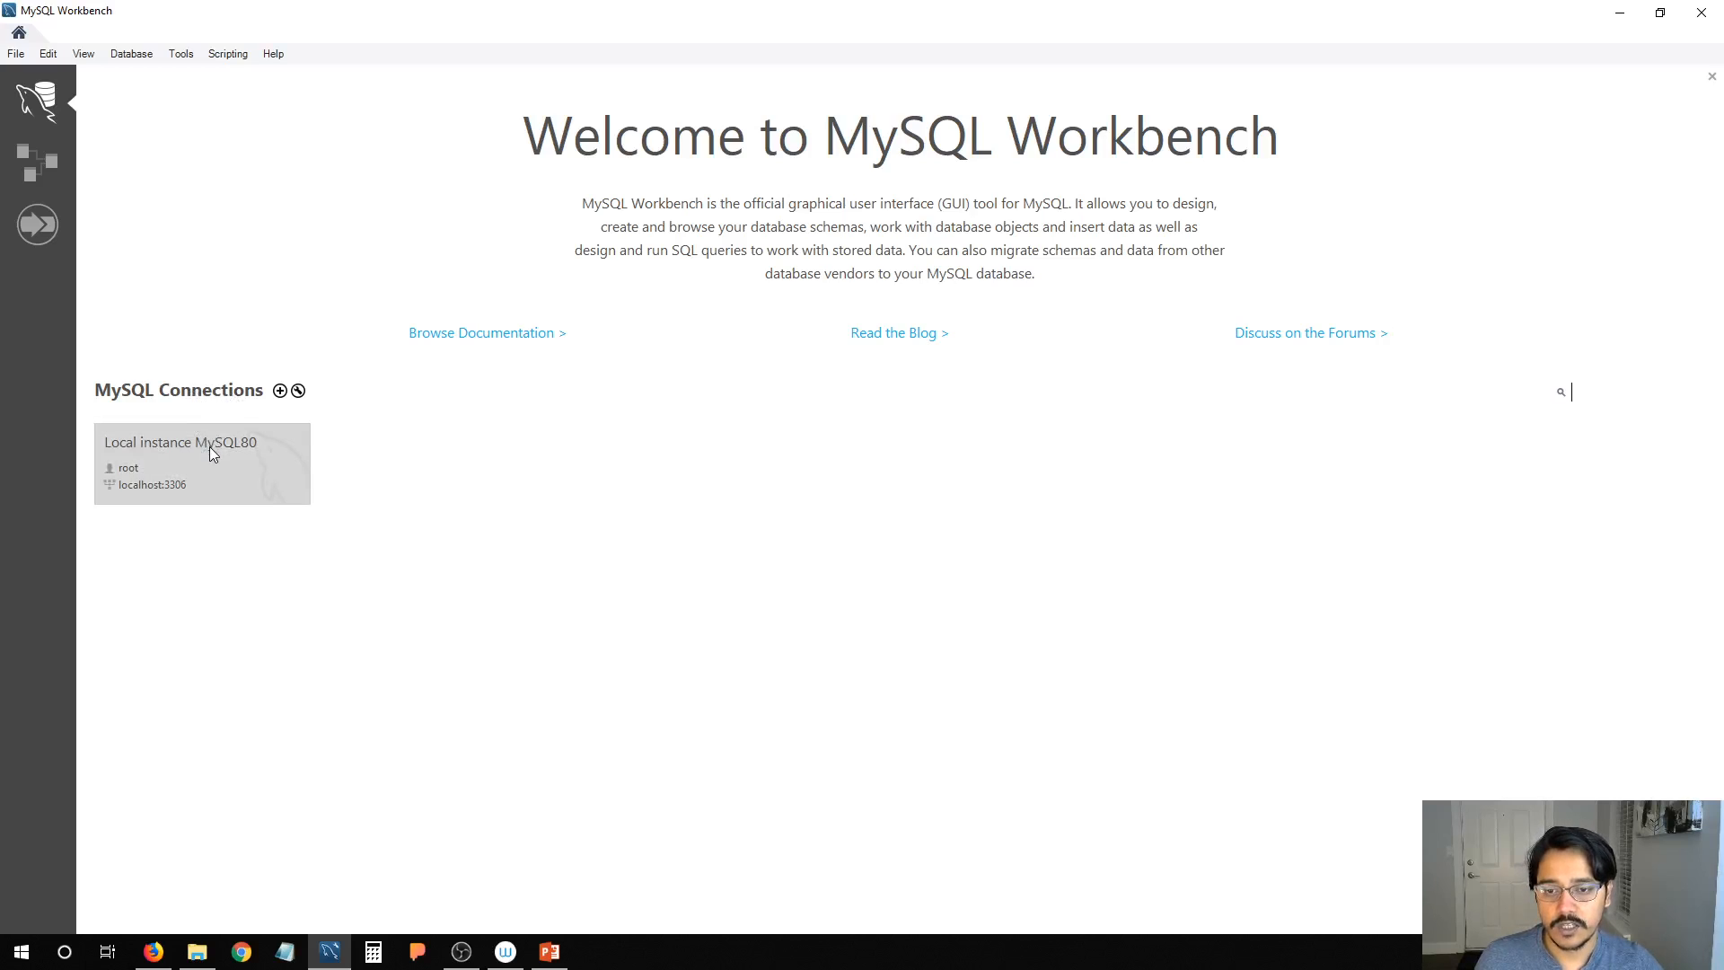
# Step: Open the Local instance MySQL80 connection and replace its Query 1 editor with a new blank SQL file
pyautogui.click(209, 447)
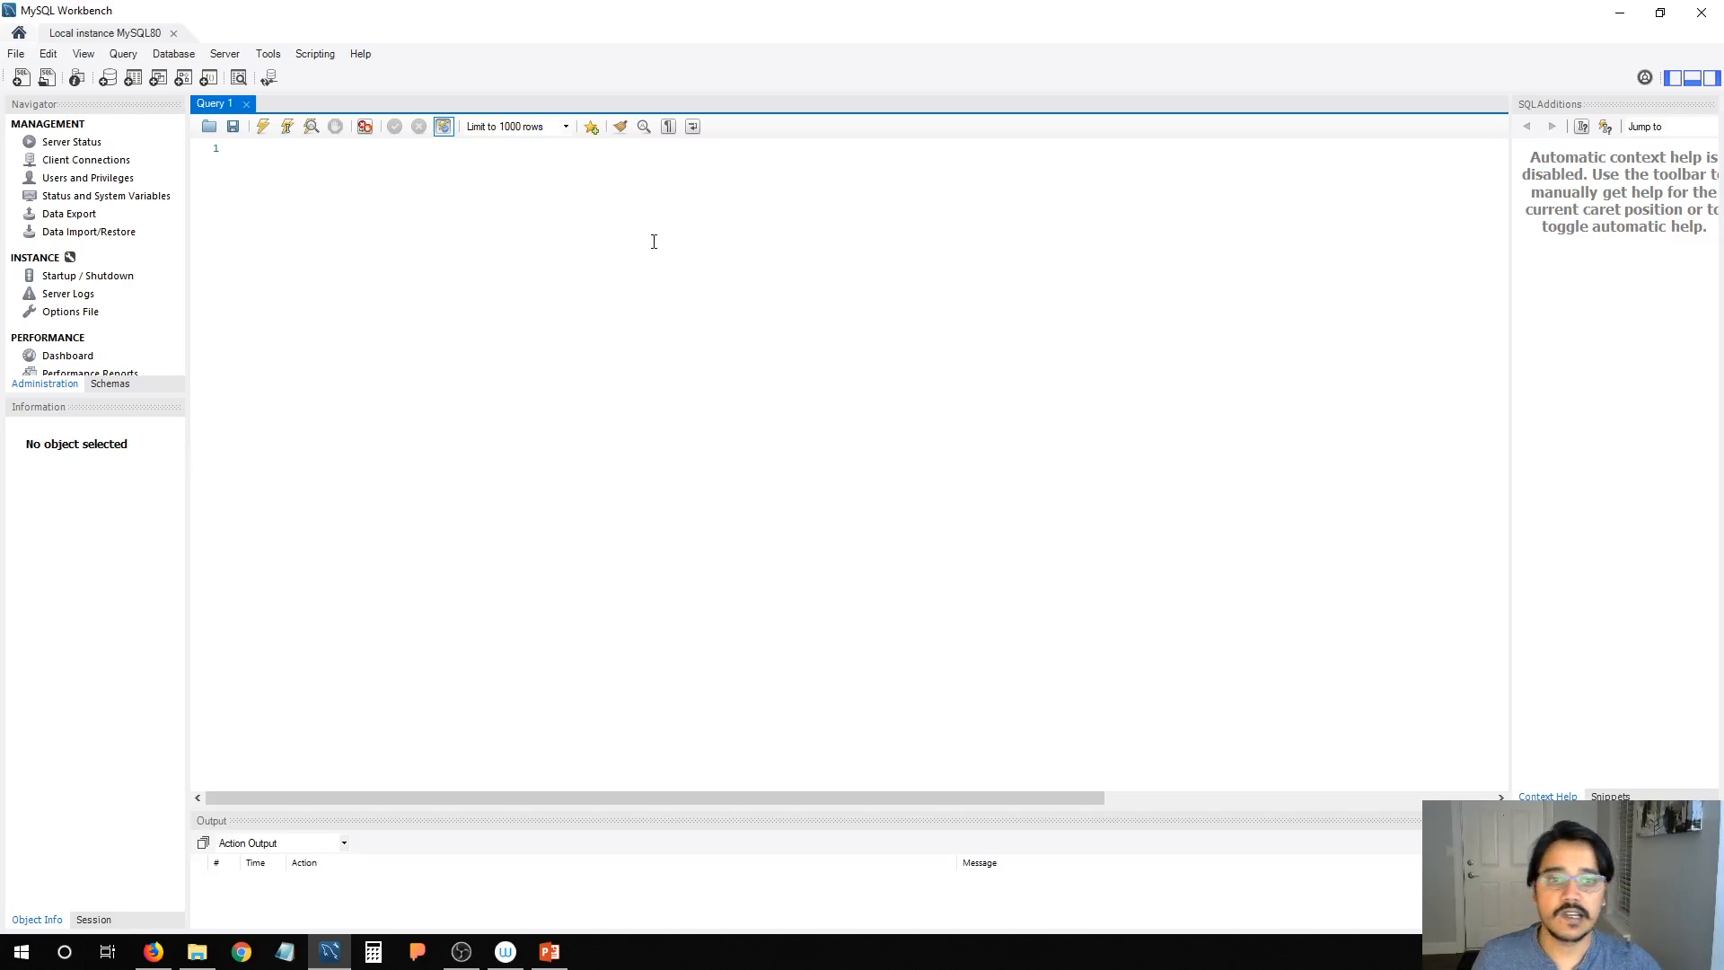
pyautogui.click(417, 232)
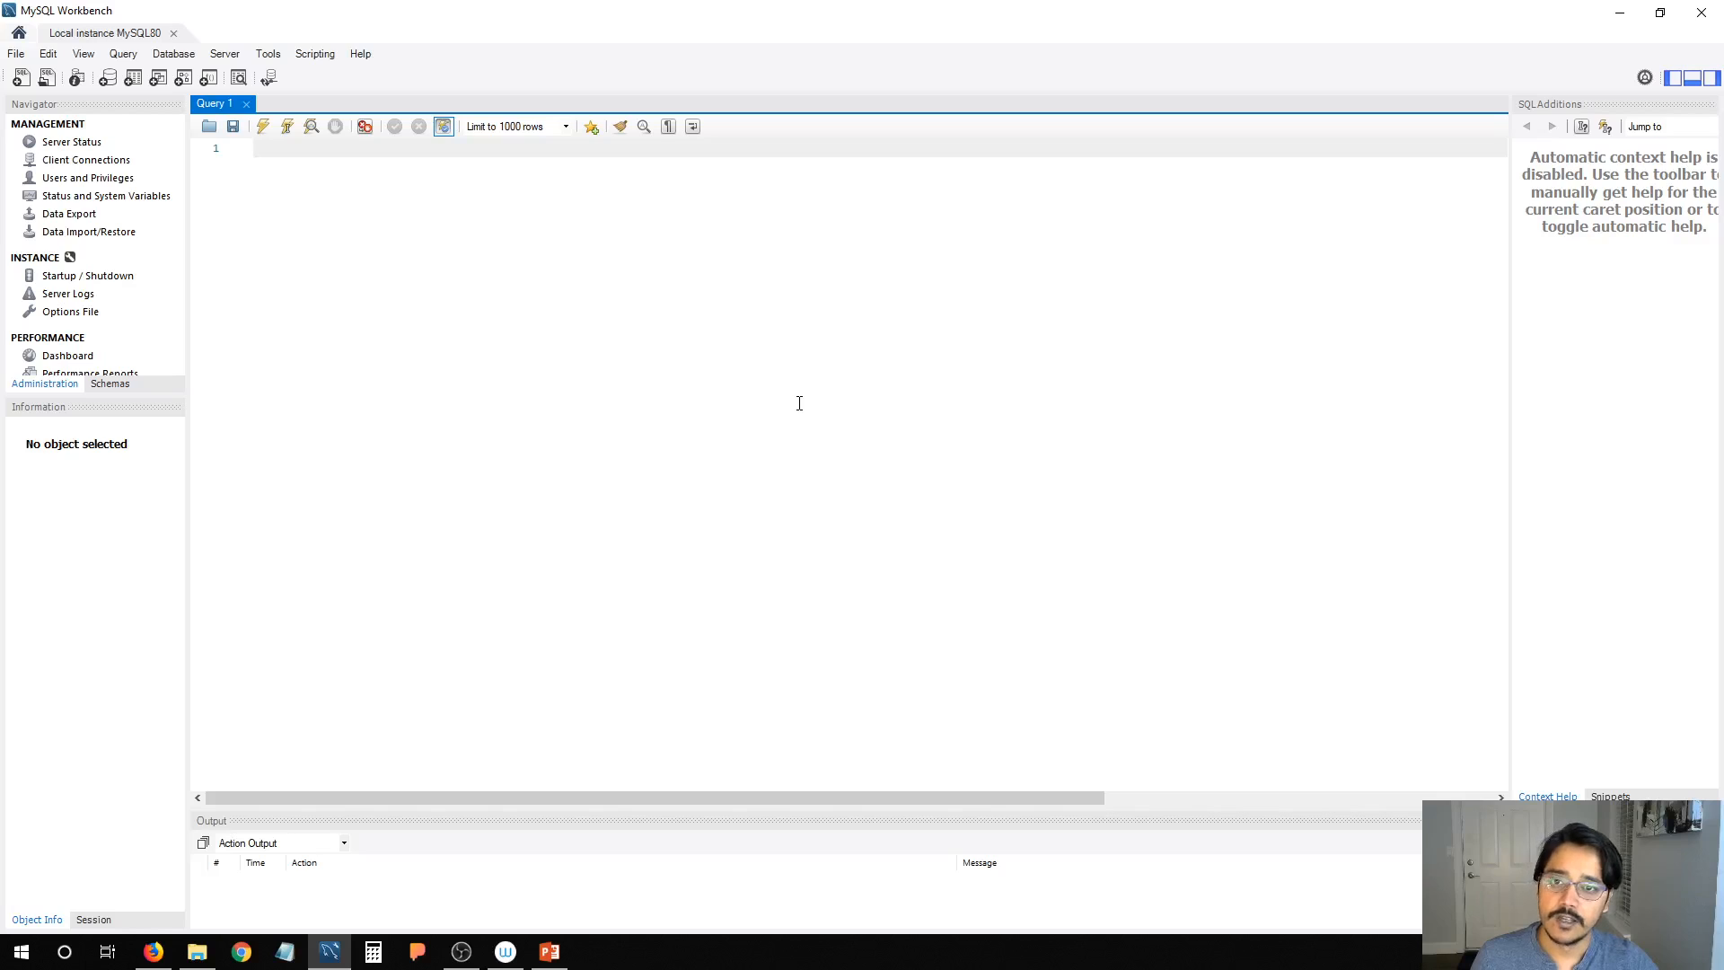
pyautogui.click(246, 103)
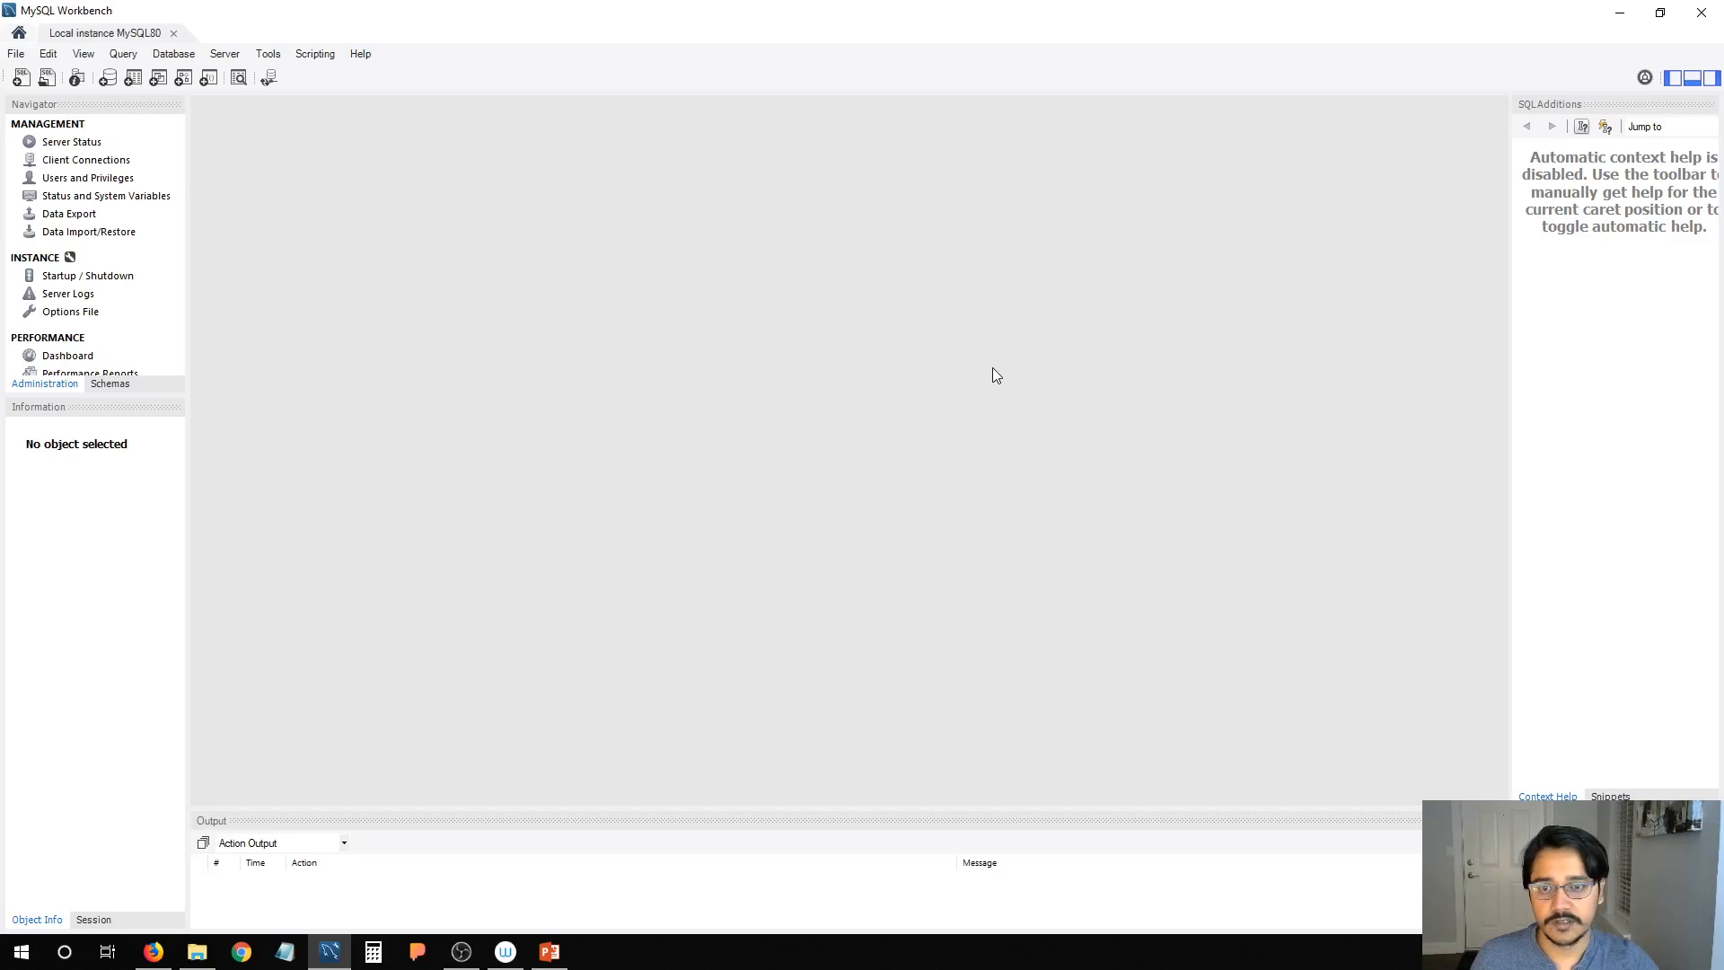
pyautogui.click(22, 79)
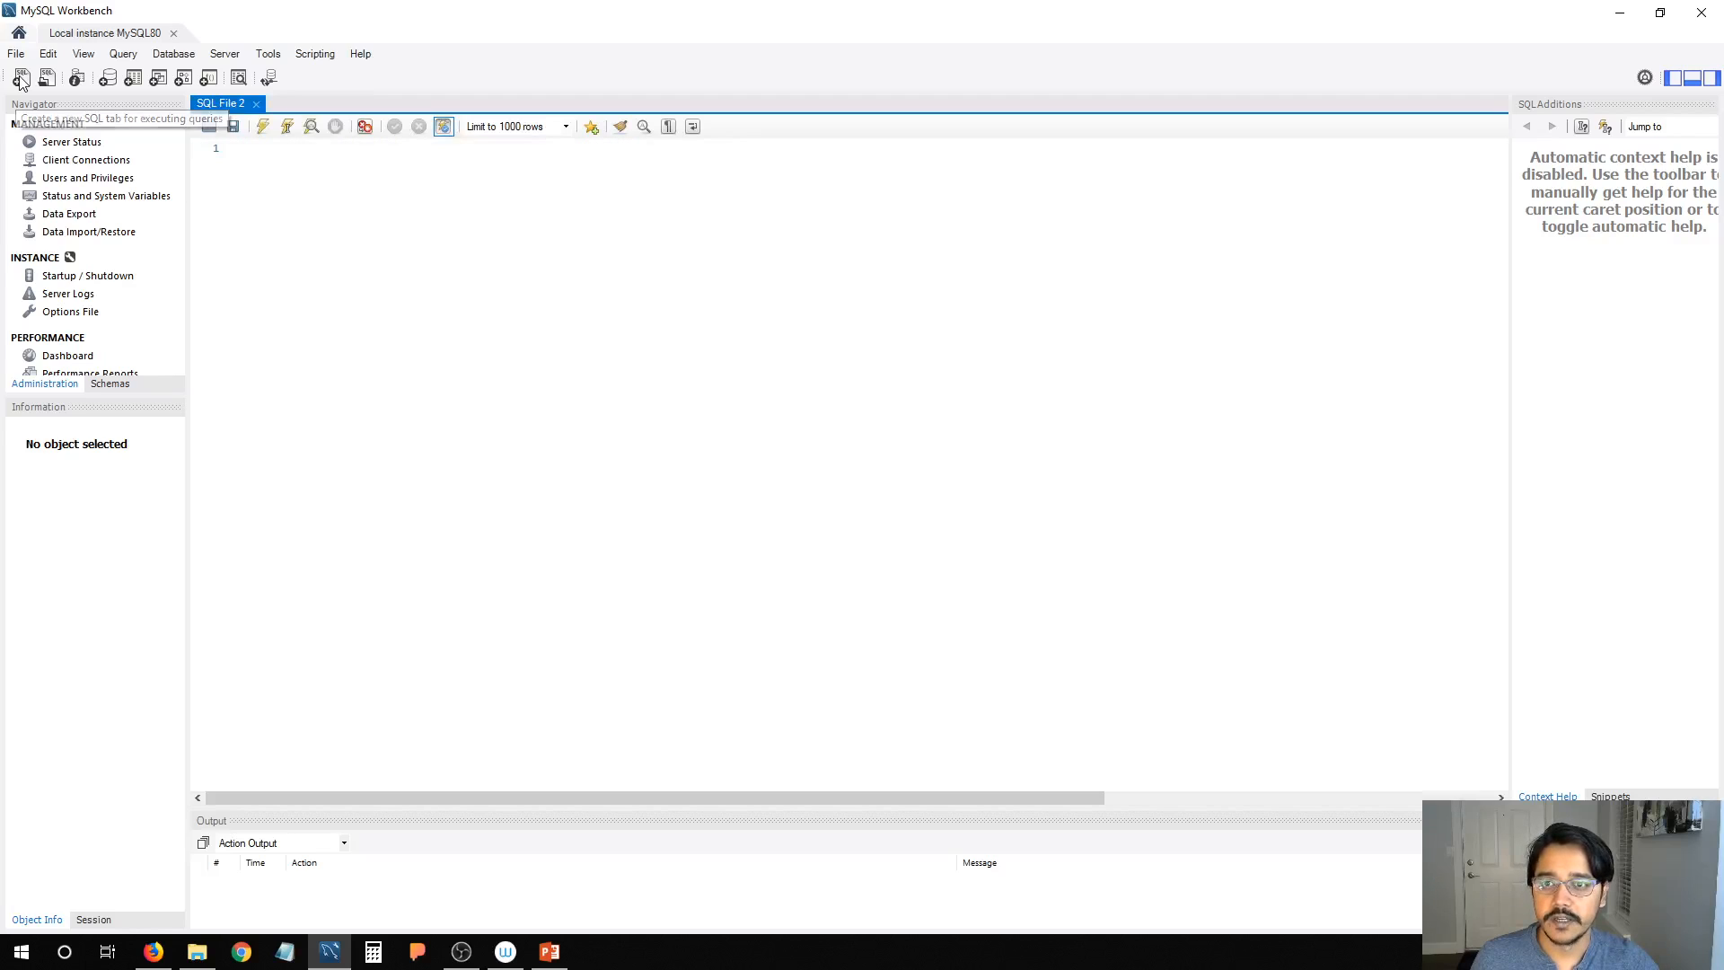
pyautogui.click(340, 164)
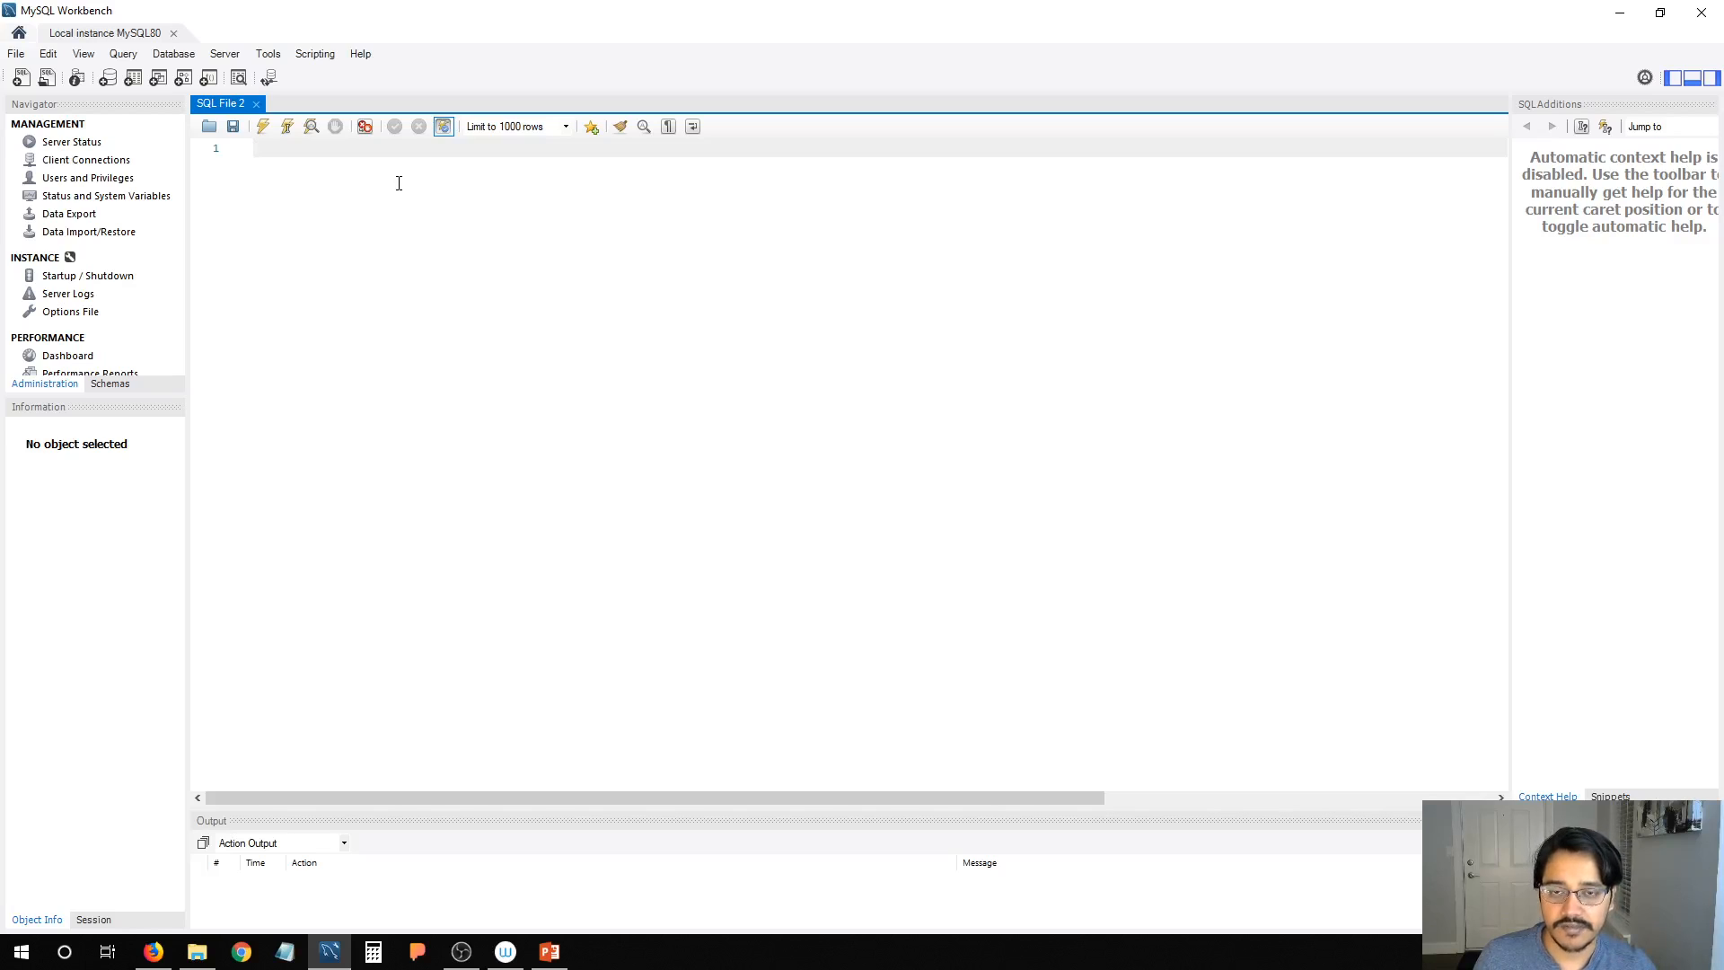
# Step: Write the statement "show databases;" on the first line of the SQL file and execute it
pyautogui.write('show databas')
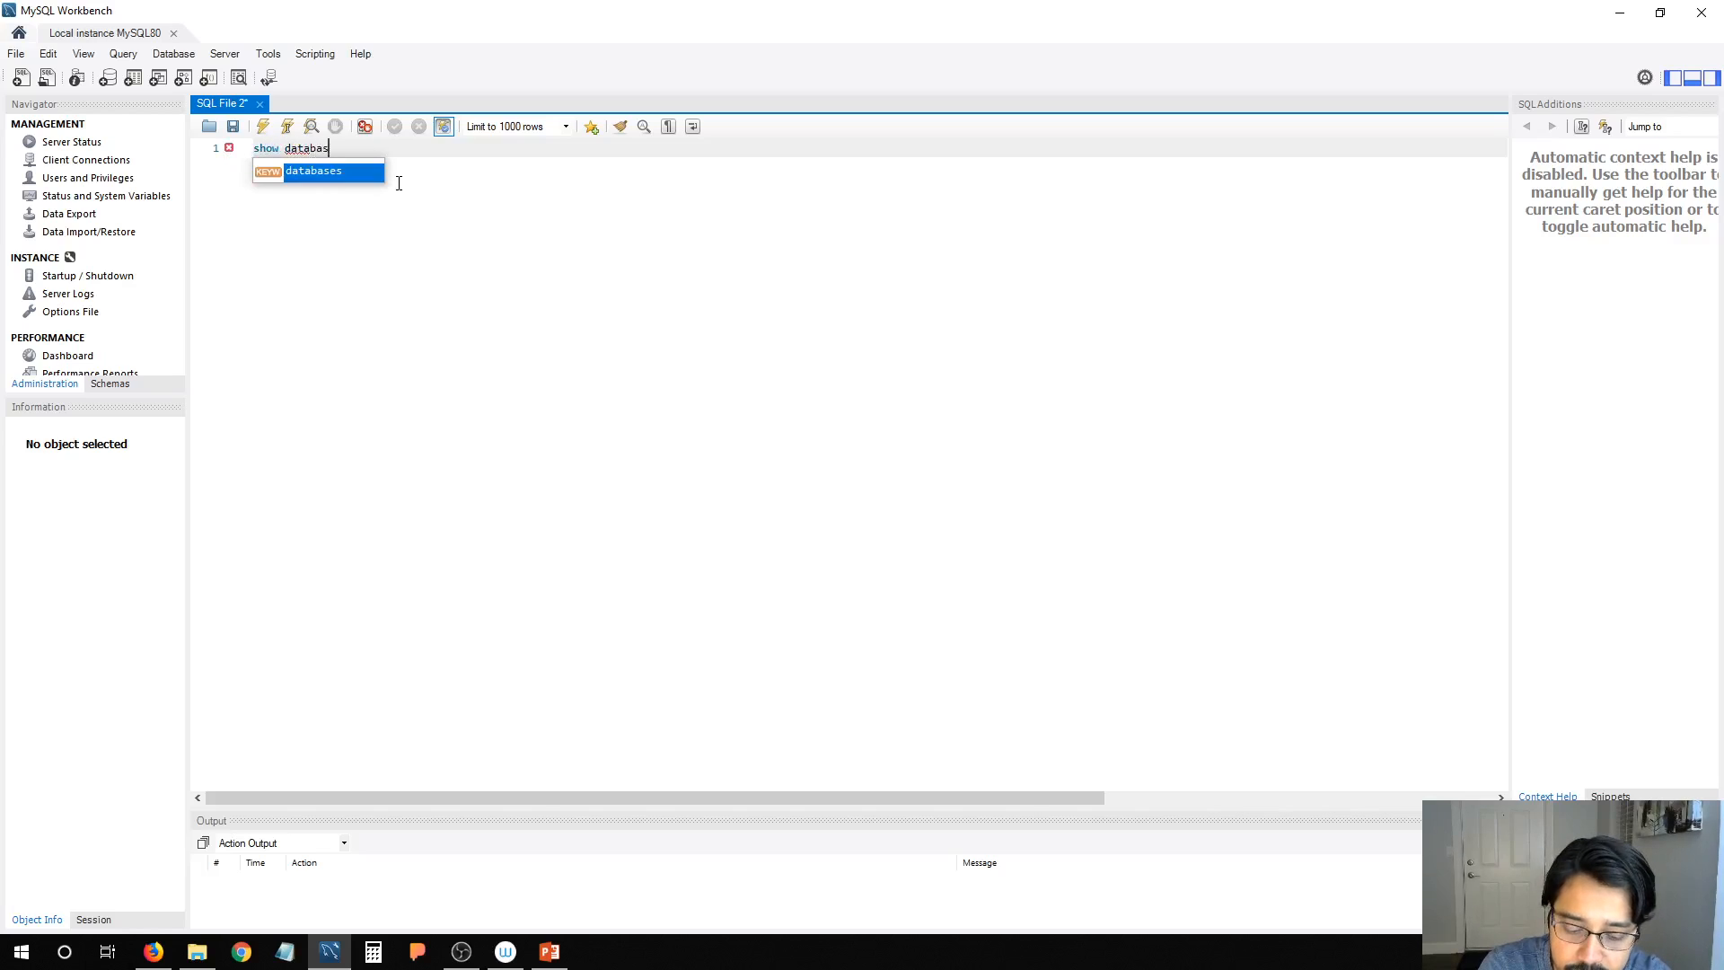
pyautogui.press('Return')
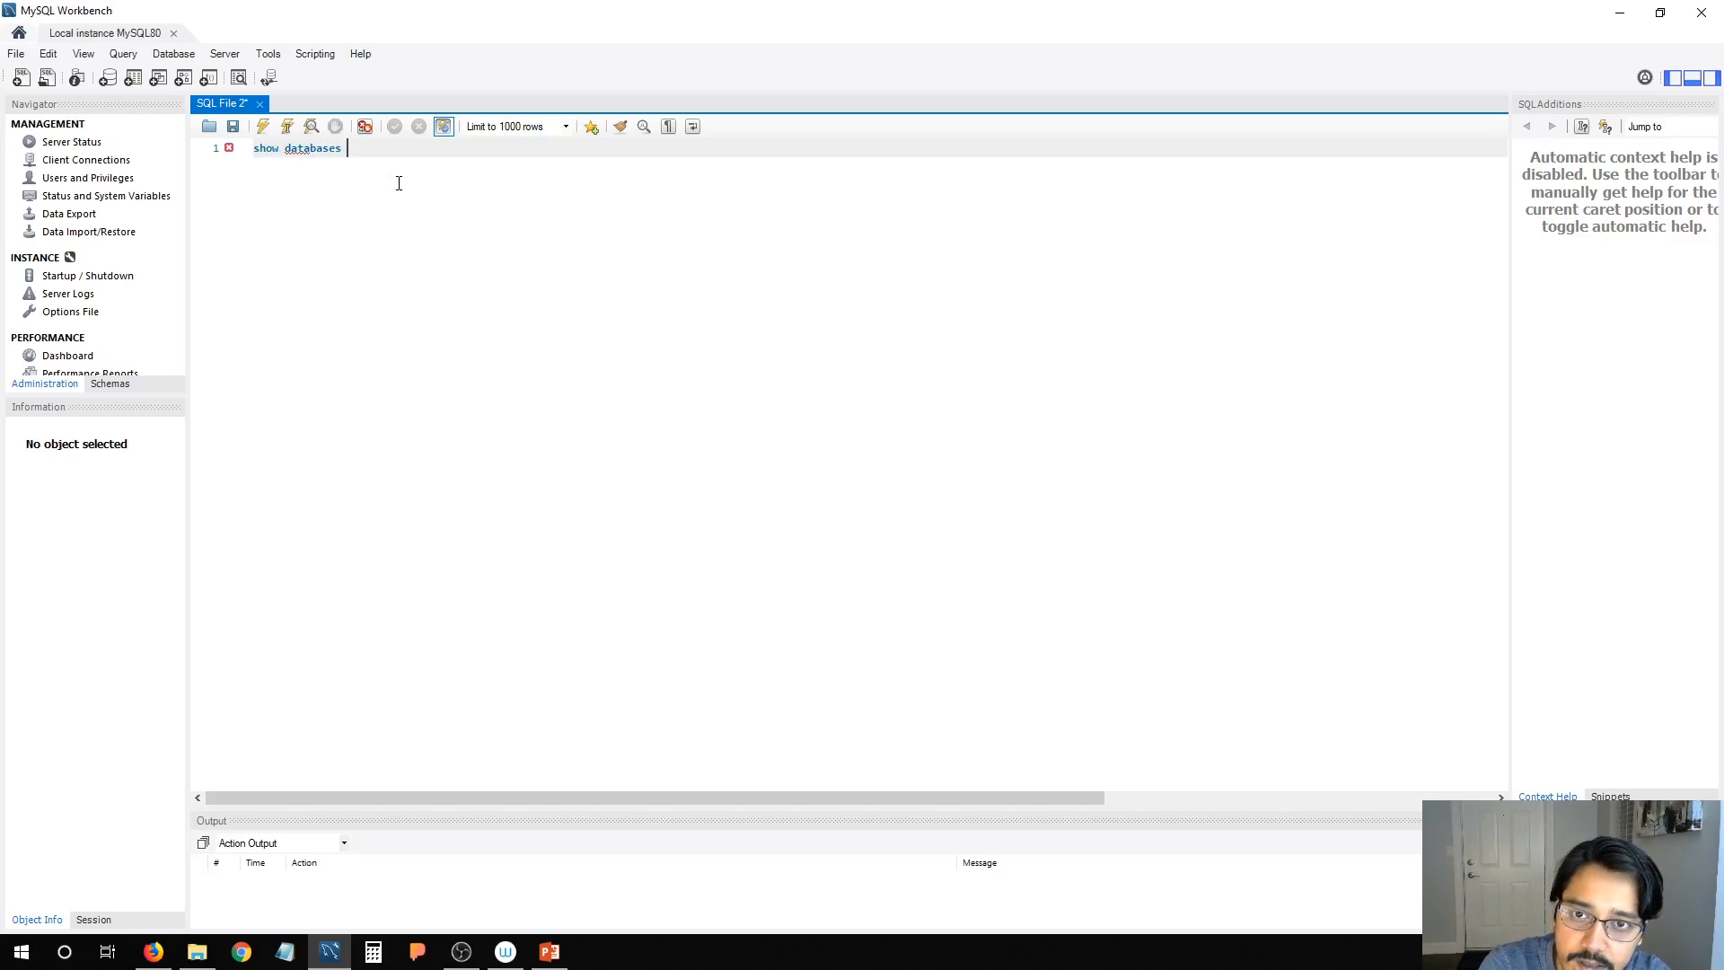
pyautogui.write(';')
pyautogui.press('Return')
pyautogui.press('Up')
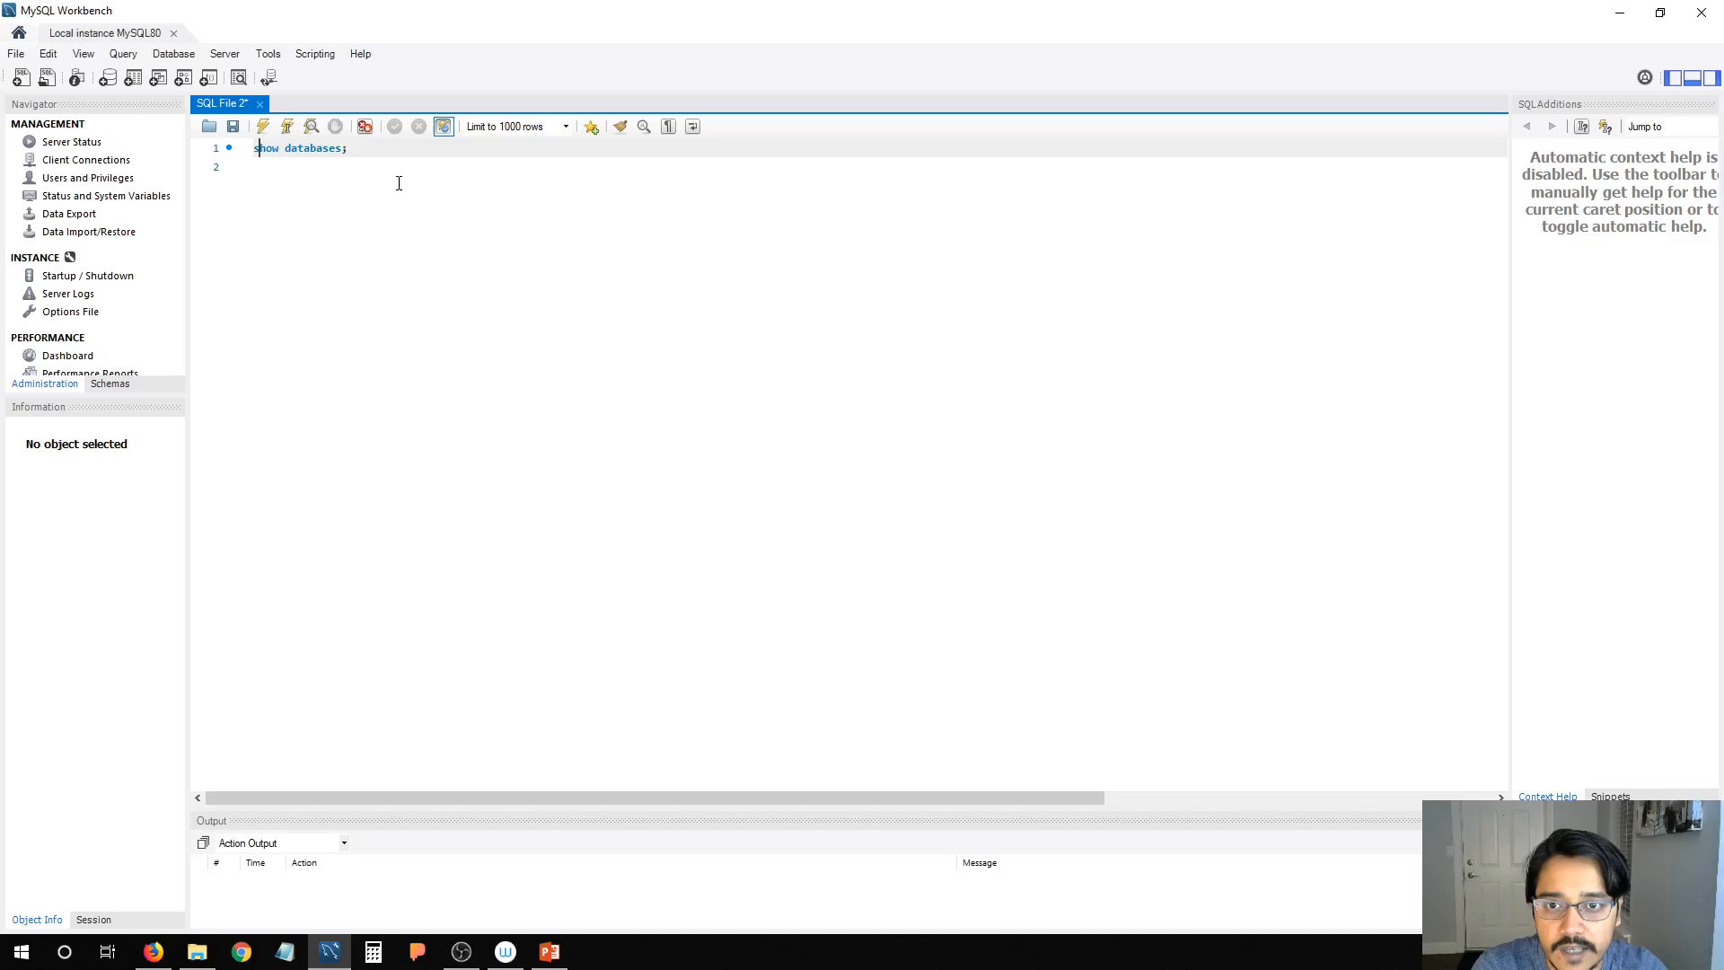
pyautogui.hotkey('shift', 'End')
pyautogui.press('End')
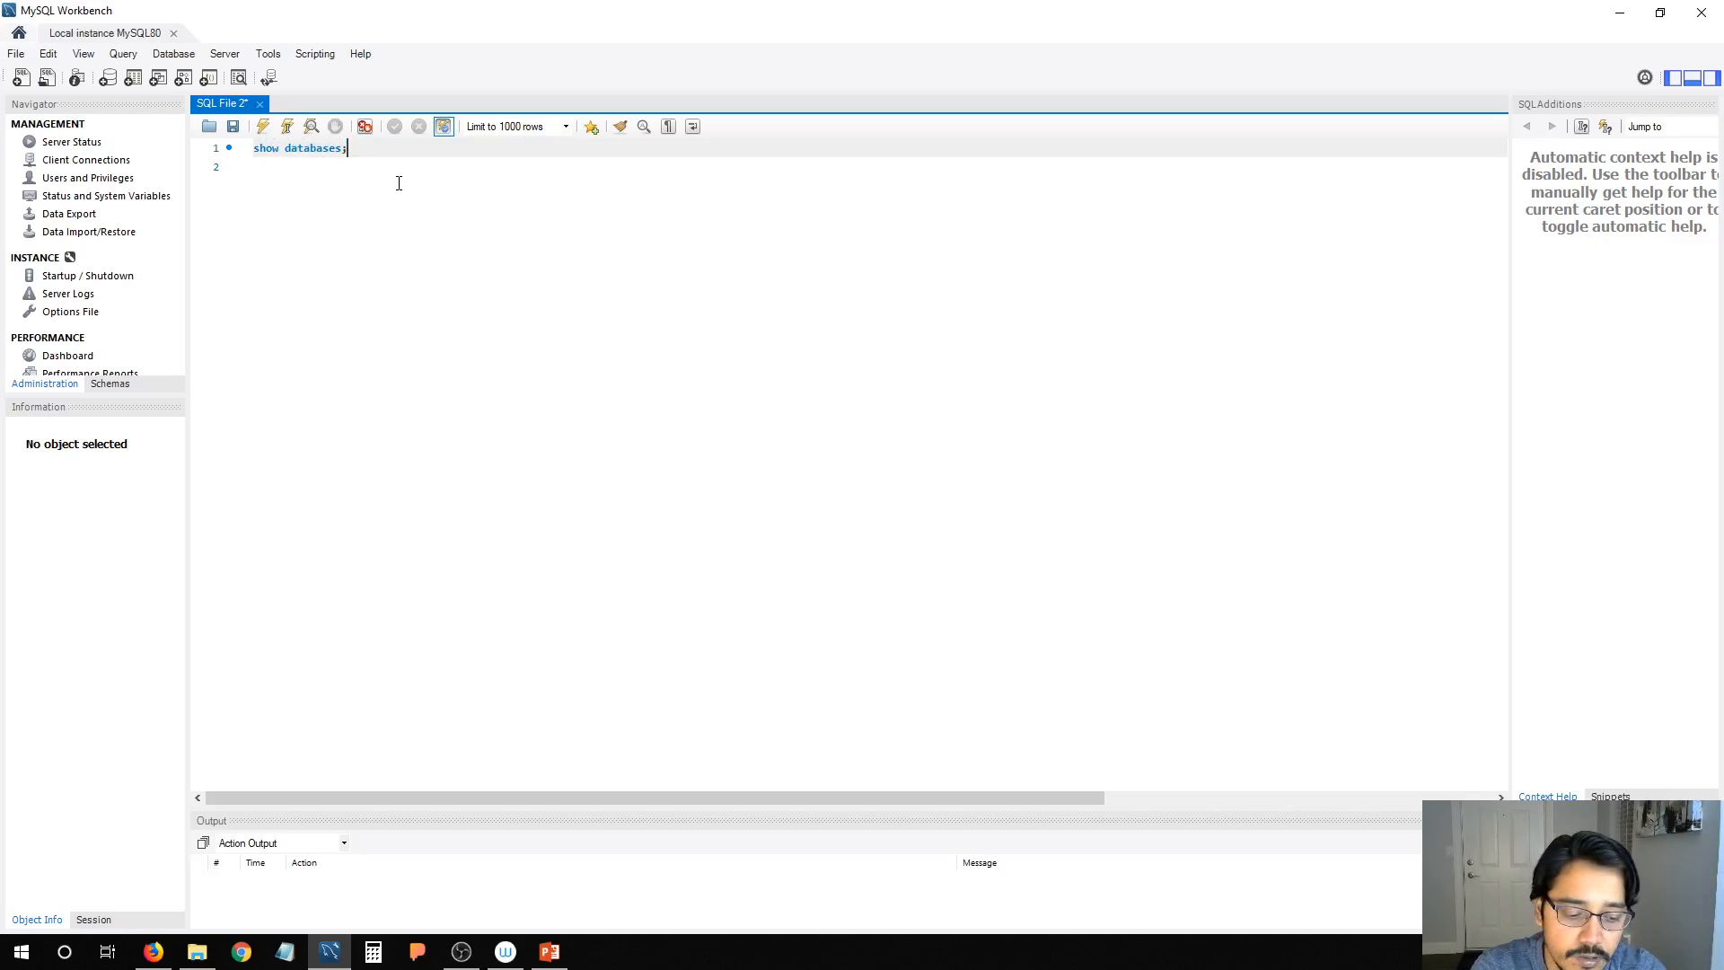
pyautogui.hotkey('shift', 'Home')
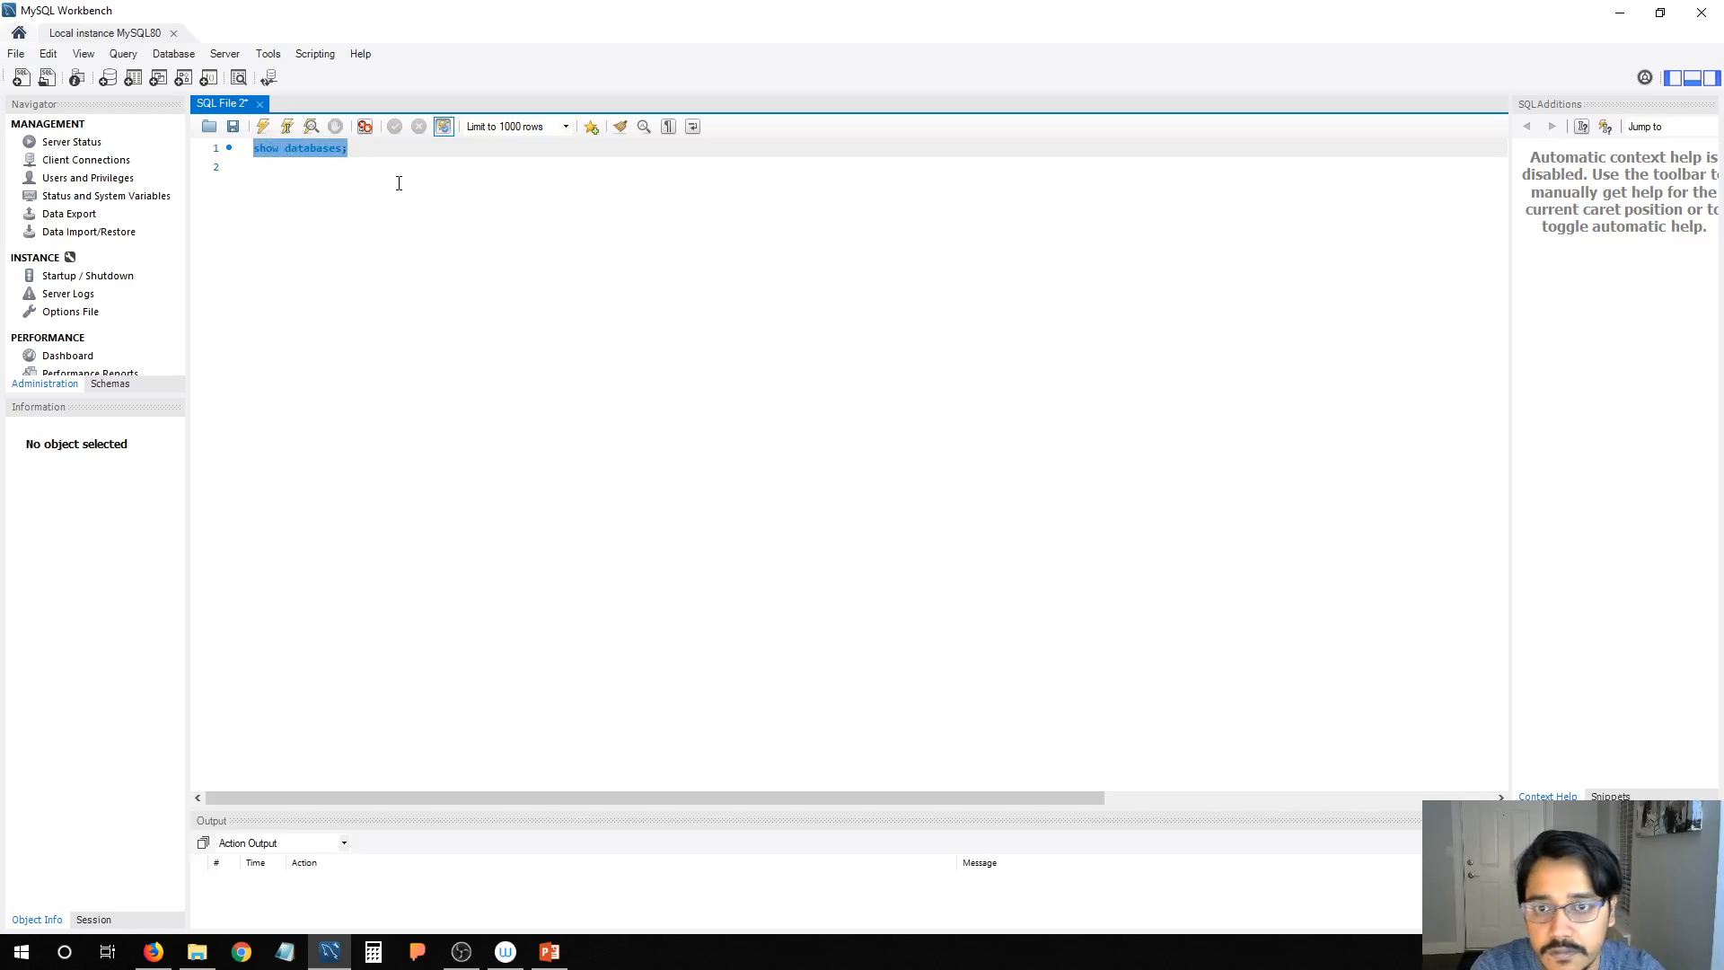
pyautogui.click(288, 127)
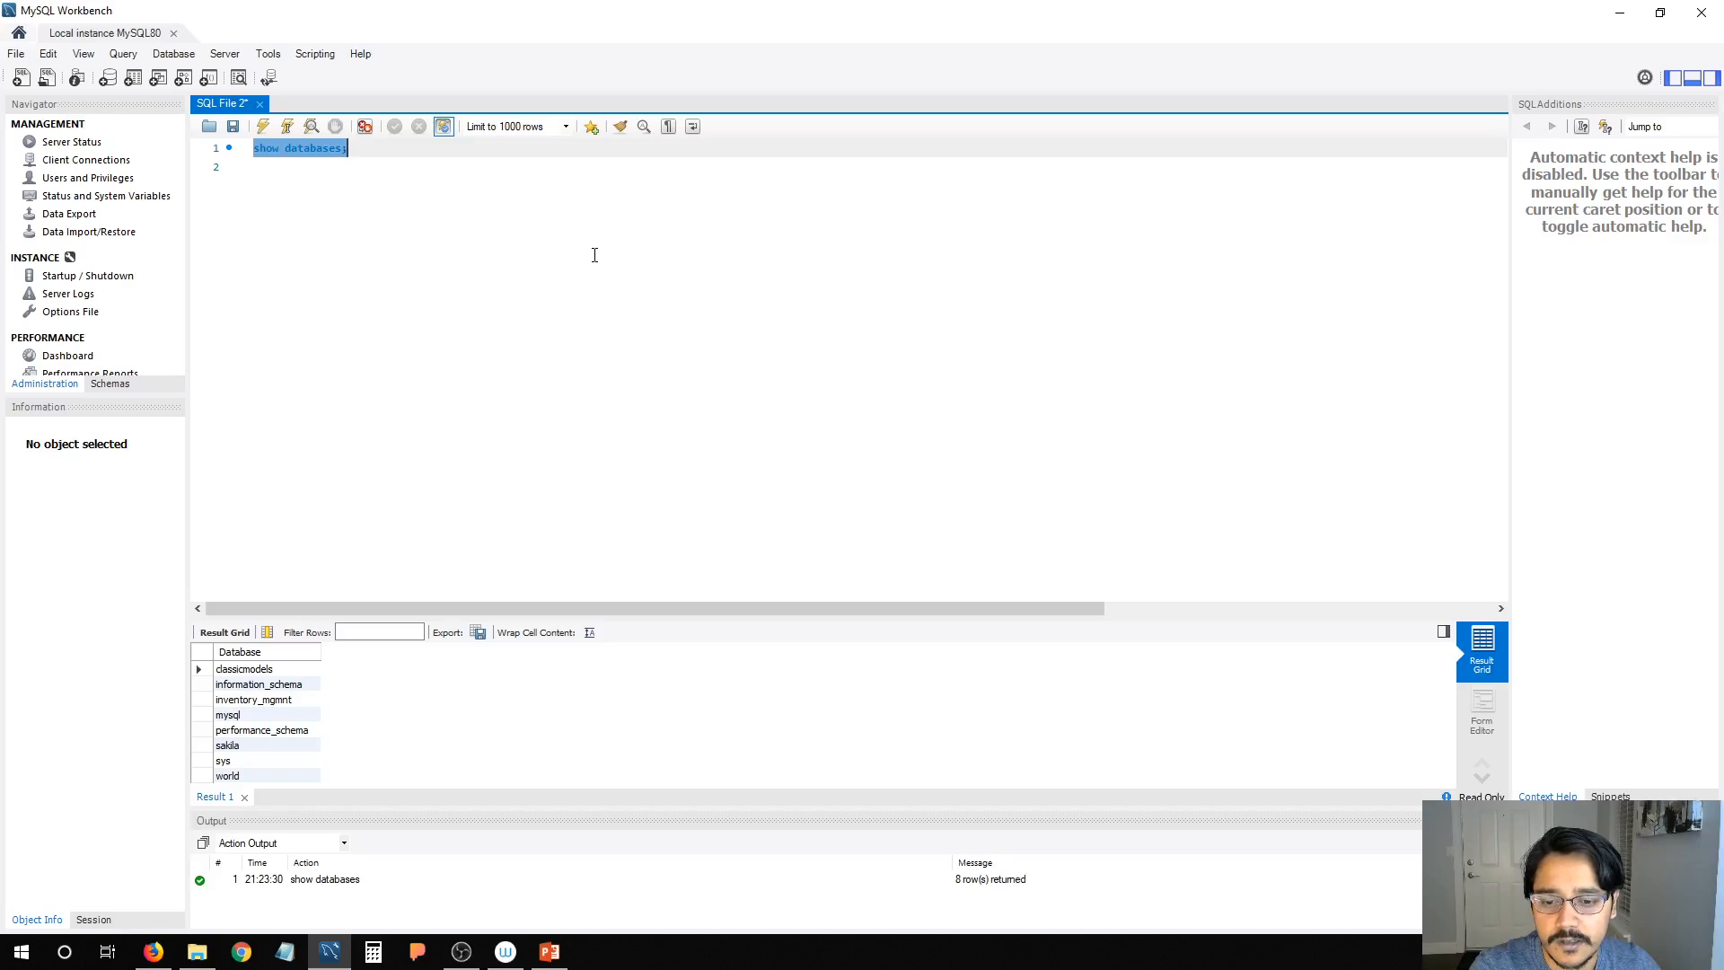
# Step: Add the statement "use world;" below the first query and execute only that statement
pyautogui.click(404, 149)
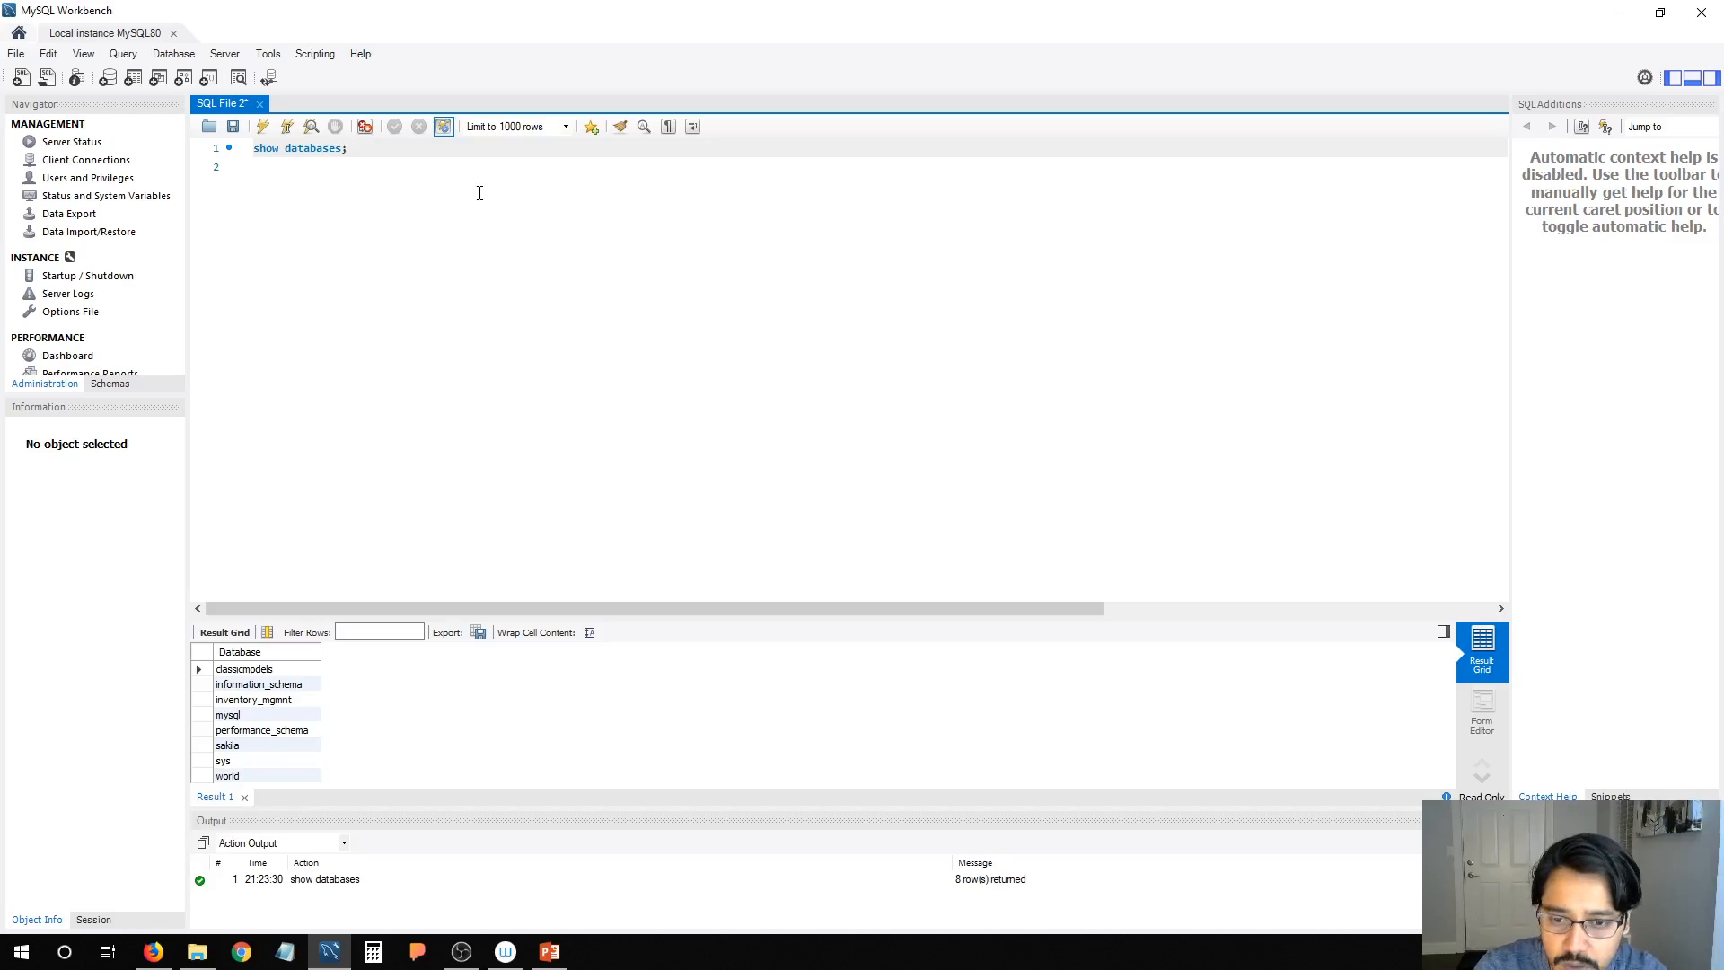
pyautogui.press('Return')
pyautogui.write('use world')
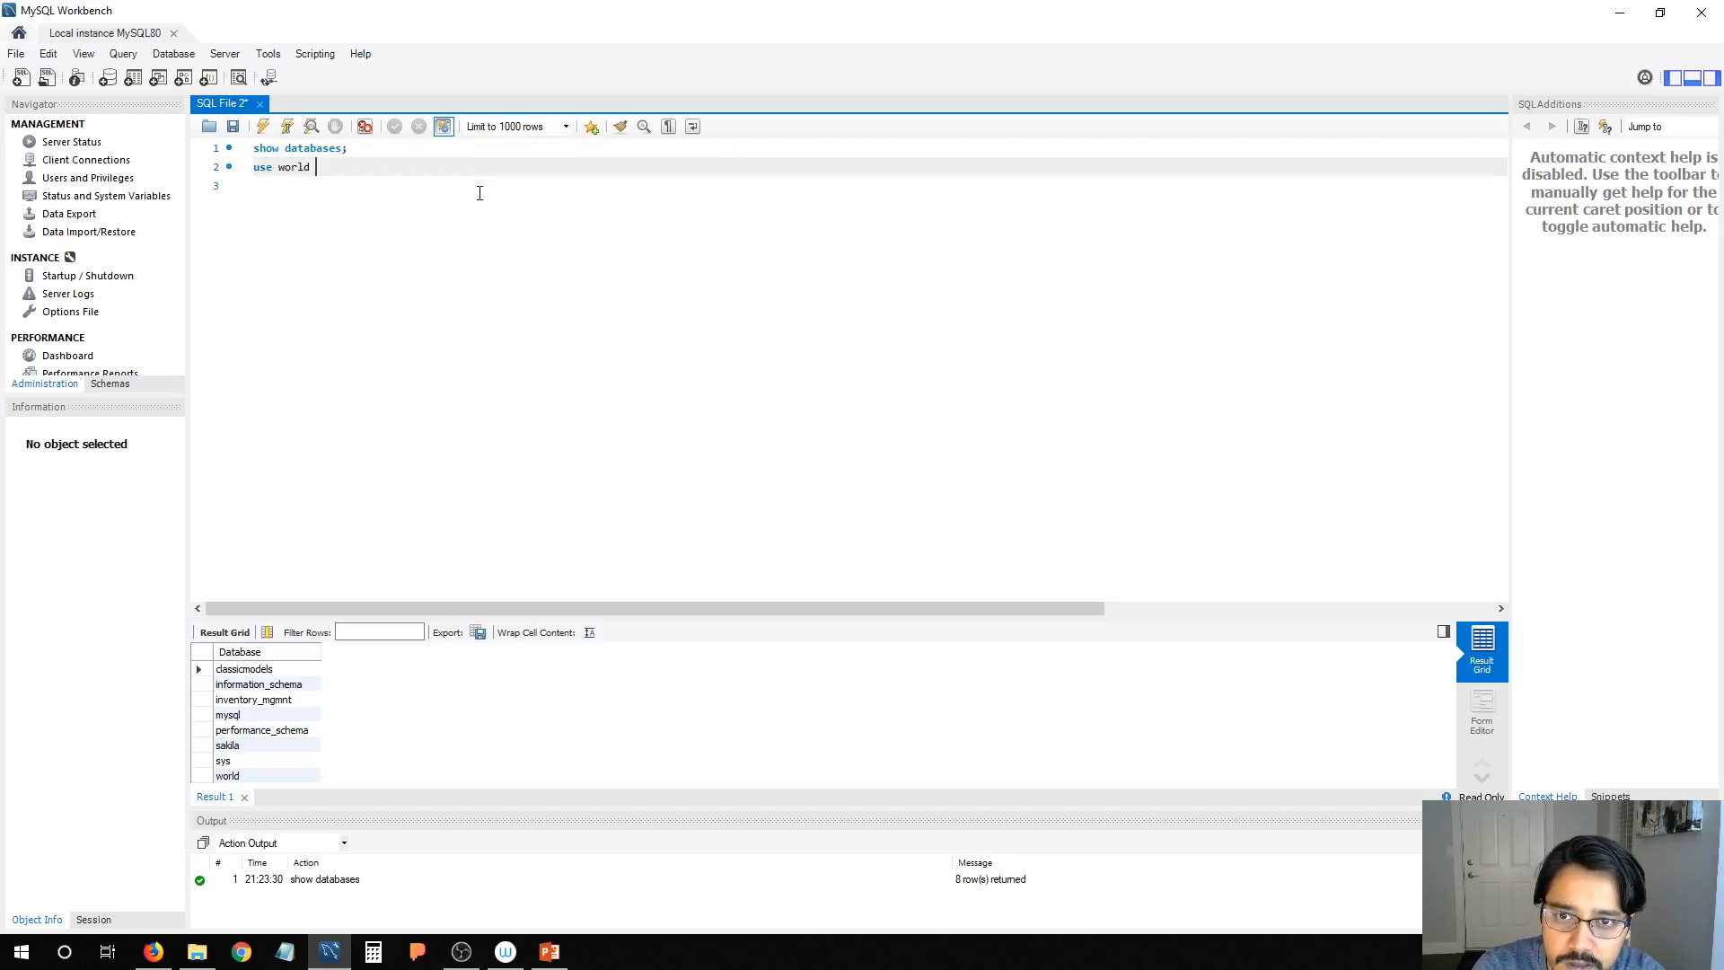
pyautogui.press('BackSpace')
pyautogui.write(';')
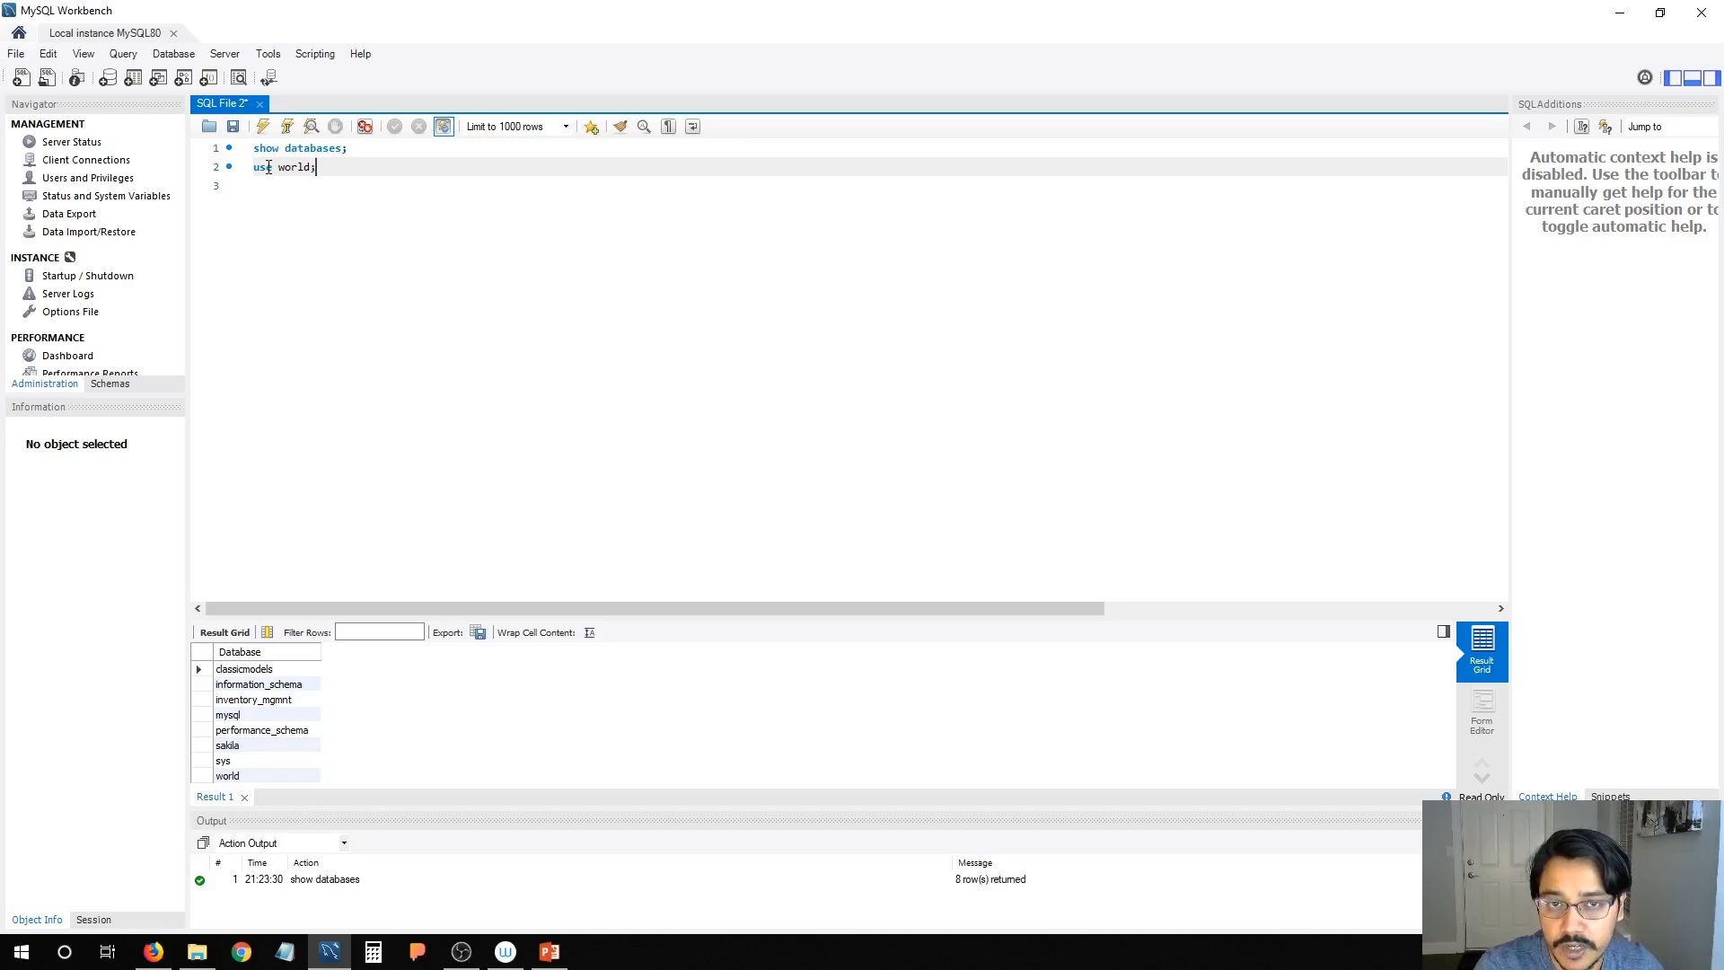
pyautogui.moveTo(322, 170); pyautogui.dragTo(251, 168)
pyautogui.click(333, 175)
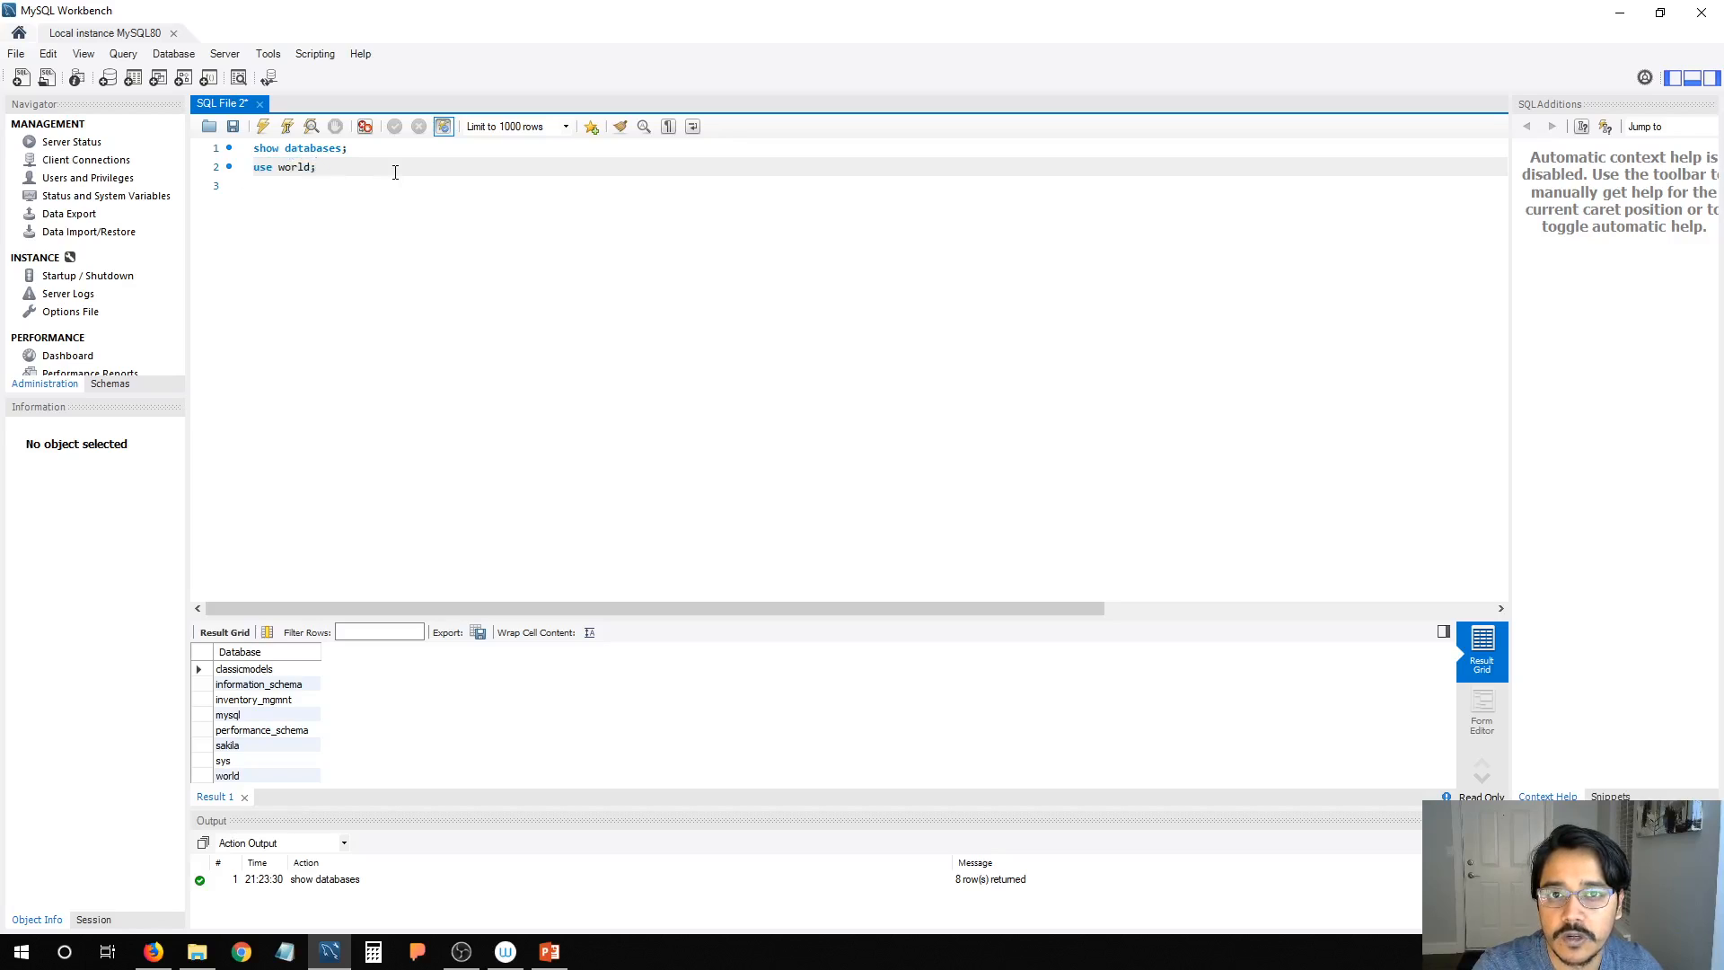
pyautogui.doubleClick(261, 170)
pyautogui.click(356, 171)
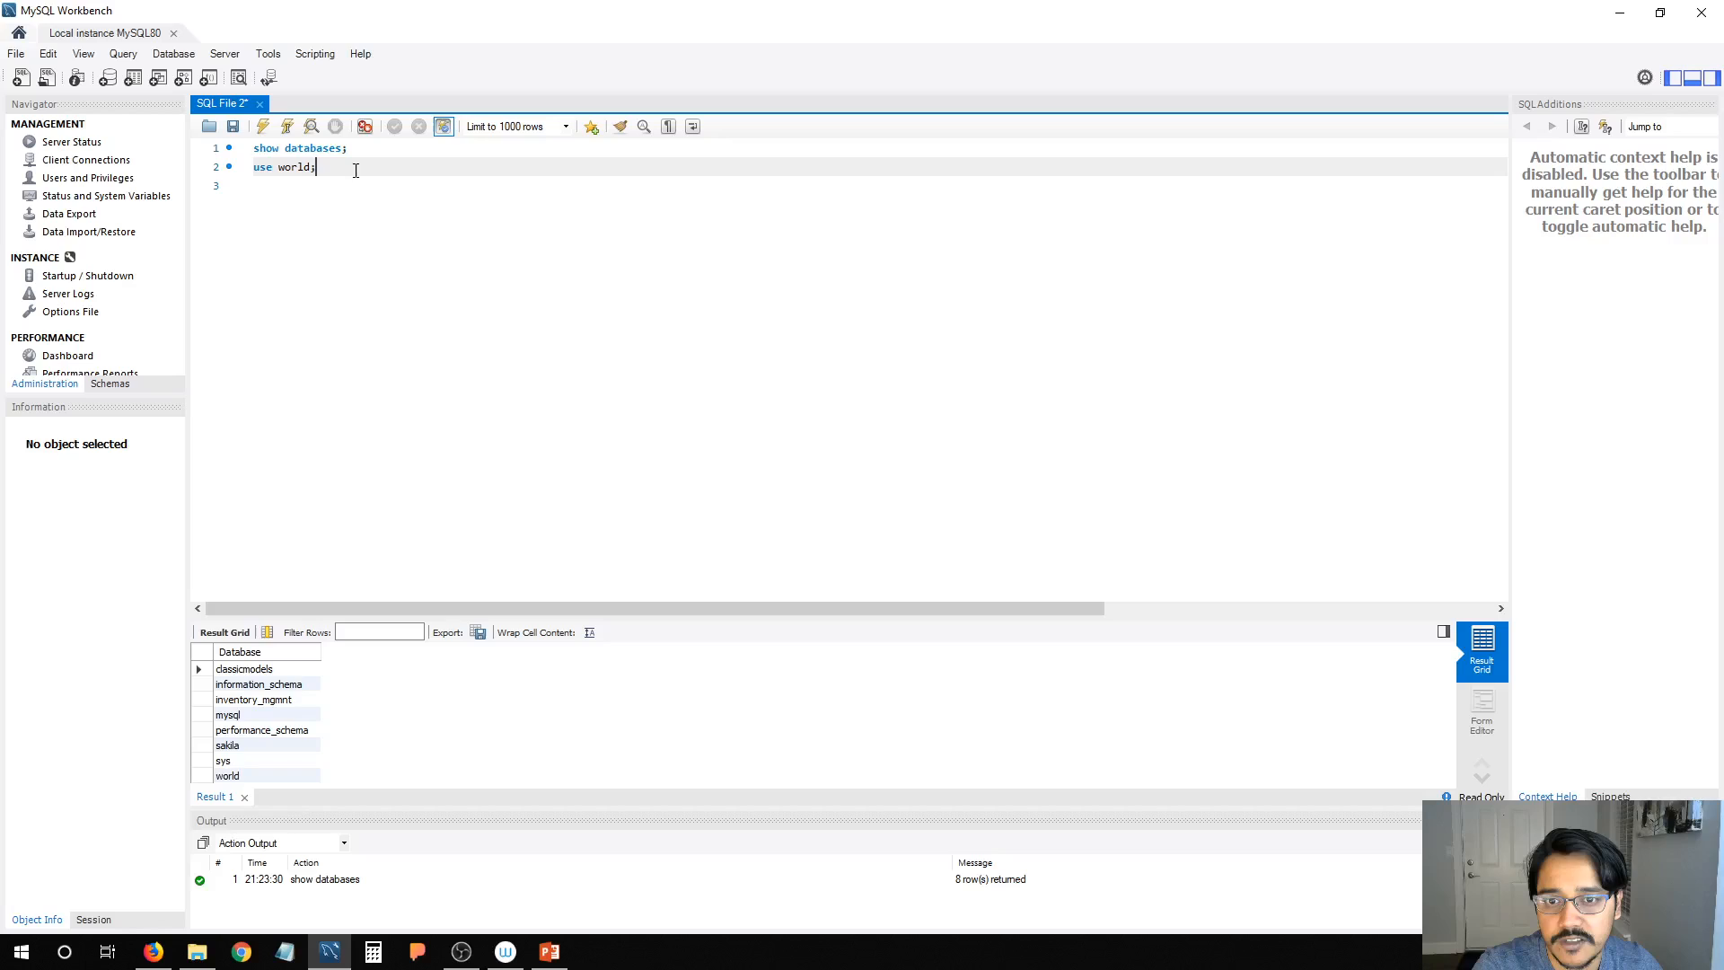
pyautogui.click(287, 126)
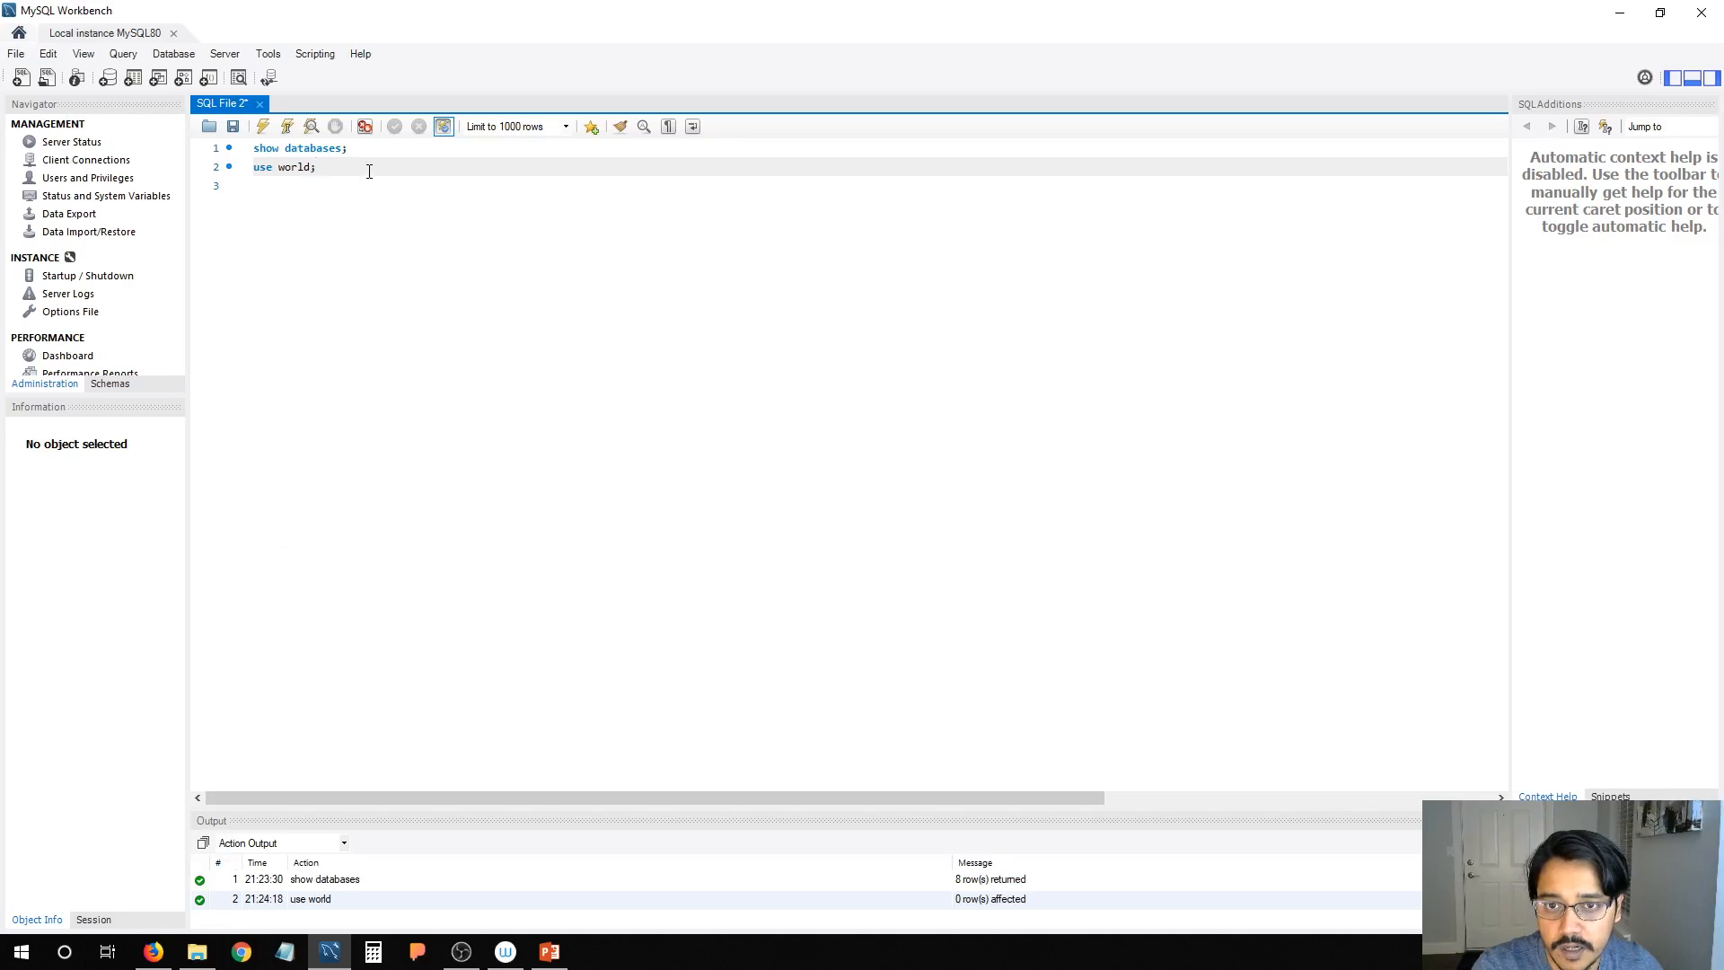
# Step: Add "shows table;" on line 3, check its syntax marker and try to execute the statement
pyautogui.press('Return')
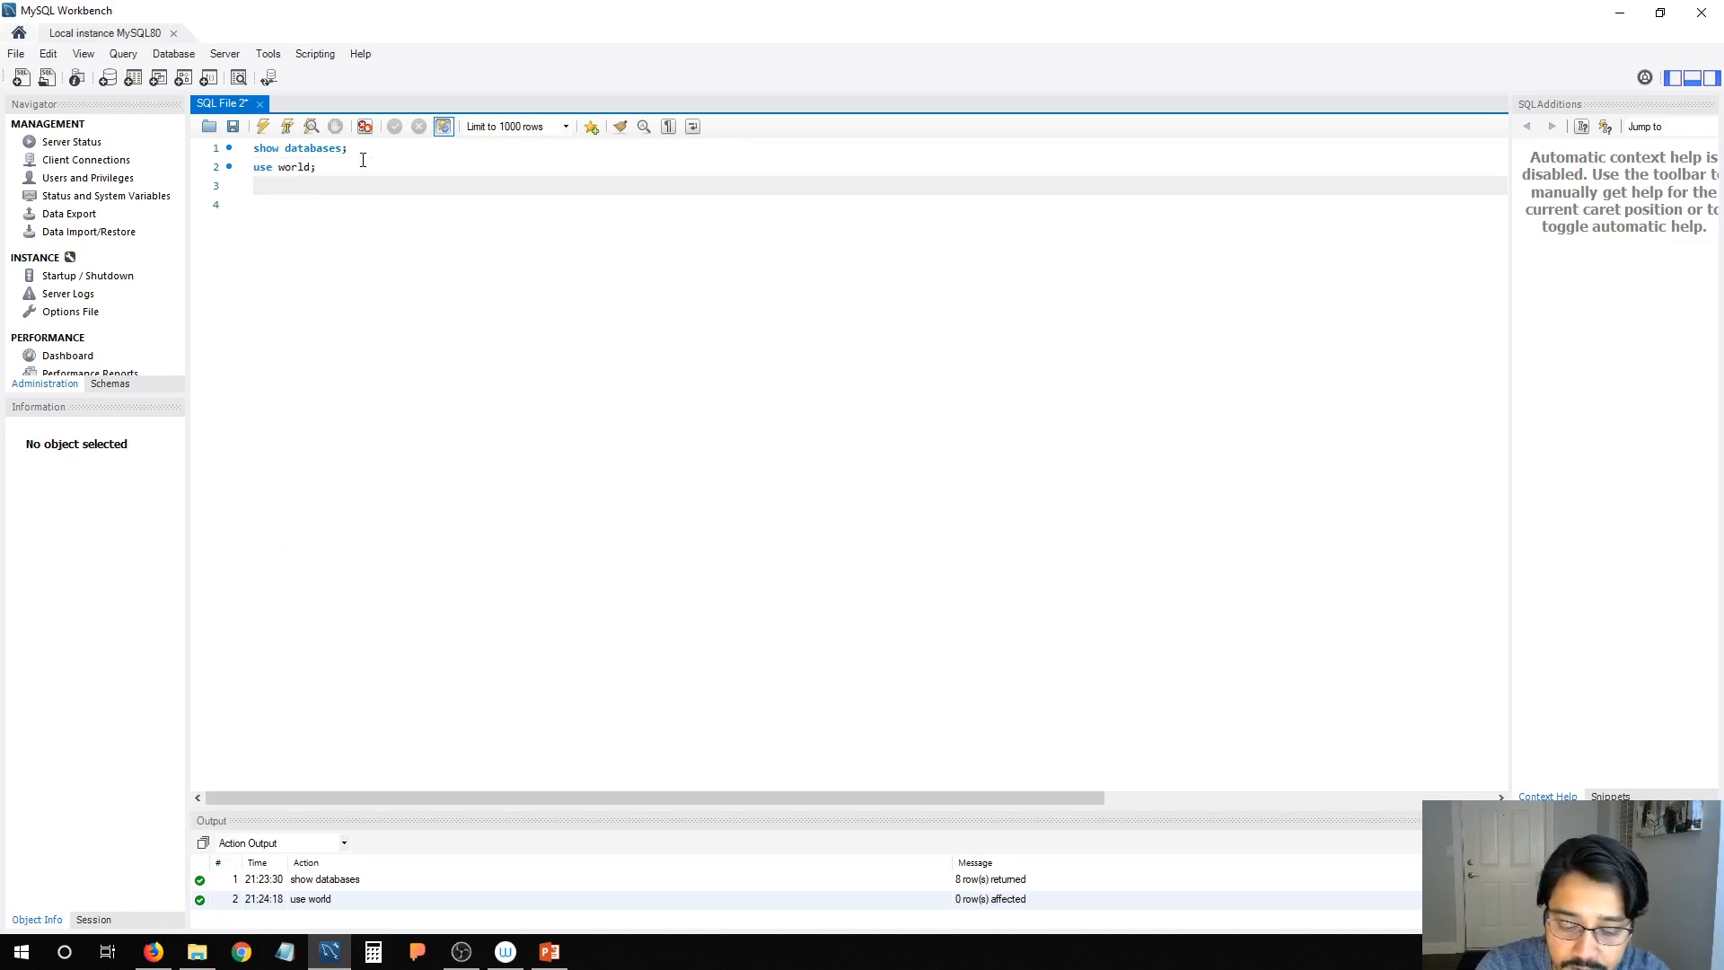
pyautogui.write('sho')
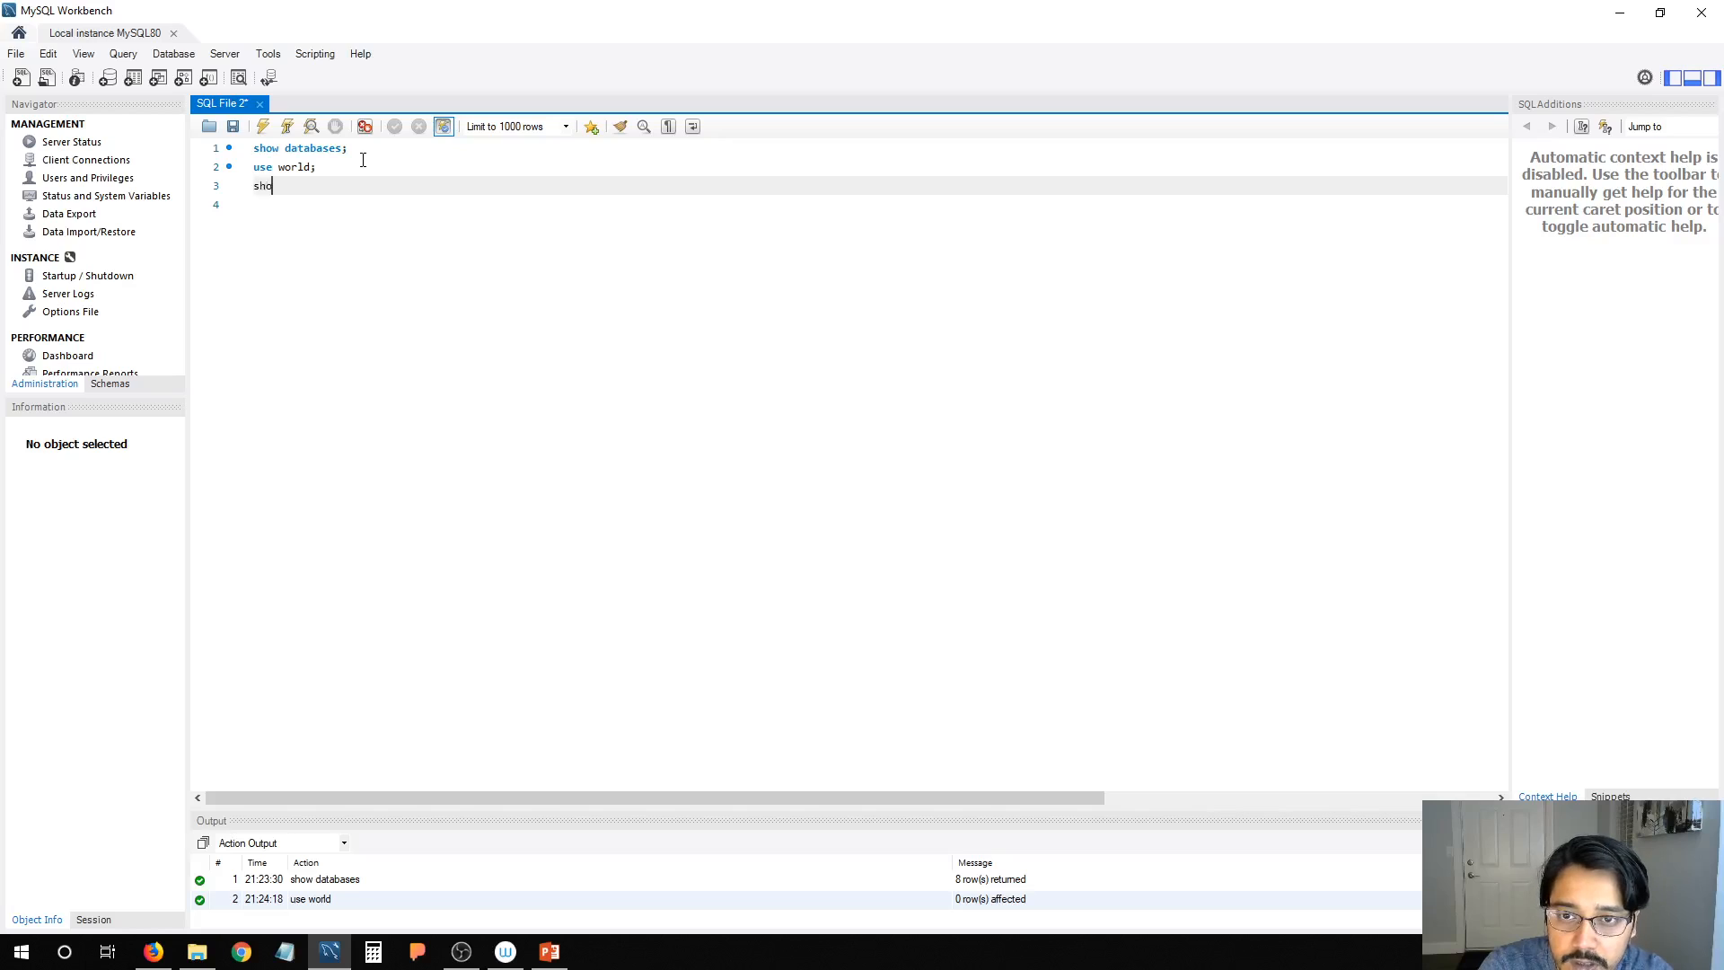
pyautogui.write('ws table')
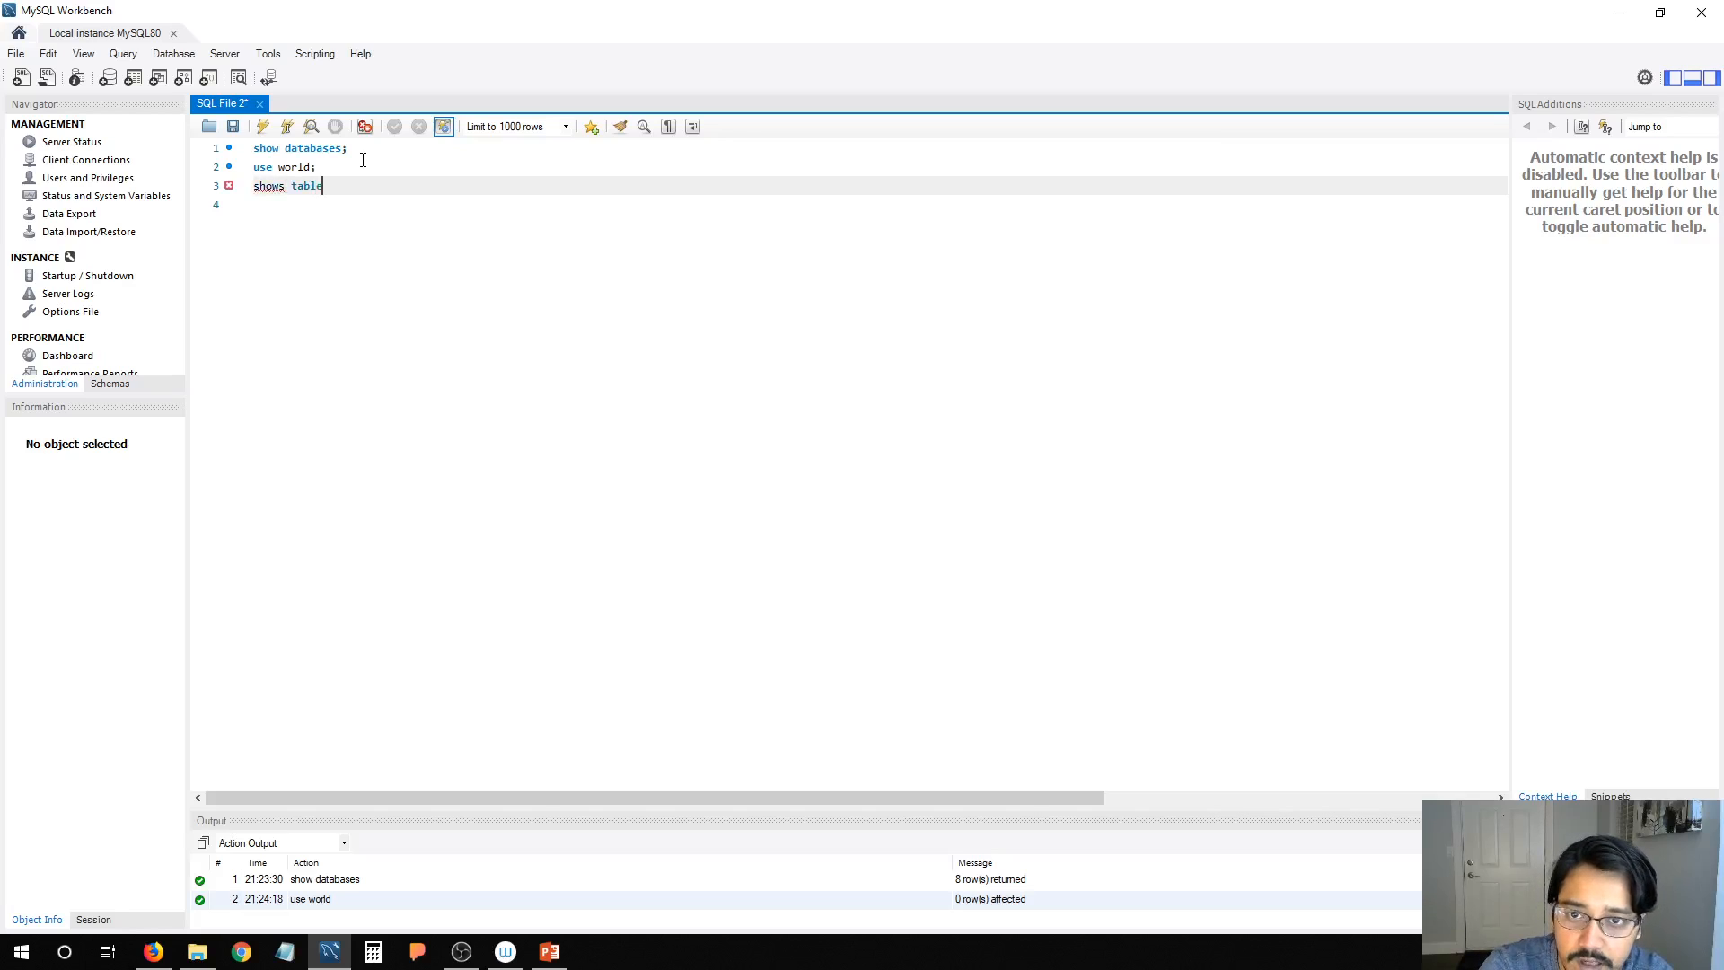
pyautogui.write(';')
pyautogui.press('Return')
pyautogui.press('BackSpace')
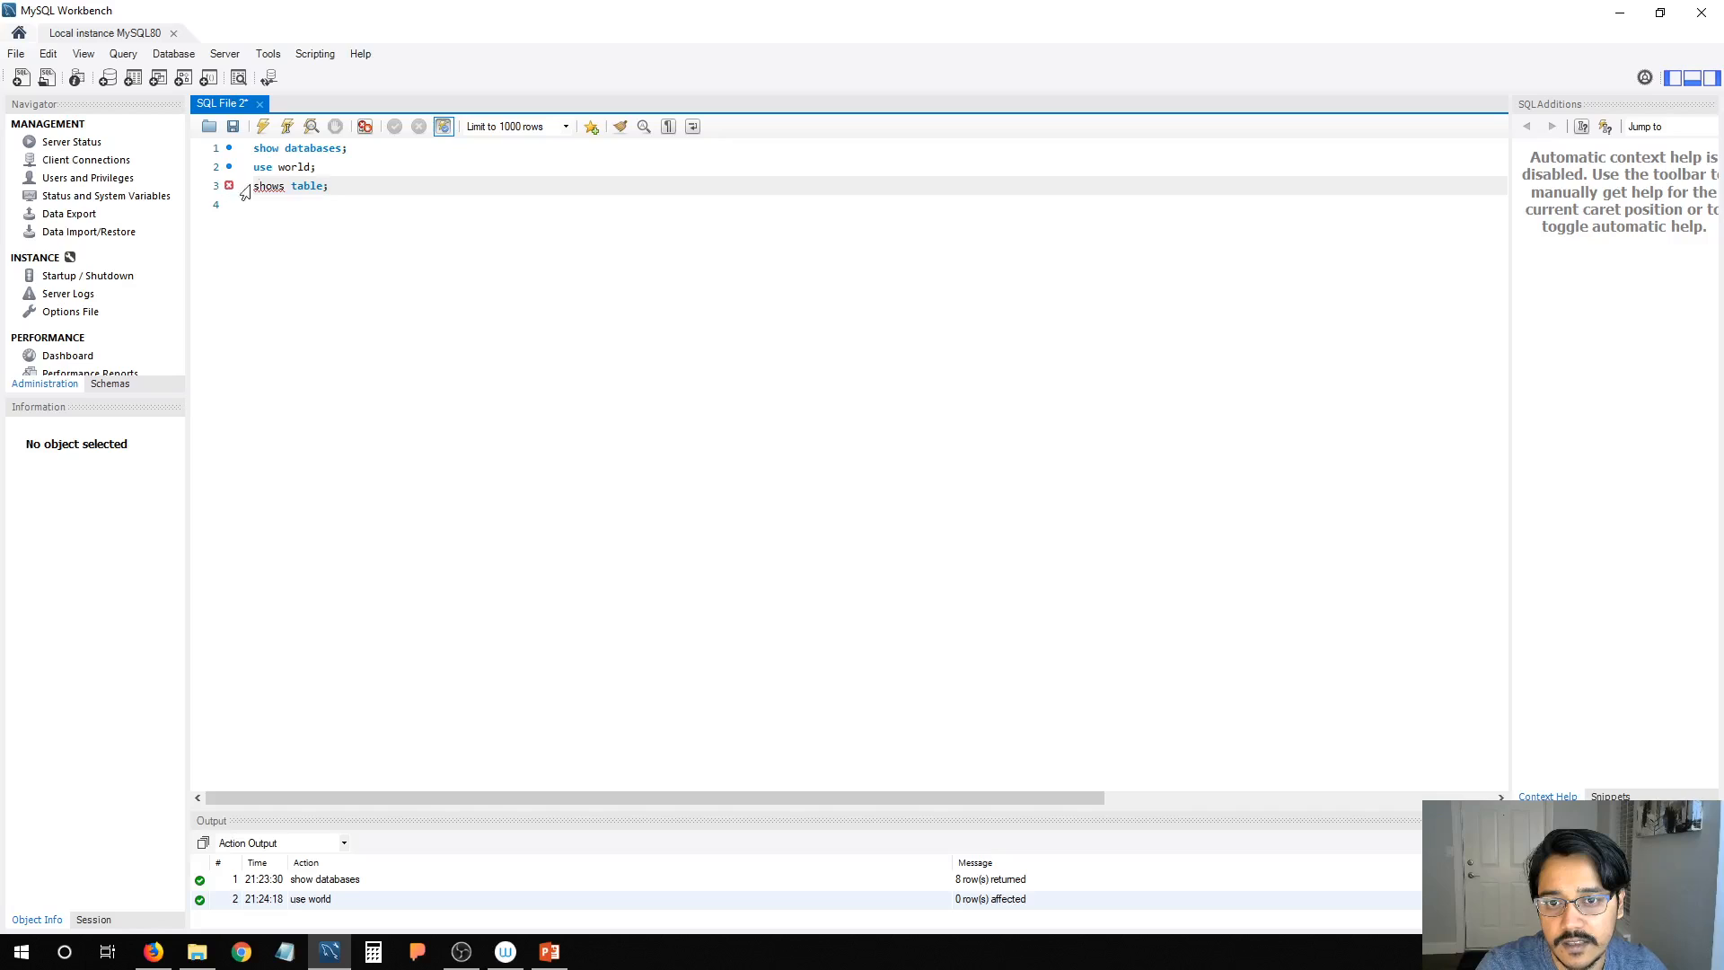
pyautogui.moveTo(265, 186)
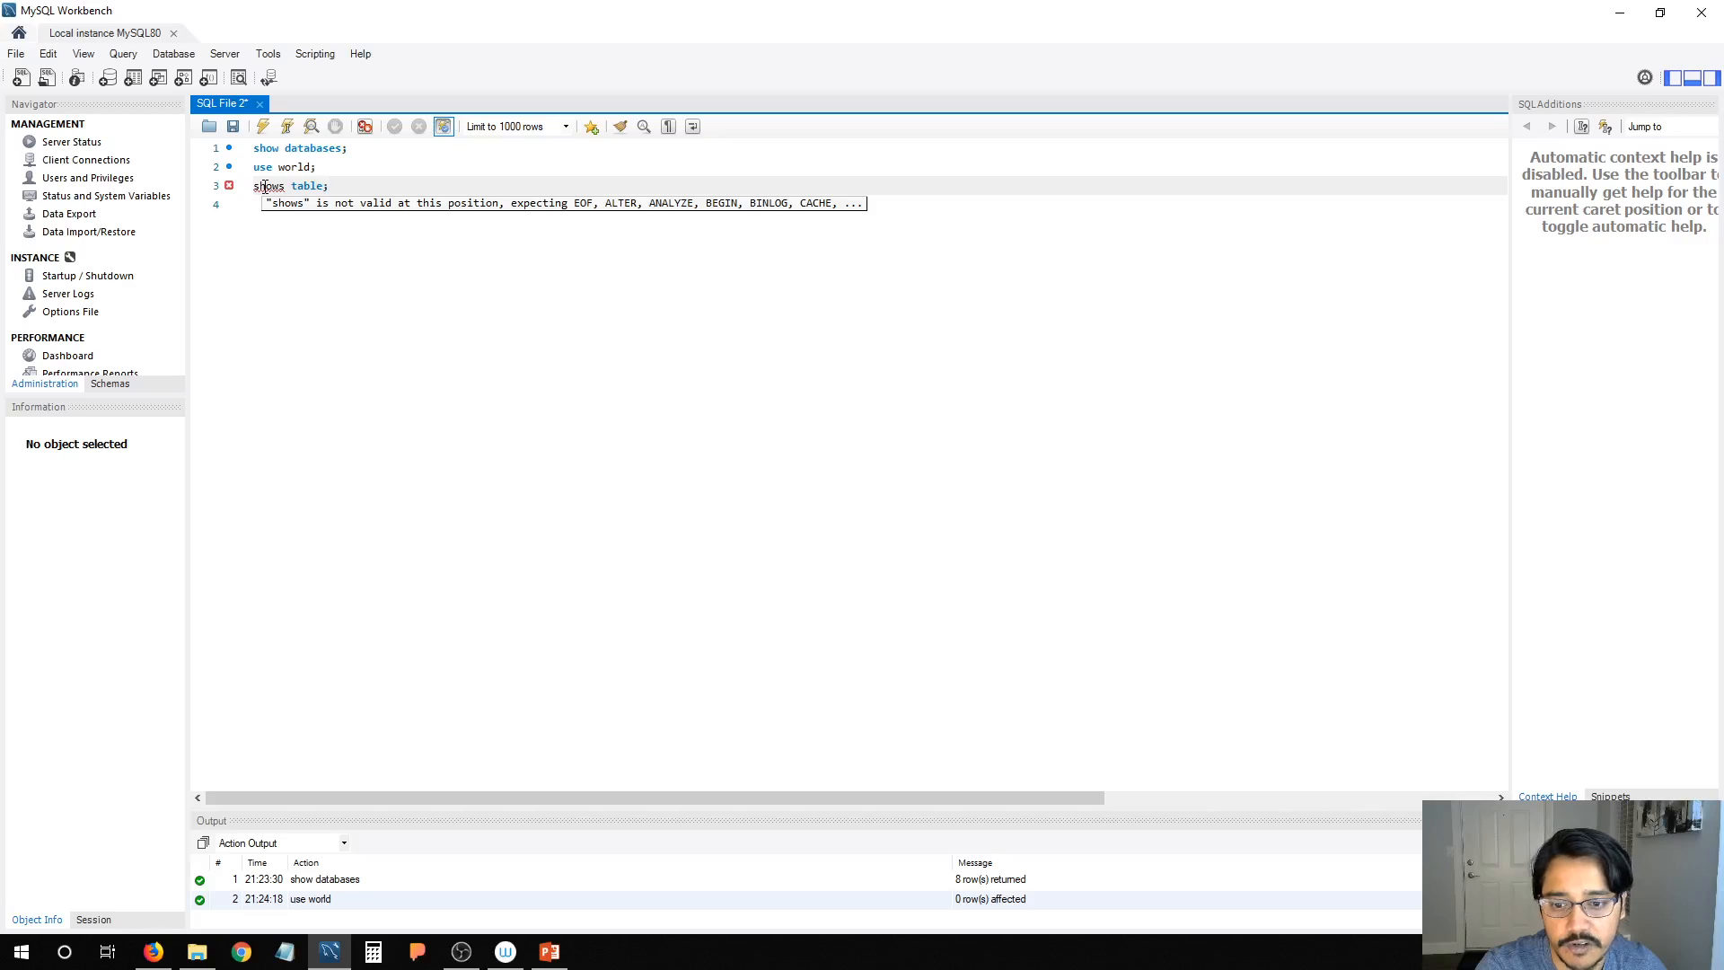
pyautogui.click(287, 127)
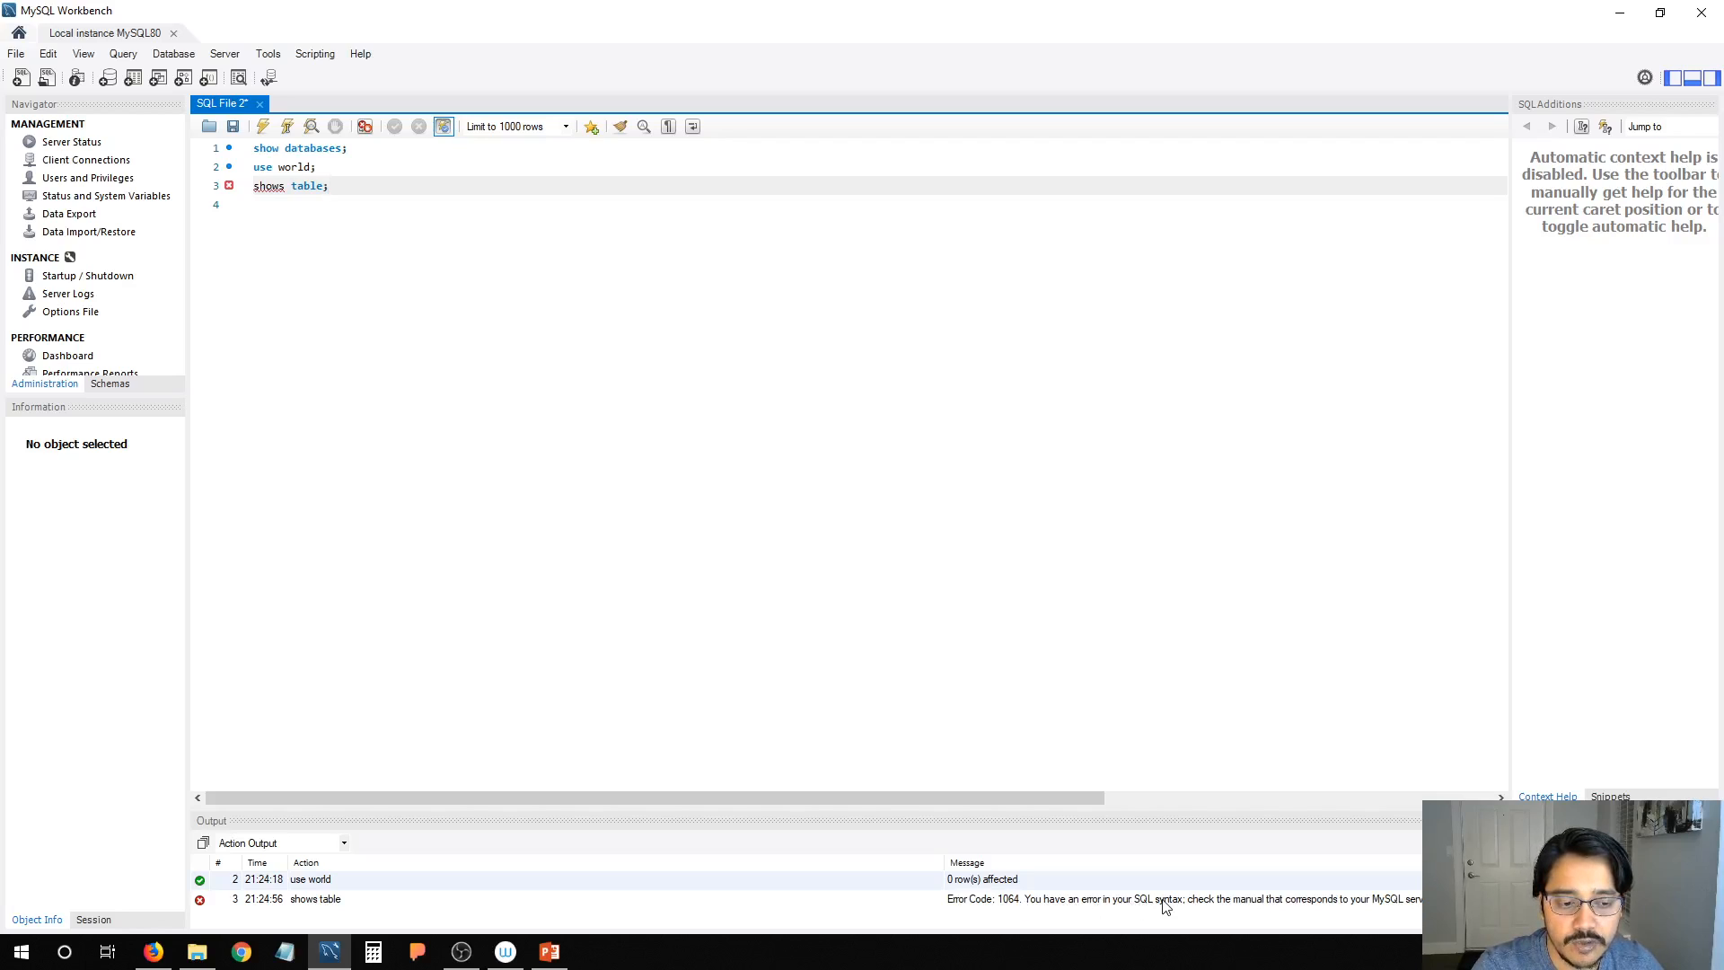
# Step: Correct the line 3 statement to "show tables;" and execute it
pyautogui.click(286, 192)
pyautogui.press('BackSpace')
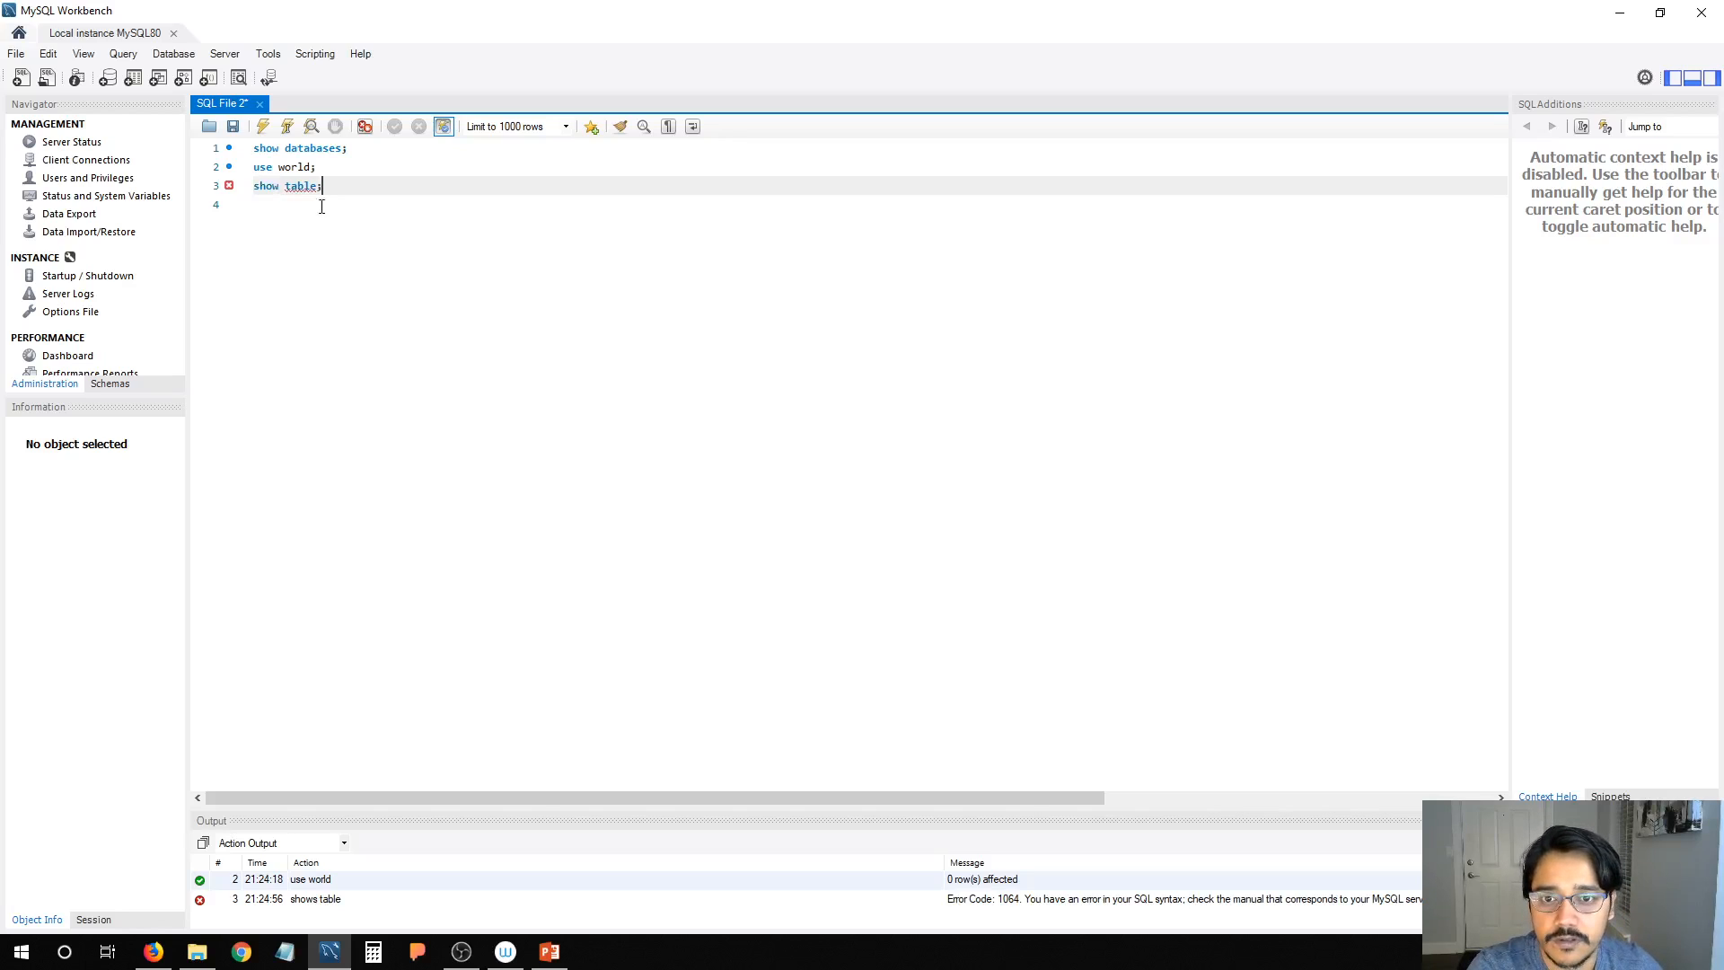
pyautogui.press('Left')
pyautogui.write('s')
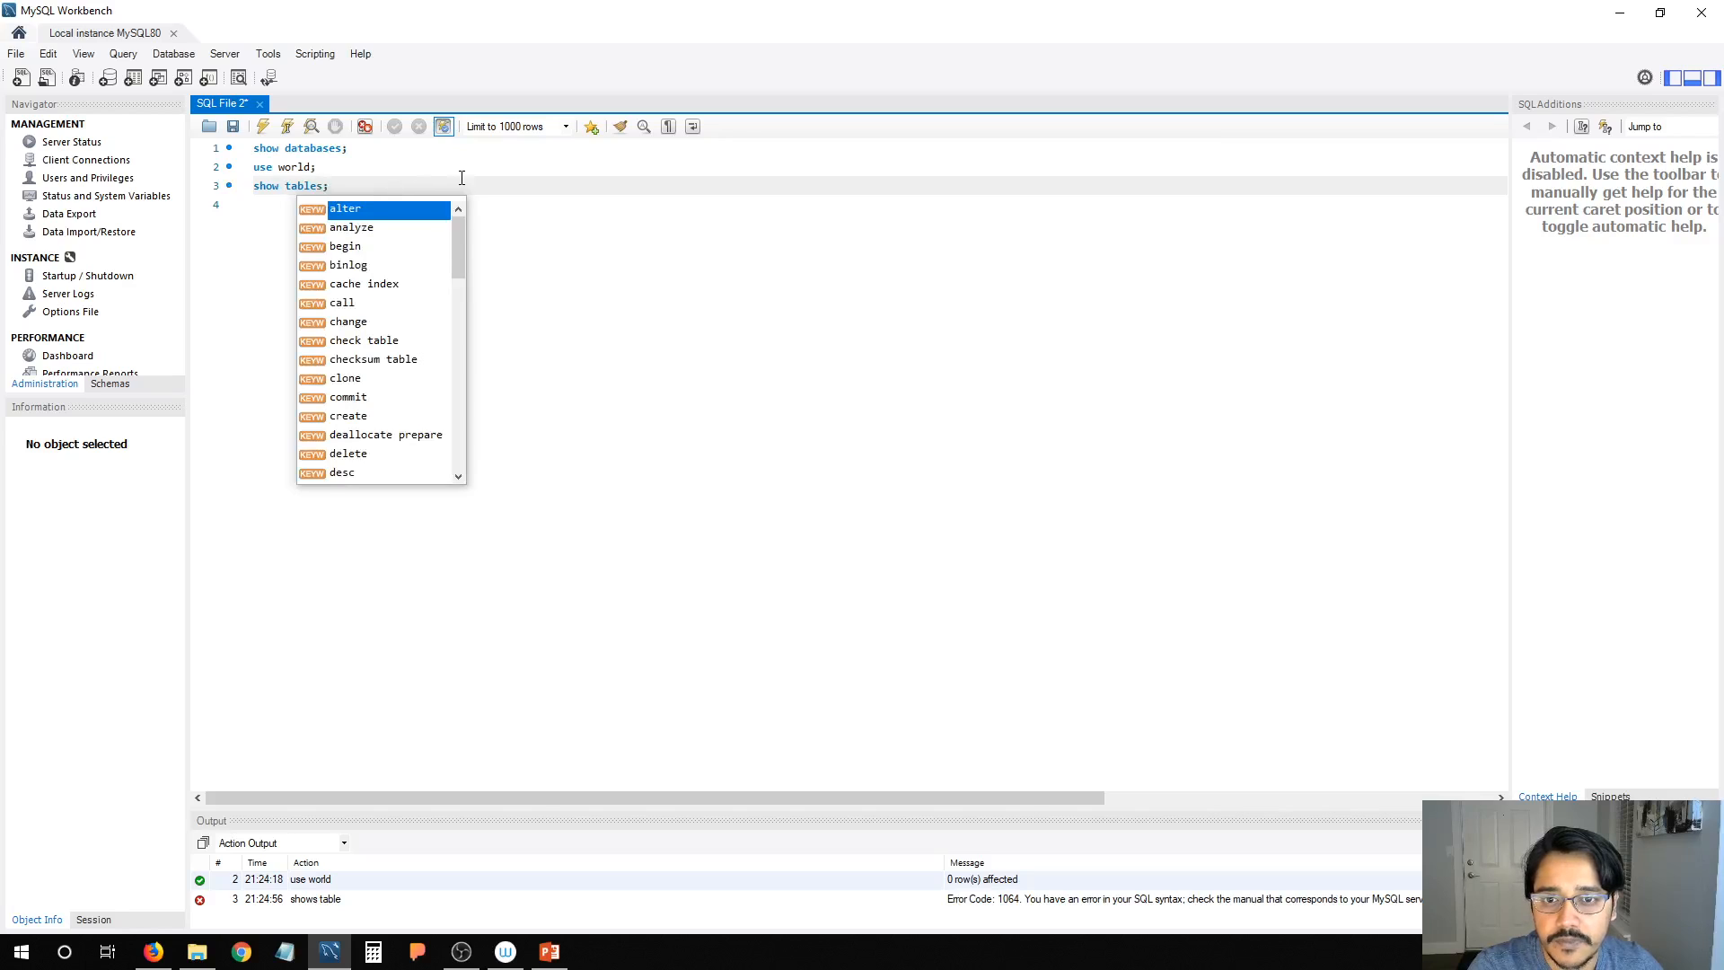
pyautogui.press('Escape')
pyautogui.click(286, 126)
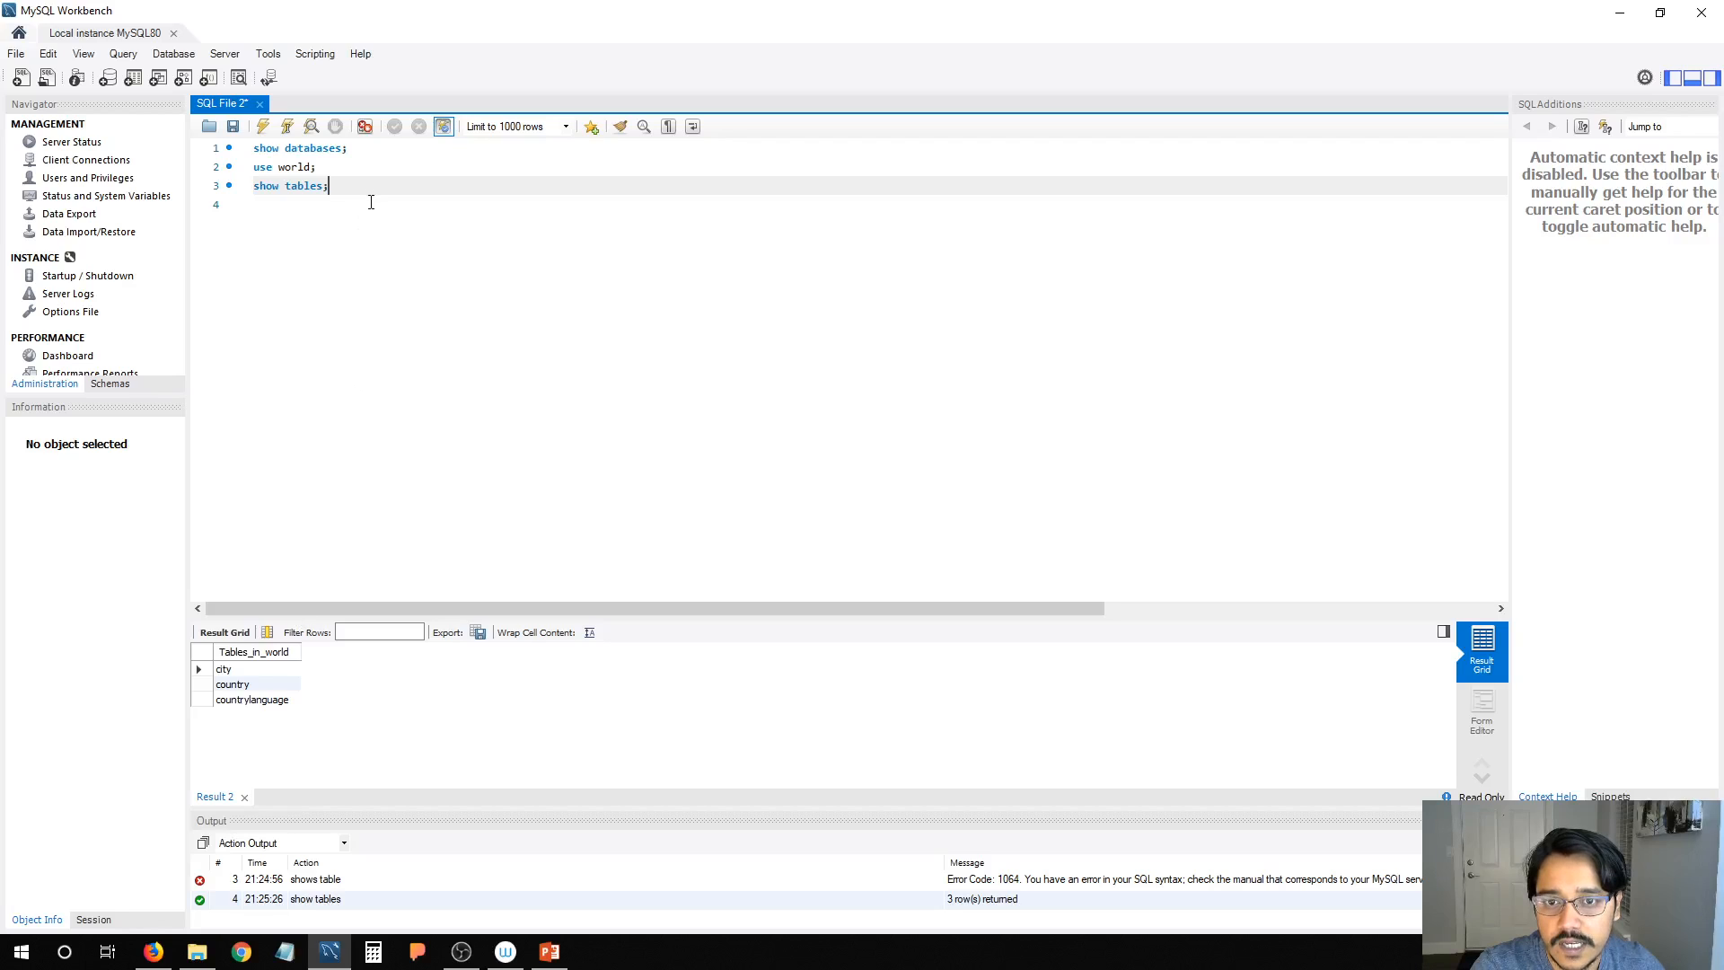
# Step: Add the statement "desc city;" on line 4 and execute it to describe the city table
pyautogui.press('Return')
pyautogui.write('desc')
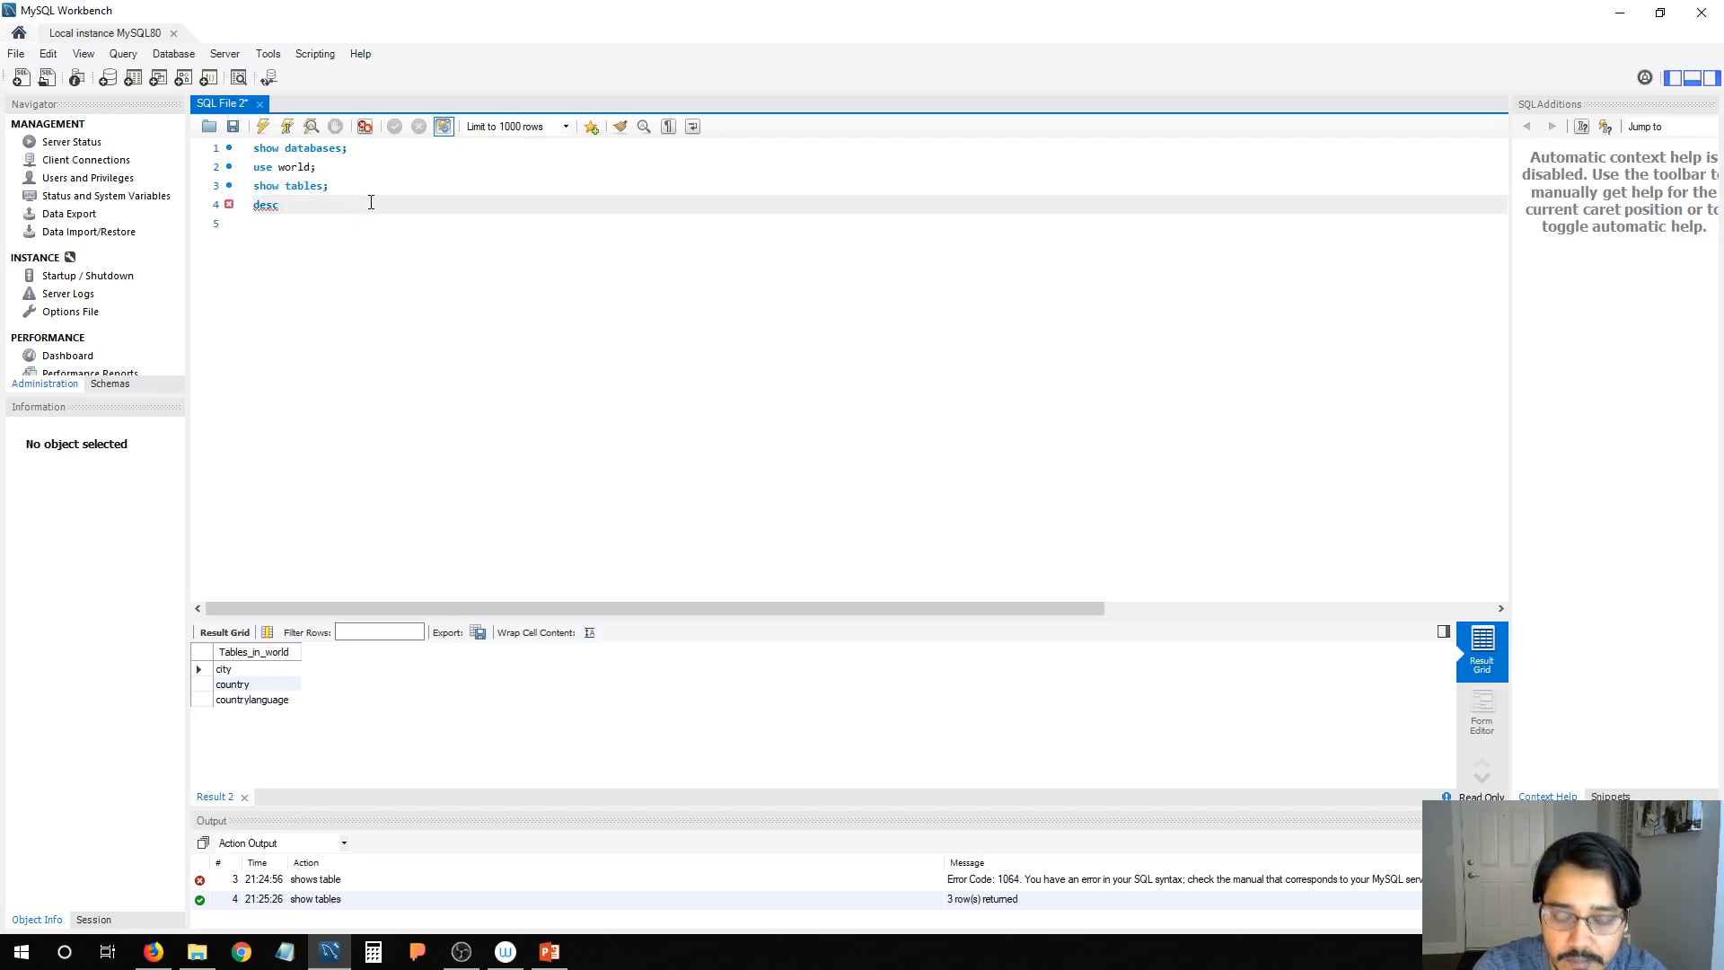
pyautogui.write(' city;')
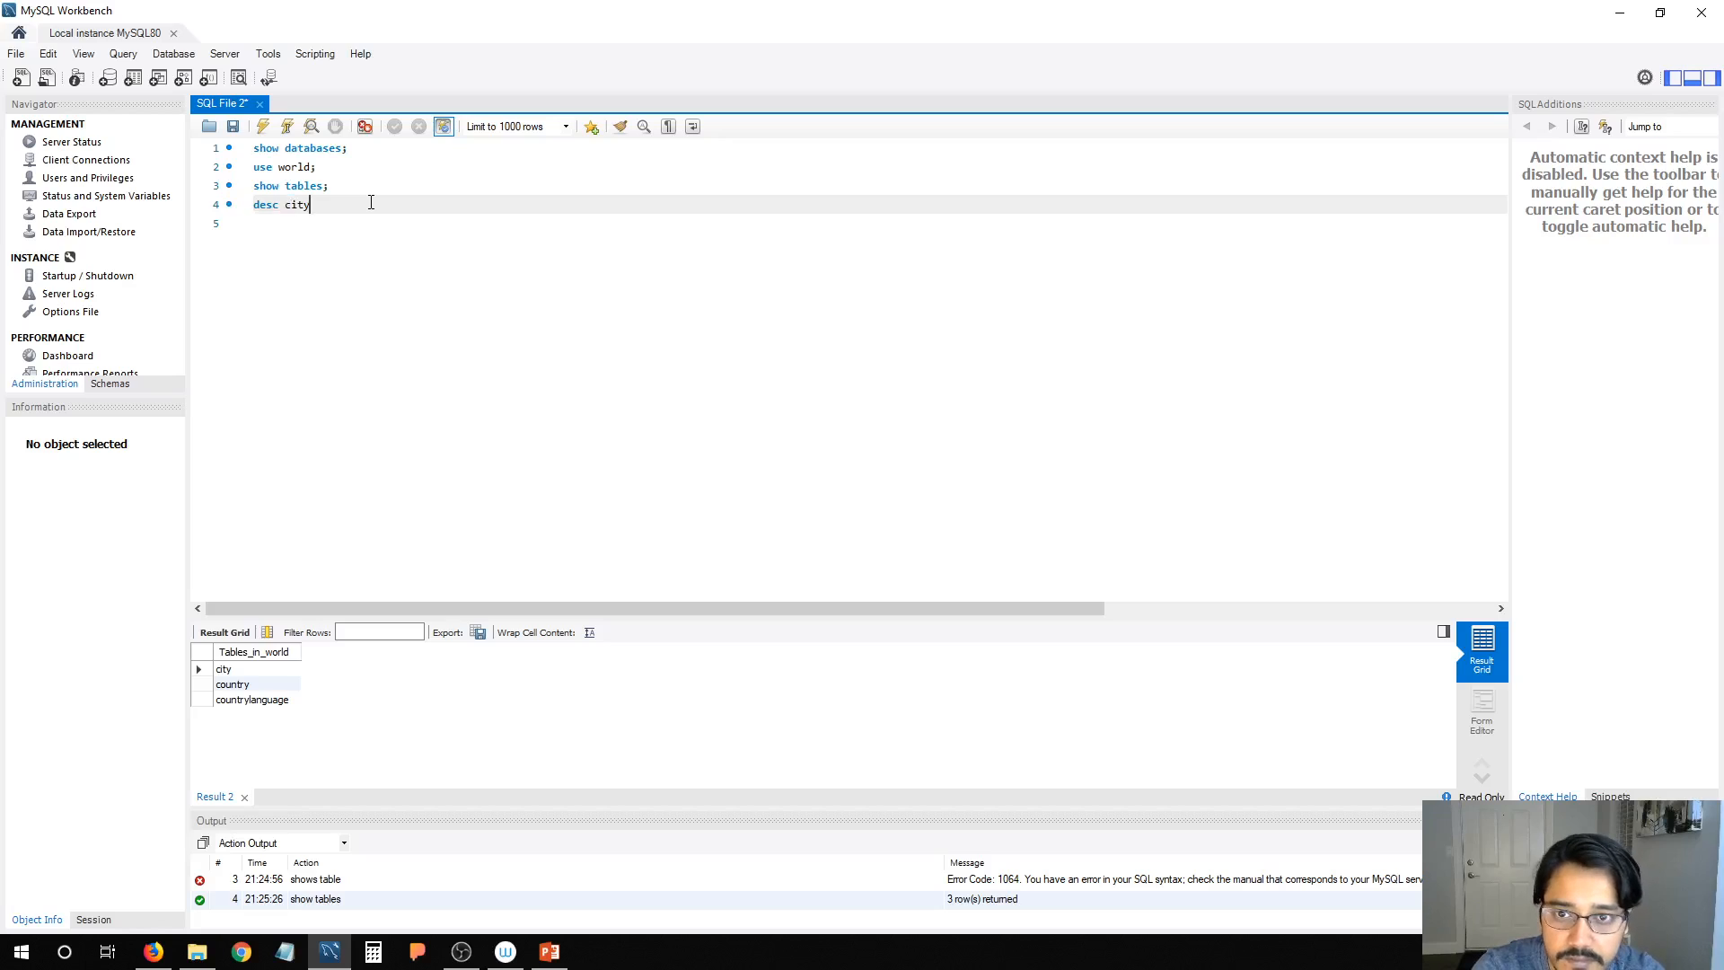
pyautogui.press('Return')
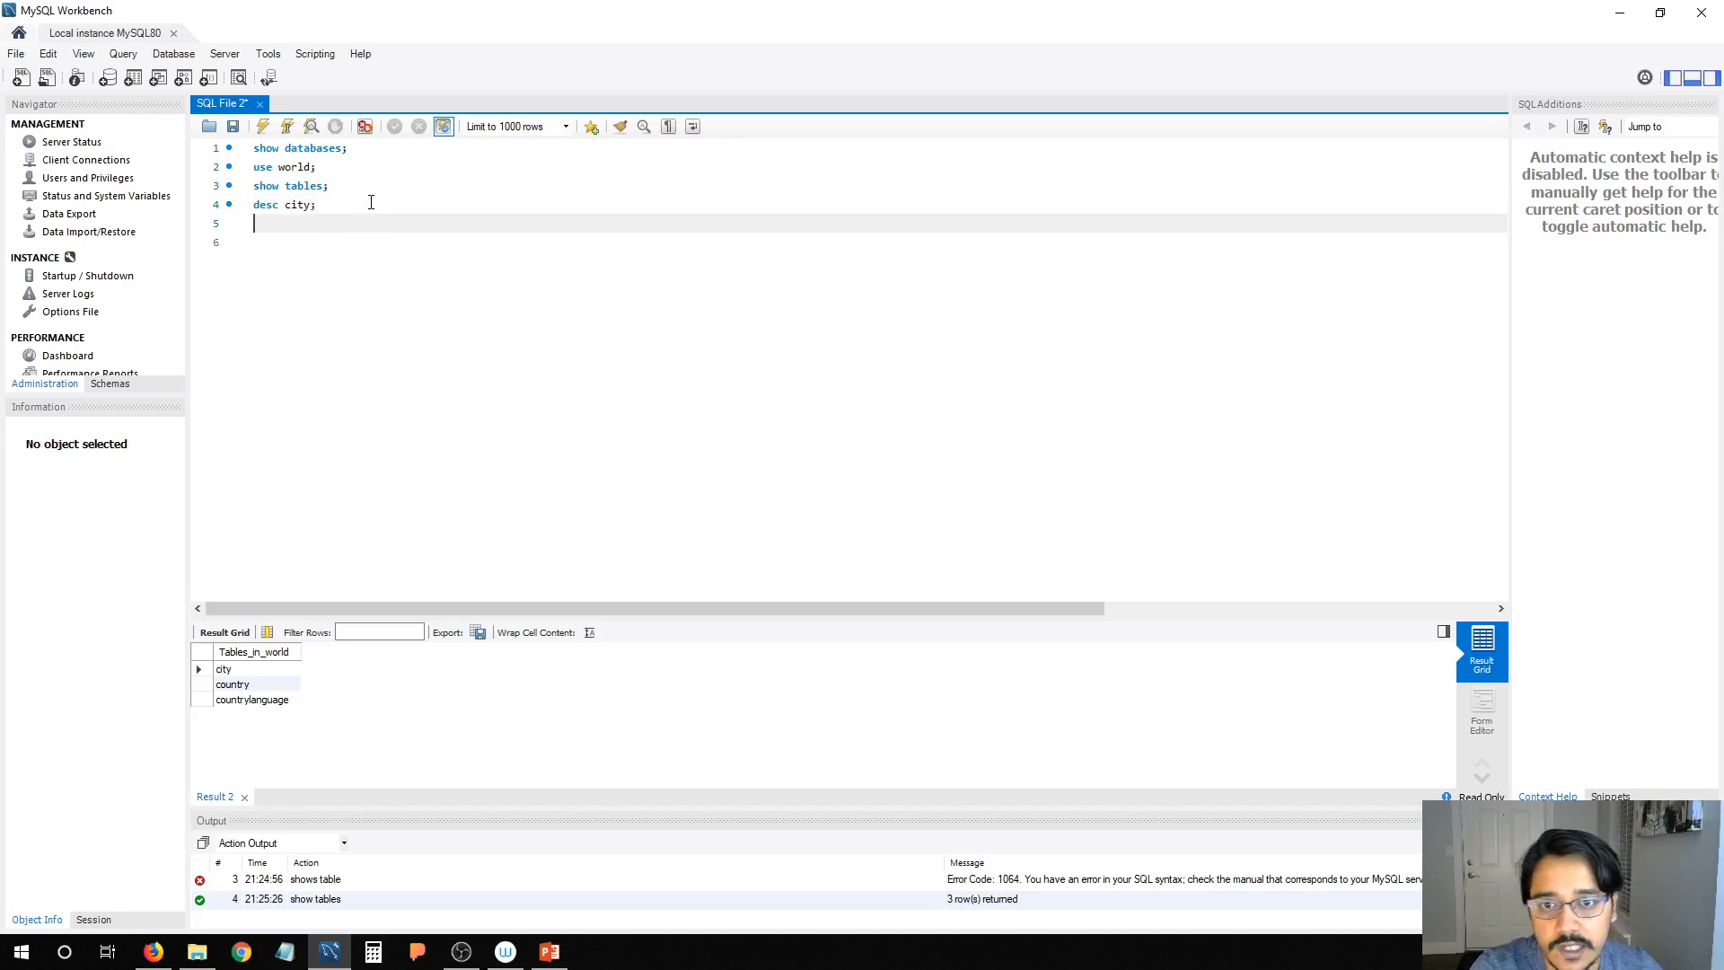
pyautogui.click(371, 202)
pyautogui.click(287, 125)
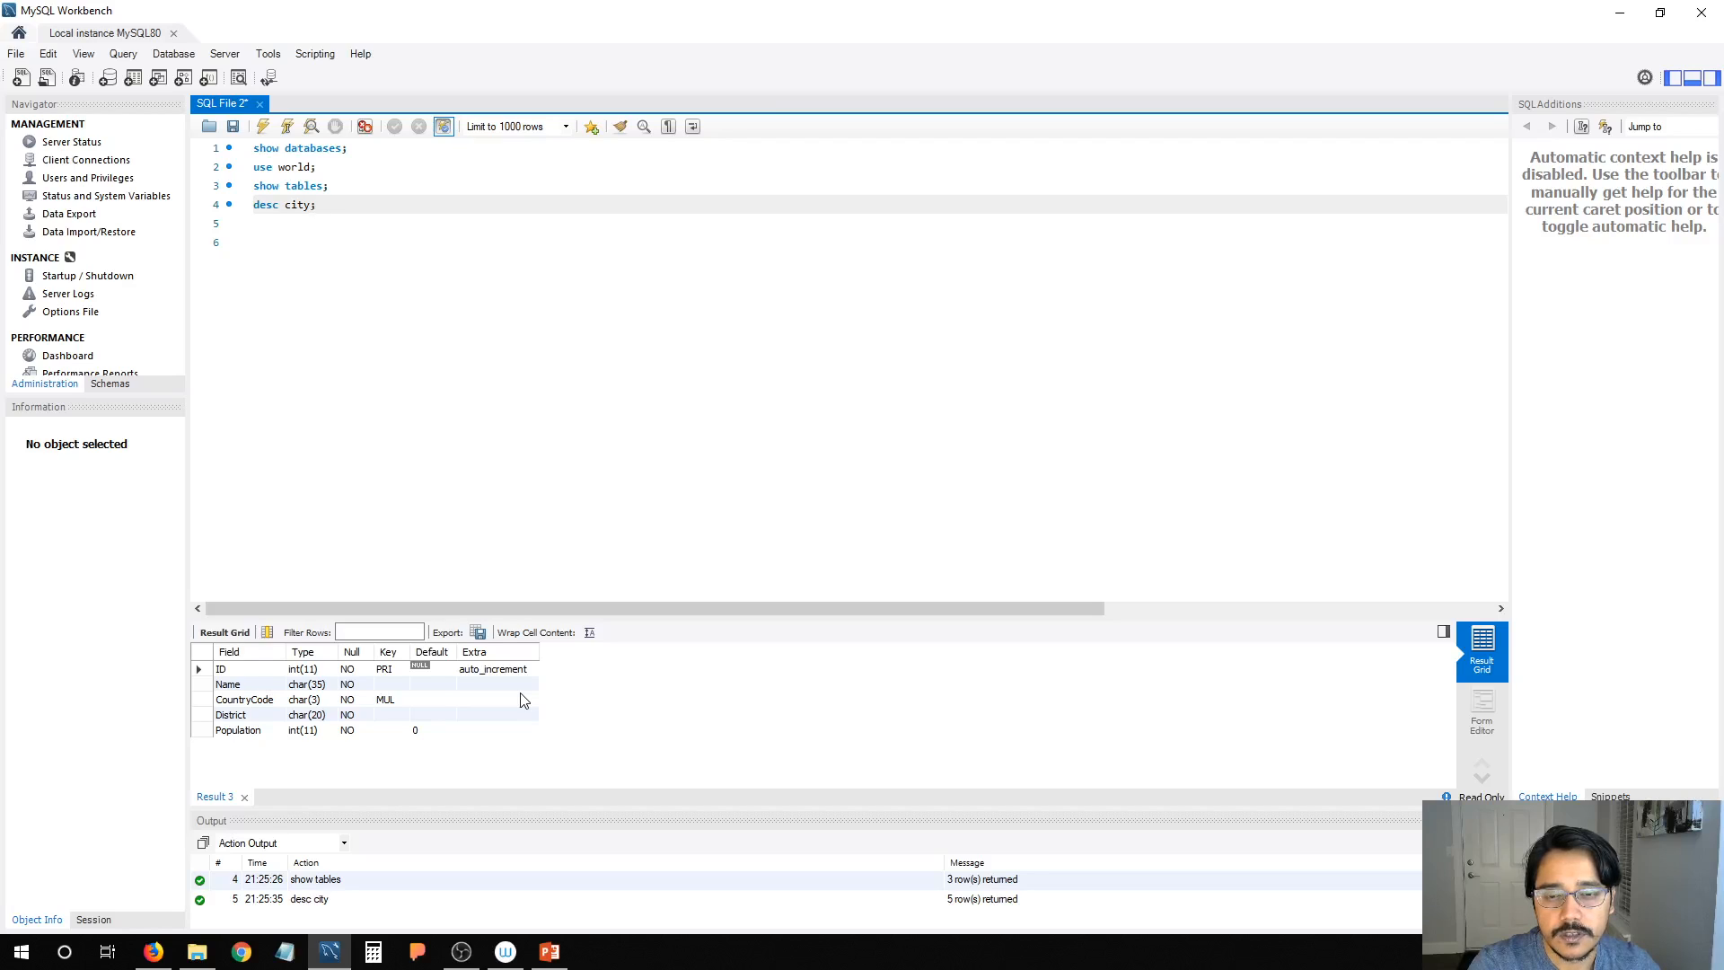
# Step: Execute the entire script with nothing selected and display the result set of the "show databases" statement
pyautogui.click(402, 183)
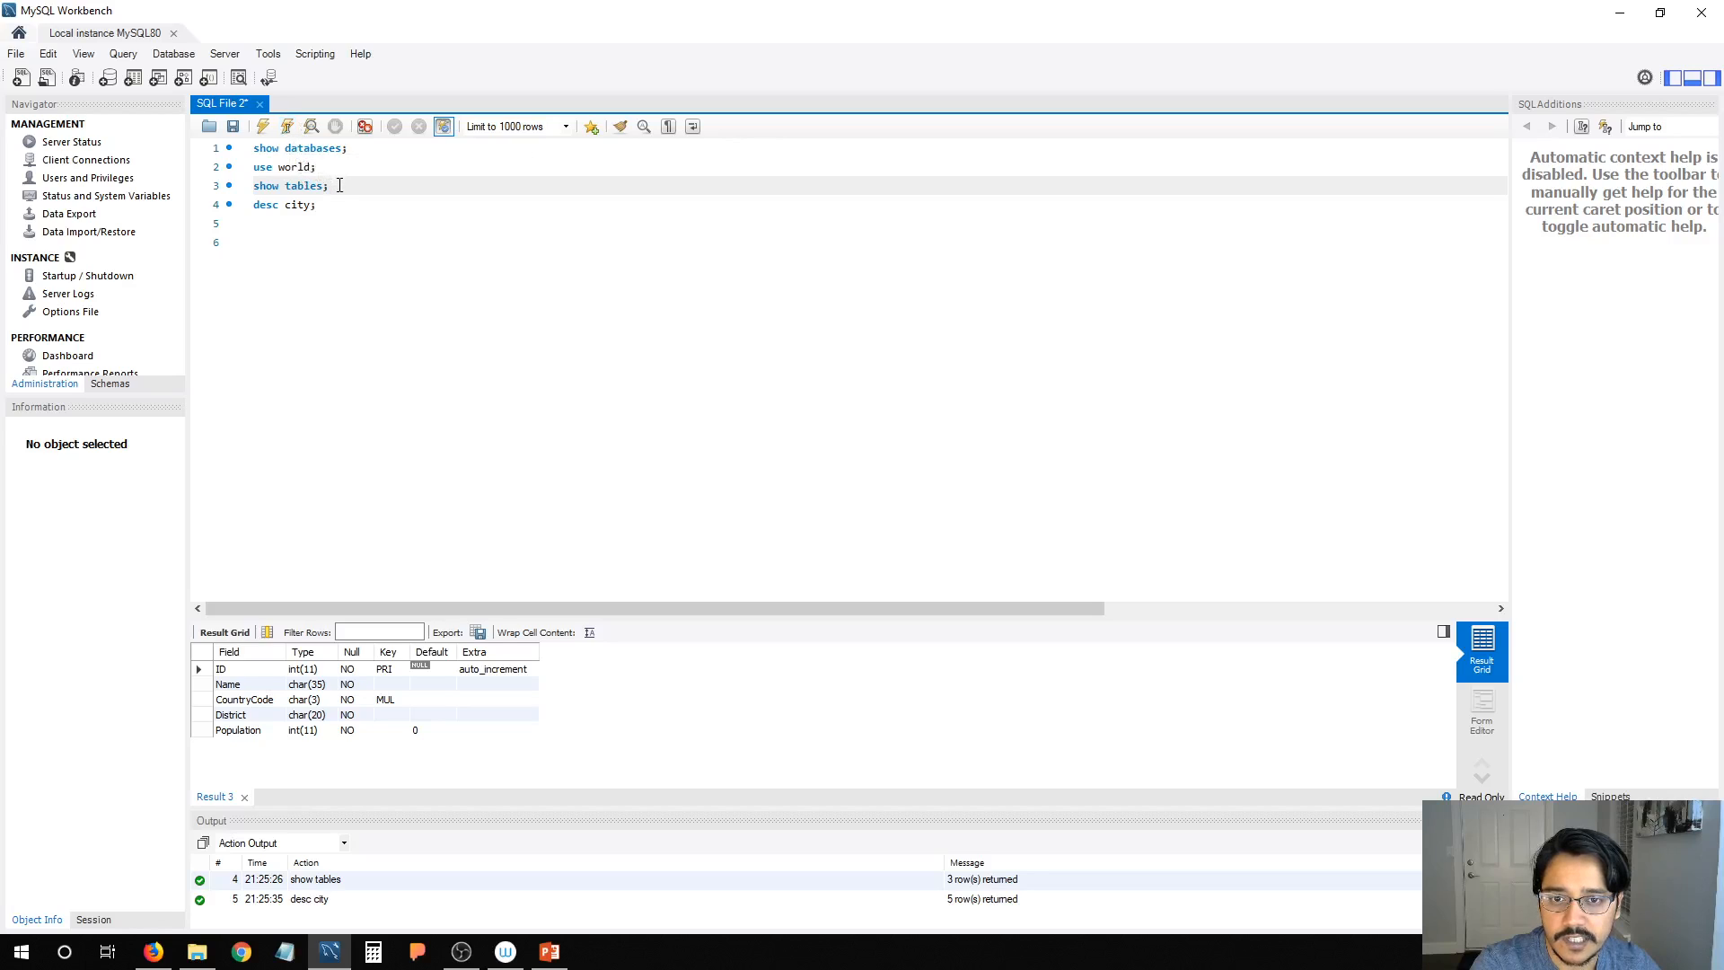
pyautogui.moveTo(340, 185); pyautogui.dragTo(257, 186)
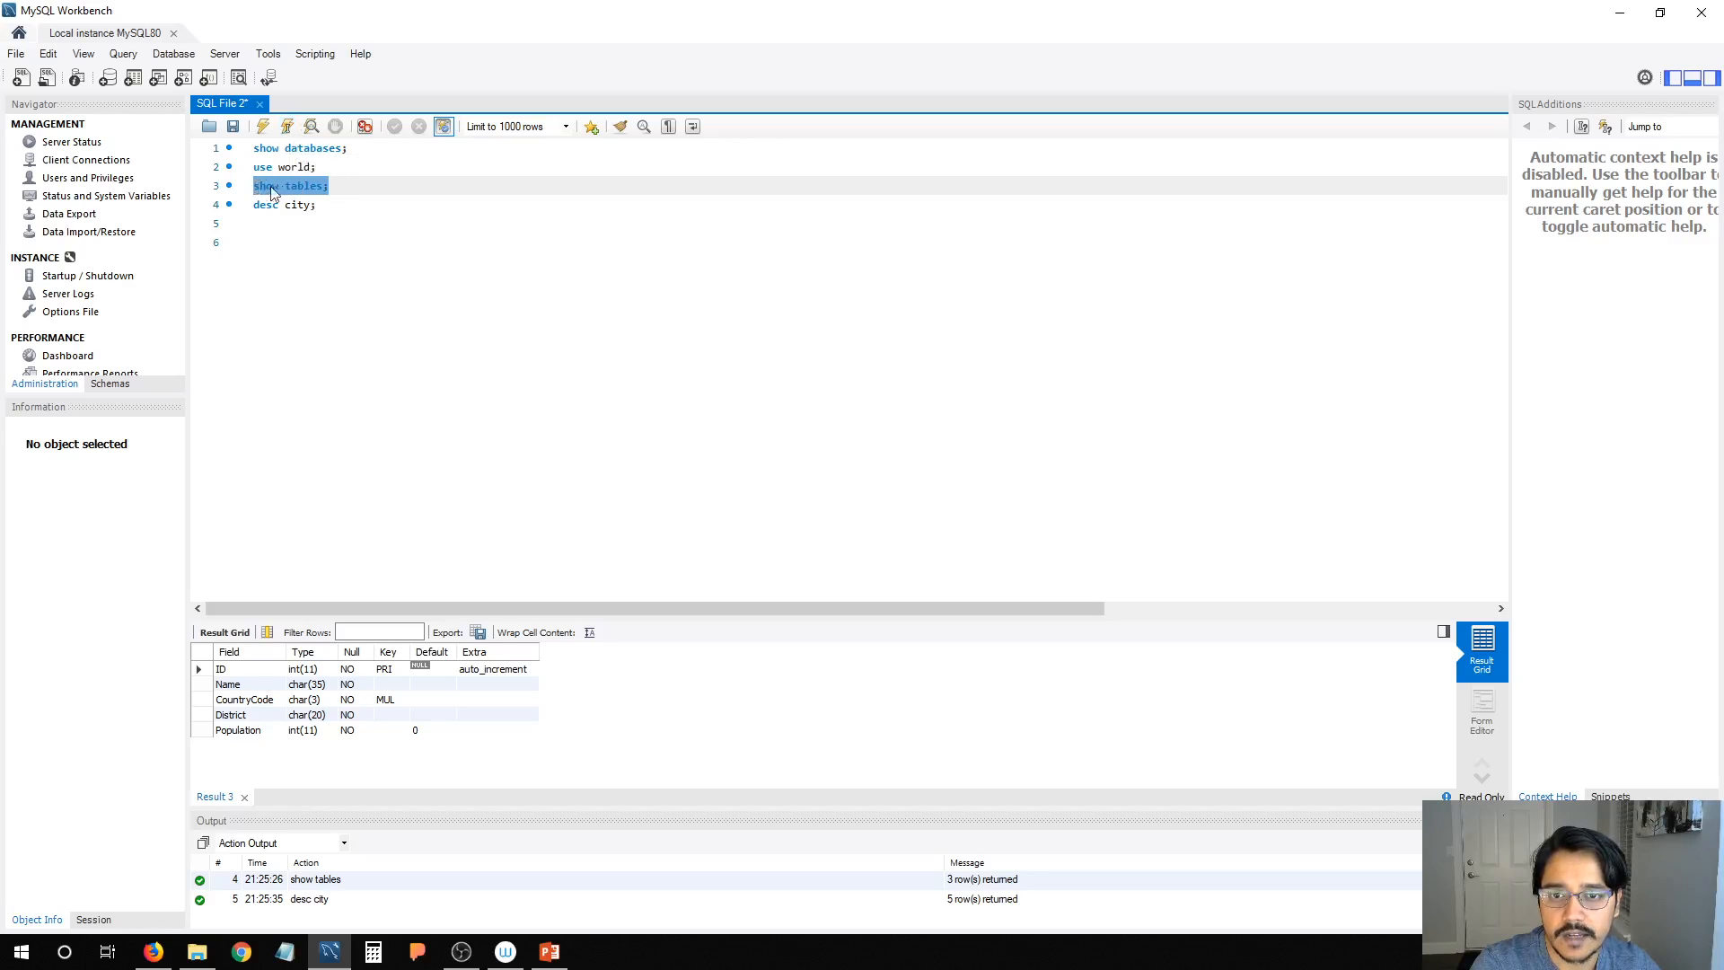
pyautogui.click(353, 185)
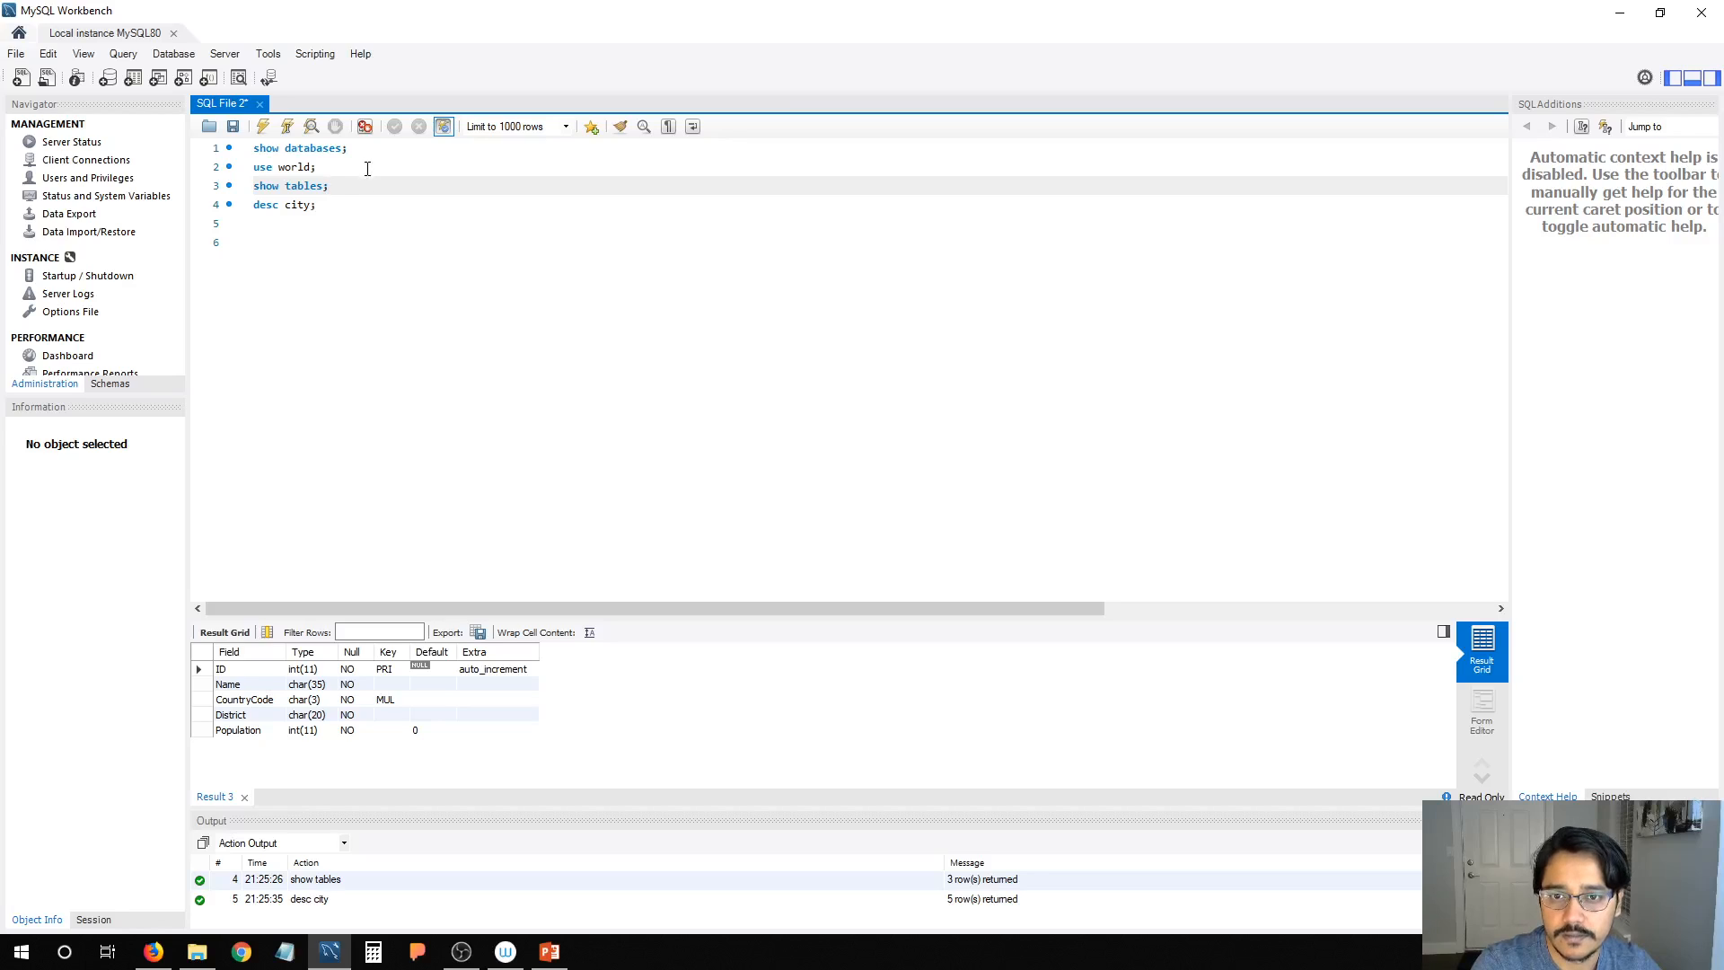
pyautogui.click(265, 127)
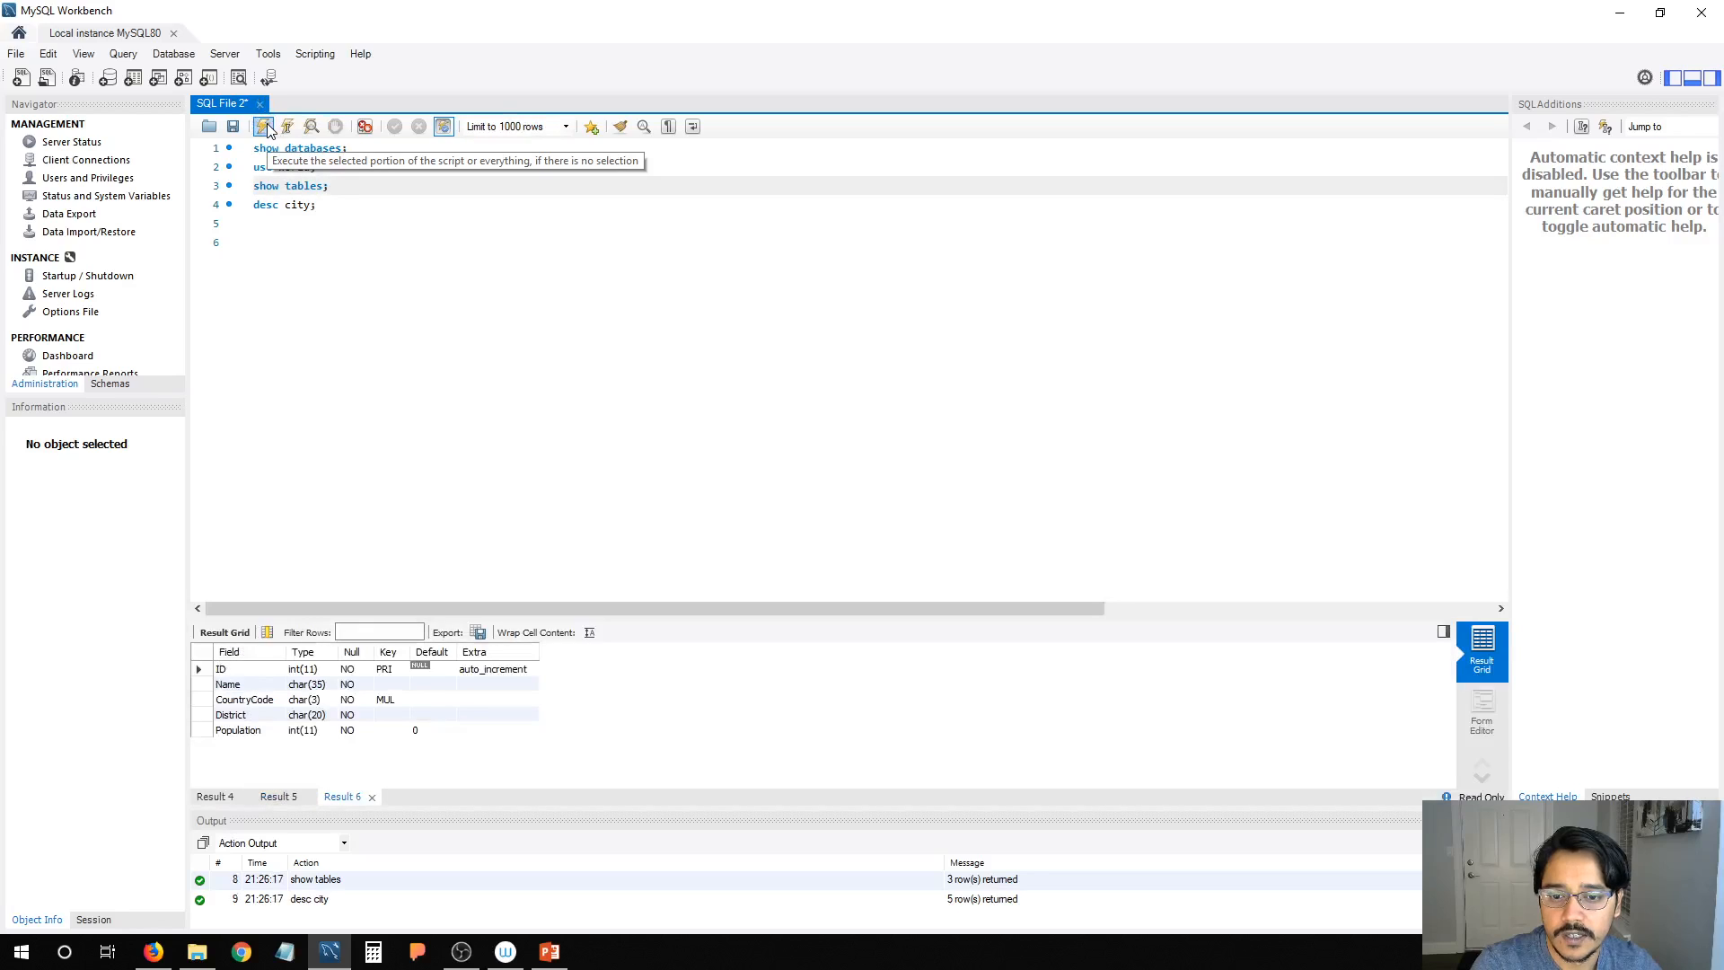
pyautogui.click(212, 797)
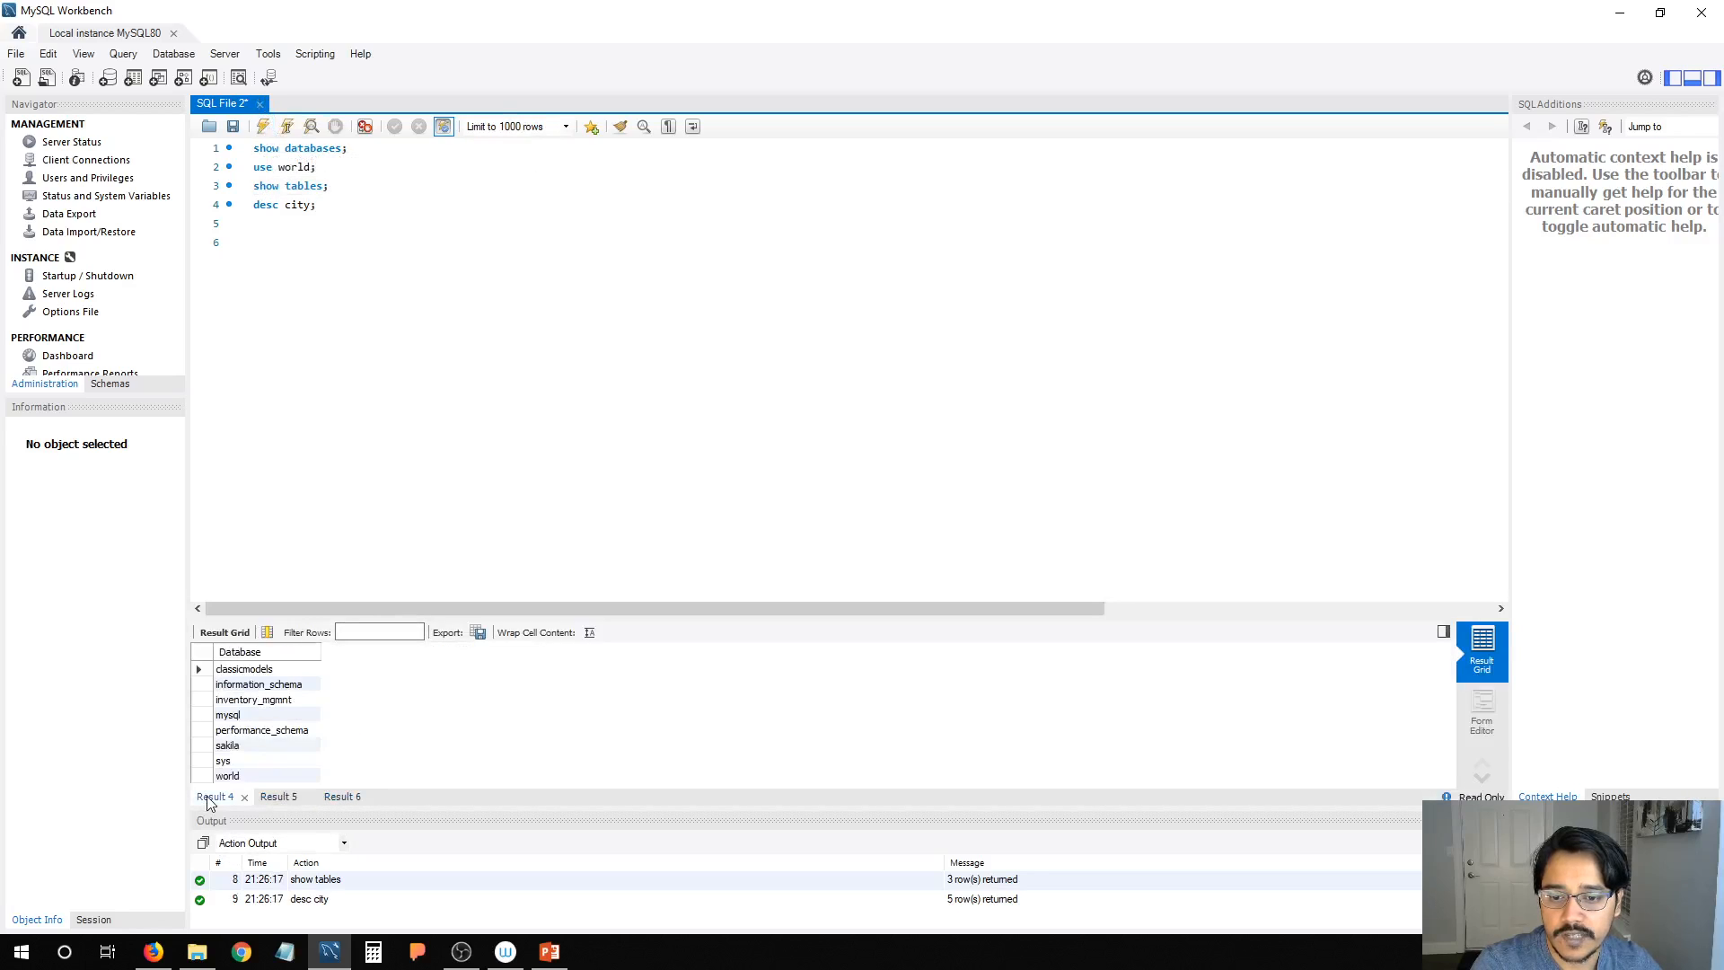
# Step: Compare the result sets of the "show databases", "show tables" and "desc city" statements
pyautogui.click(279, 799)
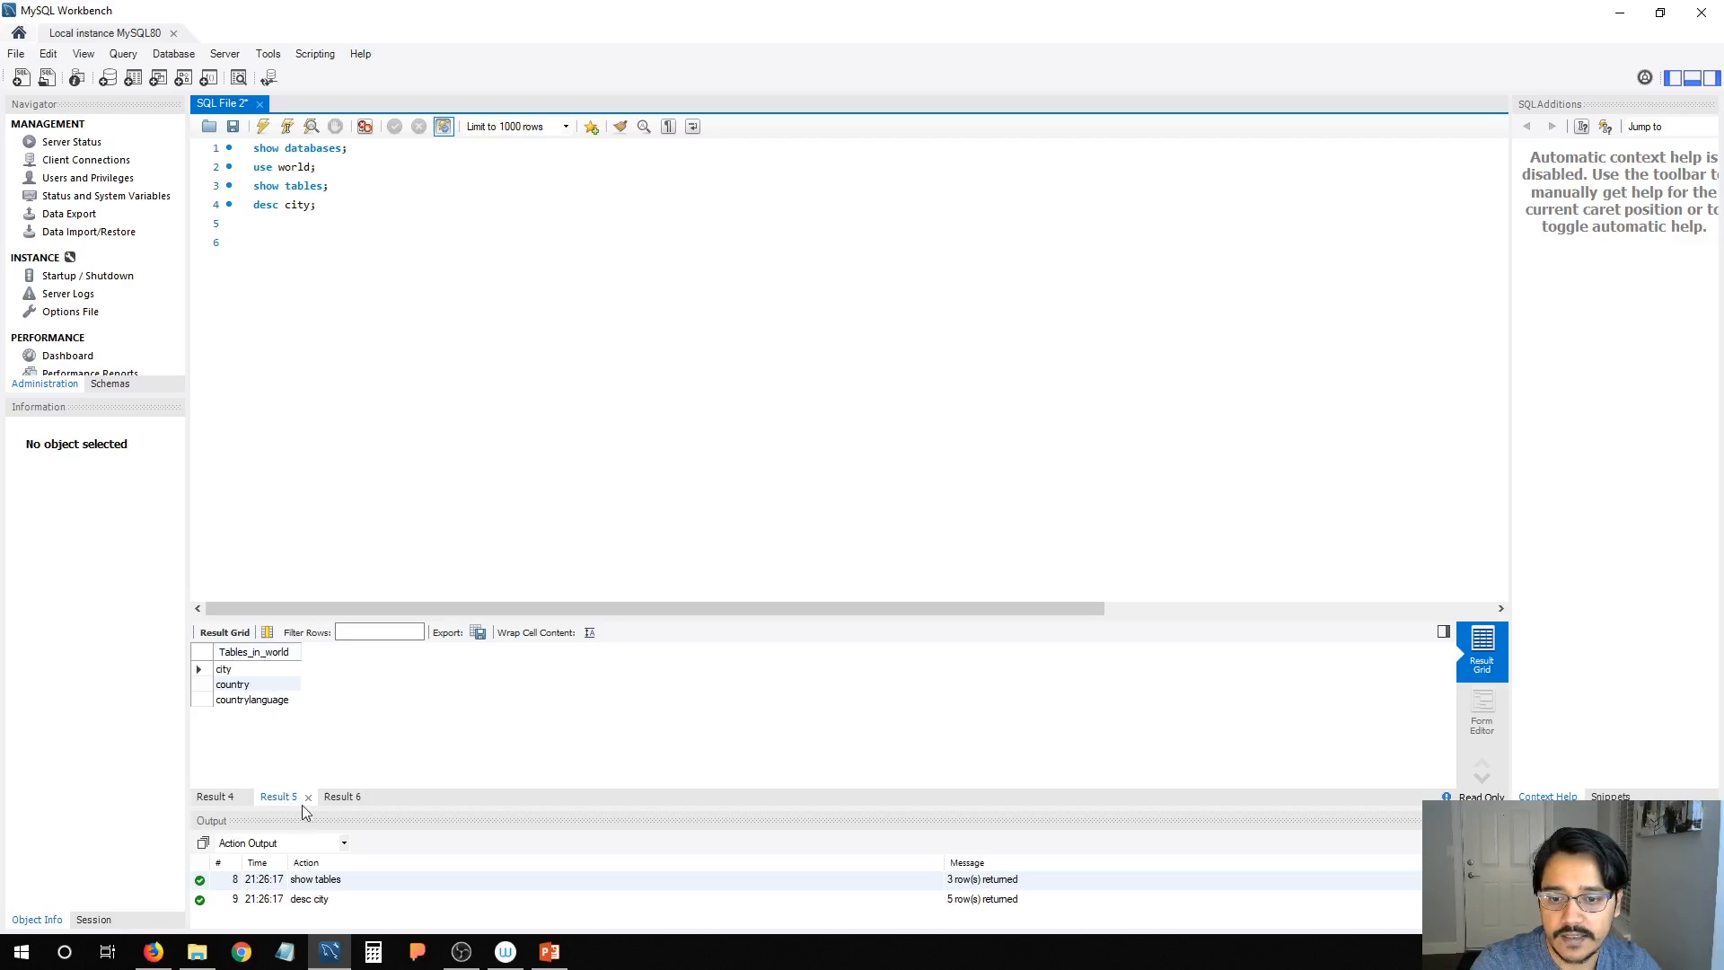
pyautogui.click(340, 799)
pyautogui.click(218, 799)
pyautogui.click(275, 798)
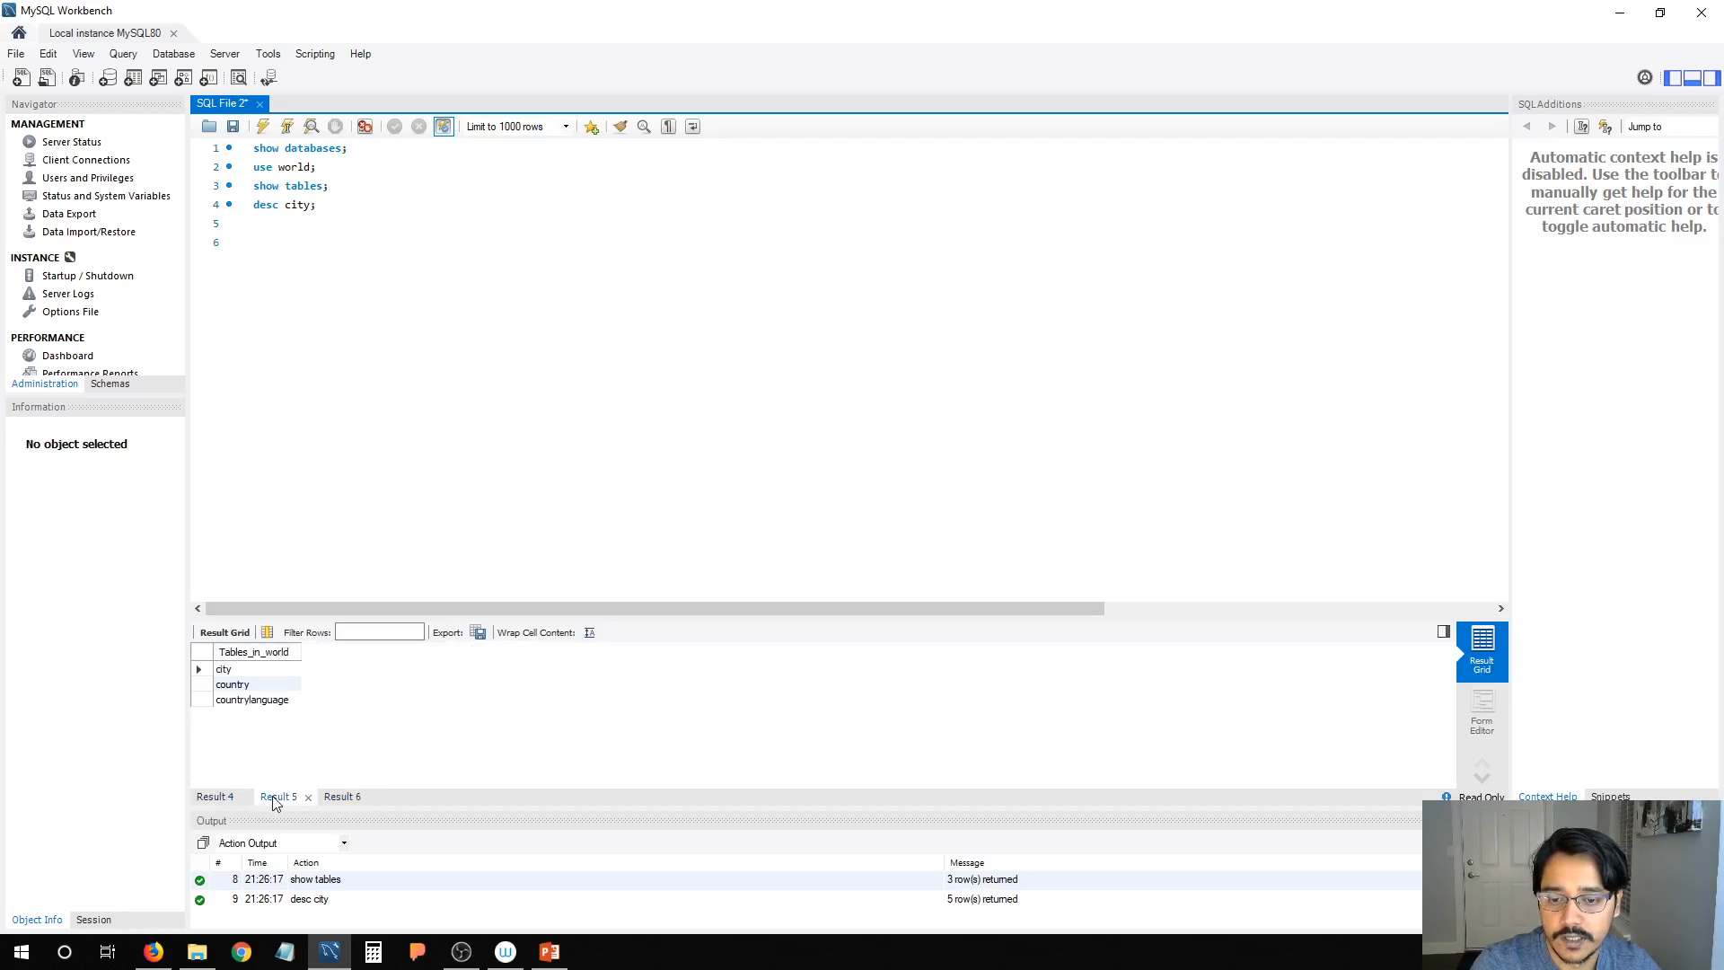
pyautogui.click(224, 797)
pyautogui.click(279, 798)
pyautogui.click(343, 799)
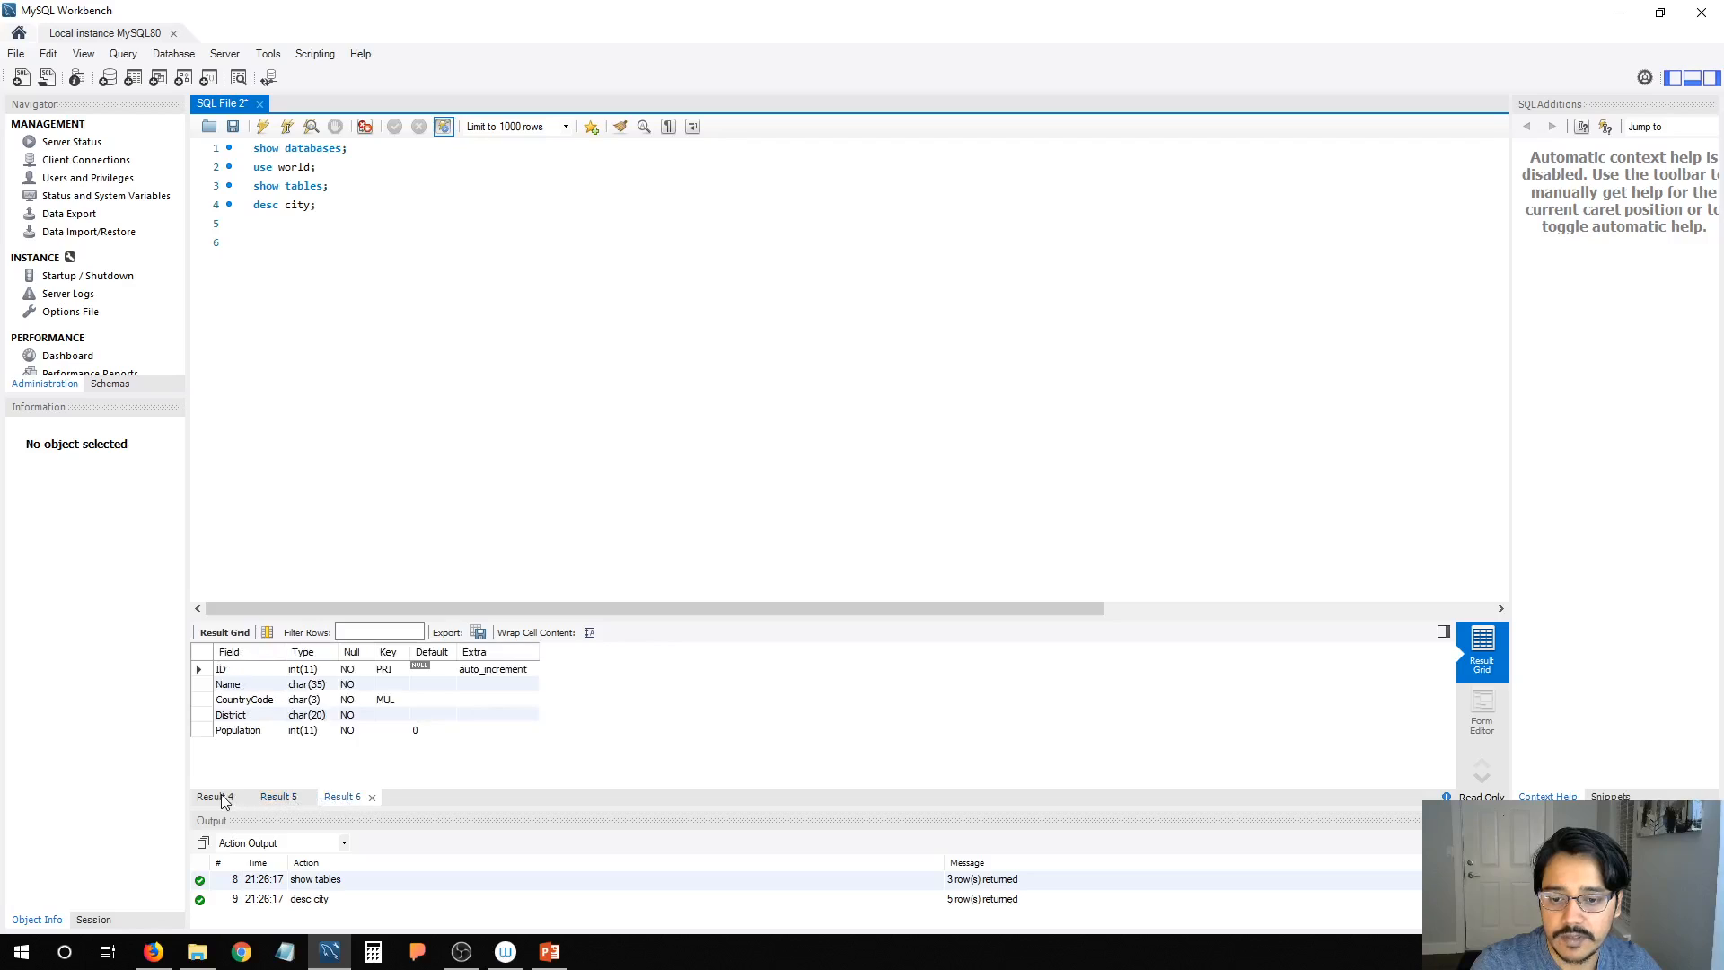
pyautogui.click(226, 798)
pyautogui.click(288, 798)
pyautogui.click(343, 799)
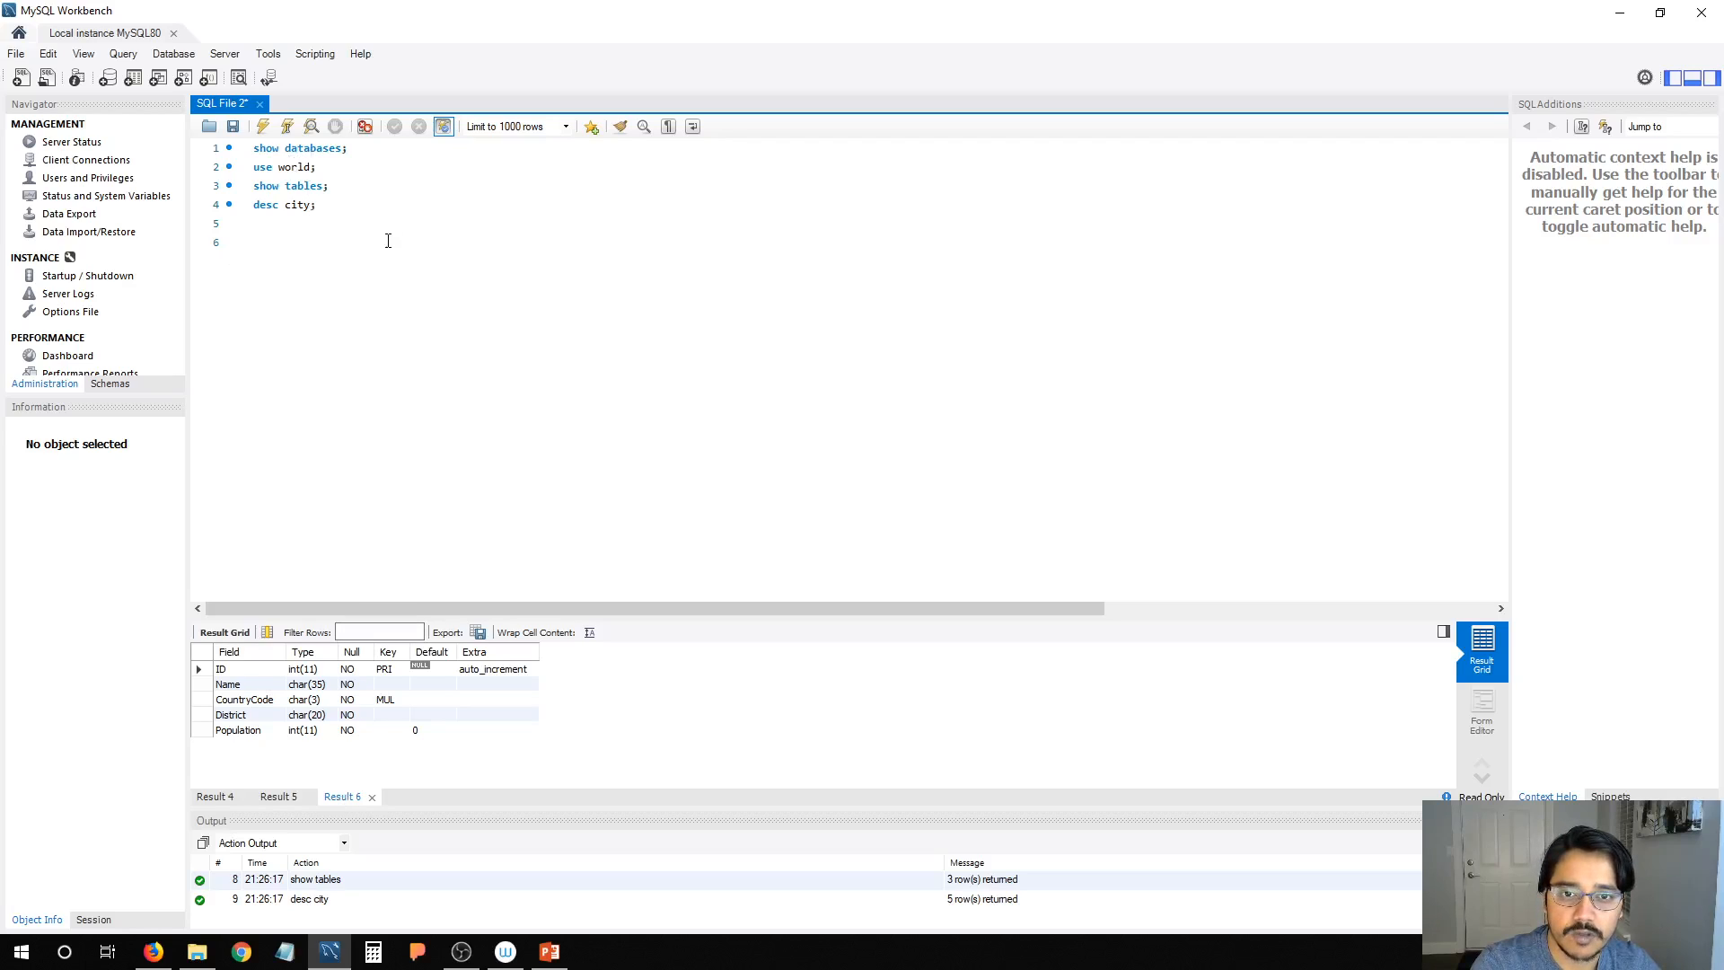
# Step: Switch to PowerPoint and display slide 7, "Using MySQL Workbench to draw ERDs"
pyautogui.click(549, 951)
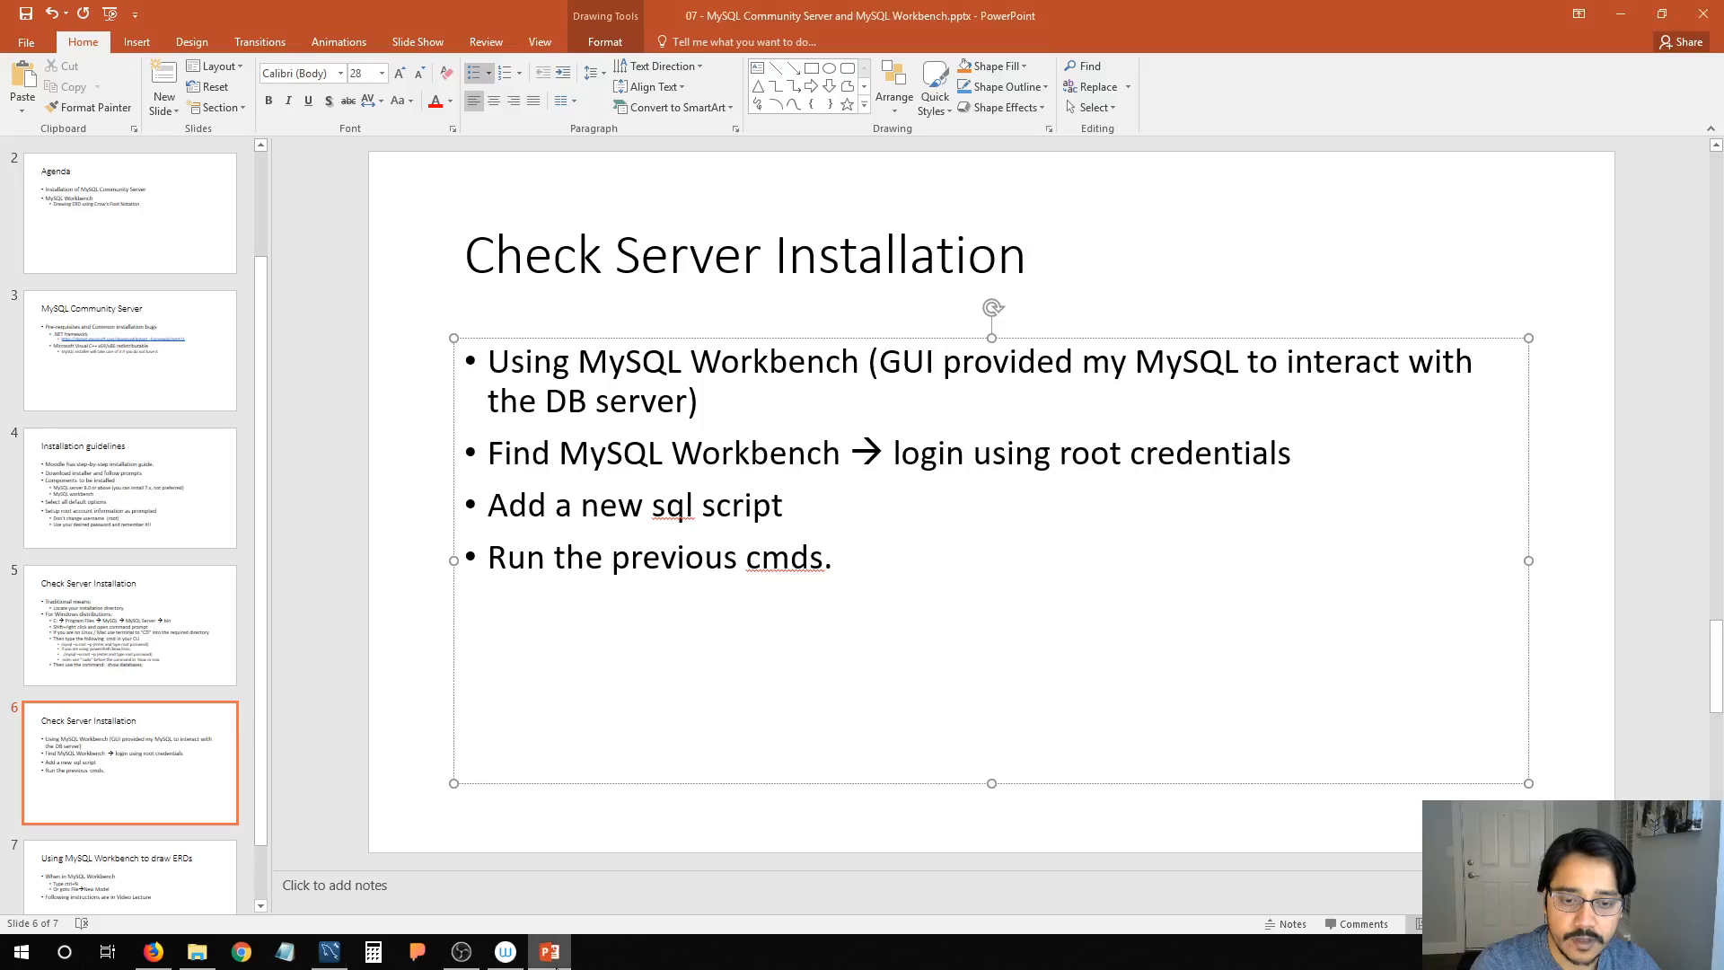
pyautogui.click(155, 778)
pyautogui.scroll(-1, 153, 774)
pyautogui.click(153, 797)
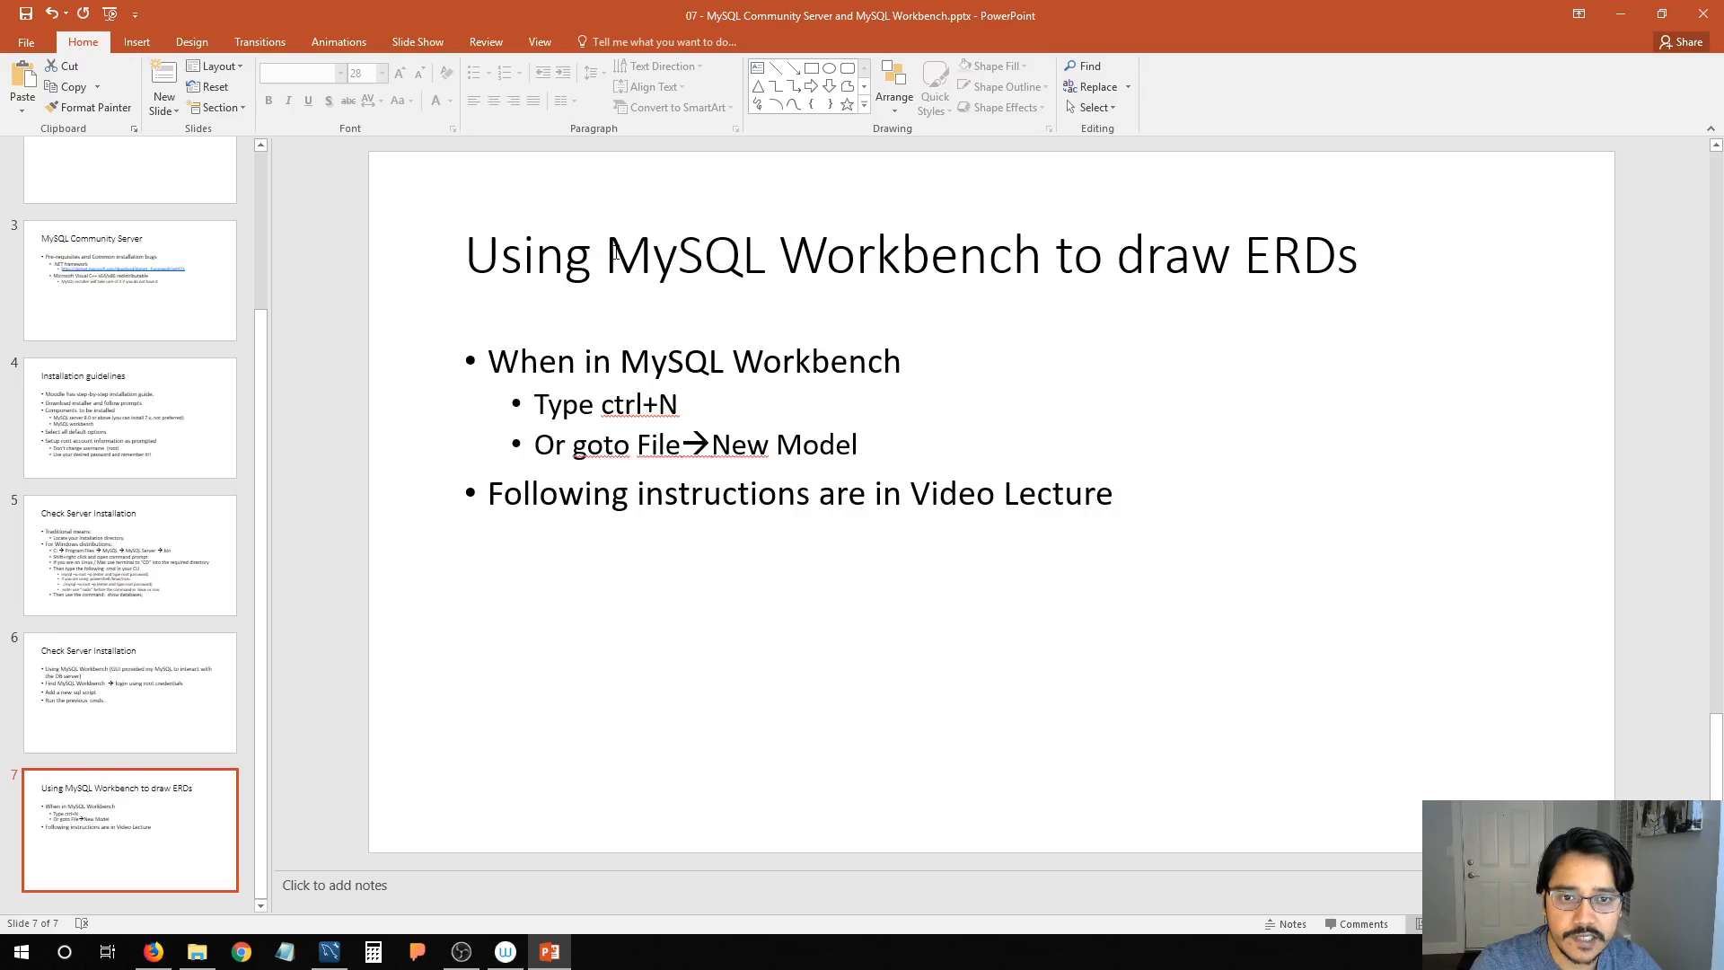
# Step: Highlight "MySQL Workbench to" and "ERDs" in the slide title to point out the topic
pyautogui.moveTo(858, 256); pyautogui.dragTo(898, 256)
pyautogui.click(709, 256)
pyautogui.moveTo(618, 262); pyautogui.dragTo(1114, 262)
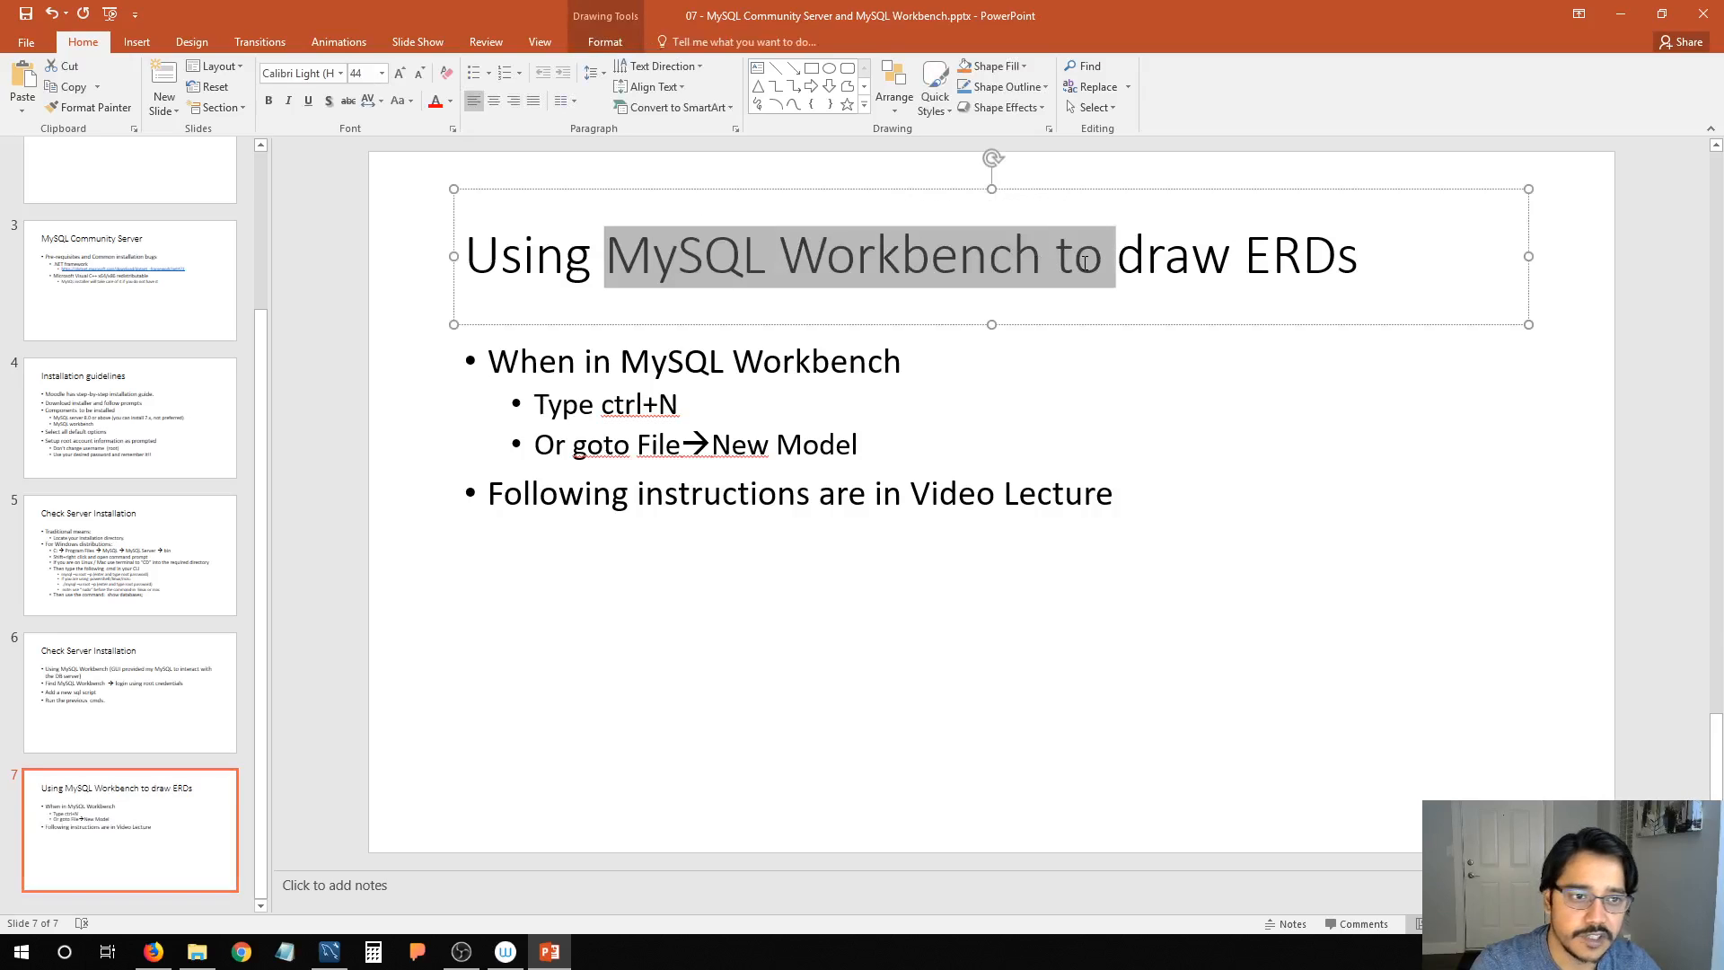
pyautogui.moveTo(1245, 260); pyautogui.dragTo(1359, 265)
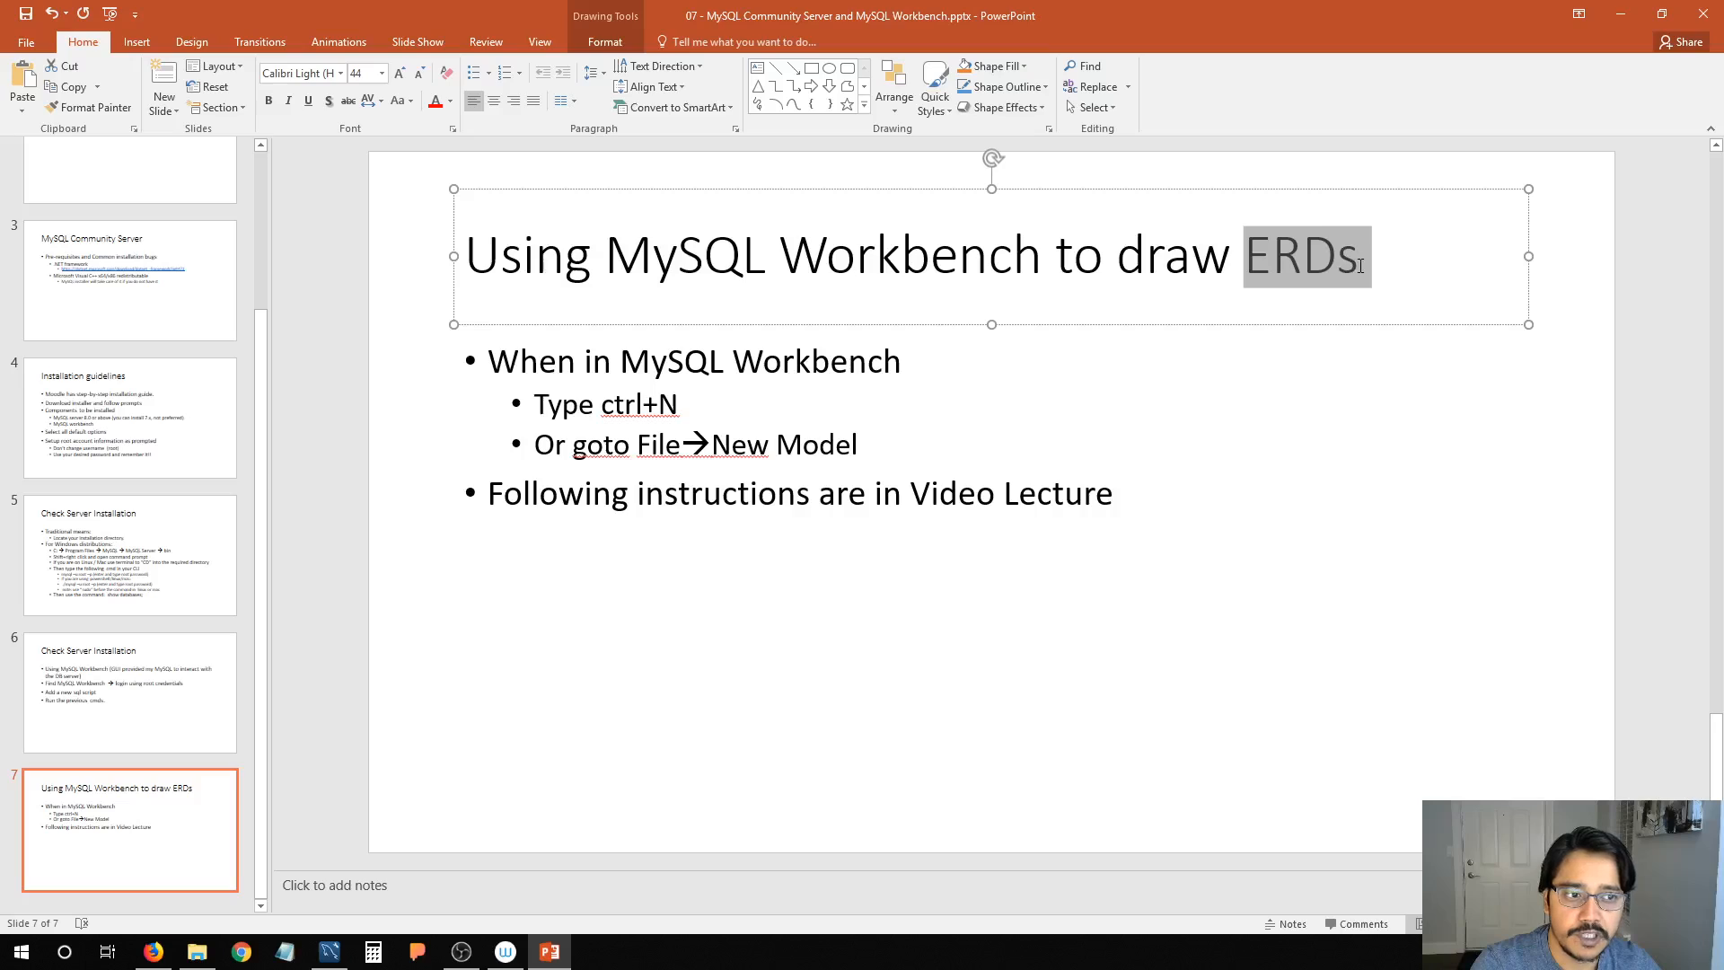
pyautogui.click(1360, 268)
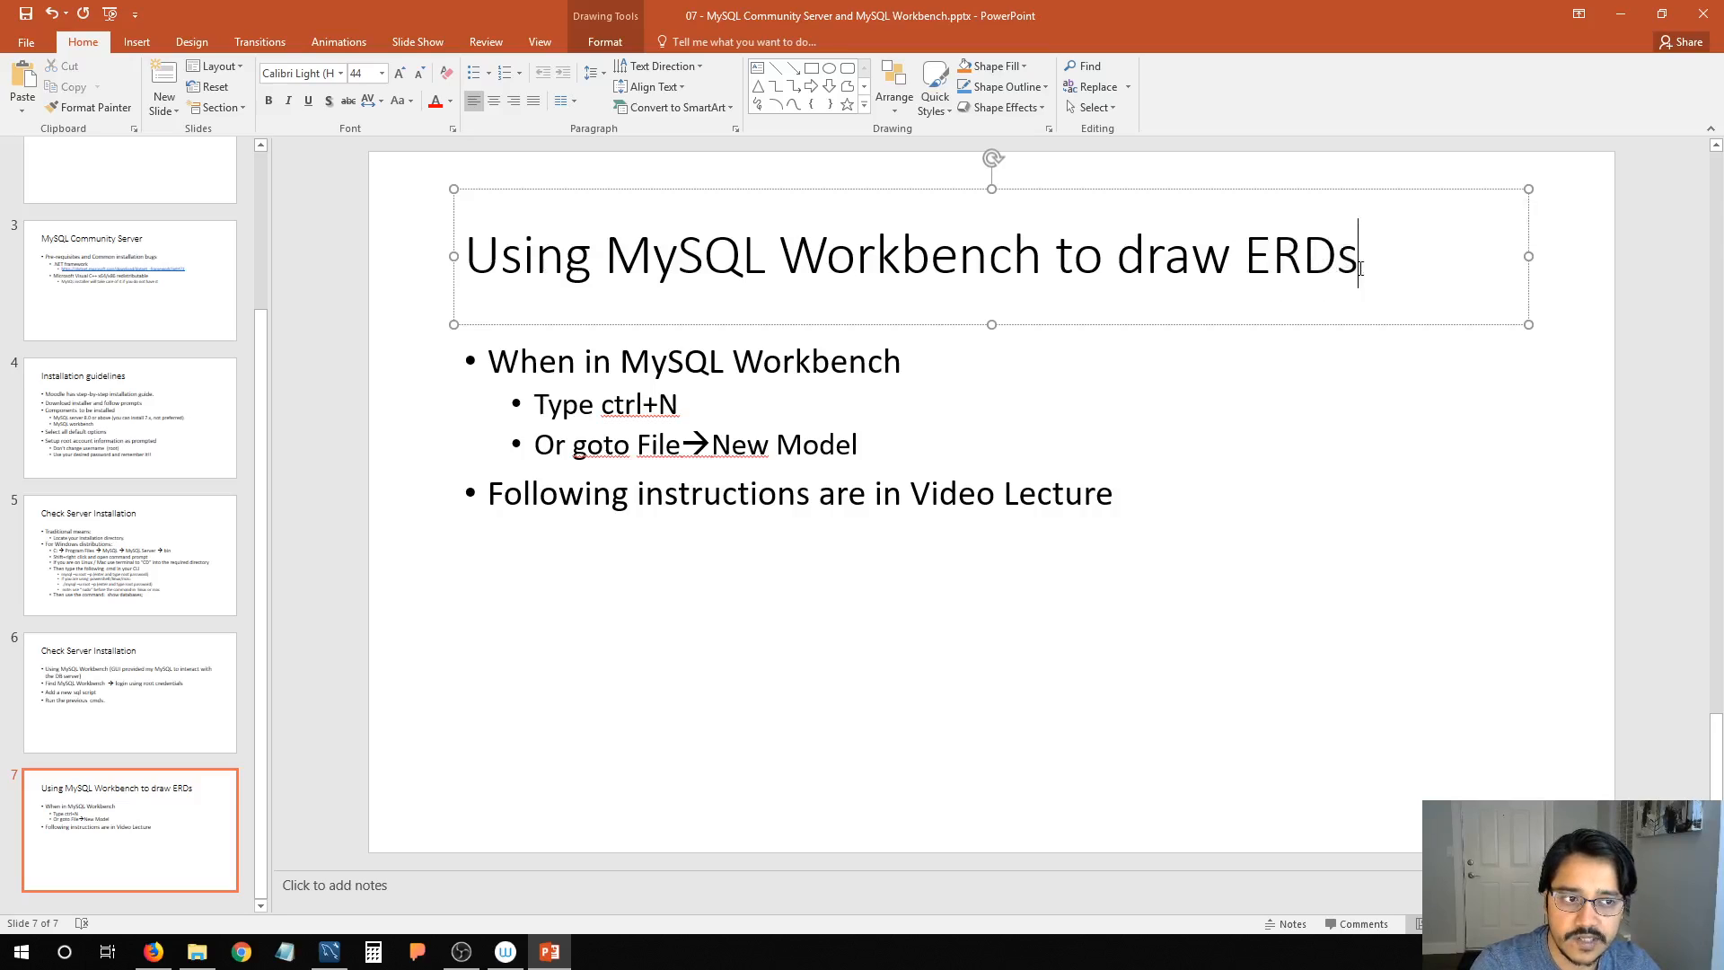
pyautogui.moveTo(1270, 260); pyautogui.dragTo(1338, 260)
pyautogui.click(1337, 260)
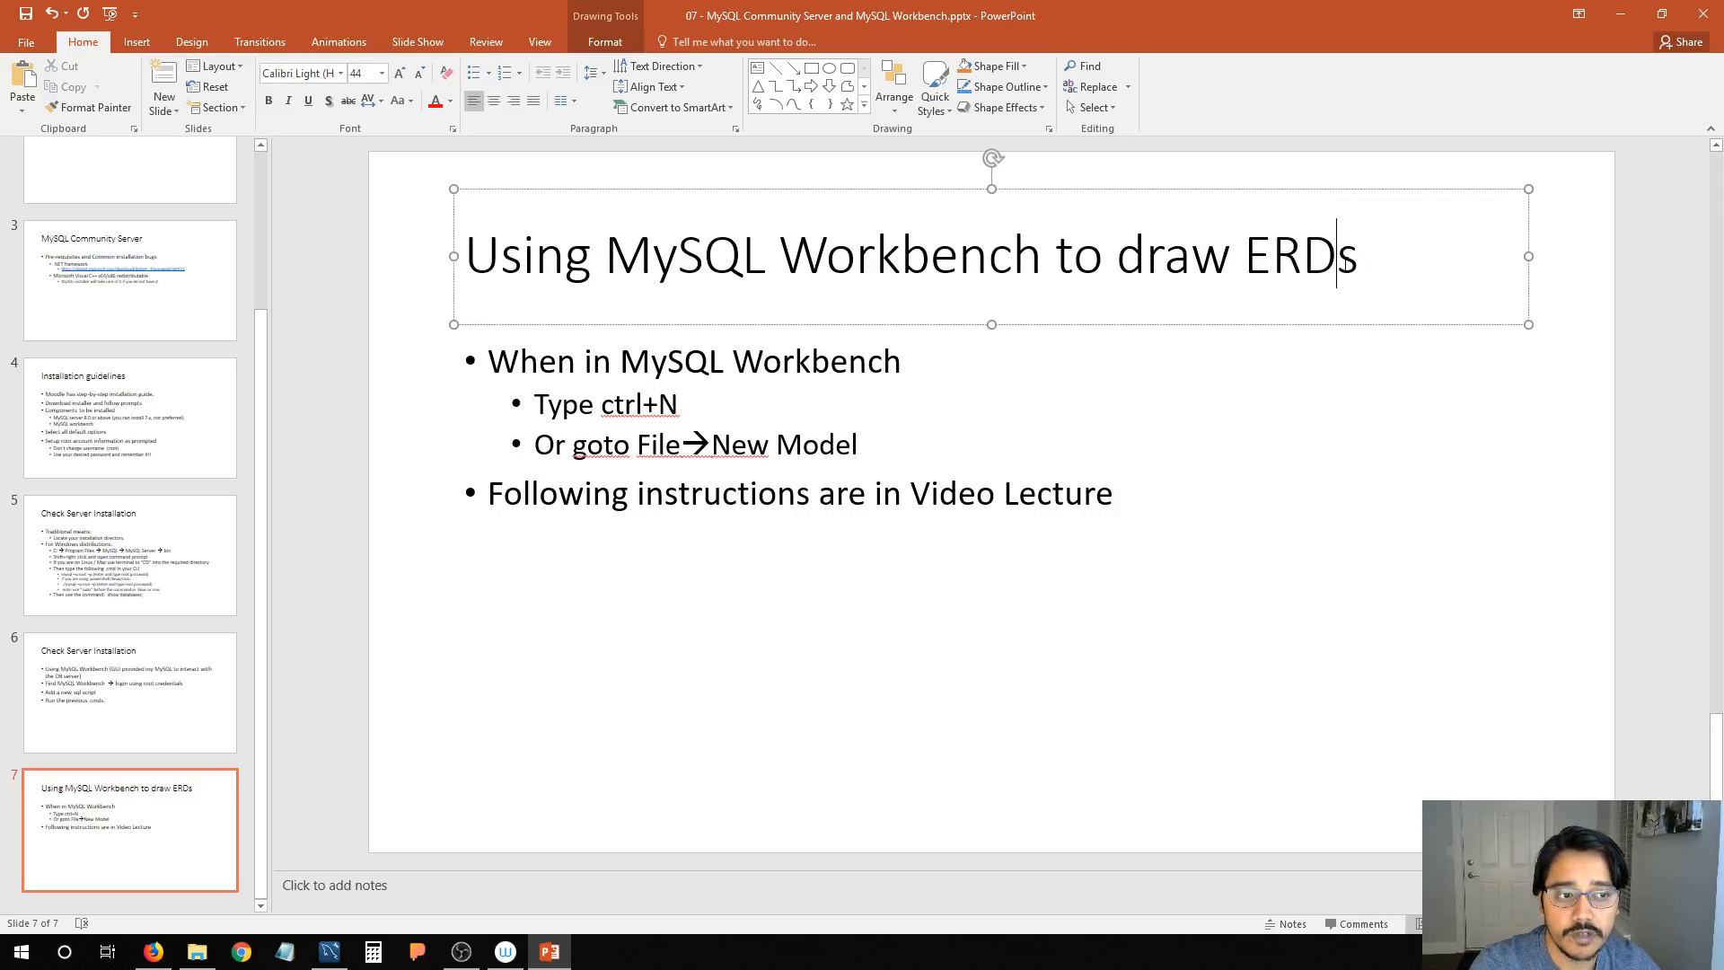
# Step: Switch back to MySQL Workbench and close the SQL File 2 script without saving its changes
pyautogui.click(339, 958)
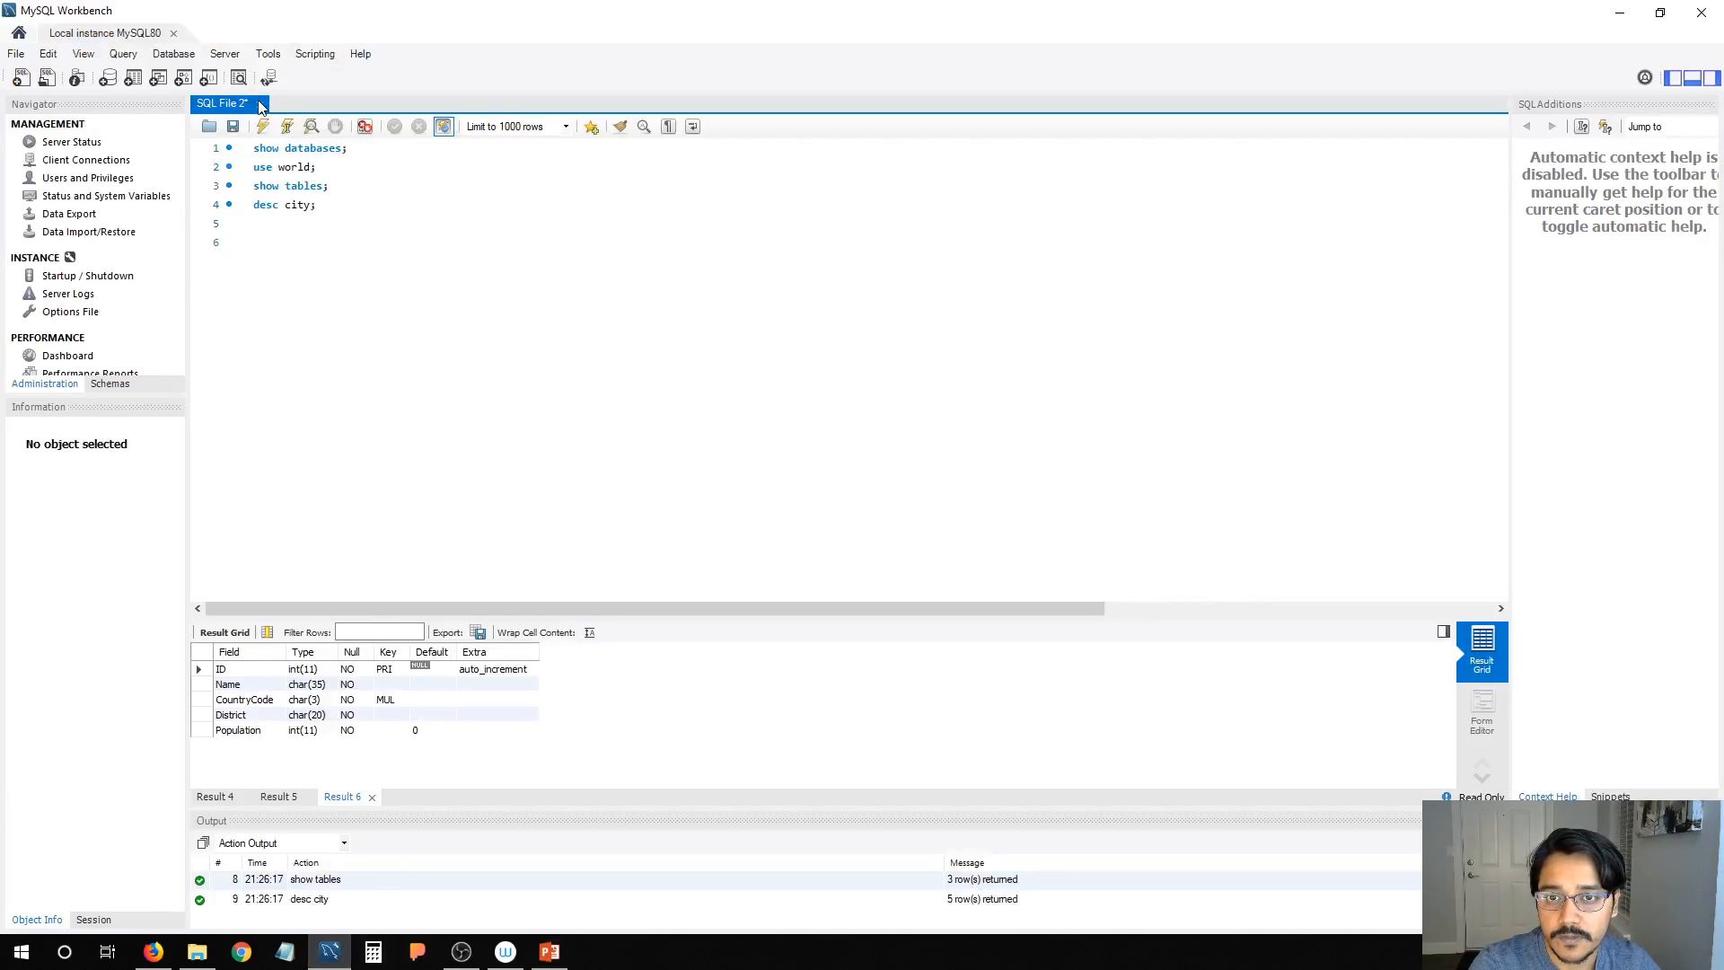
pyautogui.click(260, 103)
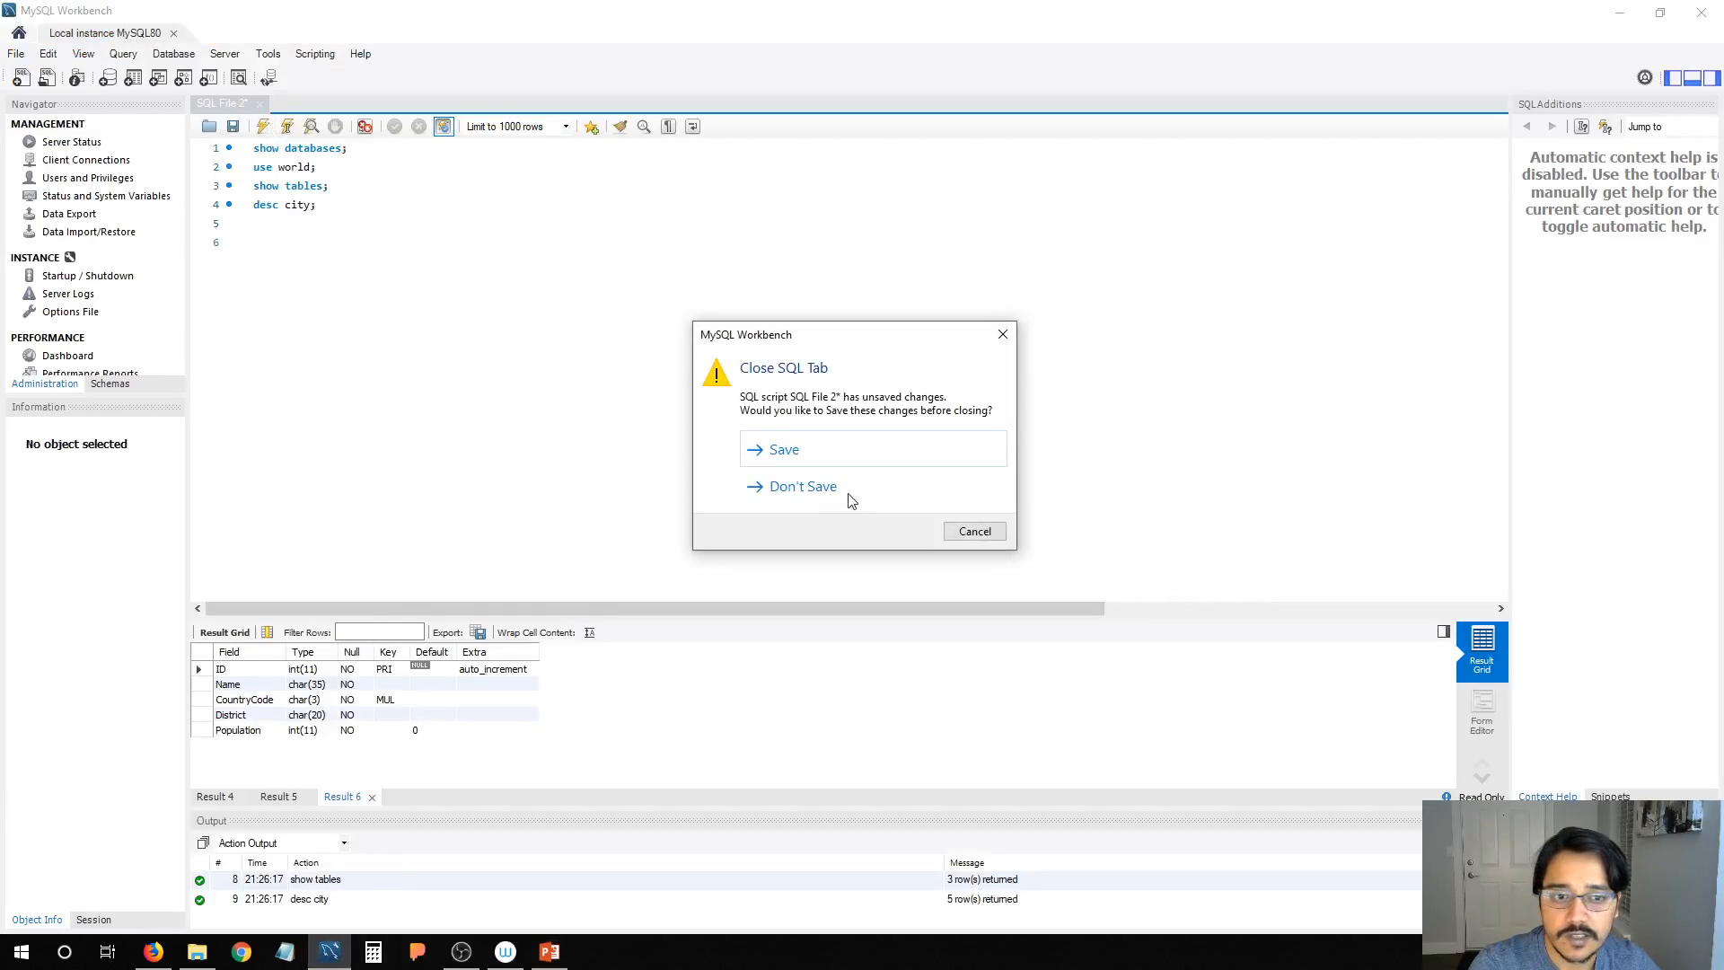
pyautogui.click(812, 496)
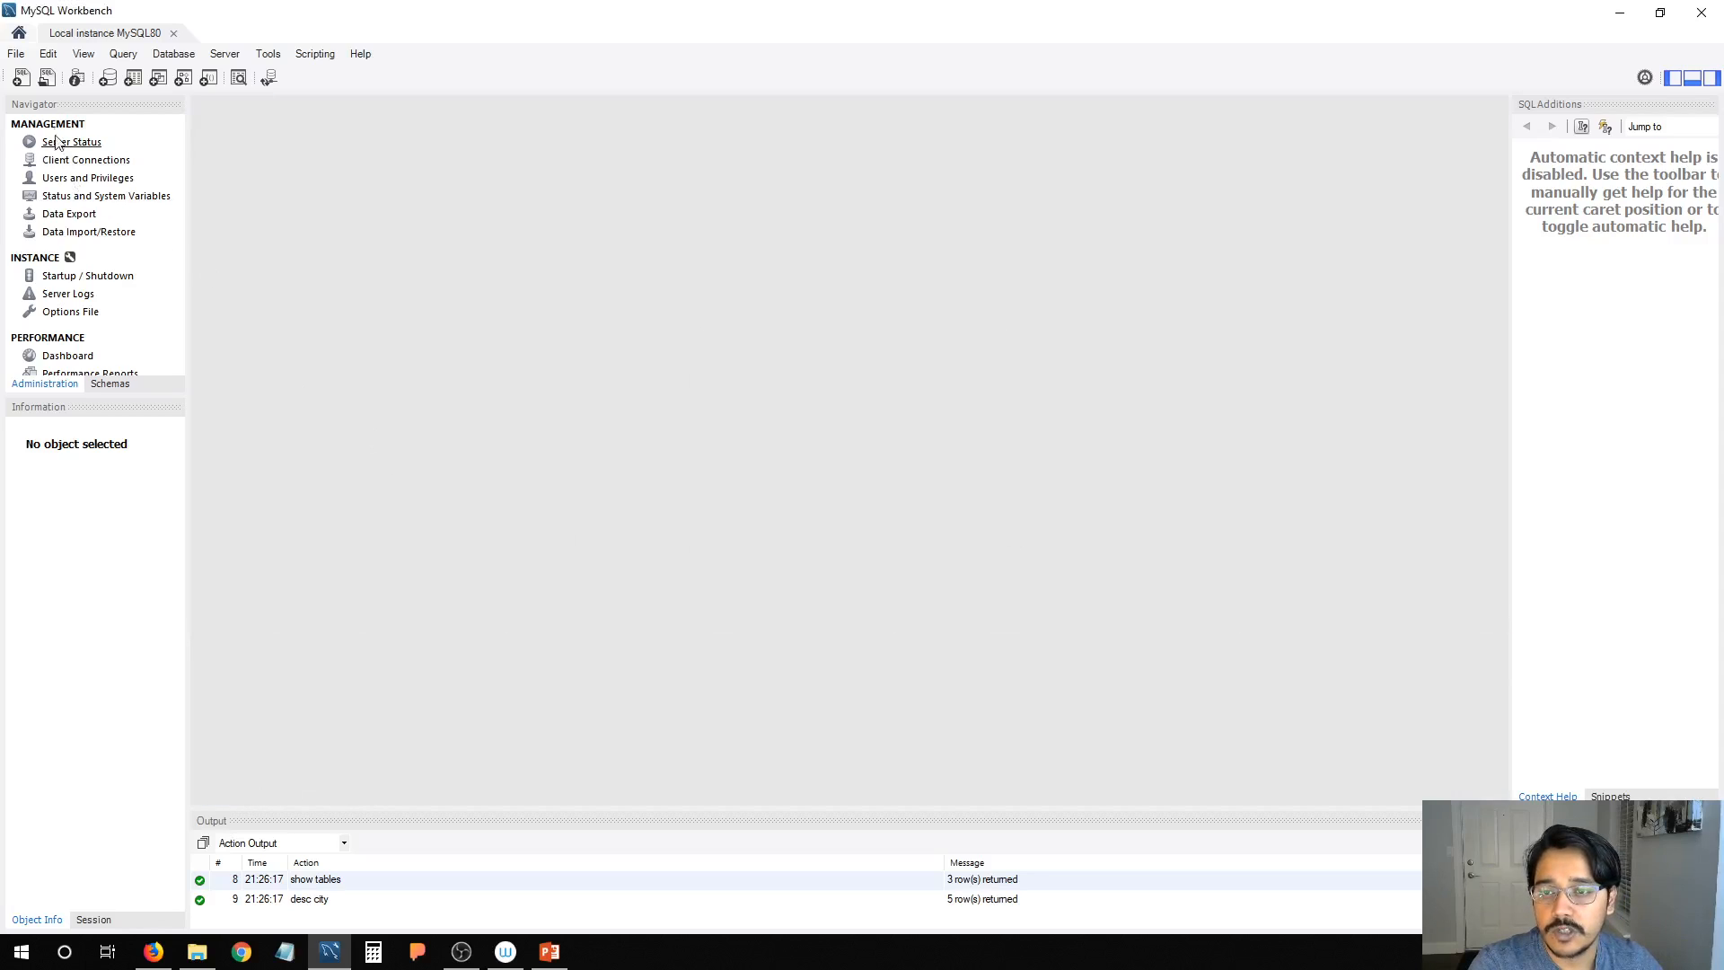
# Step: Create a new model, add an EER diagram to it and check the diagram's entry in the model overview
pyautogui.click(16, 55)
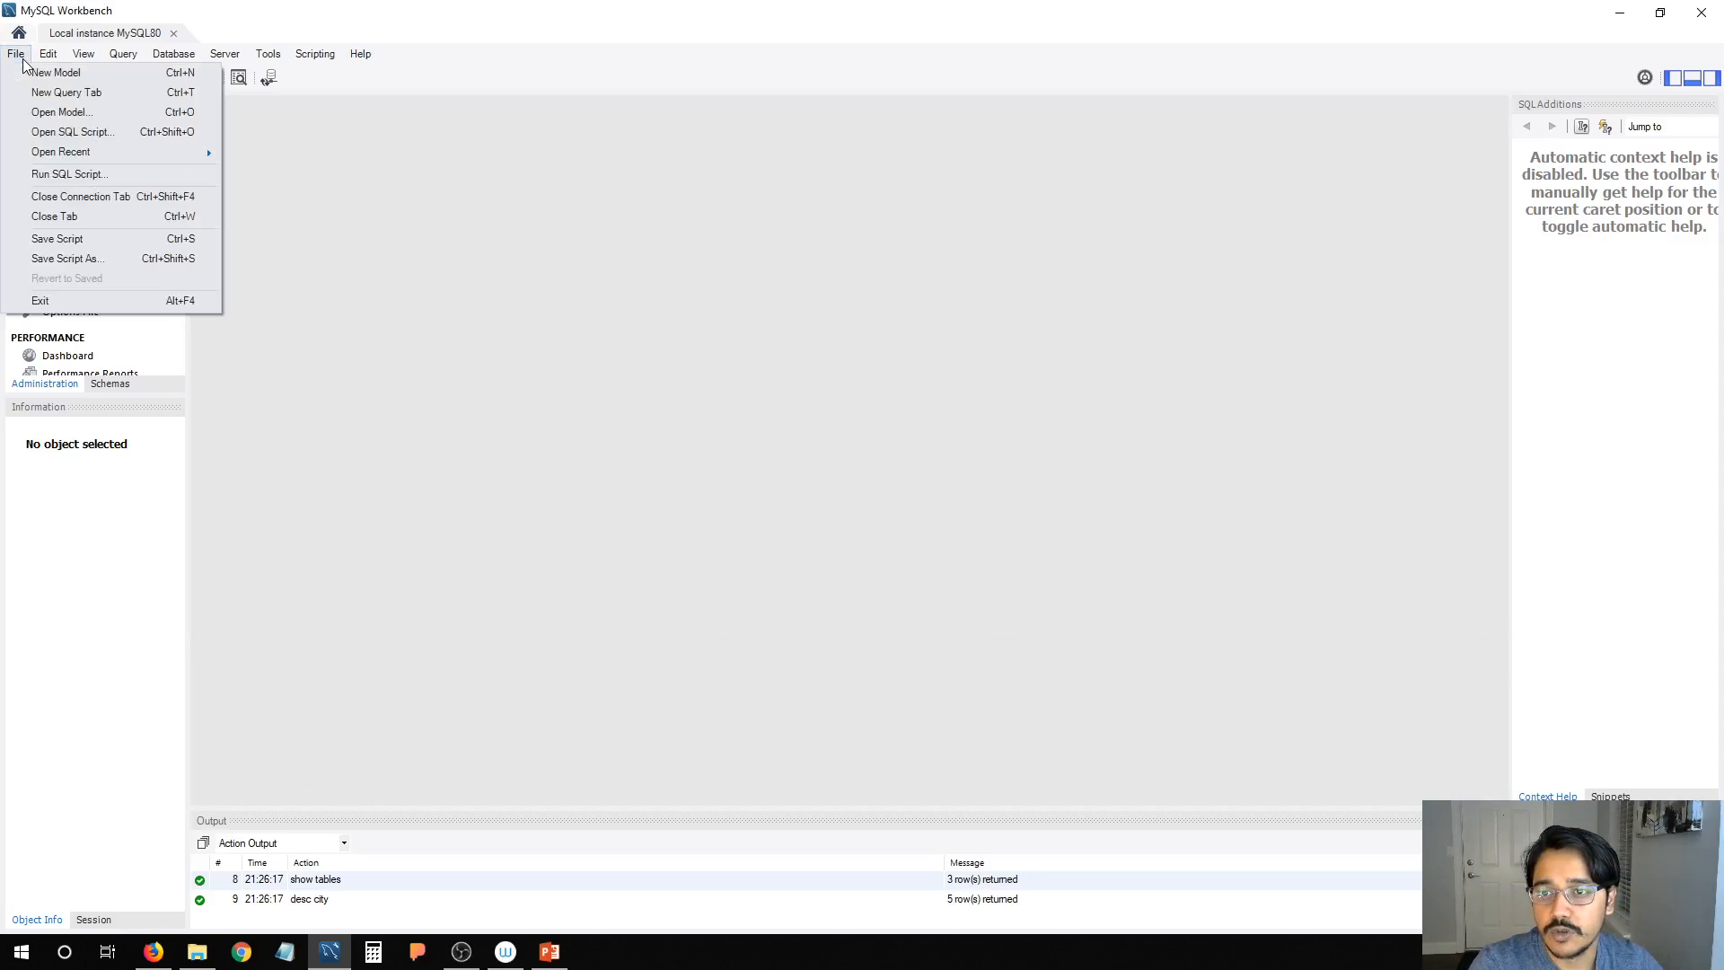
pyautogui.click(74, 83)
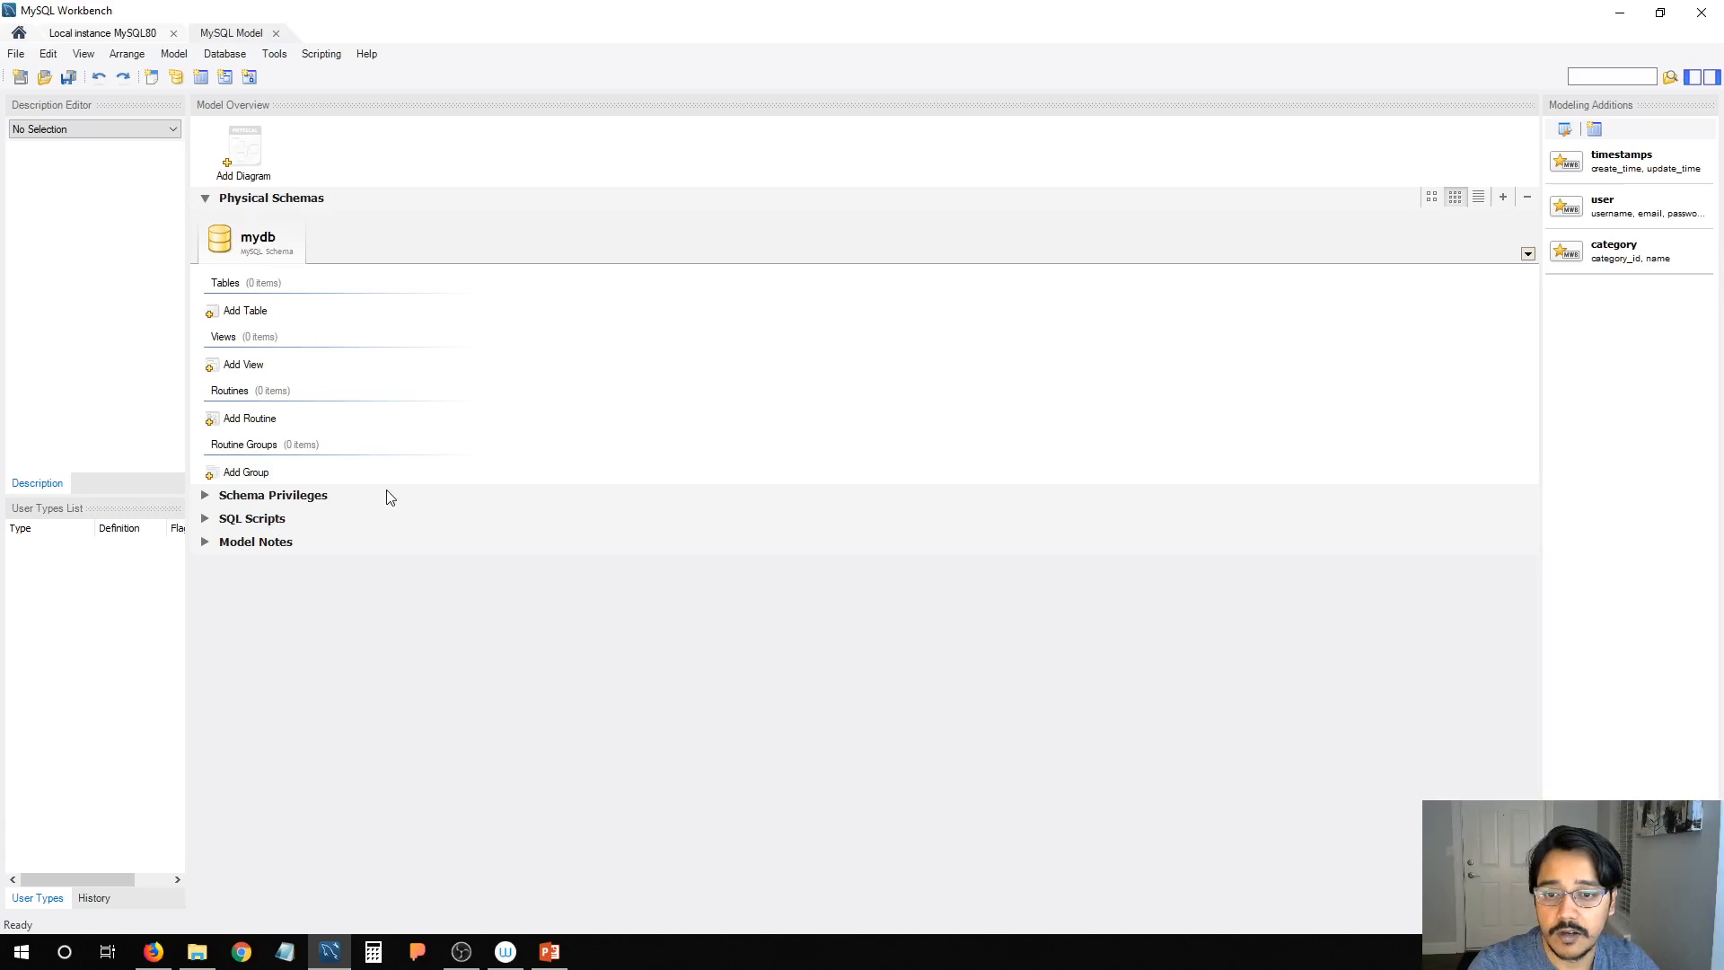
pyautogui.click(235, 173)
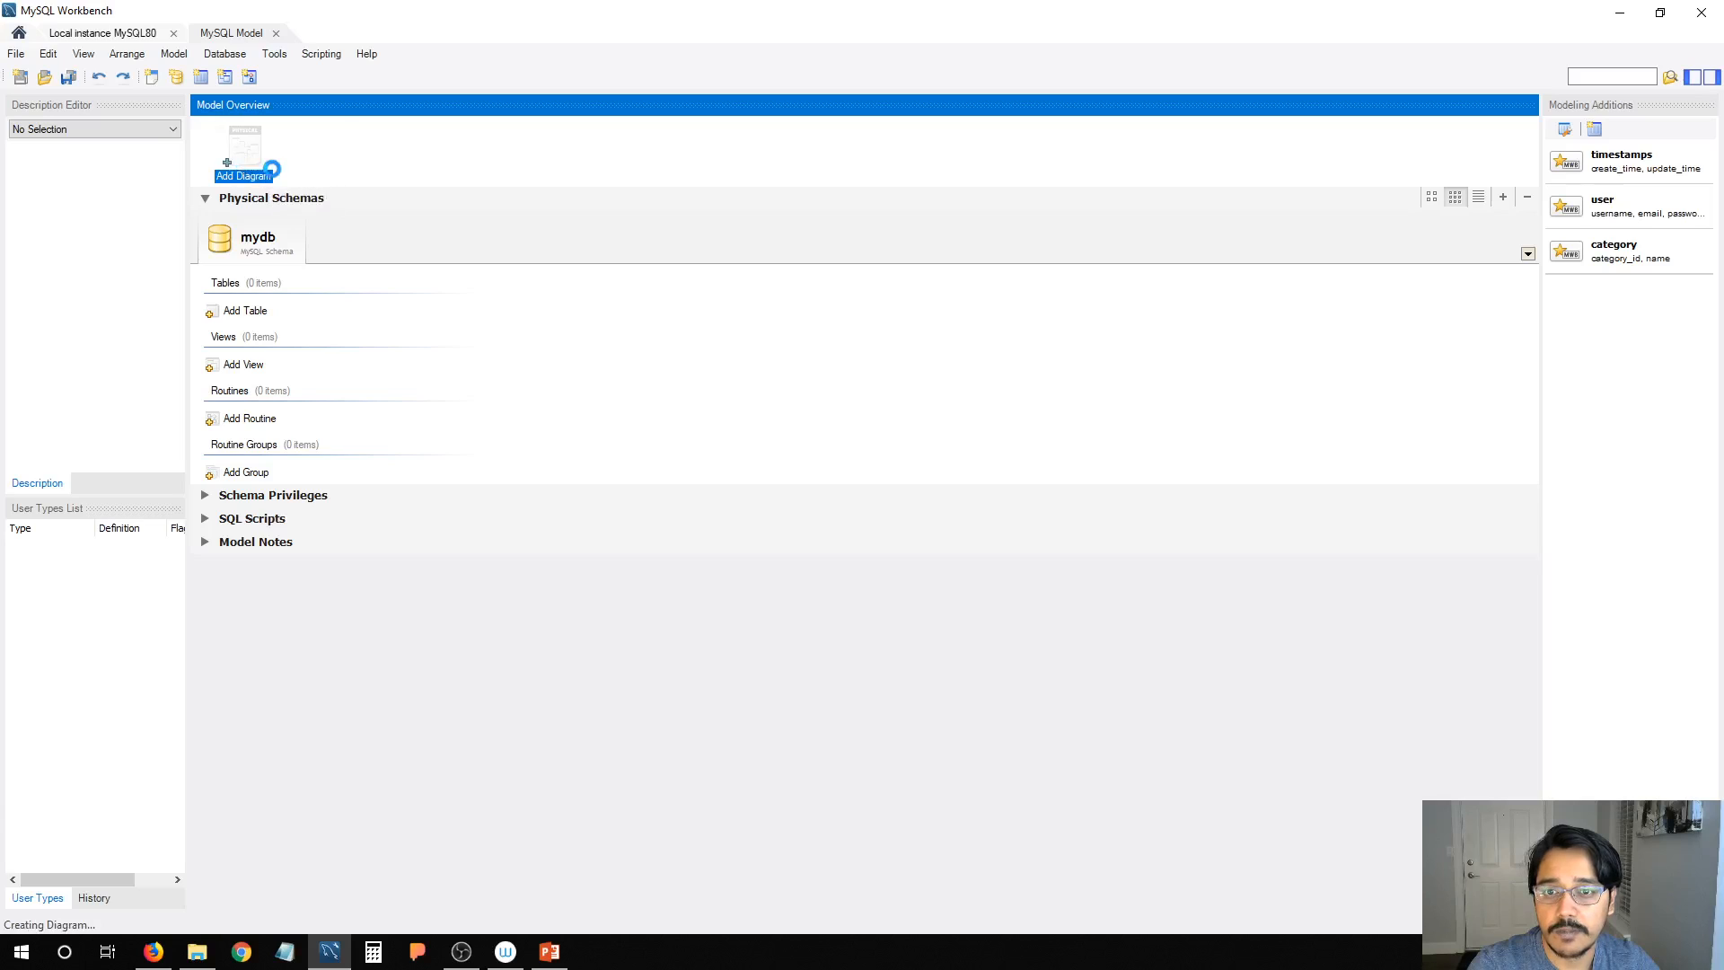
pyautogui.doubleClick(245, 163)
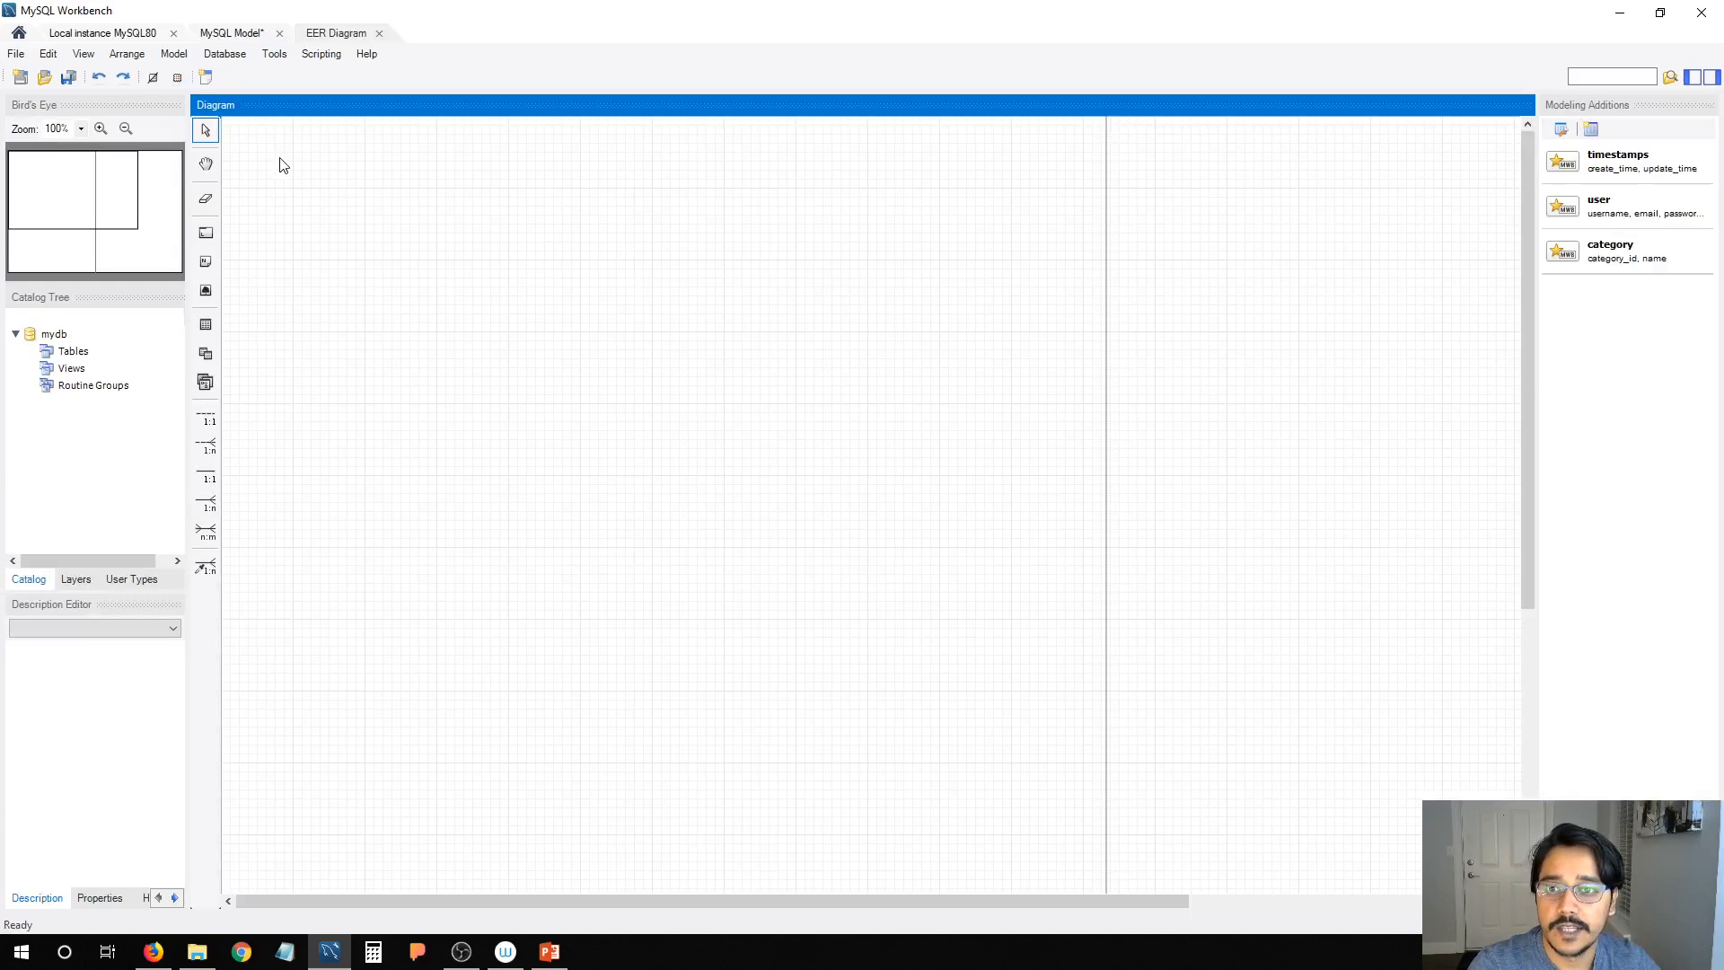
pyautogui.click(236, 34)
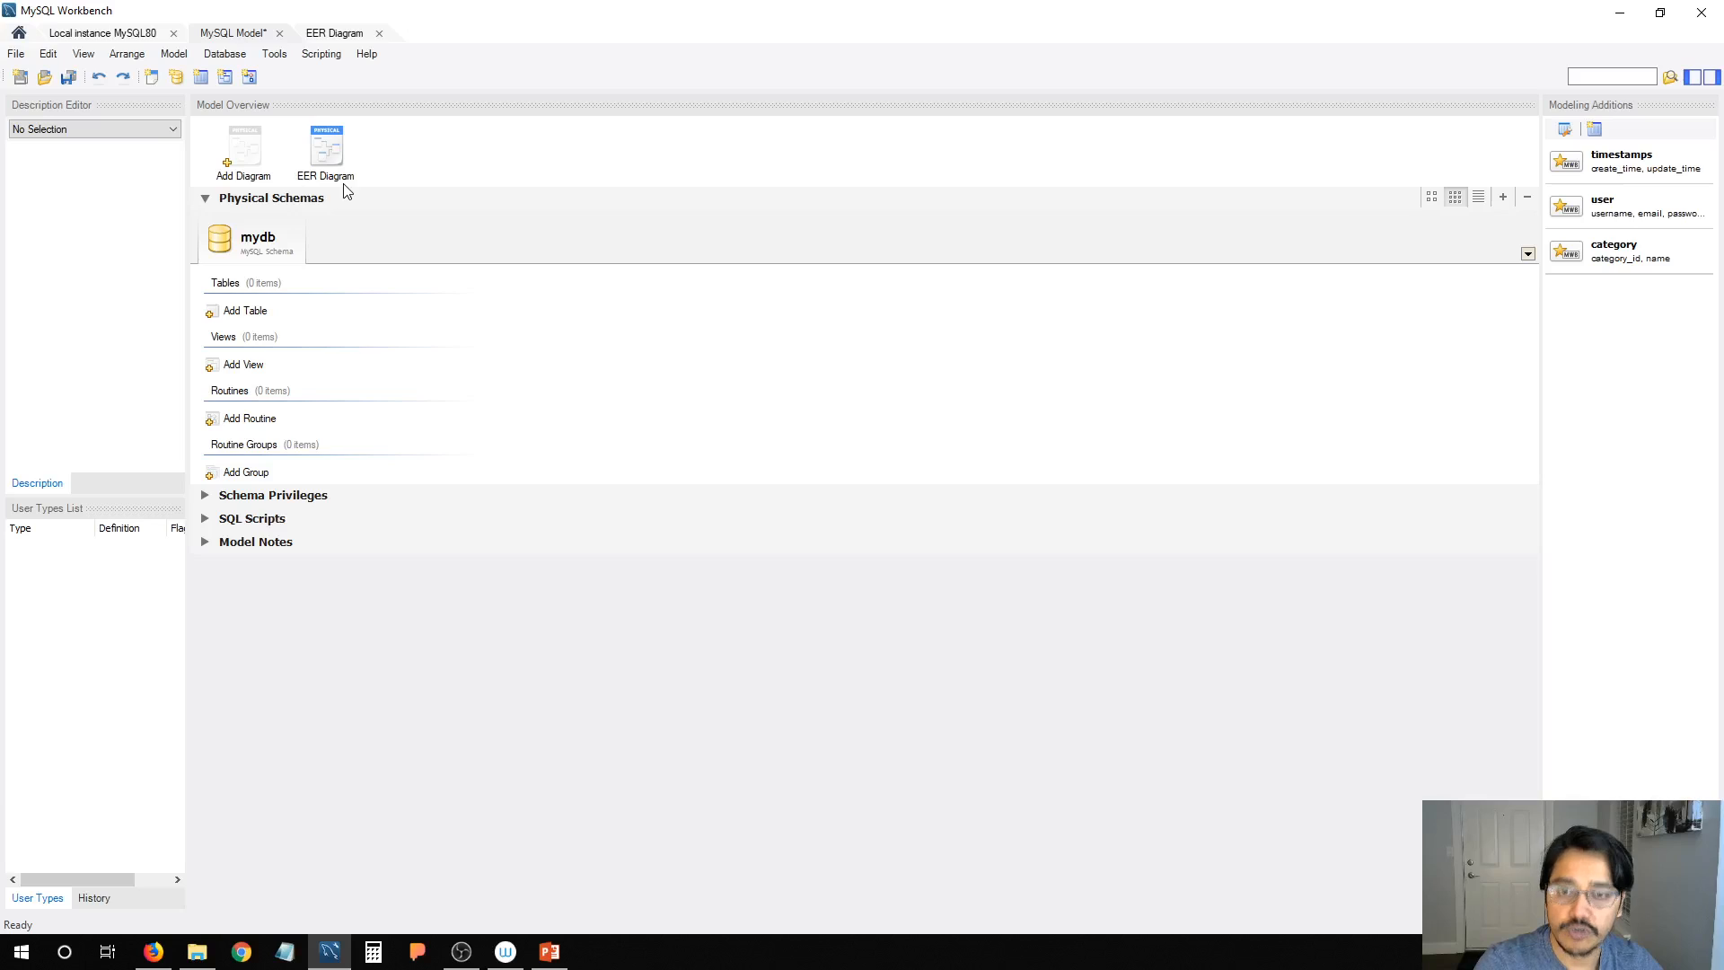
pyautogui.click(343, 37)
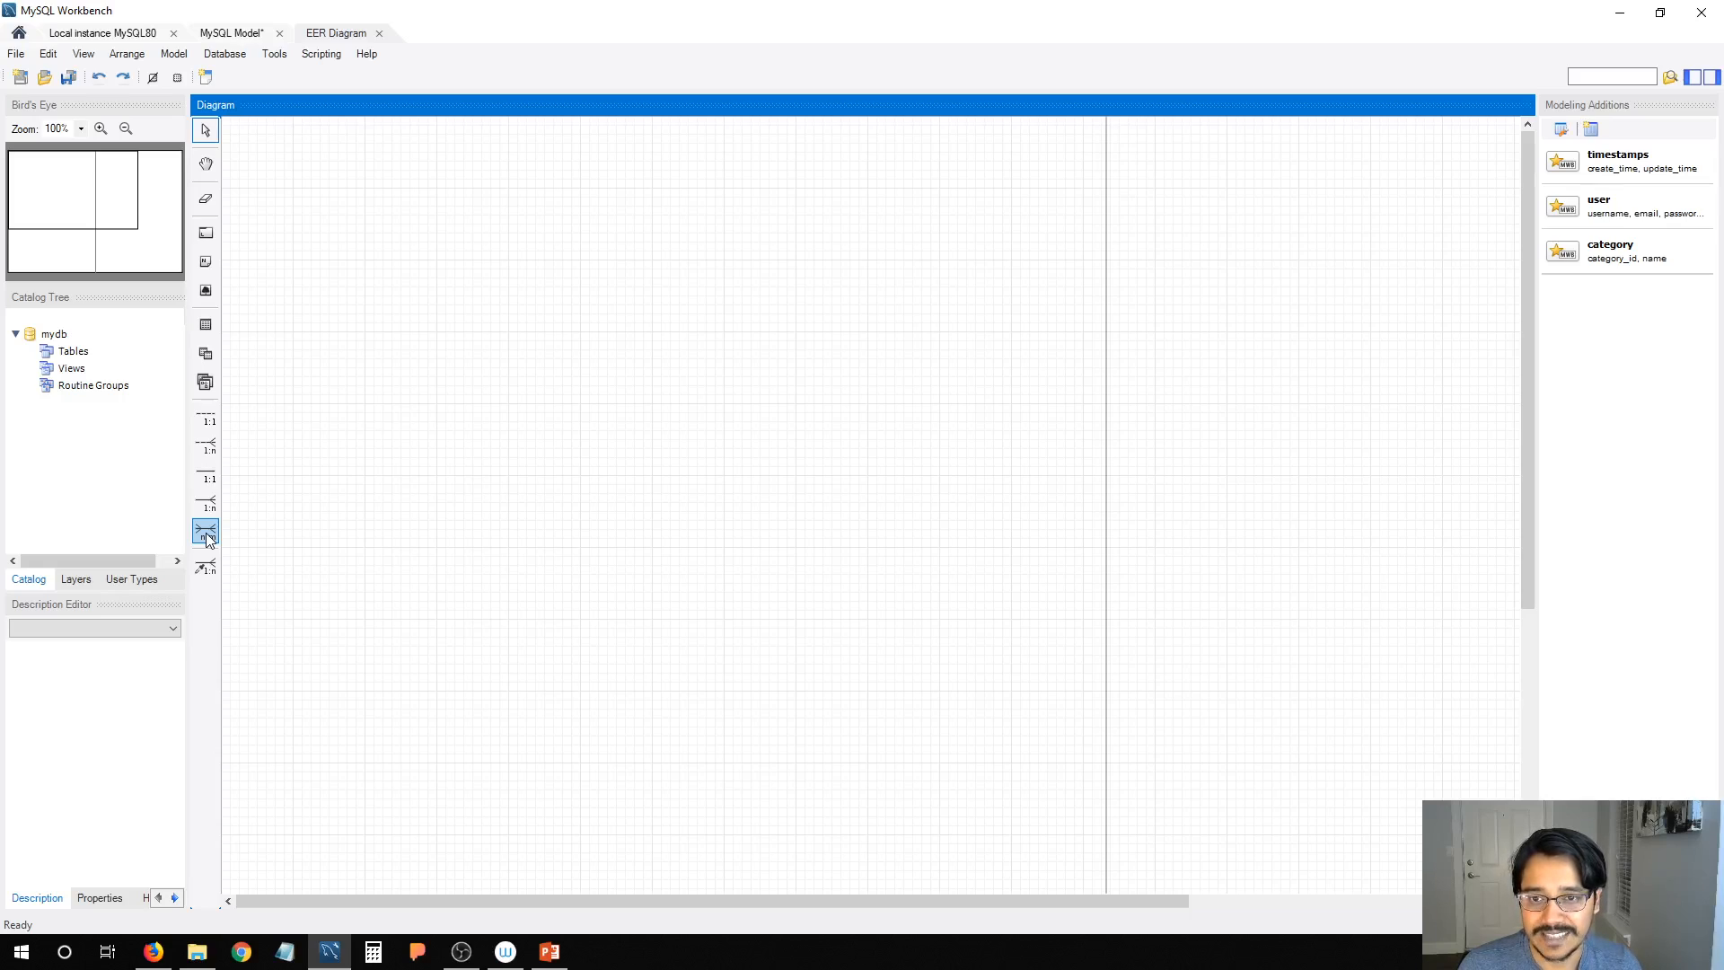
# Step: Place a new table in the upper-left area of the diagram canvas and name it PROFESSOR
pyautogui.click(206, 324)
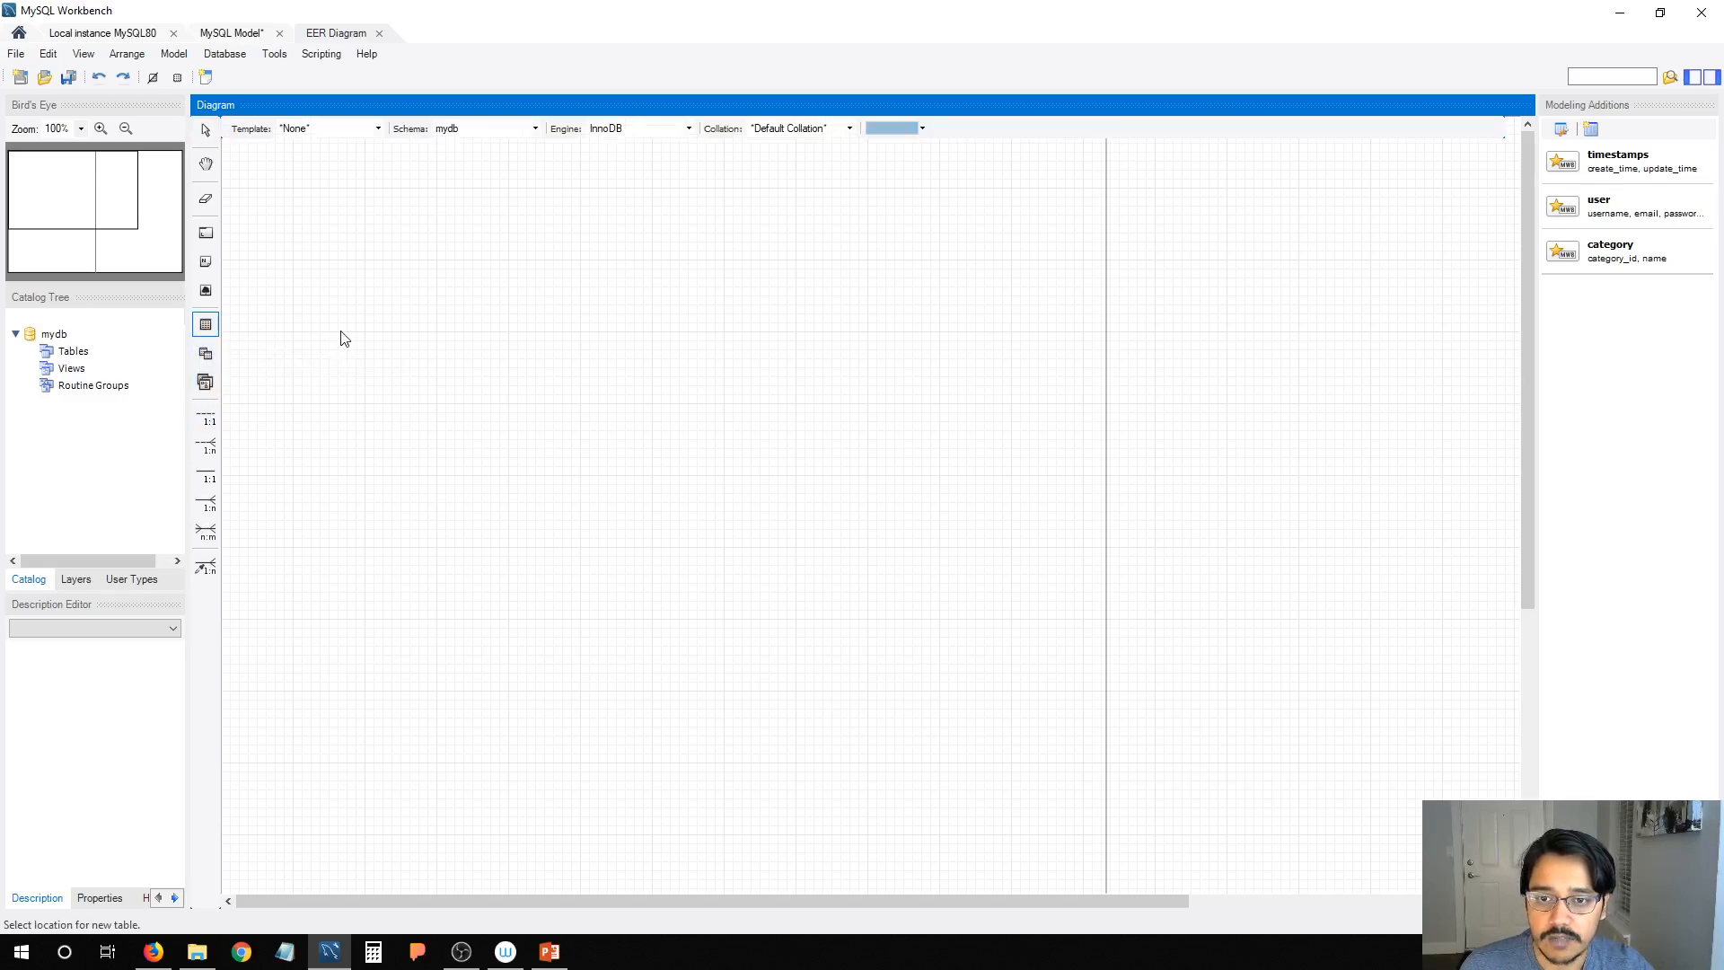
pyautogui.click(436, 332)
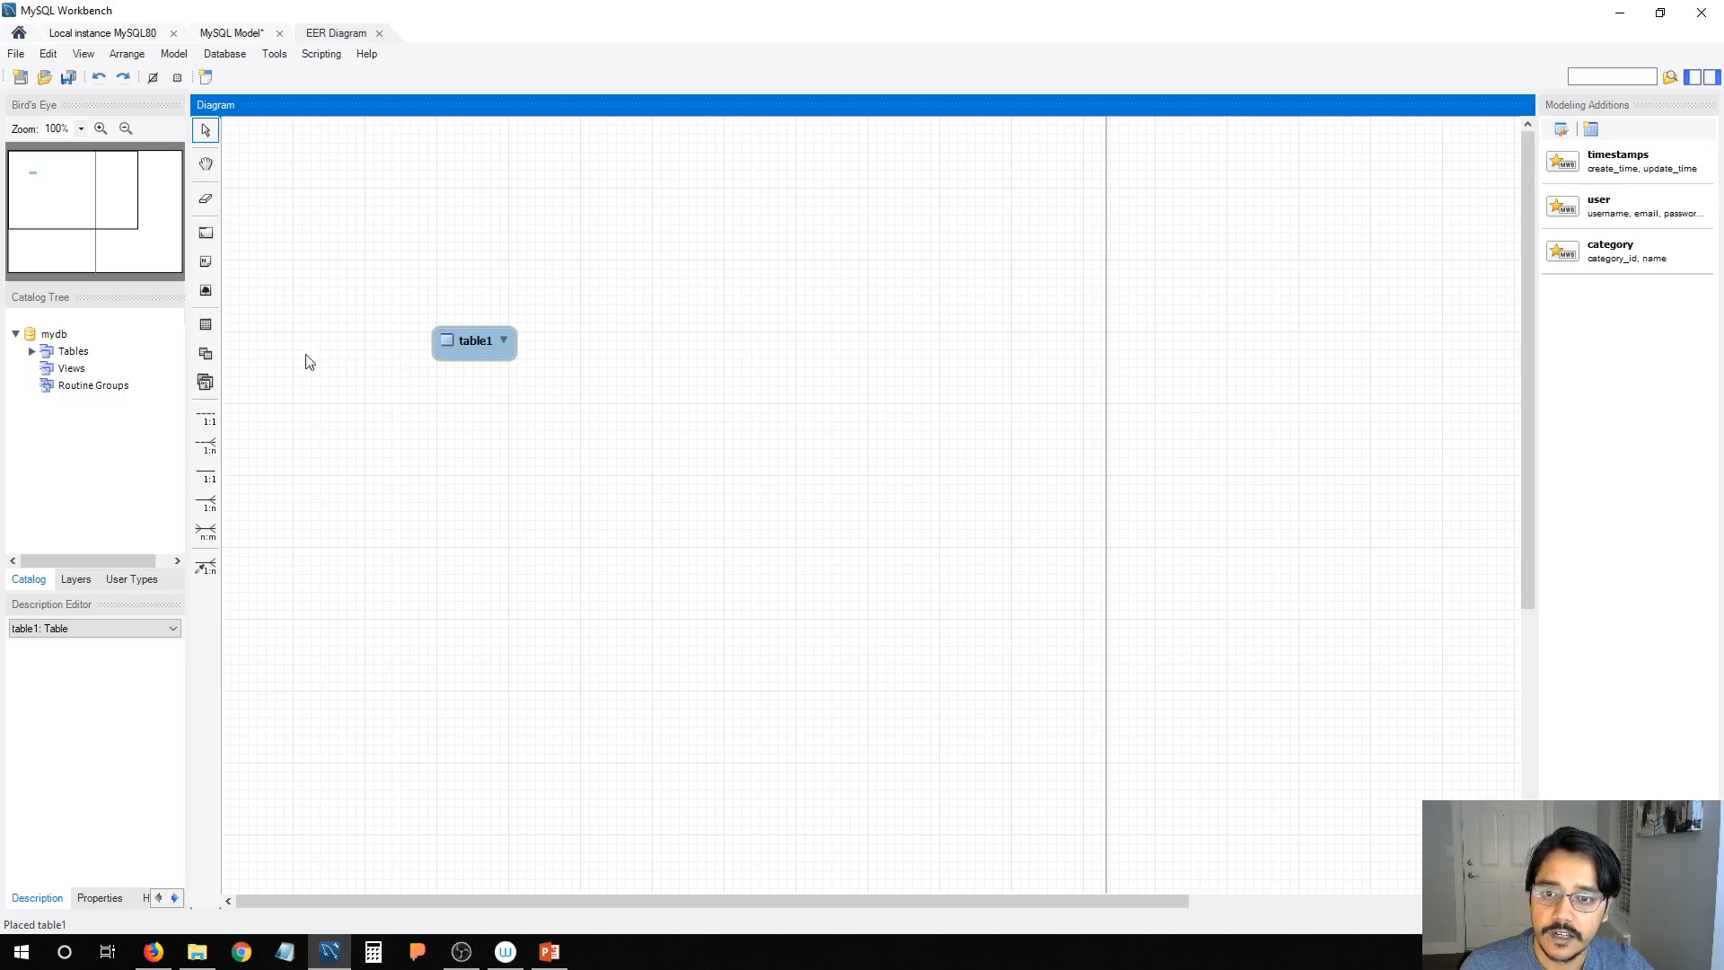
pyautogui.doubleClick(476, 338)
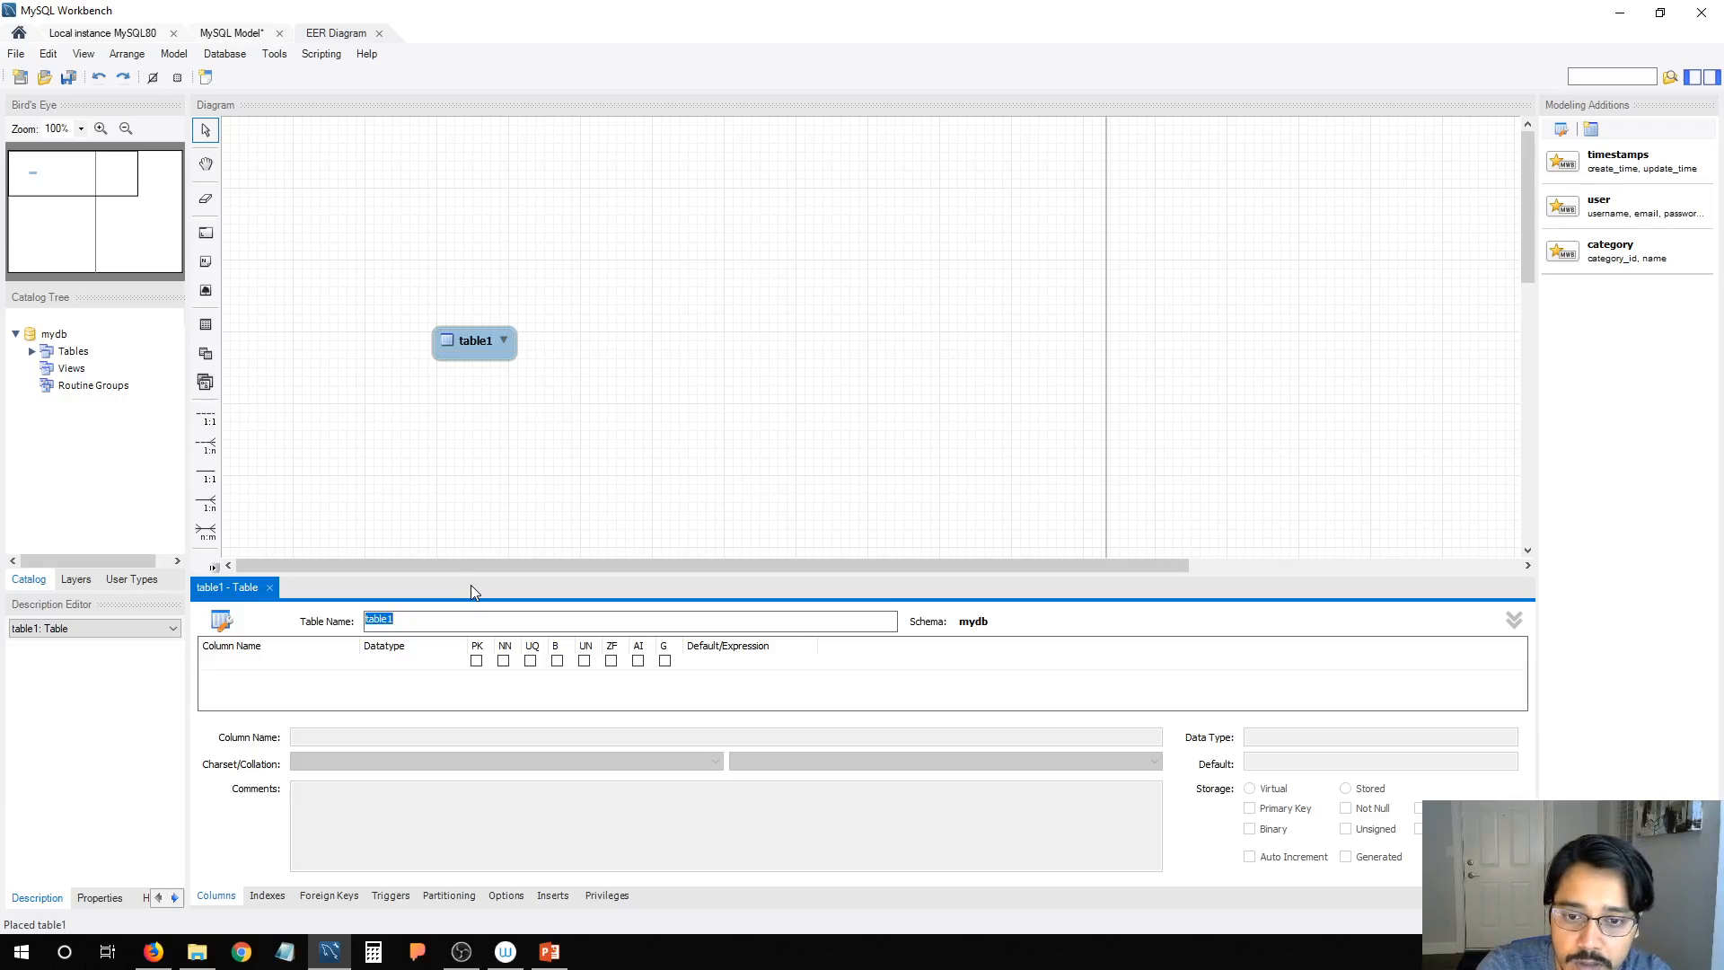
pyautogui.write('PROFES')
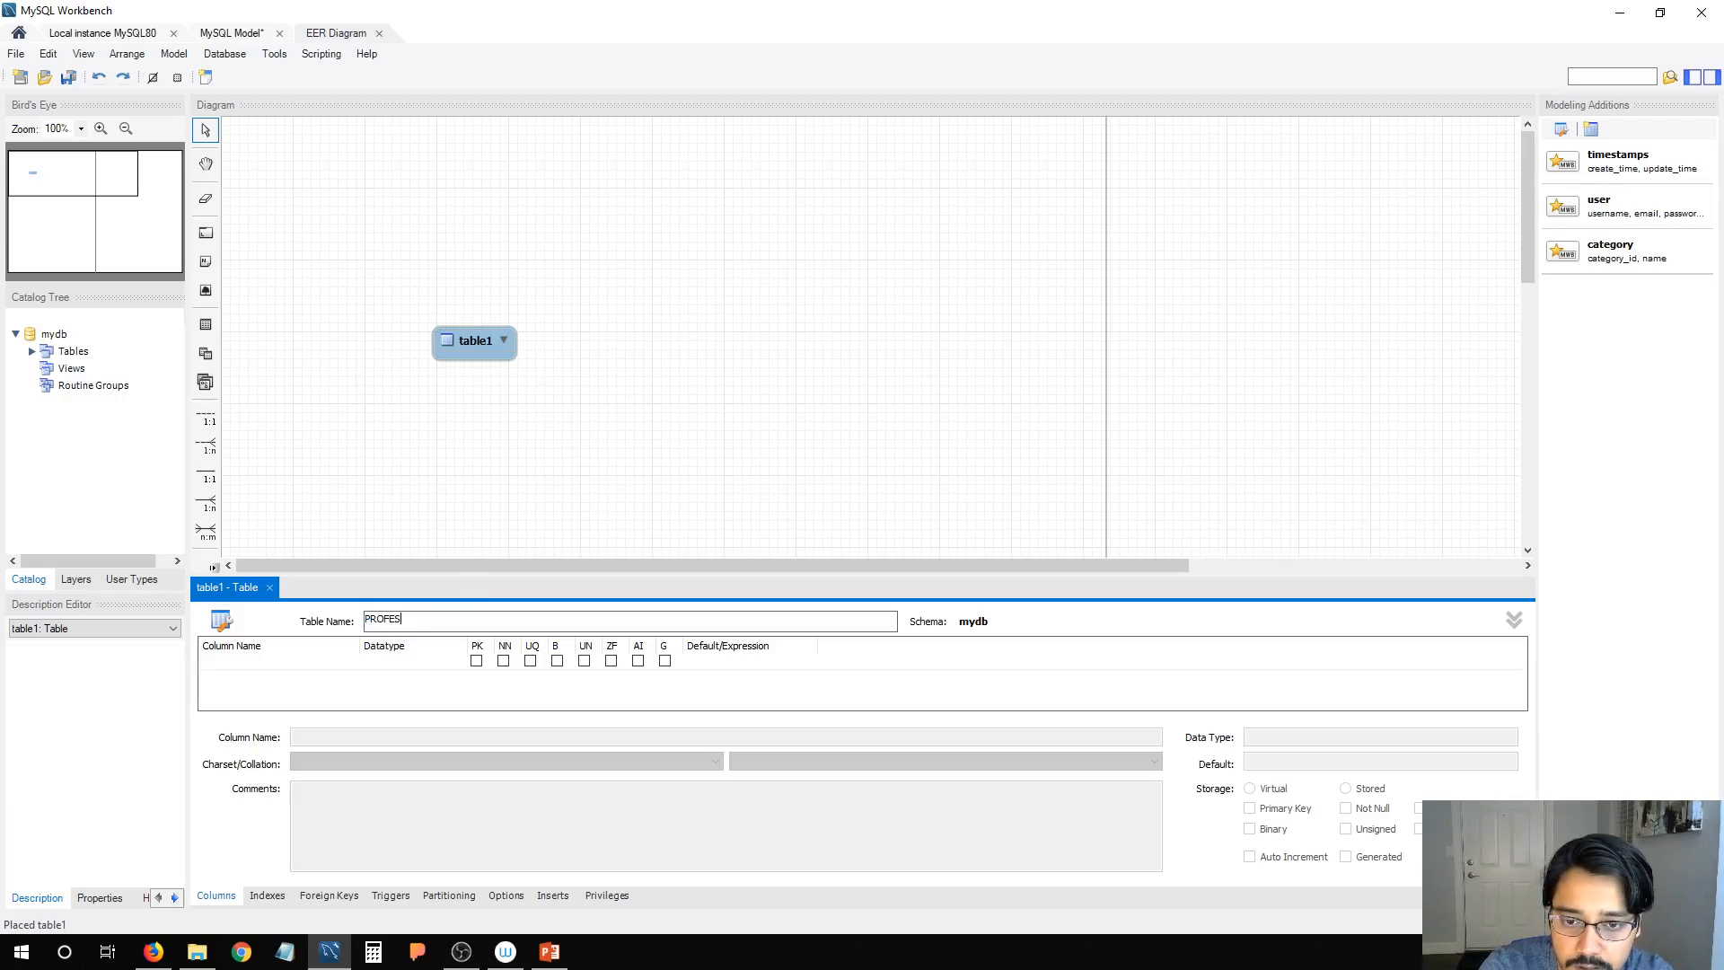
pyautogui.write('SOR')
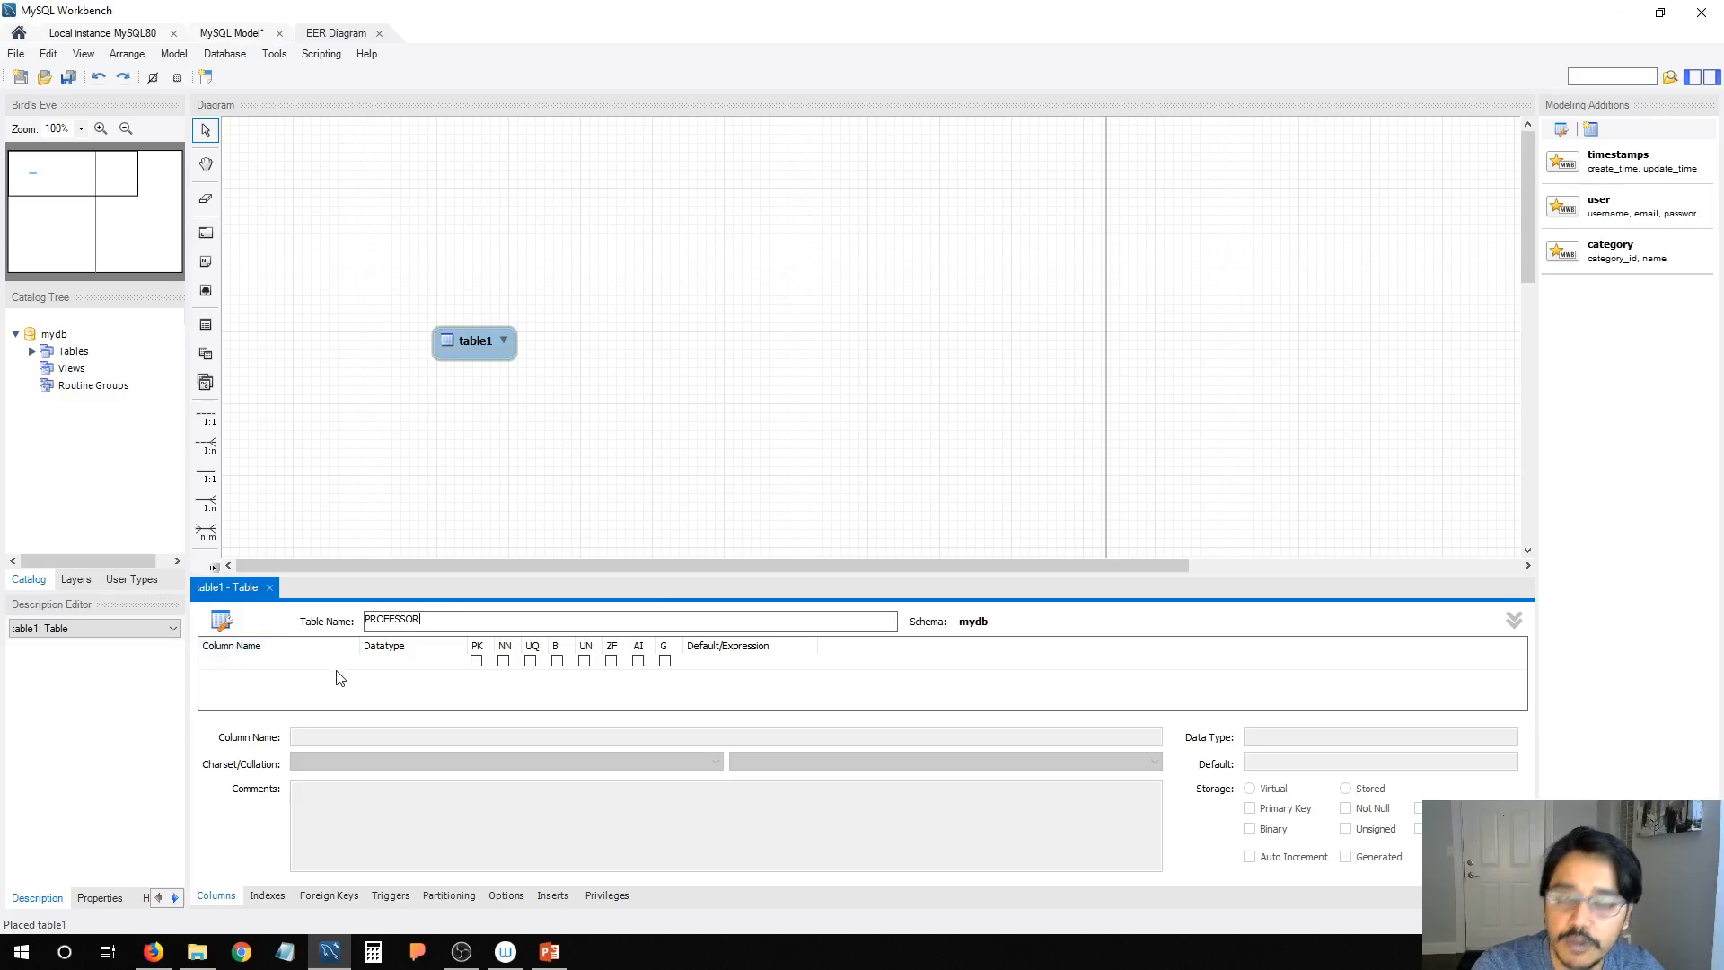
# Step: Add a PROF_ID column to the PROFESSOR table as a not-null primary key with datatype INT
pyautogui.doubleClick(281, 664)
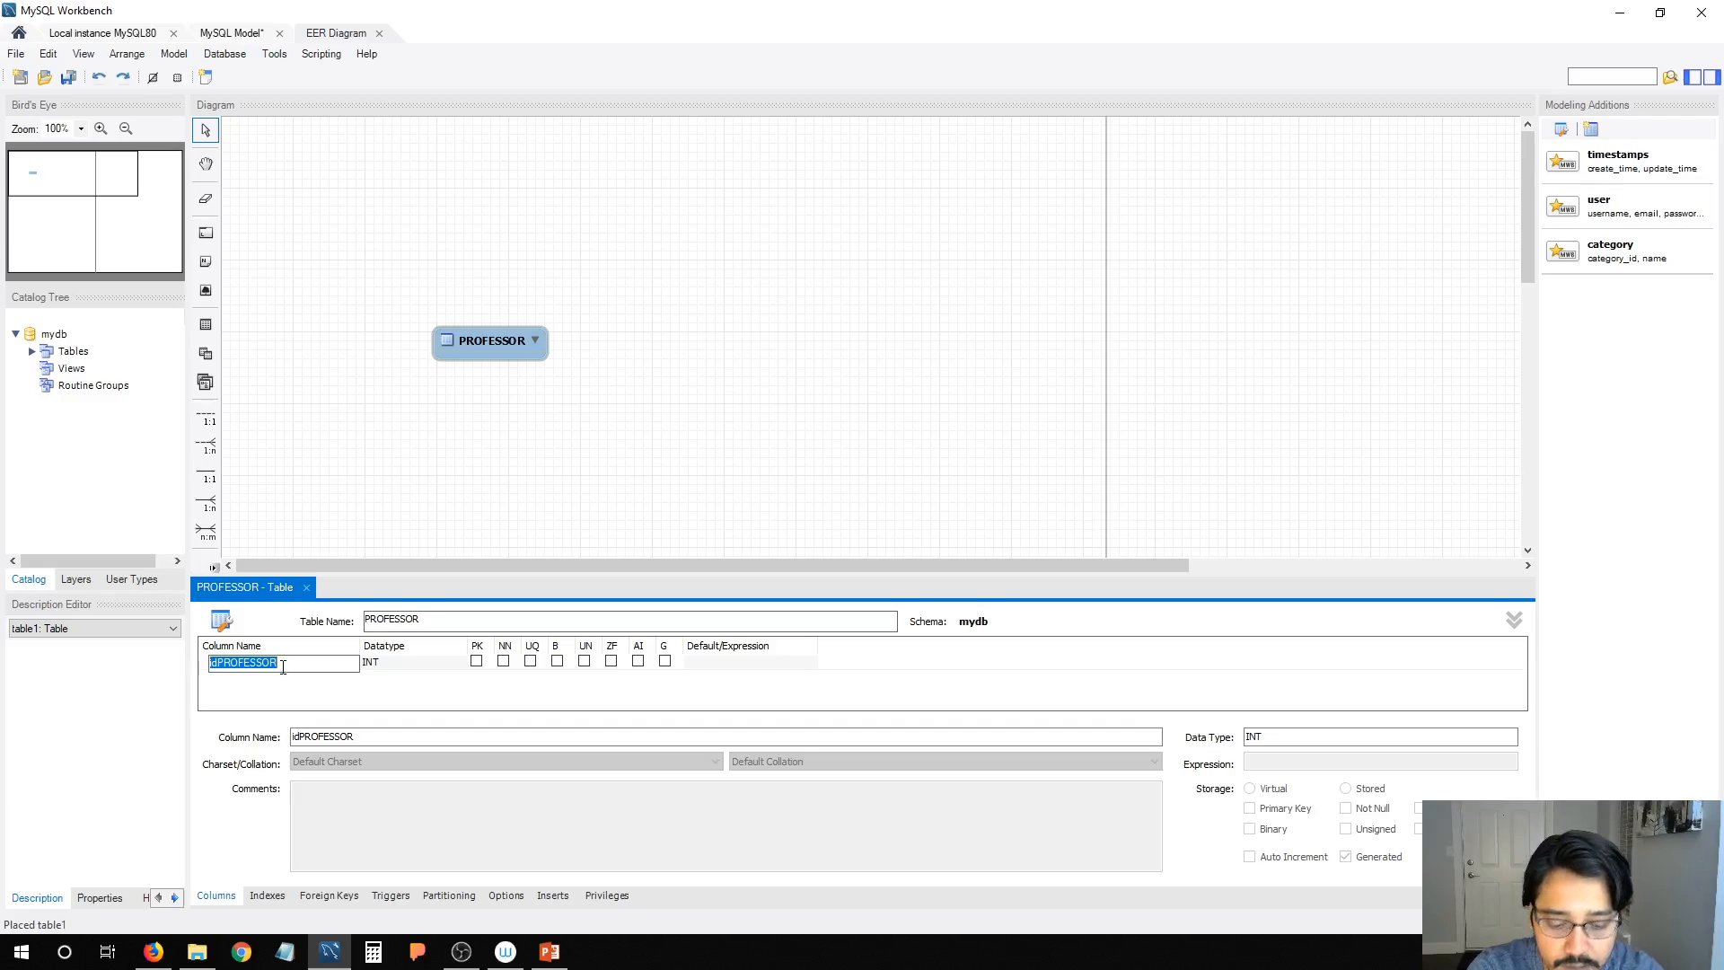
pyautogui.write('PROF_ID')
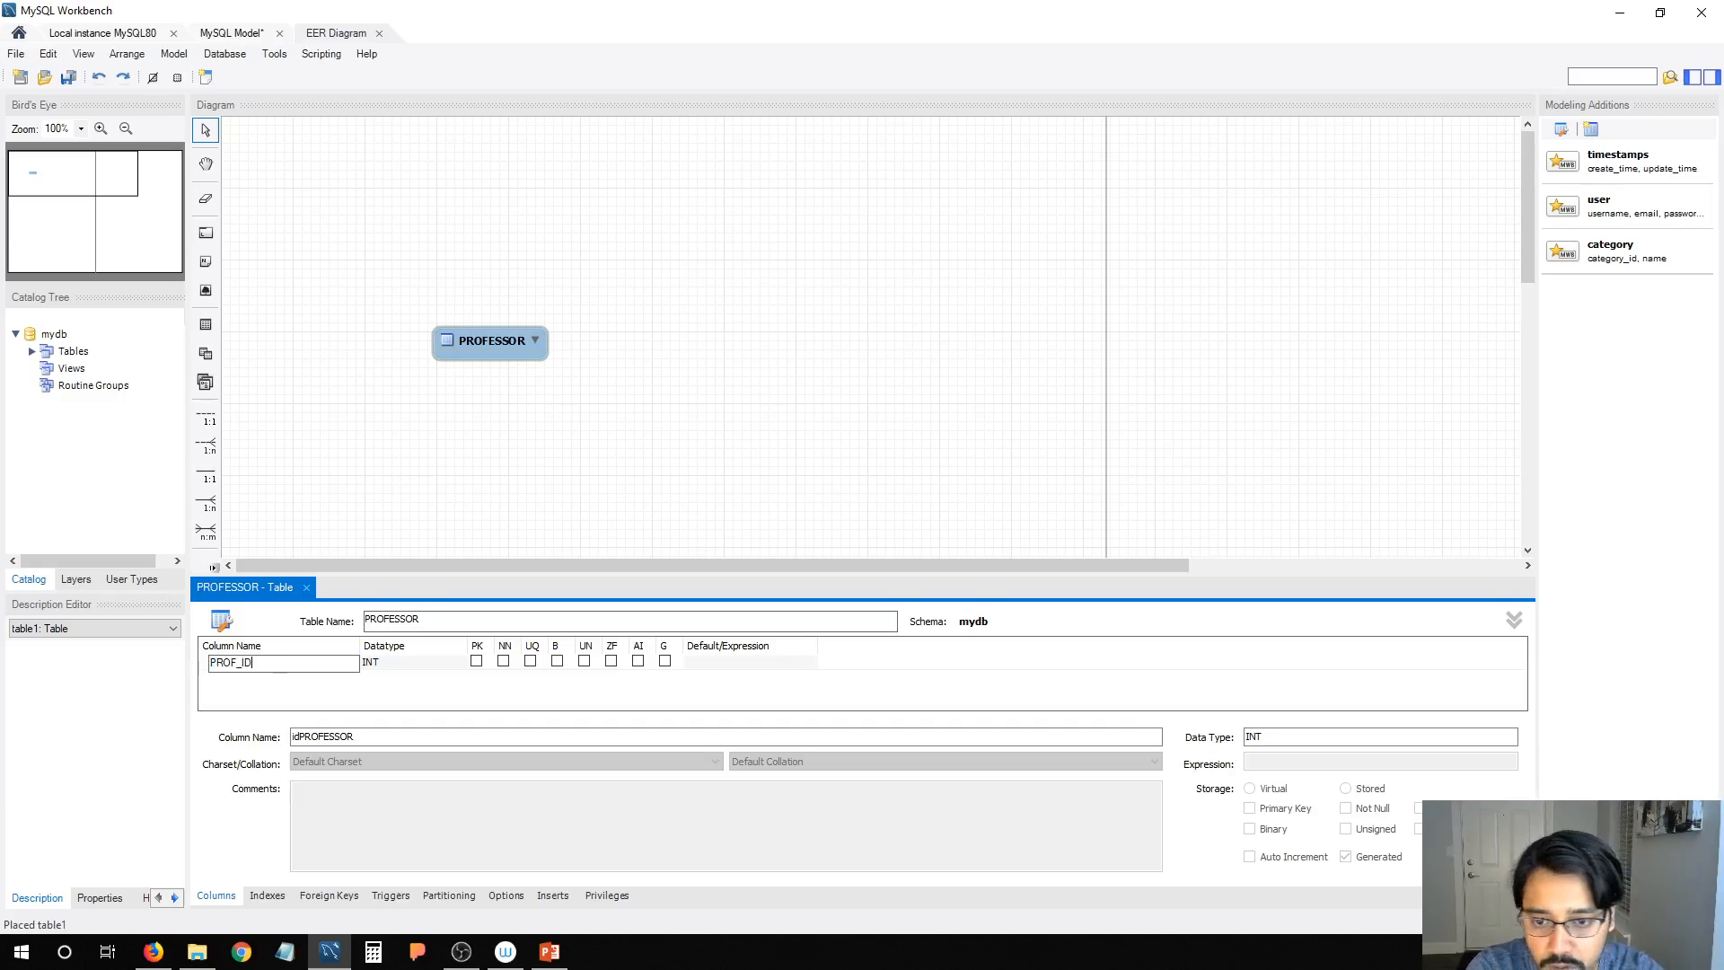
pyautogui.click(437, 662)
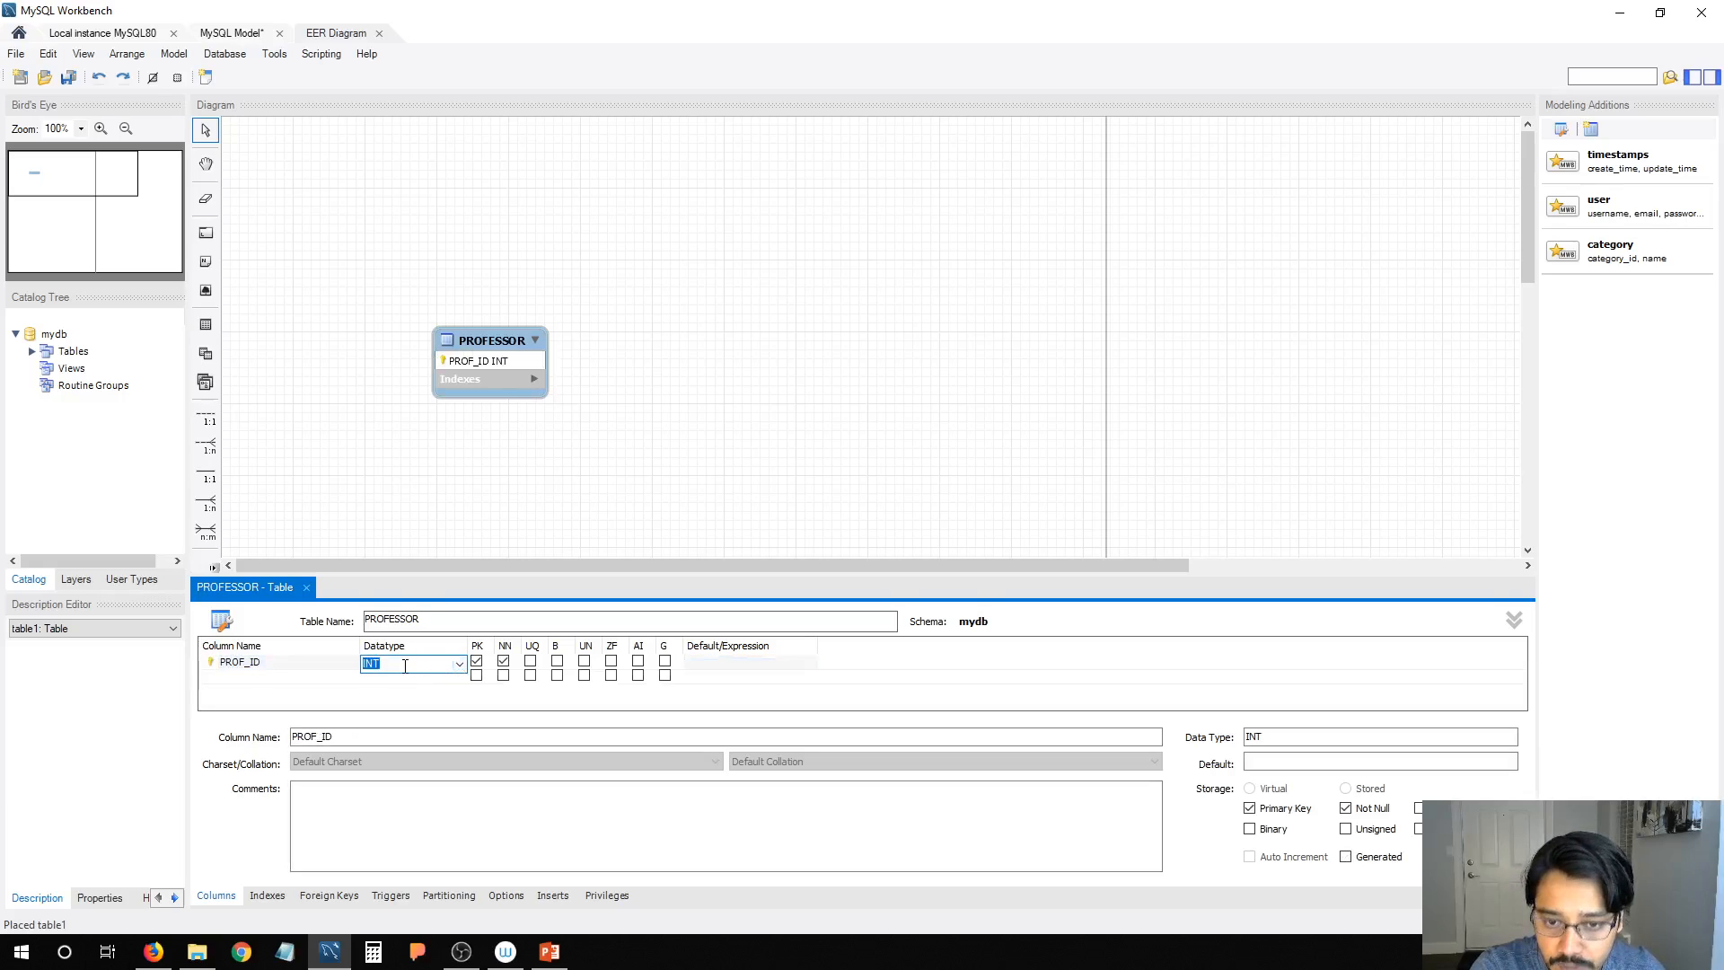
pyautogui.click(460, 668)
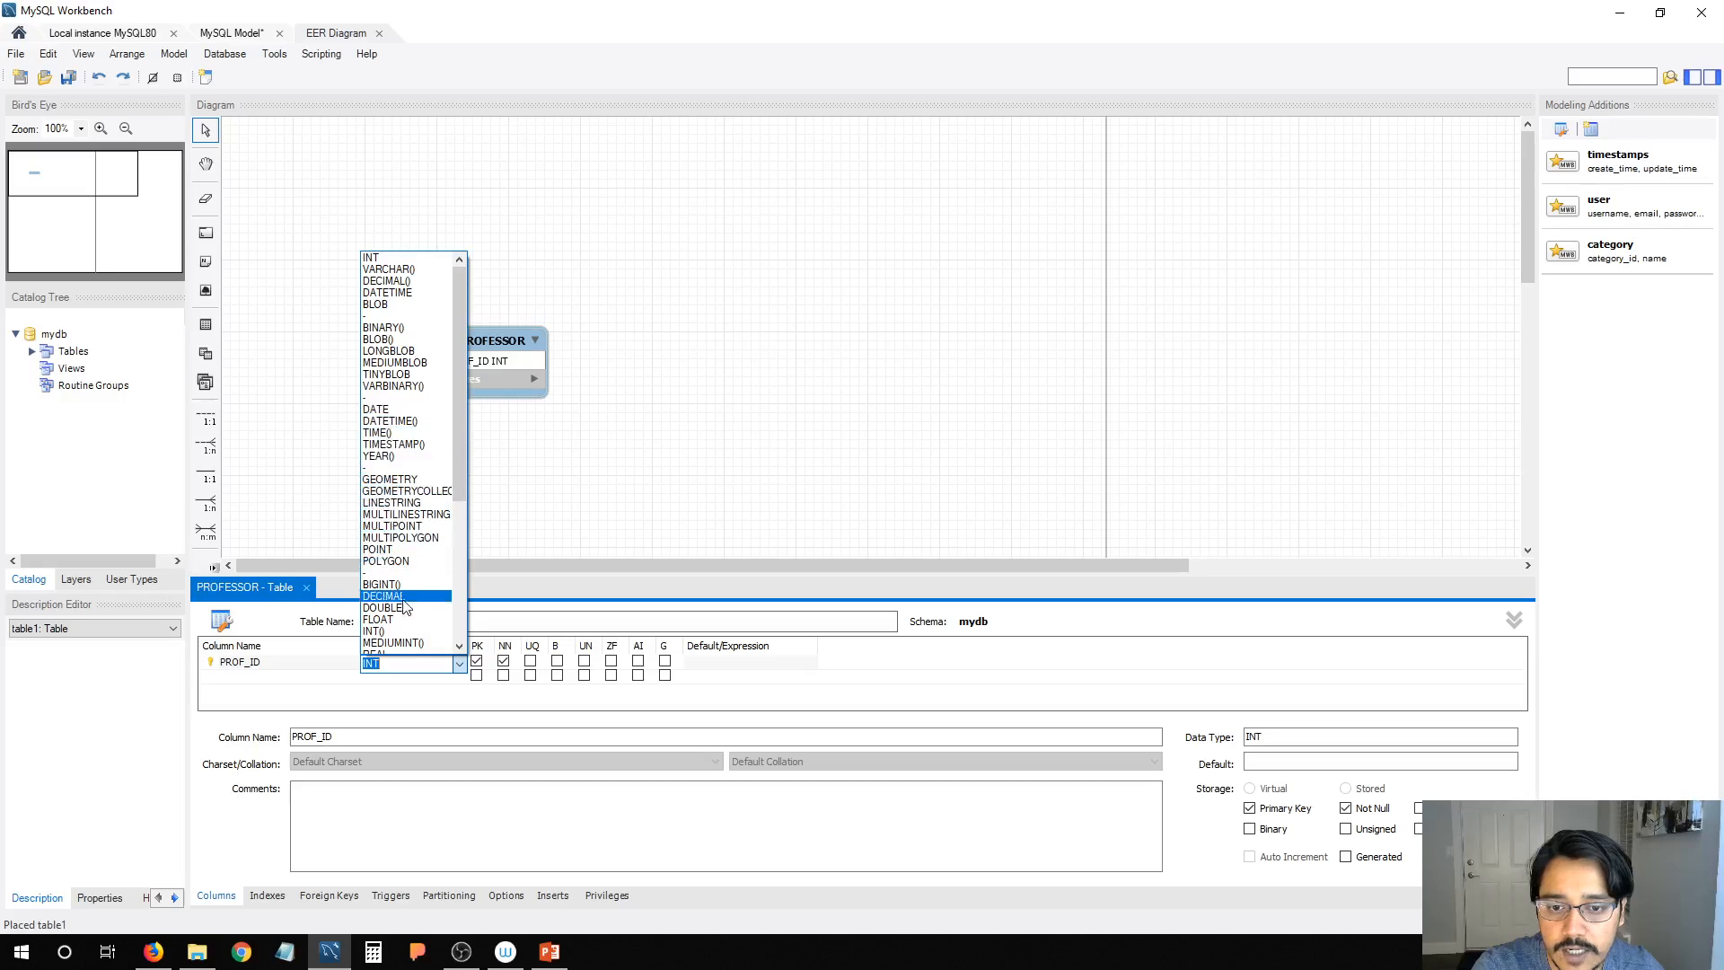
pyautogui.click(386, 258)
pyautogui.click(438, 700)
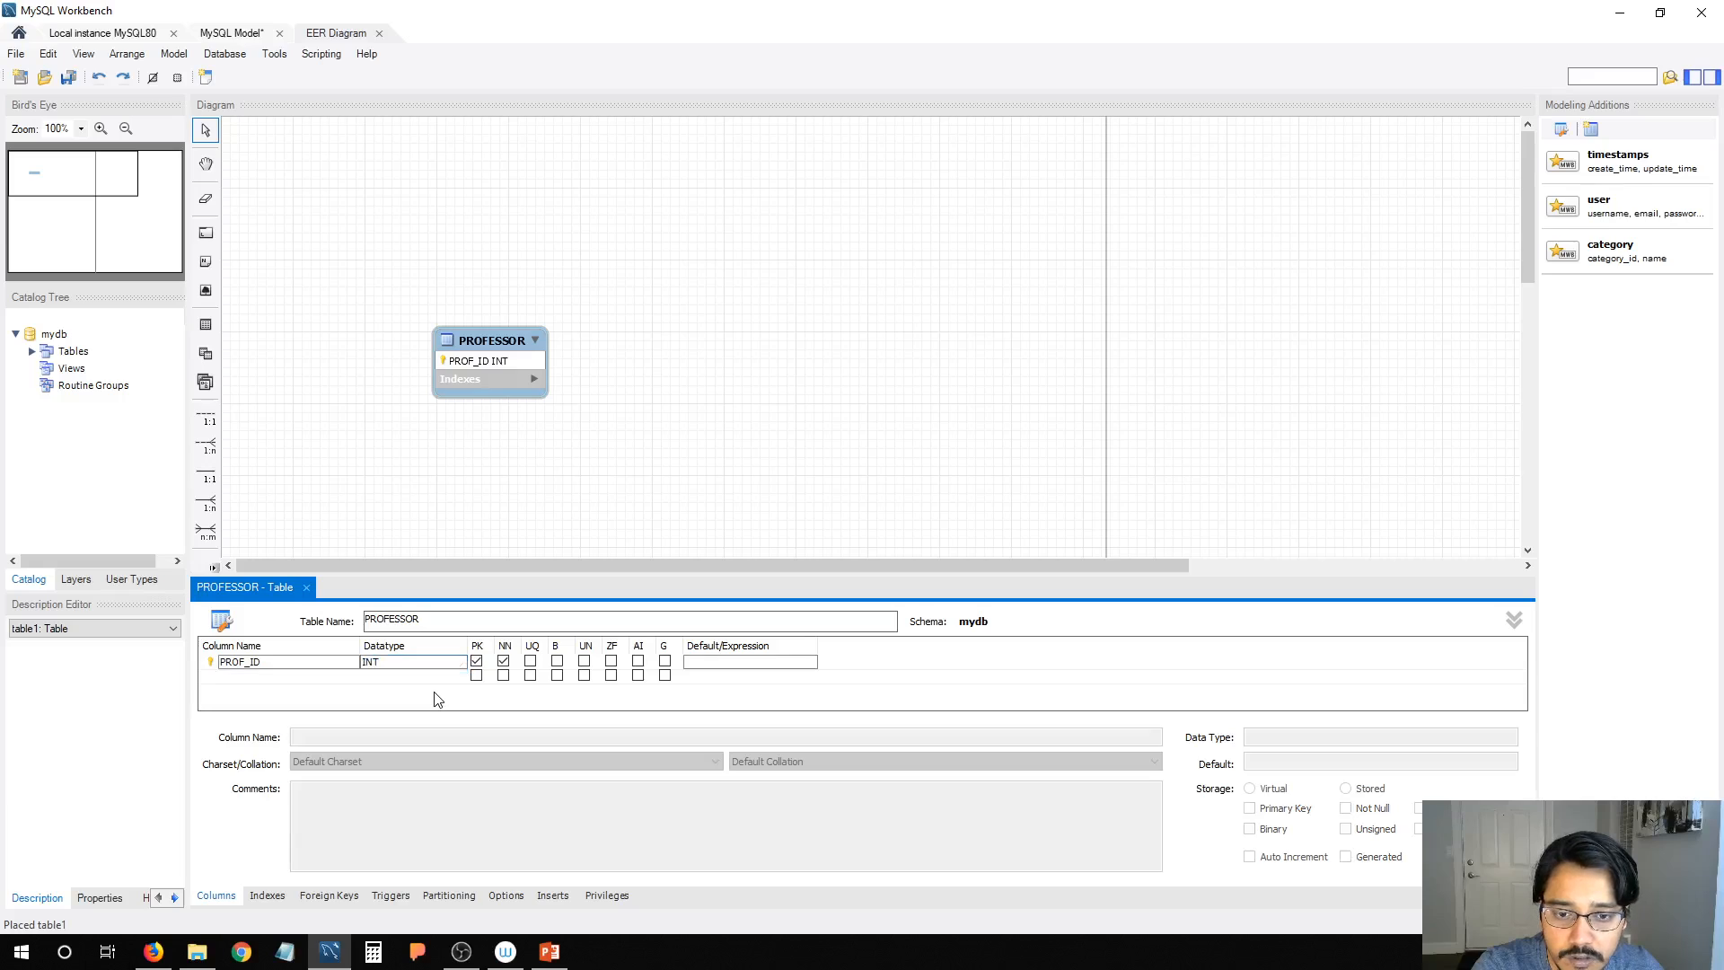
pyautogui.click(477, 661)
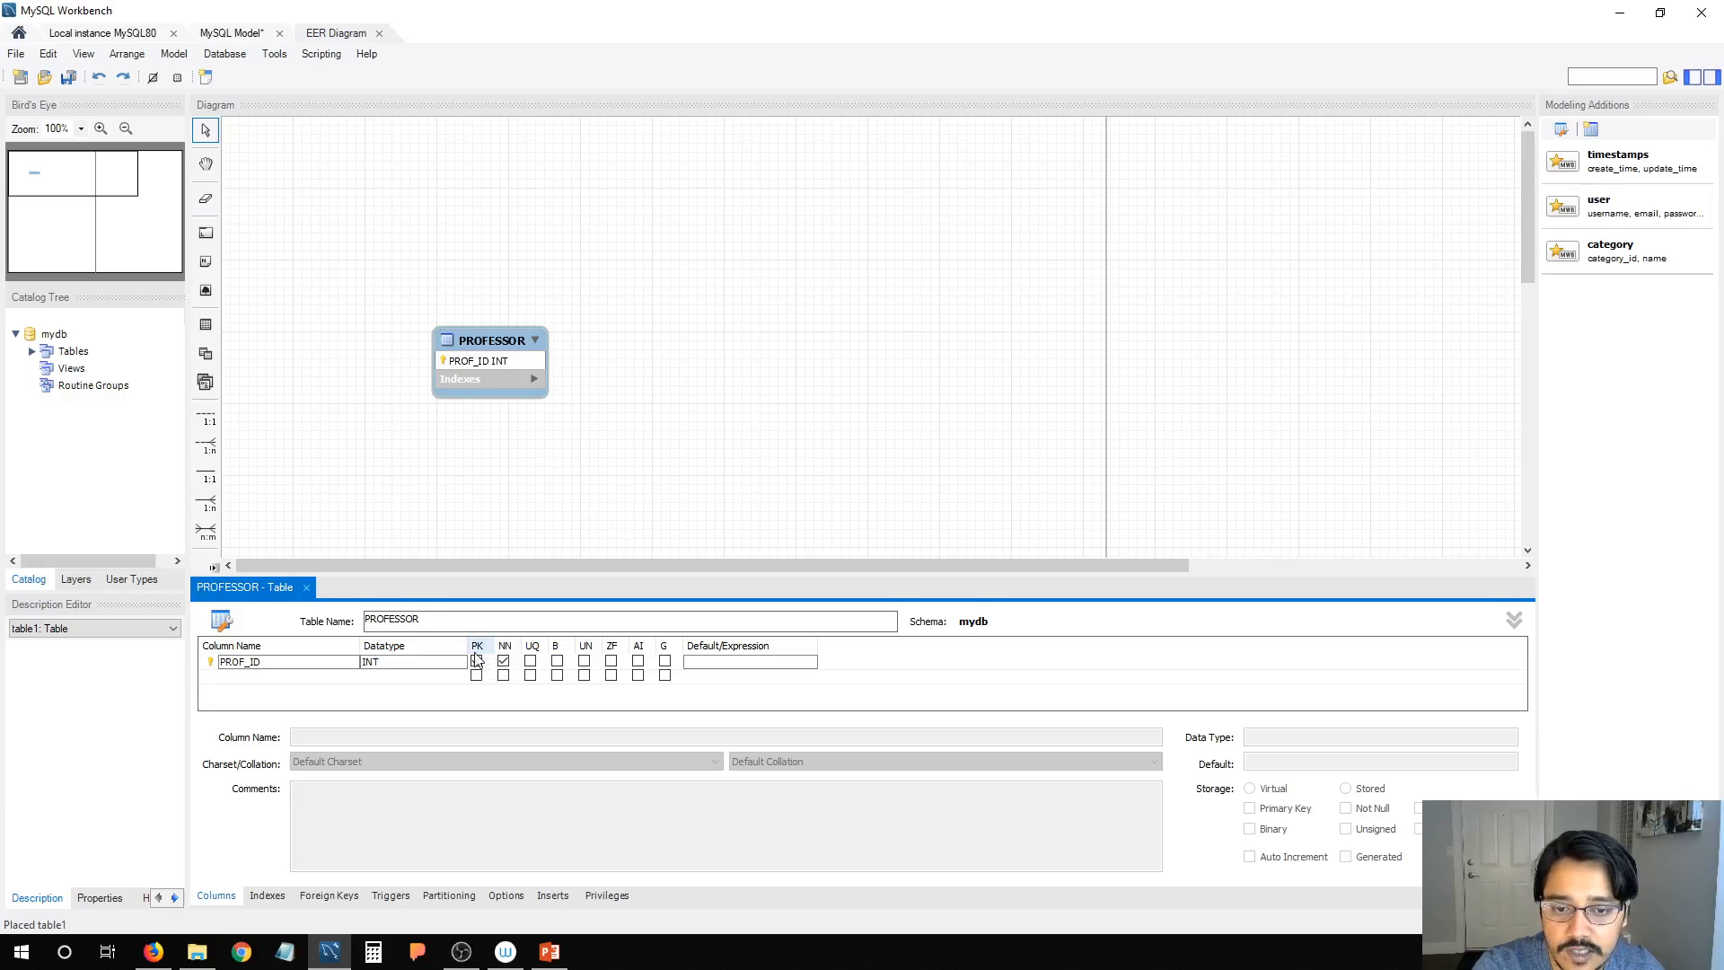
pyautogui.click(503, 662)
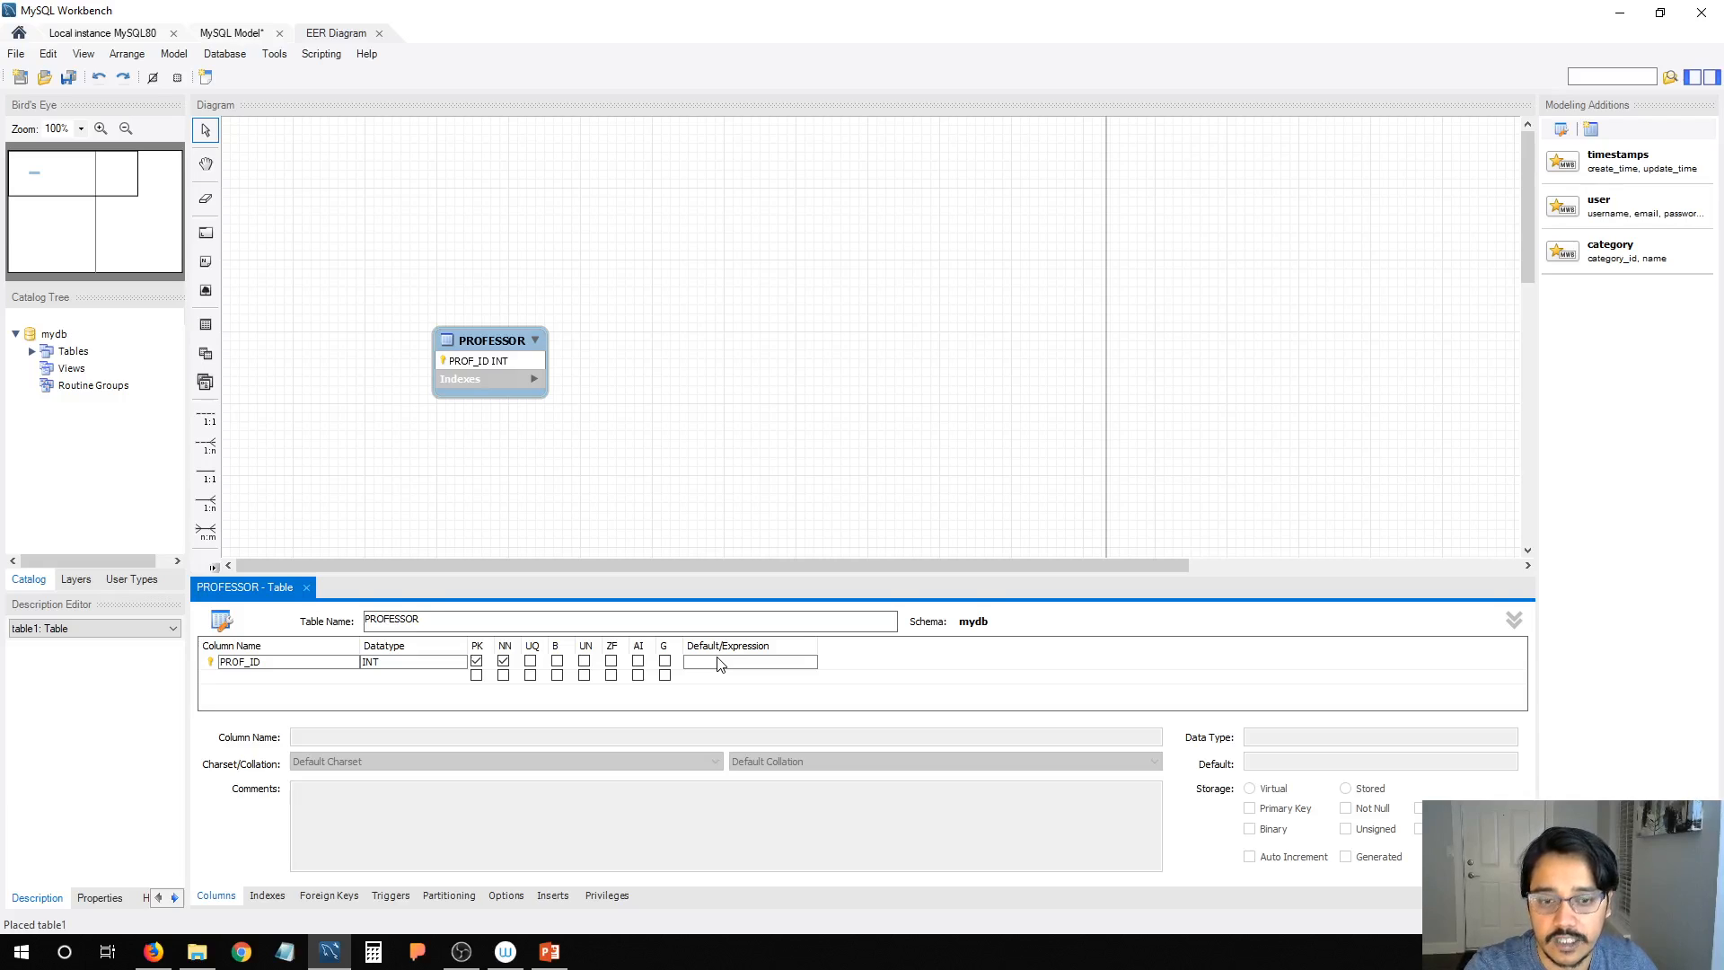
# Step: Add a second column named PROF_NAME to the PROFESSOR table, keeping the default VARCHAR(45) datatype
pyautogui.doubleClick(258, 678)
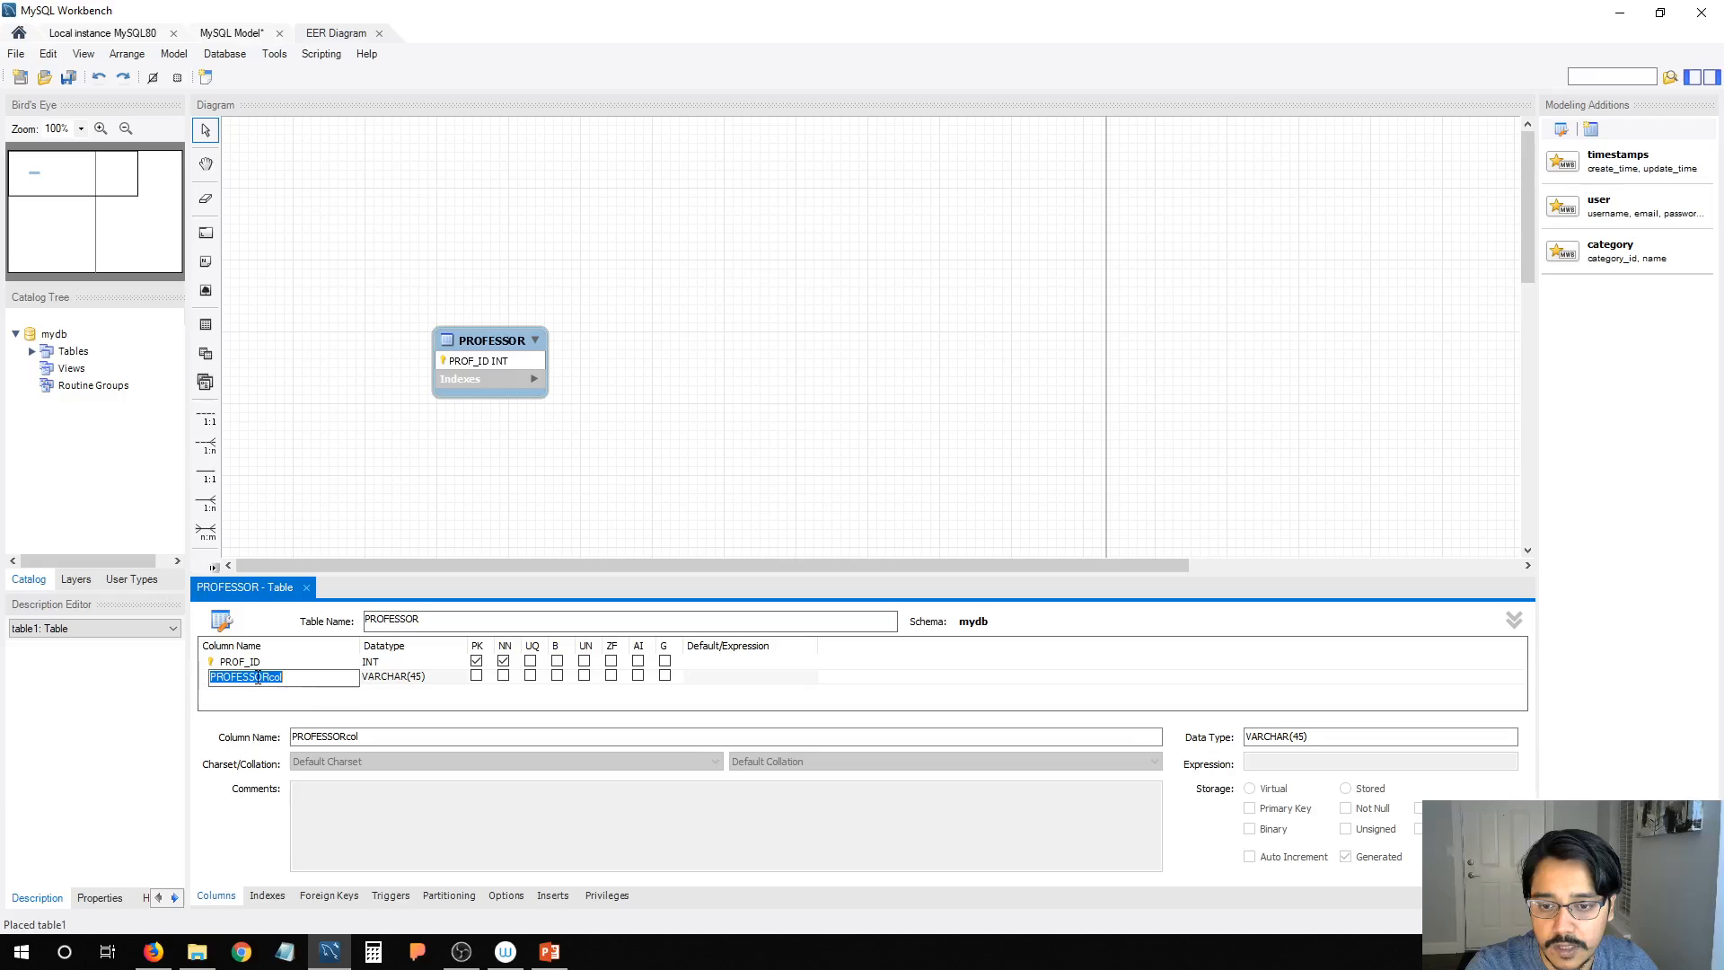
pyautogui.write('PROF')
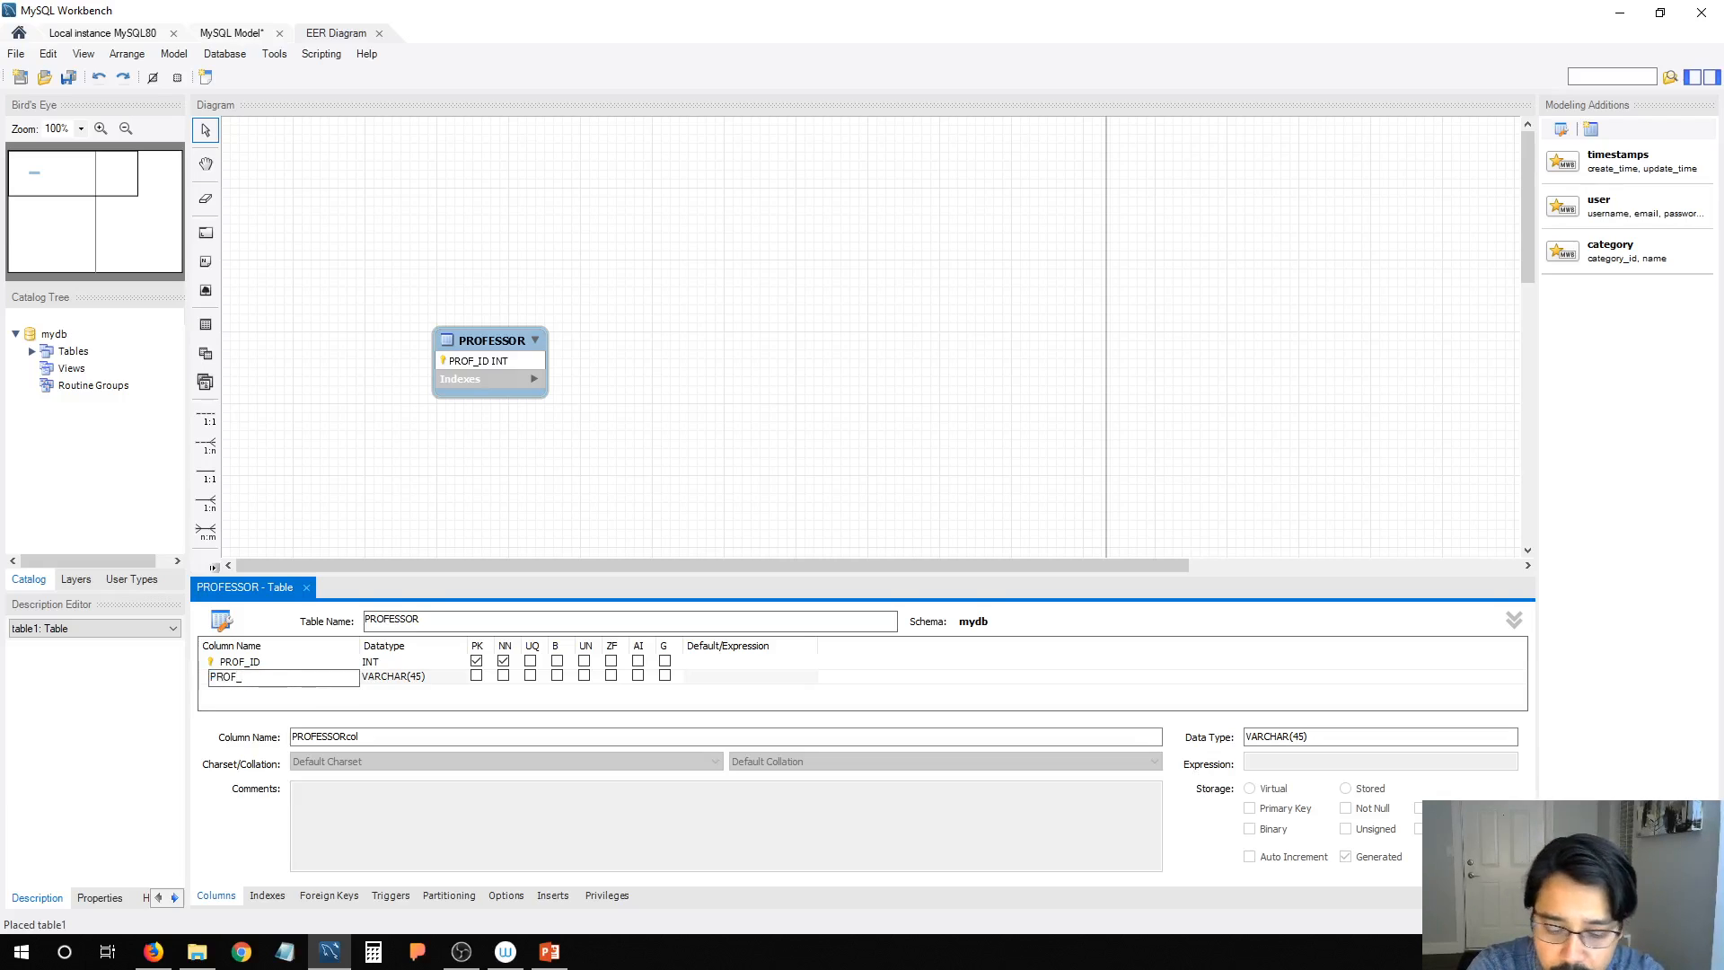
pyautogui.write('_NAME')
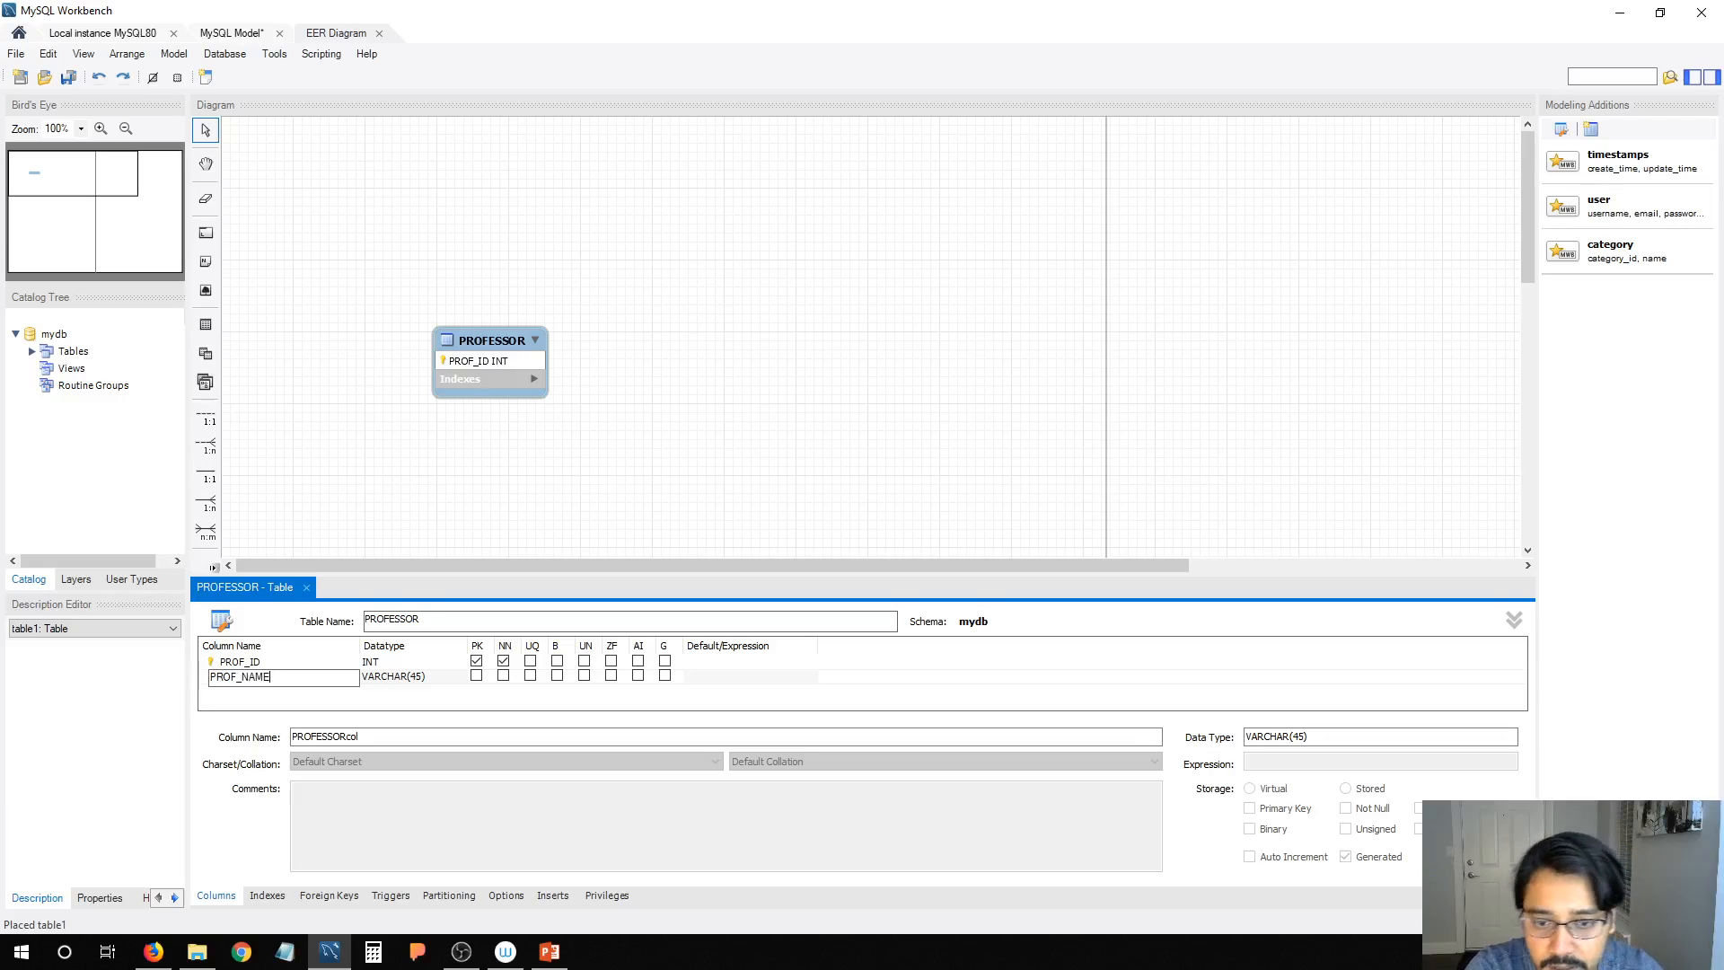
pyautogui.click(300, 693)
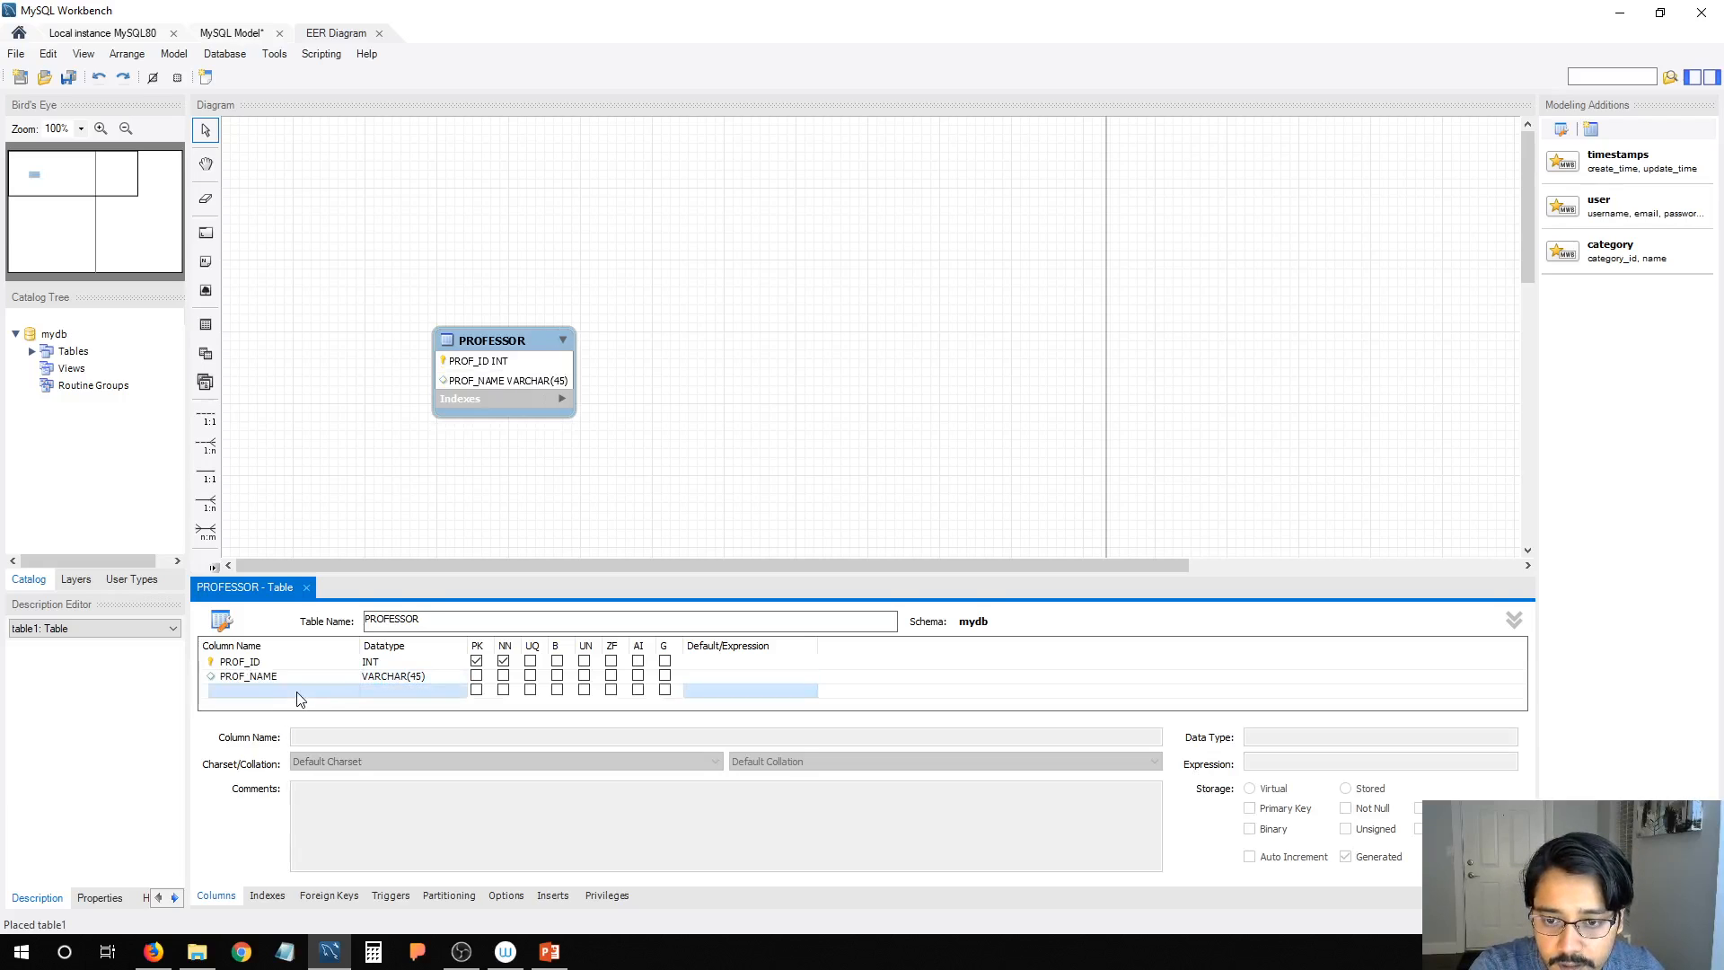
# Step: Add a PROF_DEPT column with datatype VARCHAR(5) to the PROFESSOR table and move the table closer to the canvas's upper-left corner
pyautogui.click(299, 691)
pyautogui.write('PROF')
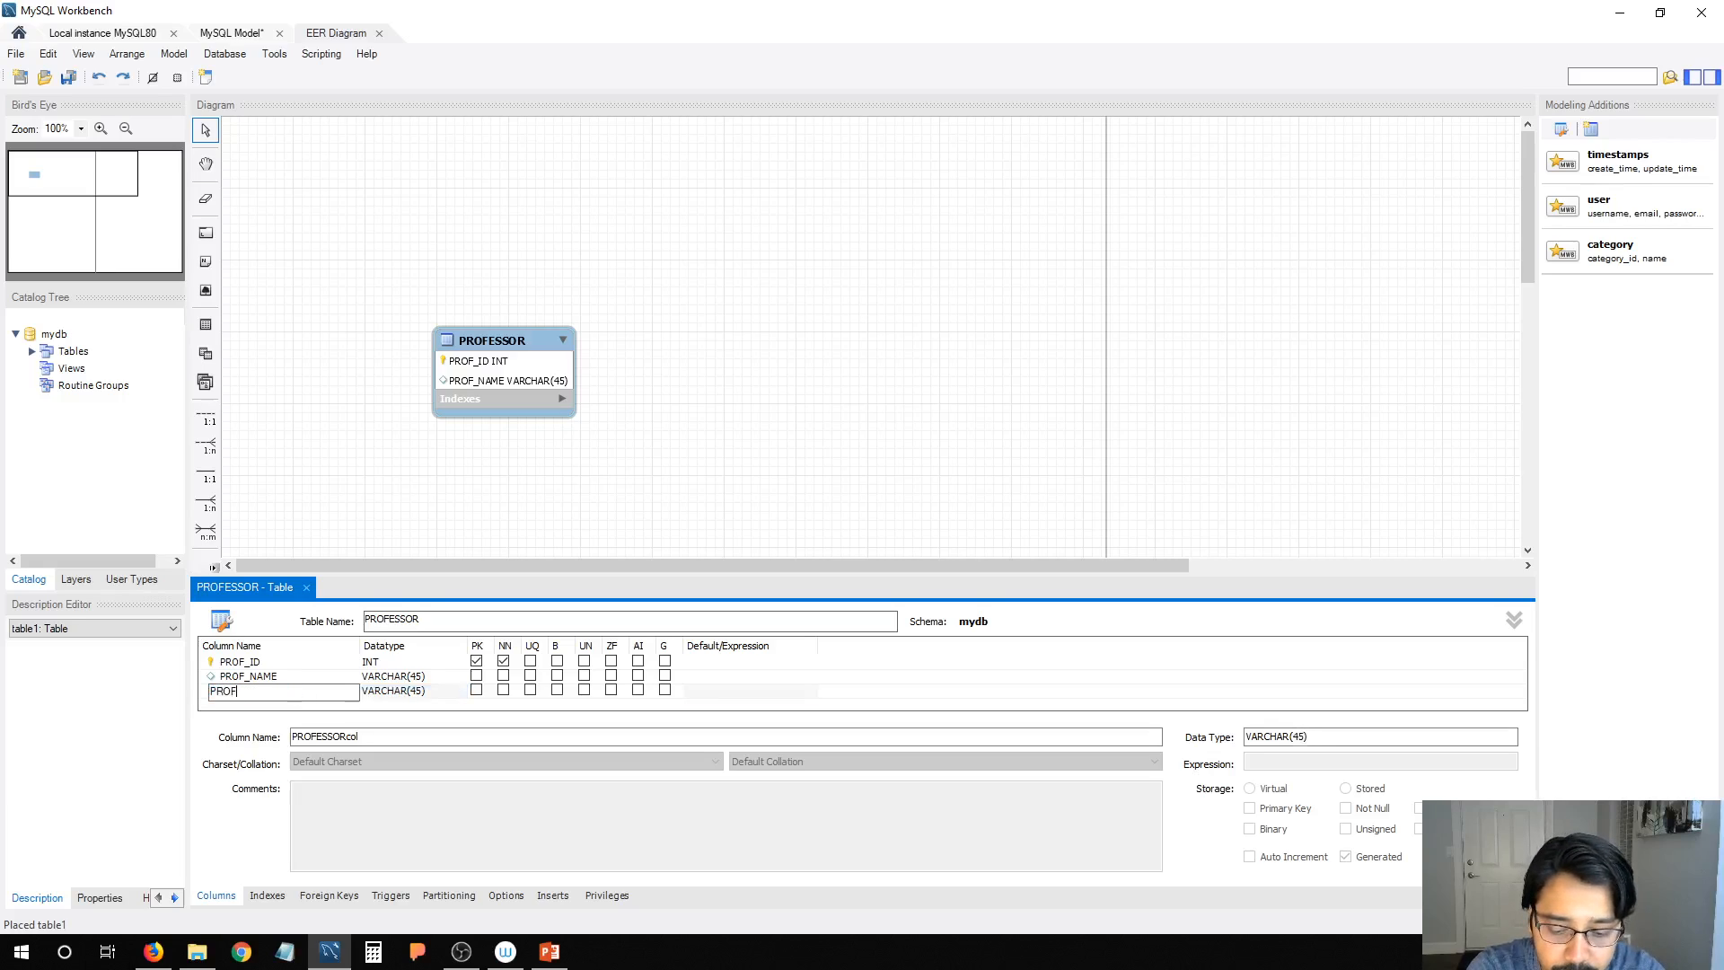
pyautogui.write('_DEPT')
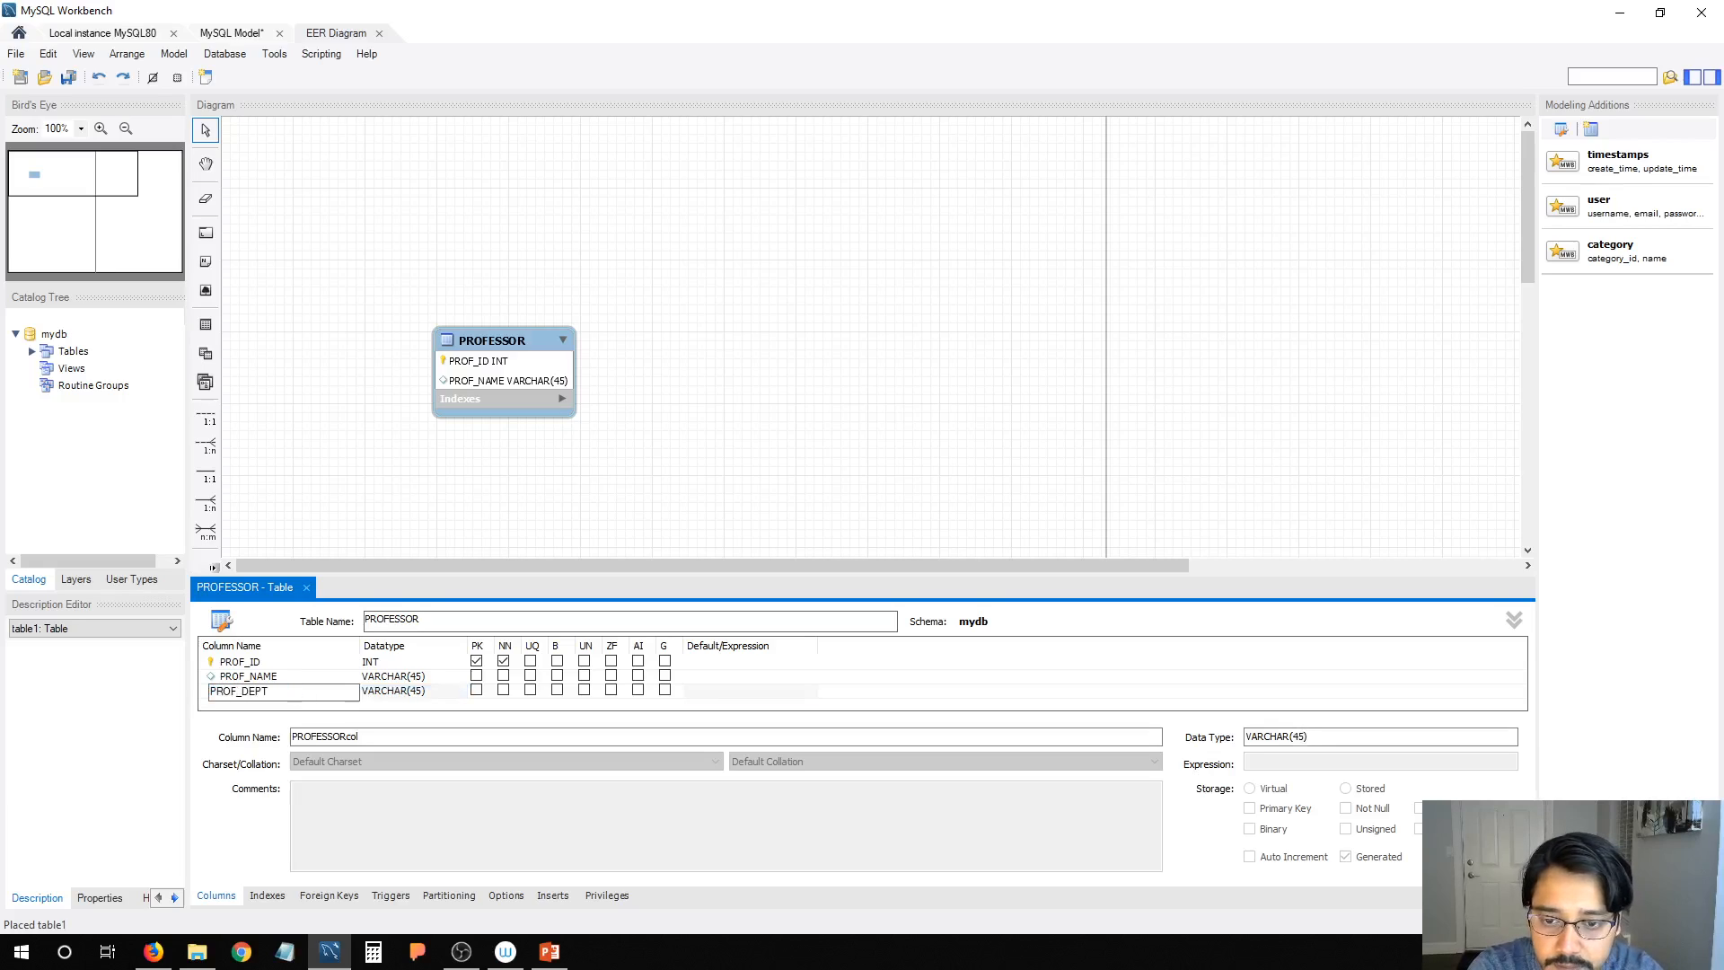
pyautogui.doubleClick(395, 693)
pyautogui.click(424, 692)
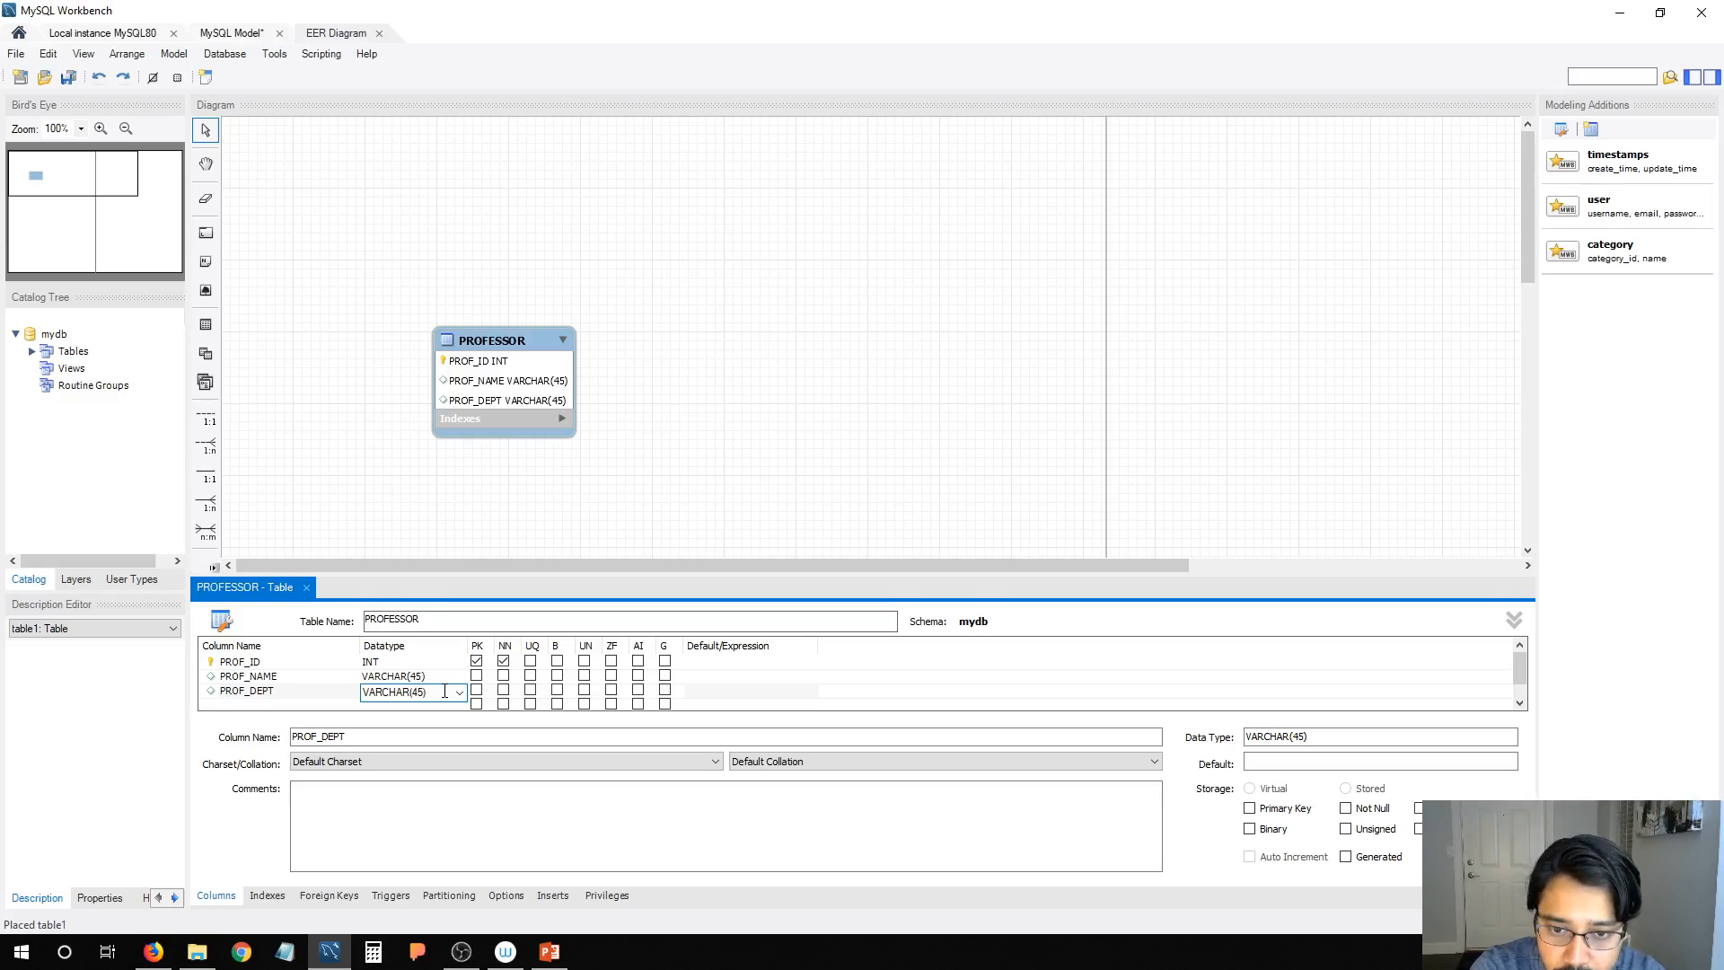
pyautogui.press('BackSpace')
pyautogui.press('BackSpace')
pyautogui.press('BackSpace')
pyautogui.write('5')
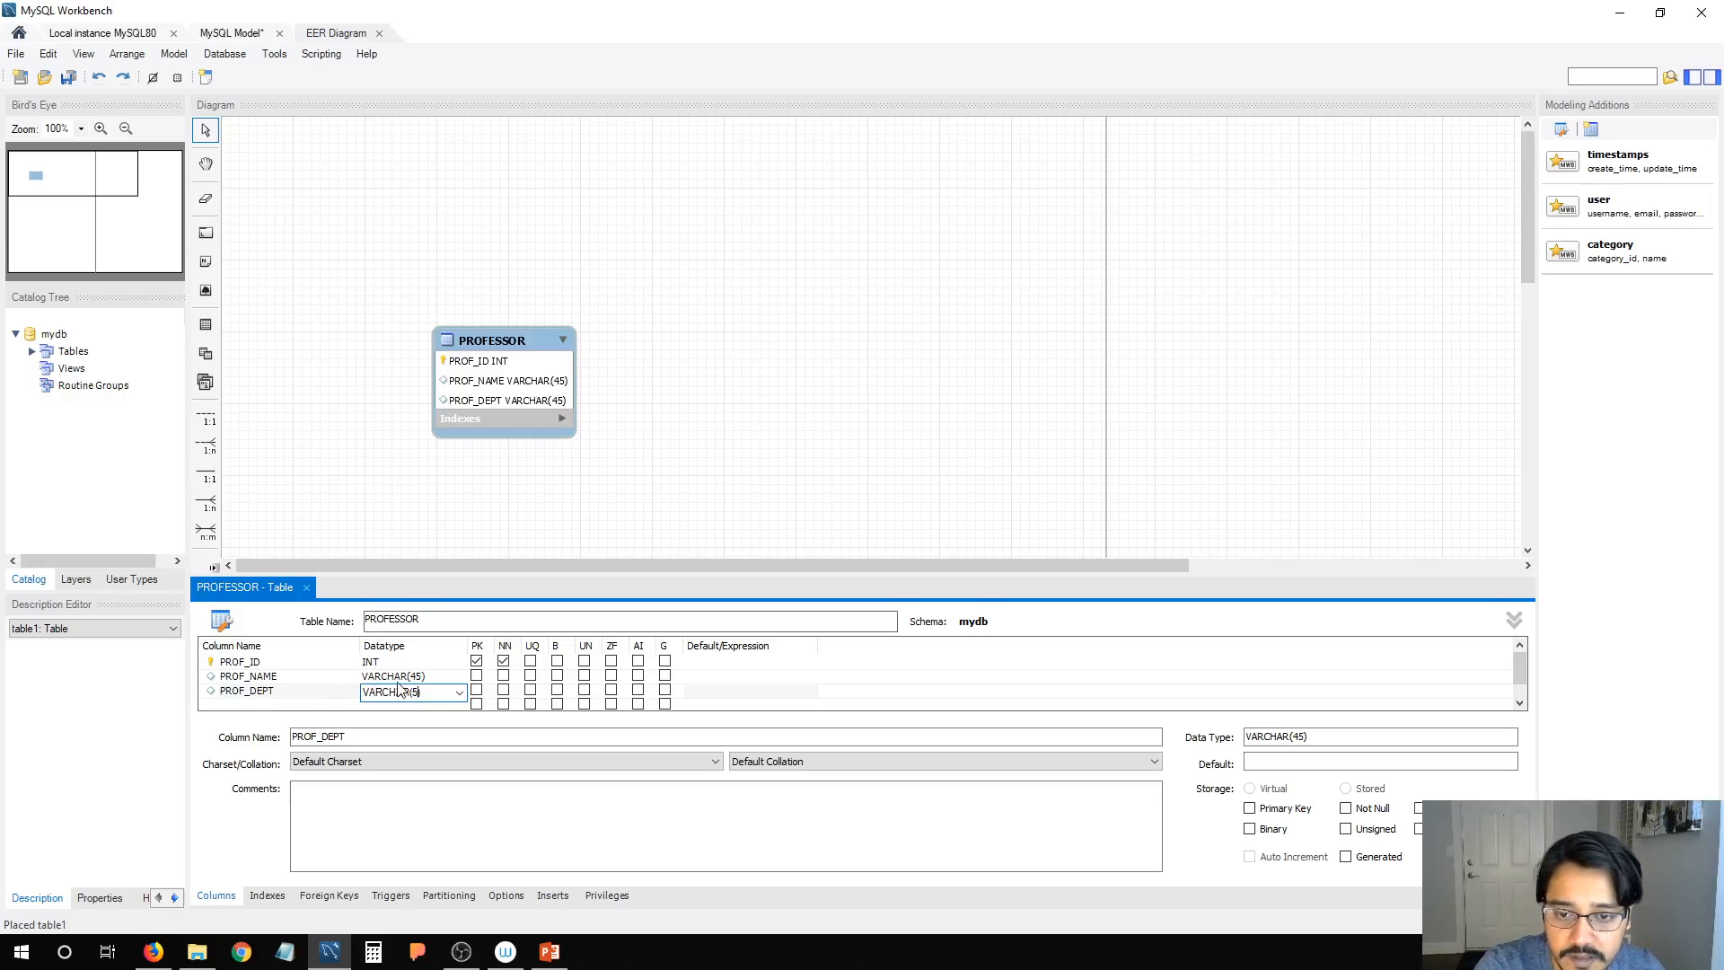
pyautogui.click(317, 705)
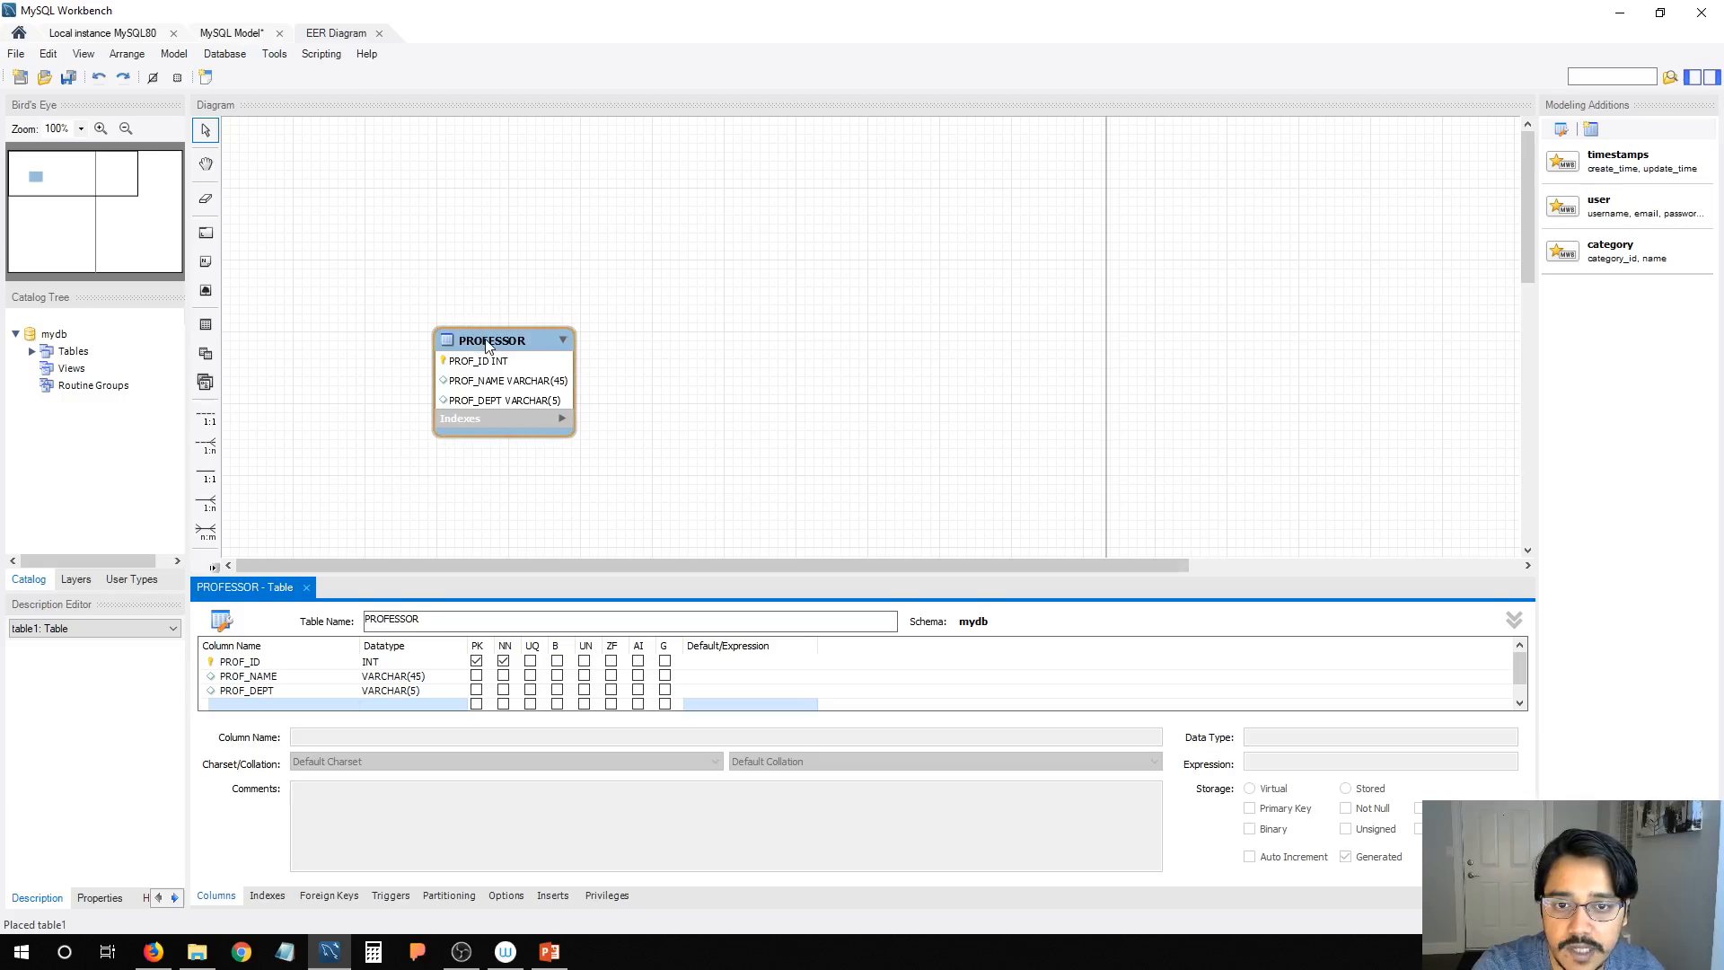
pyautogui.moveTo(474, 346); pyautogui.dragTo(357, 230)
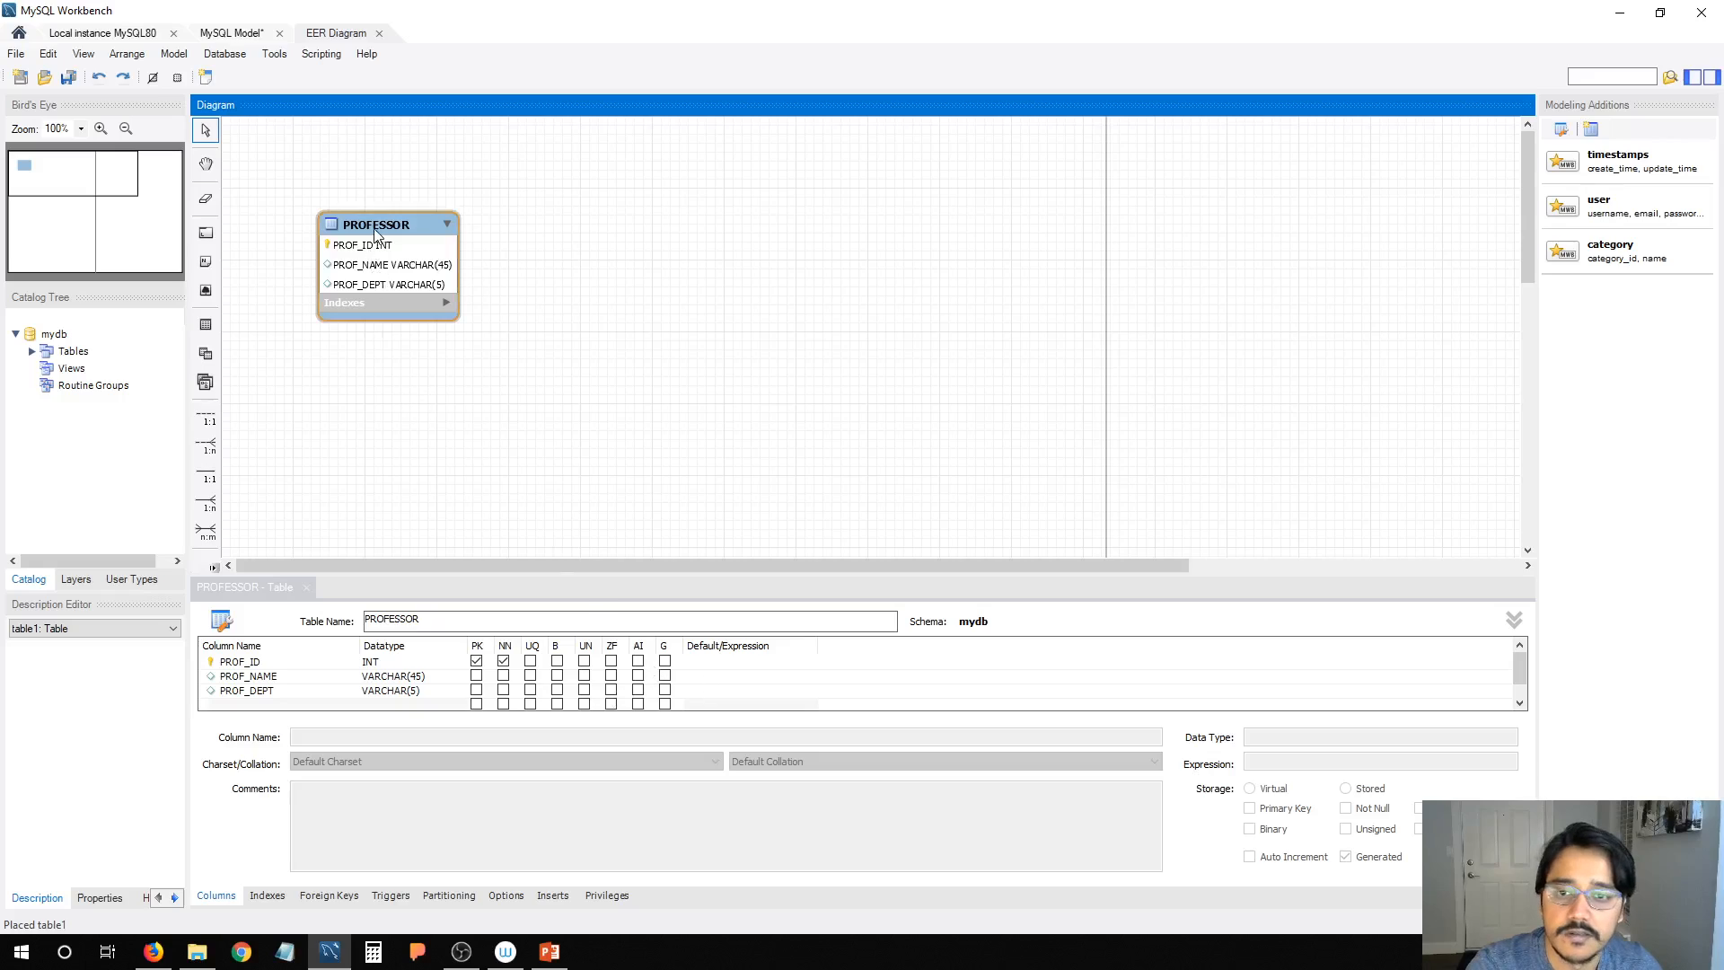
pyautogui.moveTo(375, 230); pyautogui.dragTo(366, 224)
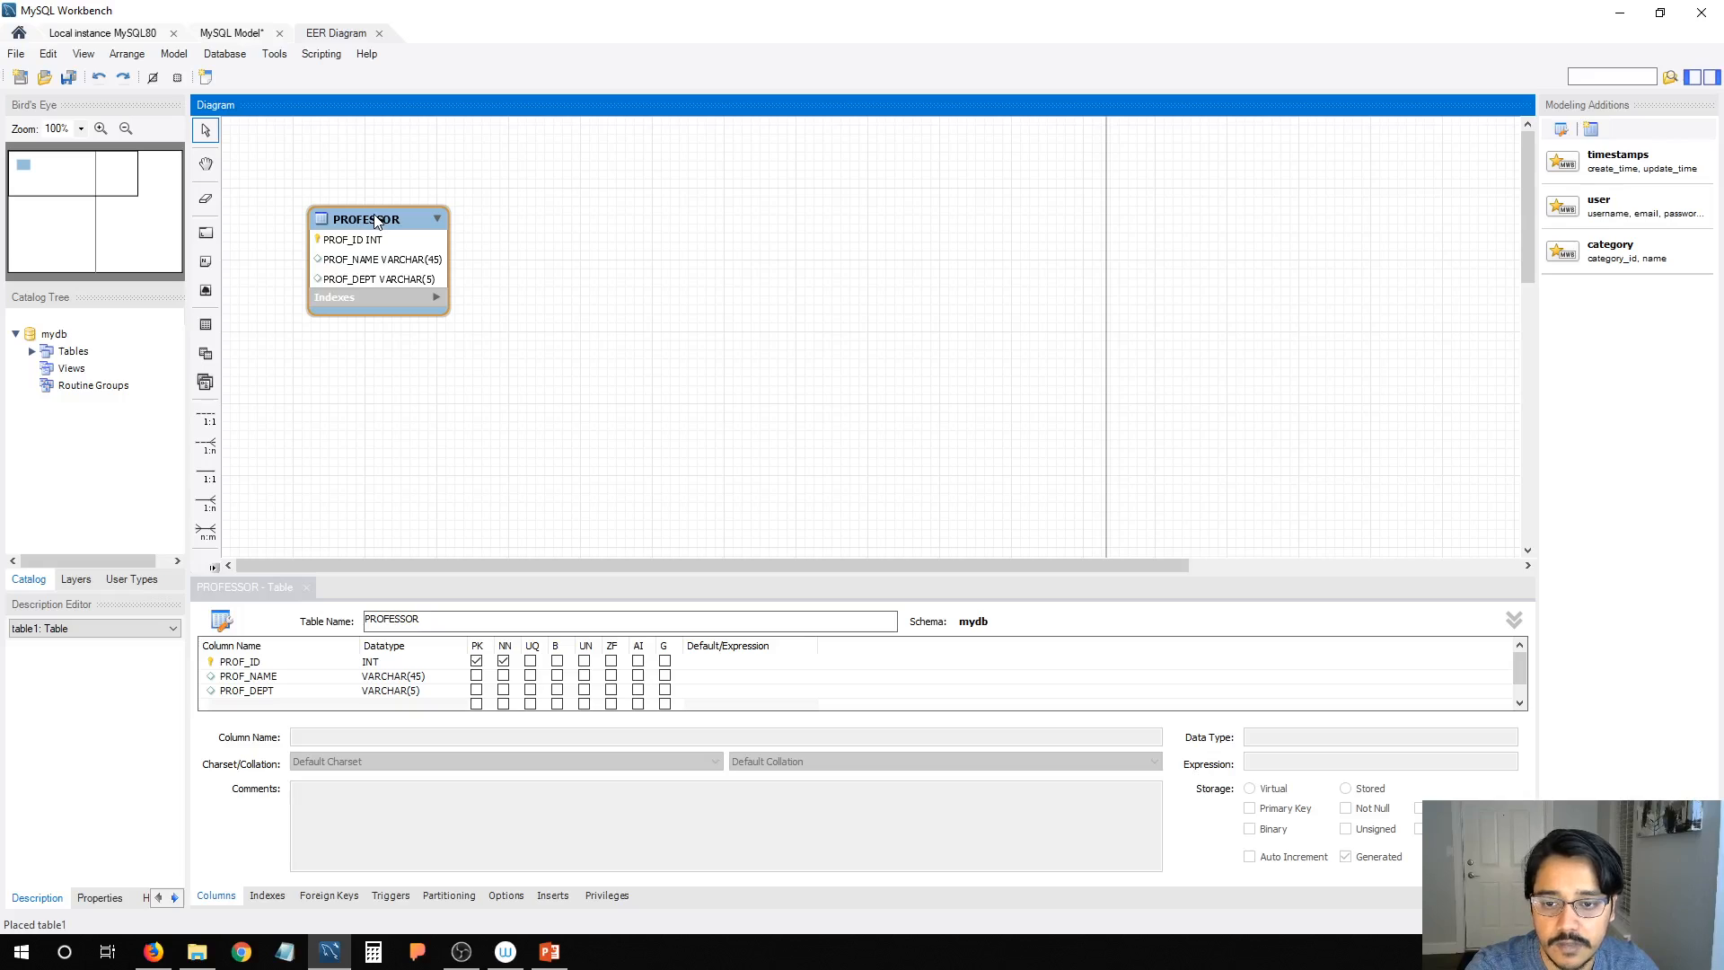
# Step: Look through the PROFESSOR table's index, foreign key and trigger definitions, then return to its column definitions
pyautogui.click(224, 904)
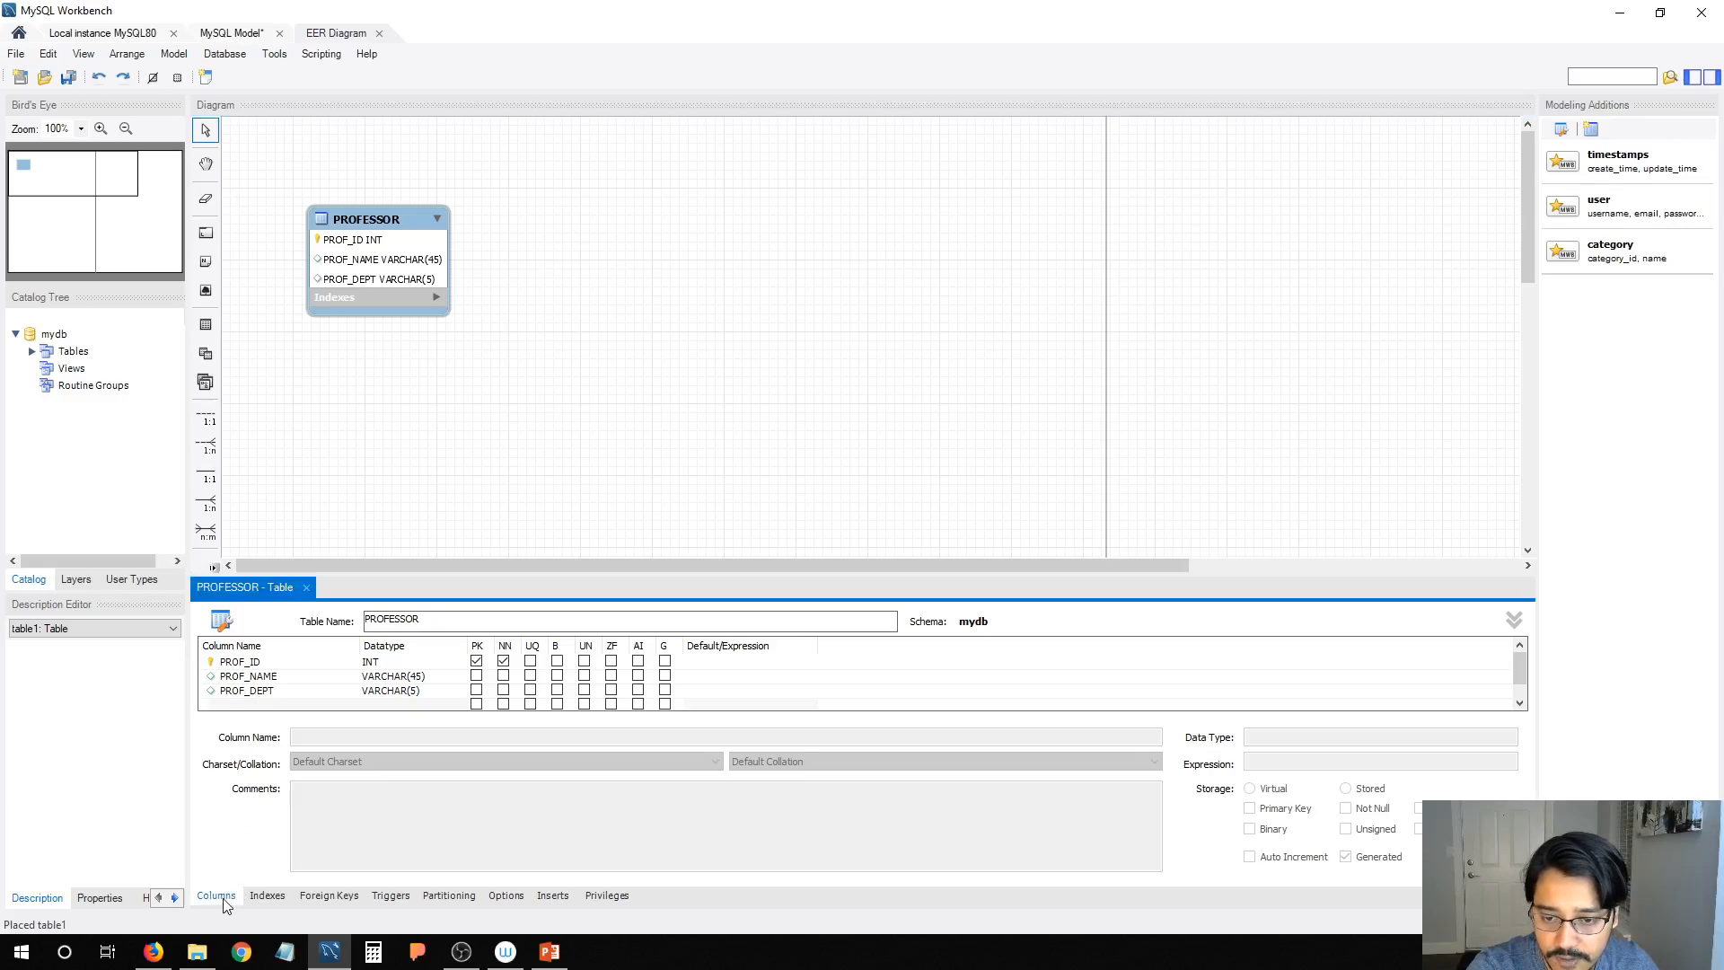
pyautogui.click(273, 903)
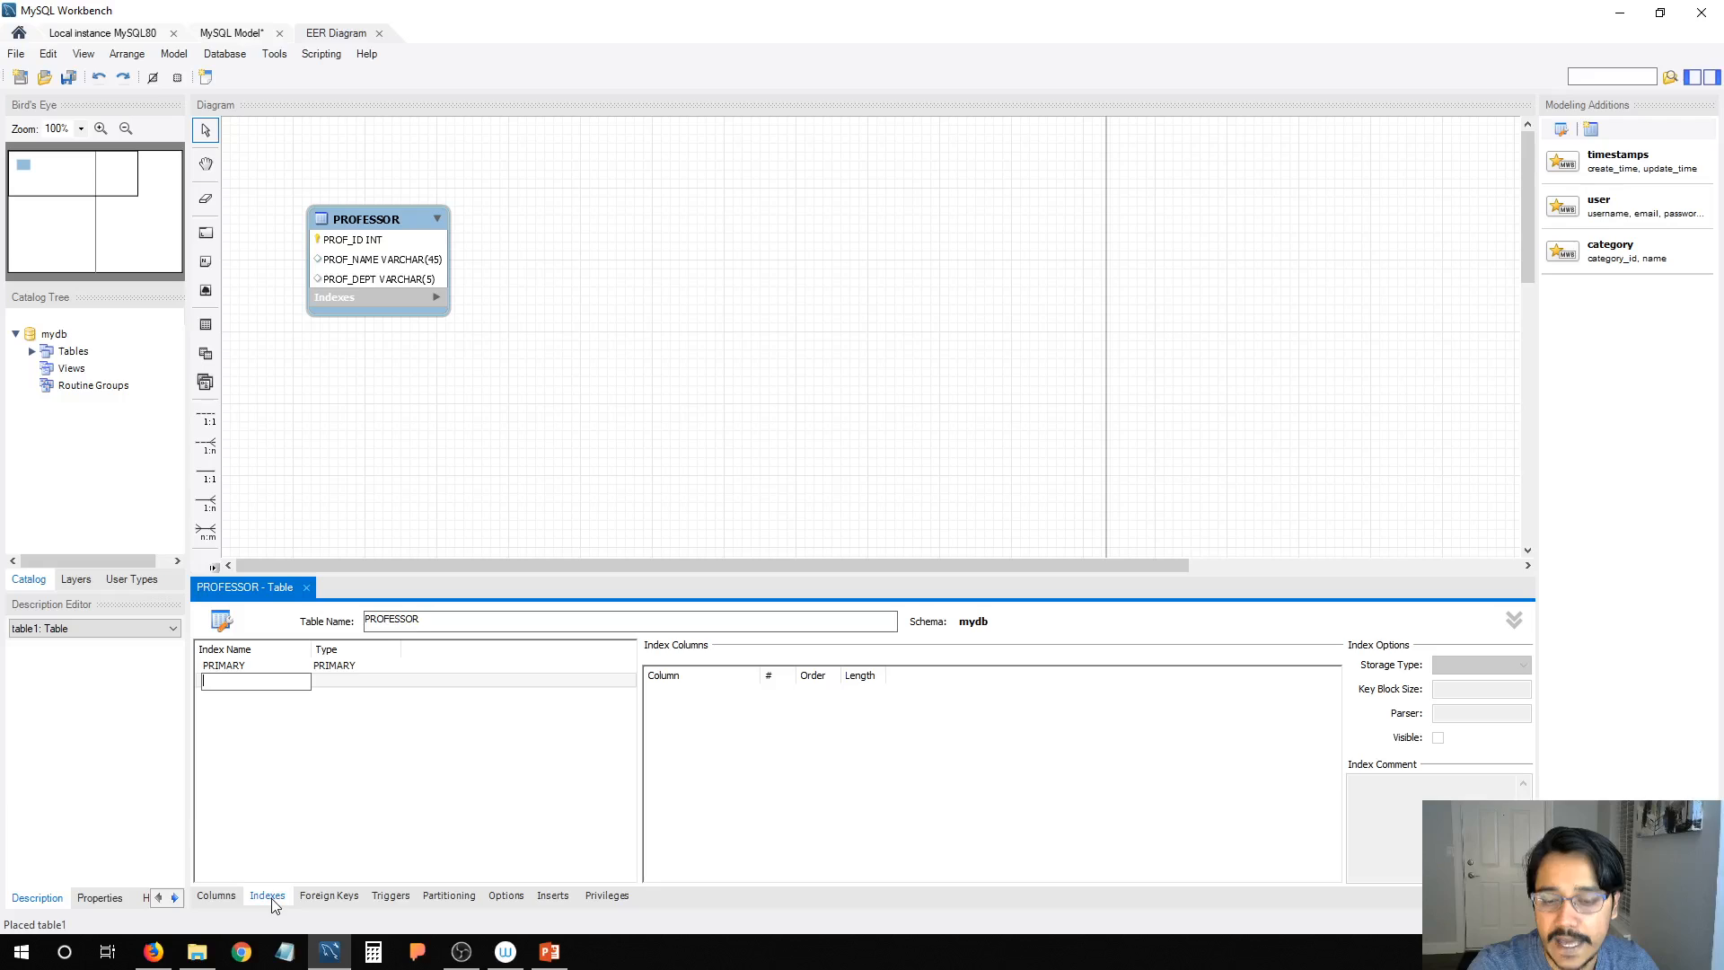
pyautogui.click(320, 901)
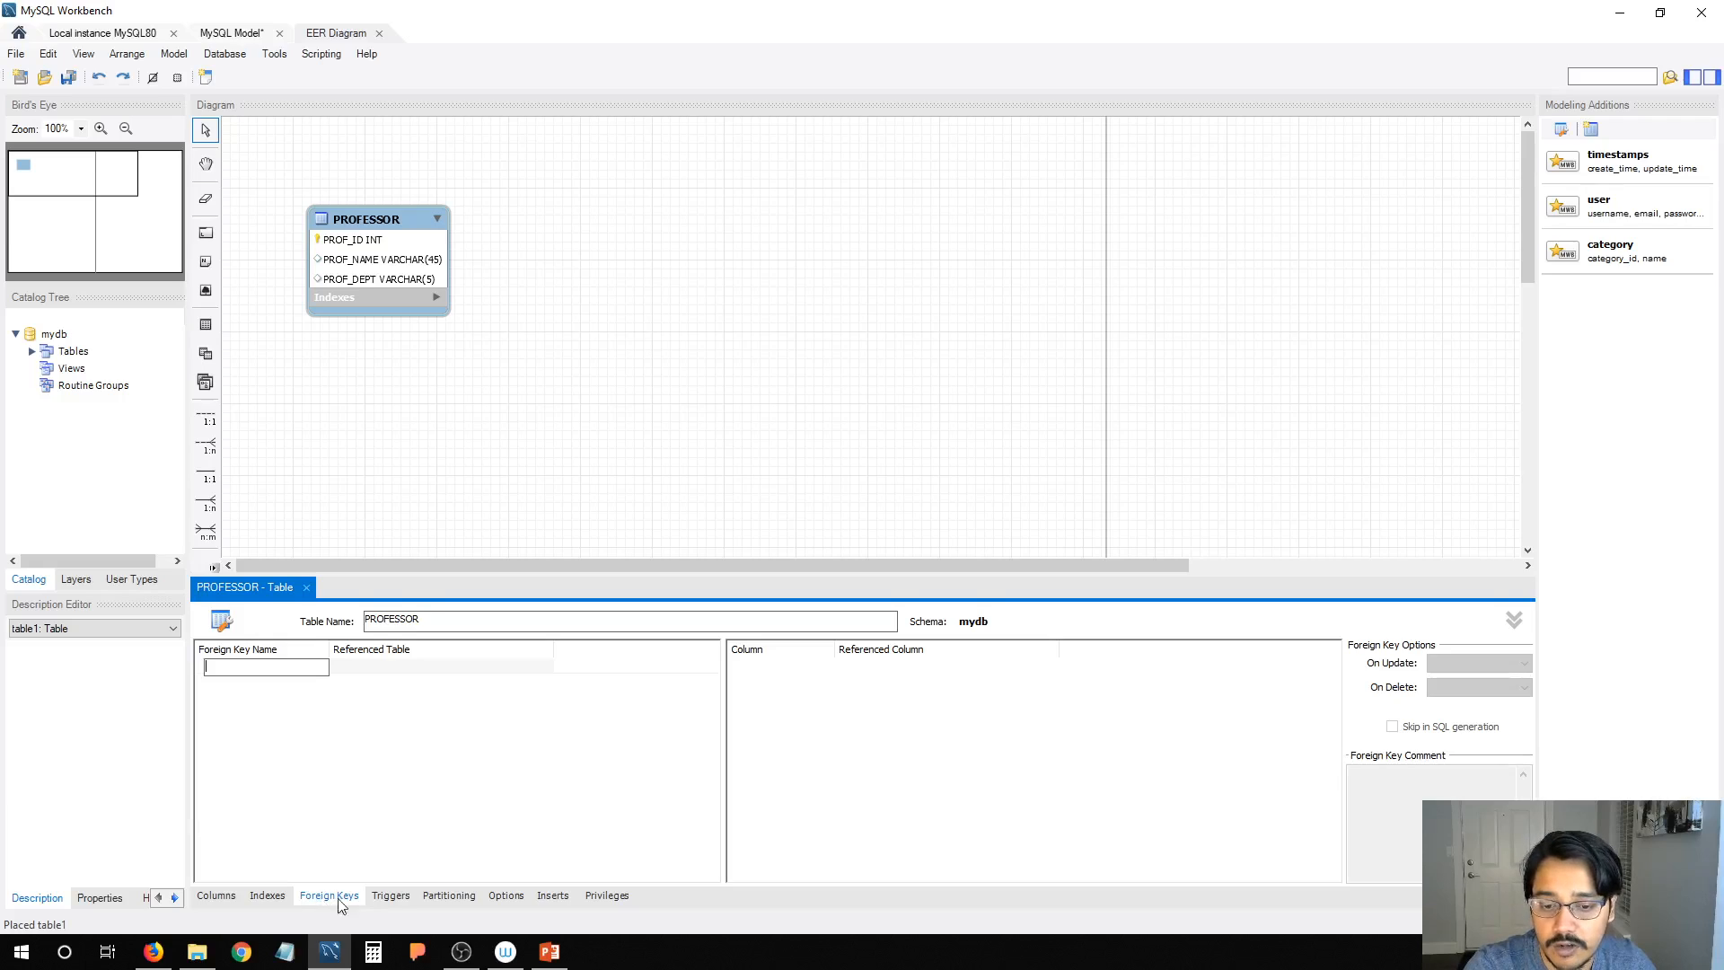
pyautogui.click(389, 898)
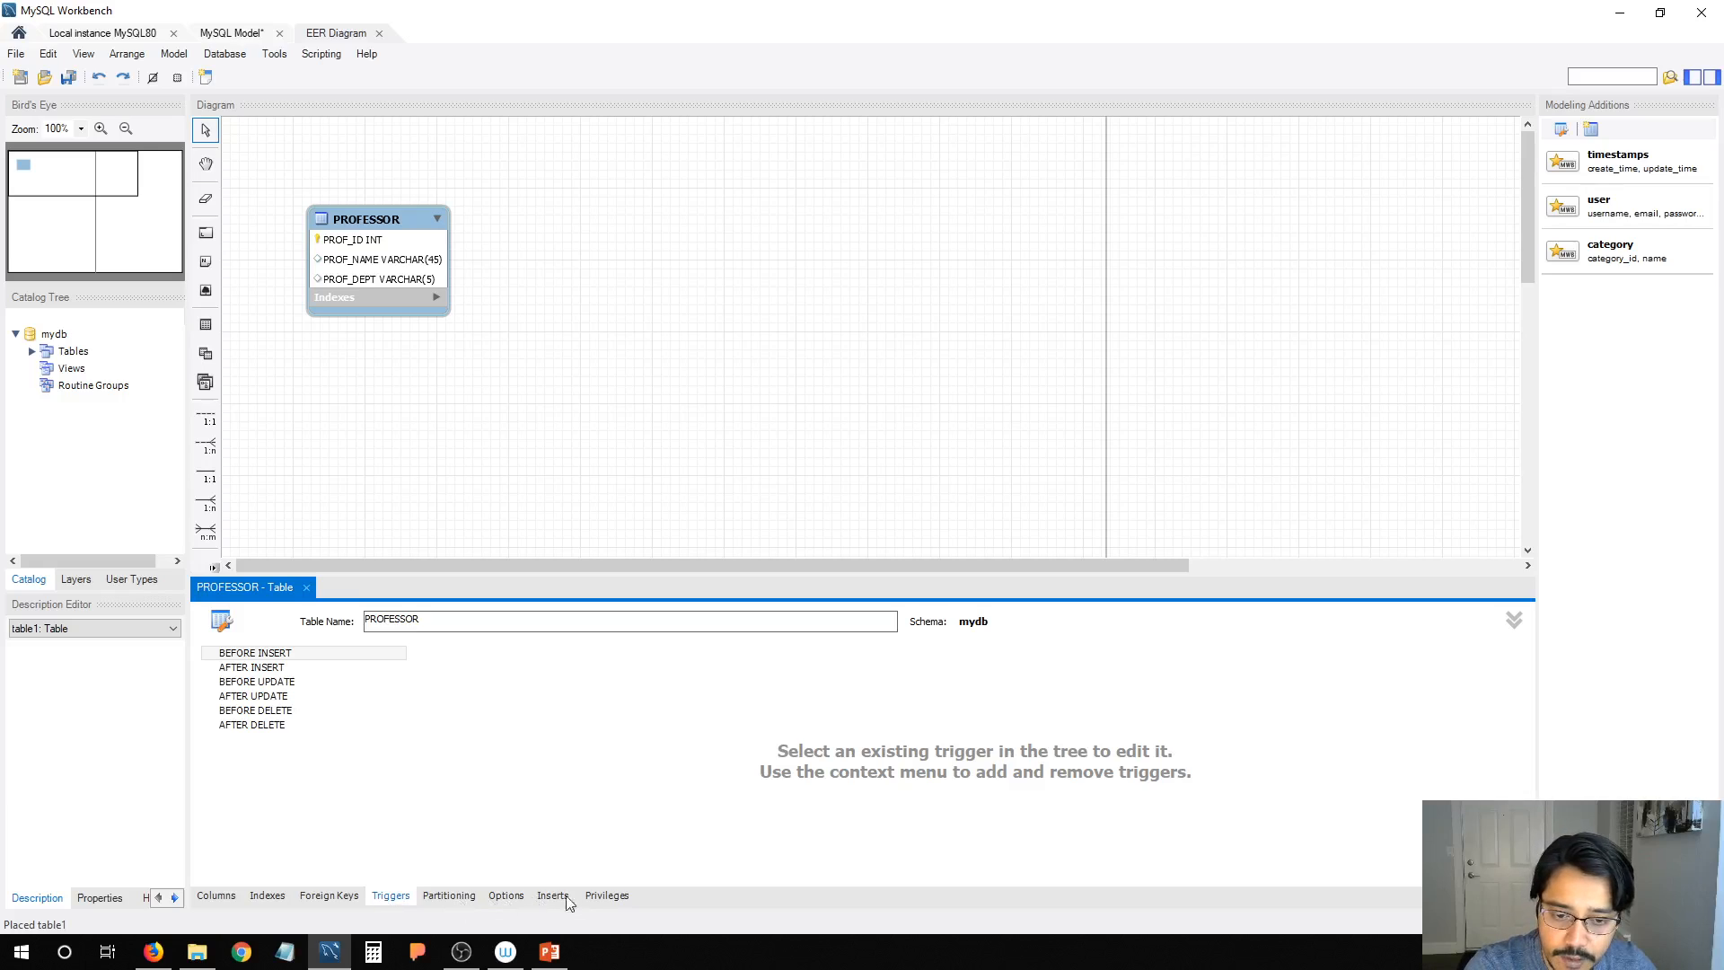
pyautogui.click(217, 897)
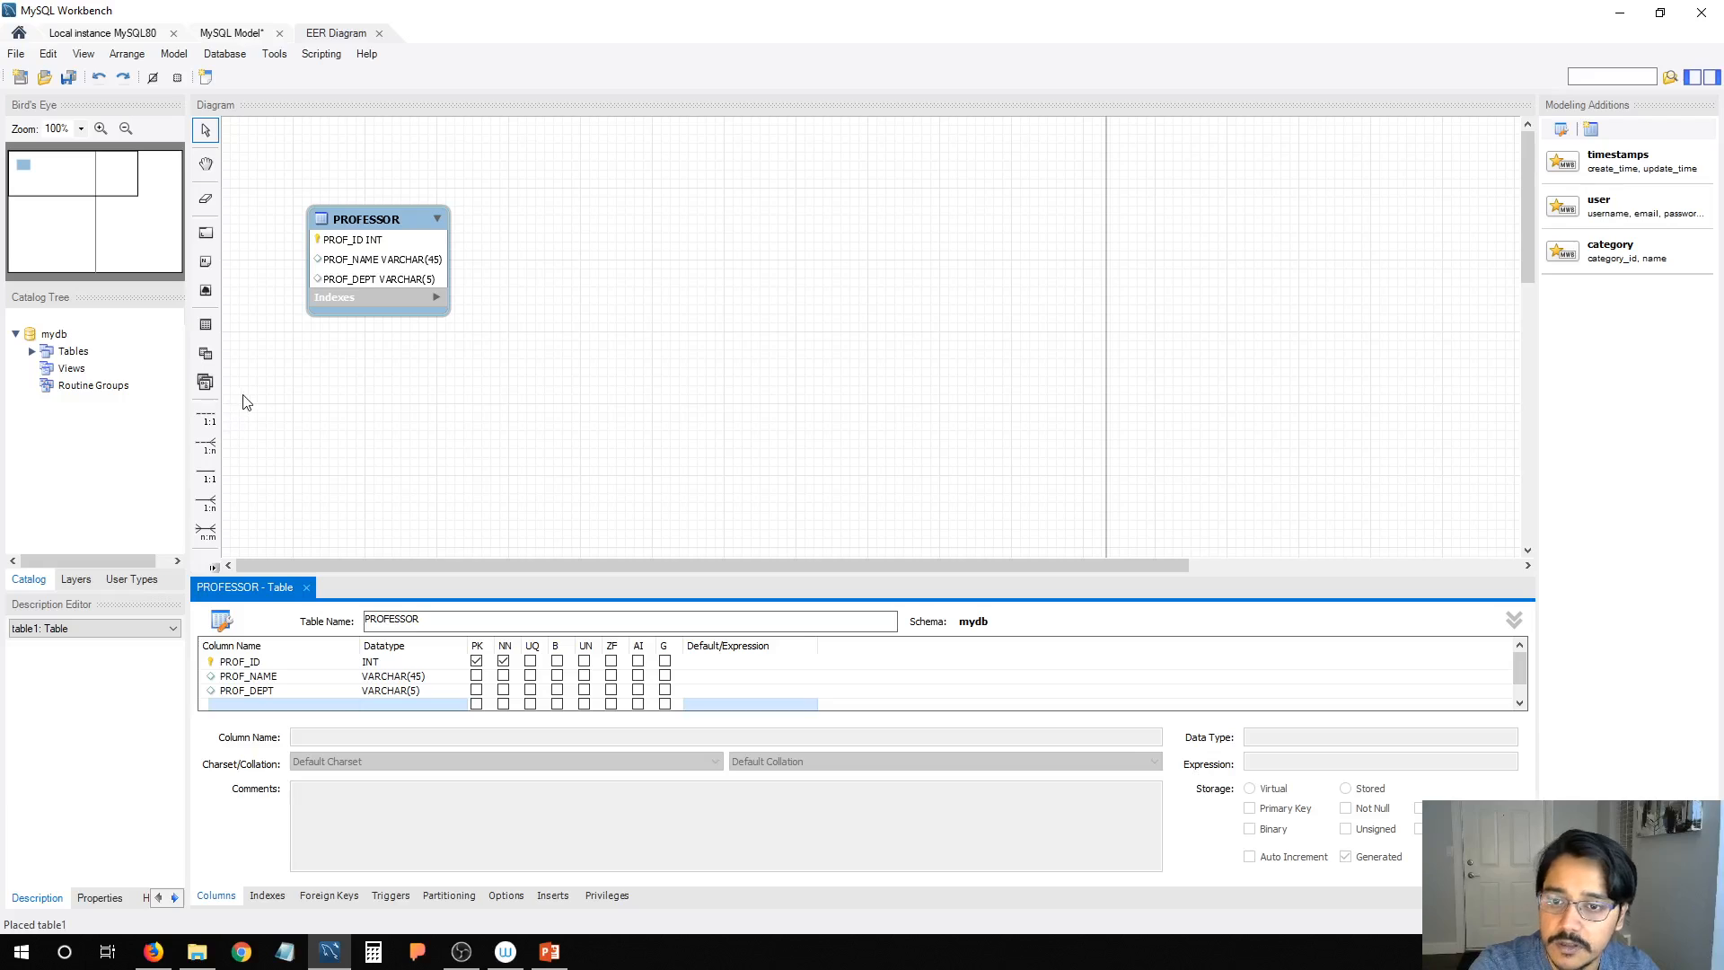
# Step: Place a second table on the canvas to the right of PROFESSOR and name it STUDENT
pyautogui.click(206, 324)
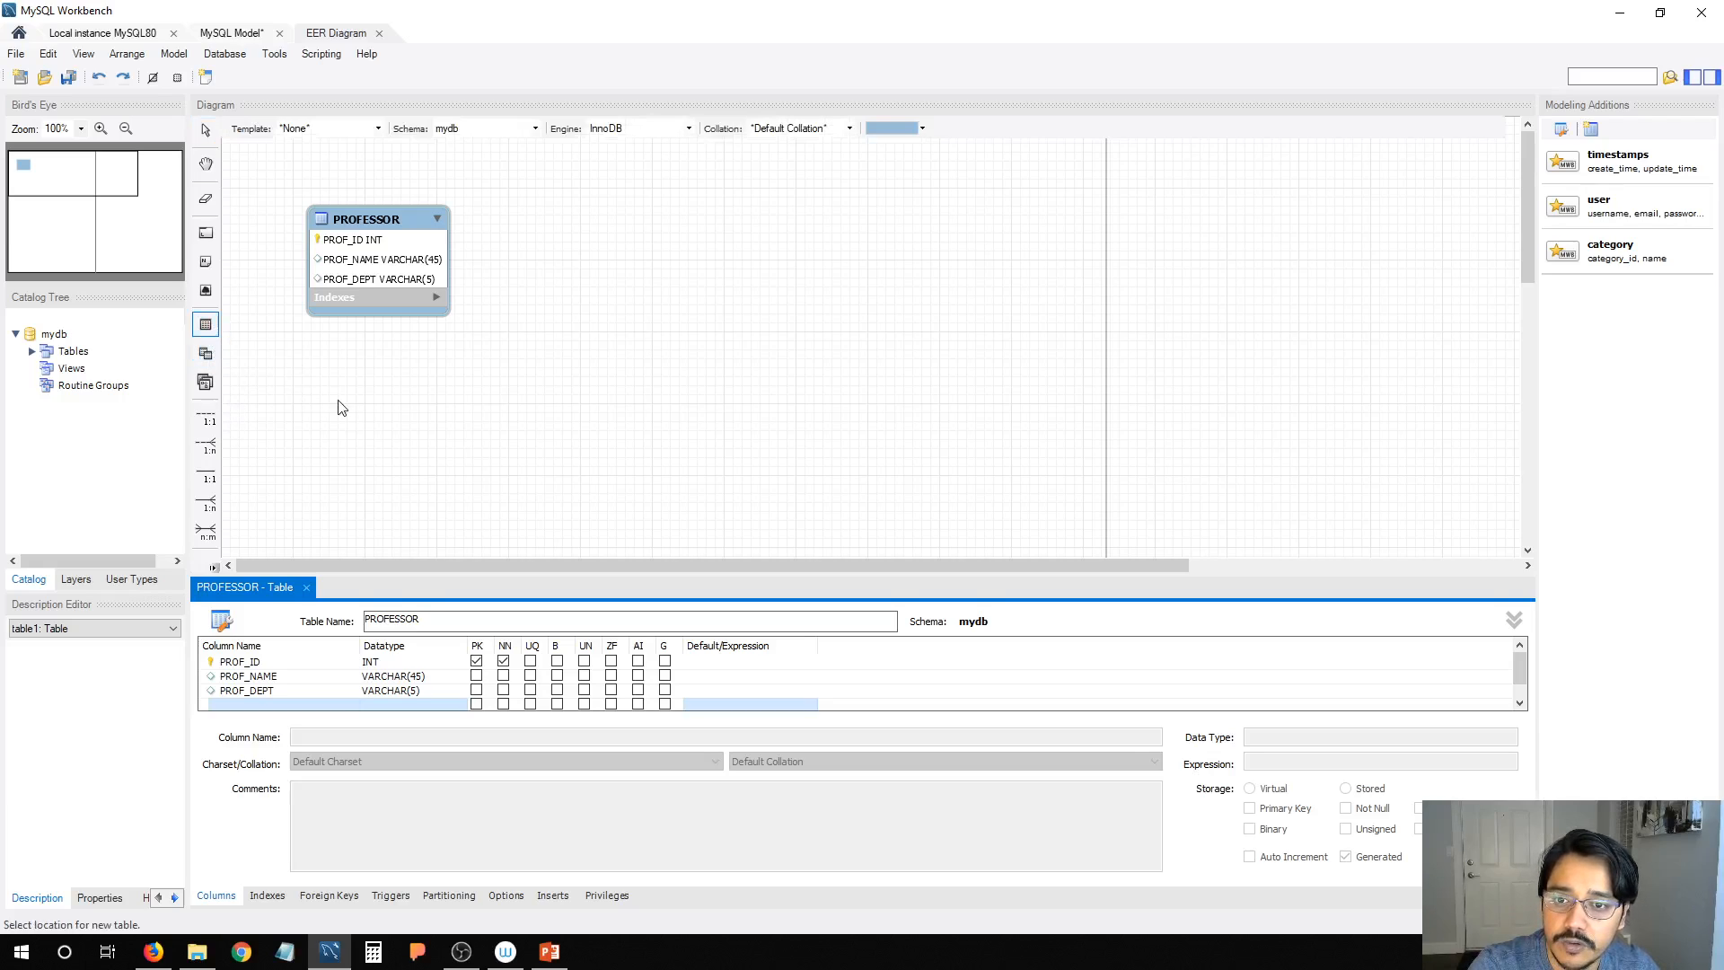
pyautogui.click(610, 277)
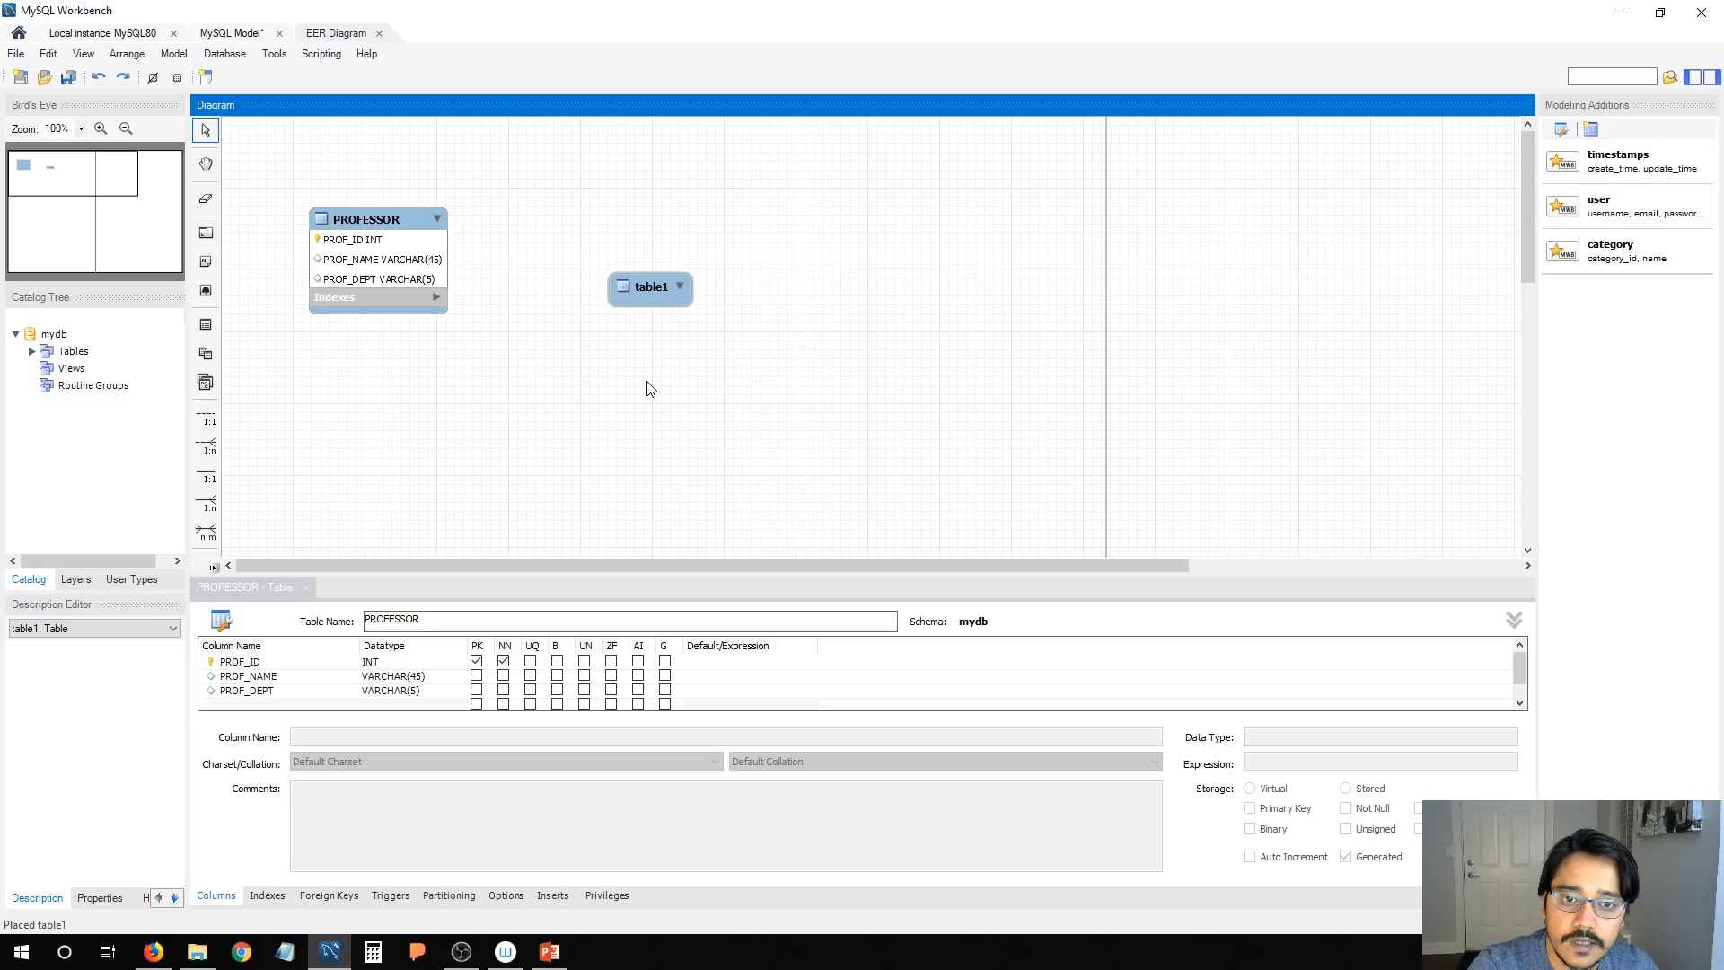
pyautogui.doubleClick(649, 288)
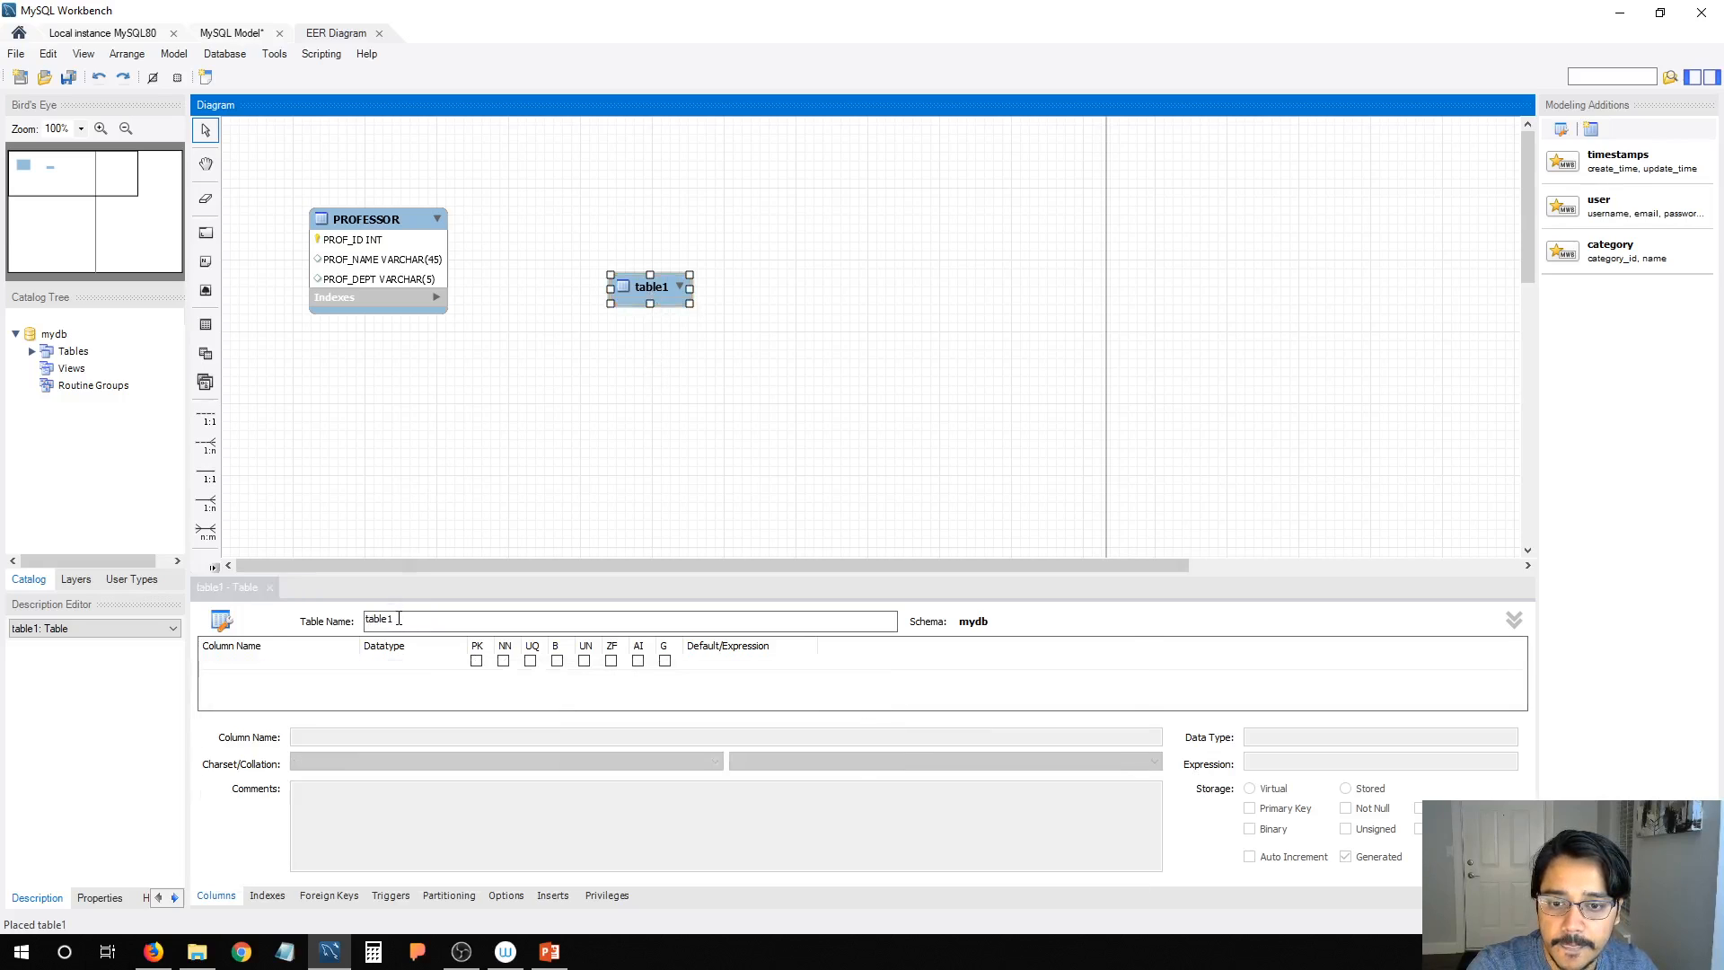
pyautogui.write('S')
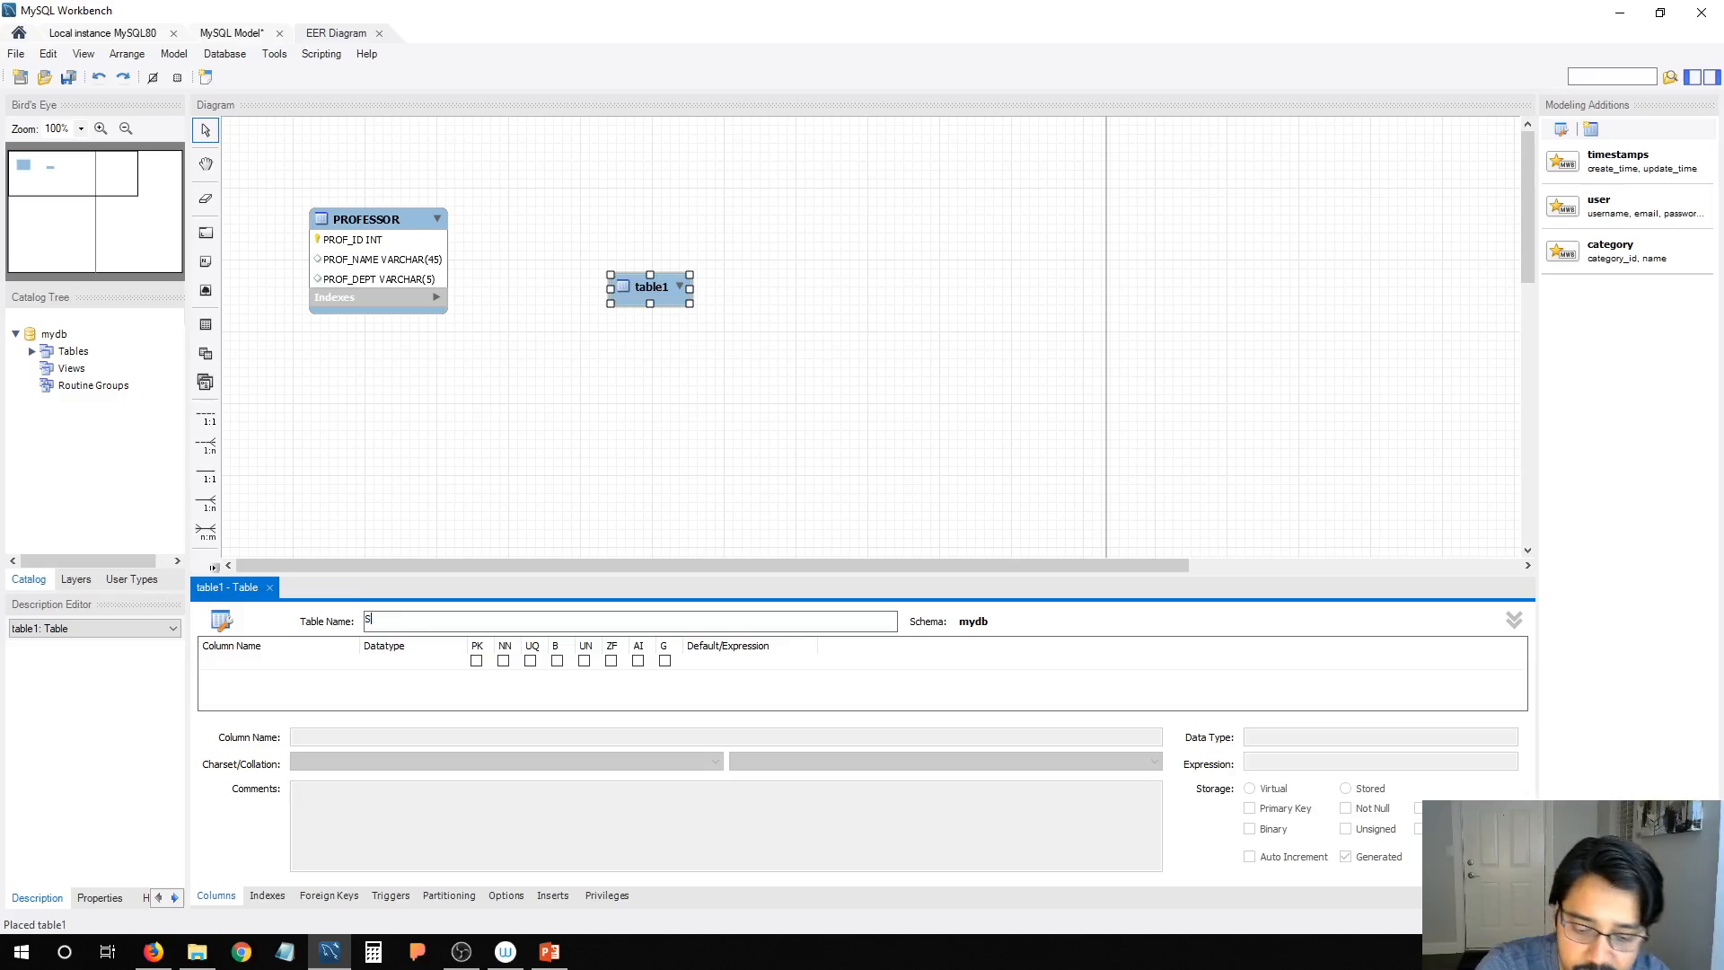
pyautogui.write('TUDENT')
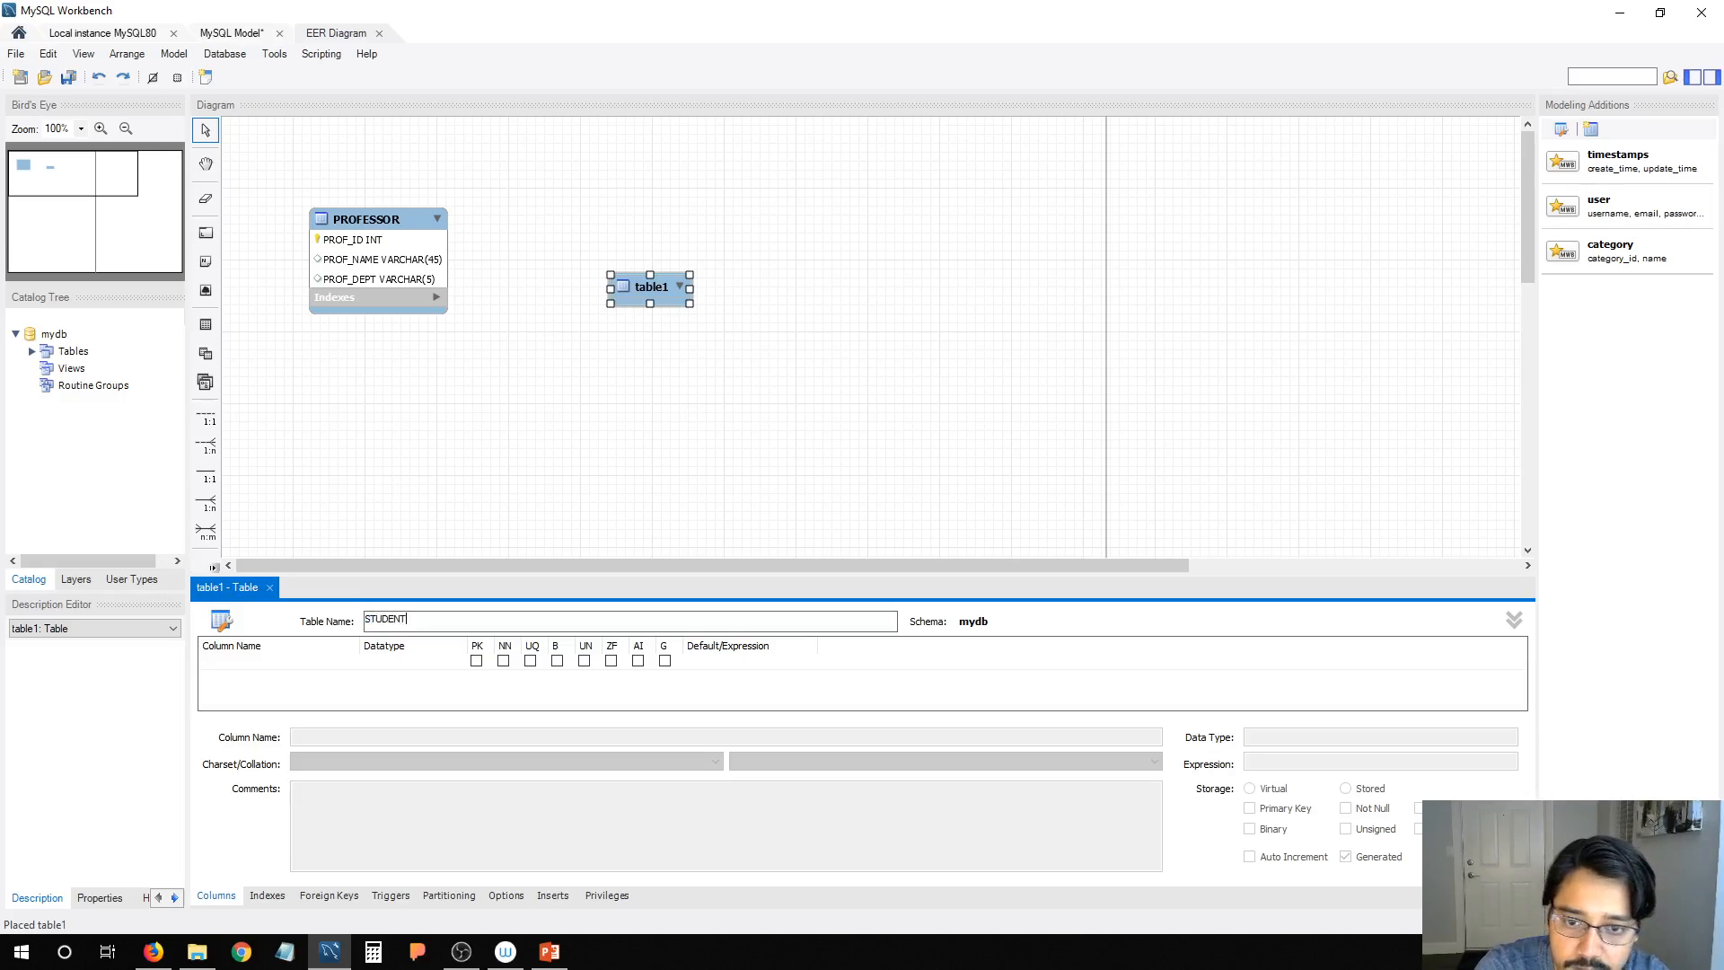
# Step: Add a STU_ID column to the STUDENT table as its primary key, keeping the default INT datatype
pyautogui.doubleClick(280, 661)
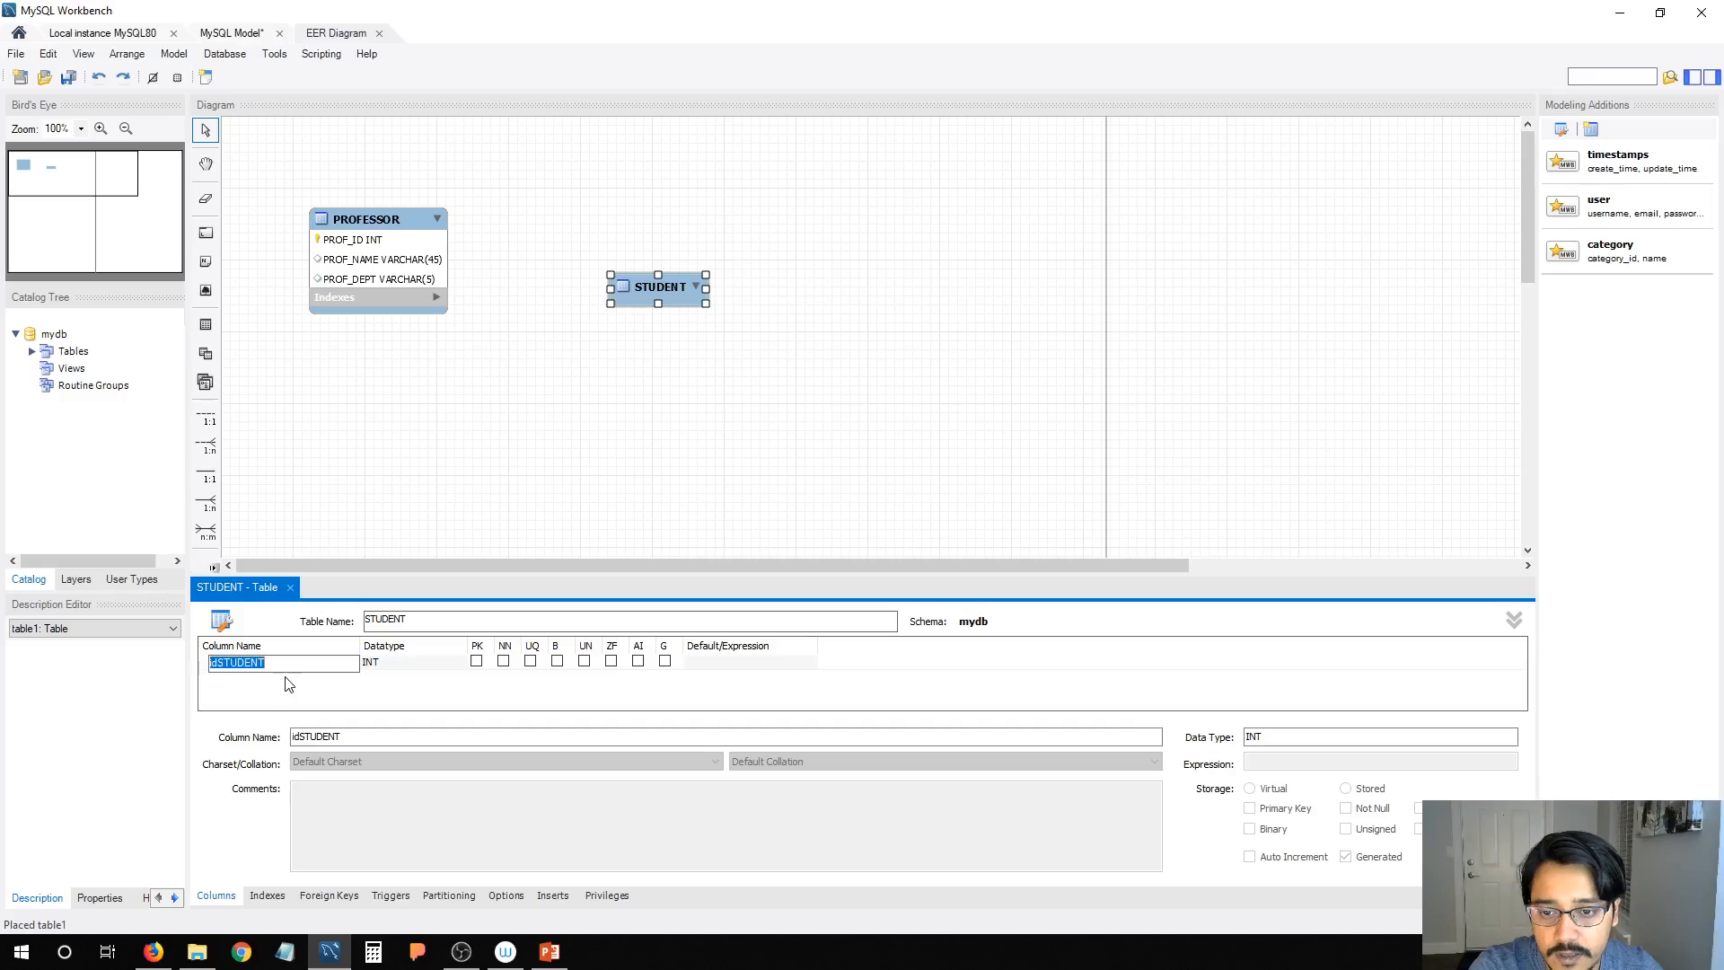
pyautogui.write('STUY')
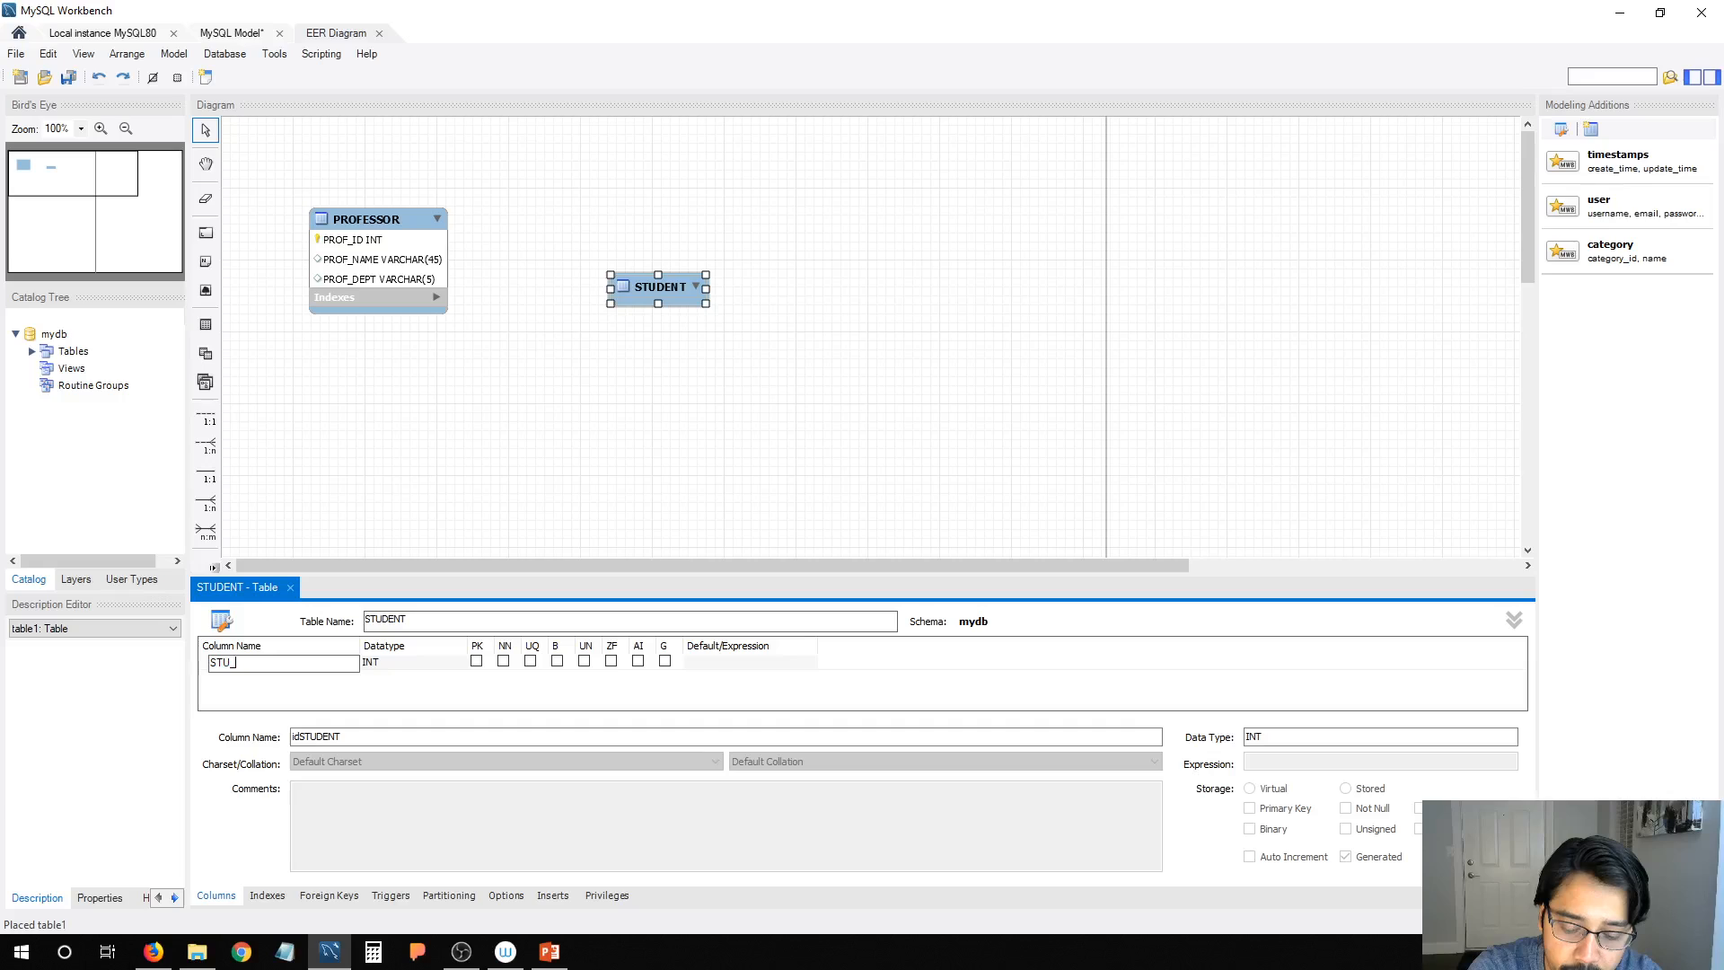
pyautogui.write('ID')
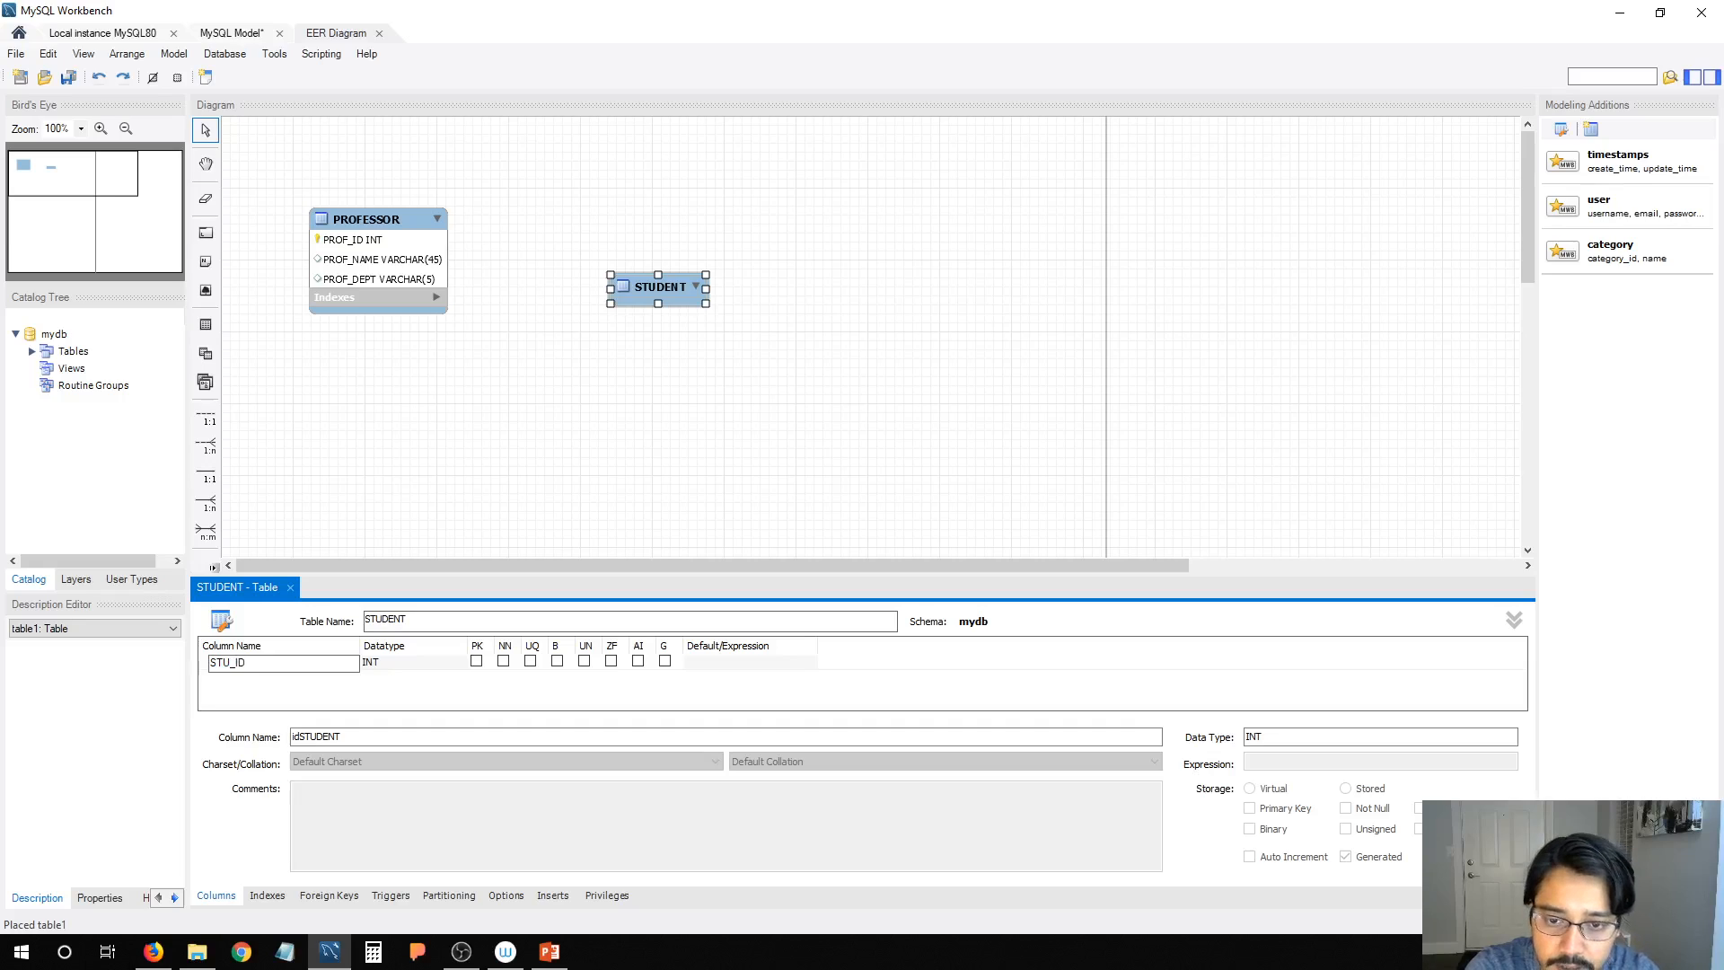
pyautogui.click(476, 671)
pyautogui.click(477, 662)
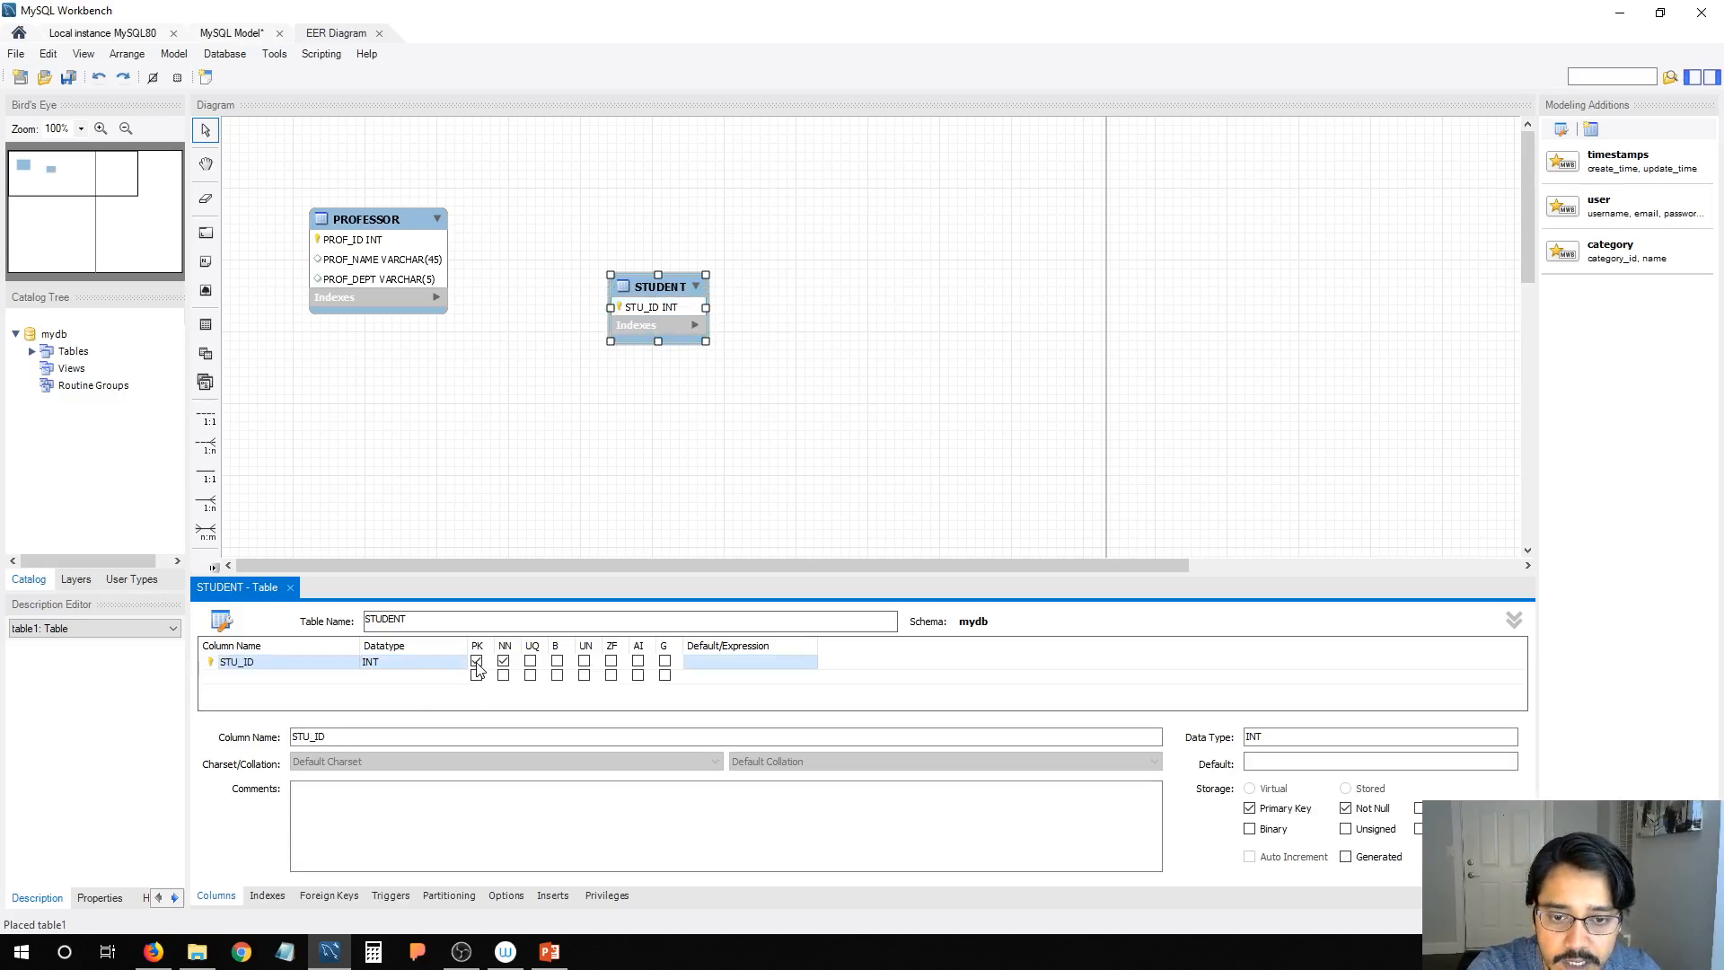
# Step: Add a not-null STU_NAME column to the STUDENT table, keeping the default VARCHAR(45) datatype
pyautogui.click(259, 680)
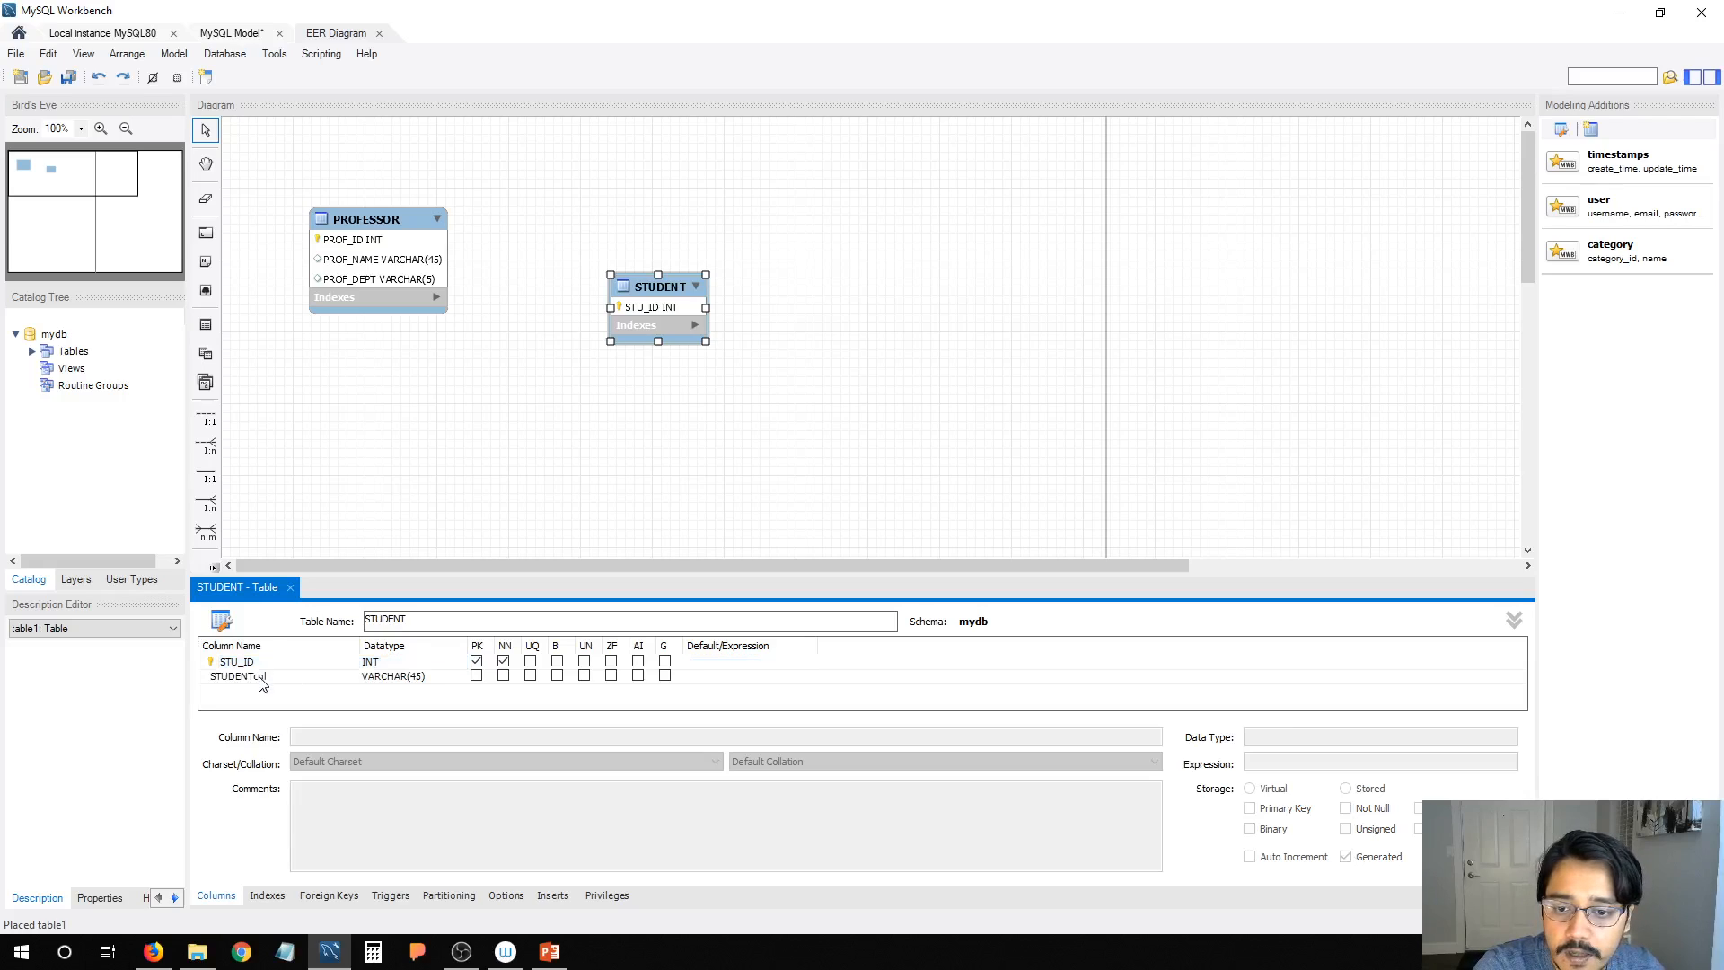
pyautogui.write('STUDE')
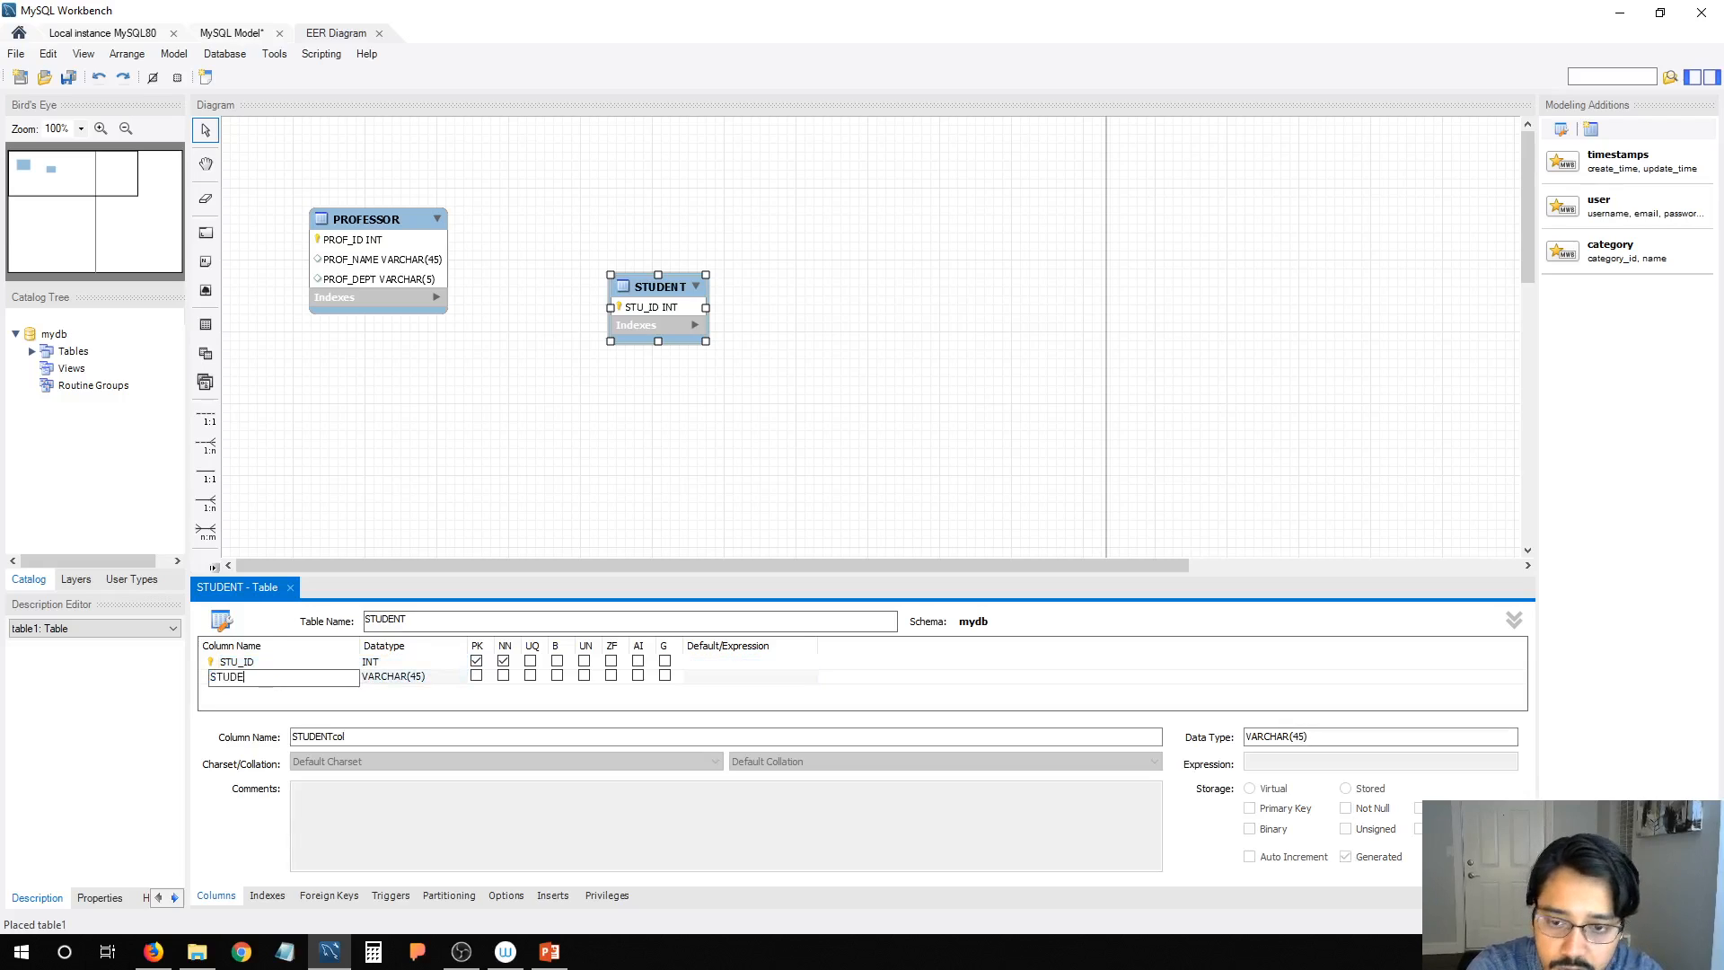
pyautogui.press('BackSpace')
pyautogui.press('BackSpace')
pyautogui.write('_NAME')
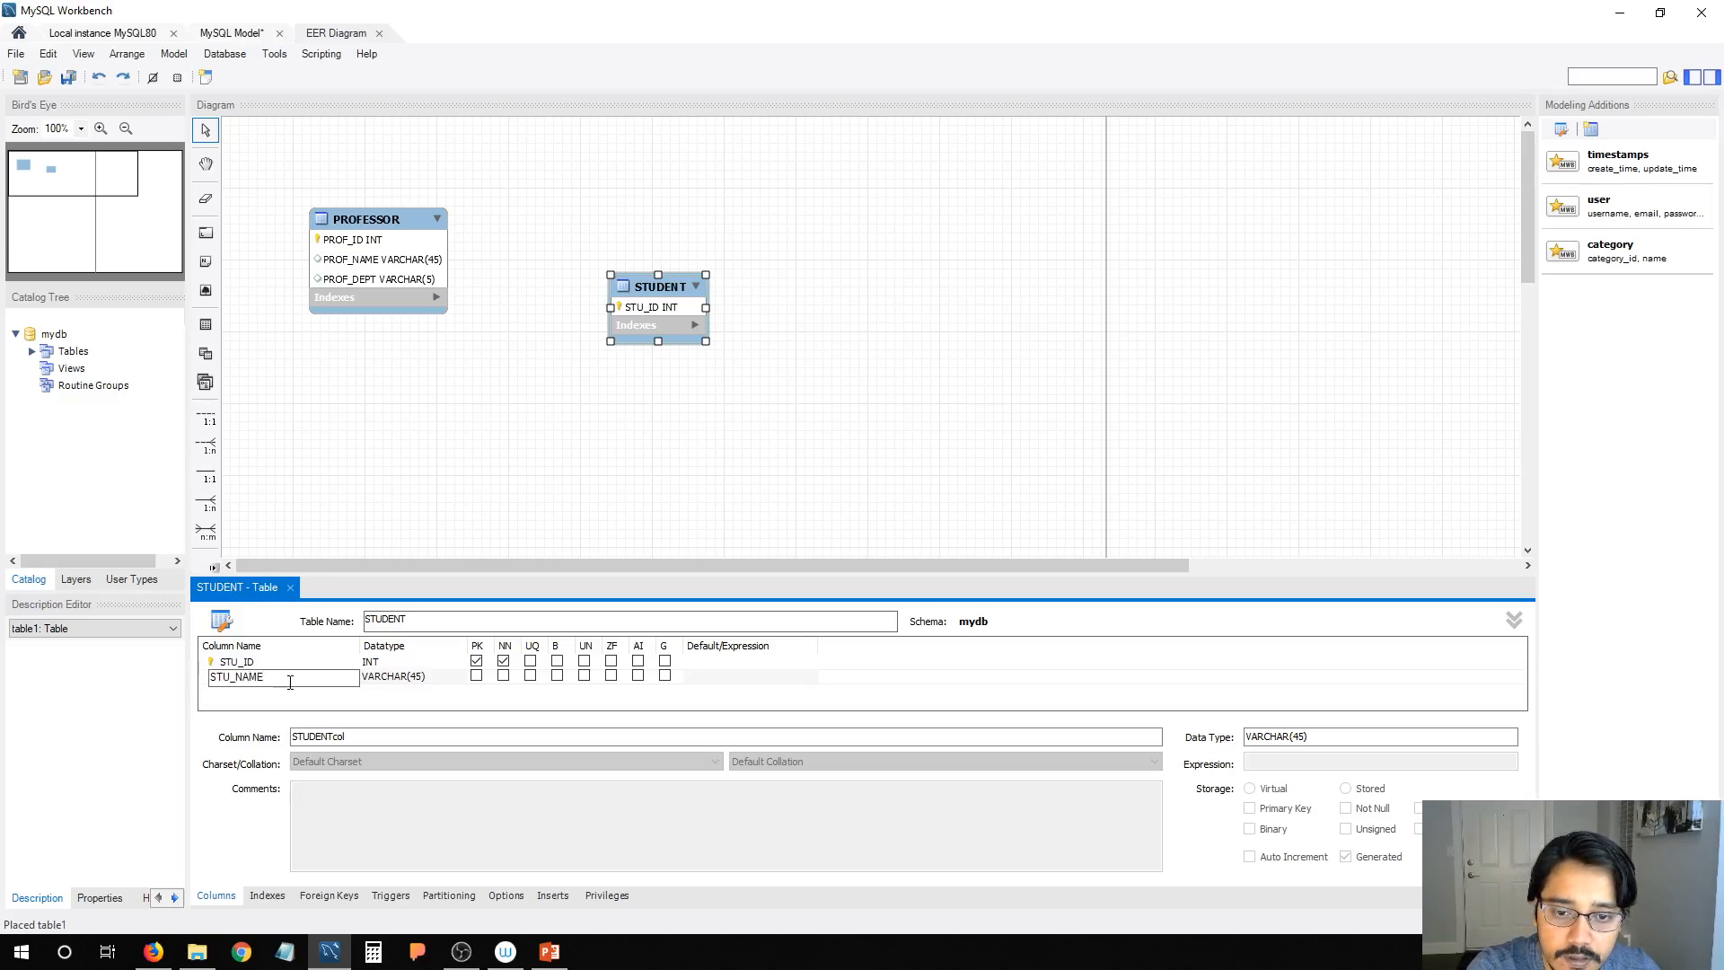
pyautogui.click(504, 676)
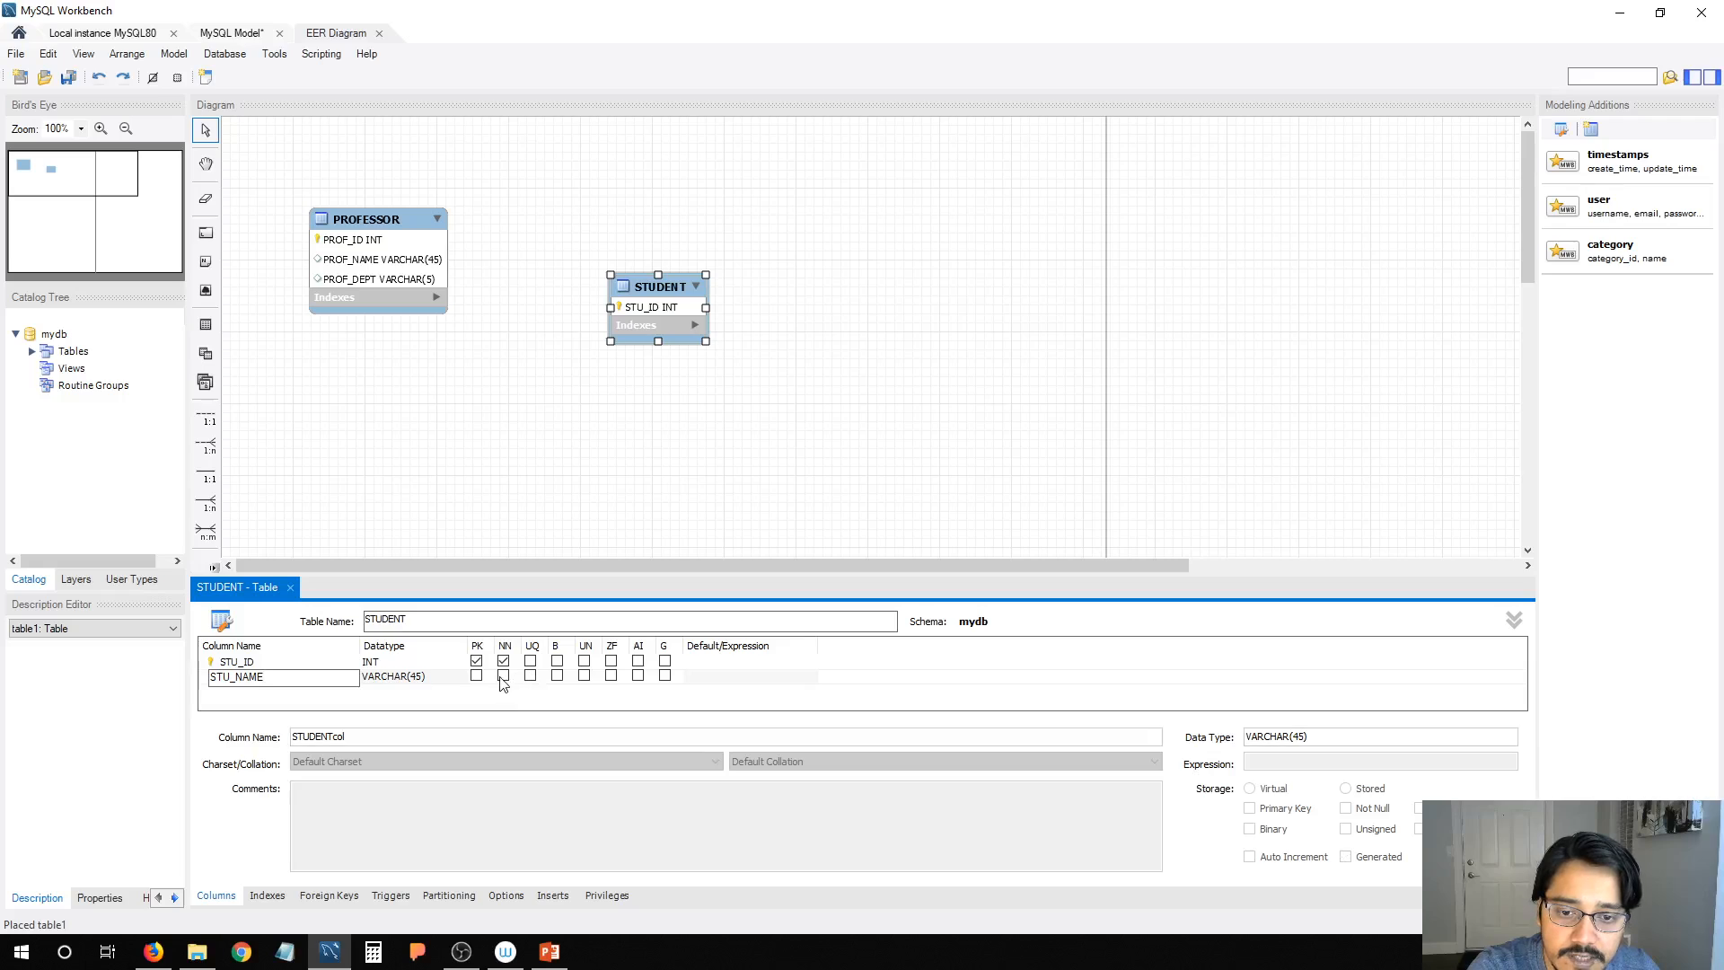
# Step: Add a third column named STU_DEPT to the STUDENT table as not null, keeping the default VARCHAR(45) datatype
pyautogui.doubleClick(270, 691)
pyautogui.write('STU_')
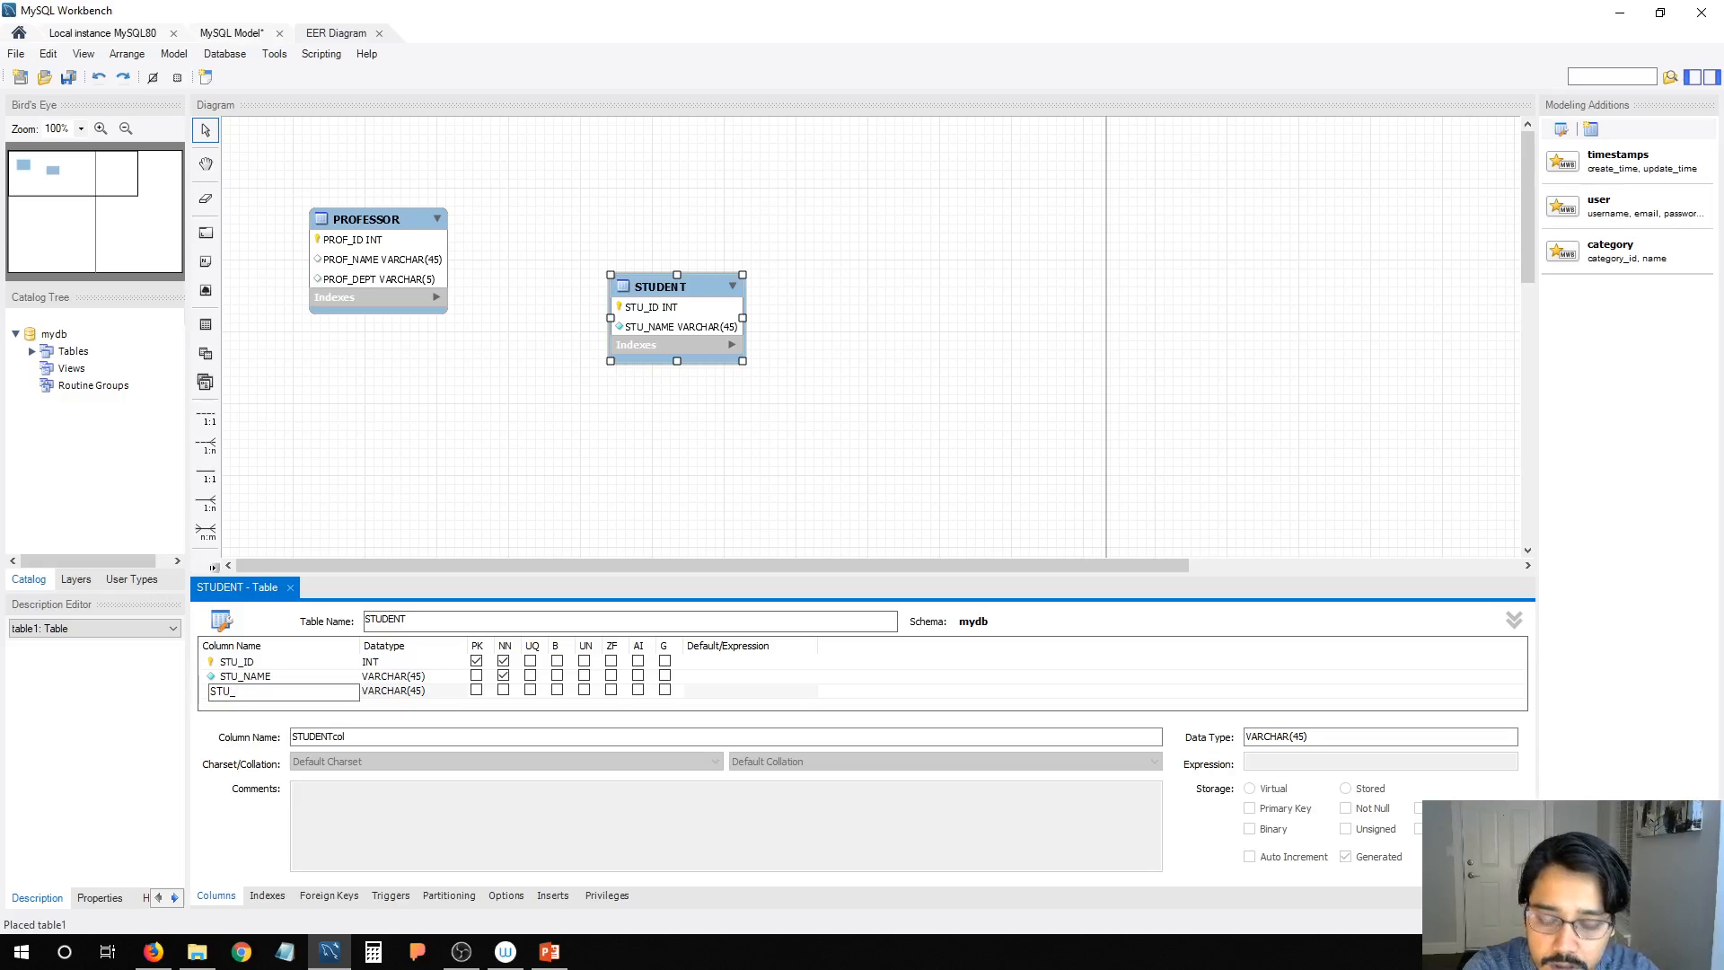
pyautogui.write('DEPT')
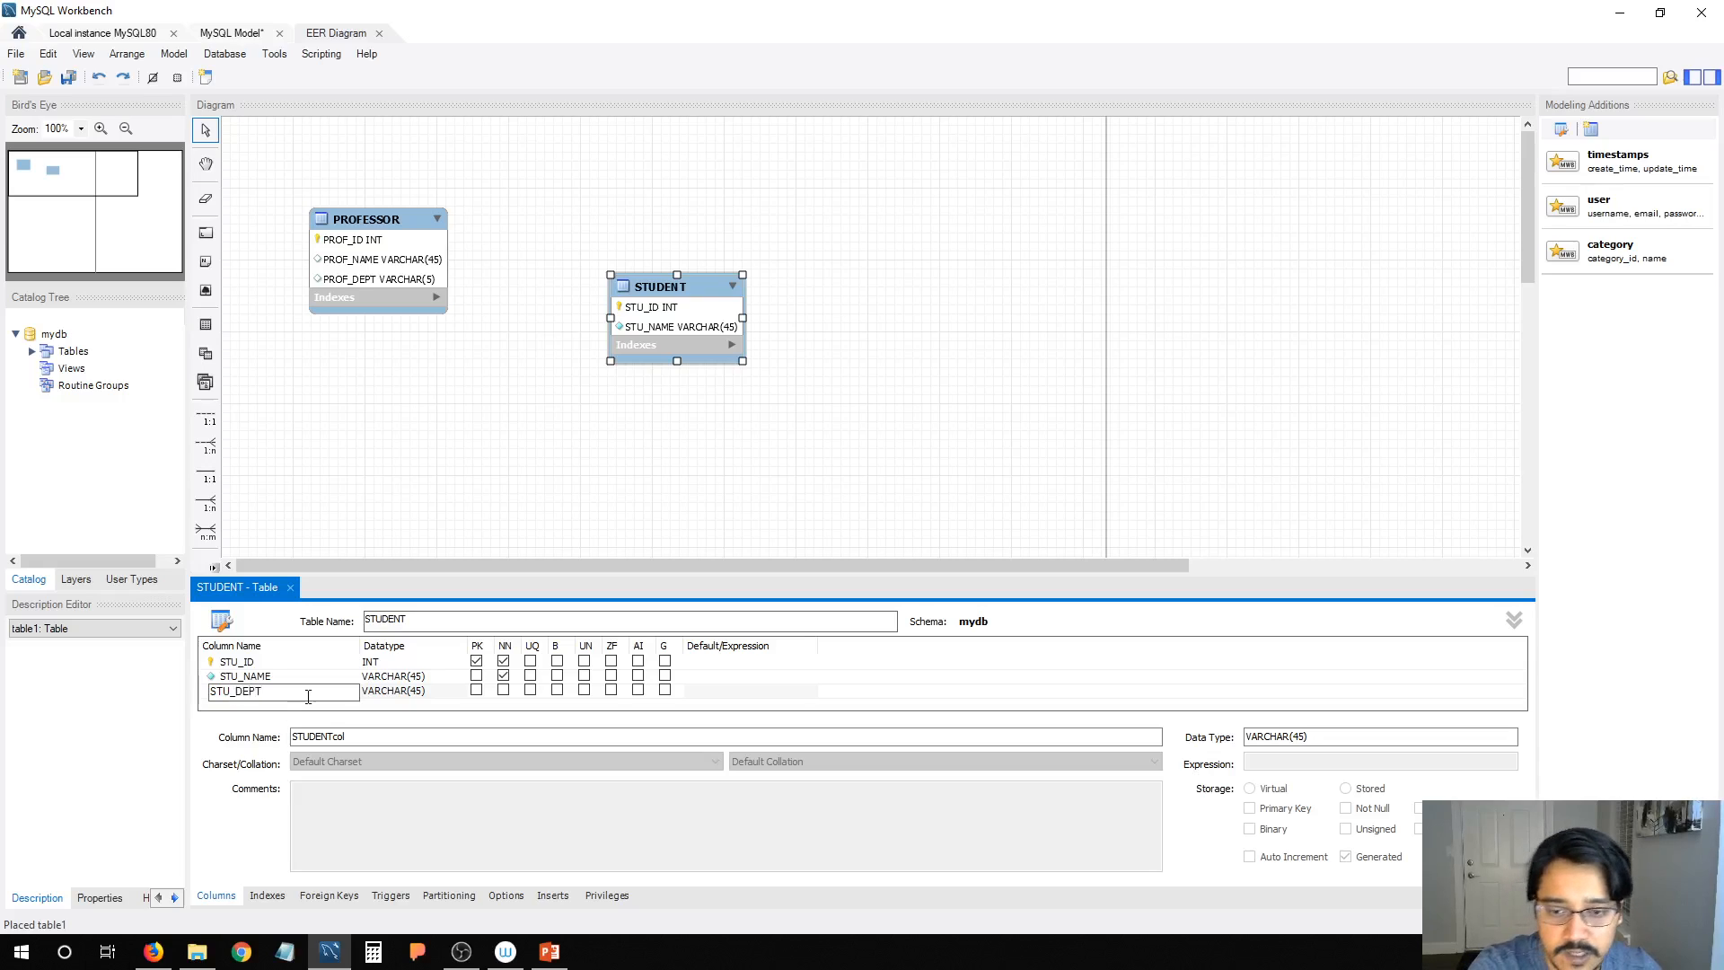
pyautogui.click(503, 689)
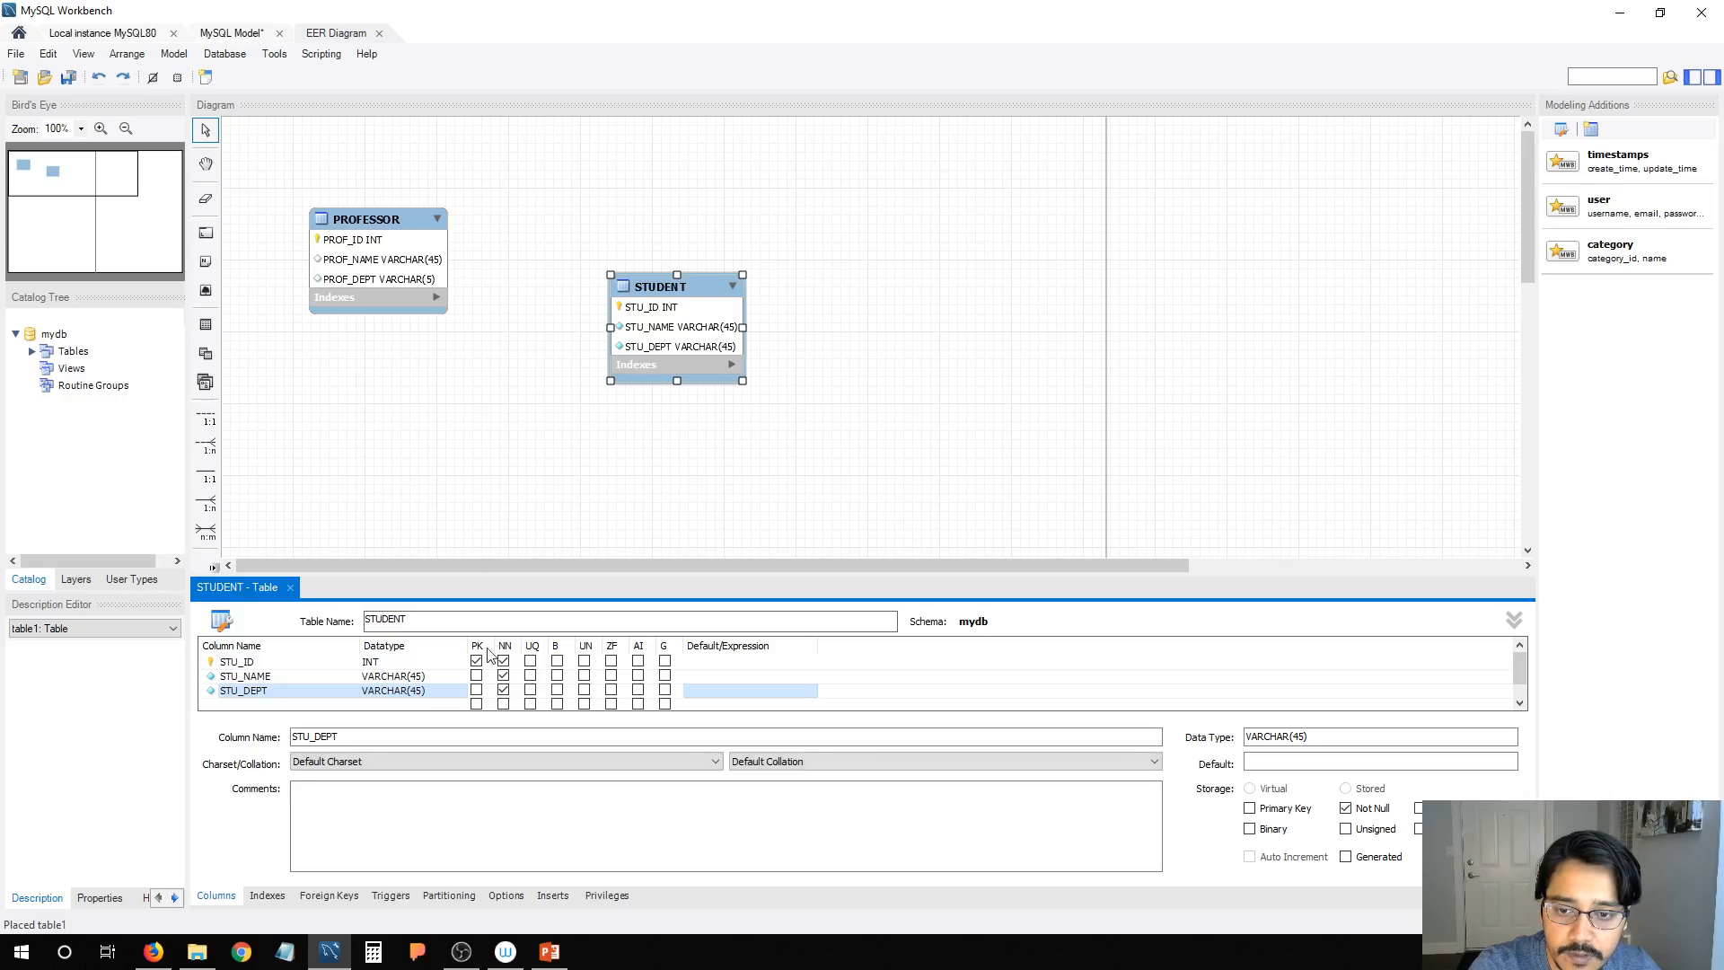
# Step: Set the PROF_NAME and PROF_DEPT columns of the PROFESSOR table to not null
pyautogui.click(382, 224)
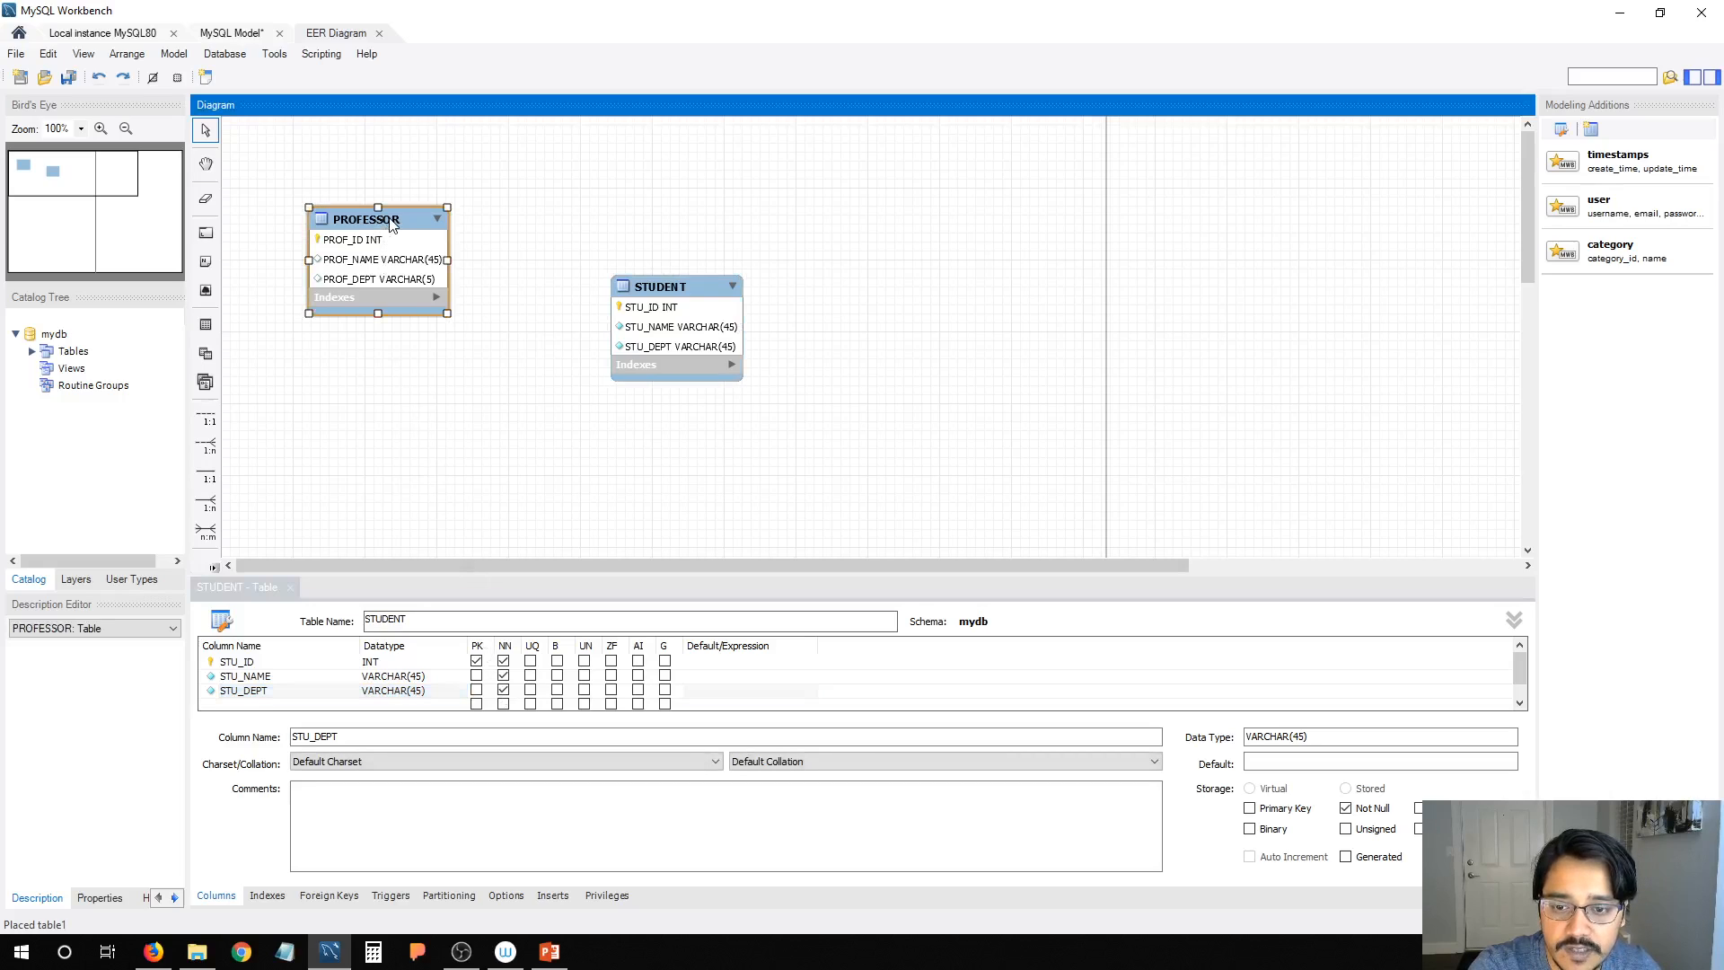
pyautogui.doubleClick(391, 225)
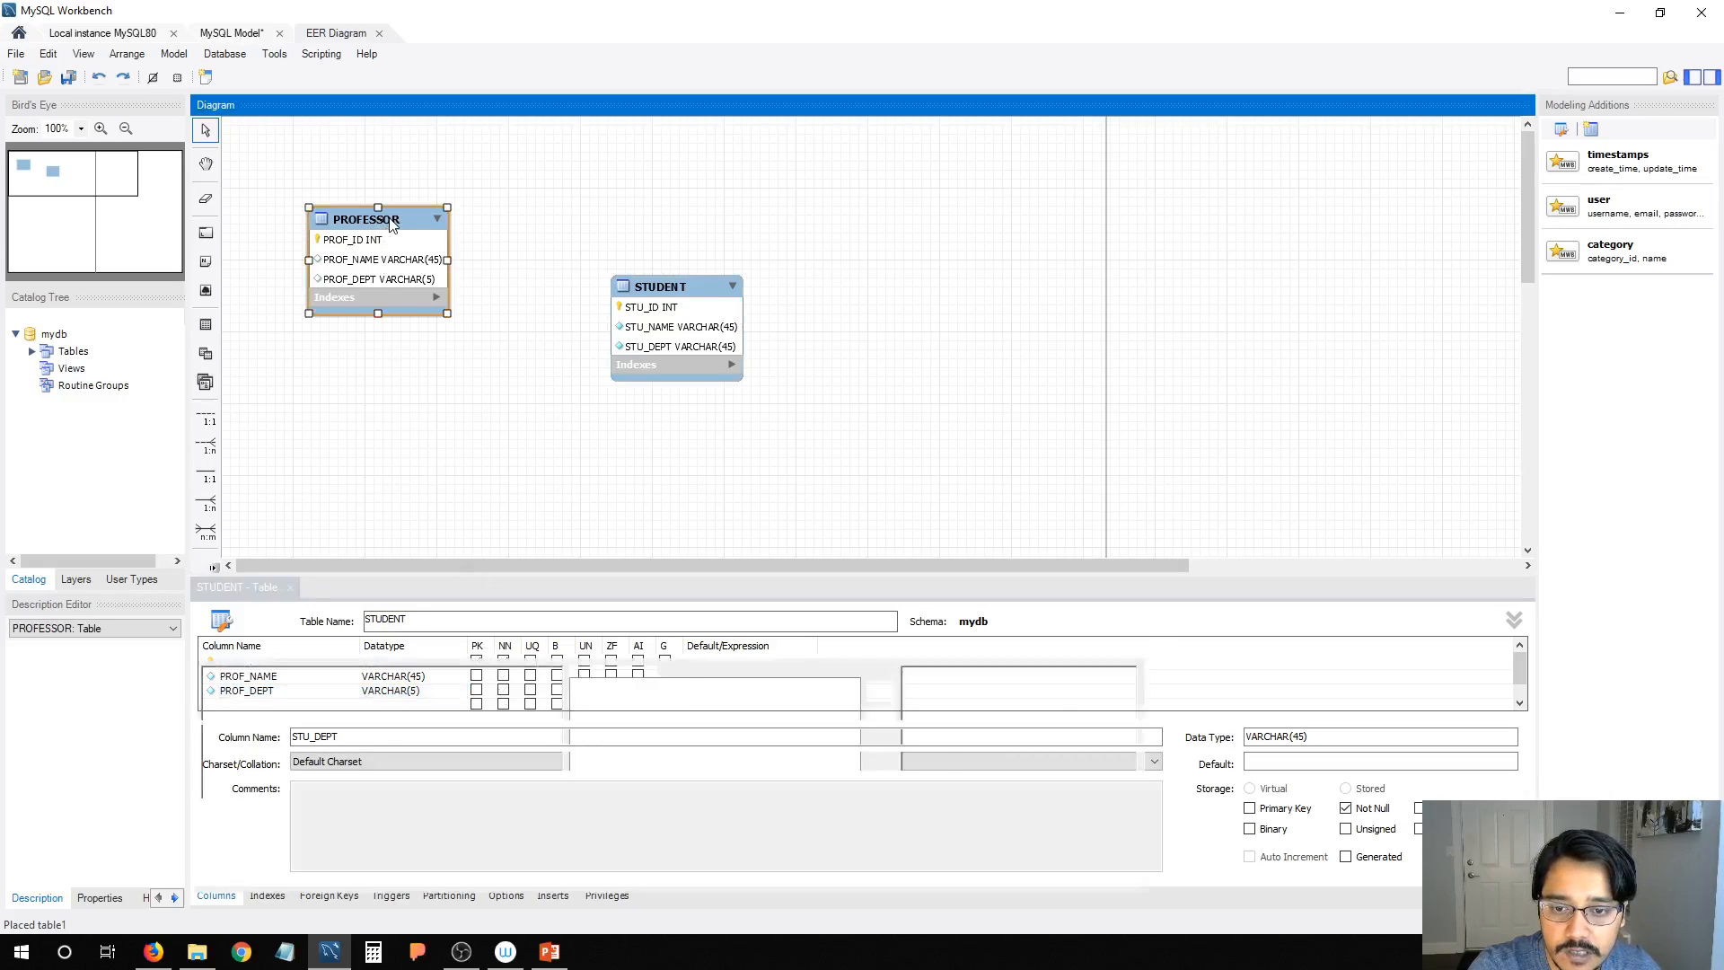
pyautogui.click(503, 675)
pyautogui.click(503, 689)
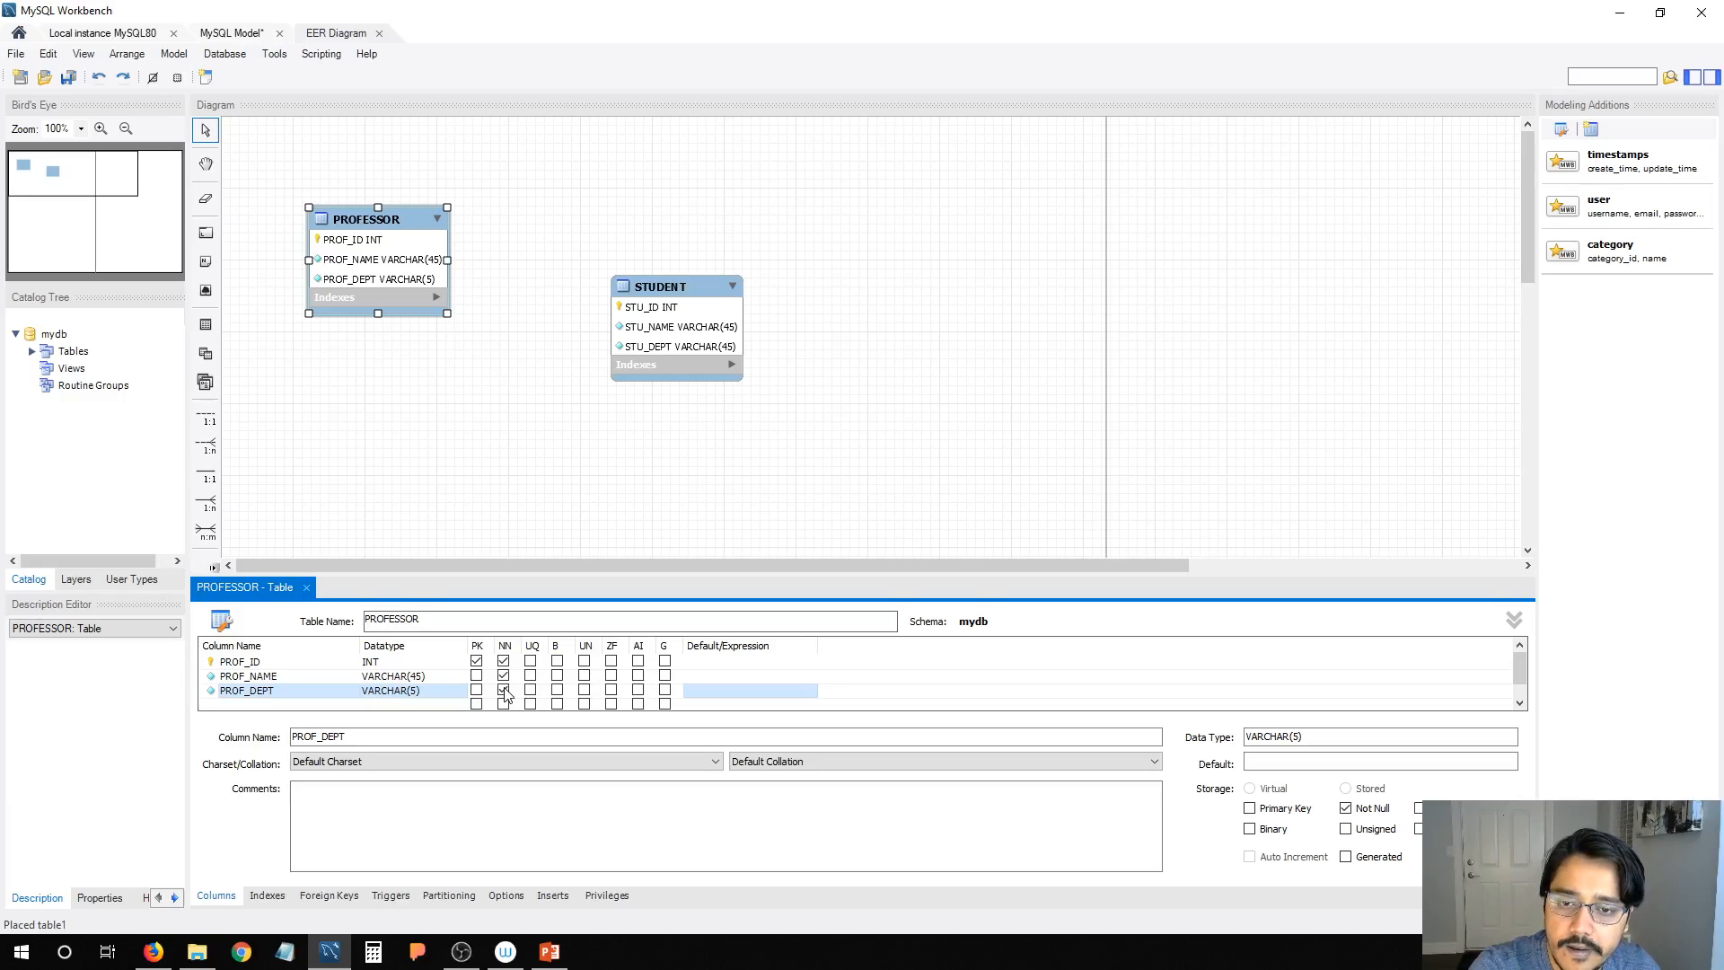
# Step: Arrange the PROFESSOR and STUDENT tables side by side at the same height, with a wide gap between them
pyautogui.click(674, 287)
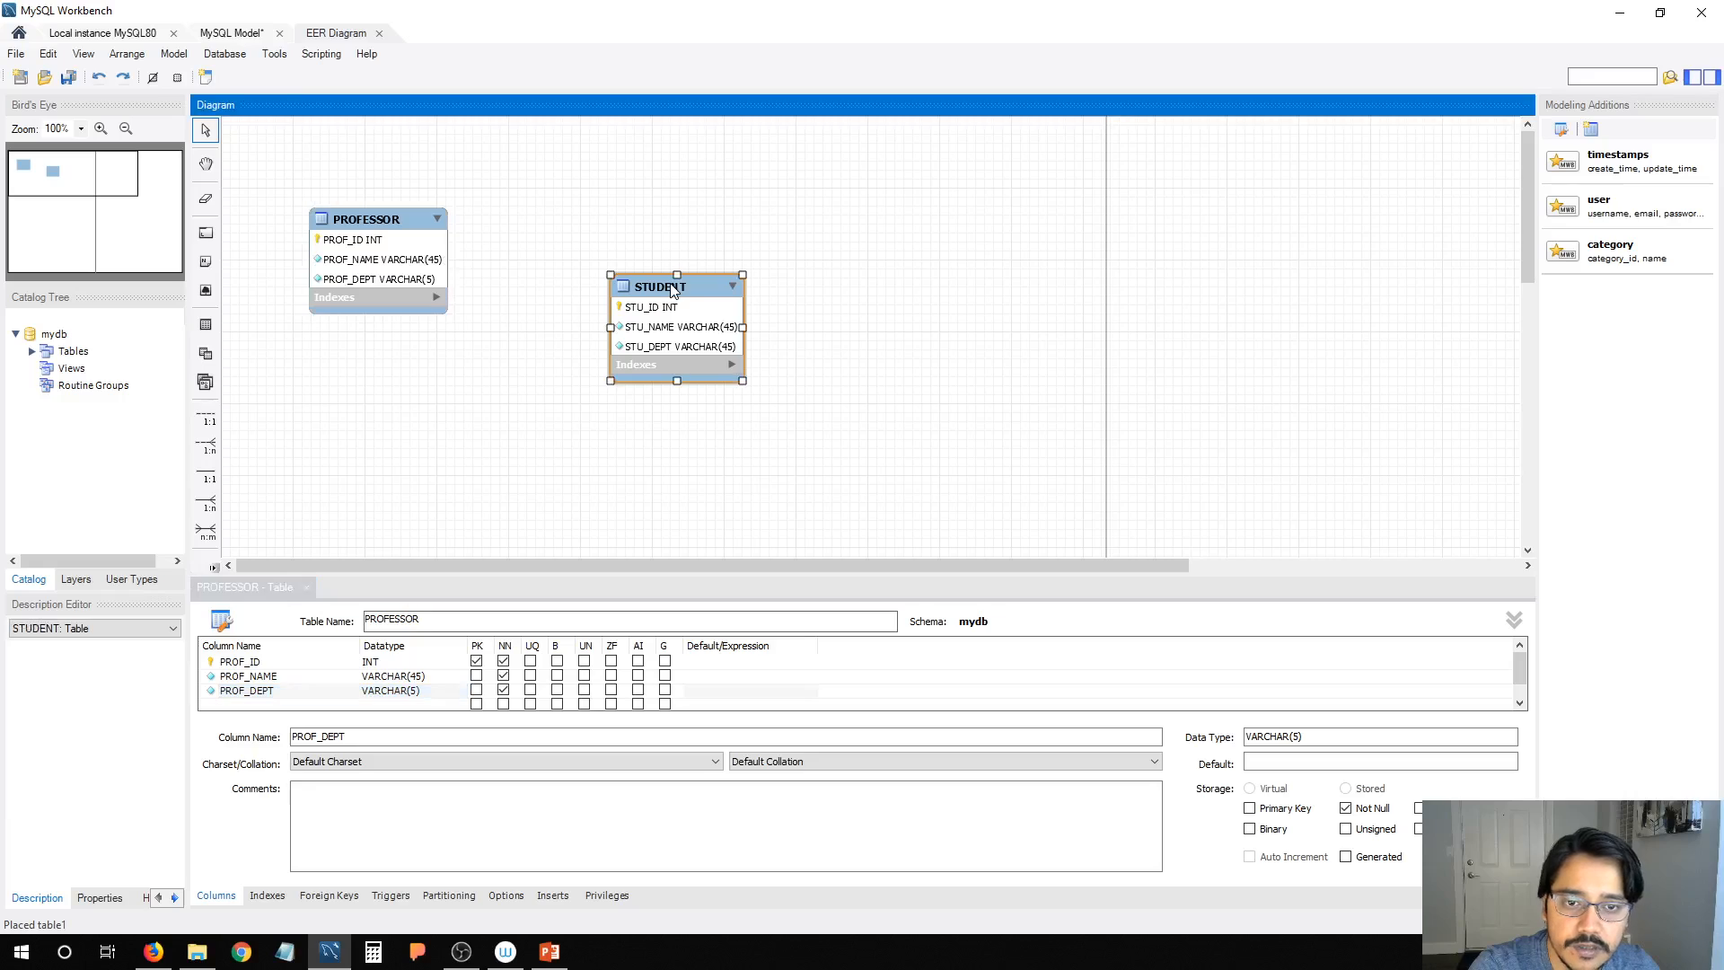
pyautogui.moveTo(671, 288); pyautogui.dragTo(757, 216)
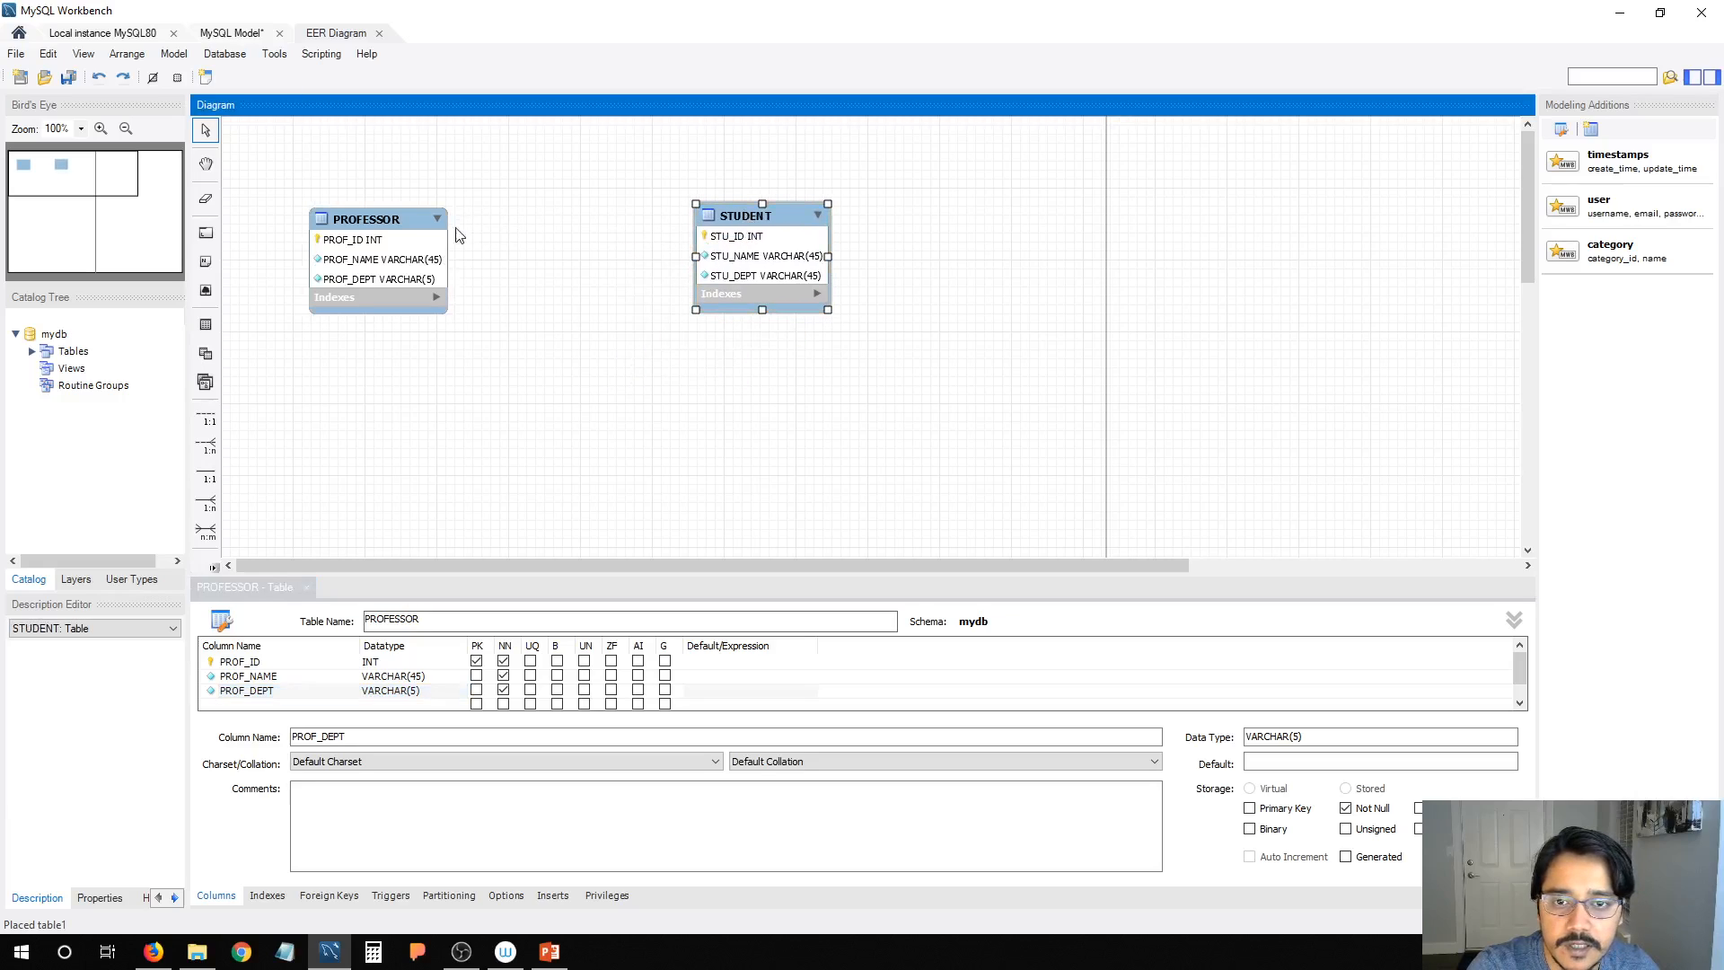
pyautogui.moveTo(404, 219); pyautogui.dragTo(435, 215)
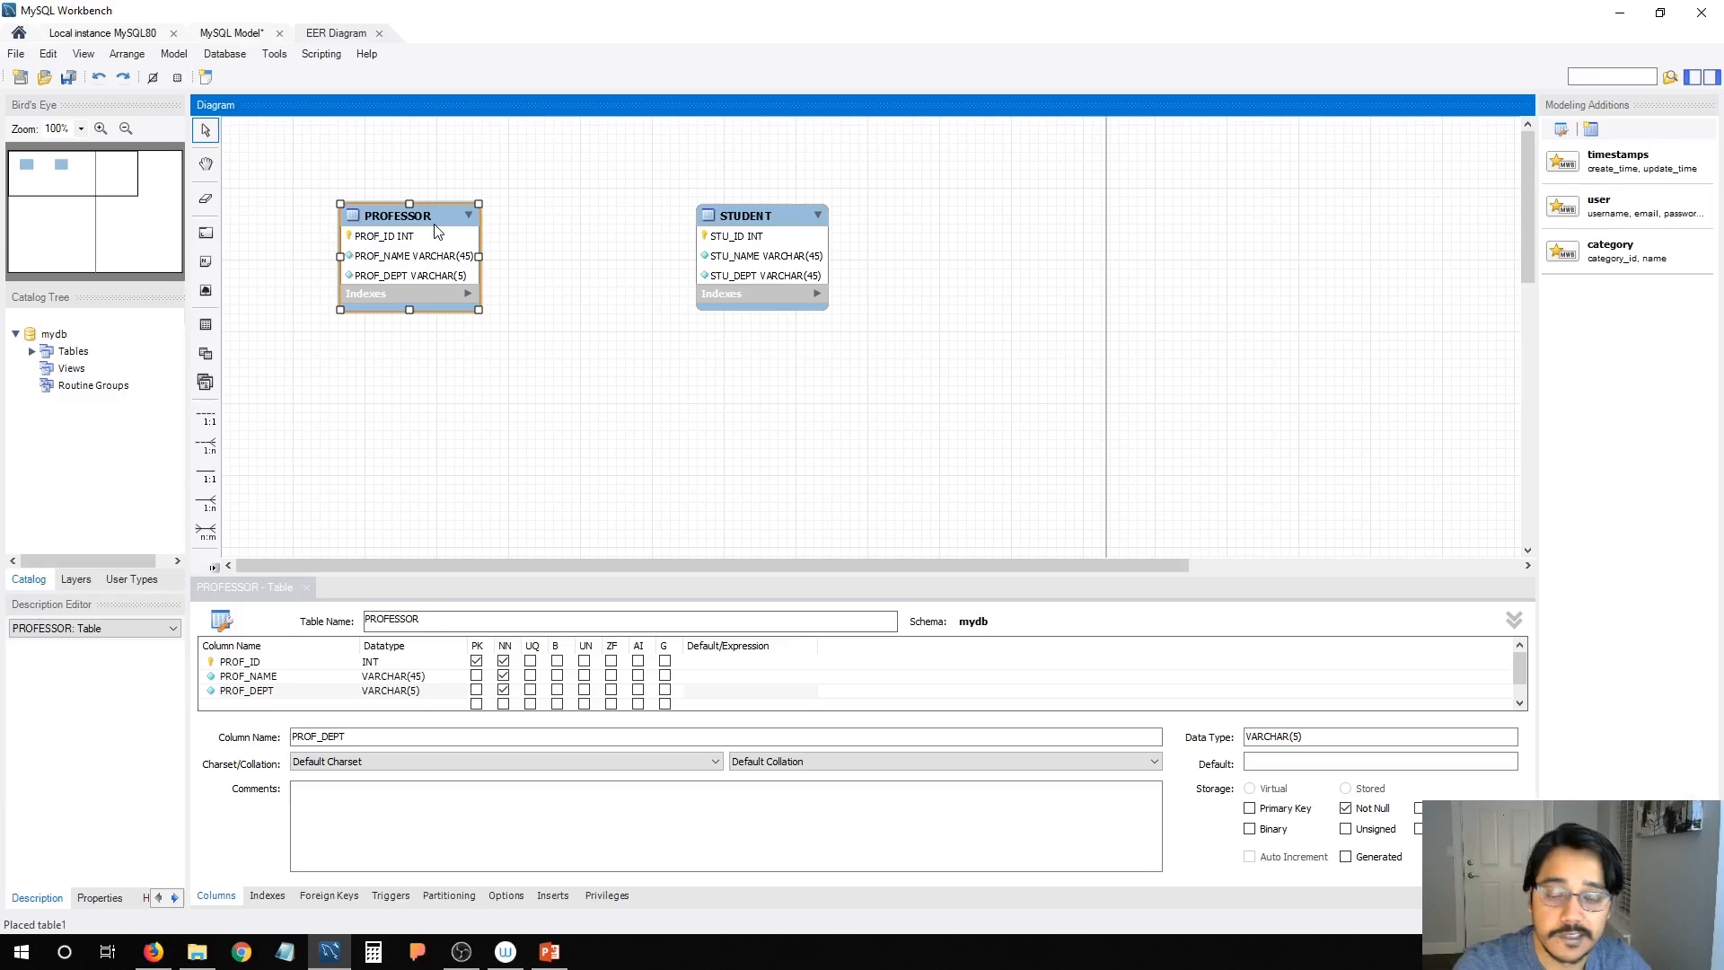
pyautogui.click(770, 213)
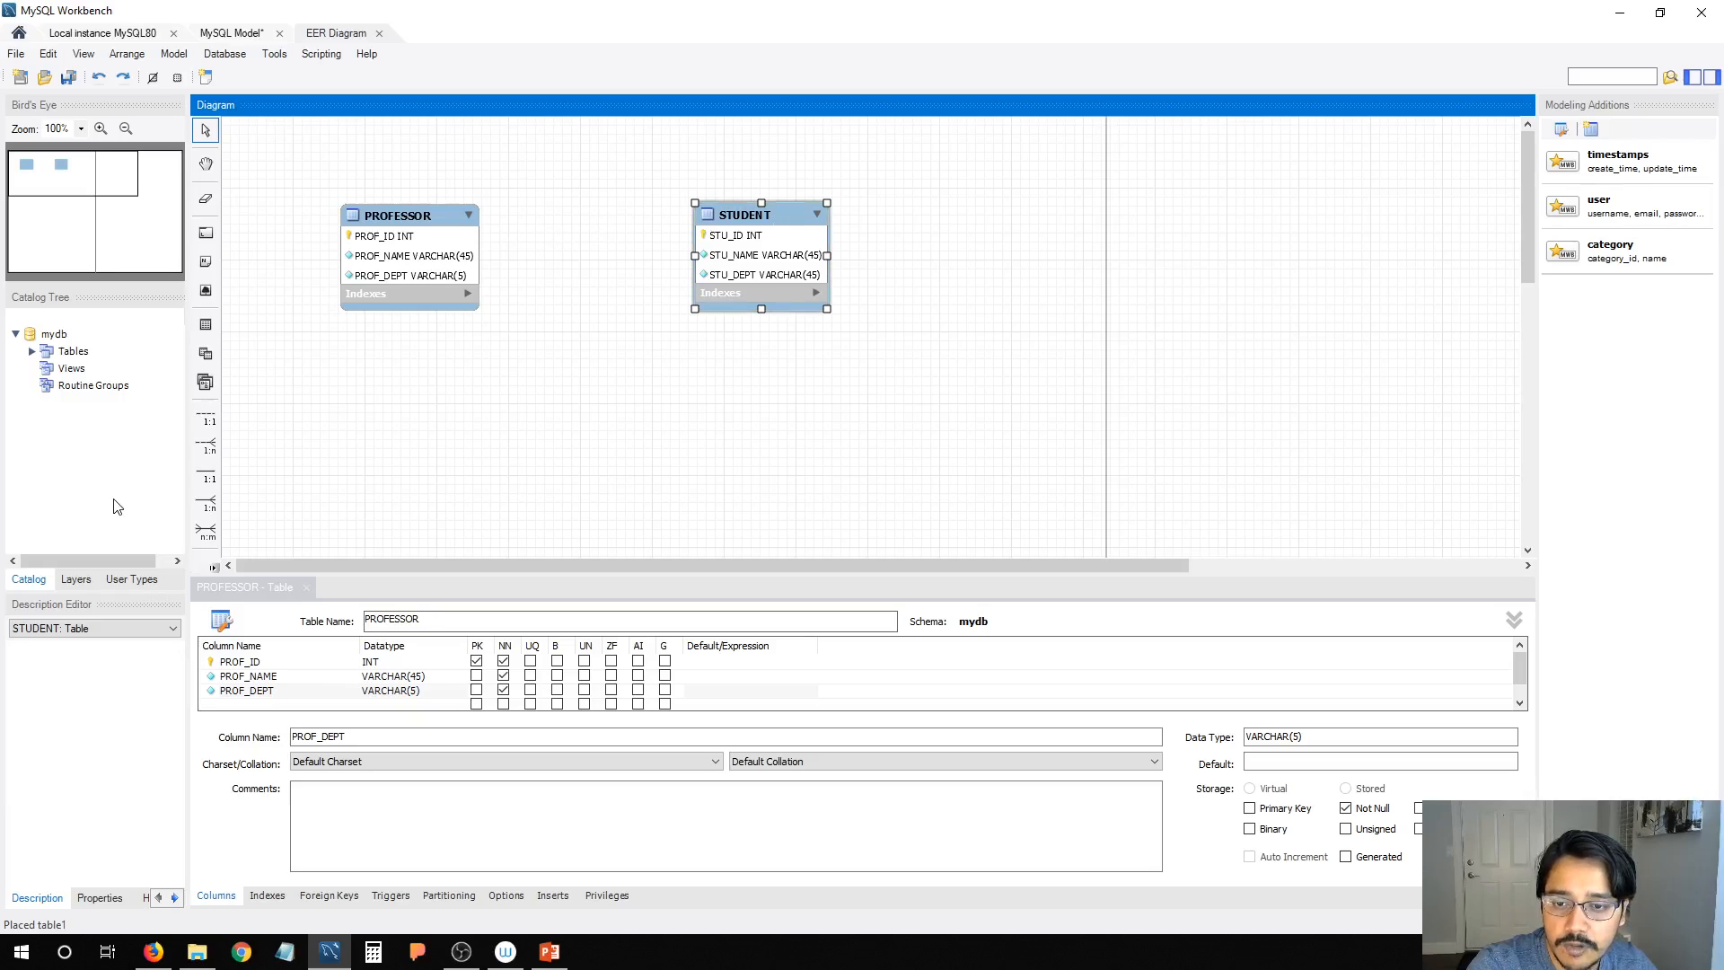
# Step: Create a non-identifying one-to-many relationship with STUDENT holding the foreign key to PROFESSOR, and nudge STUDENT so the connector runs straight
pyautogui.click(206, 444)
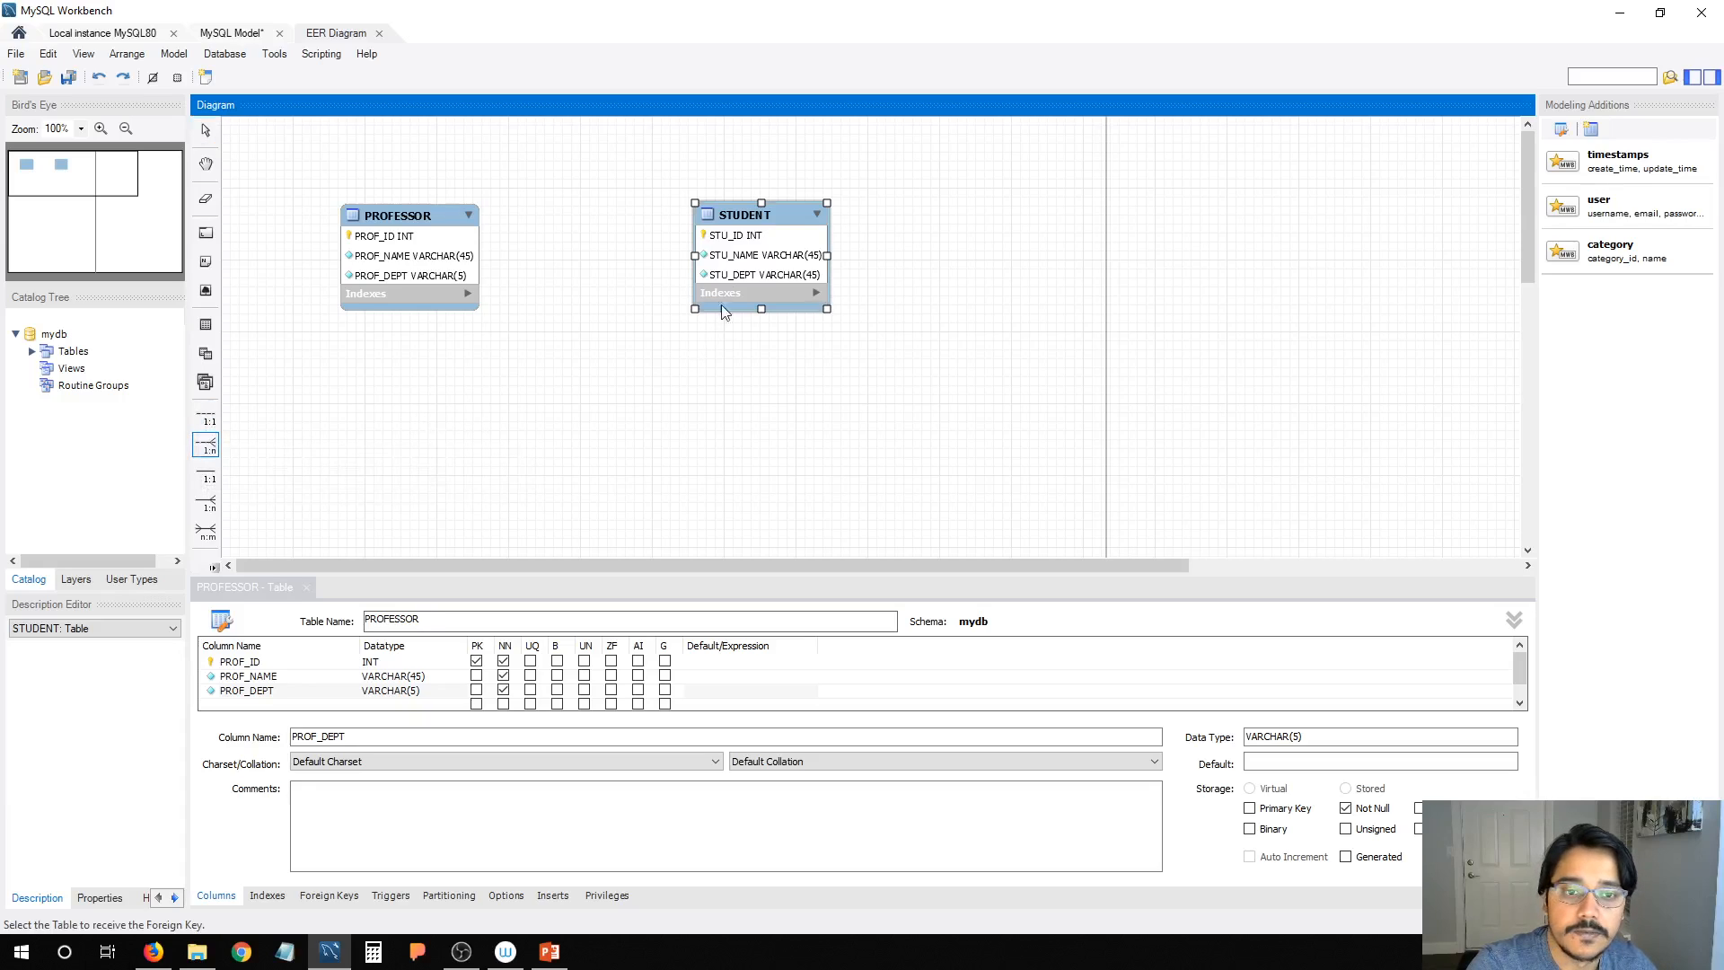
pyautogui.click(733, 223)
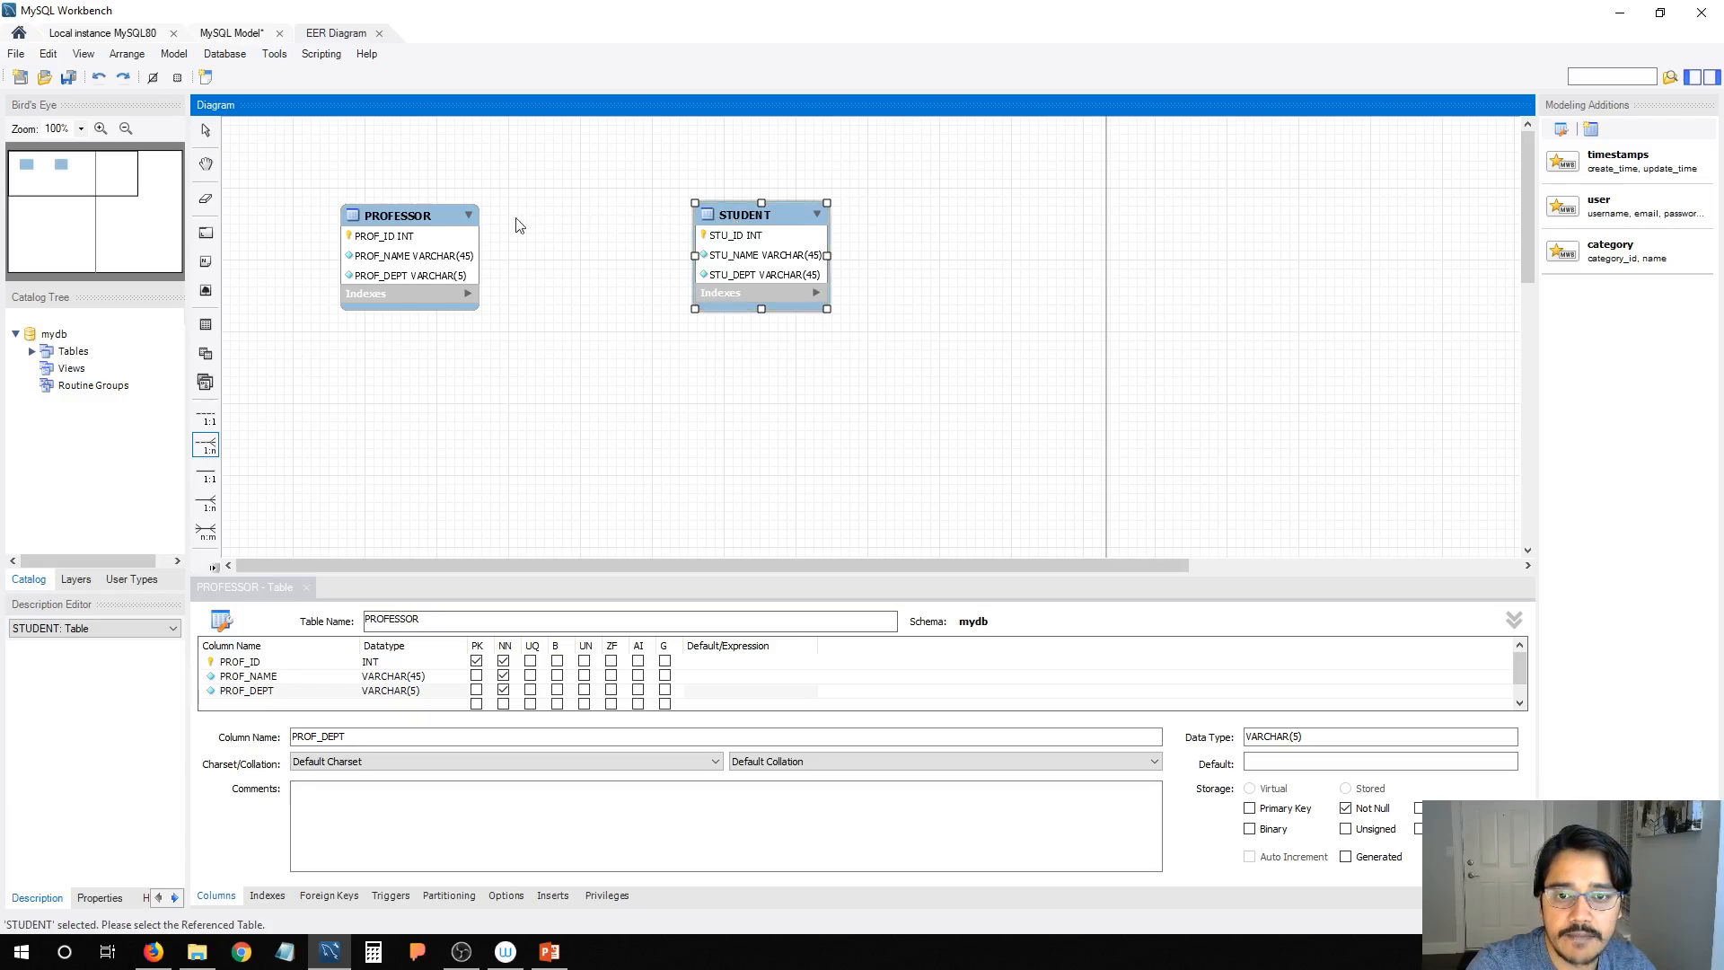
pyautogui.click(443, 224)
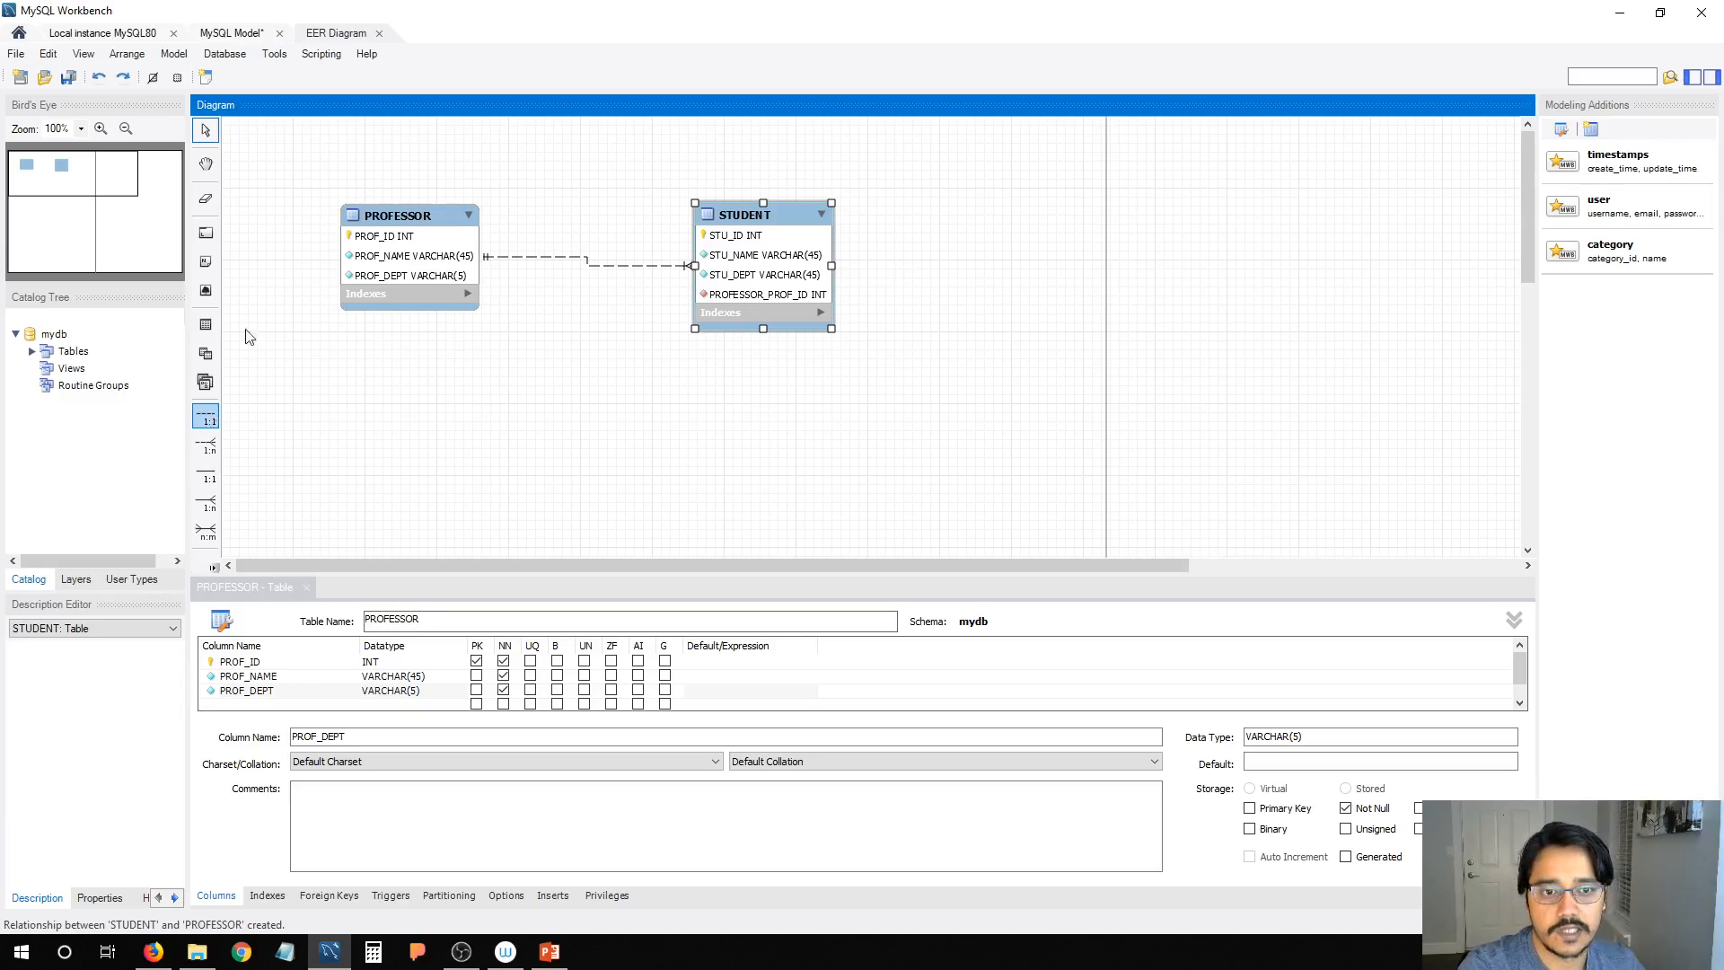
pyautogui.moveTo(754, 219); pyautogui.dragTo(758, 210)
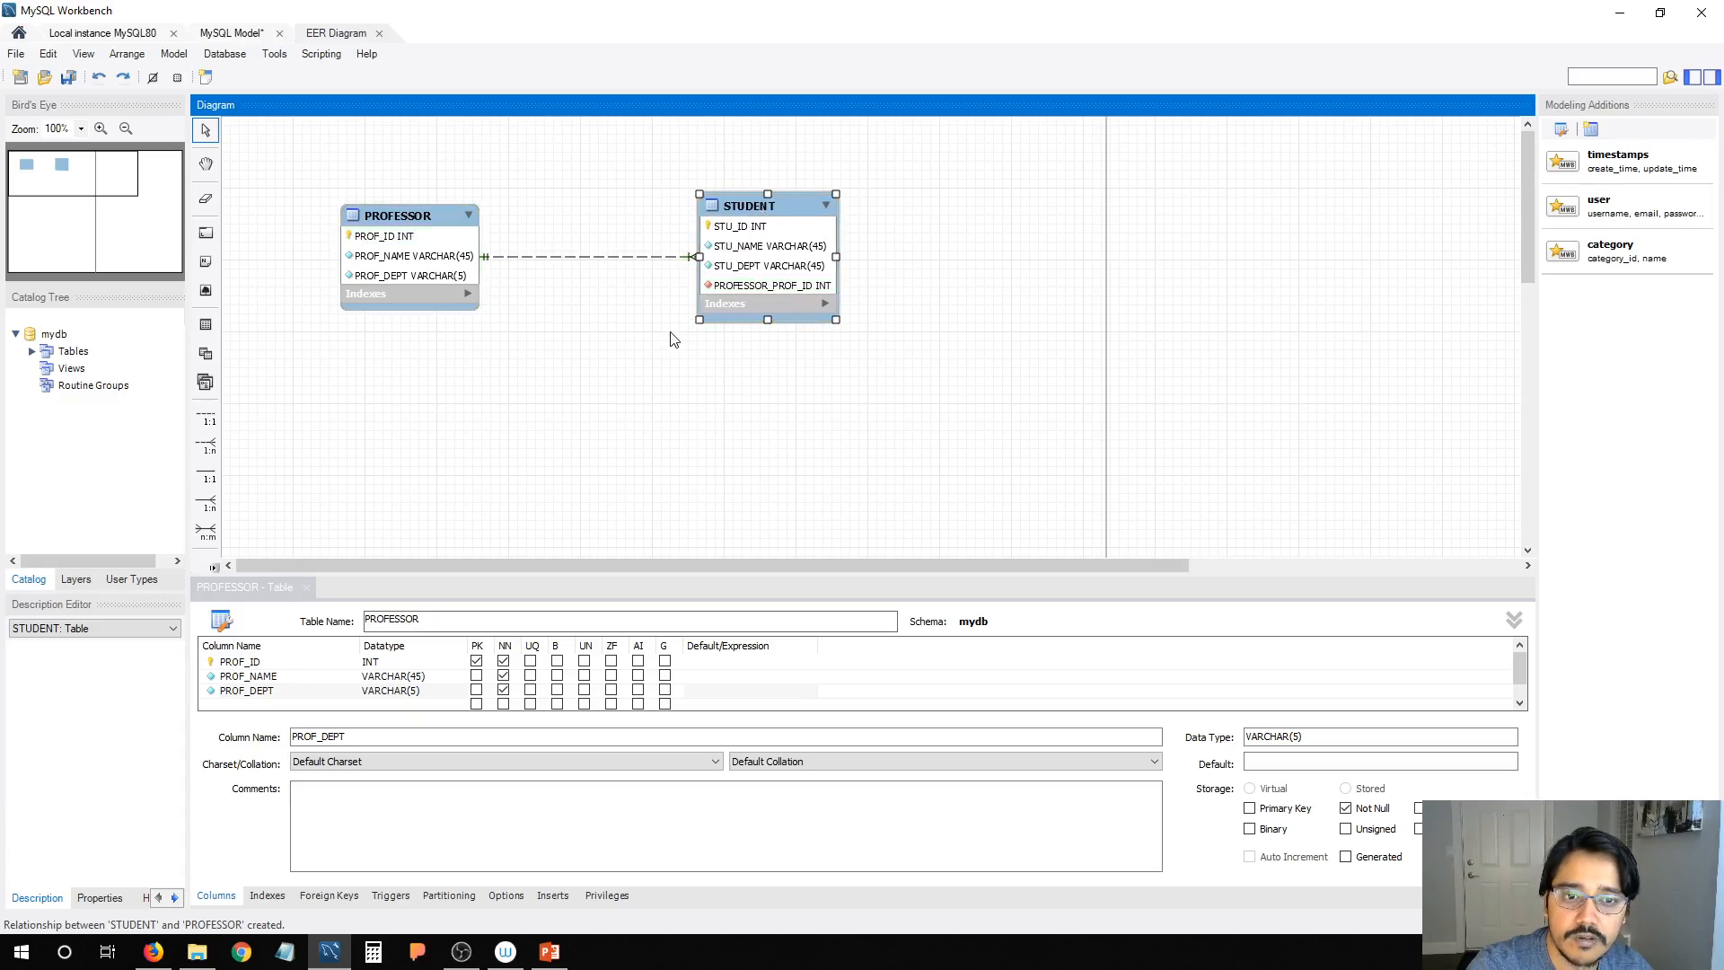
# Step: Add a text note reading "Advises" just above the relationship line between the PROFESSOR and STUDENT tables
pyautogui.click(206, 262)
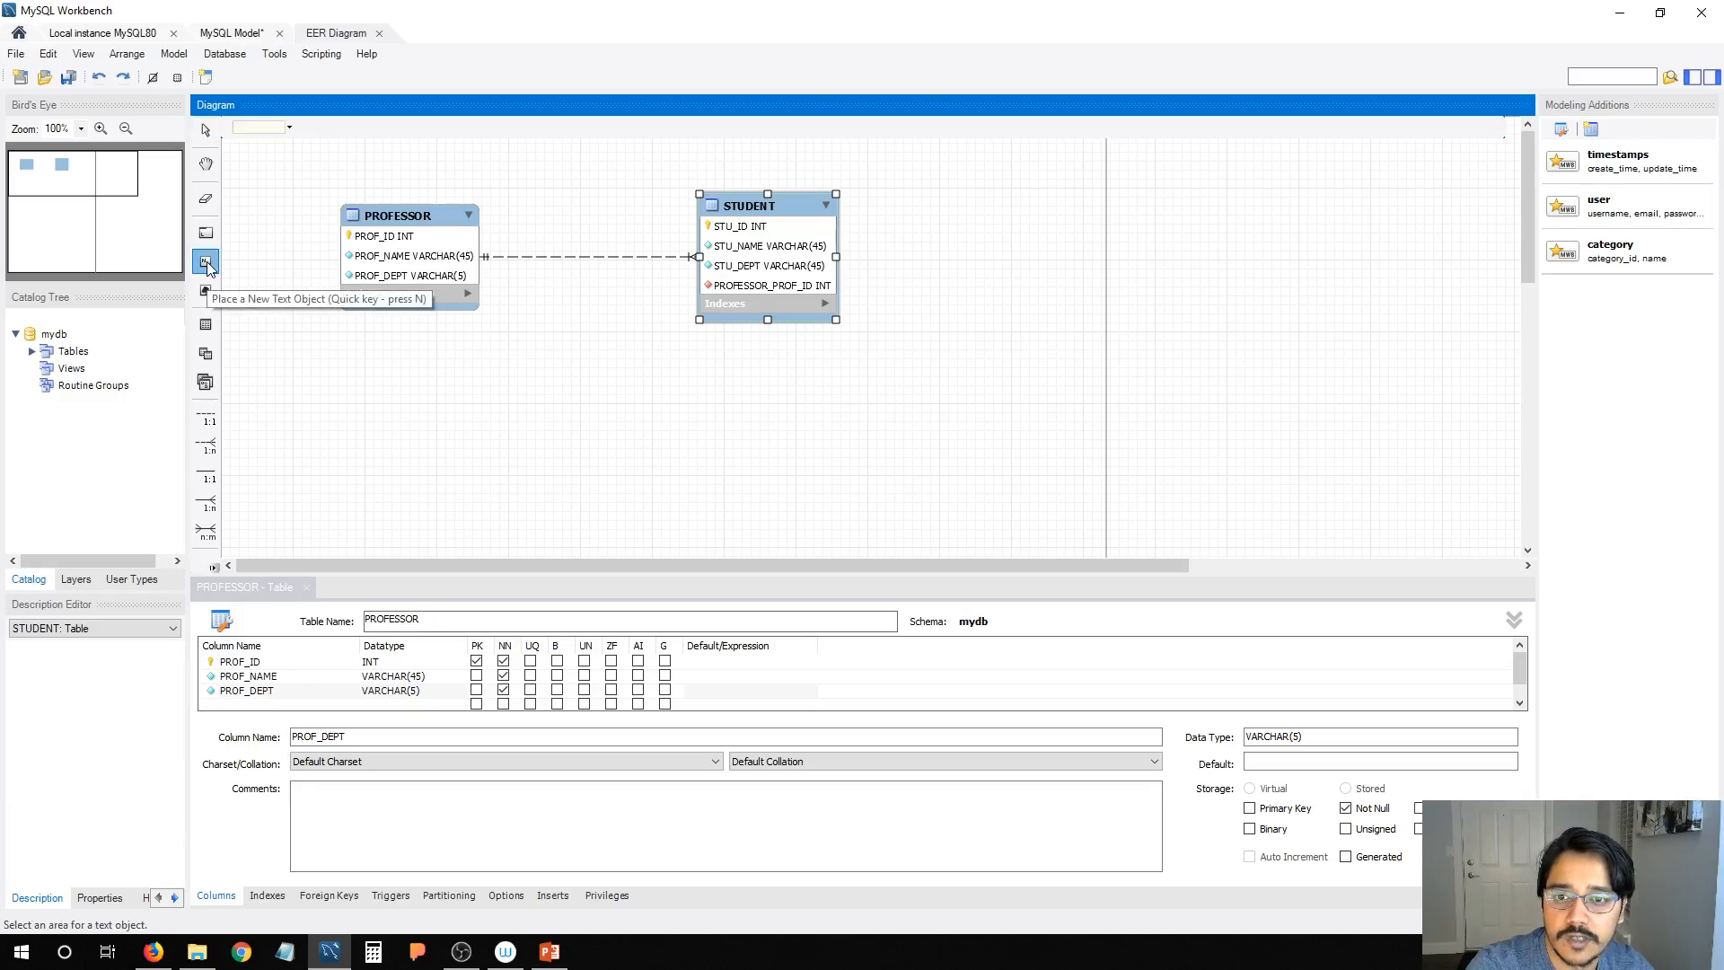
pyautogui.click(561, 233)
pyautogui.moveTo(586, 236); pyautogui.dragTo(587, 231)
pyautogui.doubleClick(589, 237)
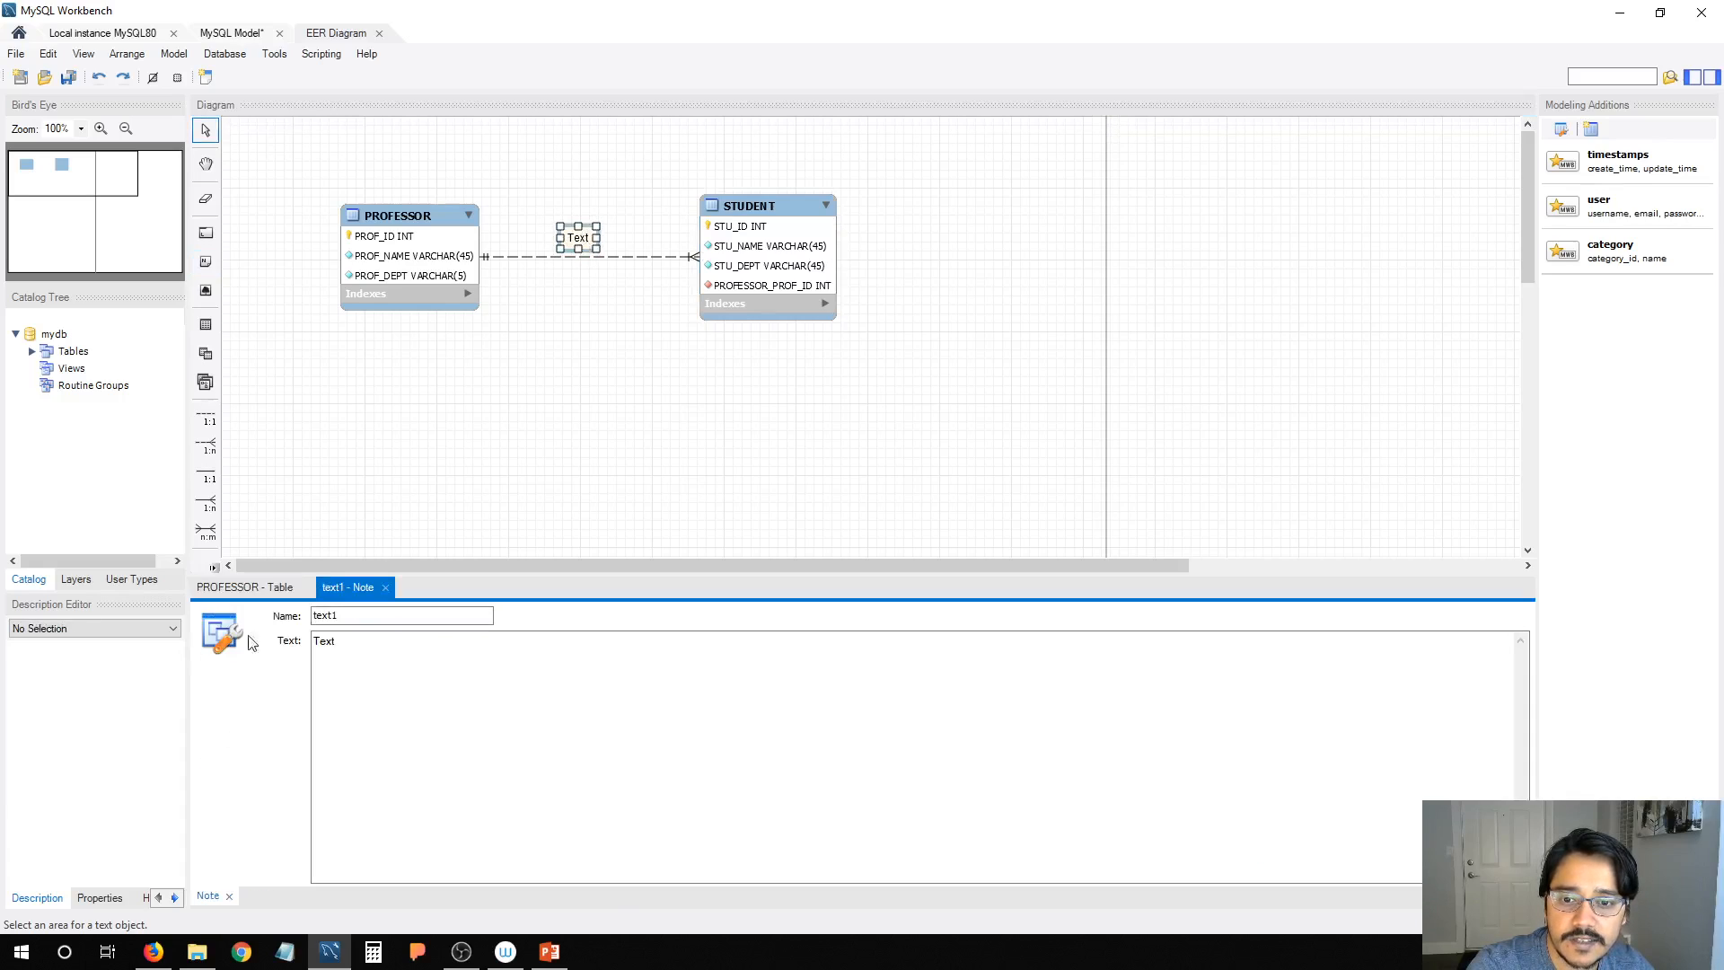
pyautogui.moveTo(352, 667); pyautogui.dragTo(309, 653)
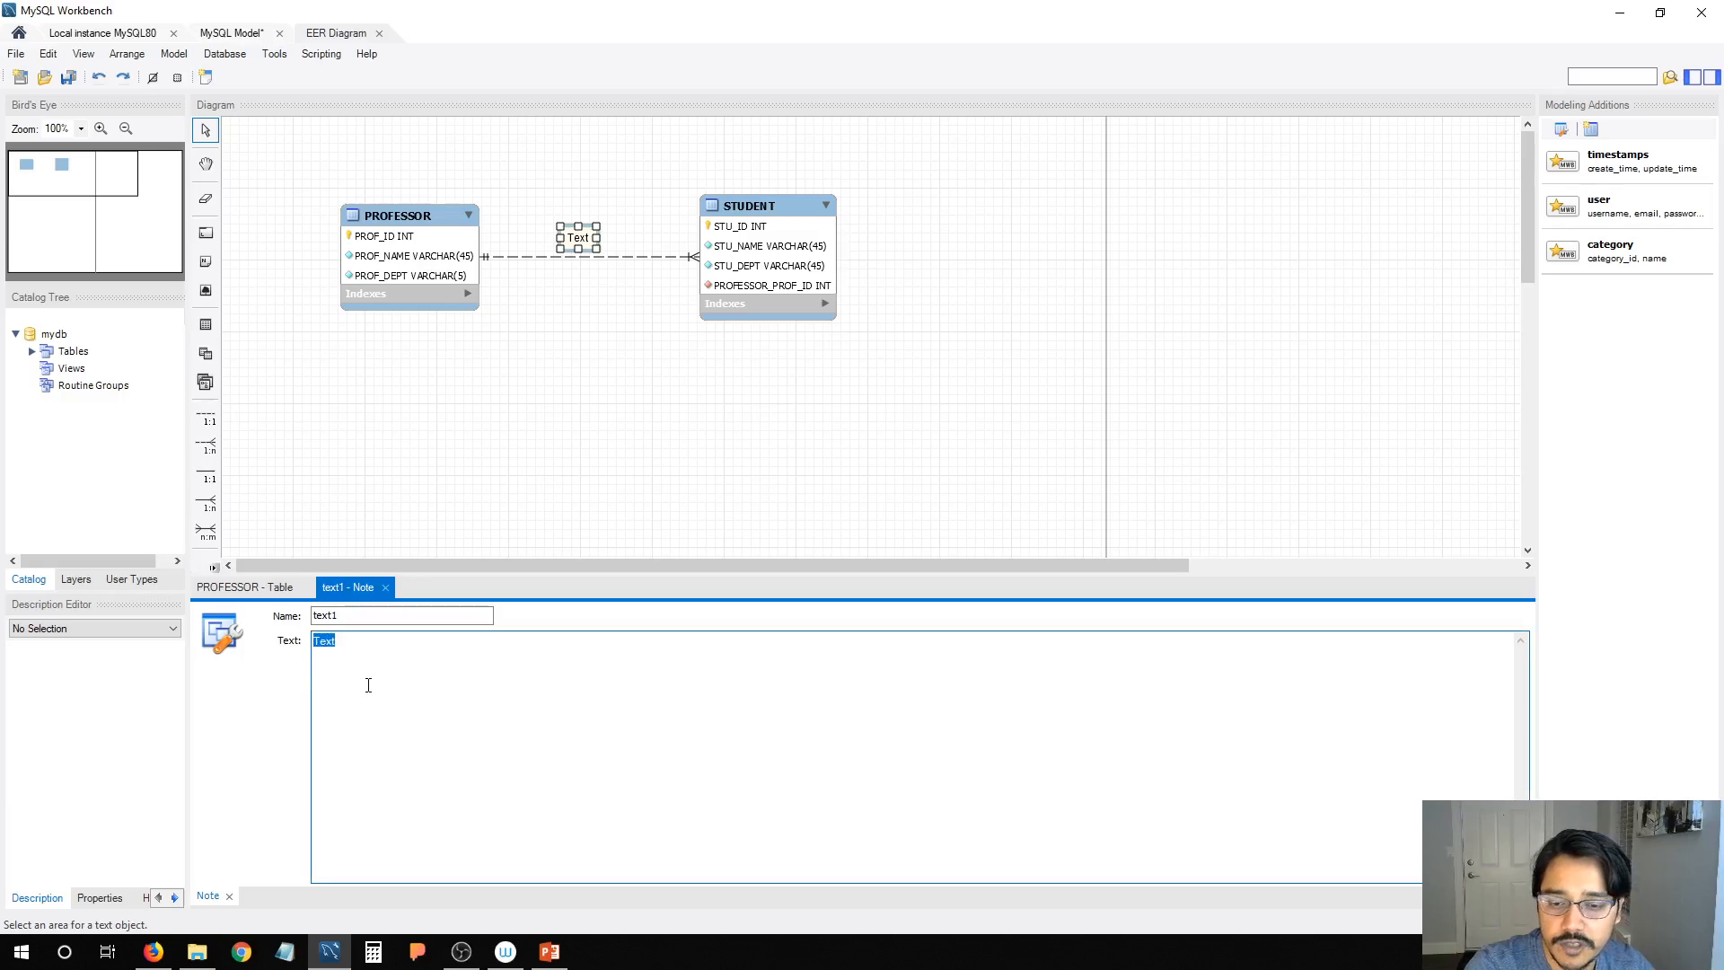
pyautogui.write('ADVISES')
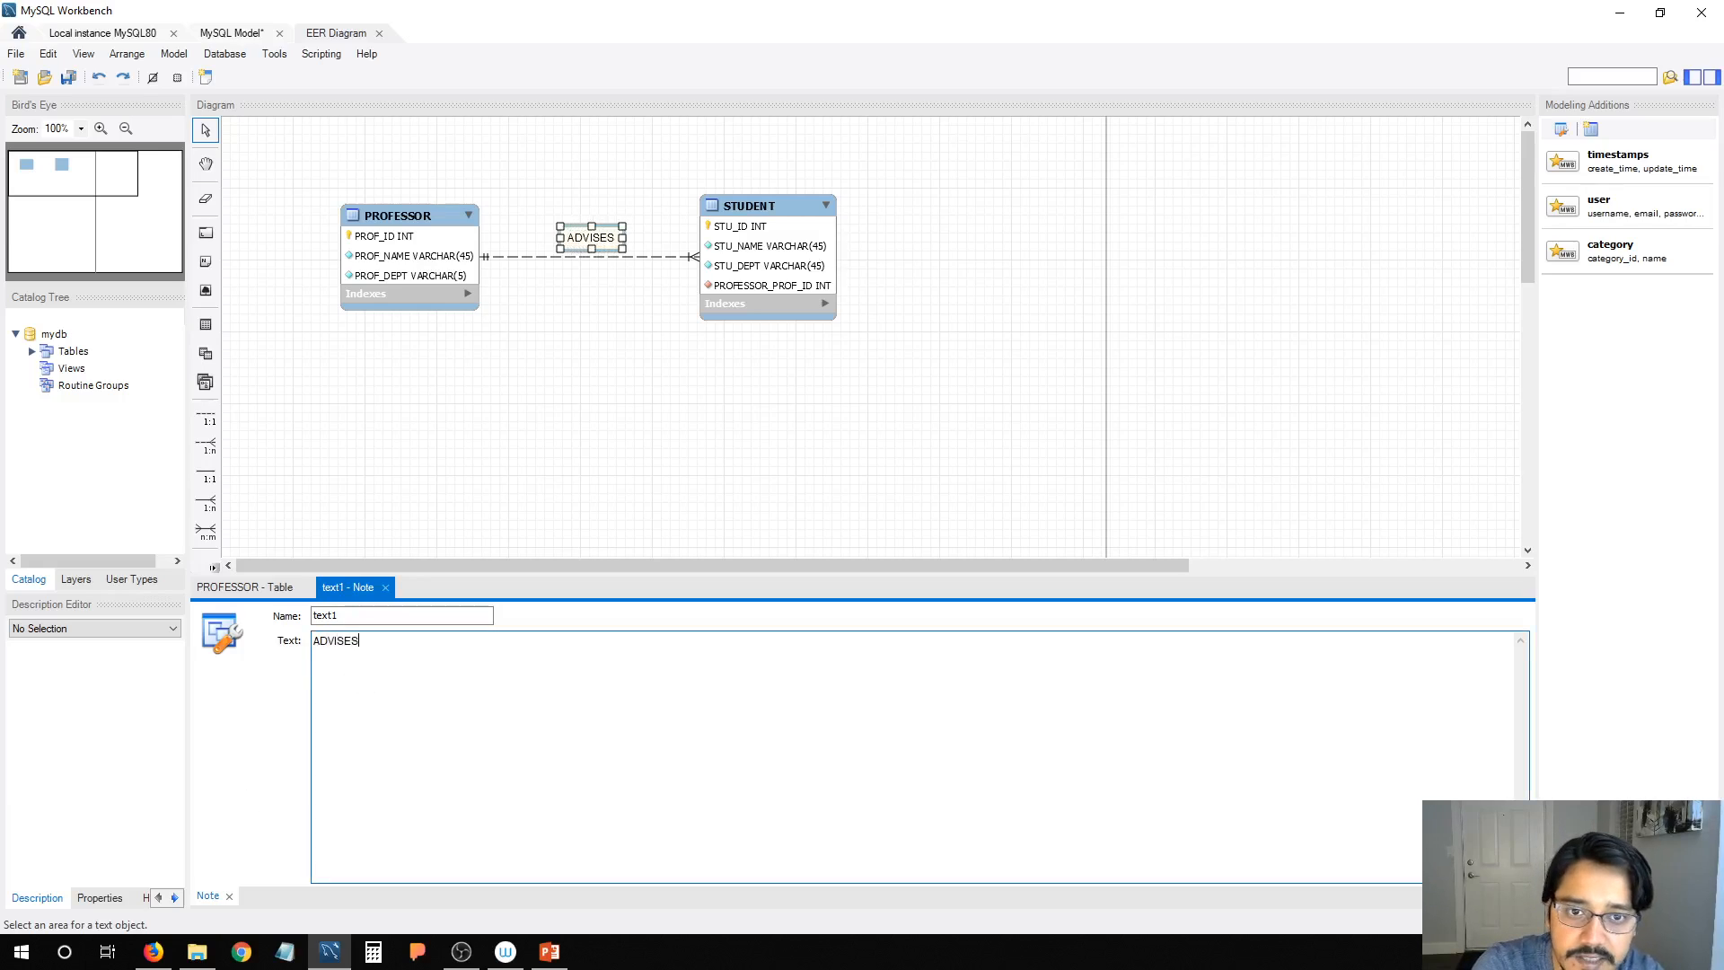
pyautogui.hotkey('ctrl', 'a')
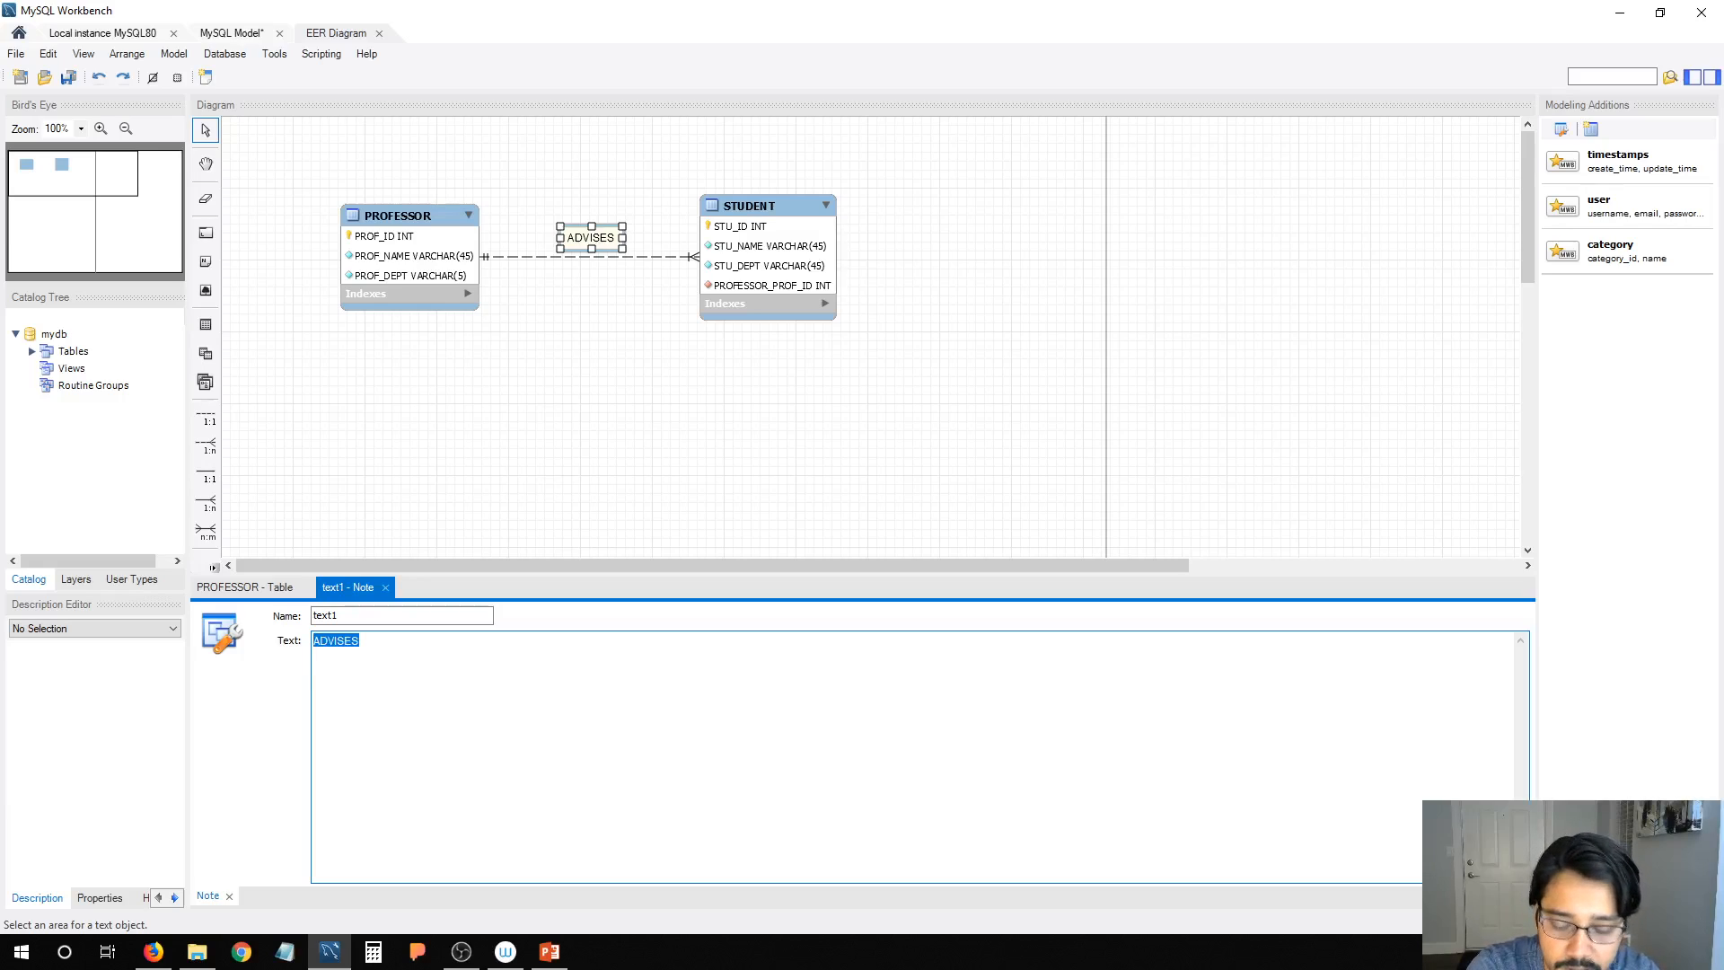
pyautogui.write('A')
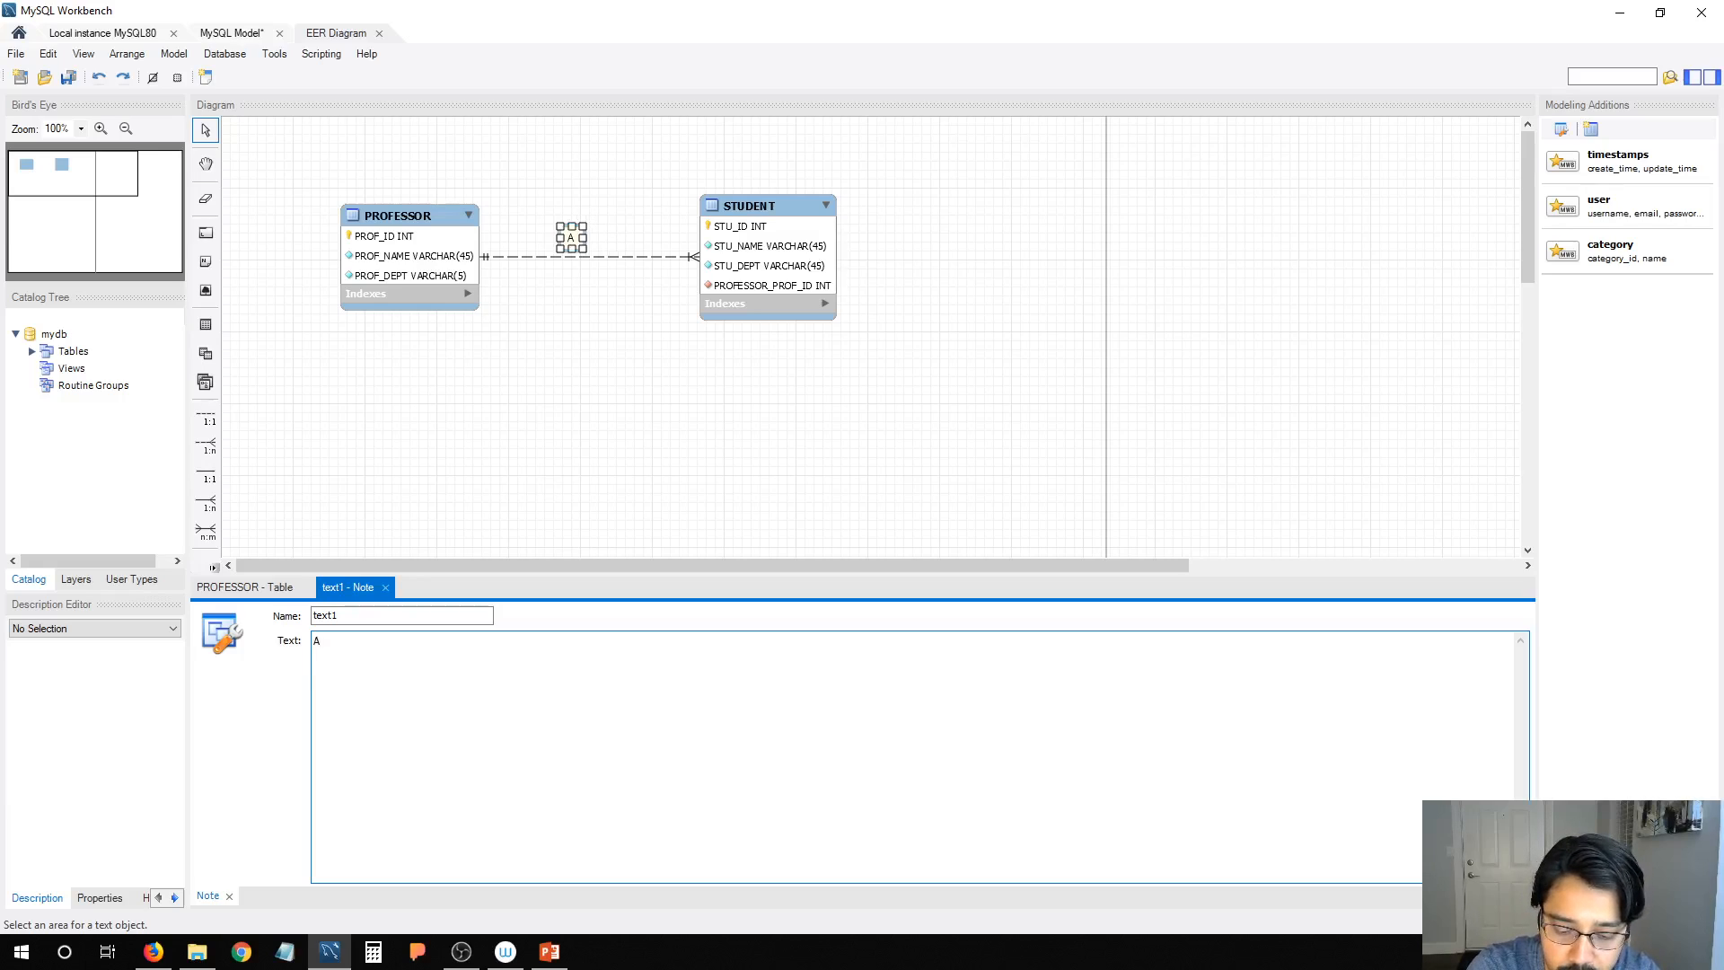
pyautogui.write('dvises')
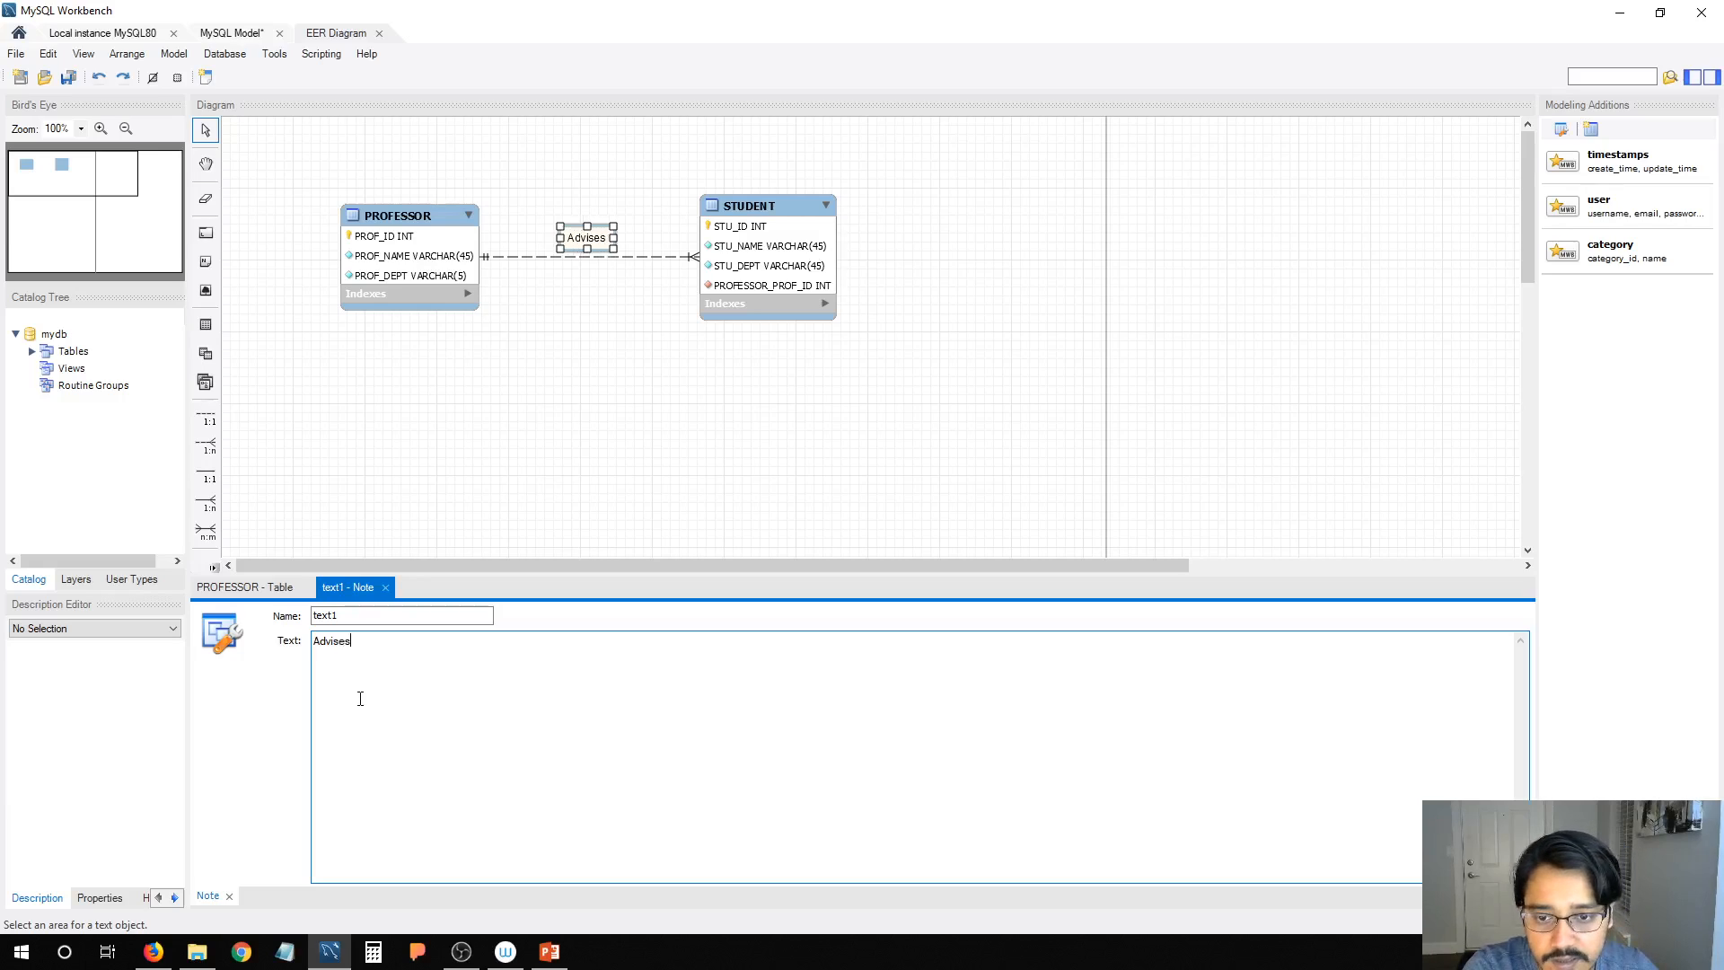
# Step: Name the "Advises" text note profAdvisesStudent
pyautogui.doubleClick(352, 620)
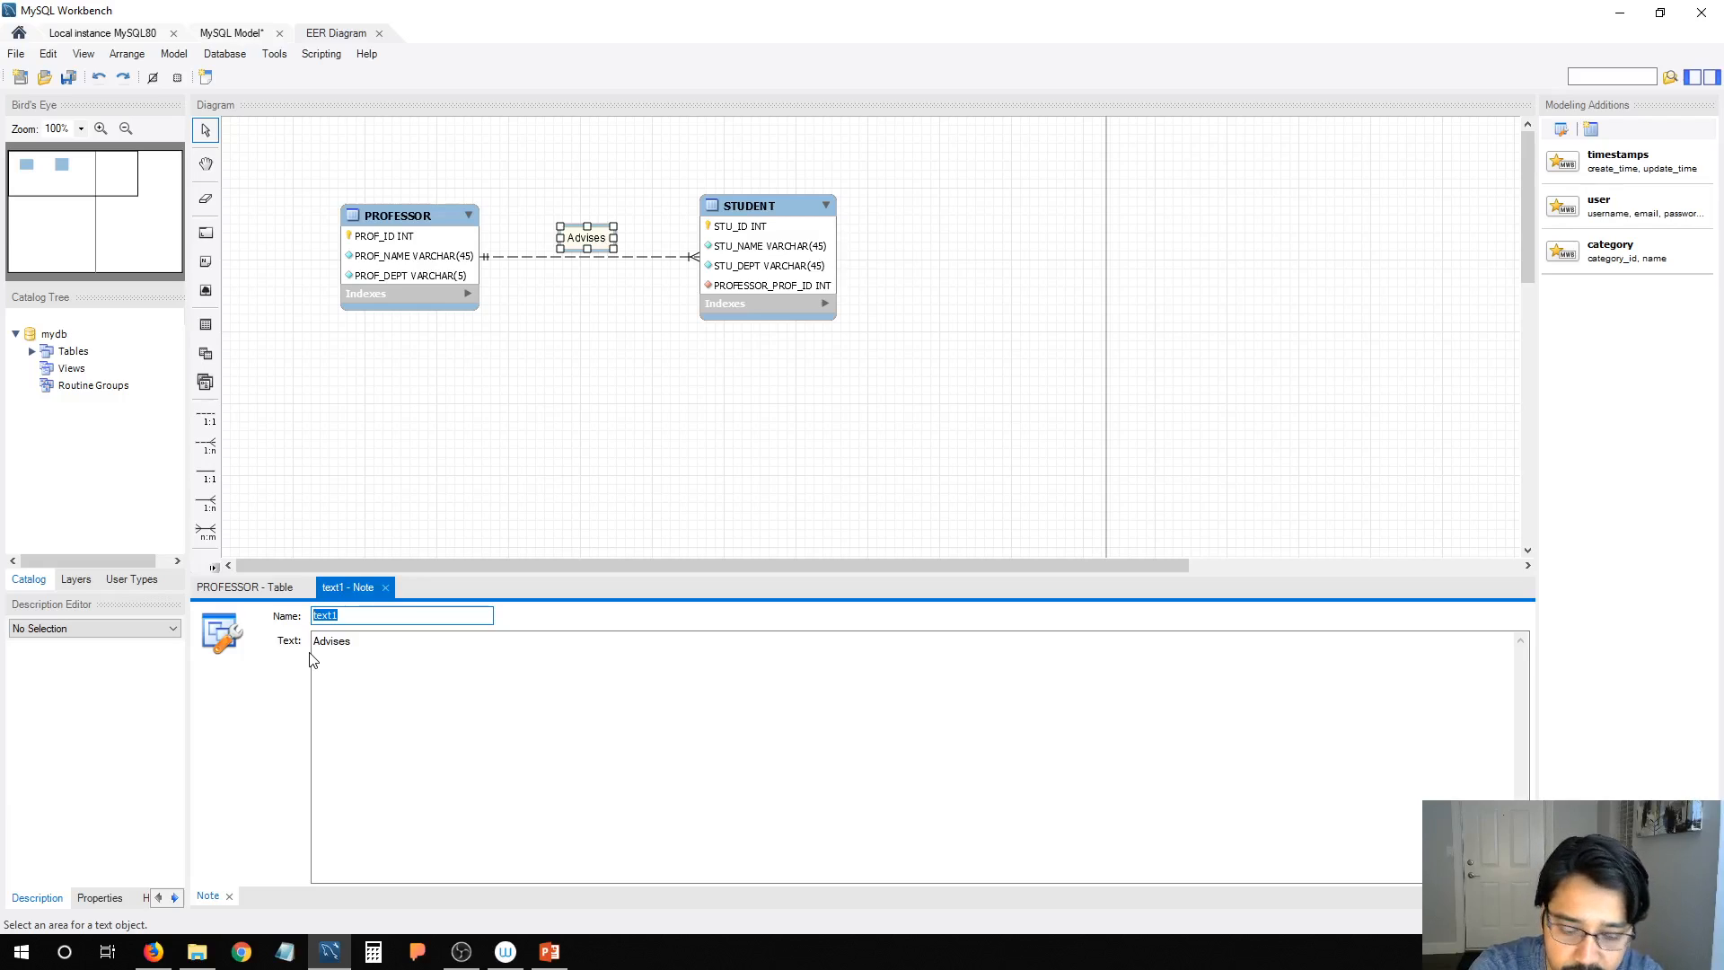
pyautogui.write('profA')
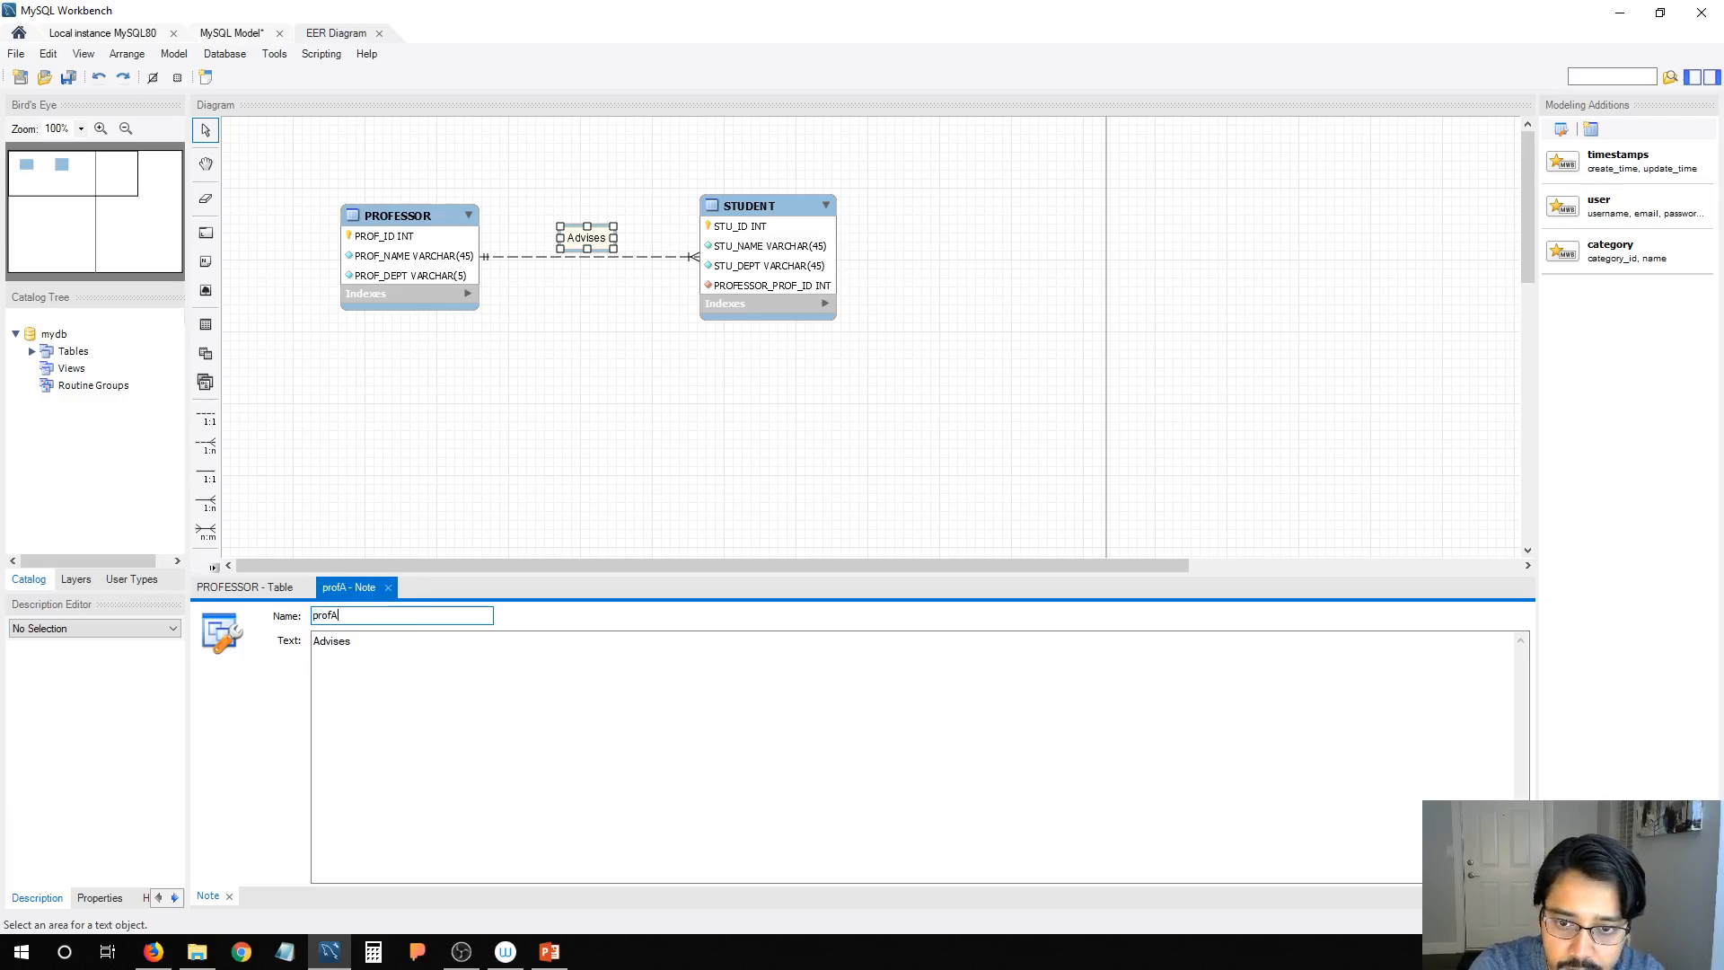
pyautogui.write('dvises')
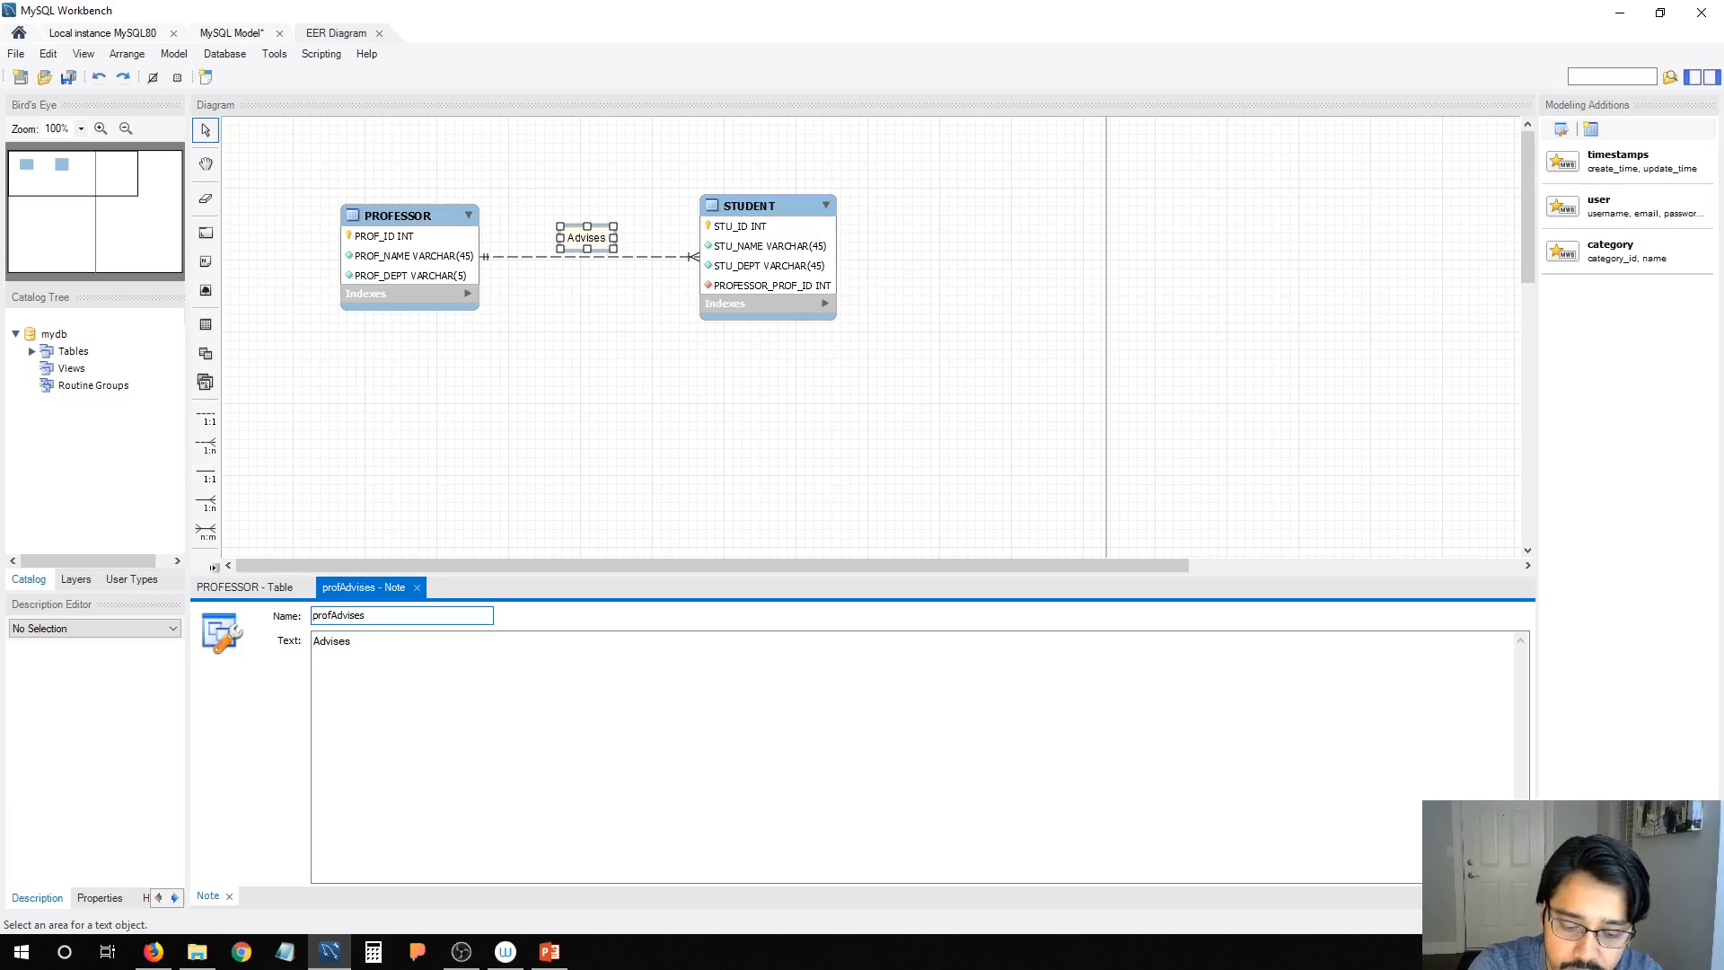
pyautogui.write('Studen')
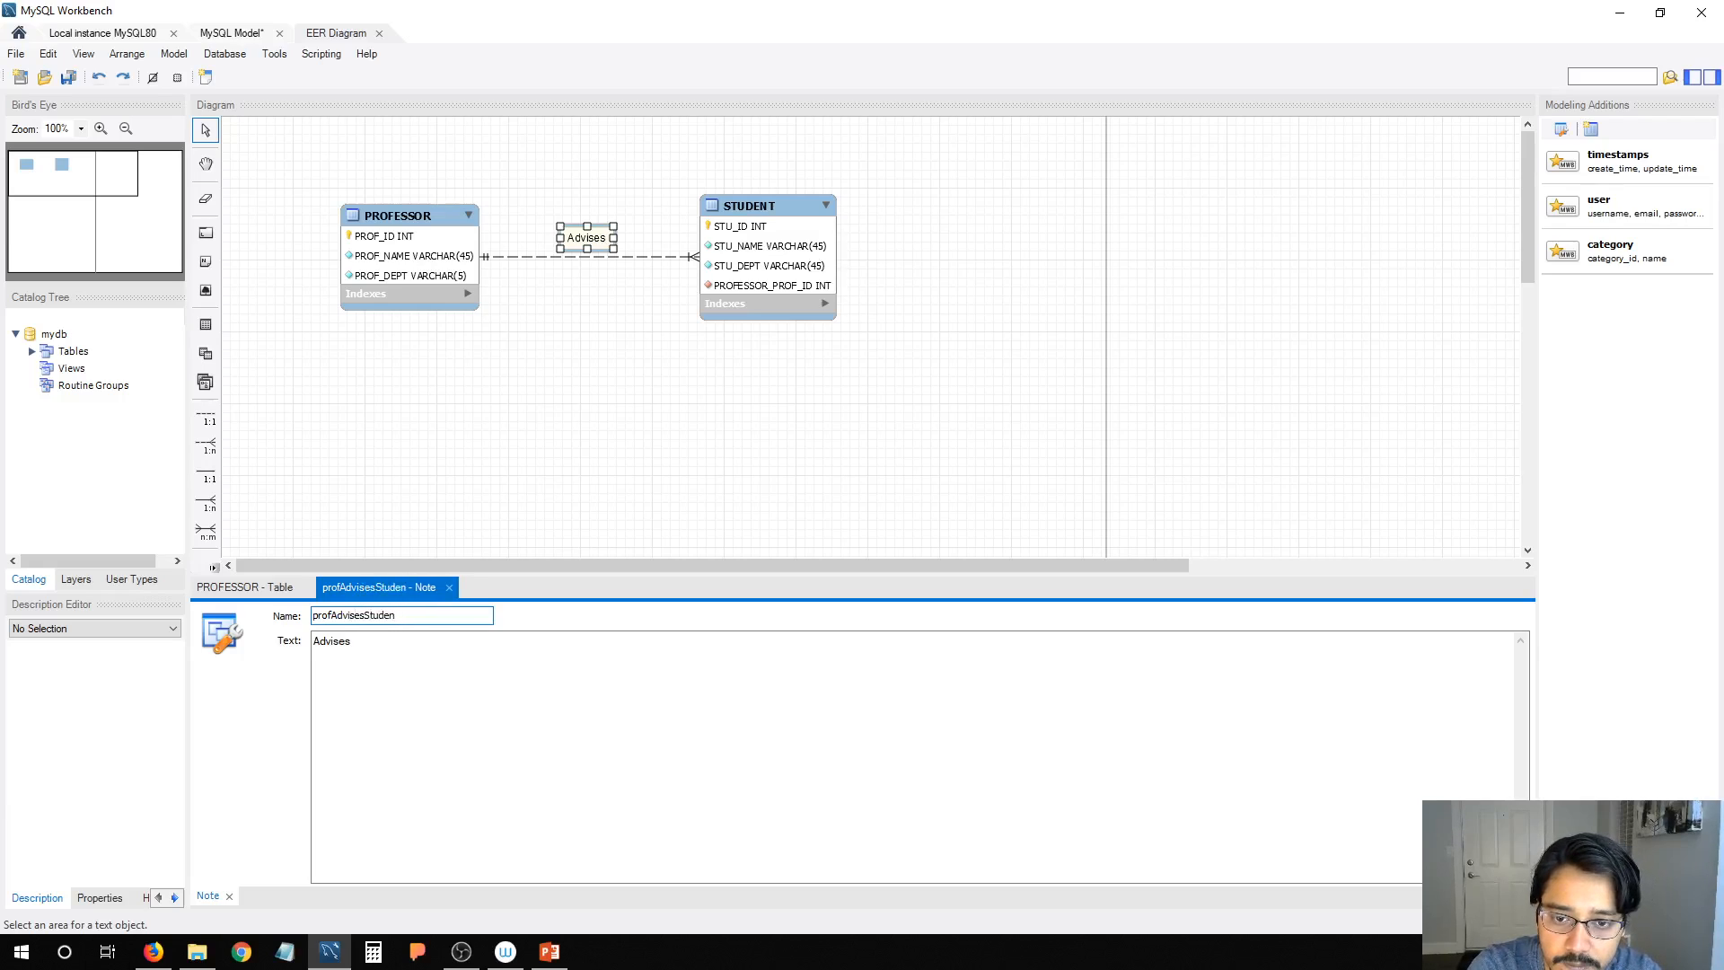
pyautogui.write('t')
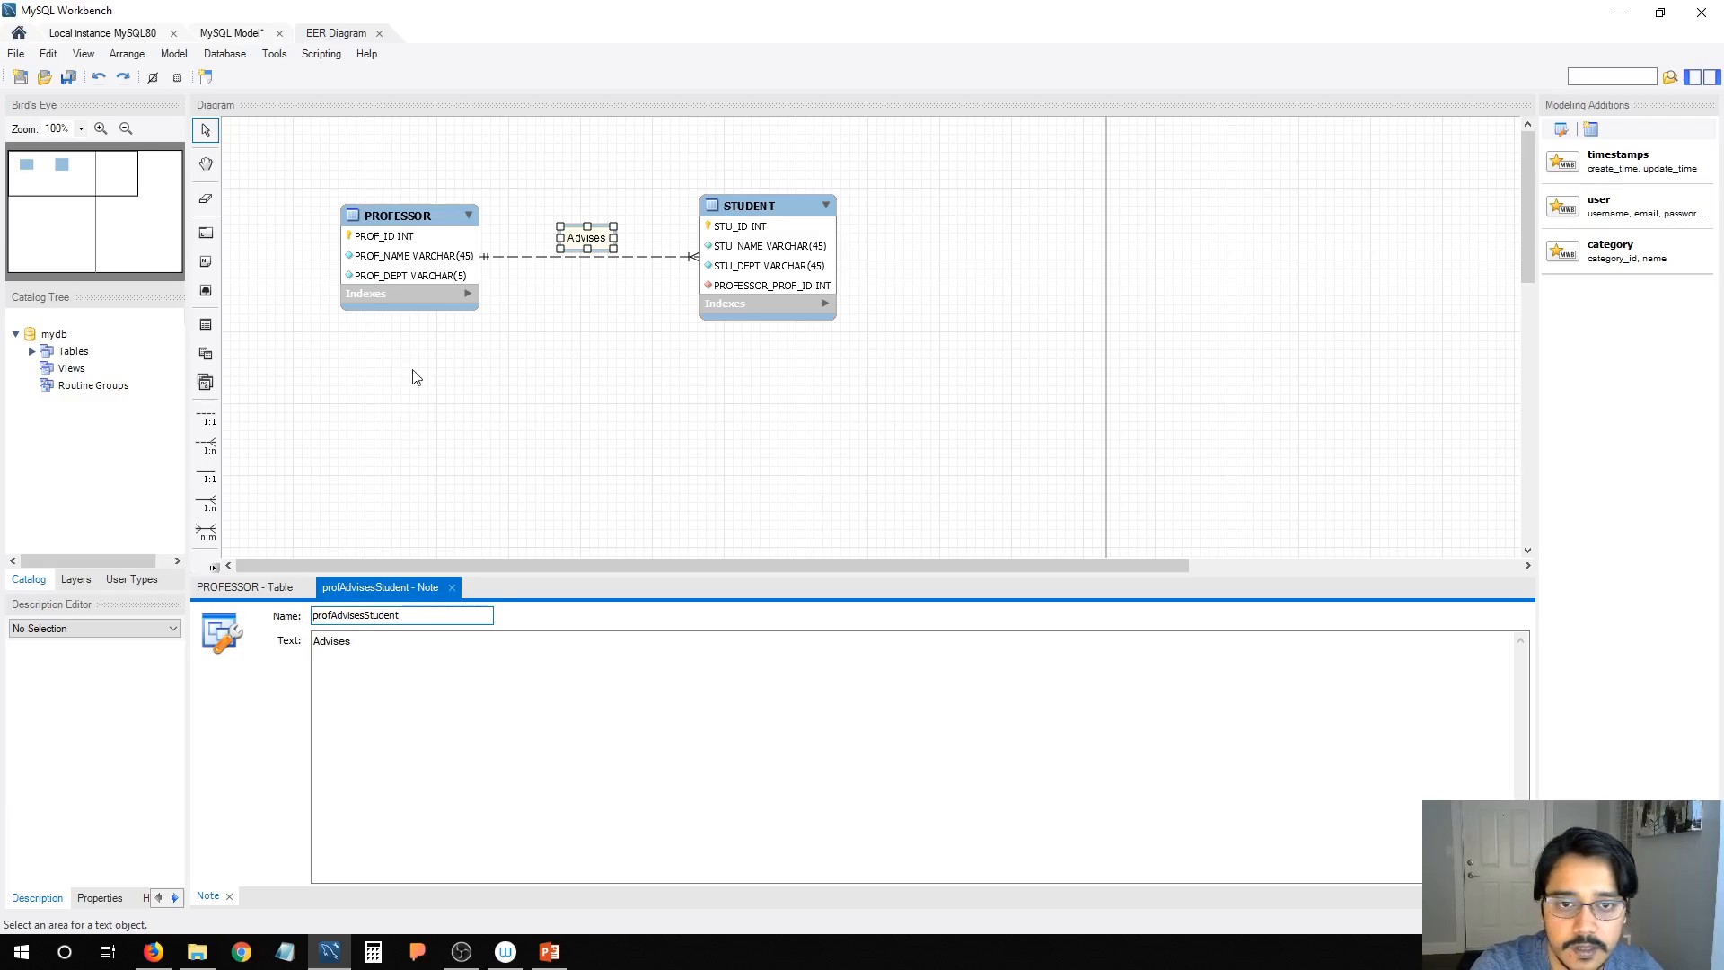
# Step: Rename the STUDENT table's foreign key referencing PROFESSOR as PROF_ID
pyautogui.click(427, 222)
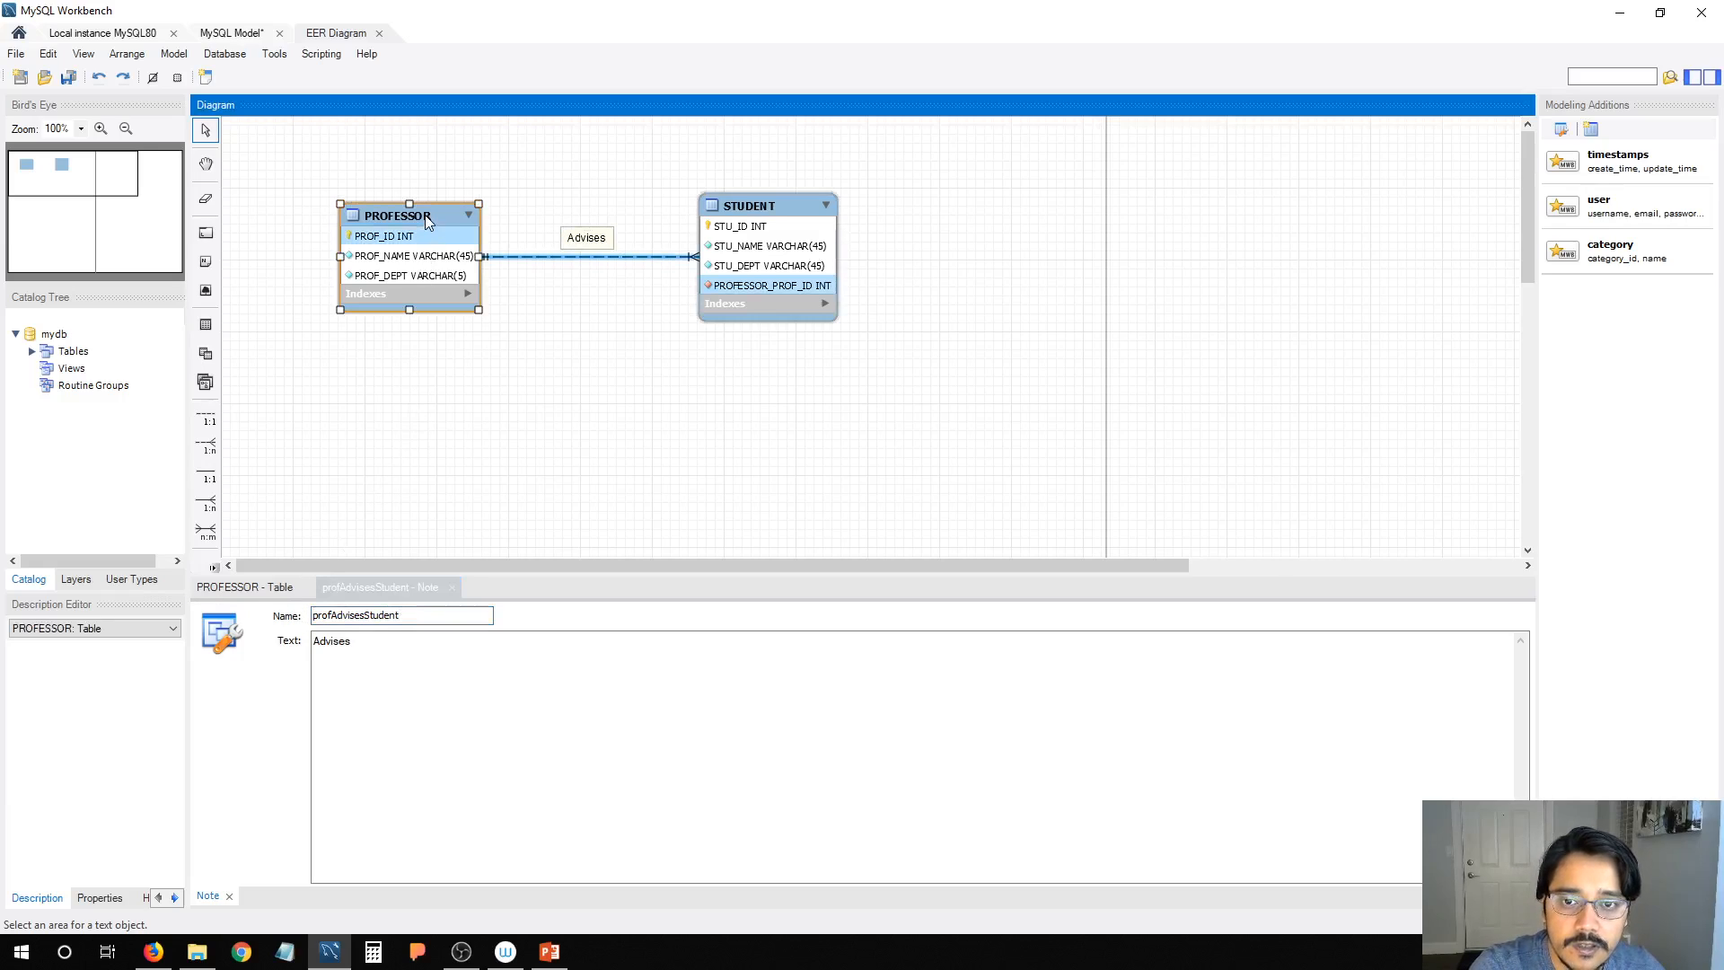
pyautogui.doubleClick(770, 214)
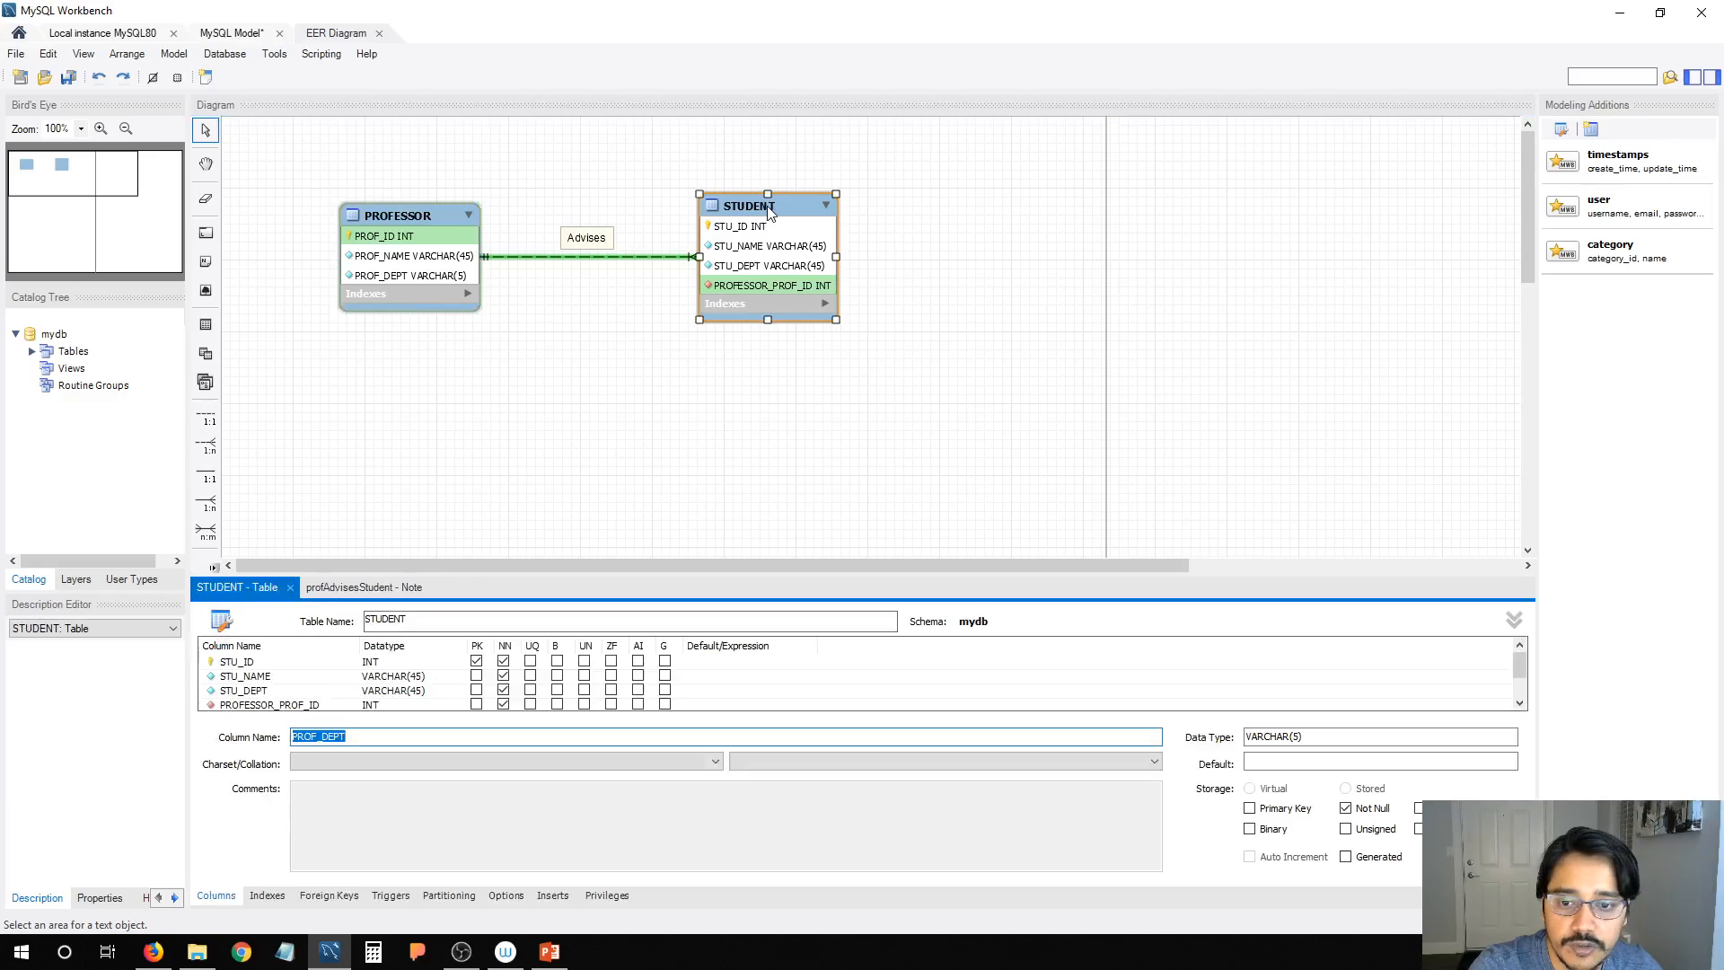
pyautogui.click(328, 895)
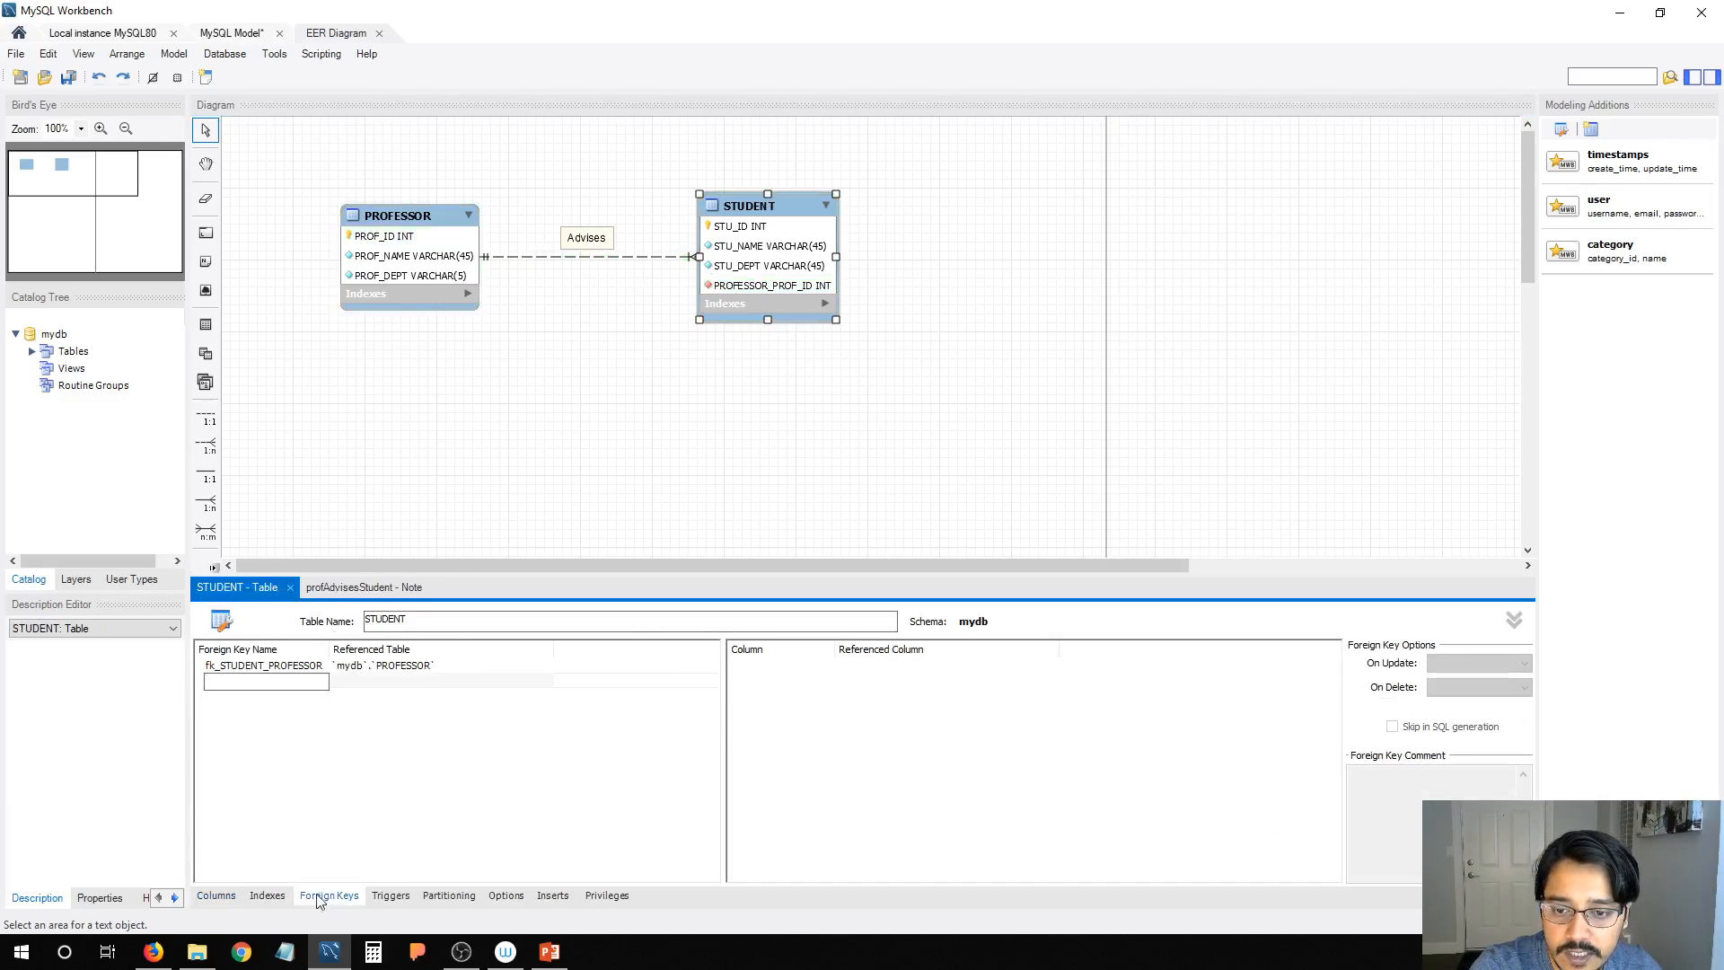
pyautogui.click(272, 666)
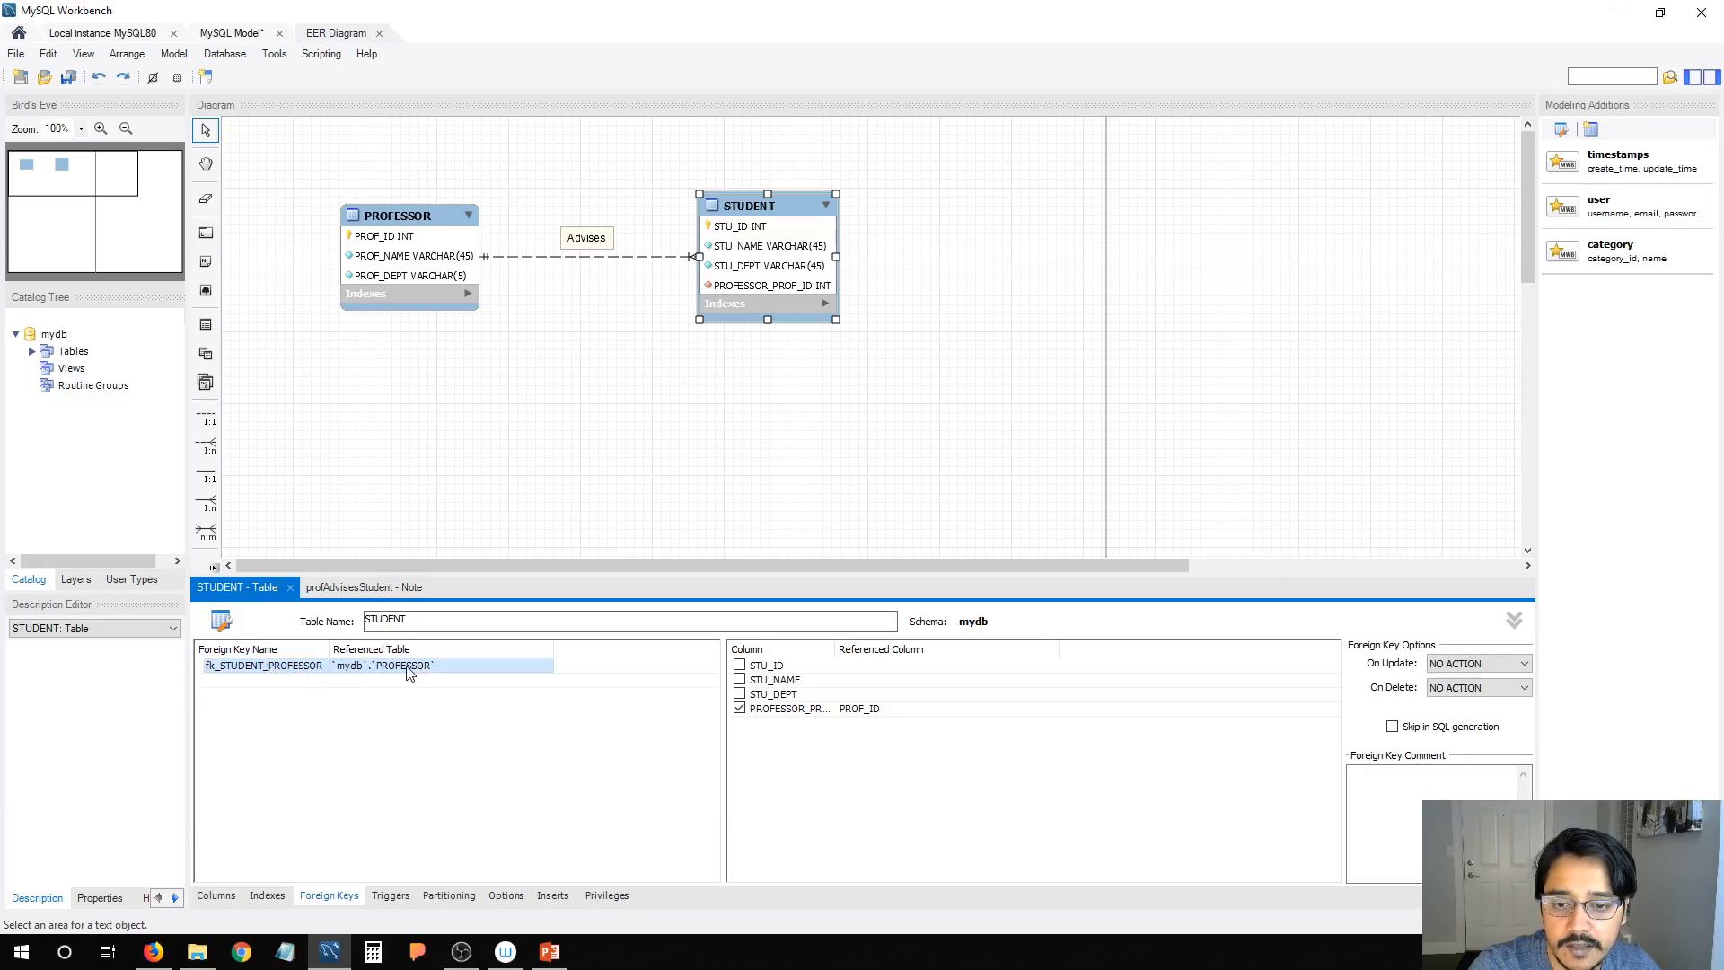
pyautogui.doubleClick(277, 676)
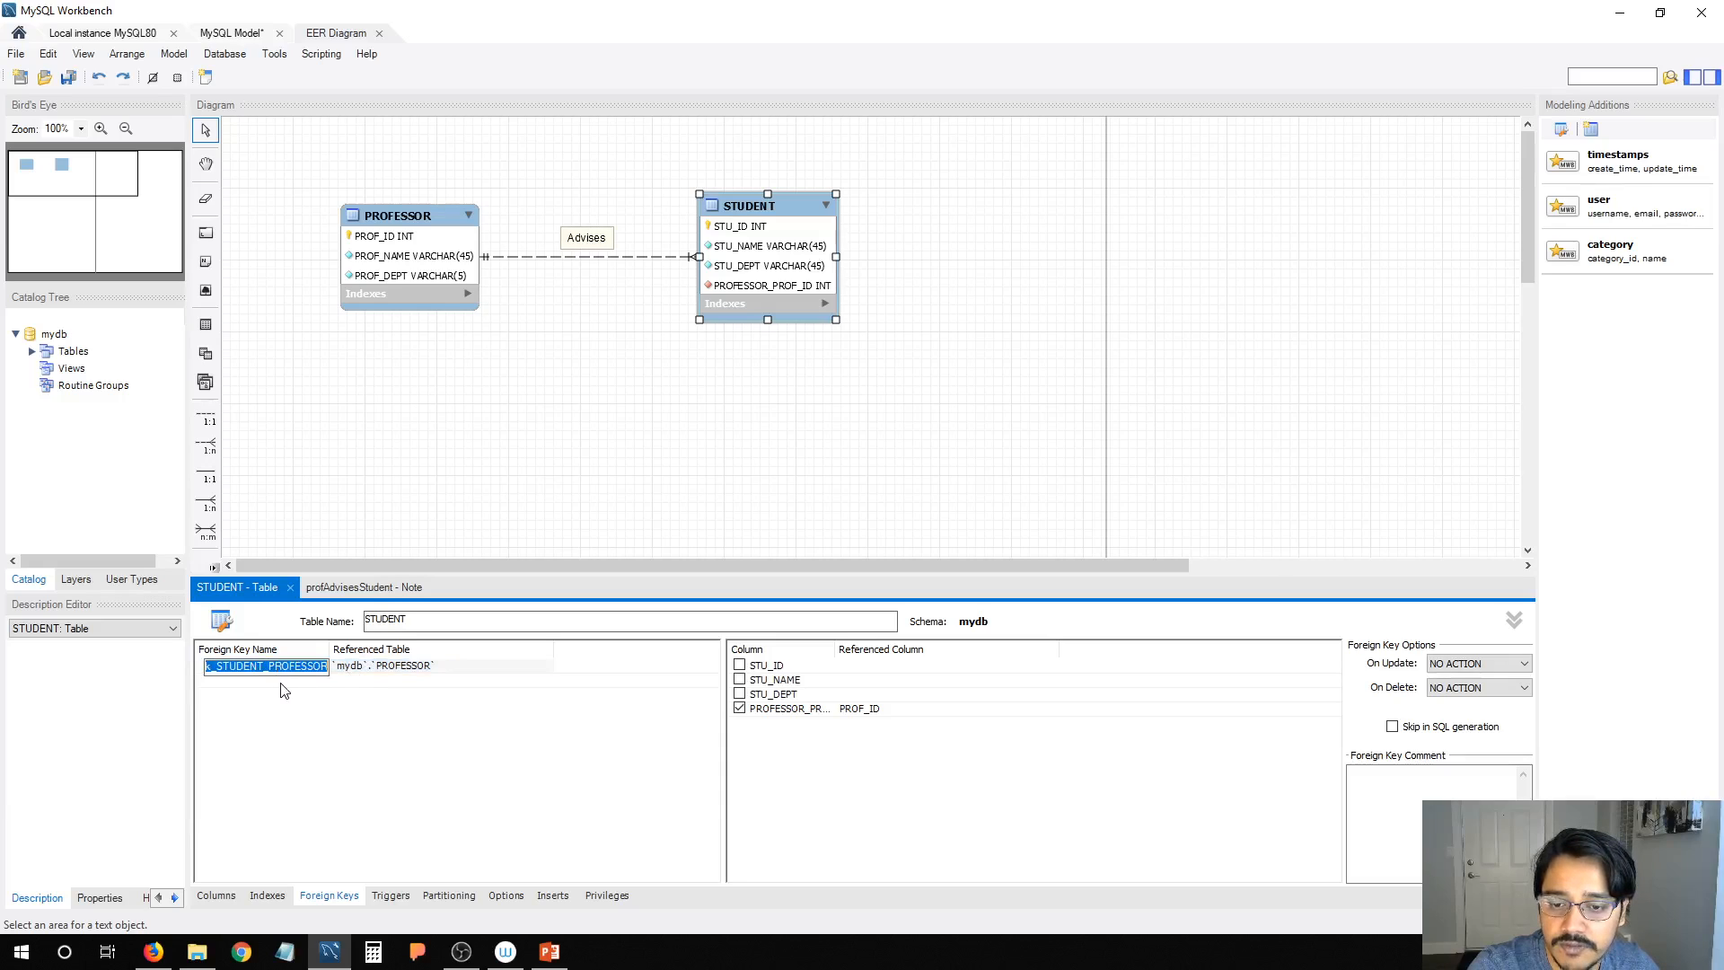
pyautogui.write('prof')
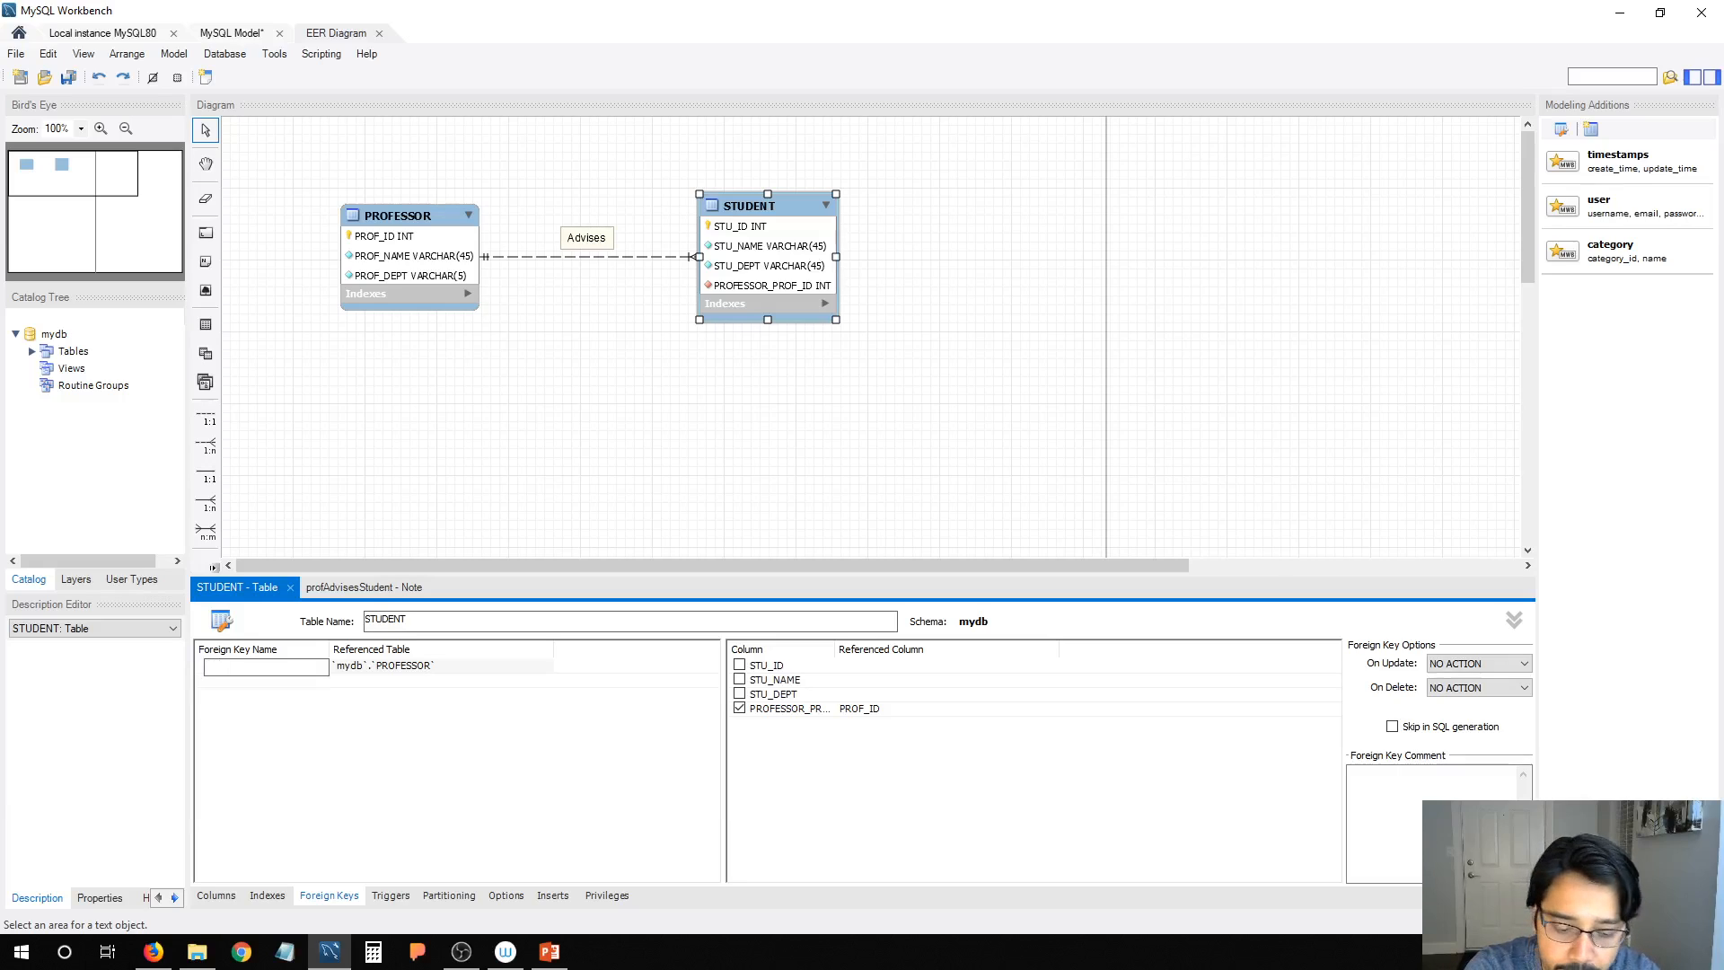
pyautogui.write('PROF_ID')
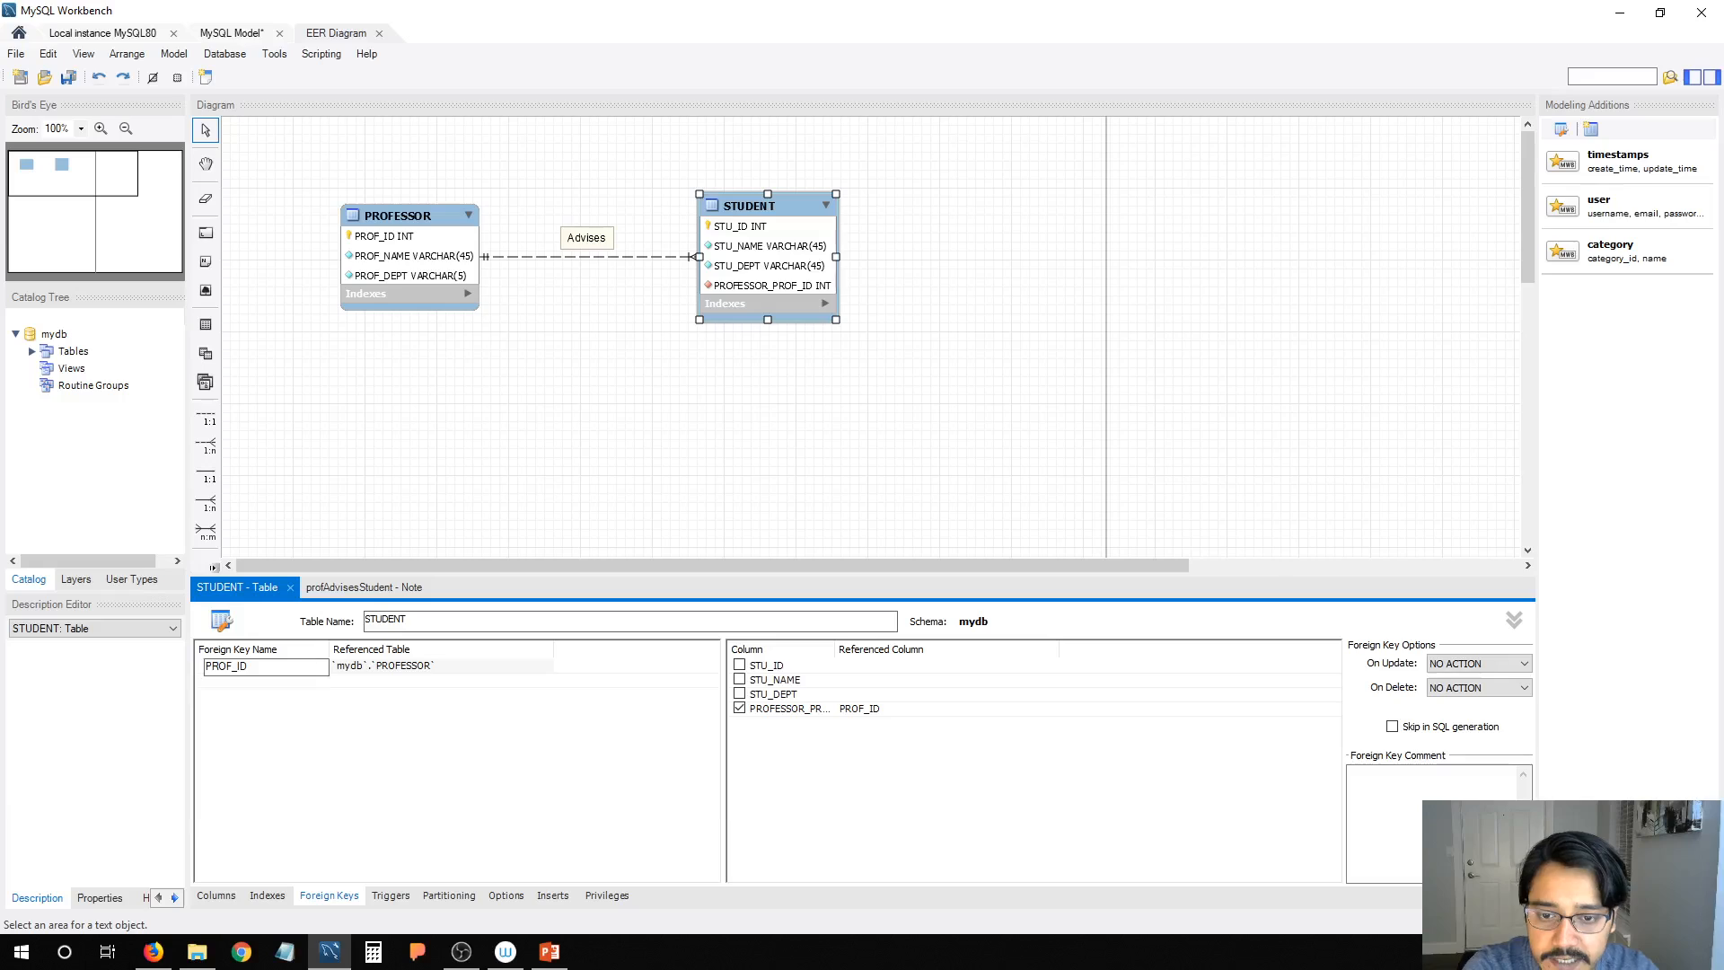
pyautogui.click(353, 756)
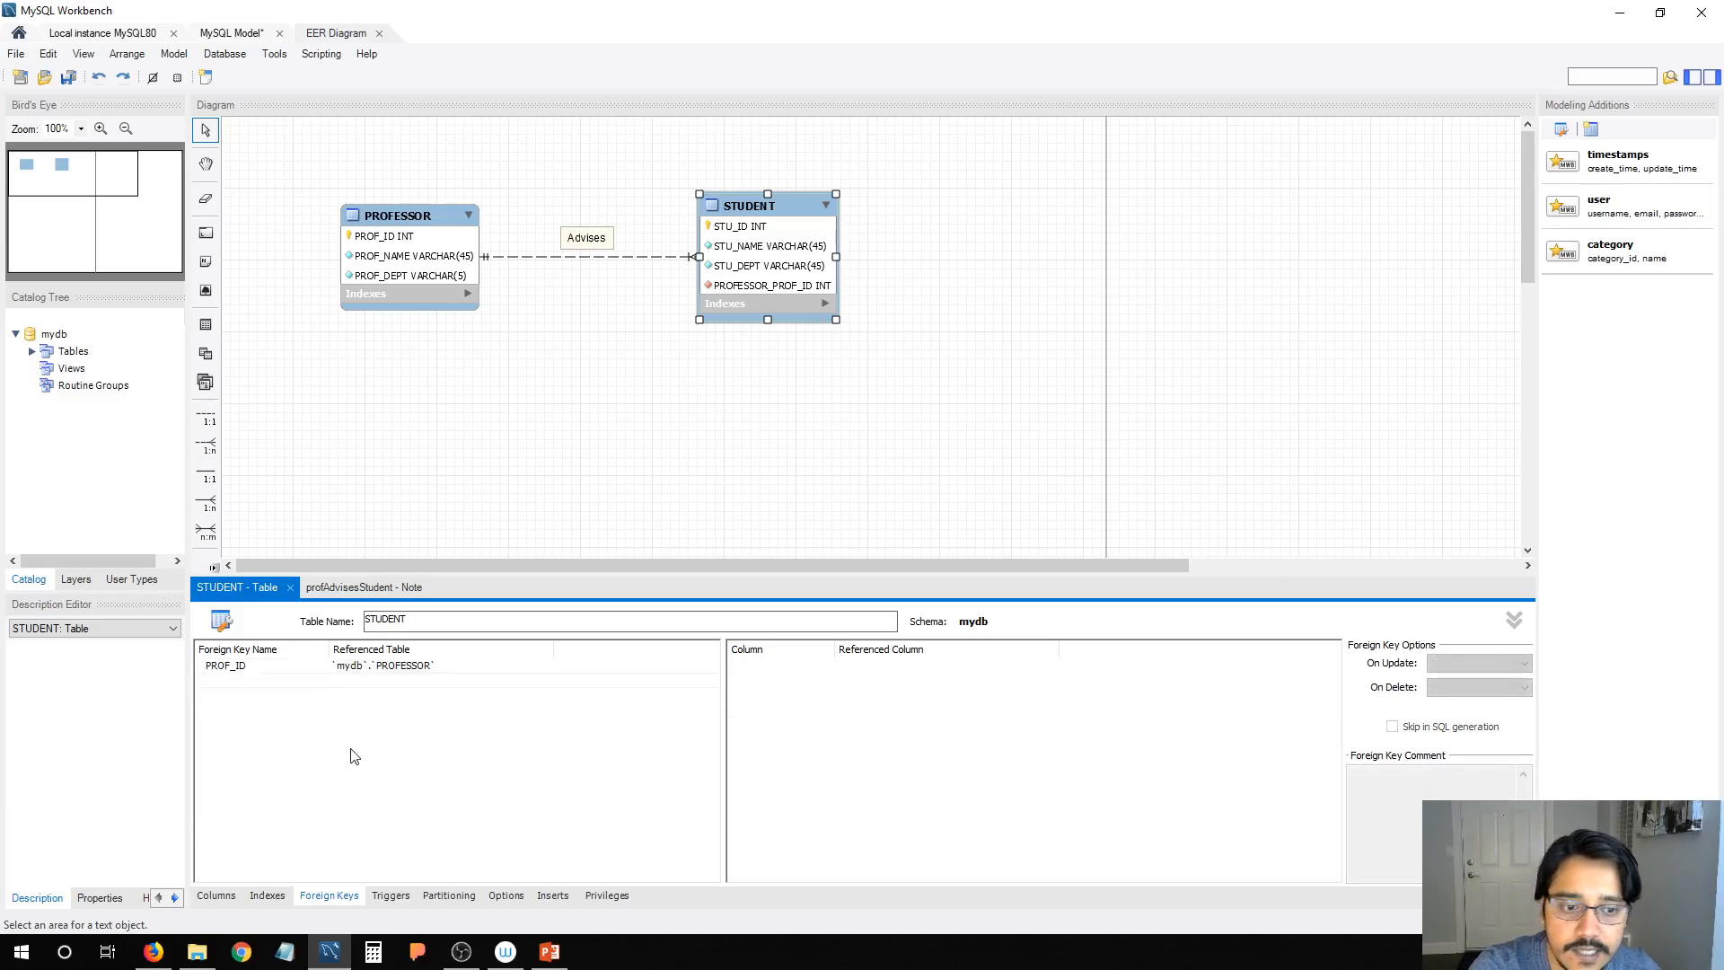
# Step: Set both the On Update and On Delete options of the PROF_ID foreign key to CASCADE
pyautogui.click(274, 670)
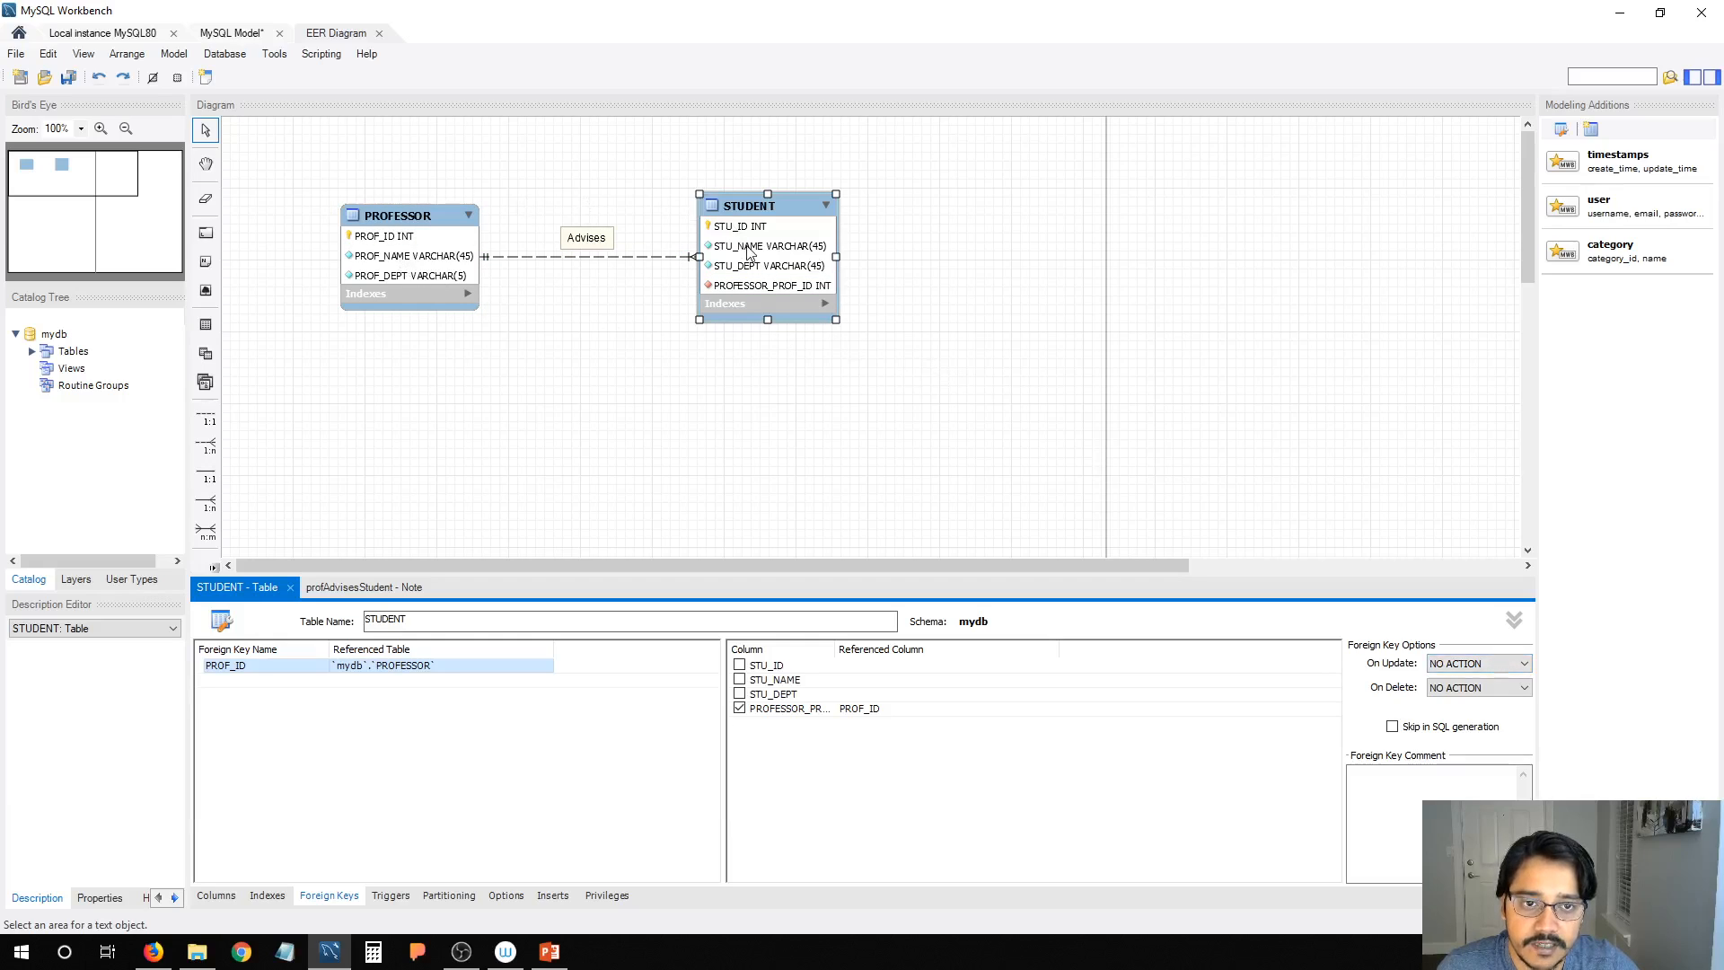
pyautogui.click(1459, 664)
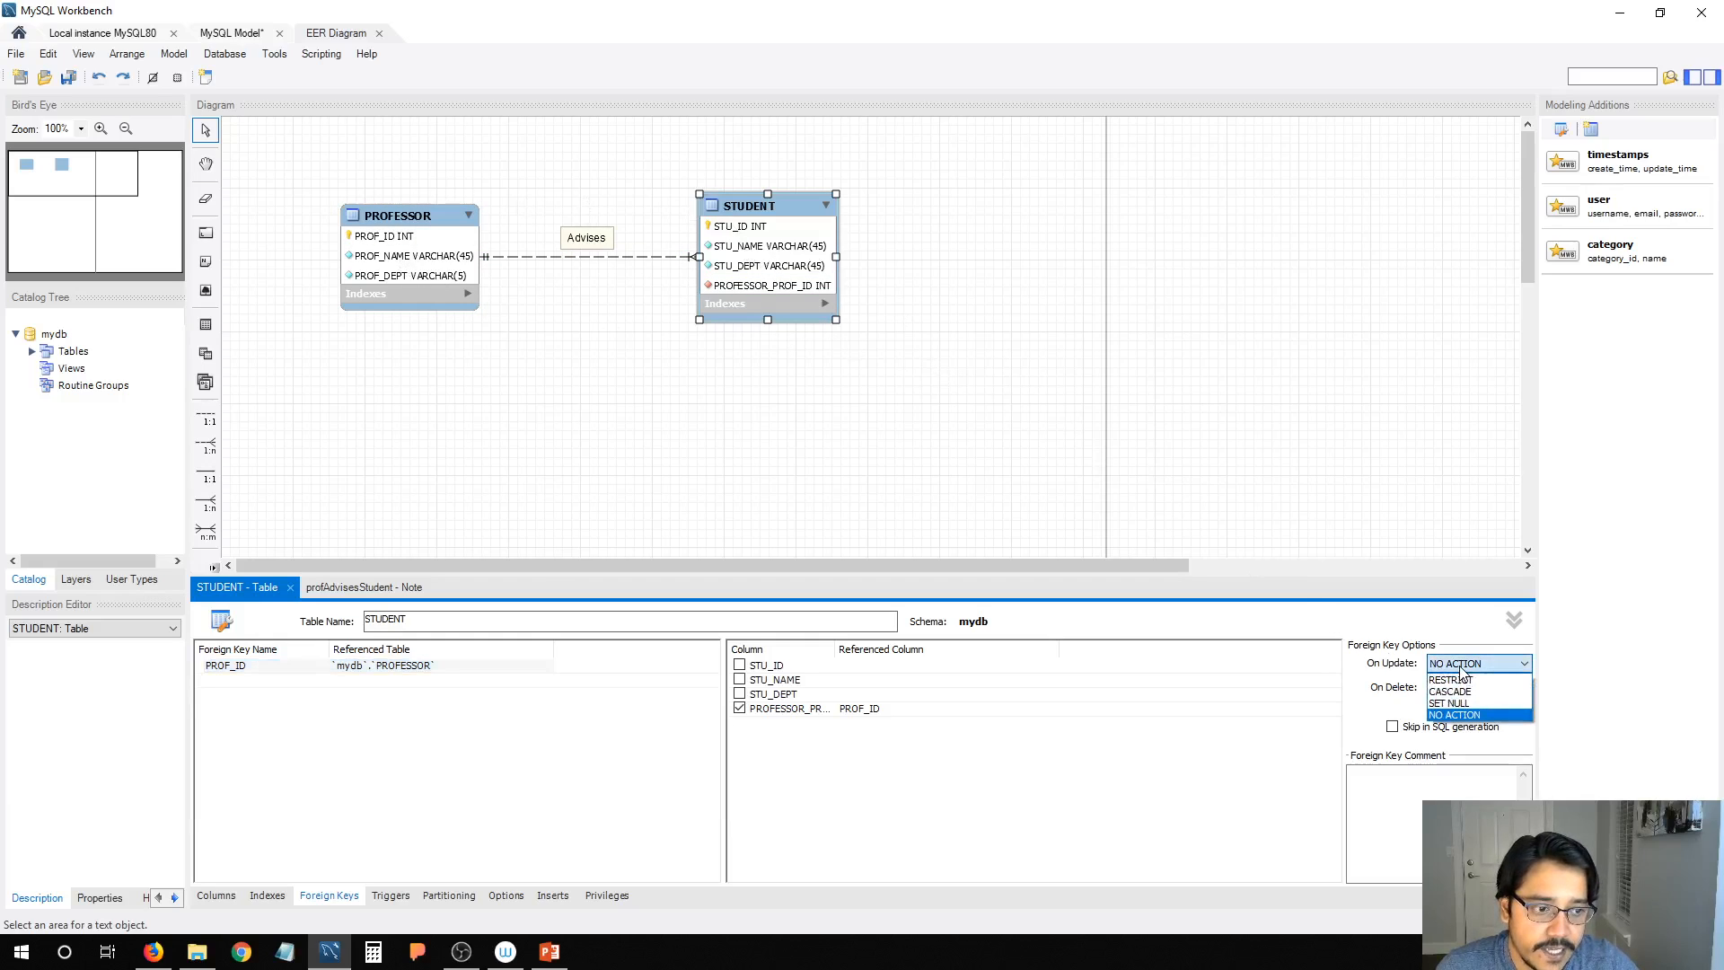
pyautogui.click(1456, 691)
pyautogui.click(1462, 688)
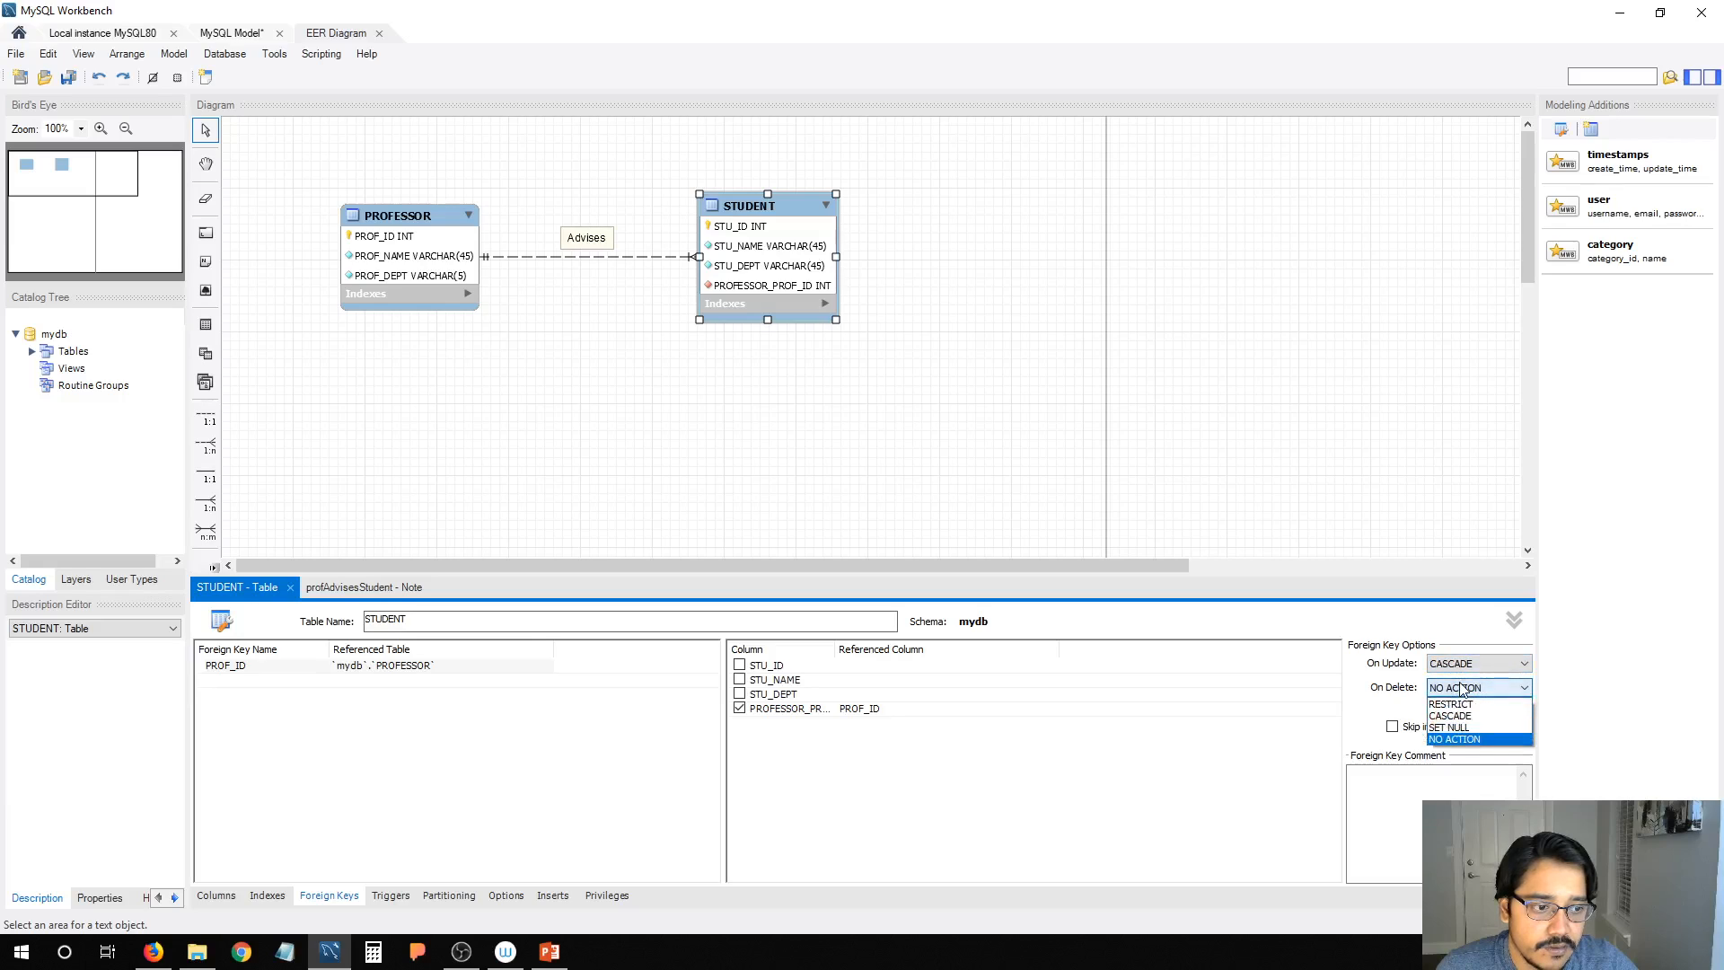
pyautogui.click(1460, 717)
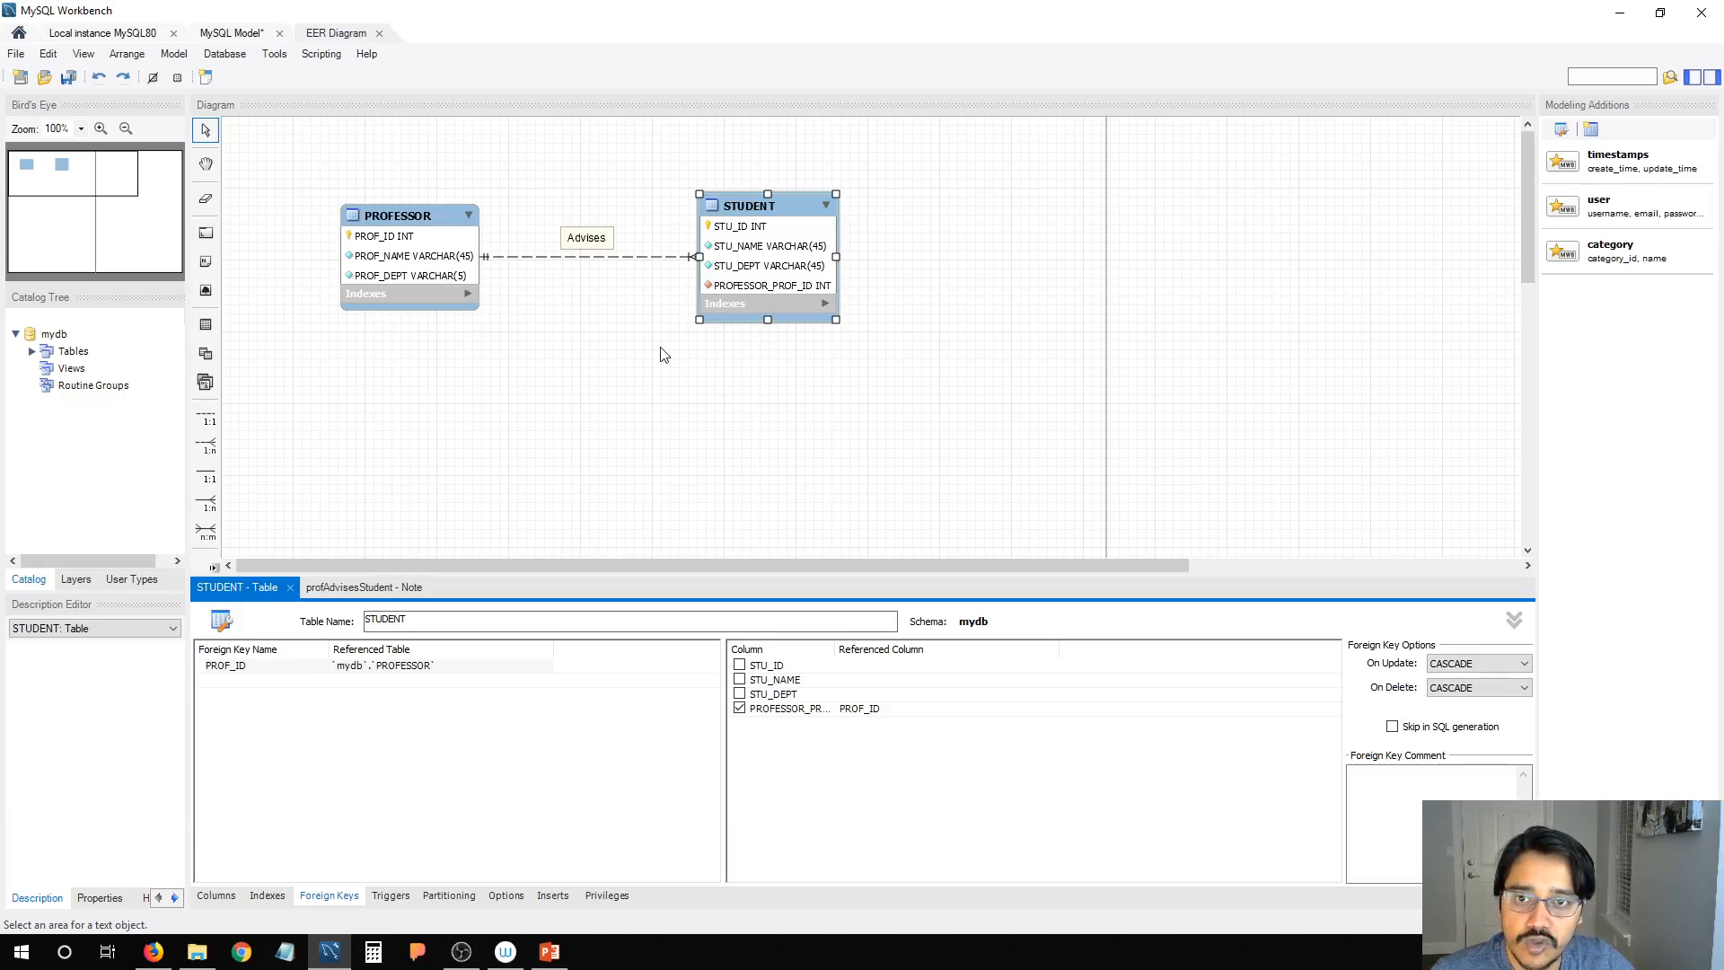
pyautogui.click(277, 55)
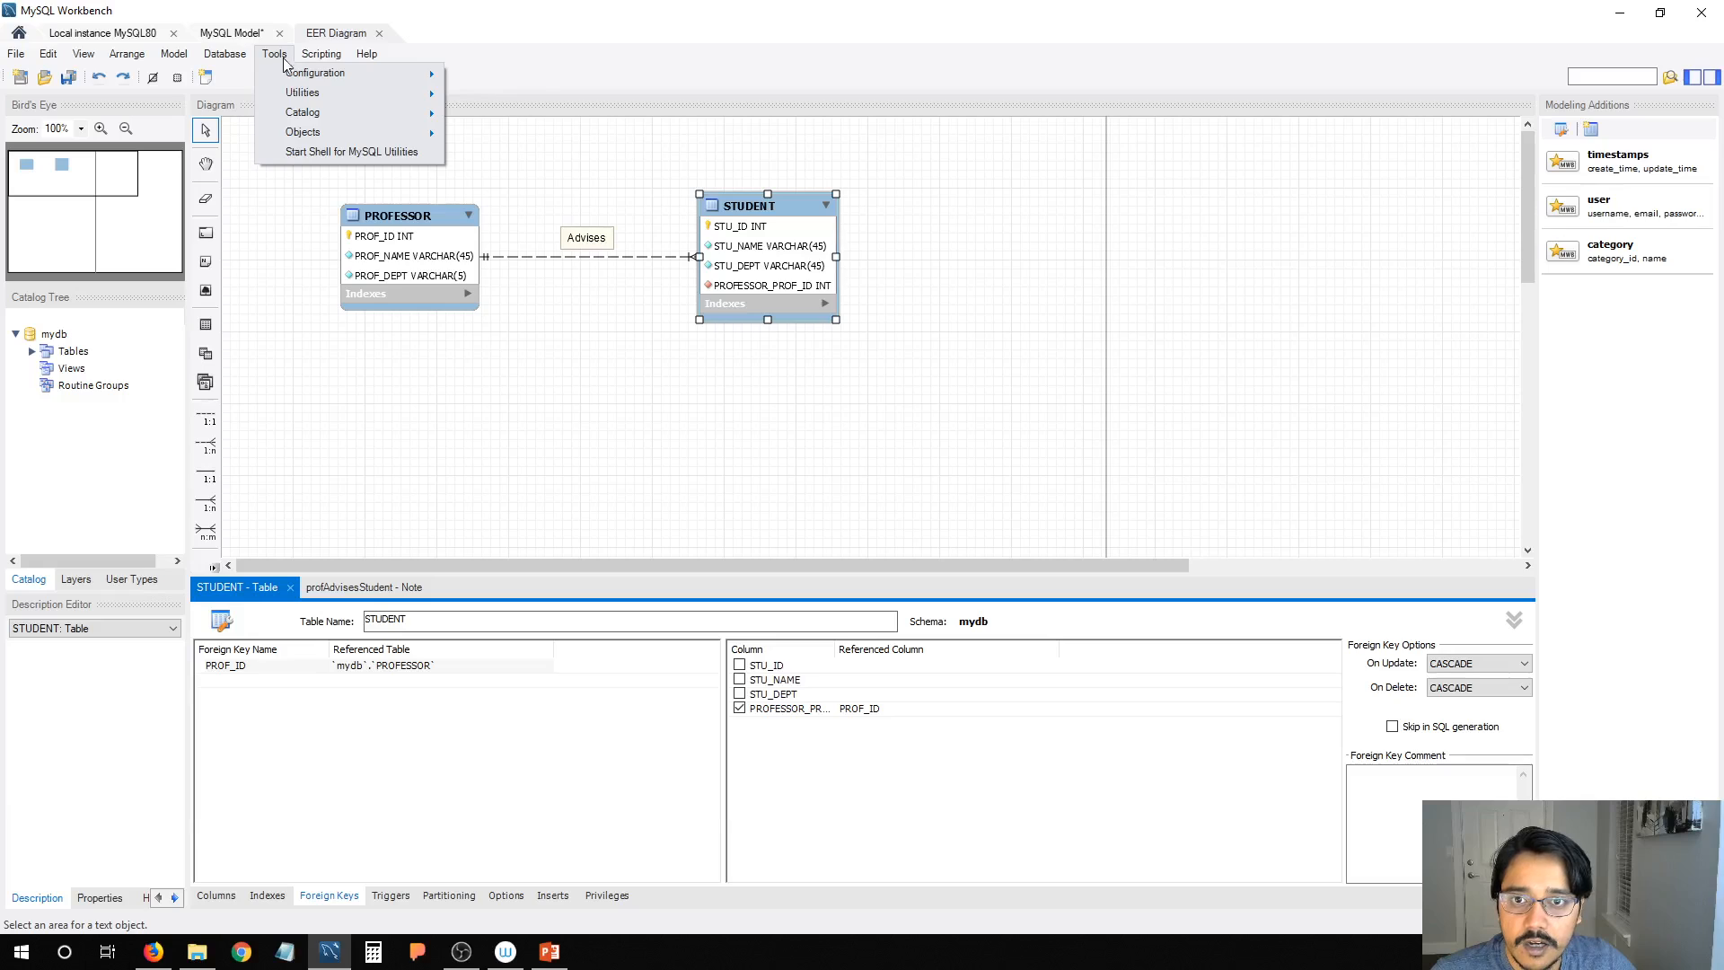
pyautogui.moveTo(306, 60)
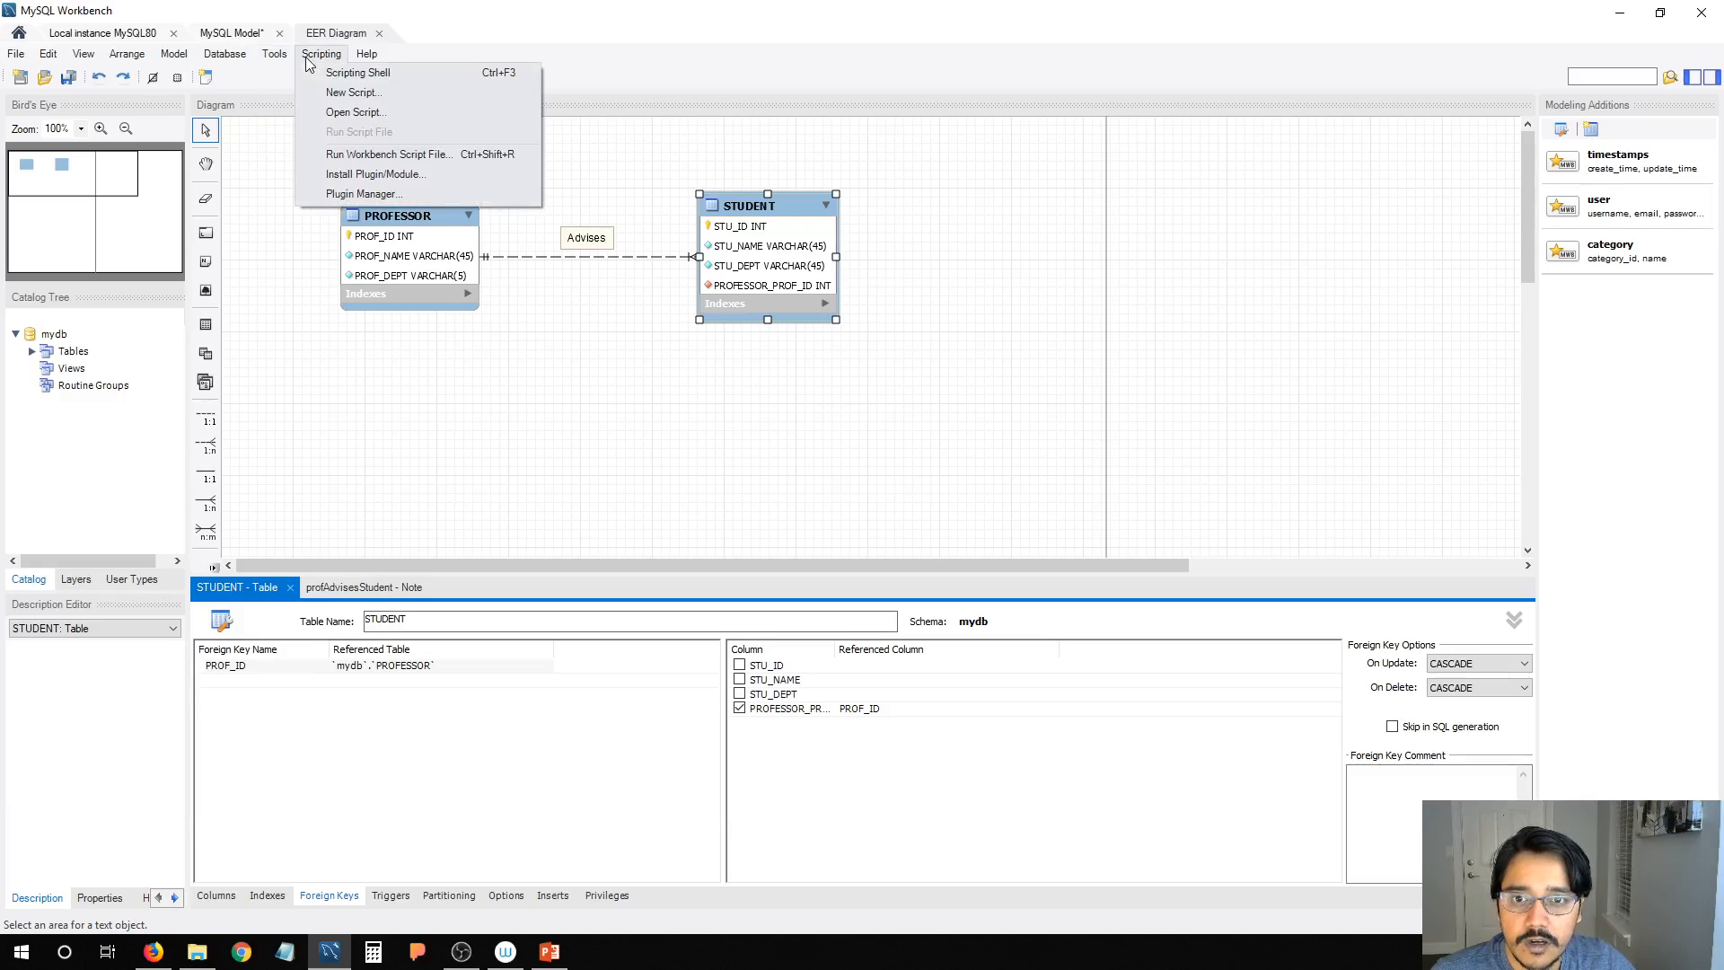
pyautogui.moveTo(235, 59)
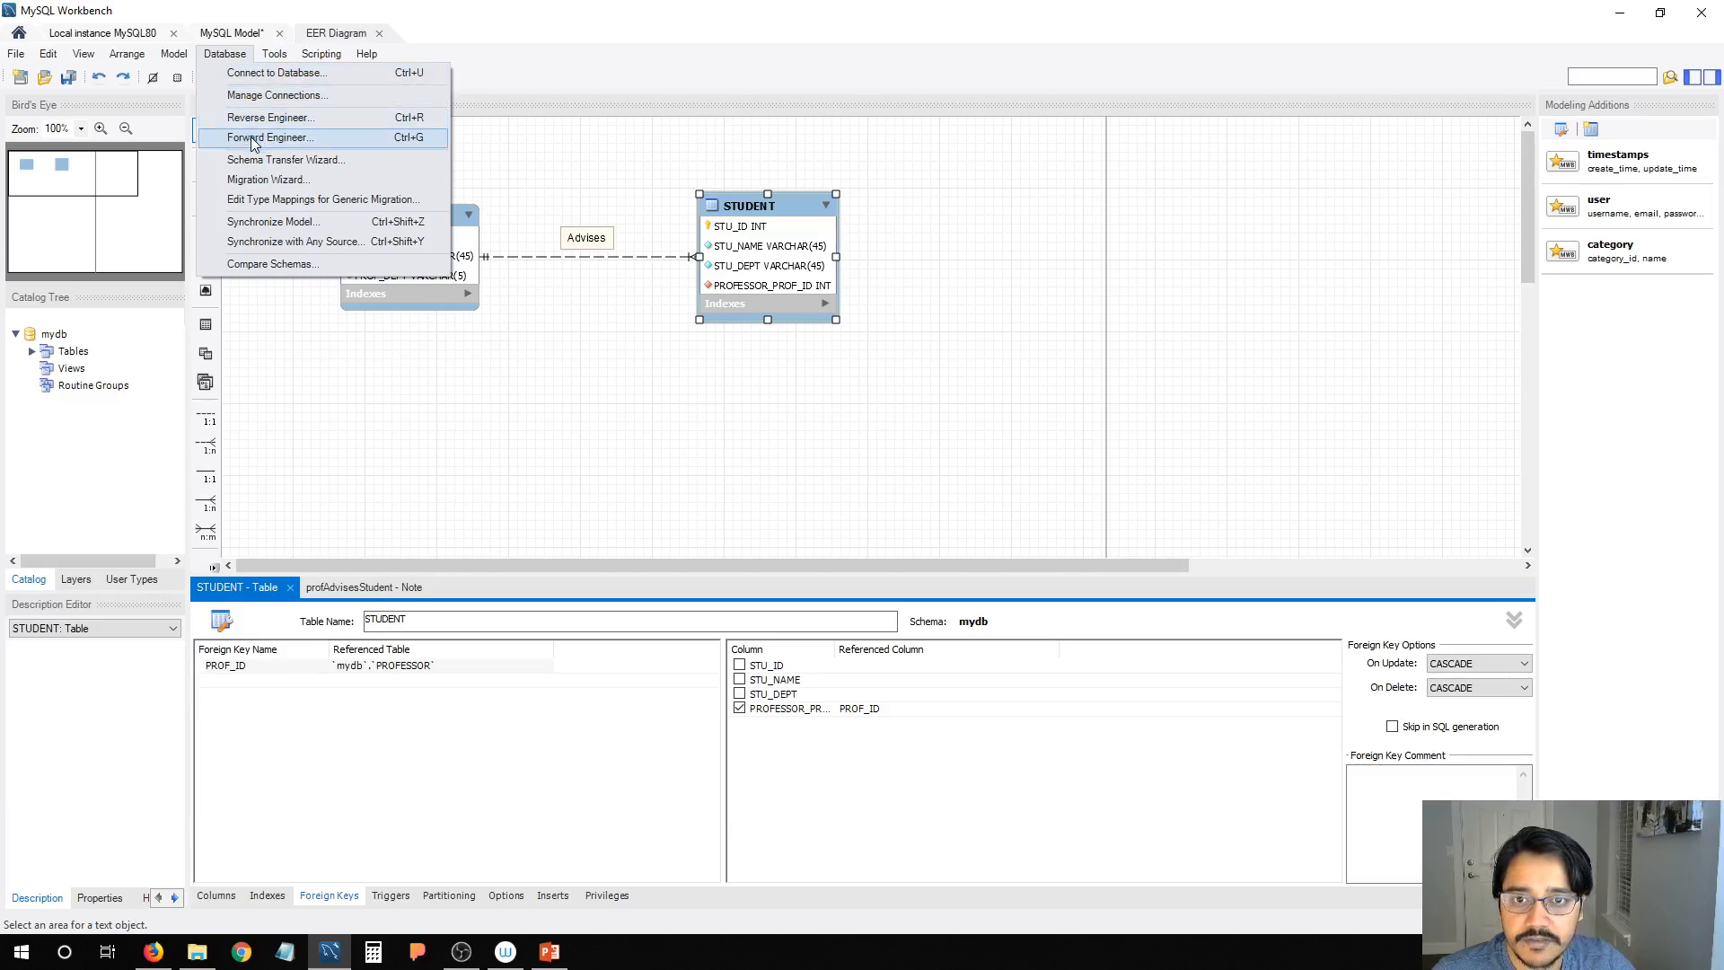
pyautogui.click(788, 460)
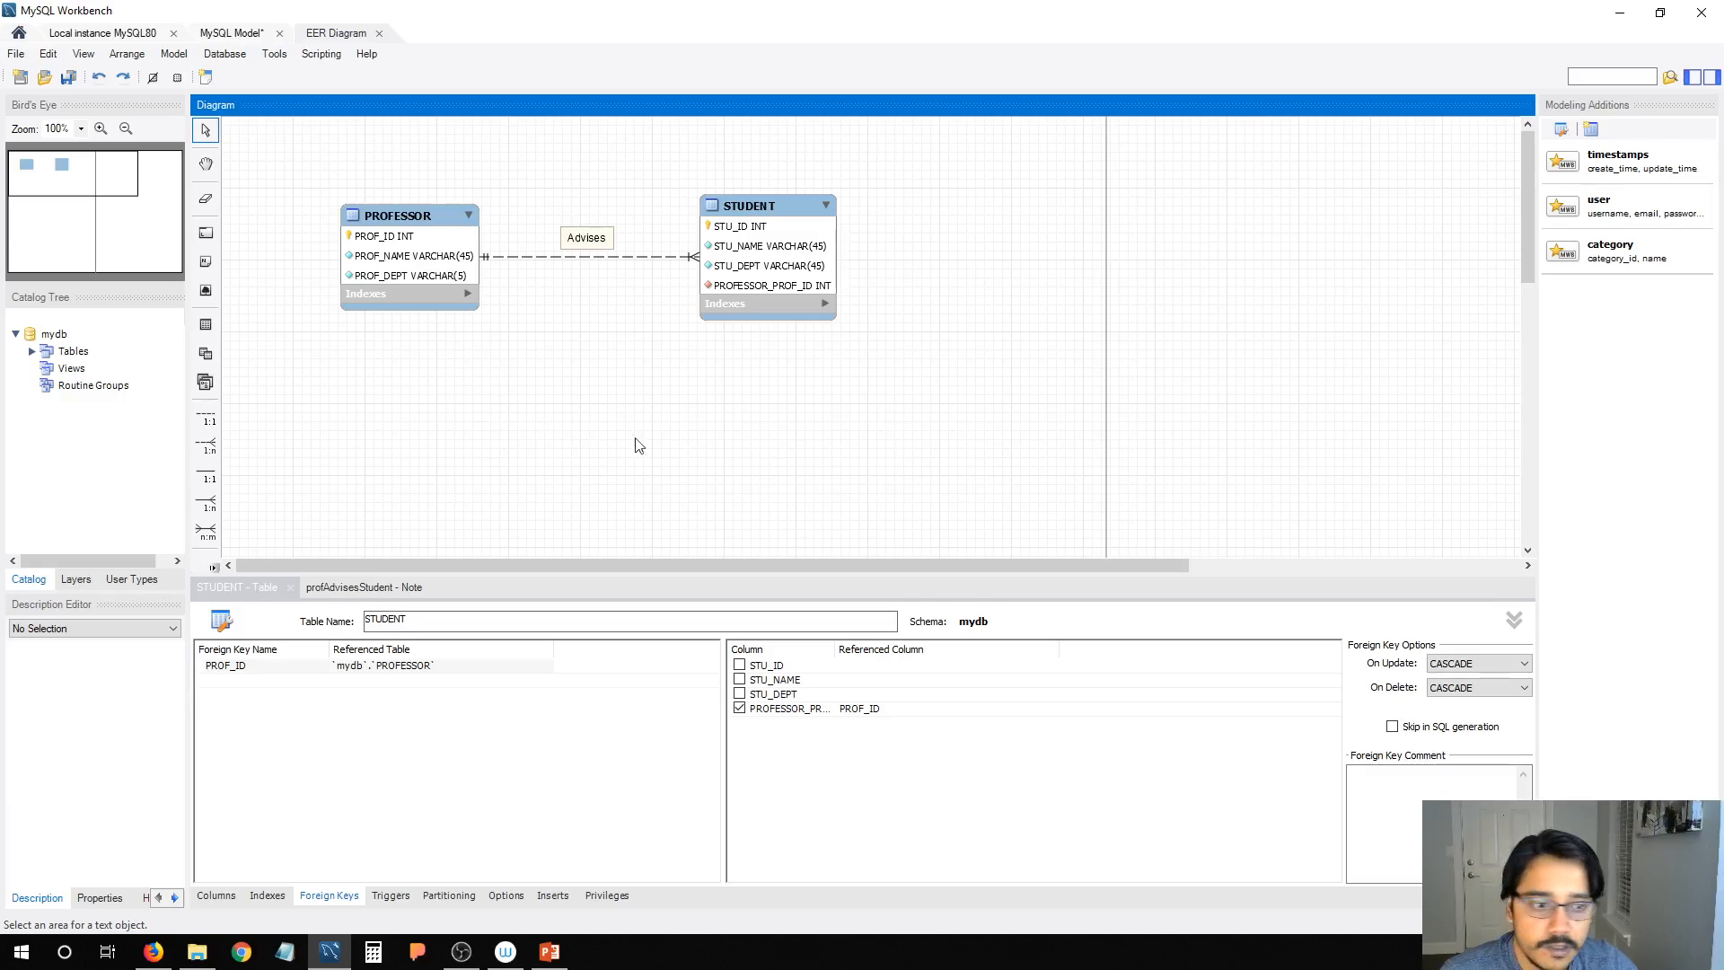
# Step: Close the STUDENT table and profAdvisesStudent note editors, and return to the MySQL Model overview
pyautogui.click(289, 589)
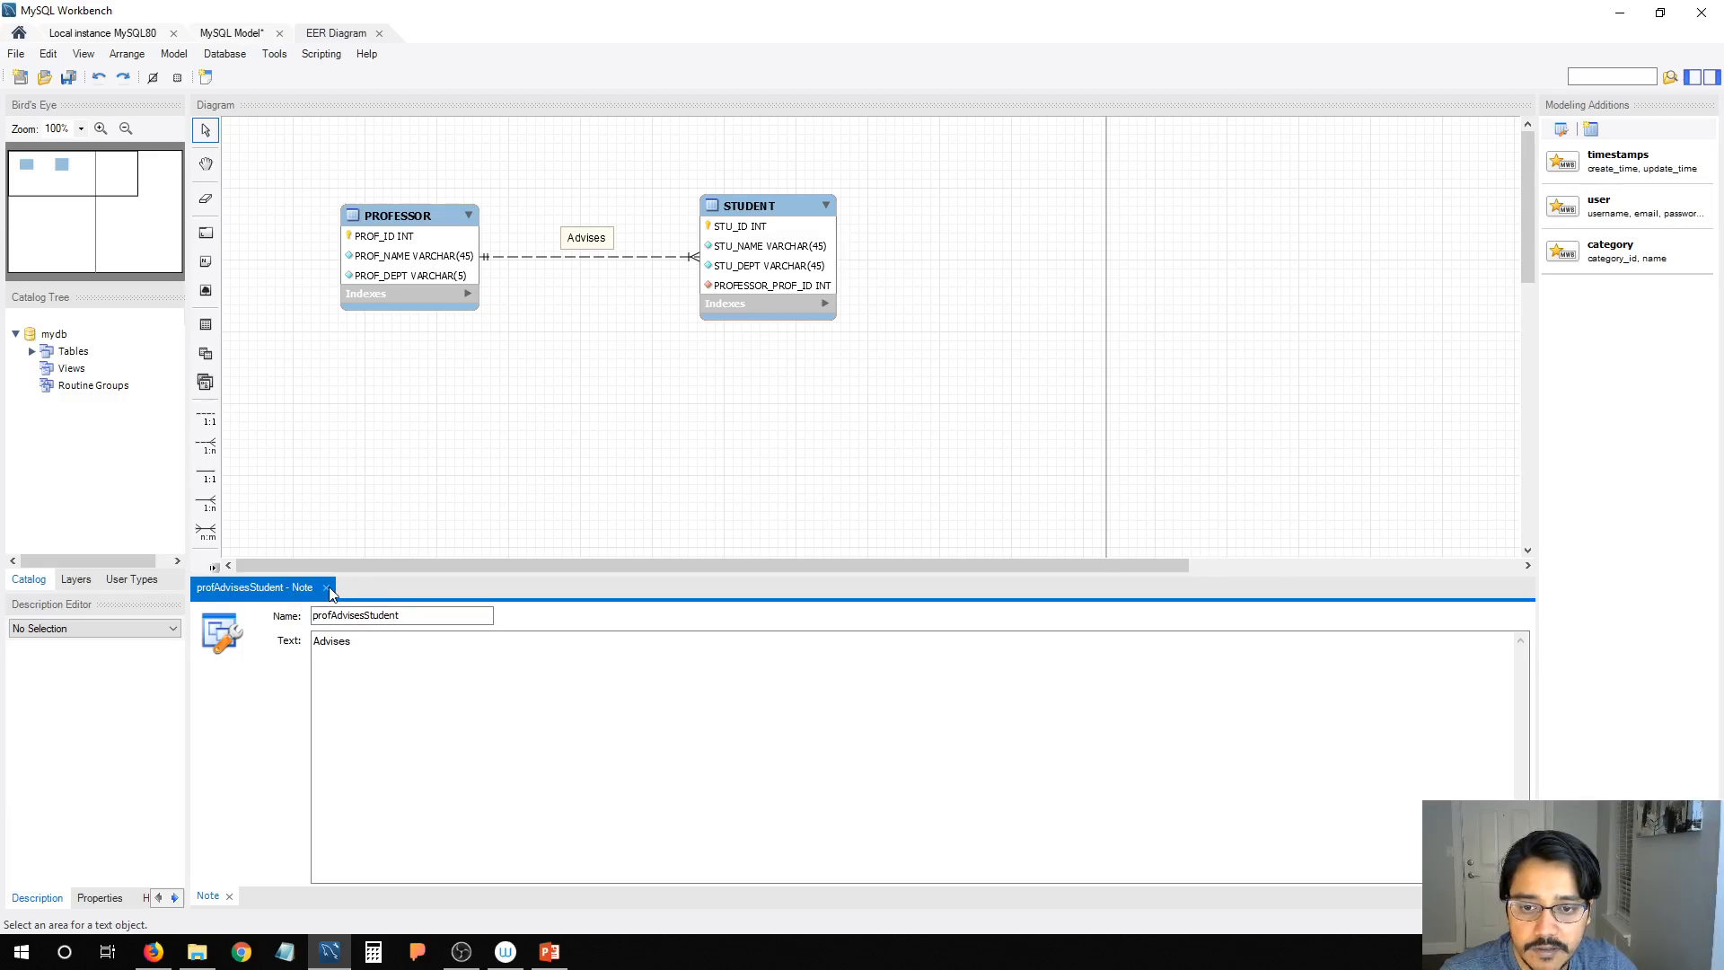
pyautogui.click(326, 587)
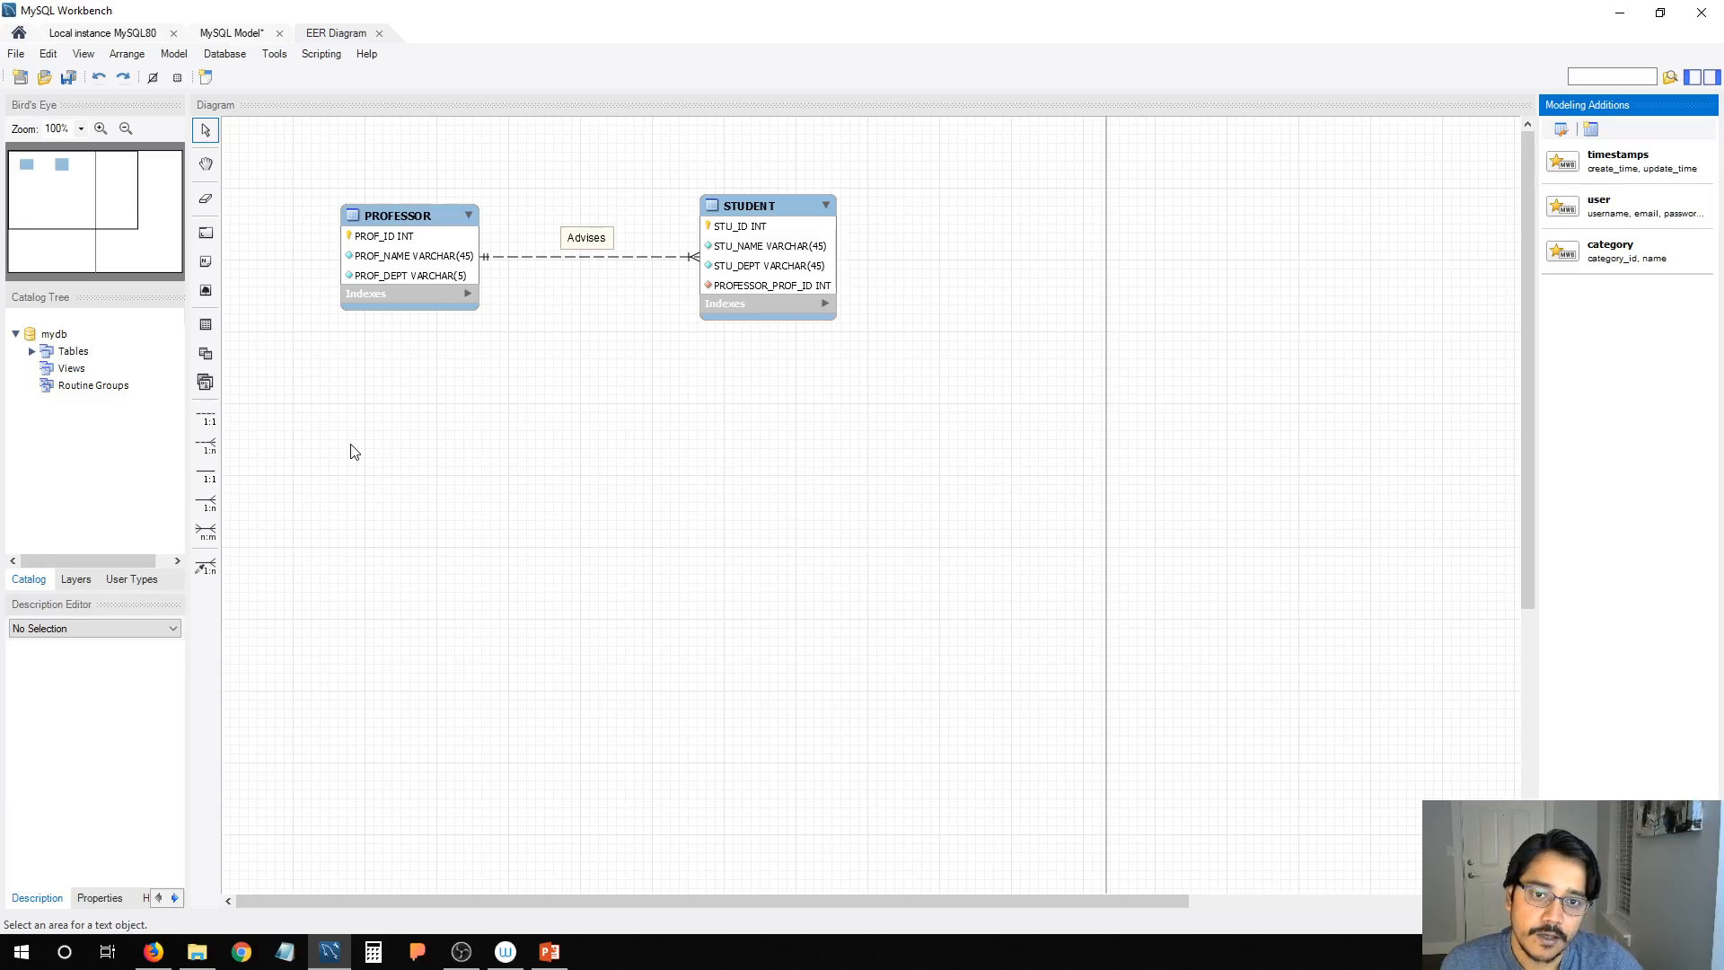
pyautogui.click(243, 35)
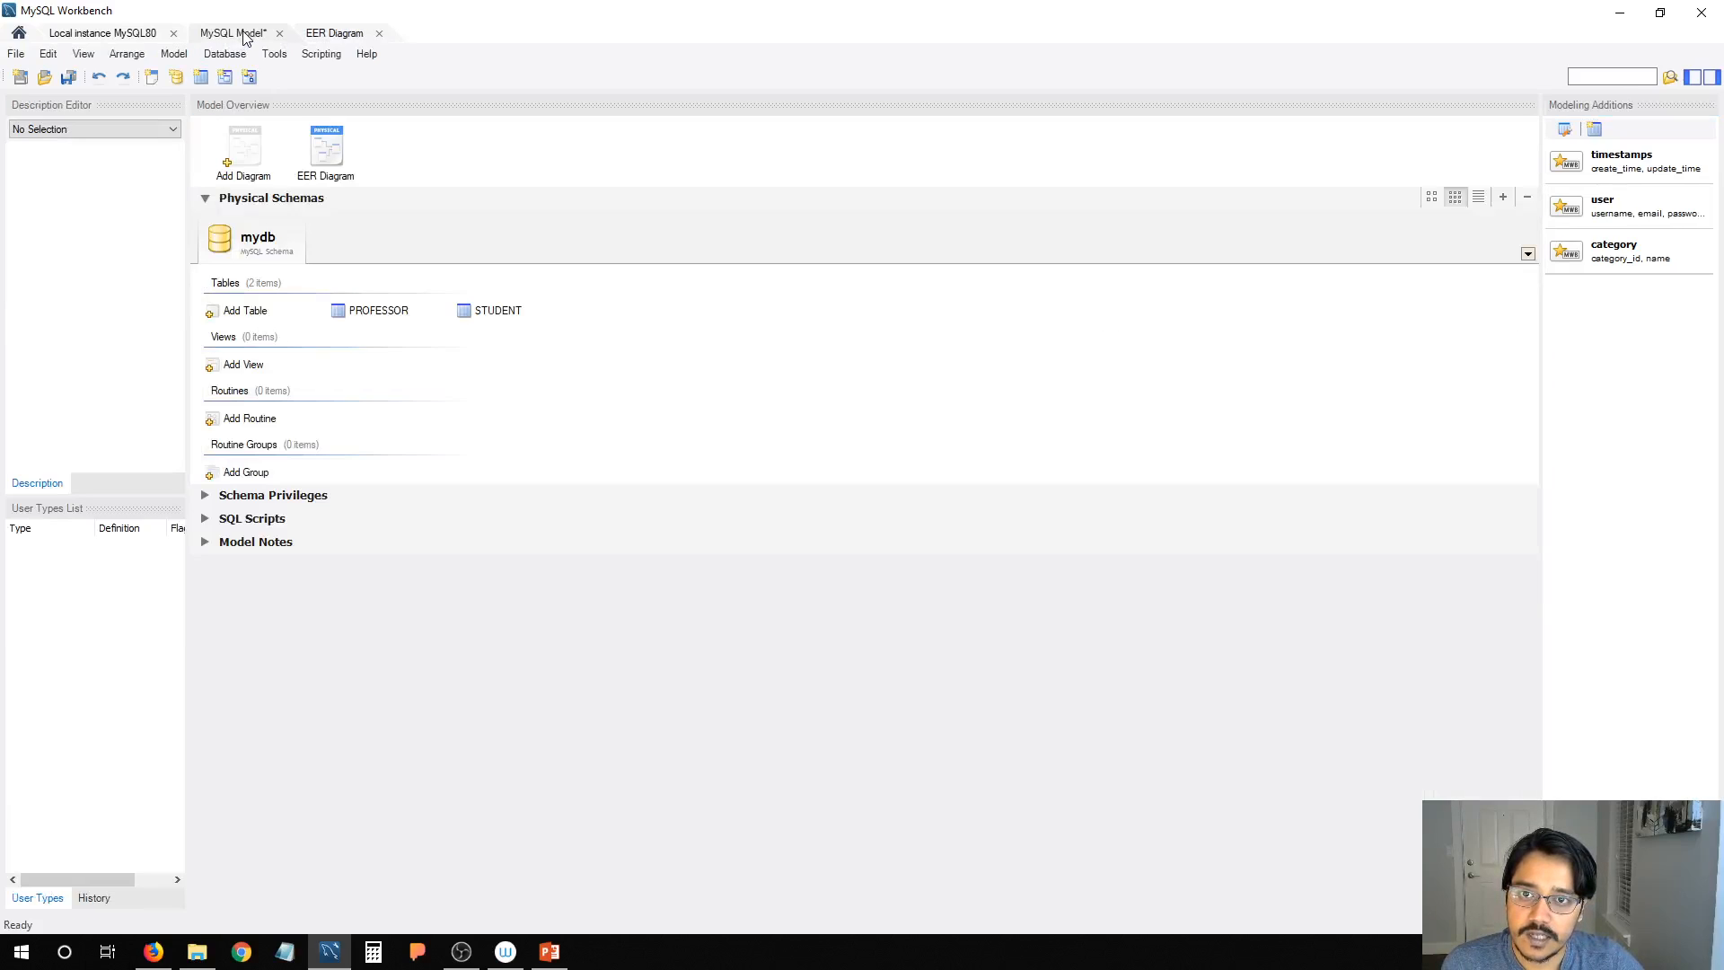
# Step: Rename the mydb schema as UniversityMGMNT and update all references to the old schema name
pyautogui.doubleClick(267, 248)
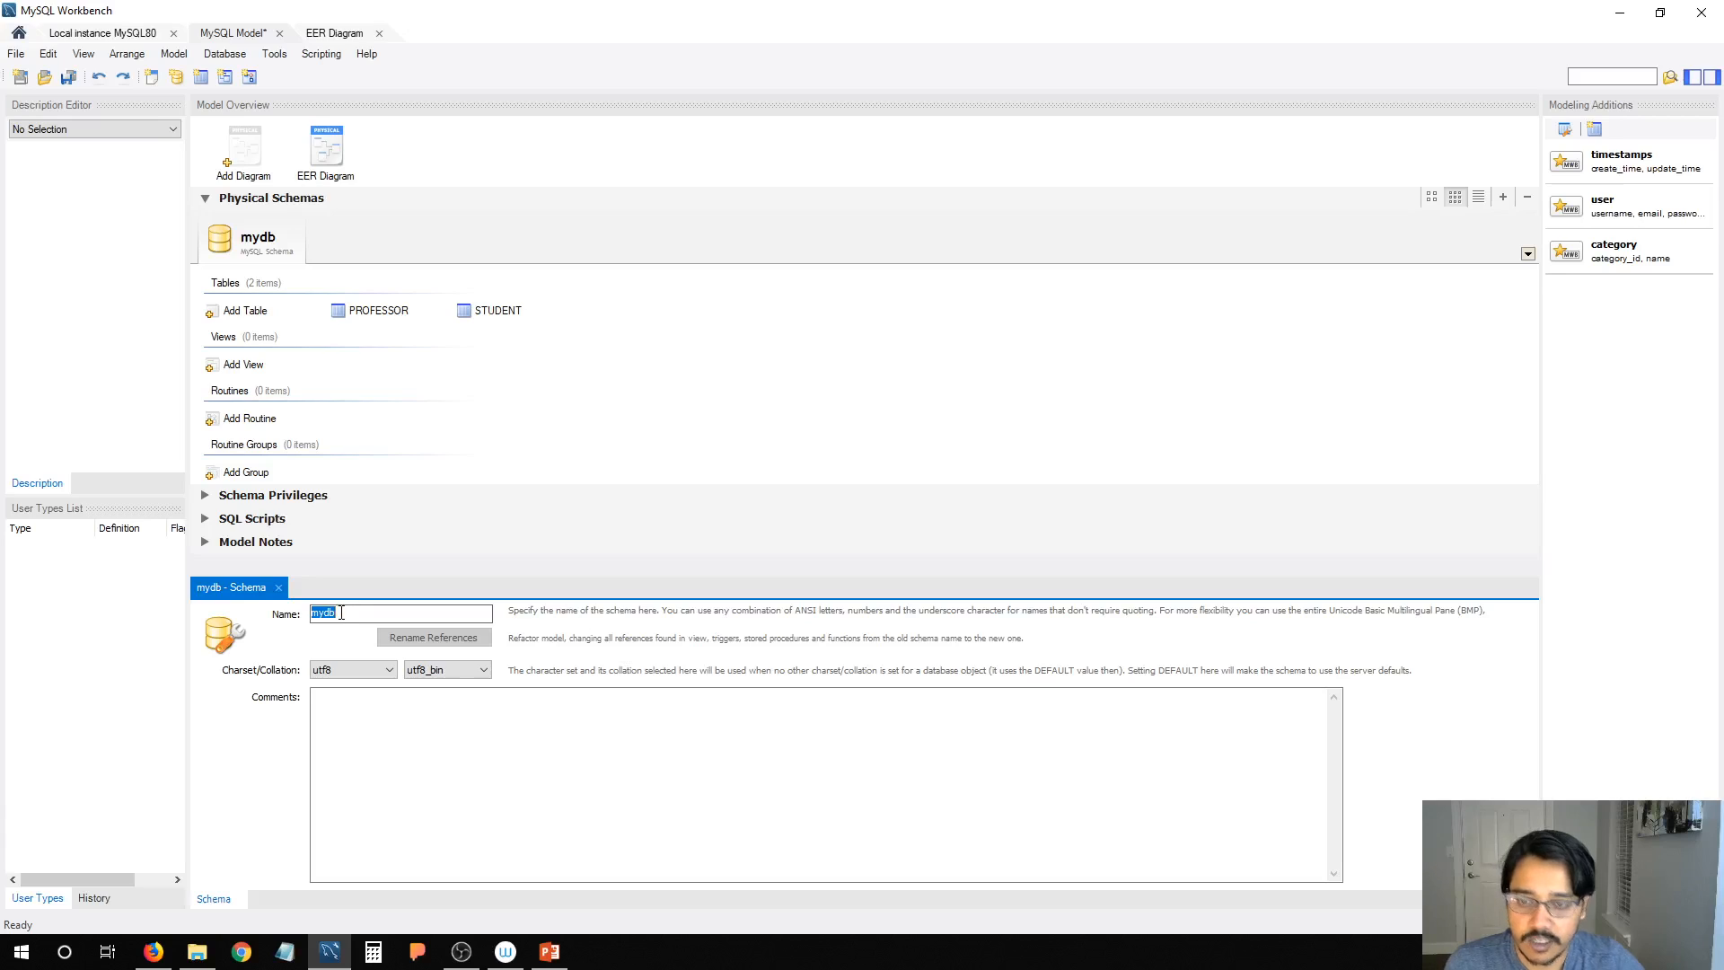
pyautogui.write('uNI')
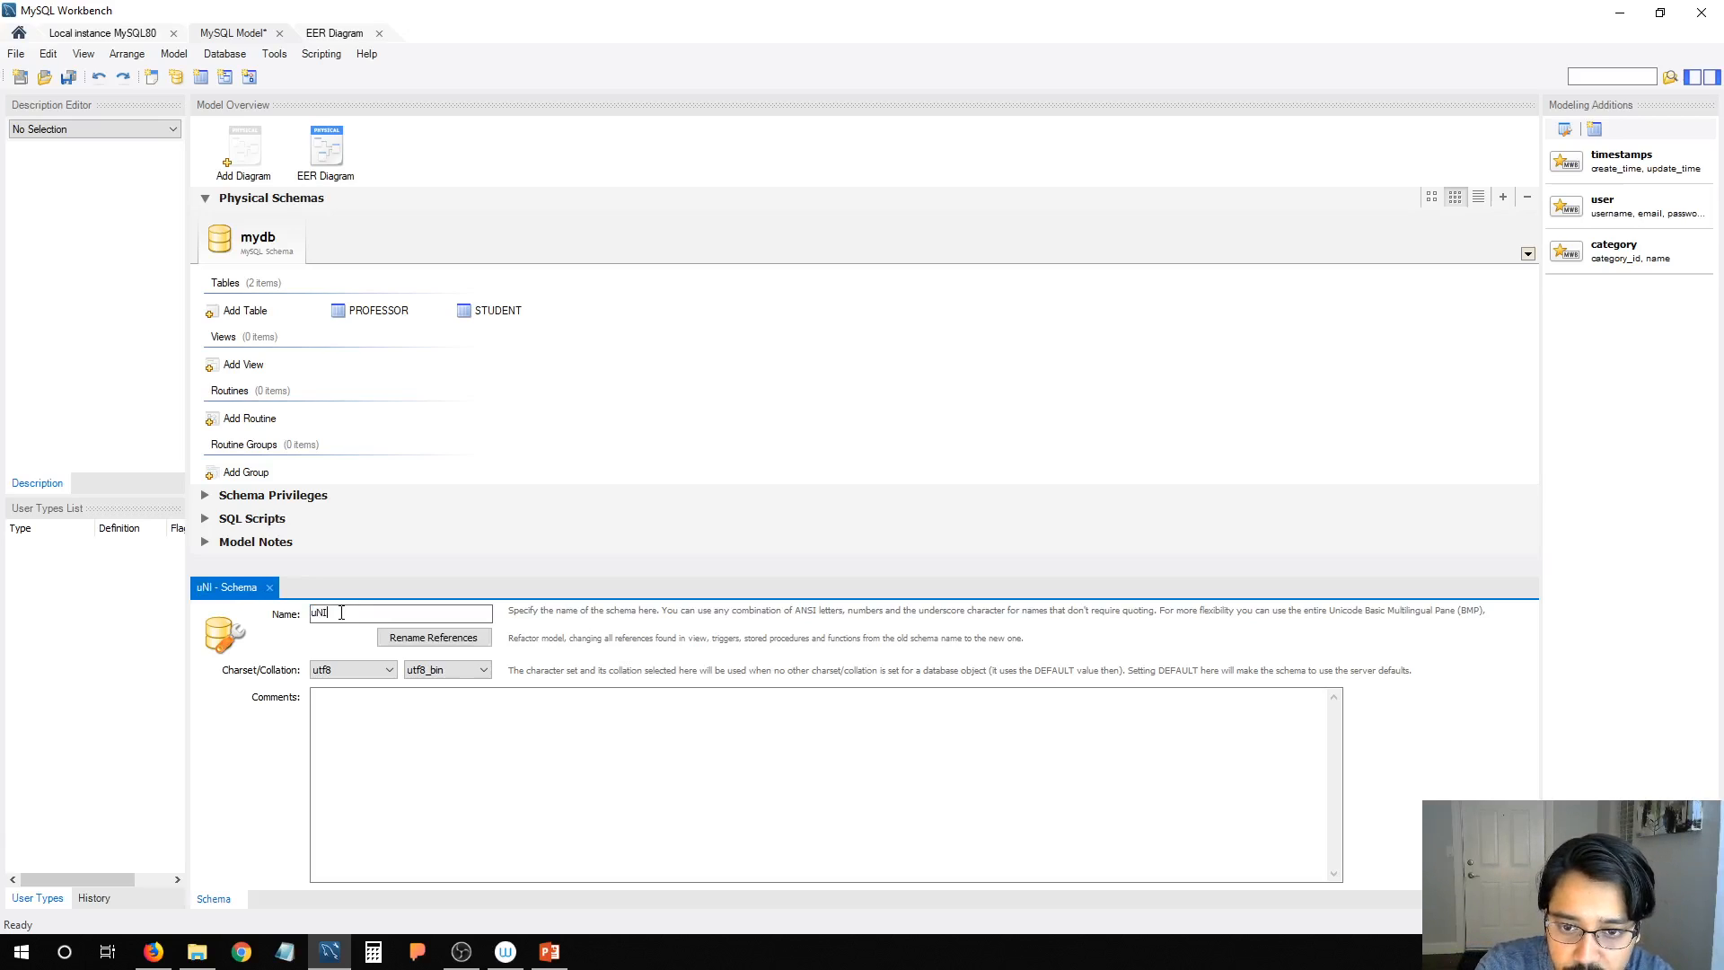
pyautogui.press('BackSpace')
pyautogui.press('BackSpace')
pyautogui.press('BackSpace')
pyautogui.write('Uni')
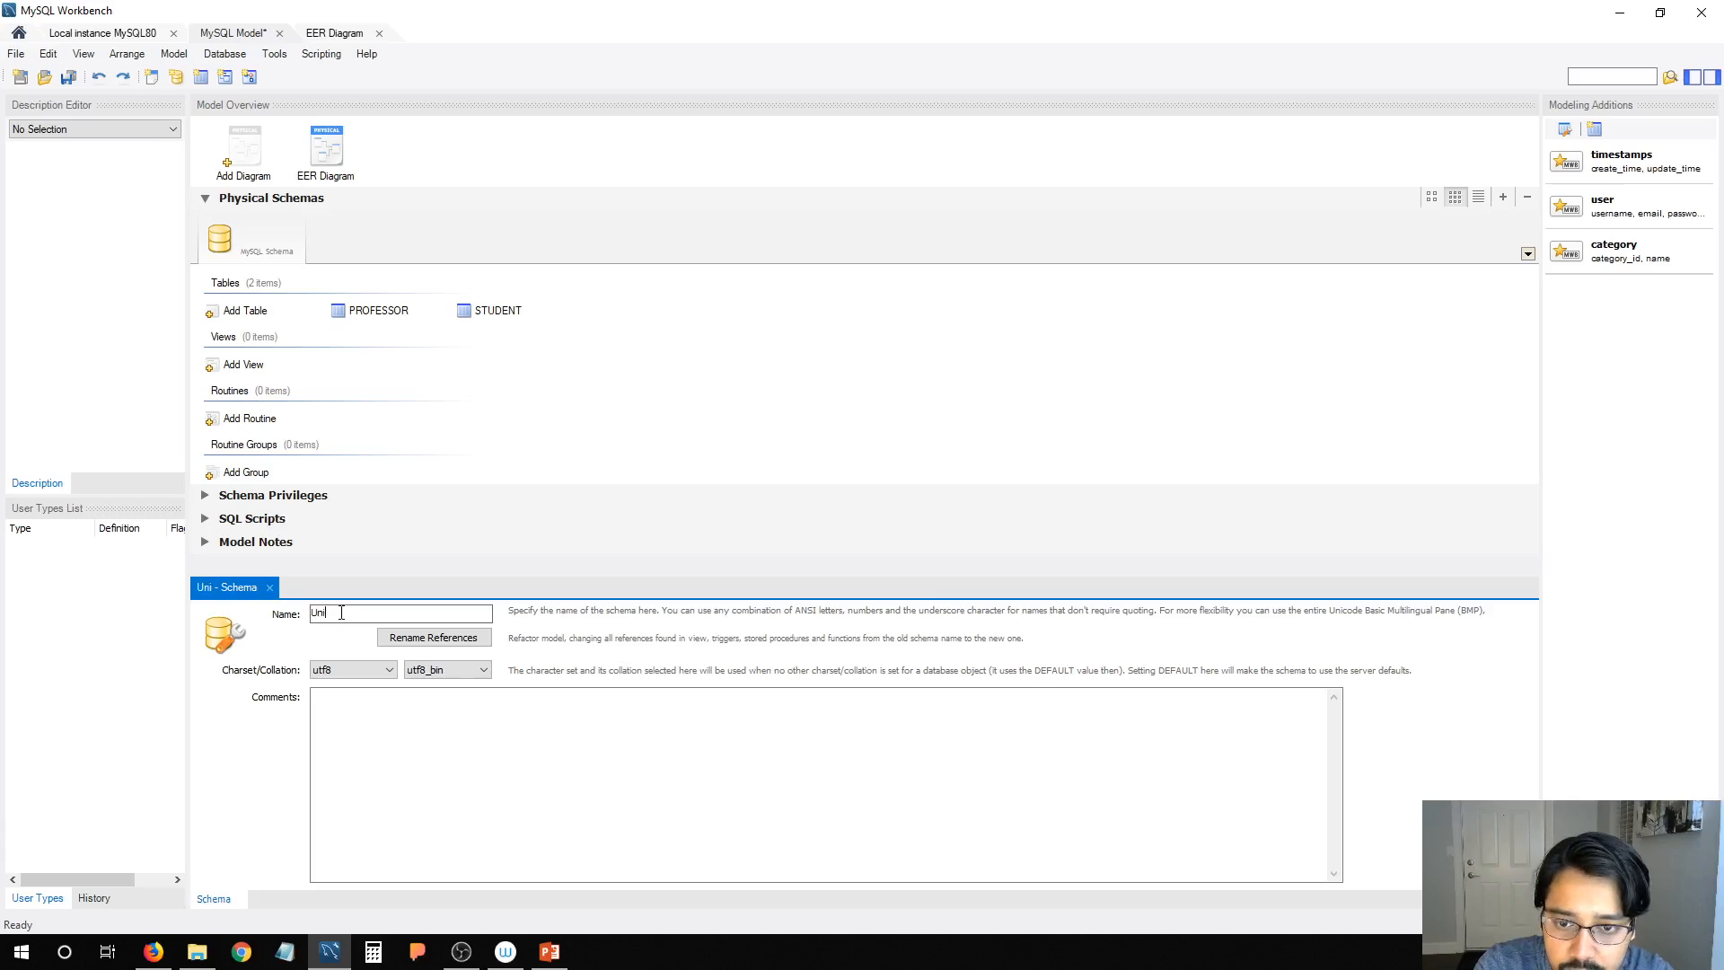
pyautogui.write('versity')
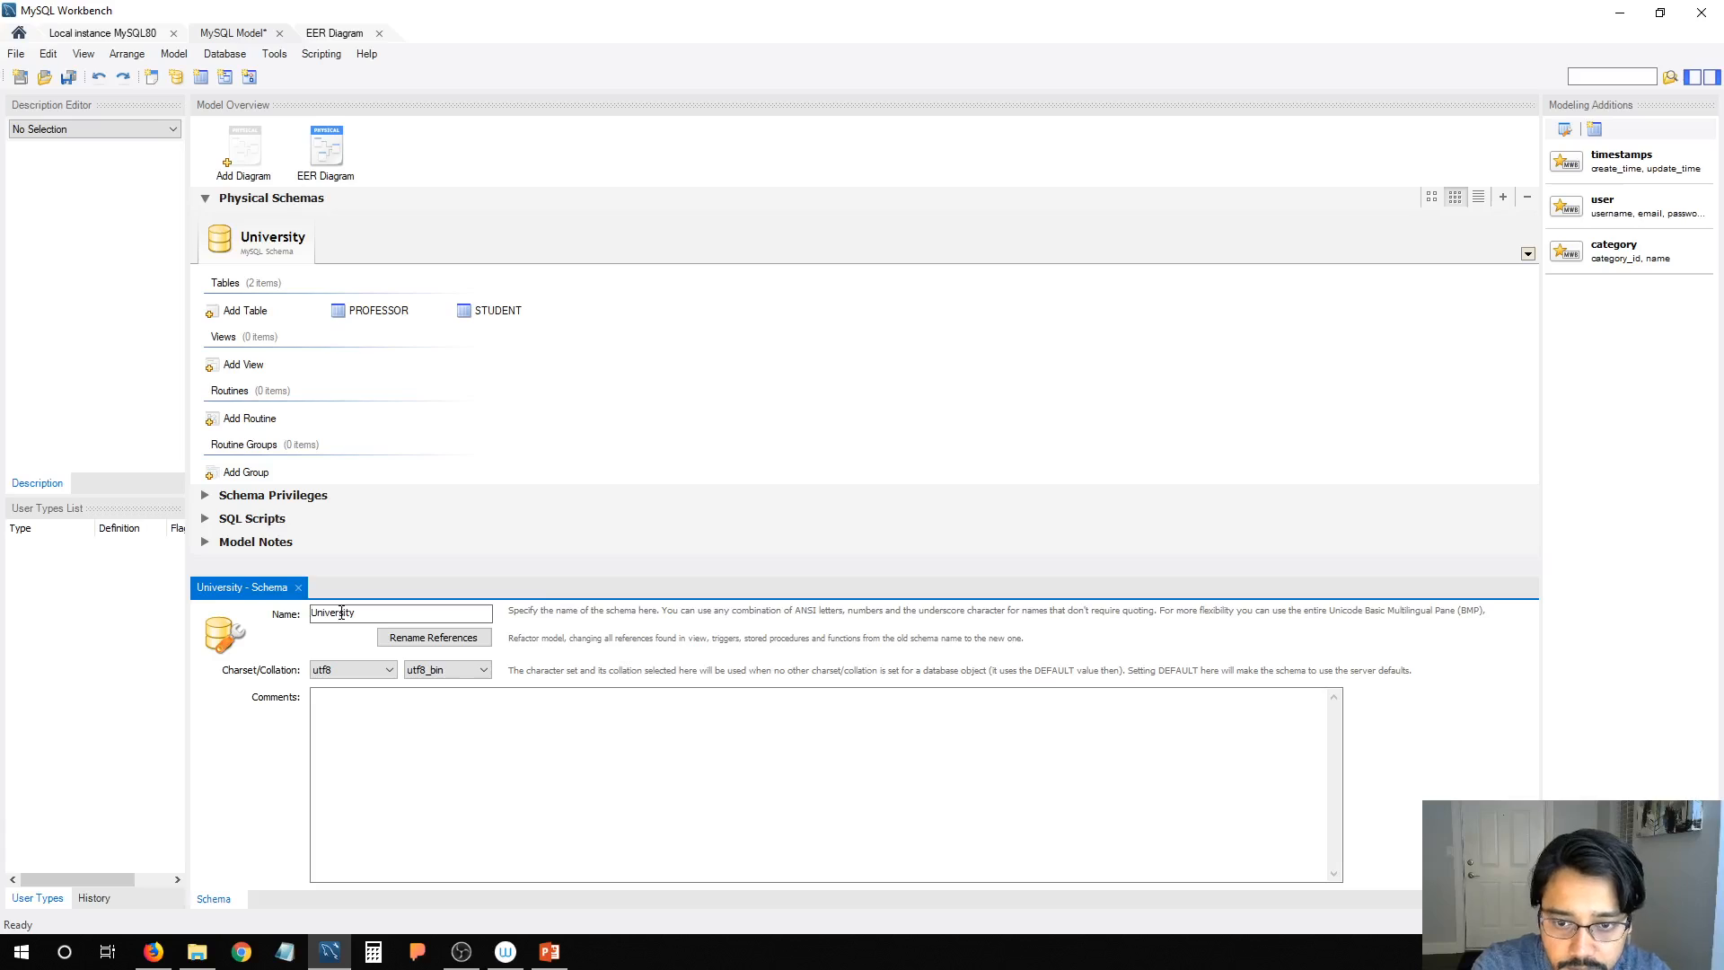
pyautogui.write('M')
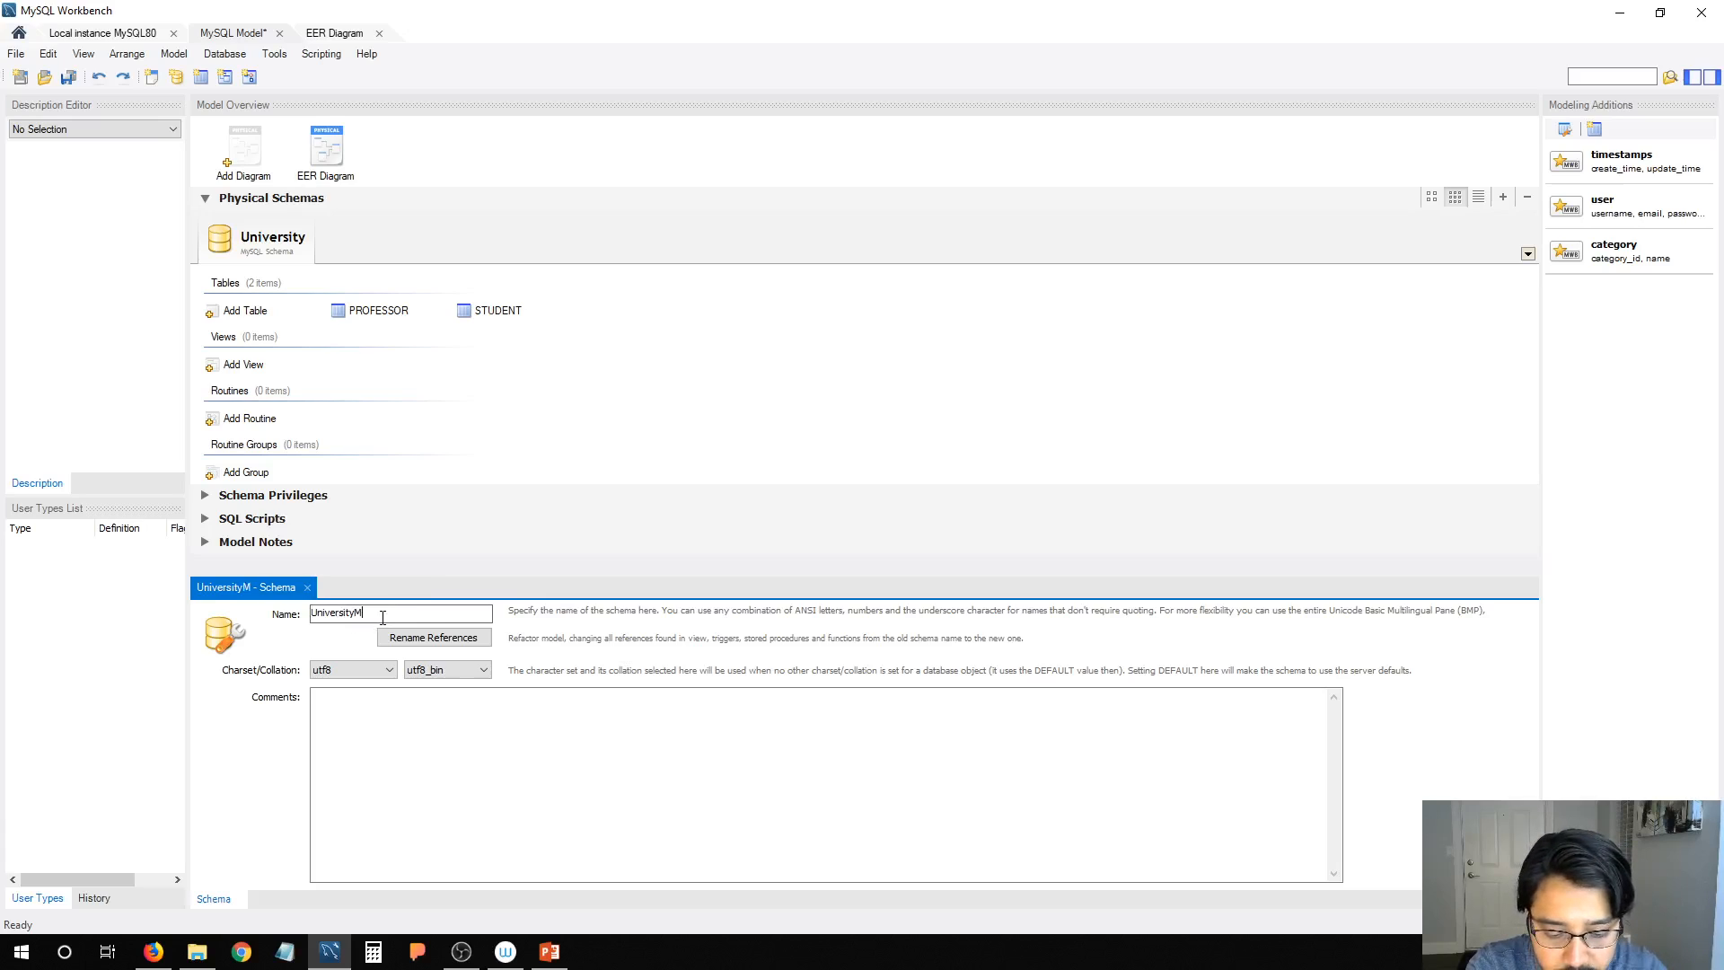
pyautogui.write('GMNT')
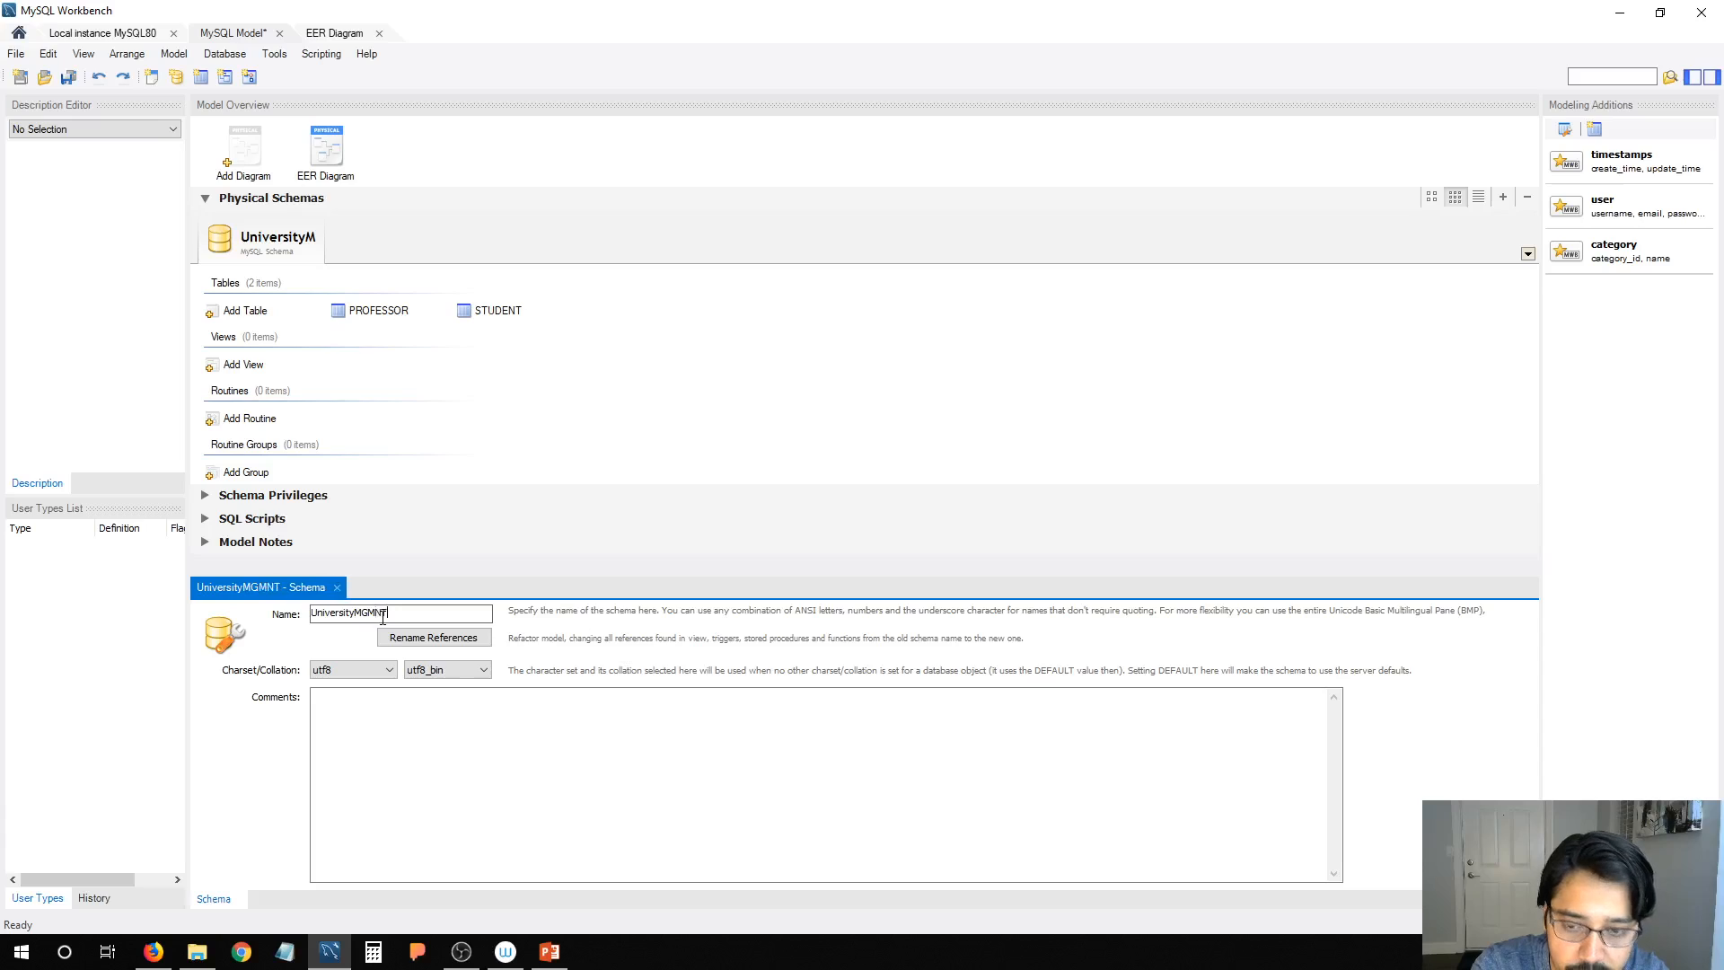
pyautogui.click(427, 647)
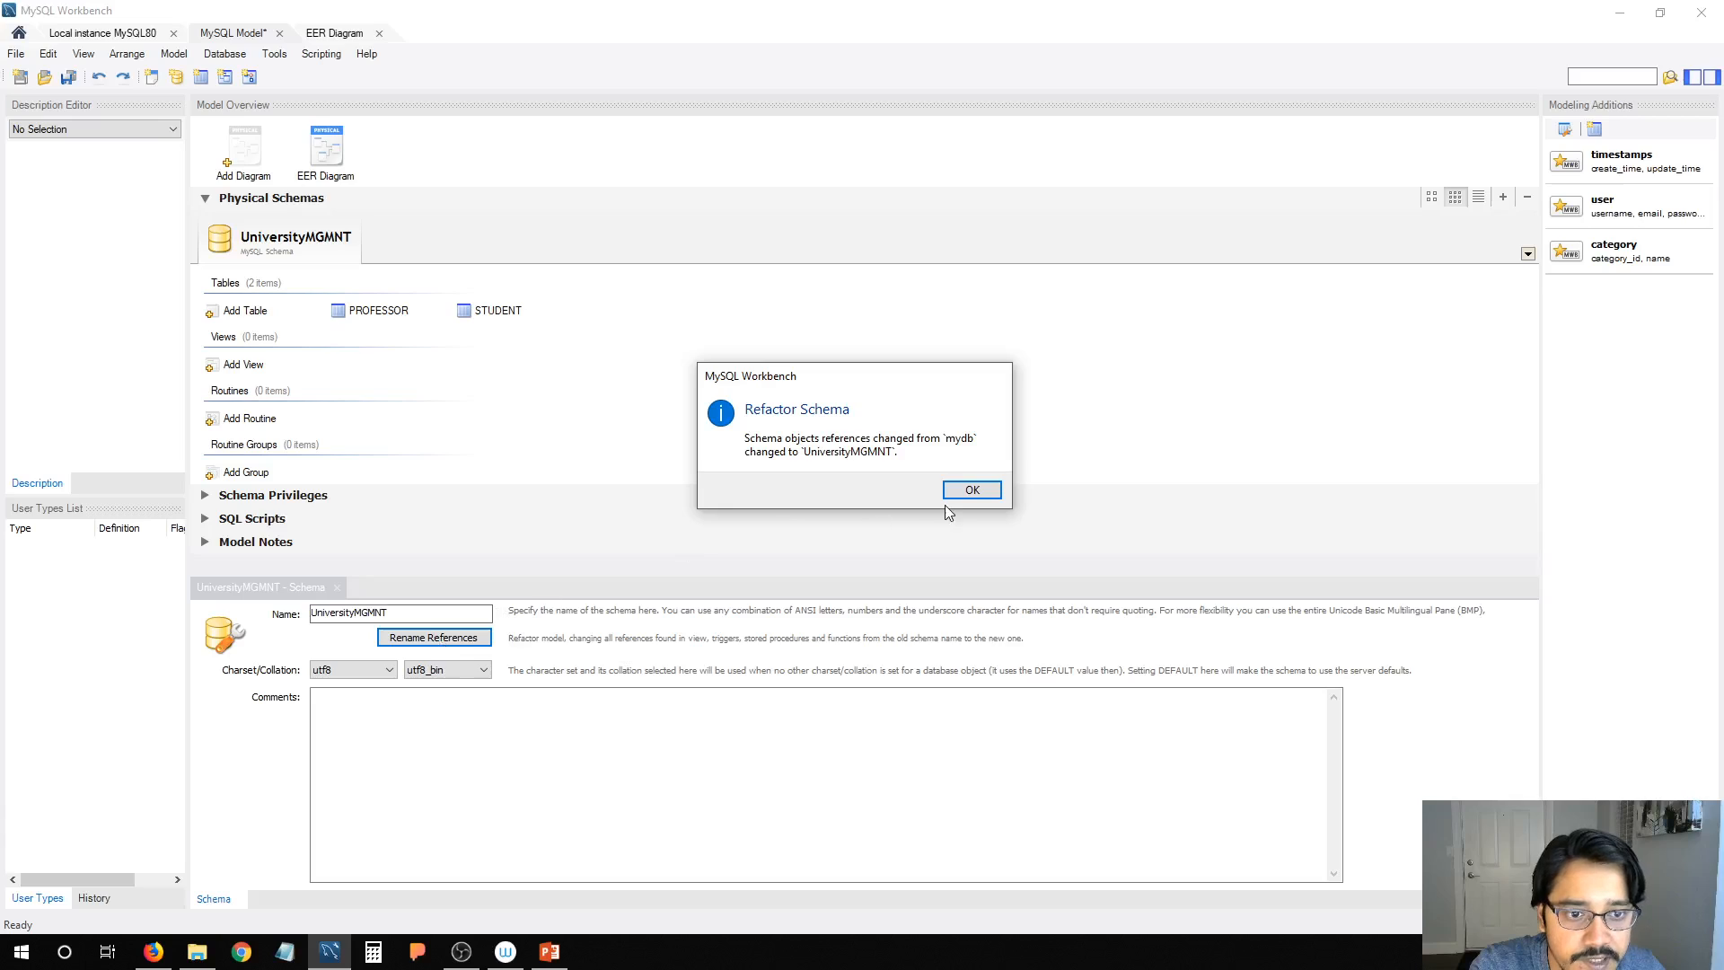
pyautogui.click(968, 491)
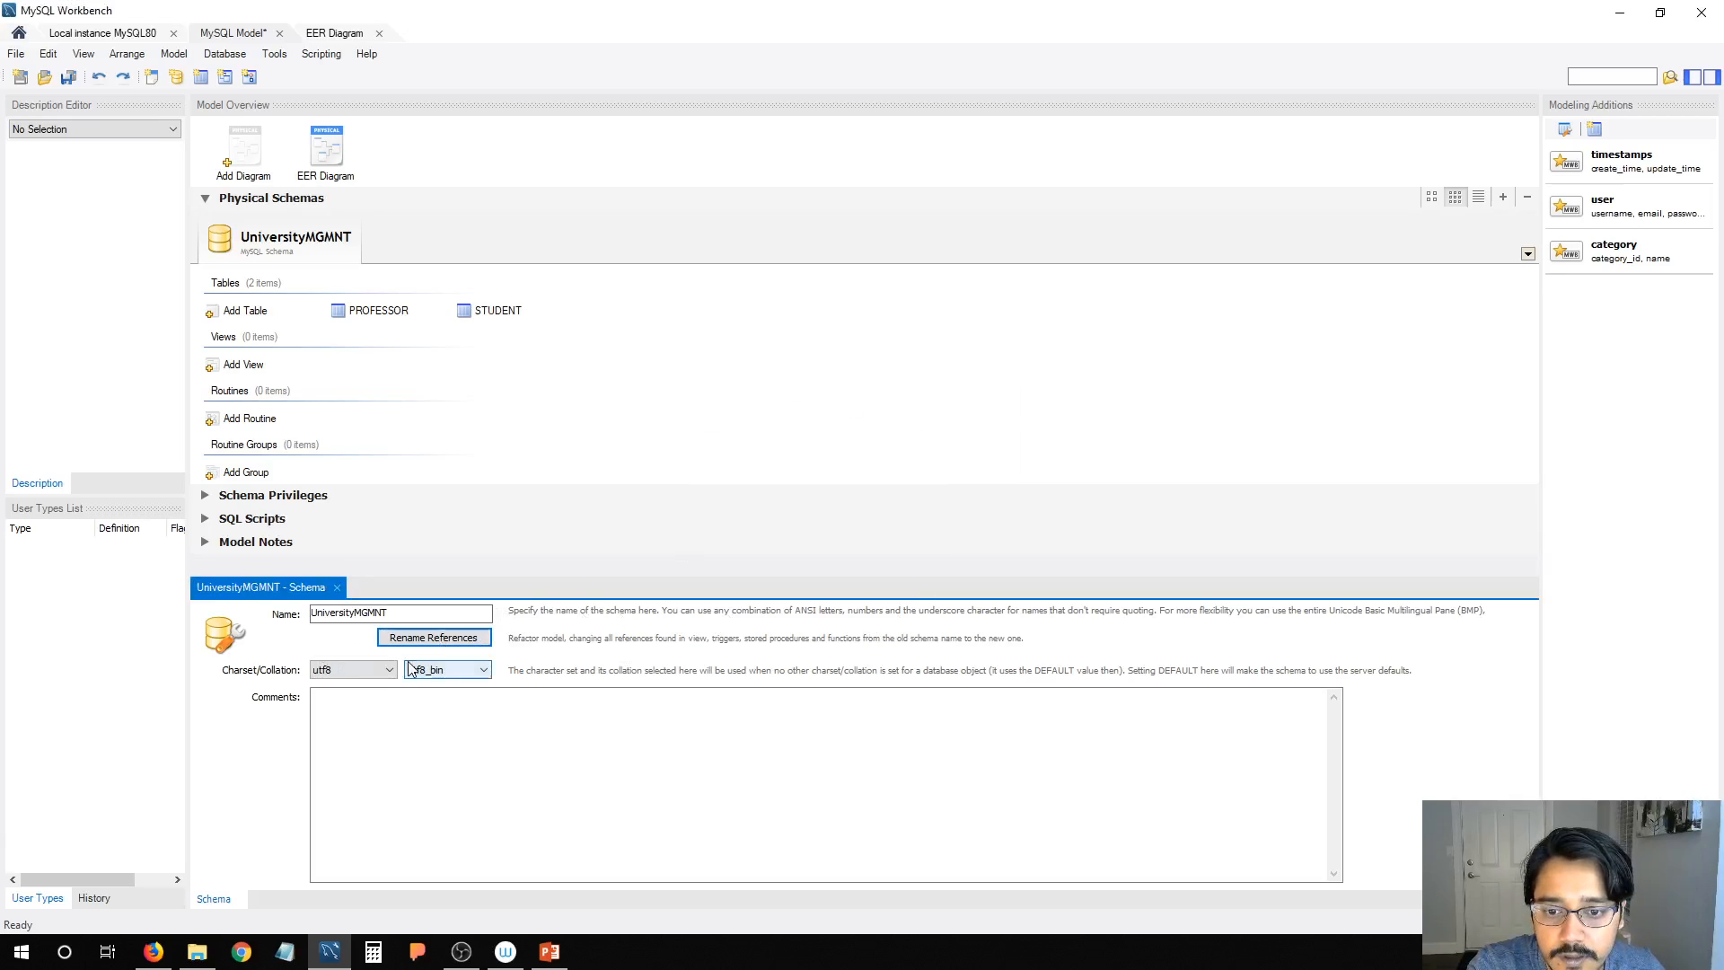
# Step: Review the PROFESSOR and STUDENT tables in the EER diagram, including the schema and settings of STUDENT's PROF_ID foreign key
pyautogui.doubleClick(341, 159)
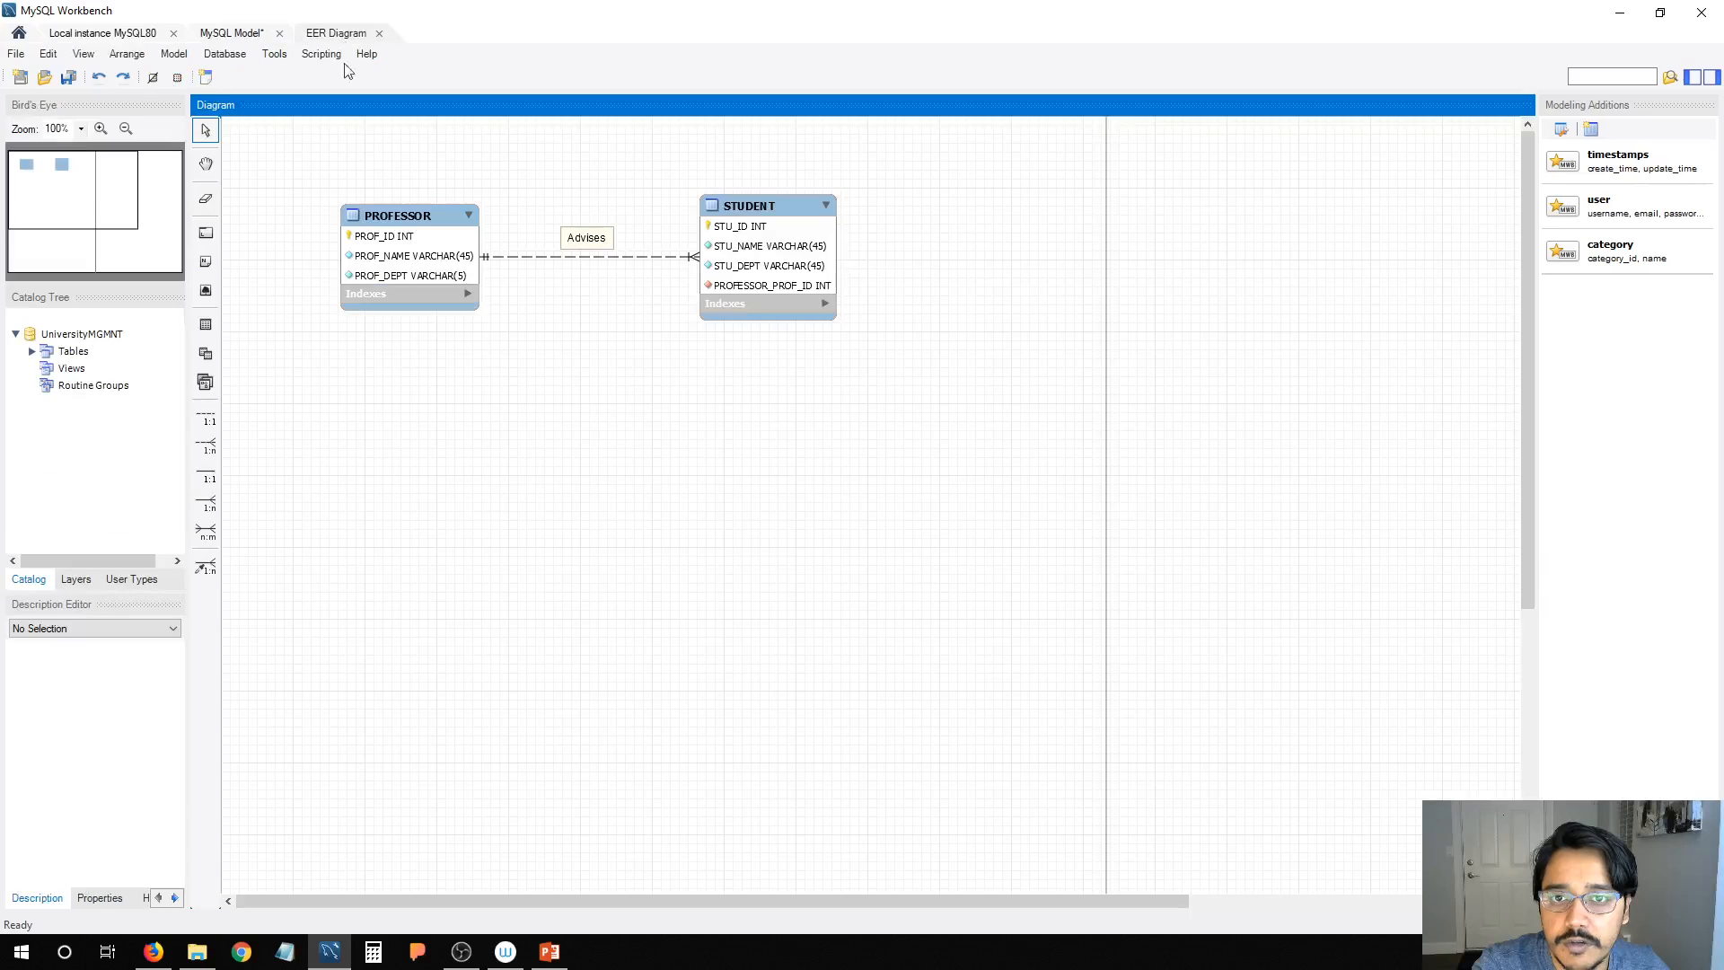
pyautogui.click(420, 217)
pyautogui.doubleClick(421, 217)
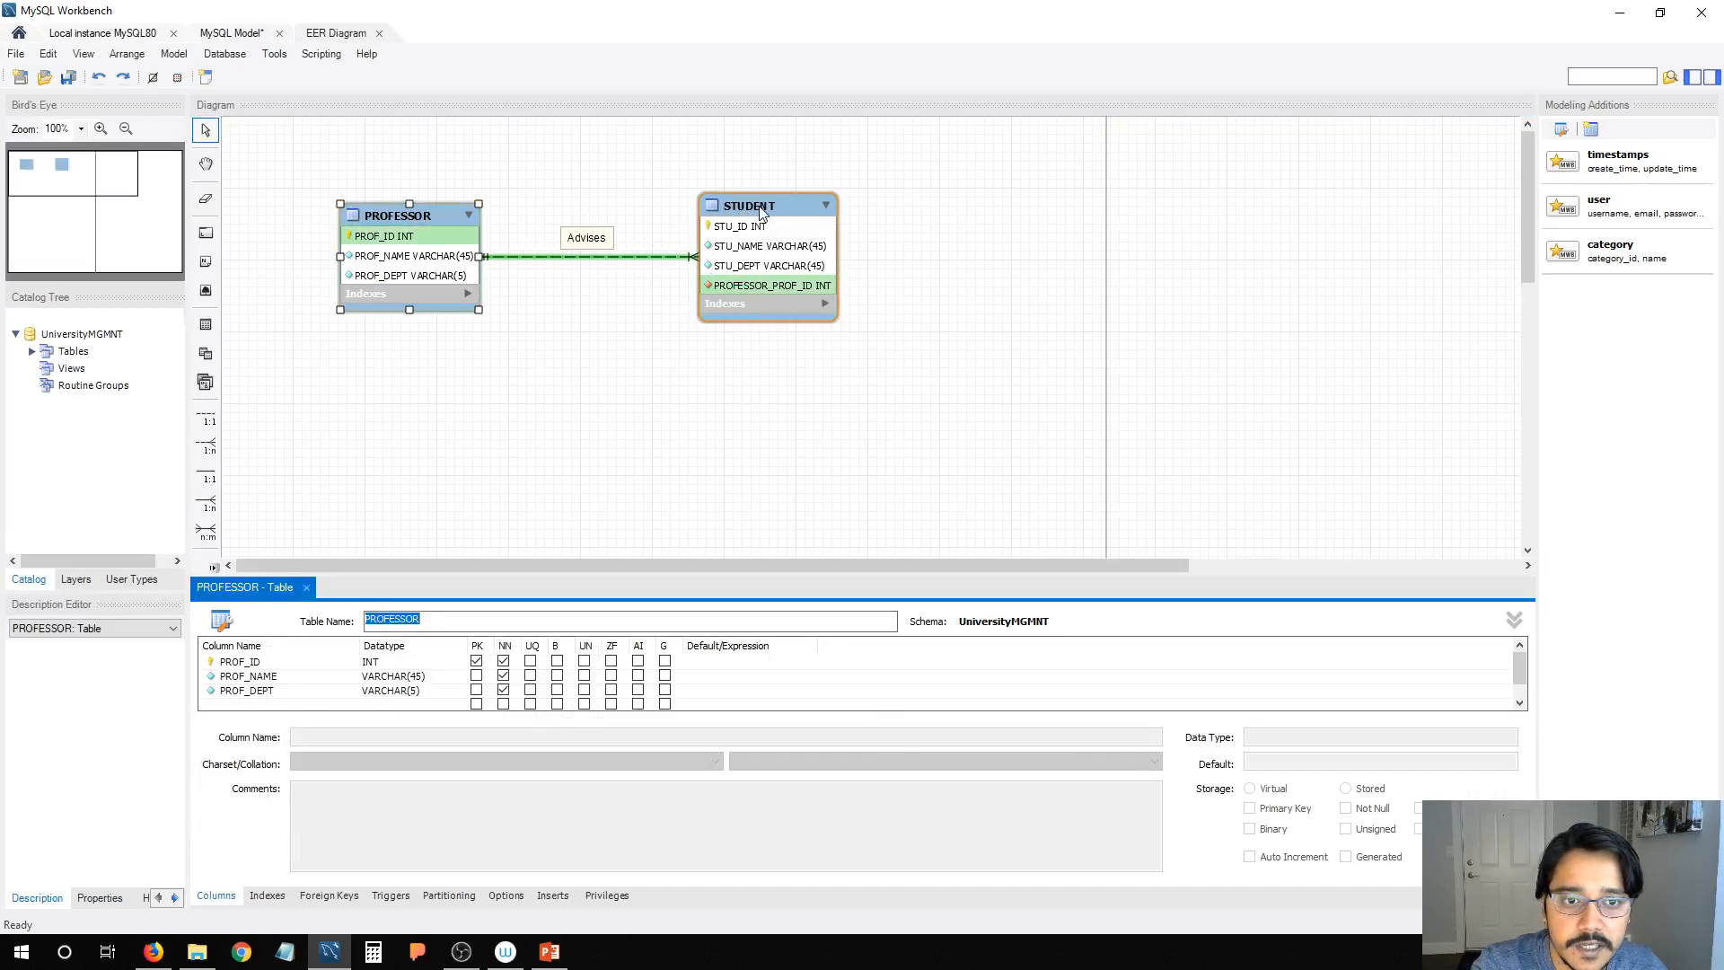
pyautogui.doubleClick(758, 207)
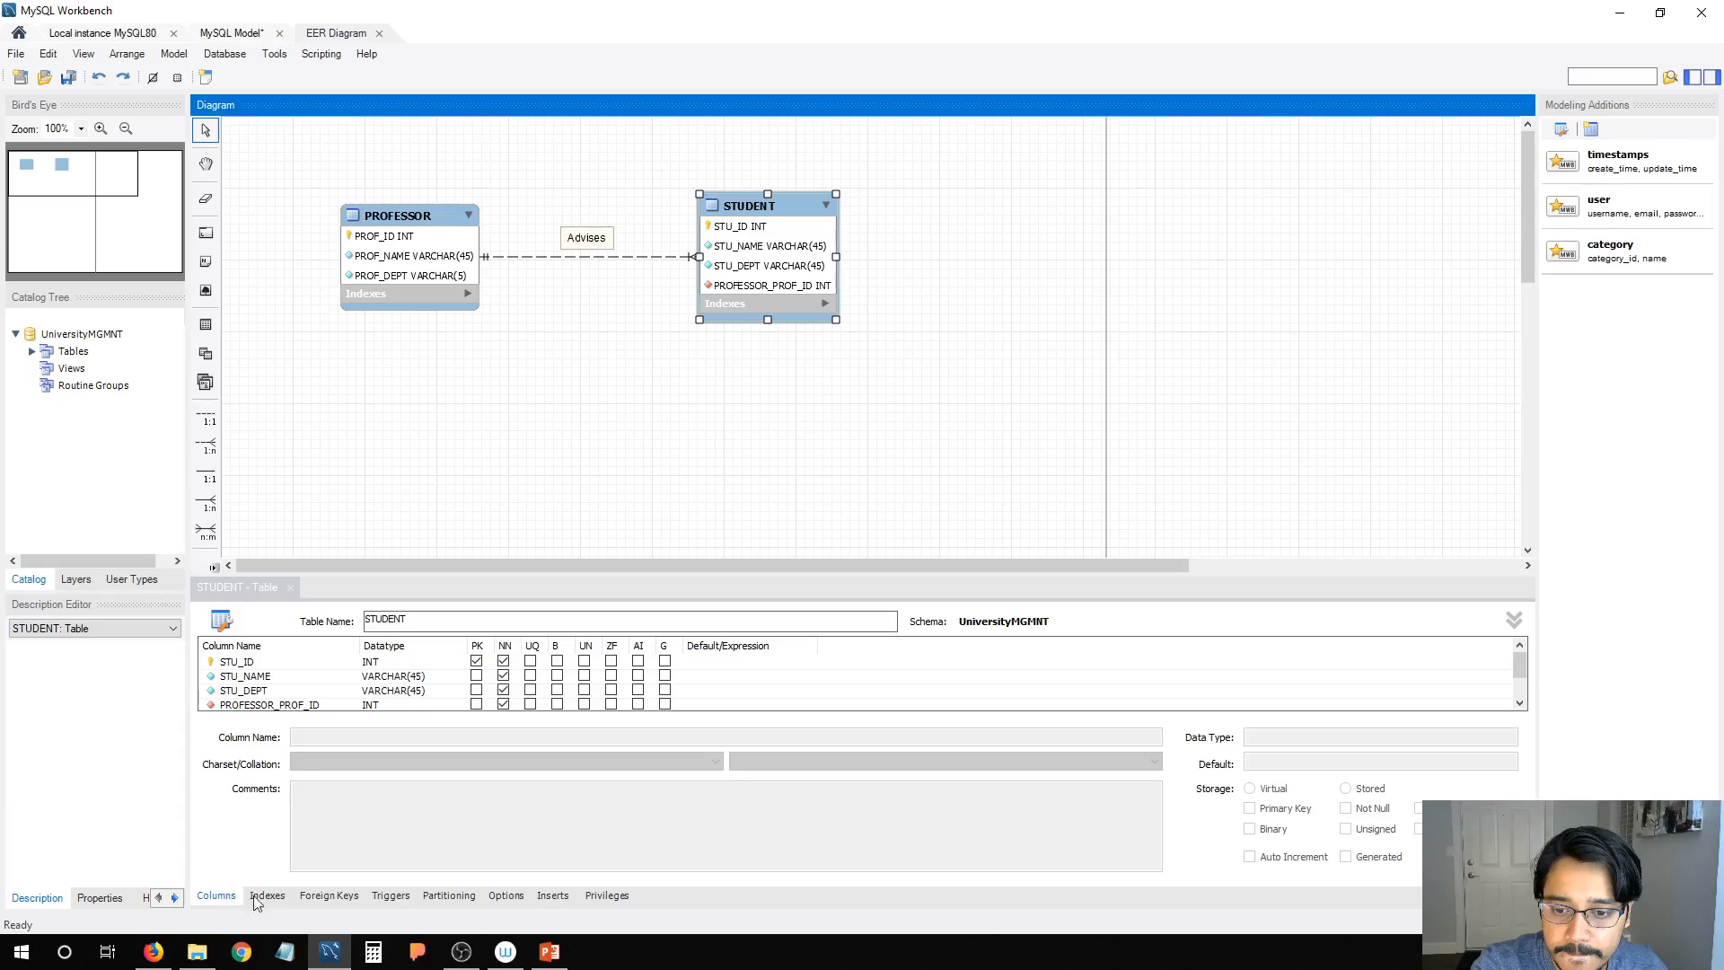
pyautogui.click(316, 896)
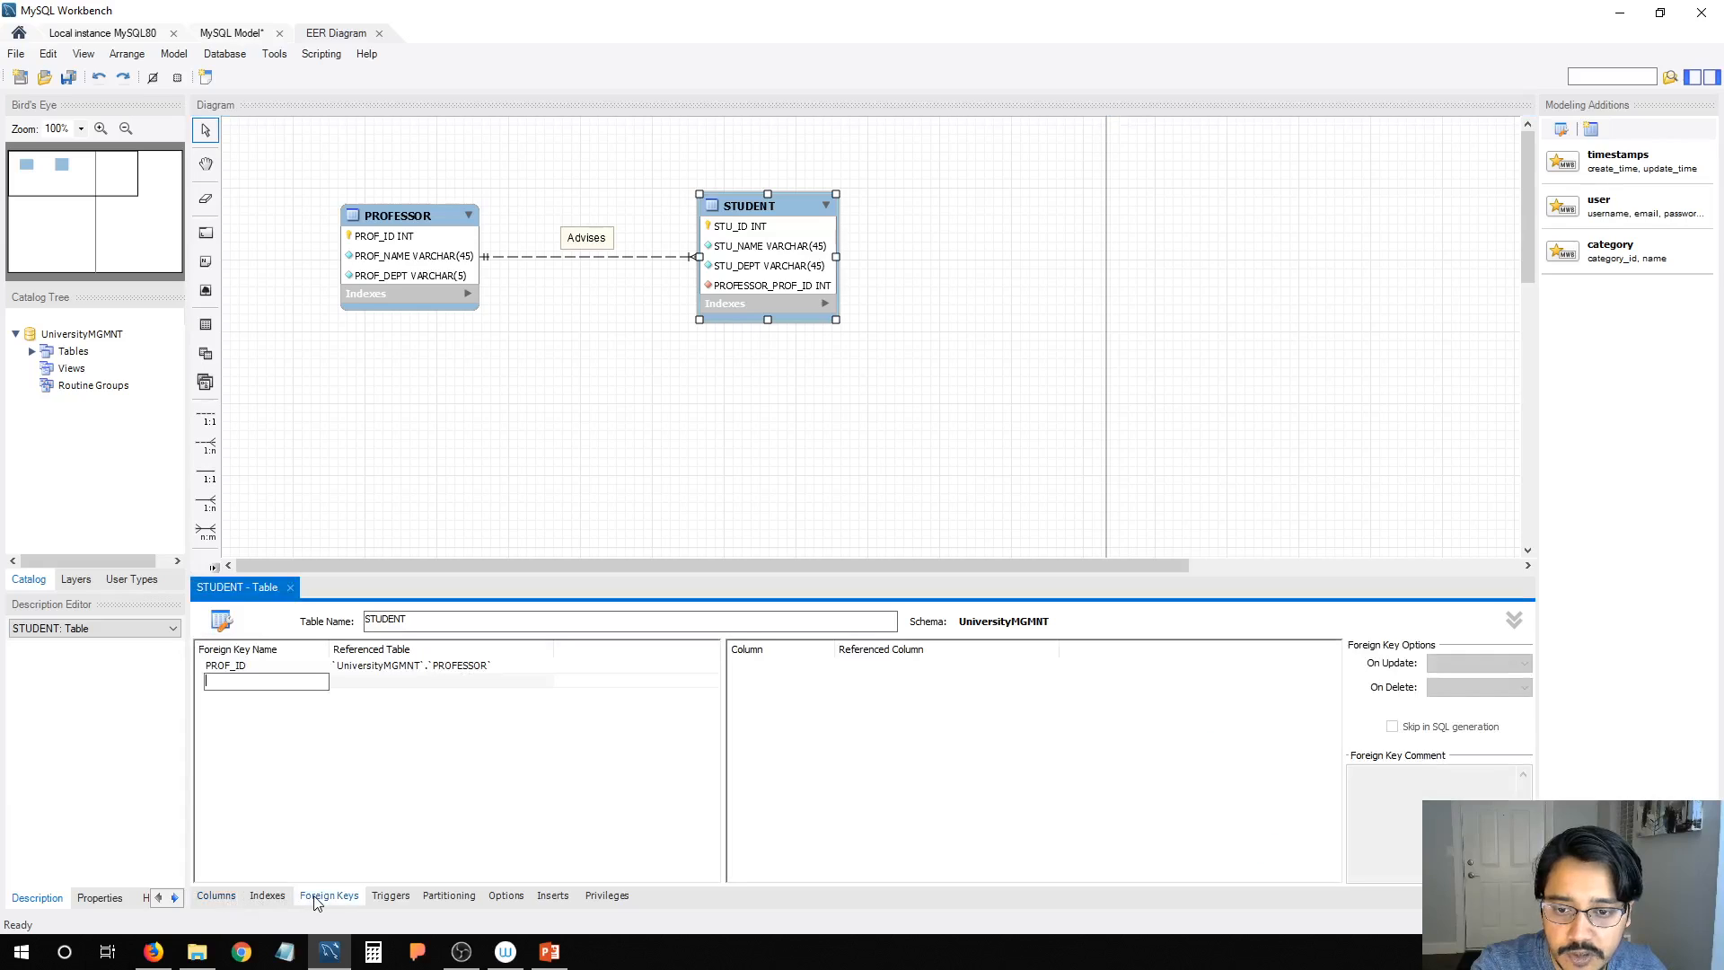
pyautogui.click(354, 669)
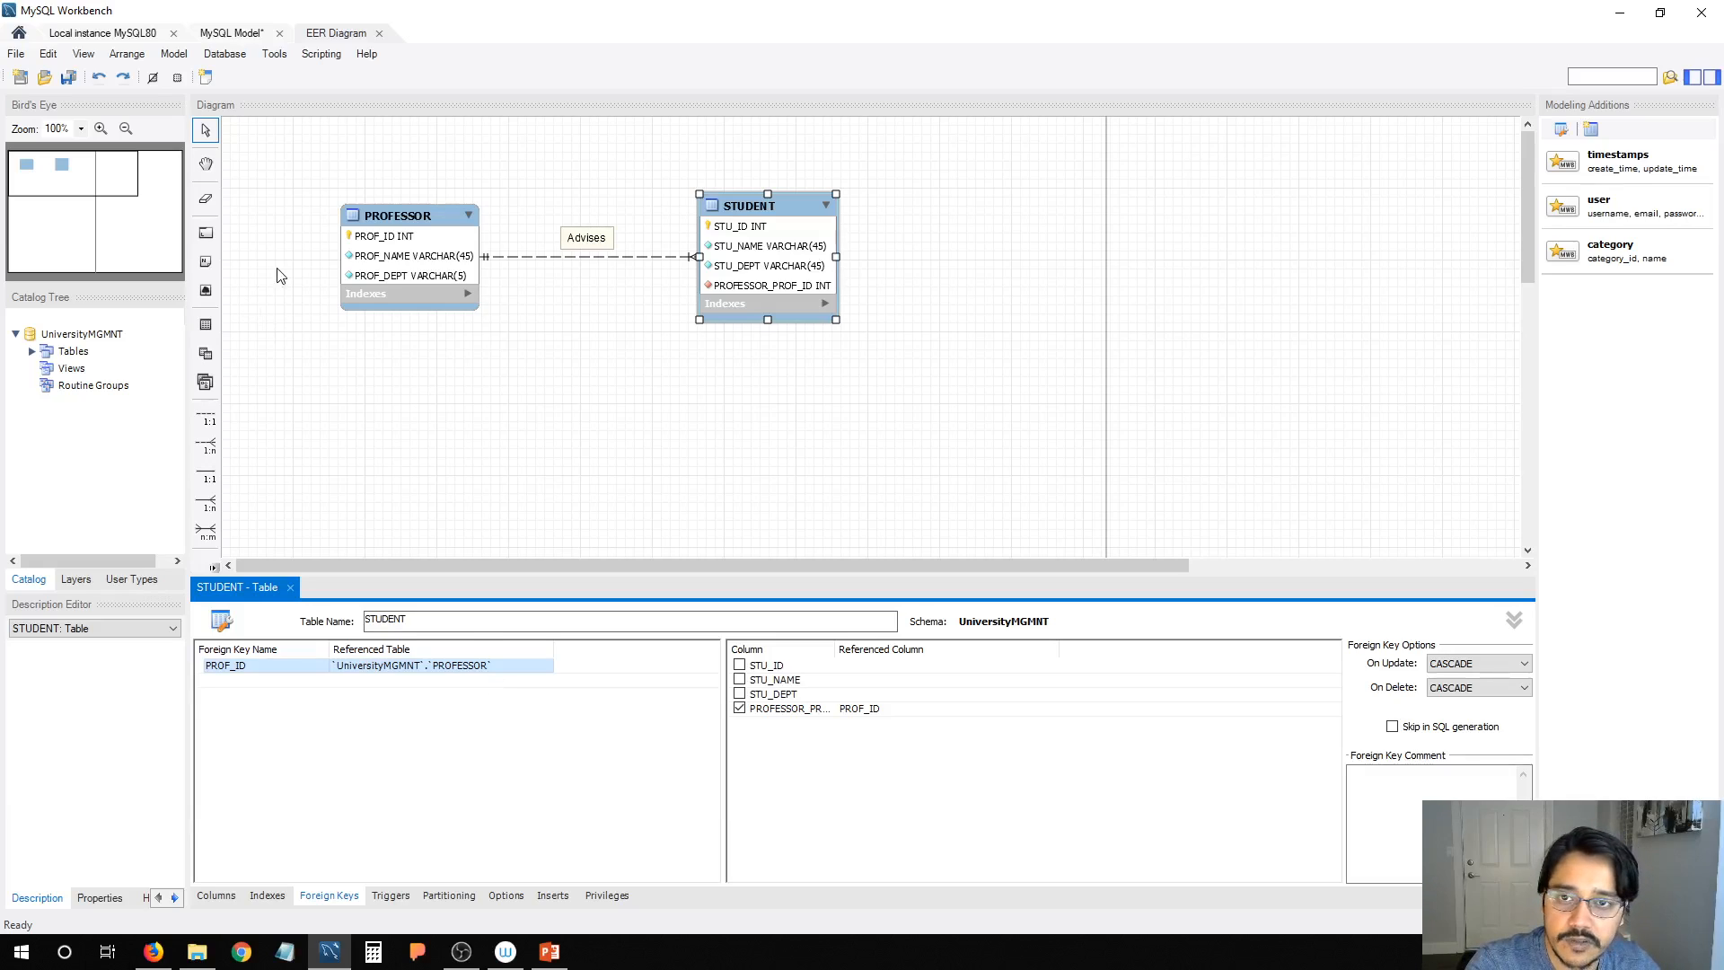
pyautogui.click(241, 34)
pyautogui.click(16, 55)
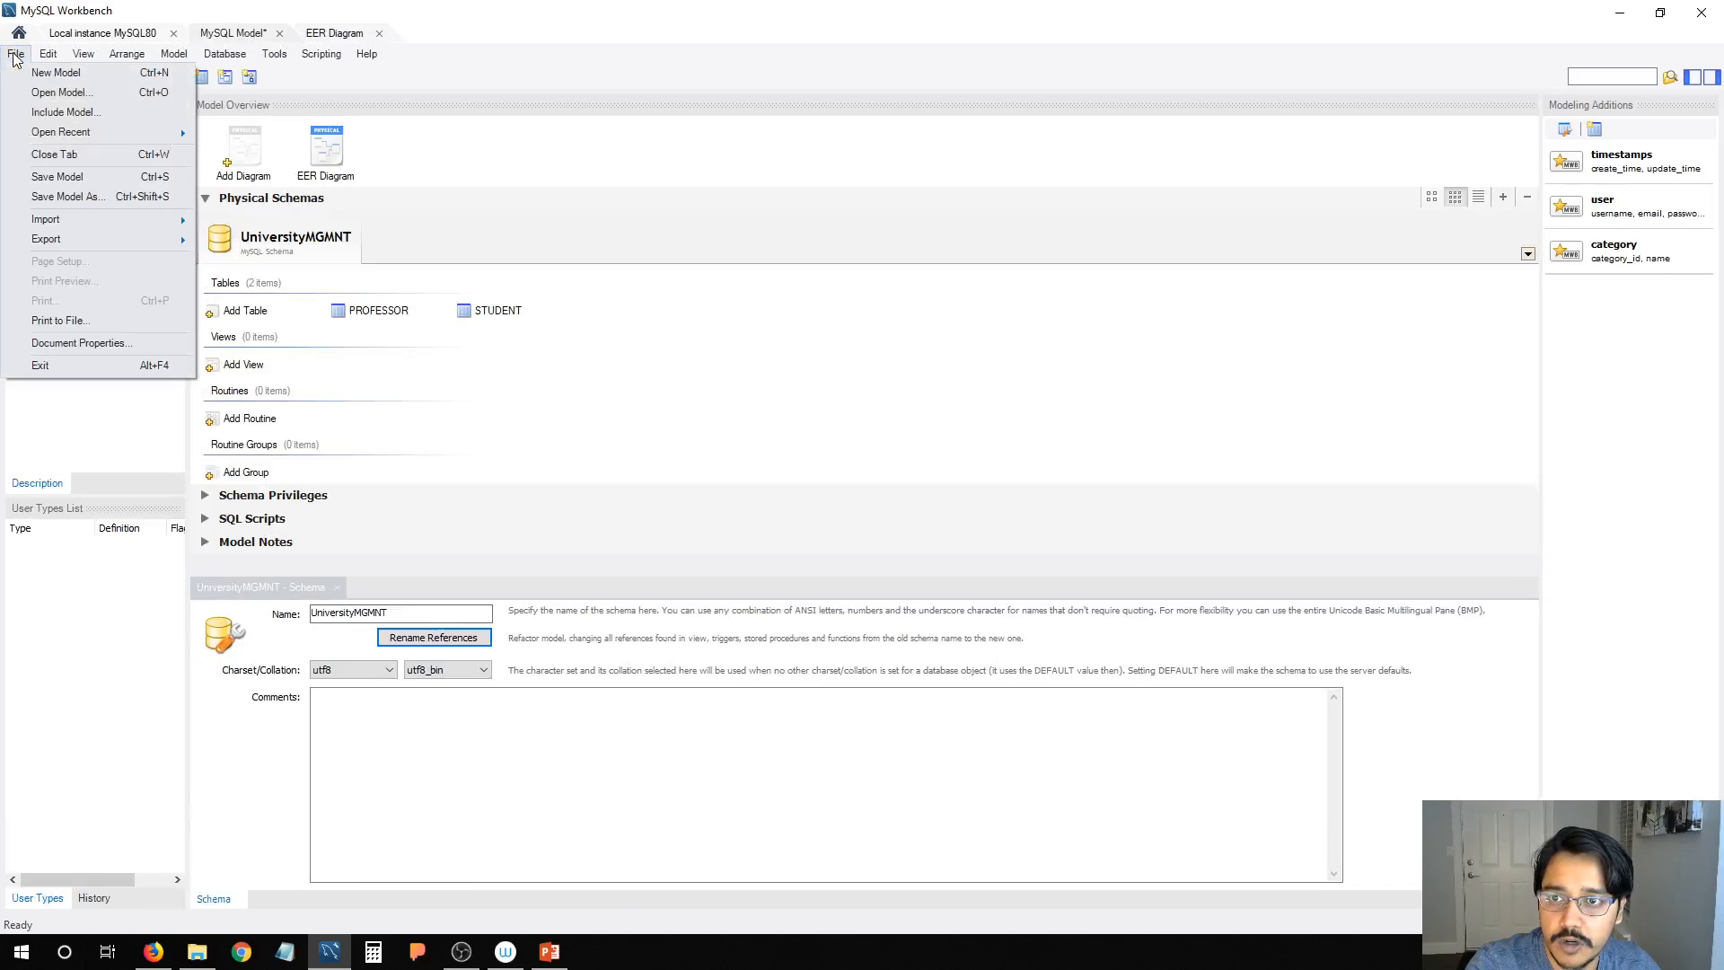
pyautogui.click(210, 36)
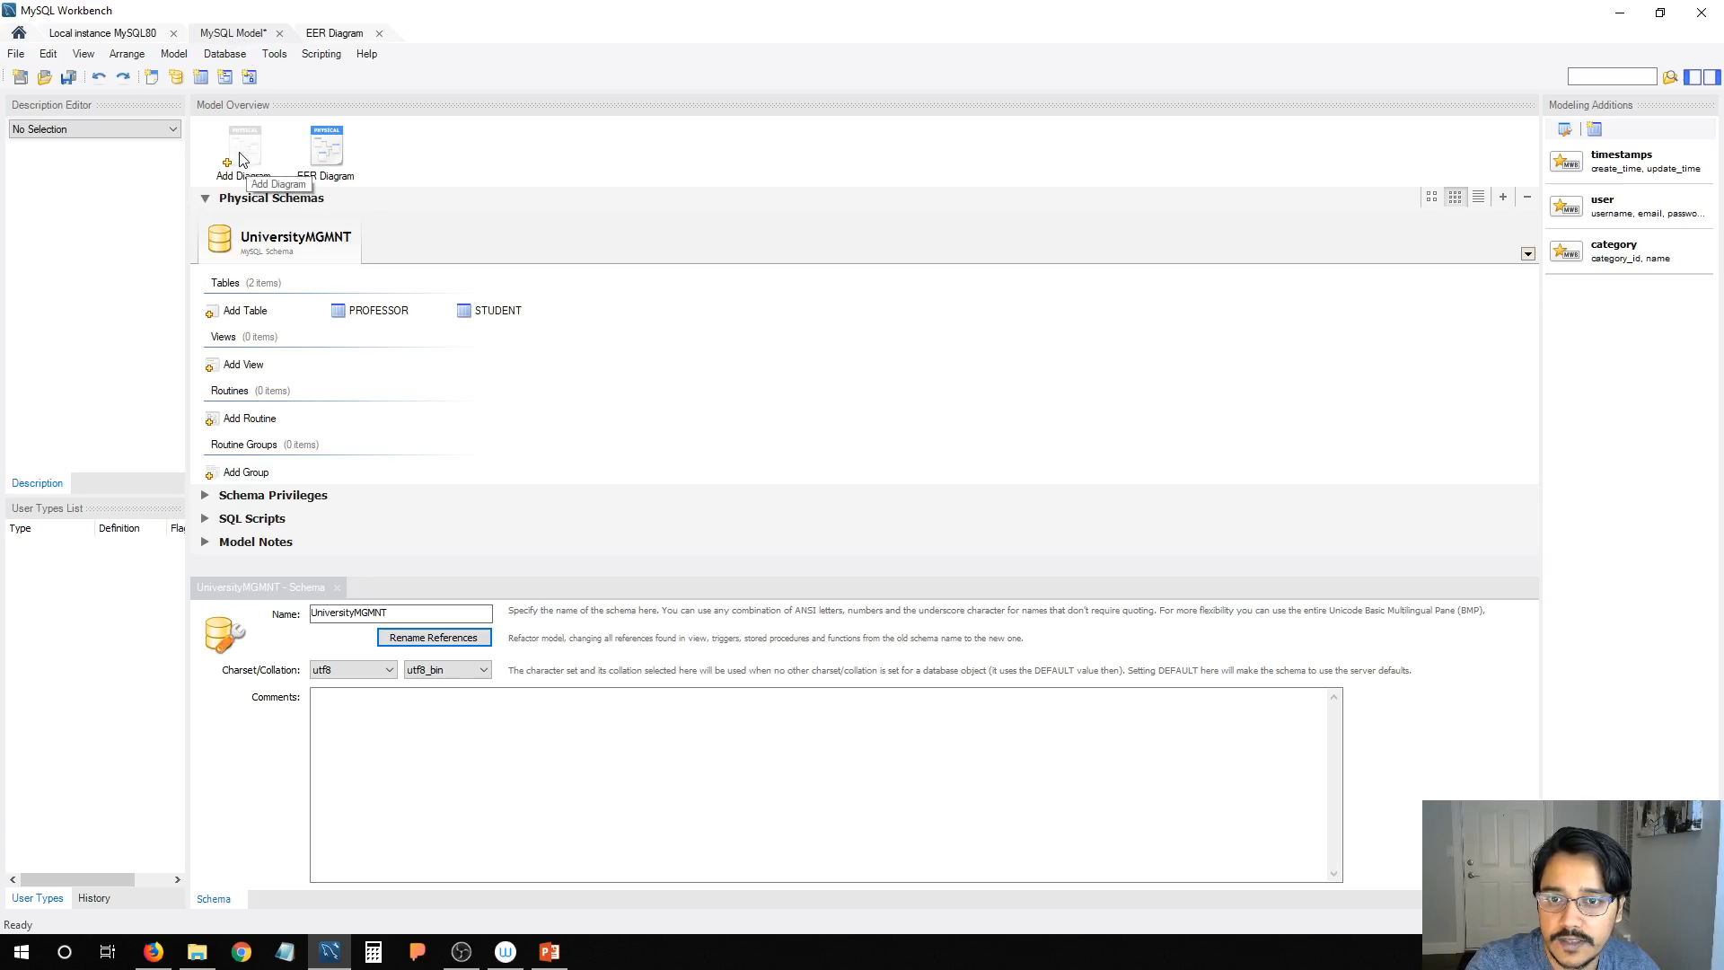
# Step: Select the PROFESSOR and STUDENT tables with their Advises note in the EER diagram and move them slightly together
pyautogui.click(335, 35)
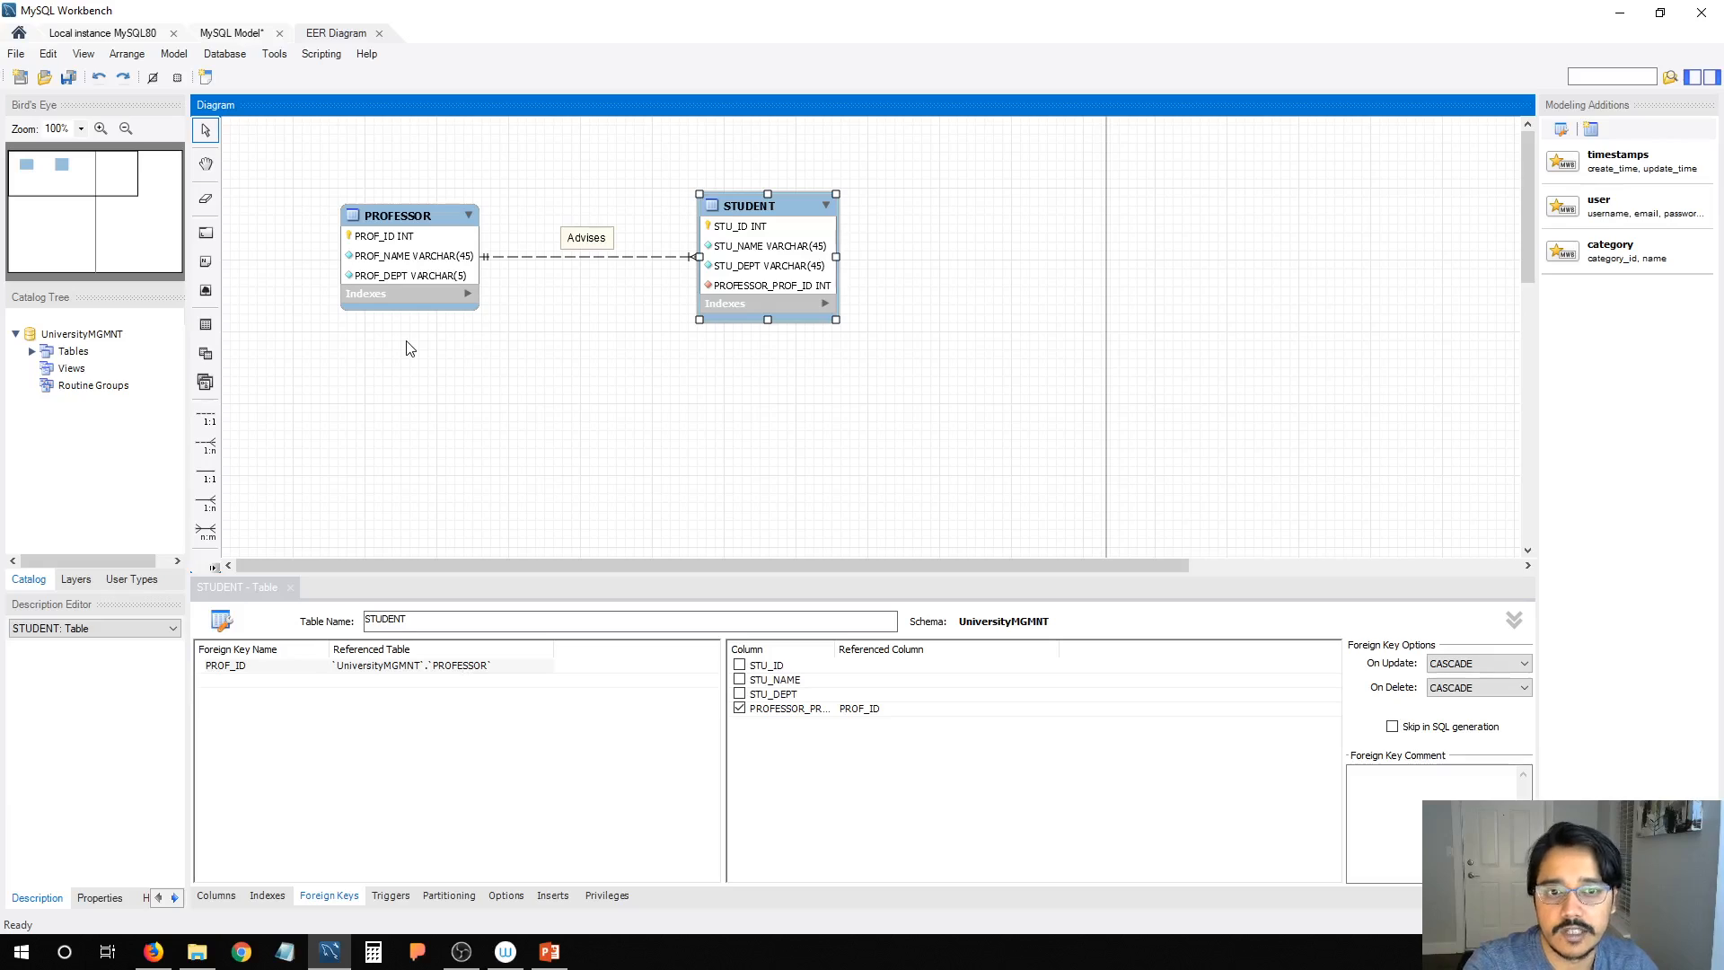
pyautogui.moveTo(284, 153); pyautogui.dragTo(1060, 445)
pyautogui.moveTo(774, 203)
pyautogui.mouseDown()
pyautogui.moveTo(672, 241)
pyautogui.moveTo(761, 206)
pyautogui.mouseUp()
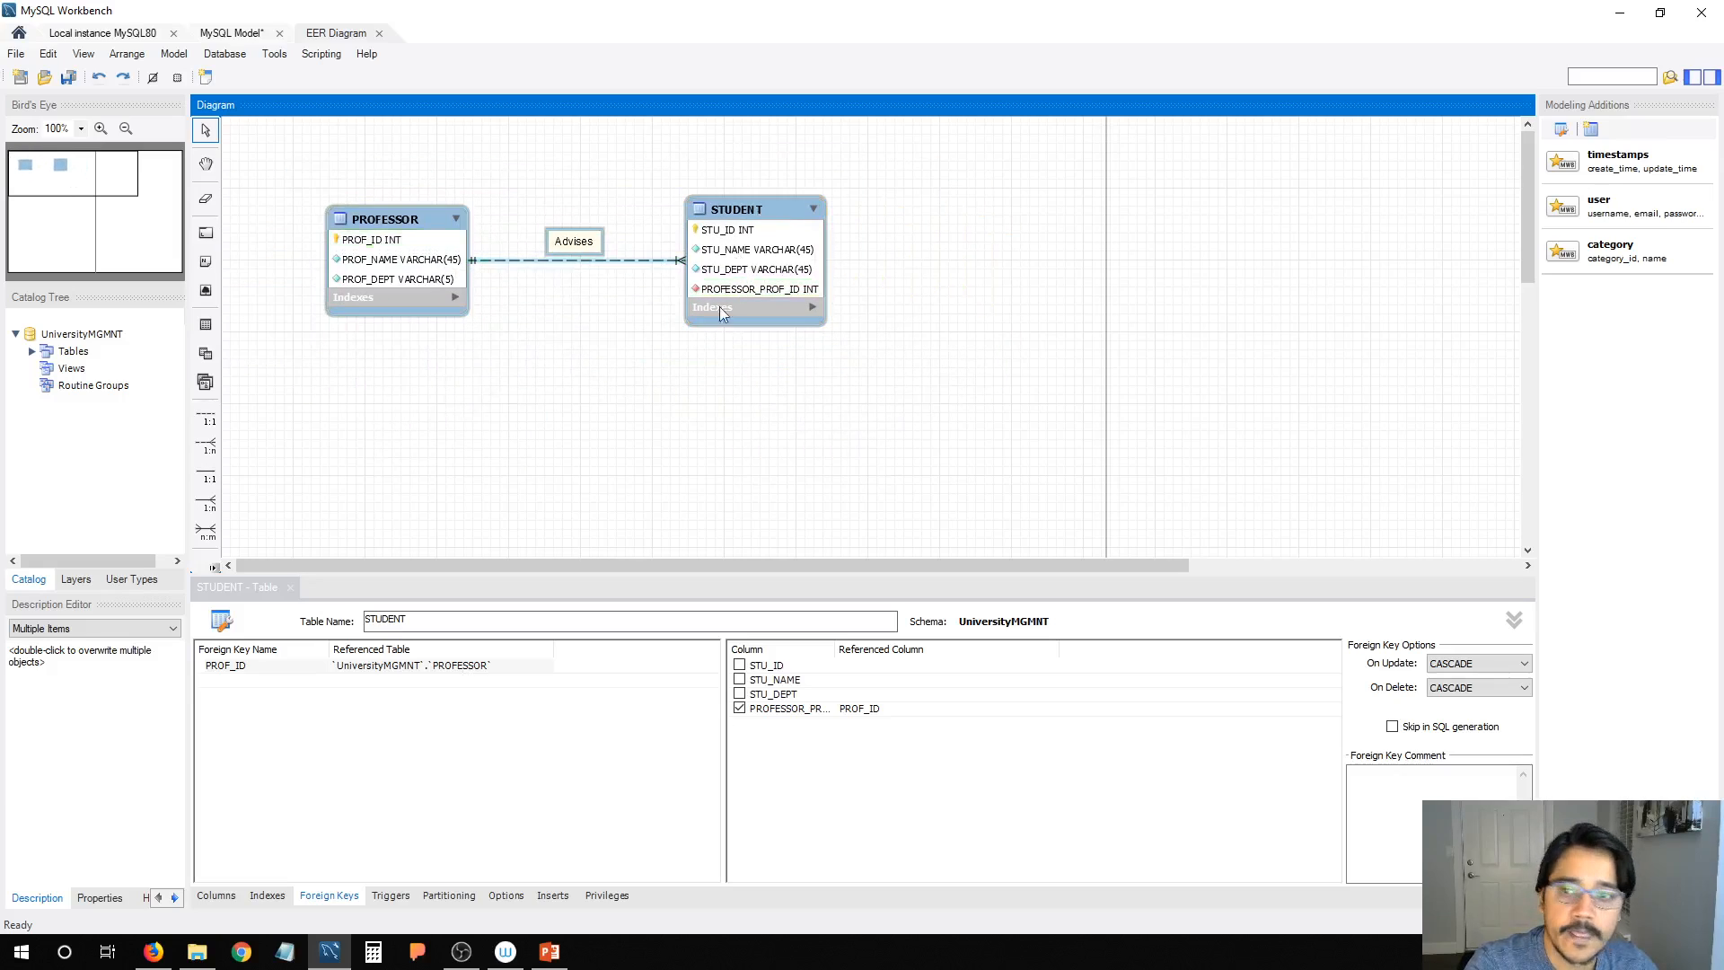
pyautogui.click(649, 371)
pyautogui.click(9, 55)
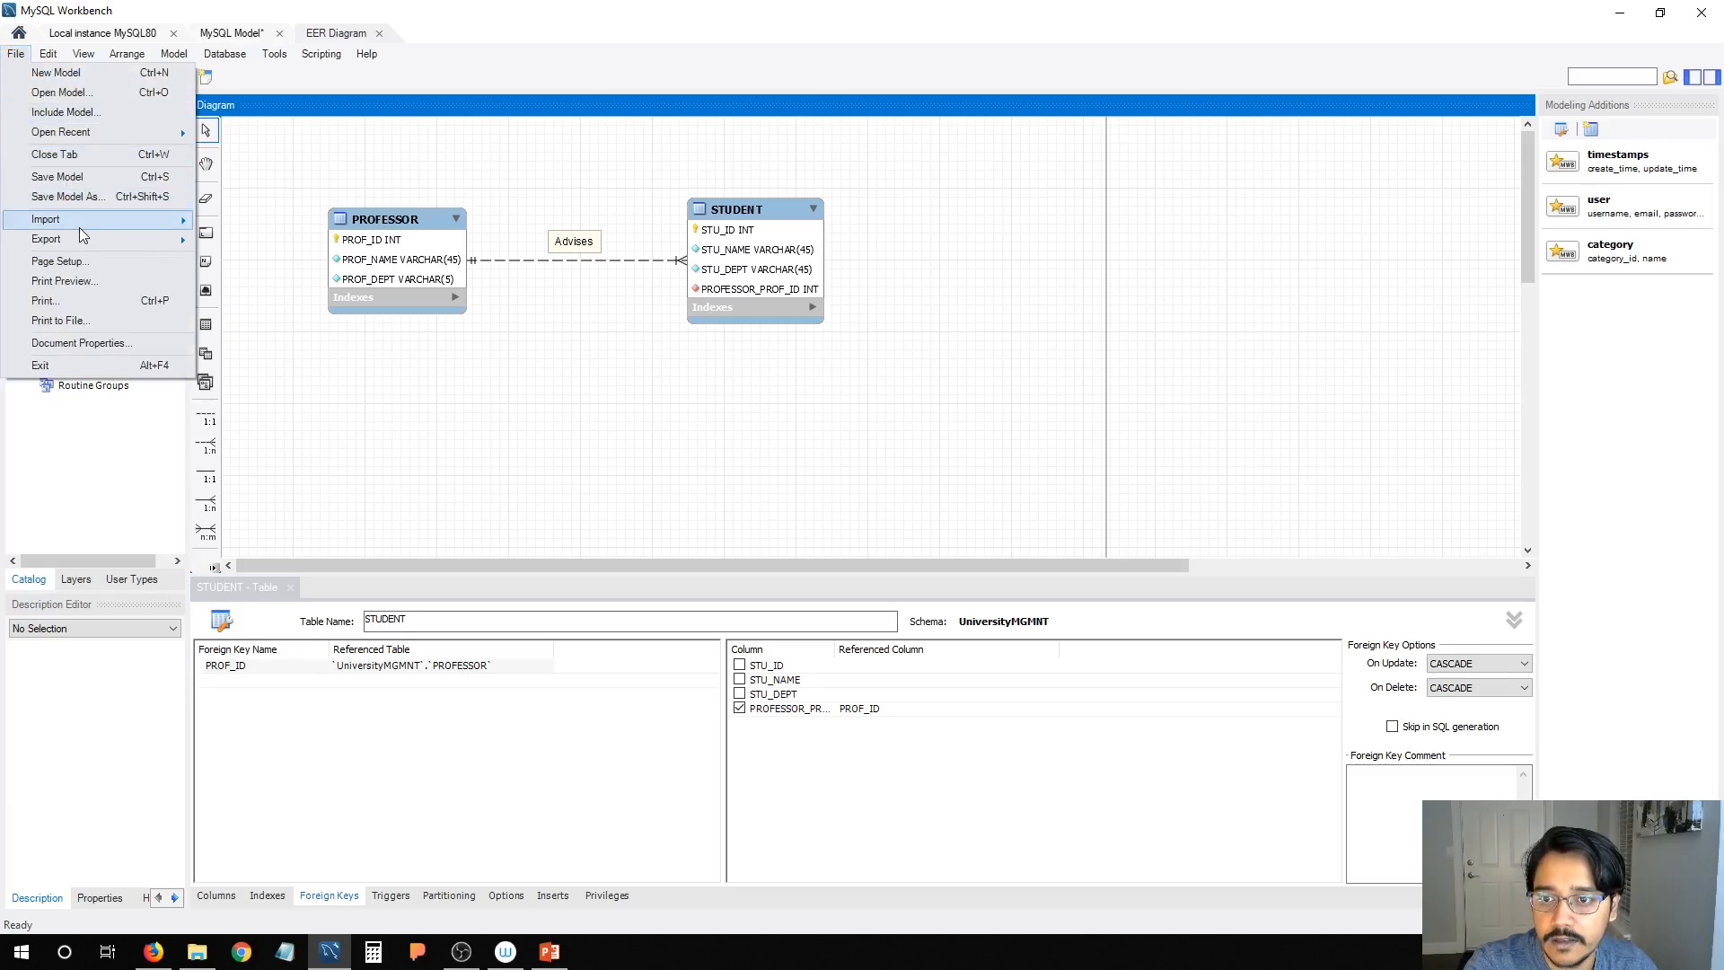
pyautogui.moveTo(81, 247)
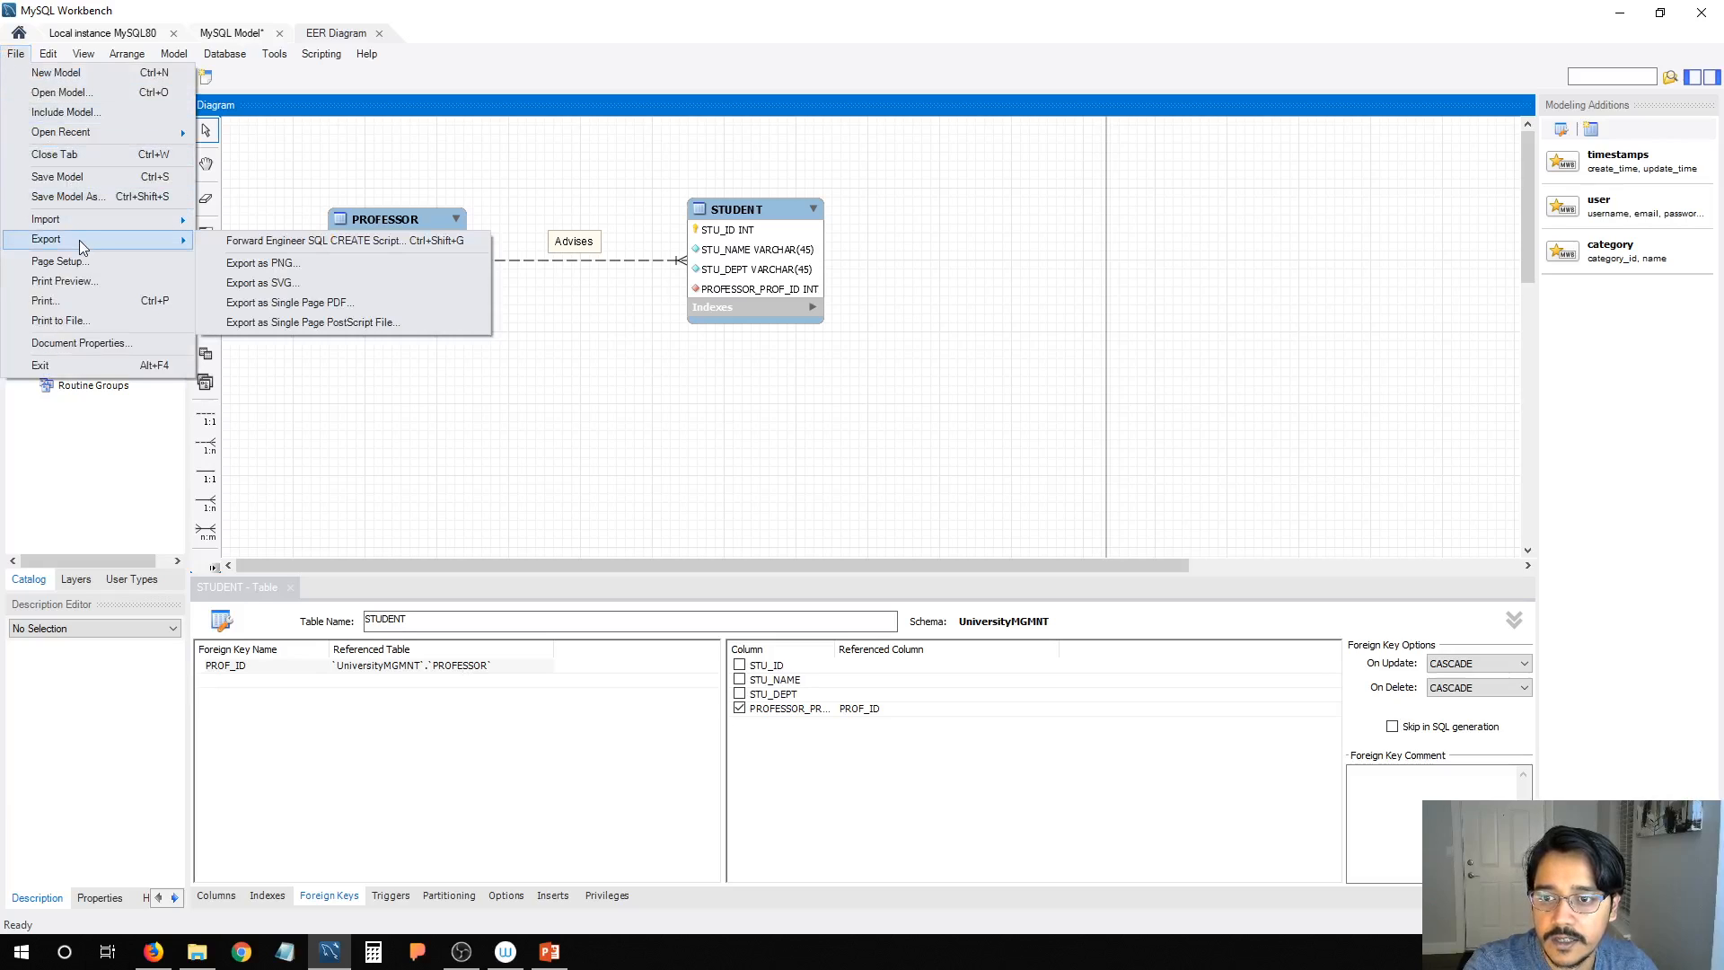
pyautogui.click(269, 264)
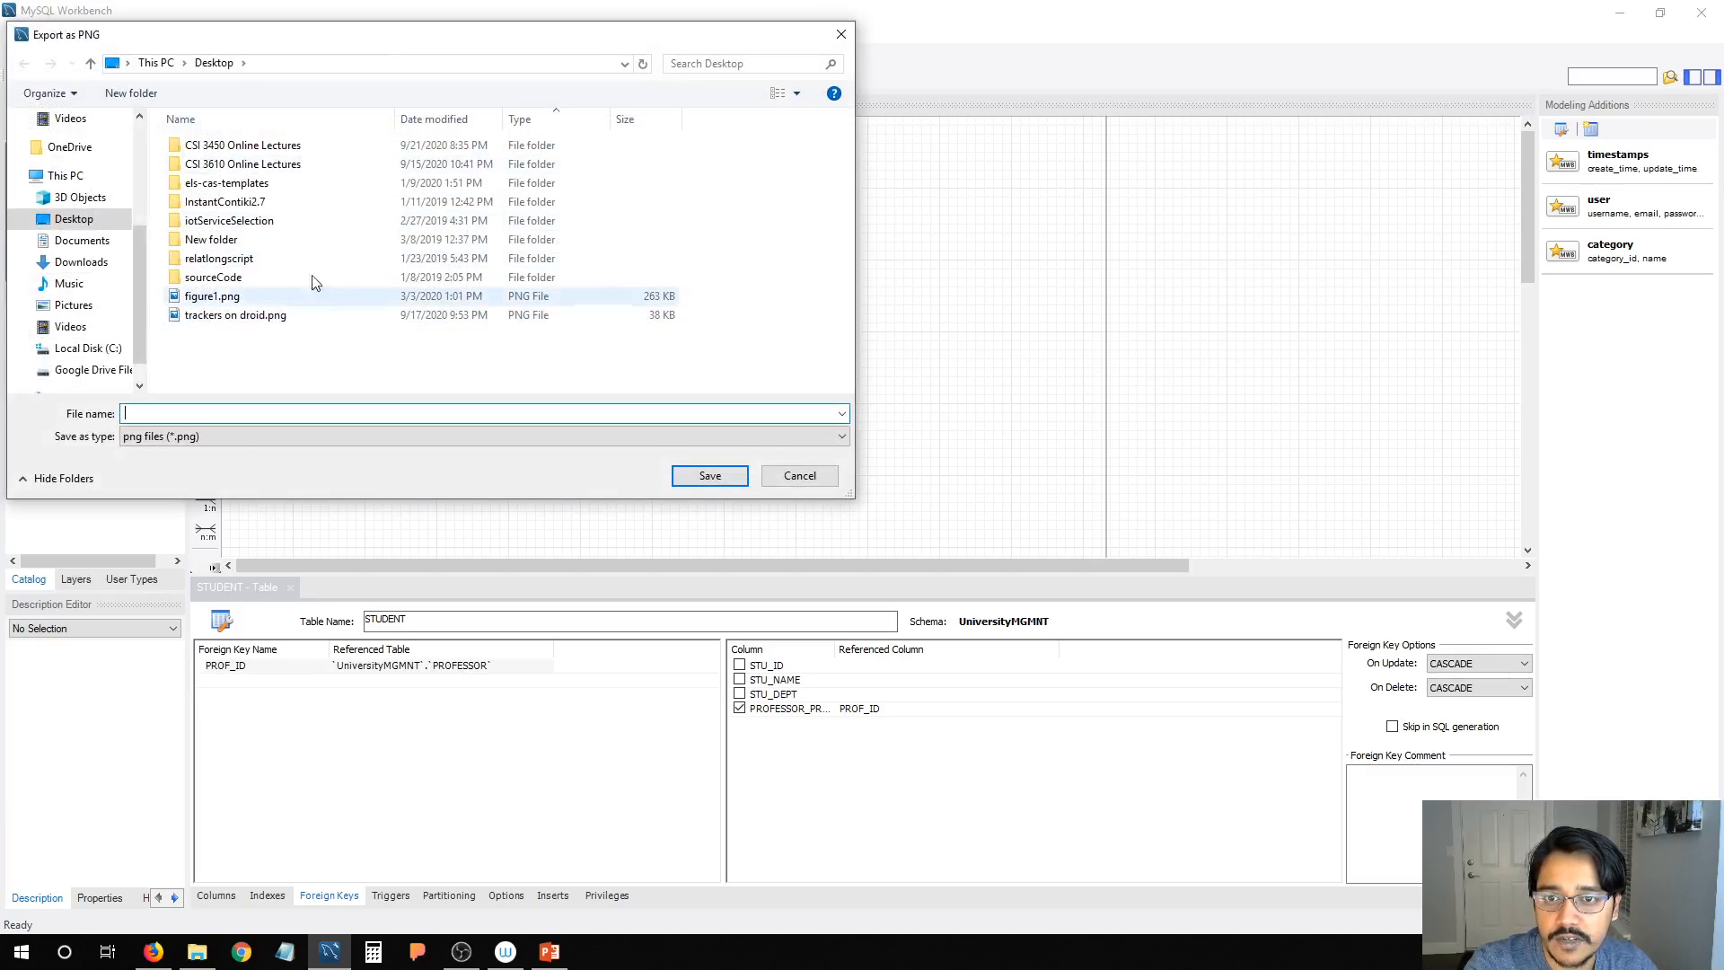
pyautogui.click(801, 477)
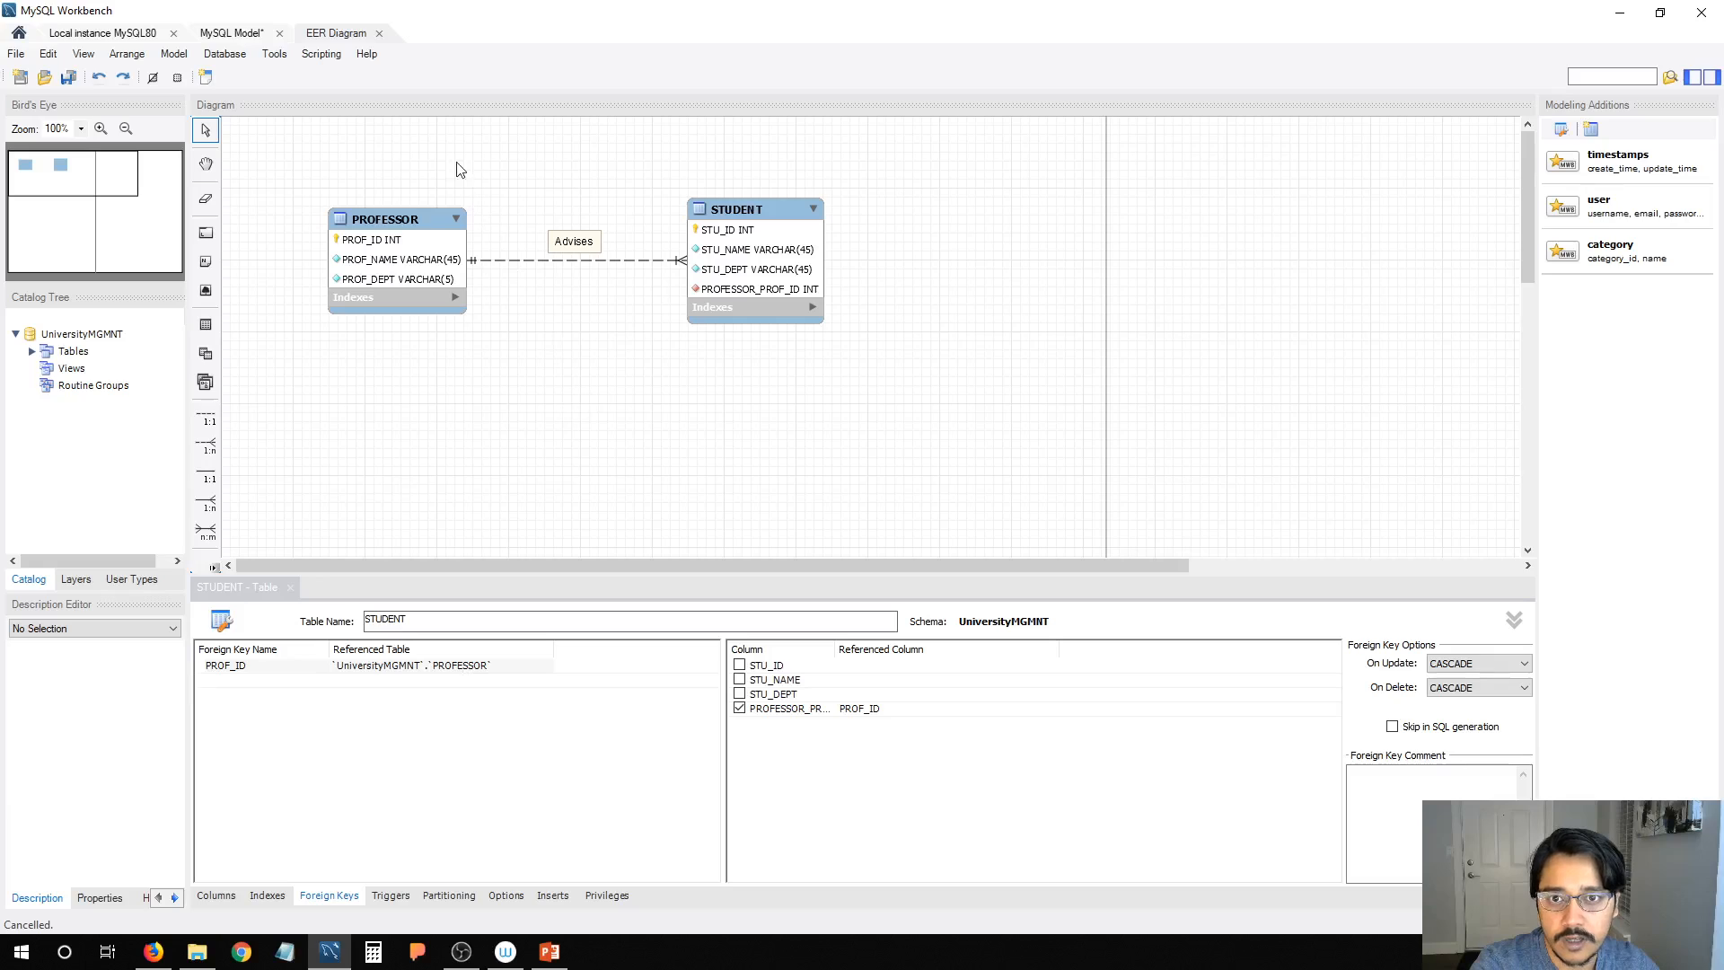
# Step: Close the EER diagram and the MySQL model, discarding the unsaved changes
pyautogui.click(379, 33)
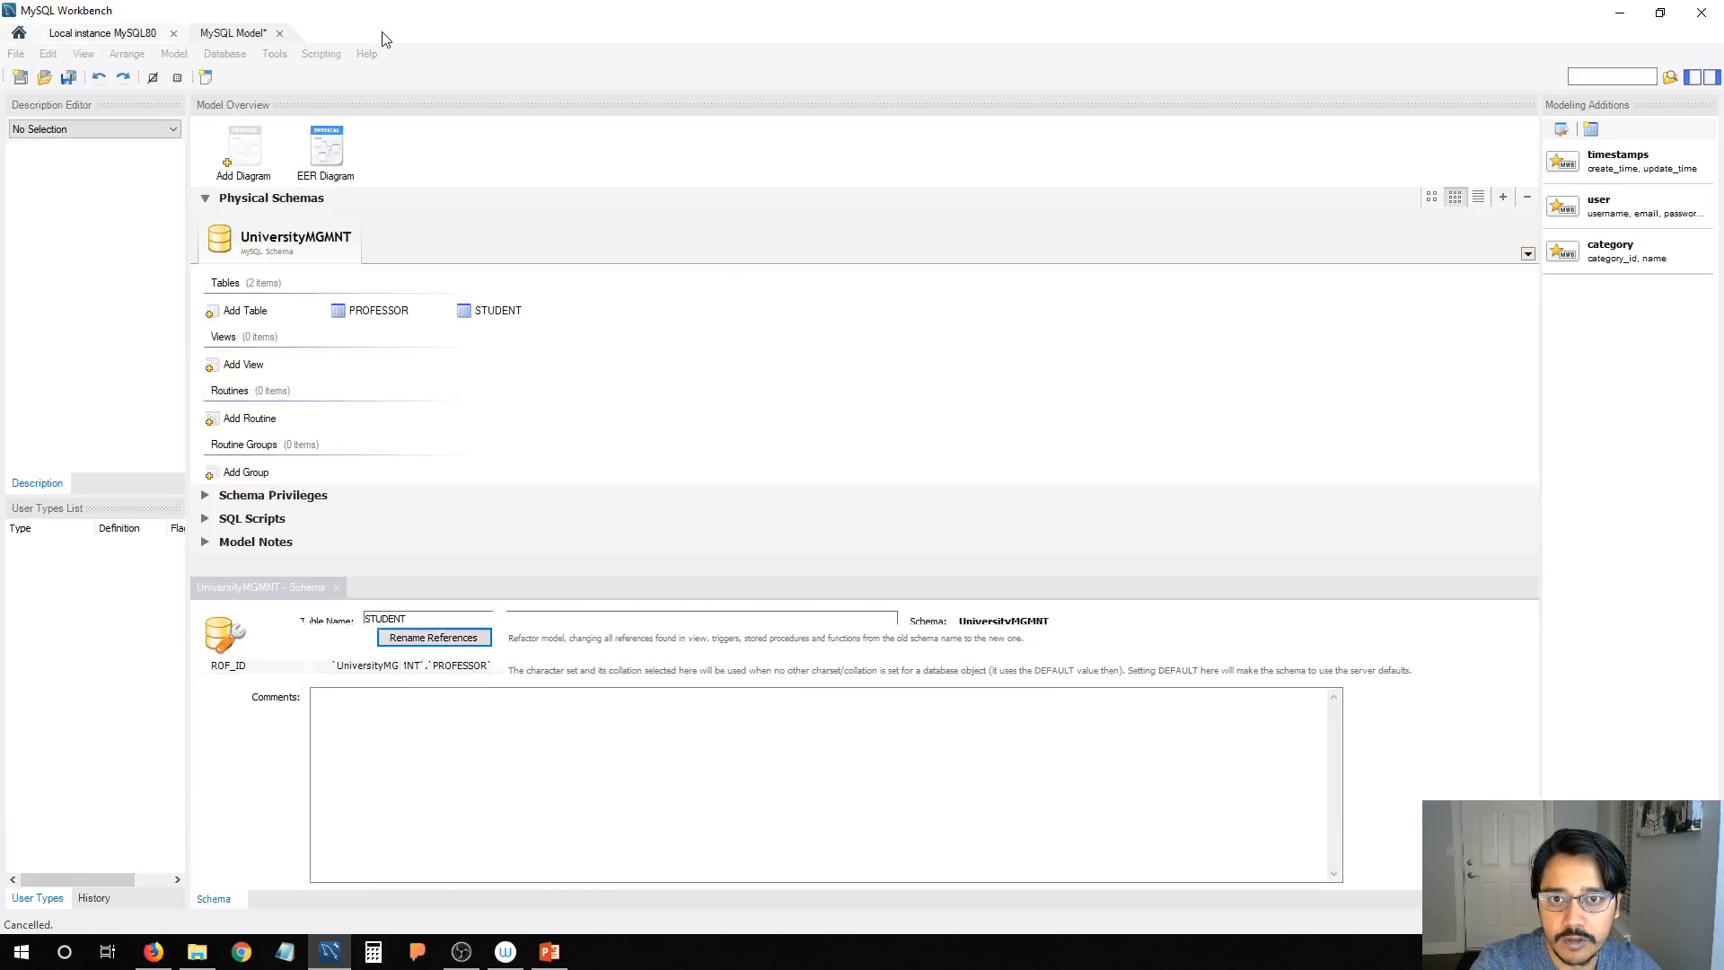
pyautogui.click(279, 33)
pyautogui.click(811, 501)
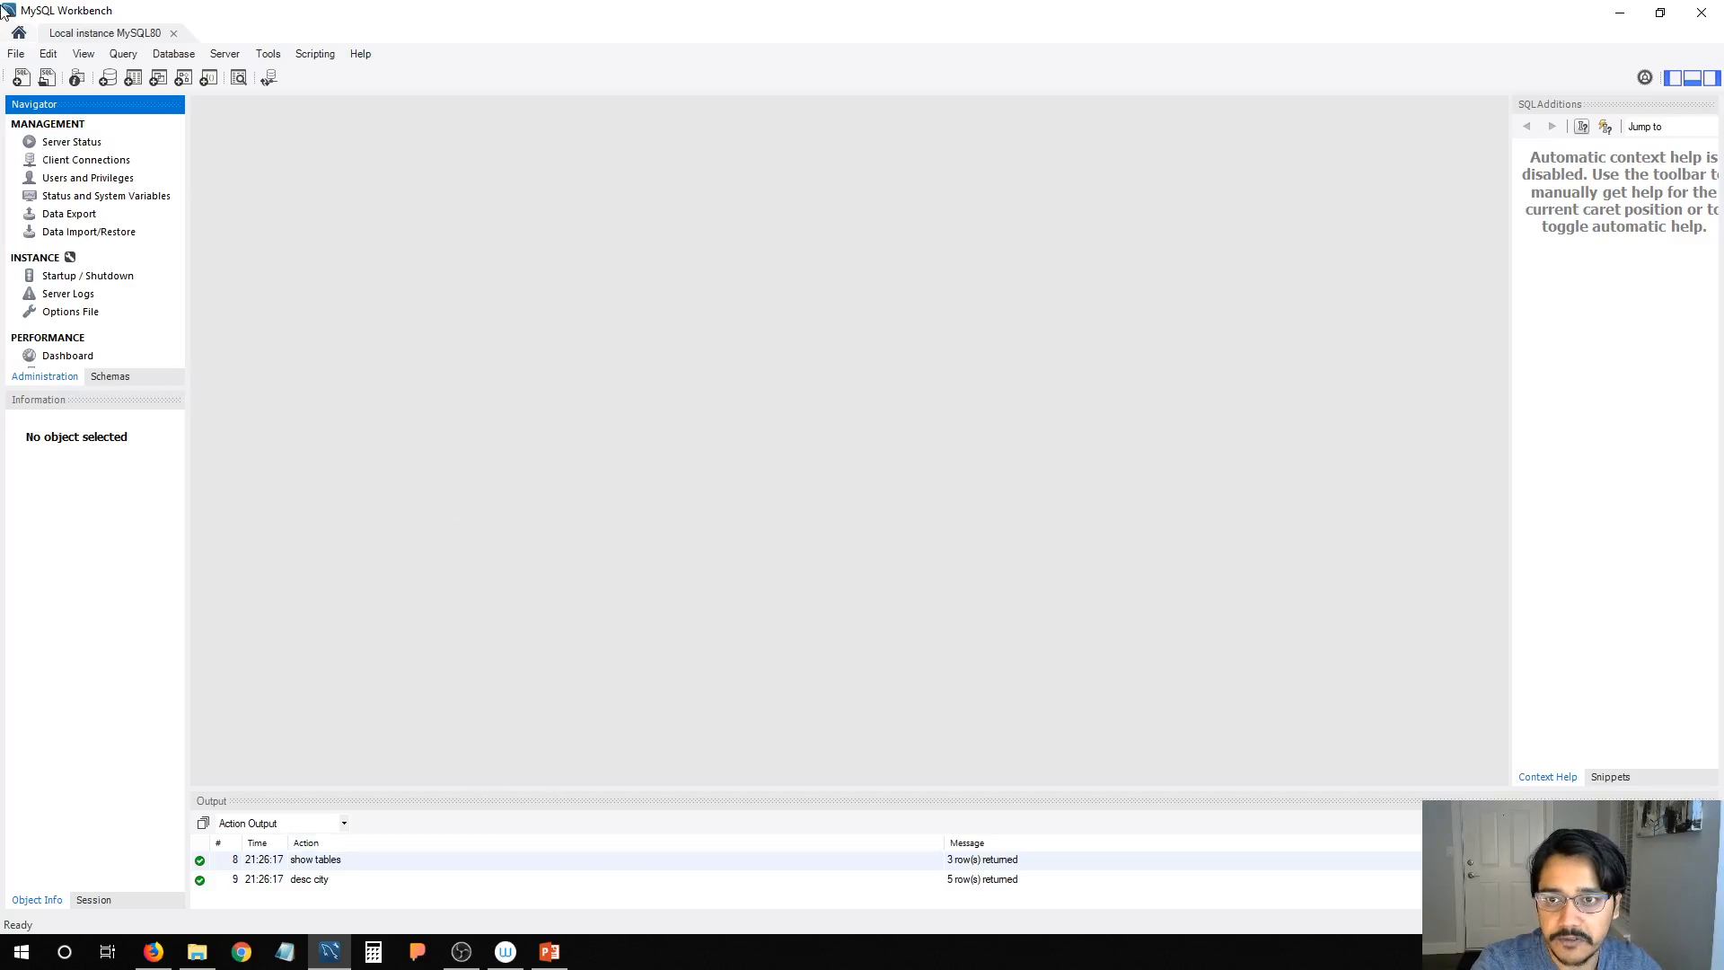
# Step: Create a new model and rename its default mydb schema as UniversityMGMNT
pyautogui.click(7, 55)
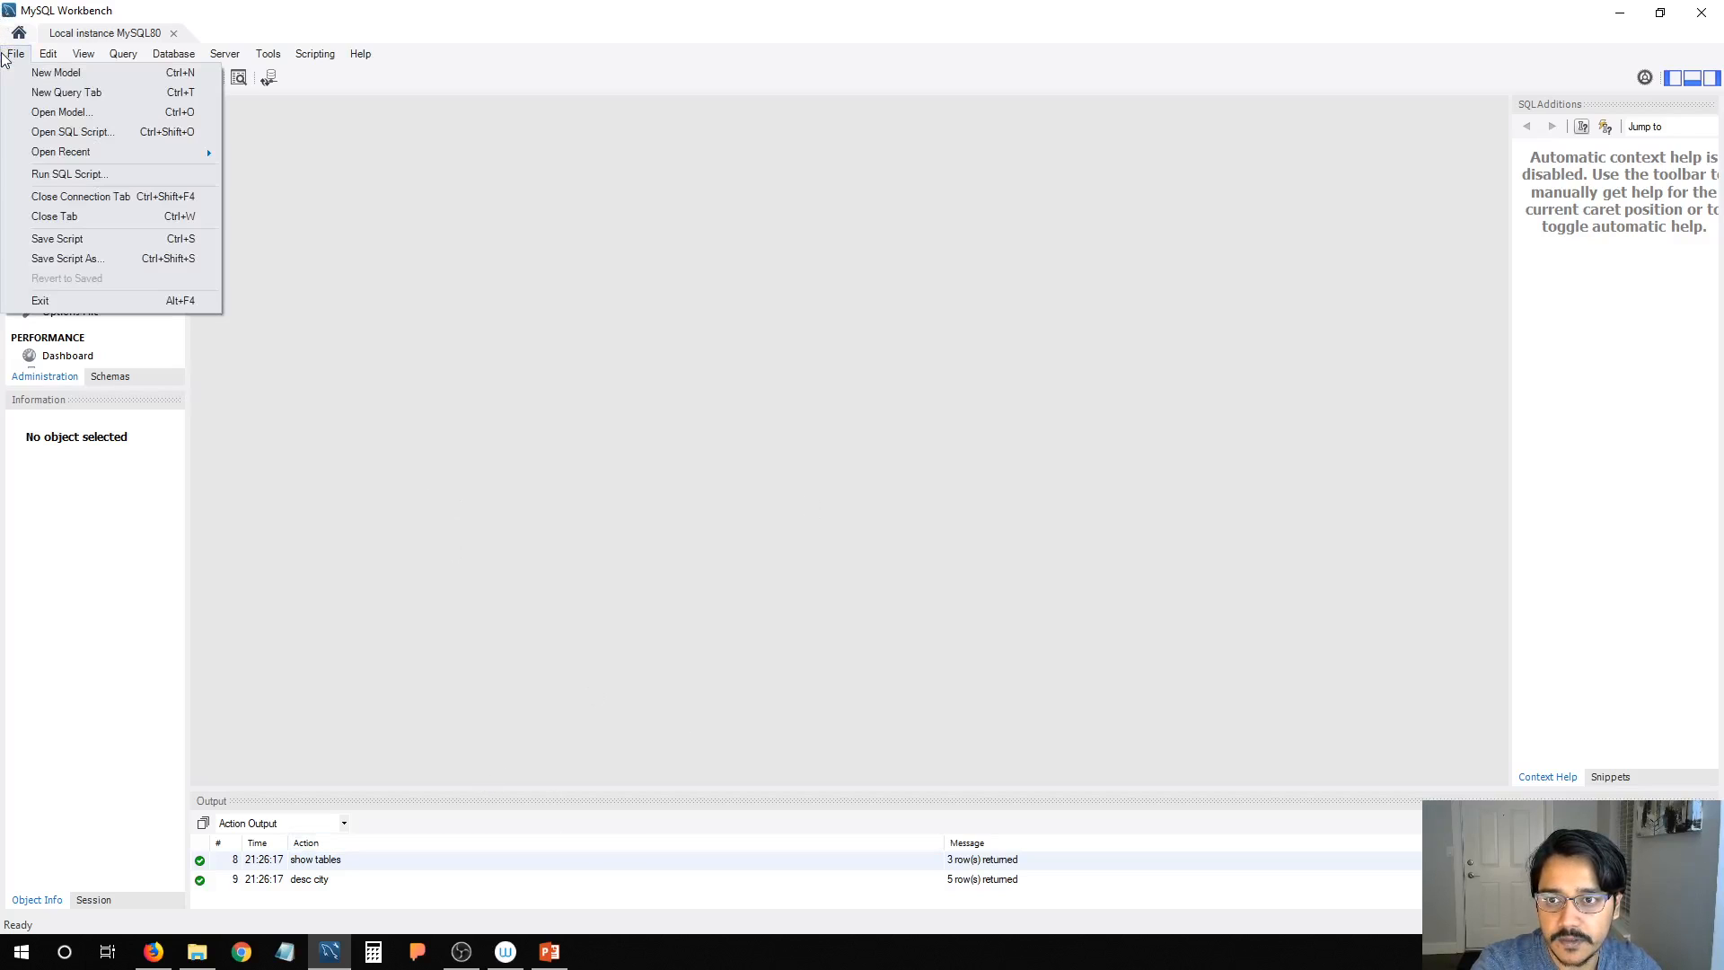
pyautogui.click(55, 73)
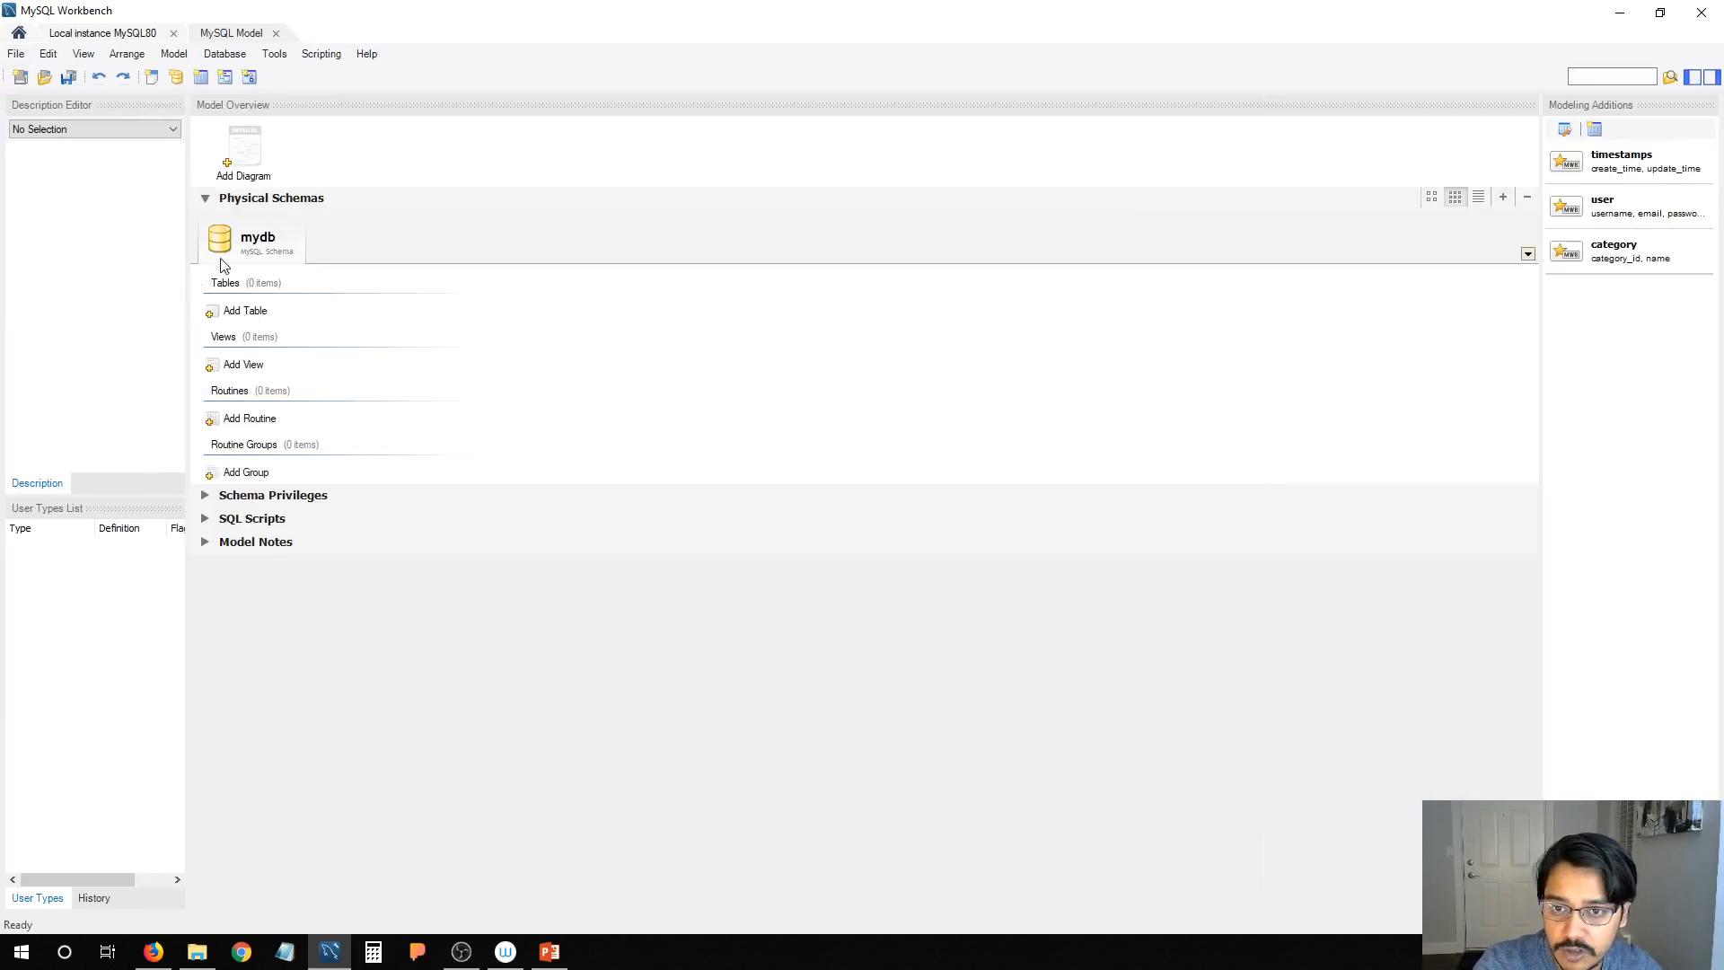
pyautogui.doubleClick(258, 243)
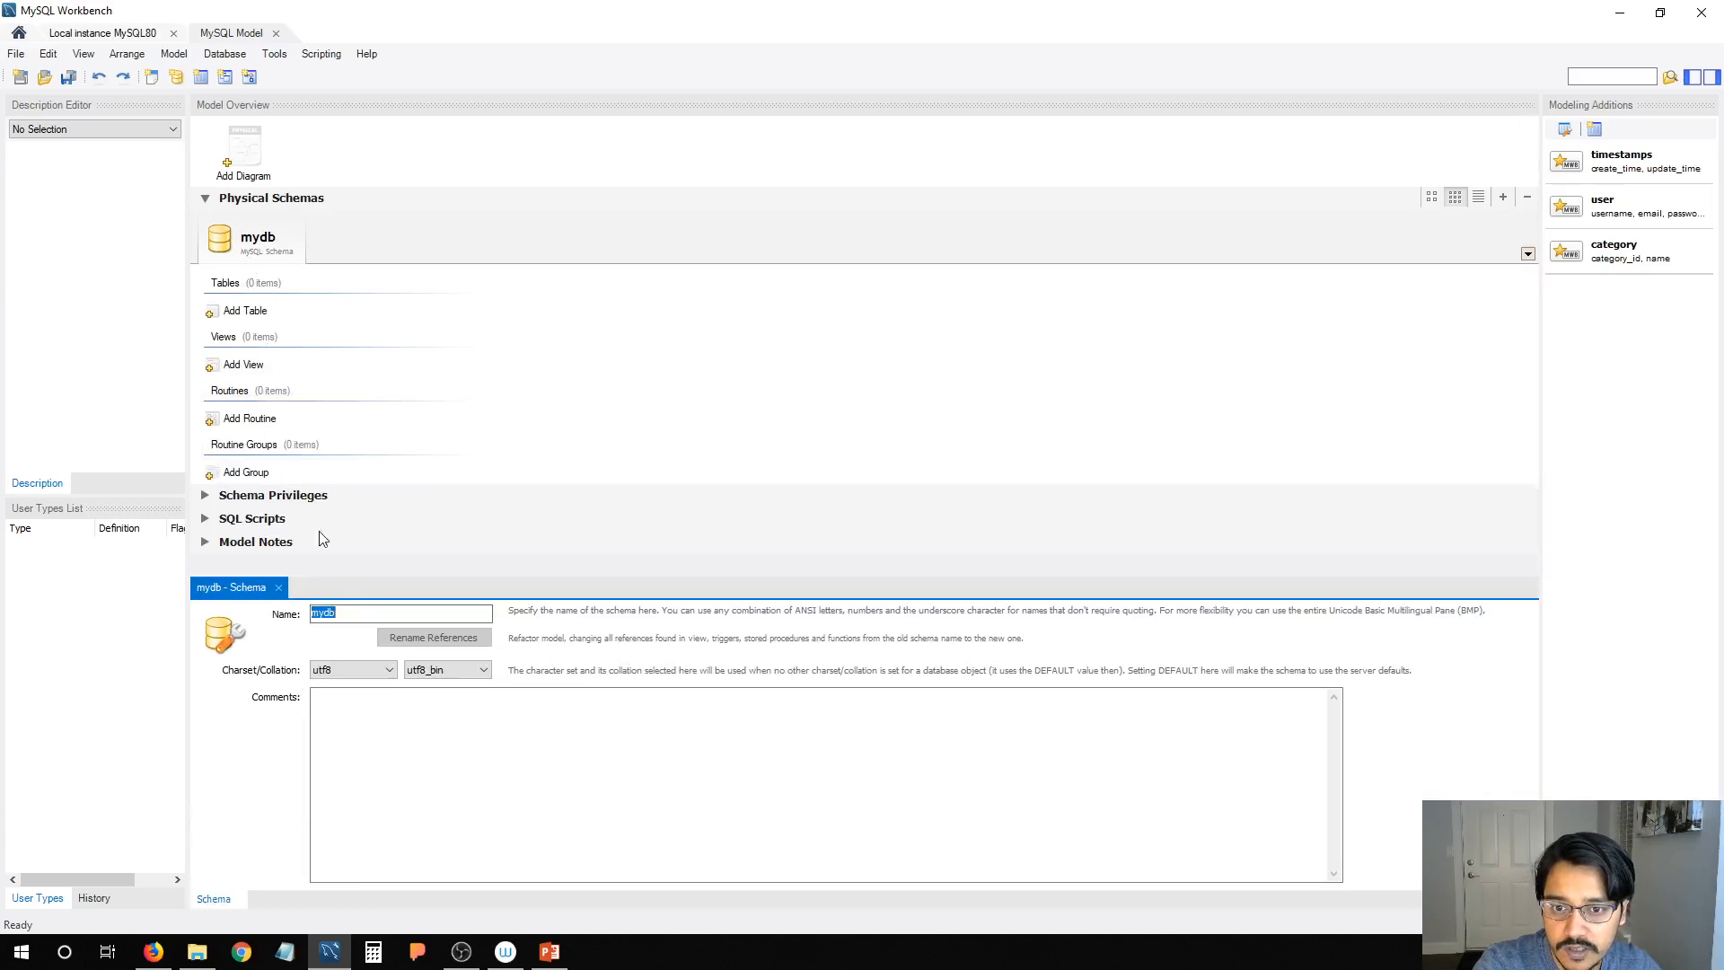
pyautogui.press('BackSpace')
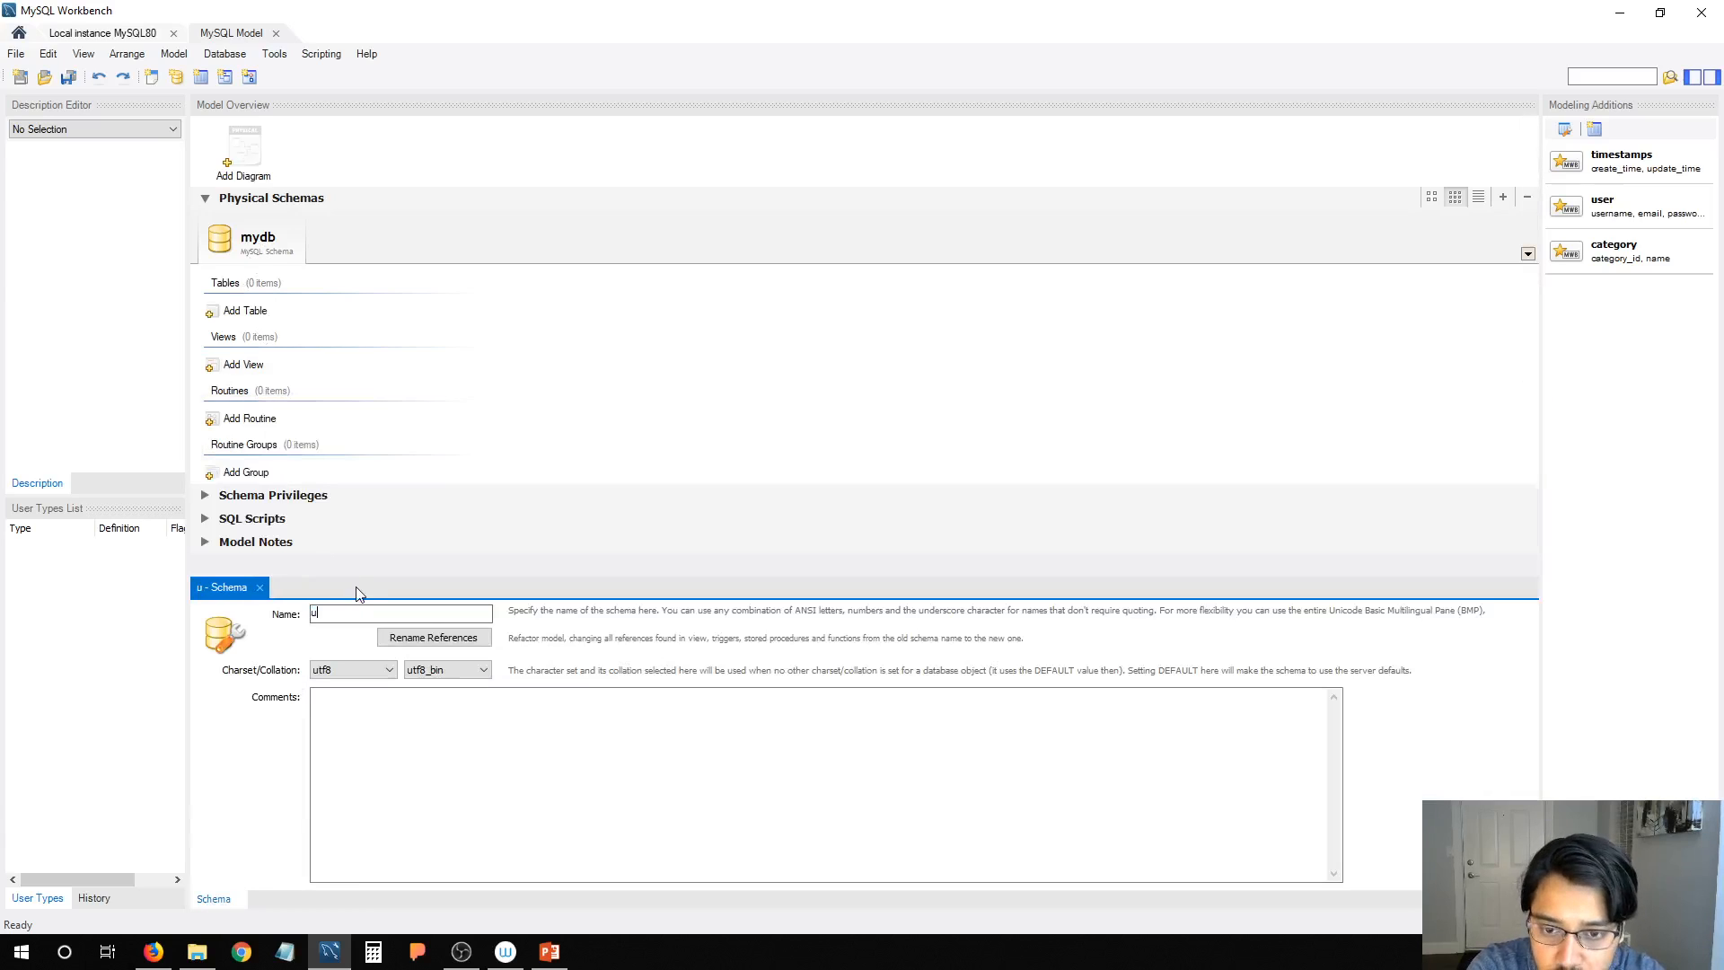
pyautogui.write('u')
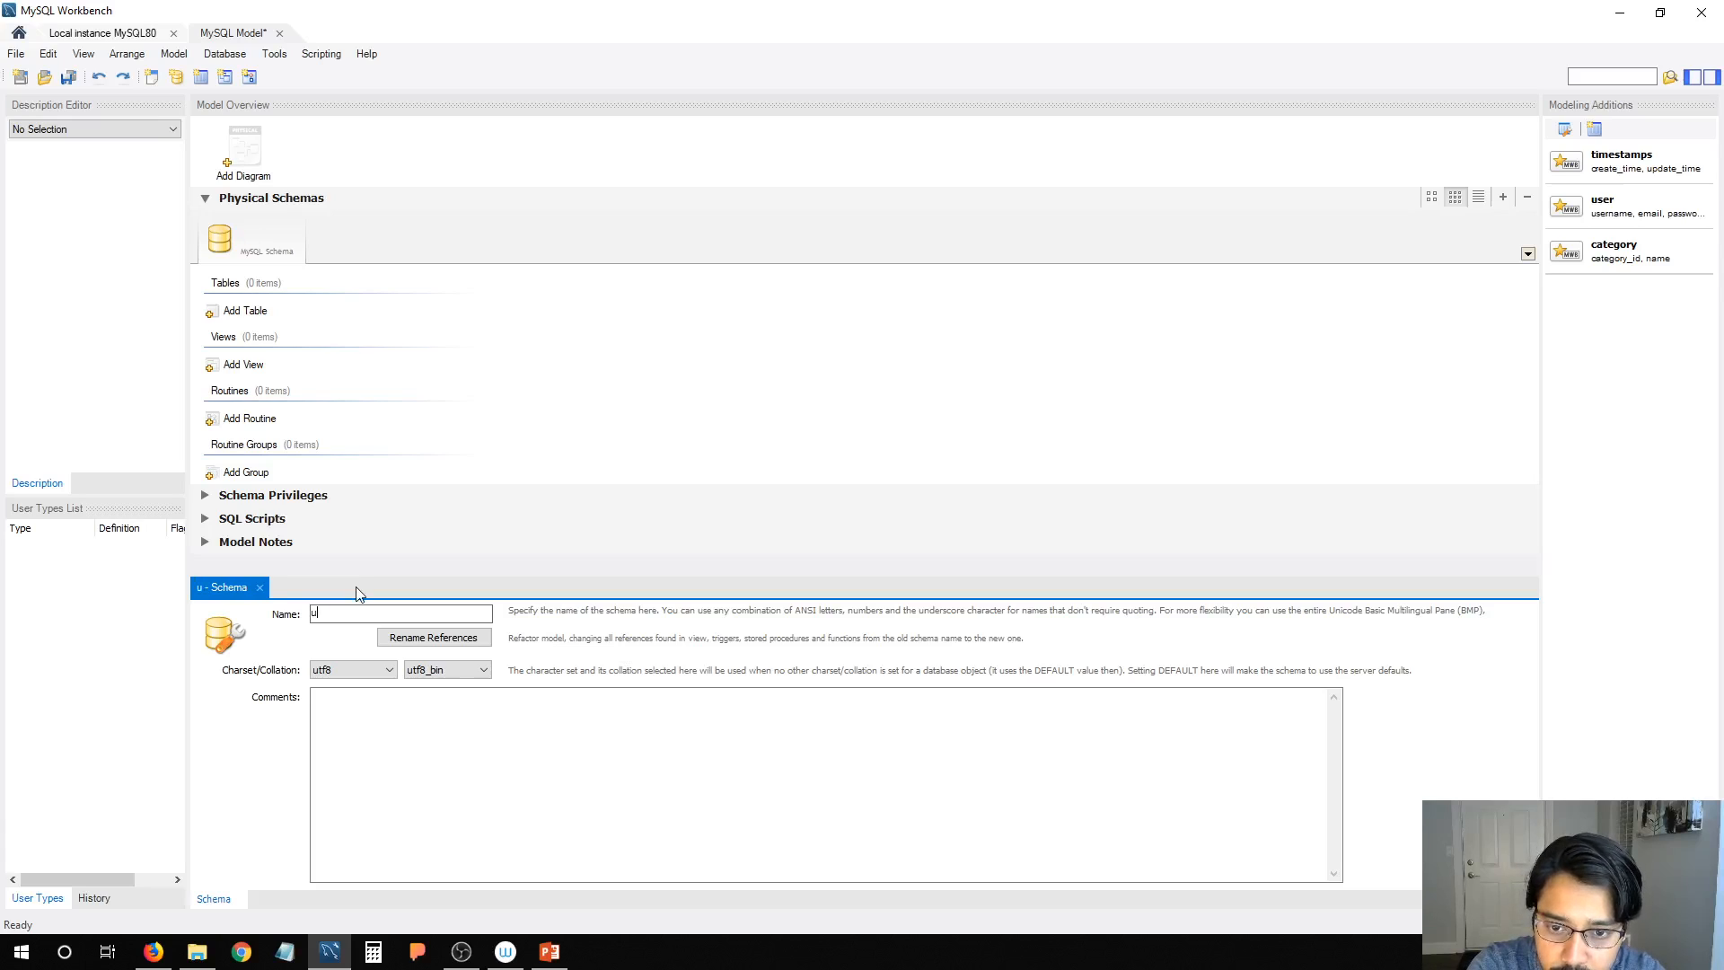
pyautogui.write('Unive')
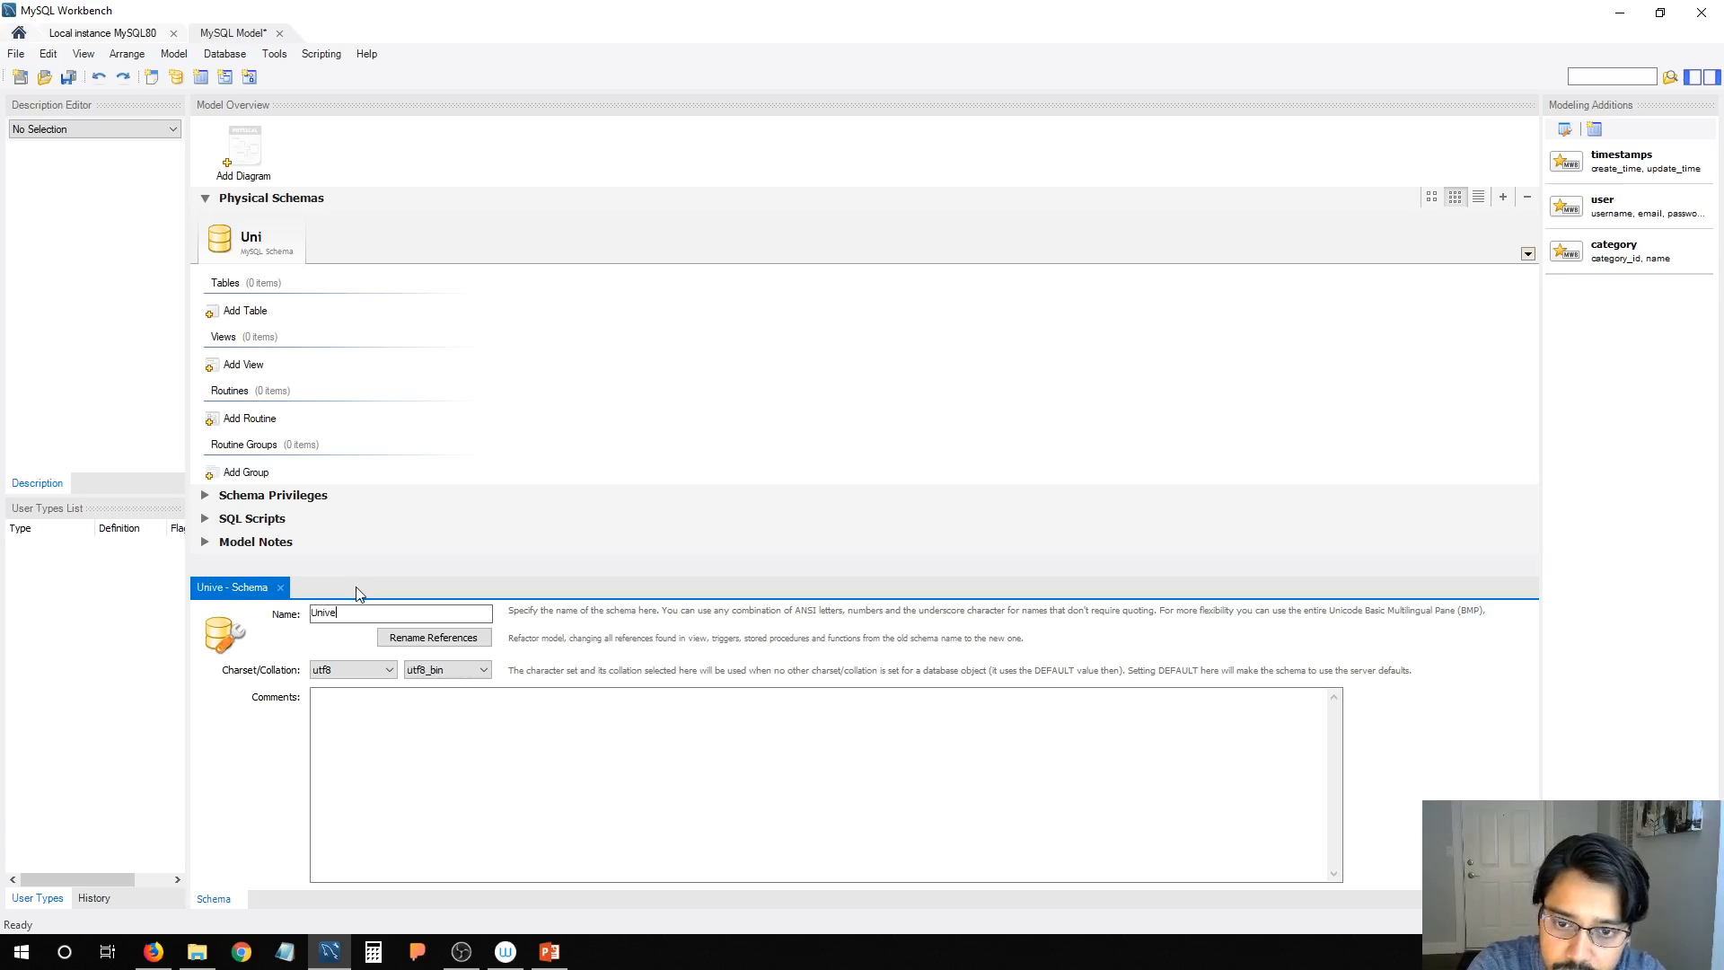
pyautogui.write('rsity')
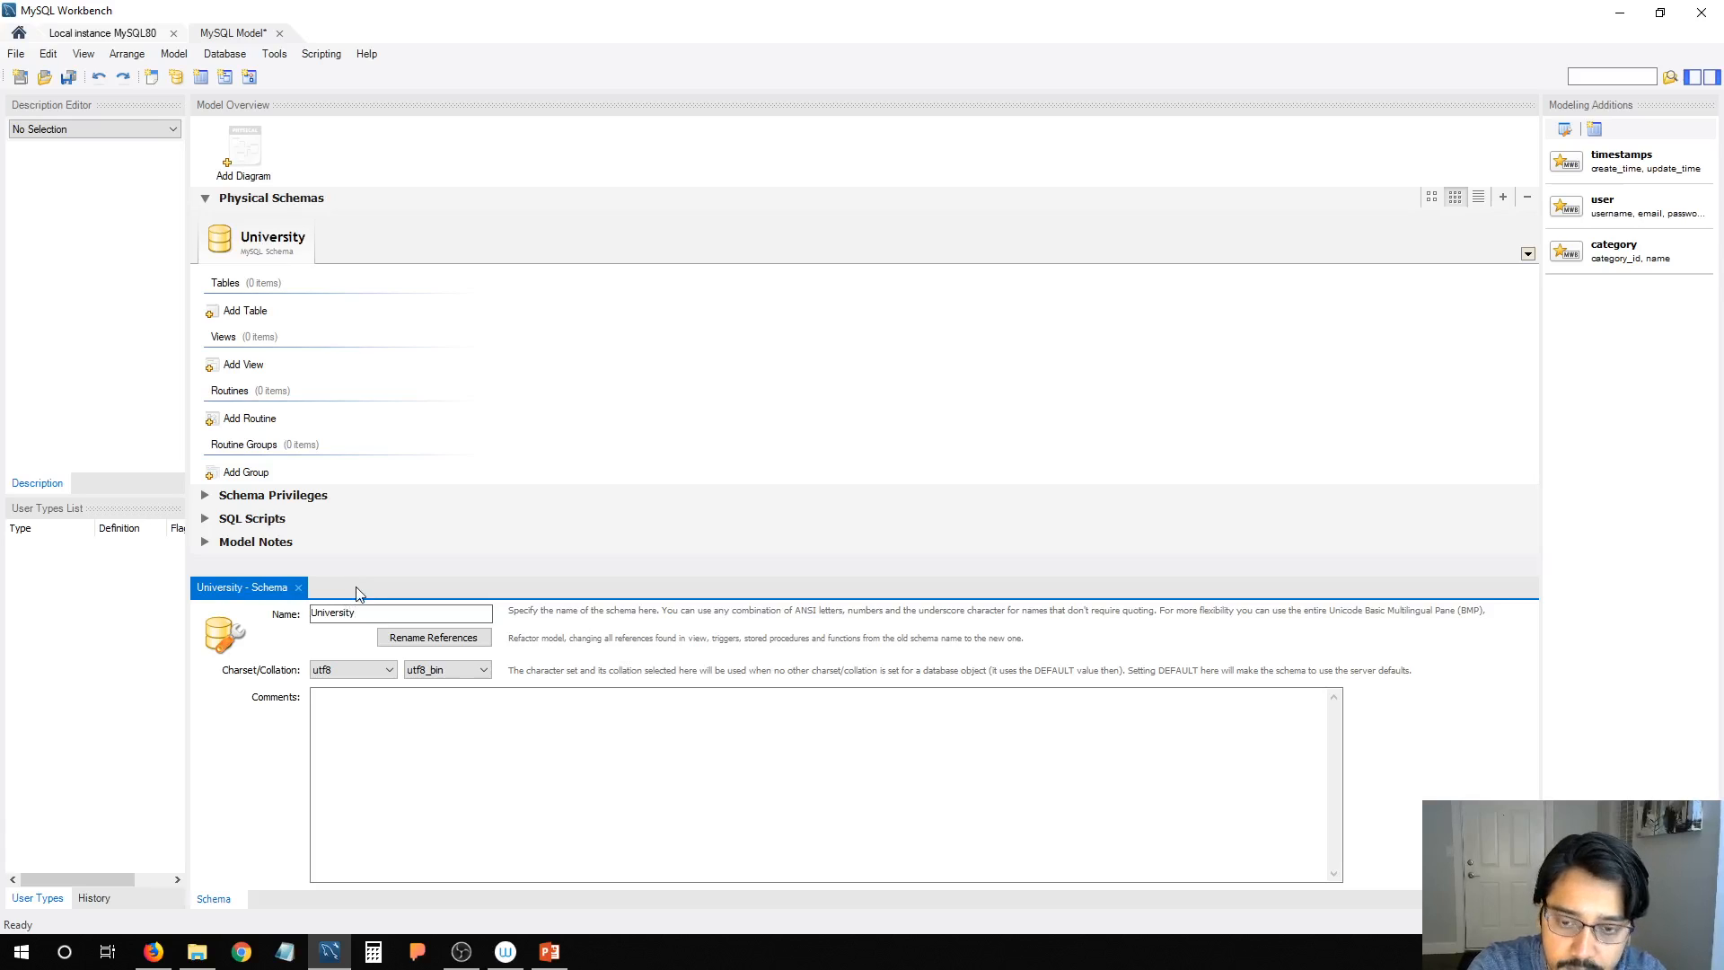
pyautogui.click(371, 615)
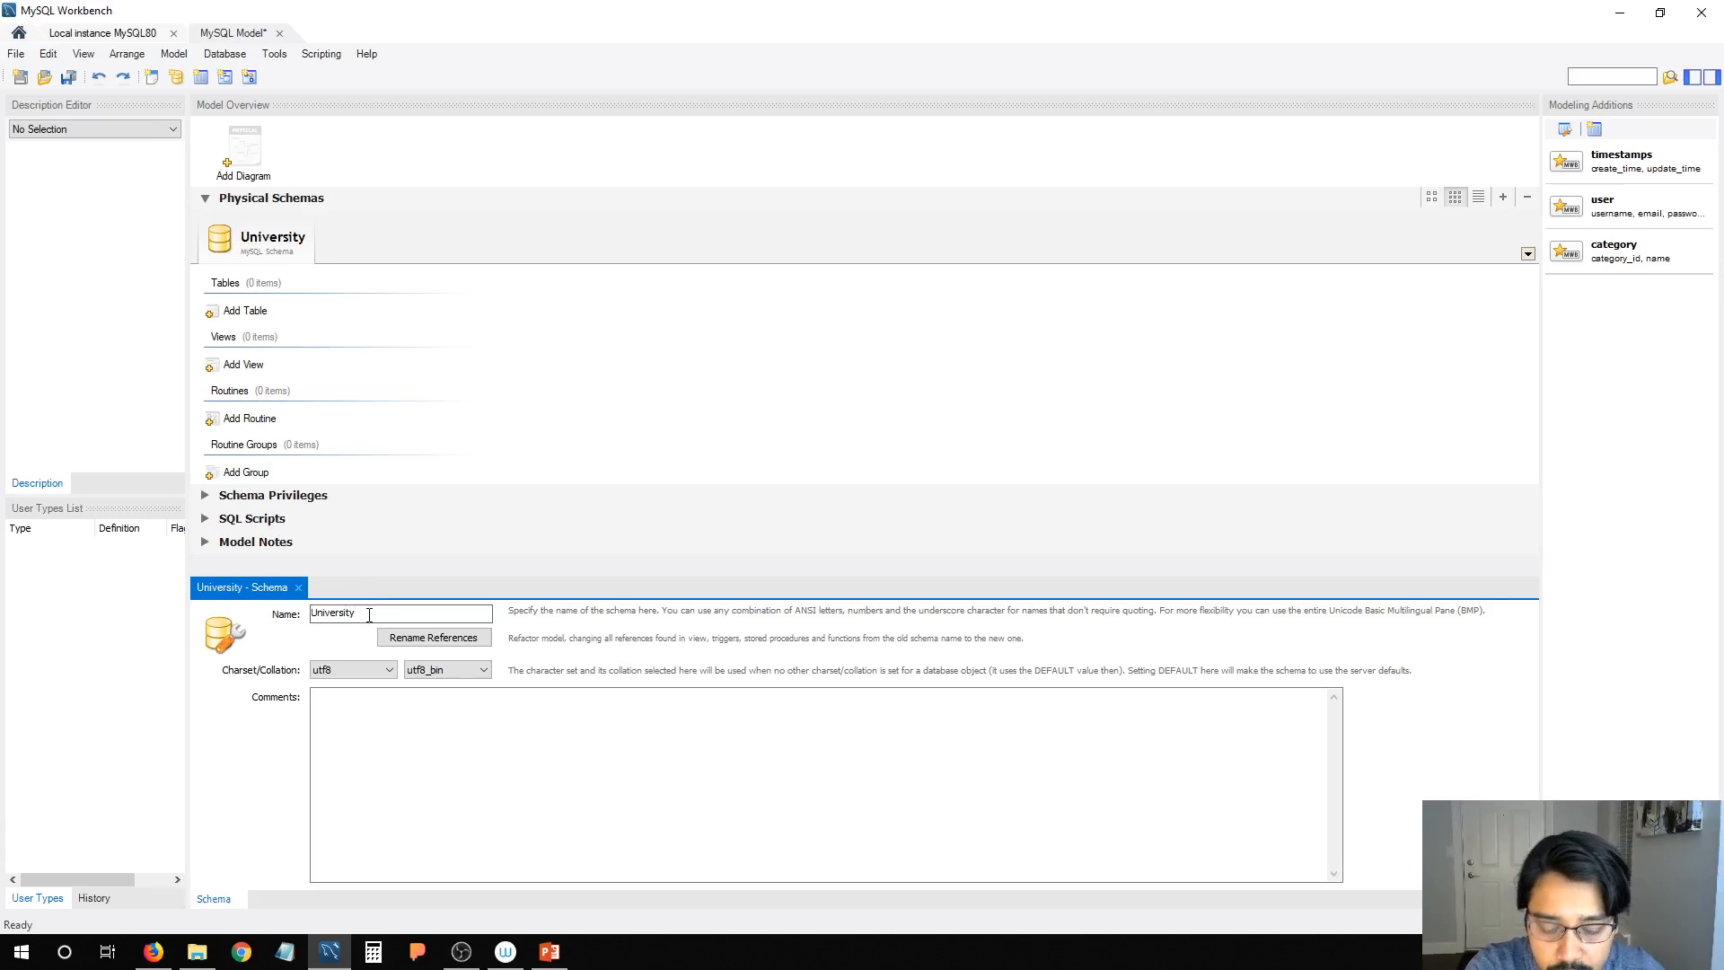
pyautogui.write('MGMNT')
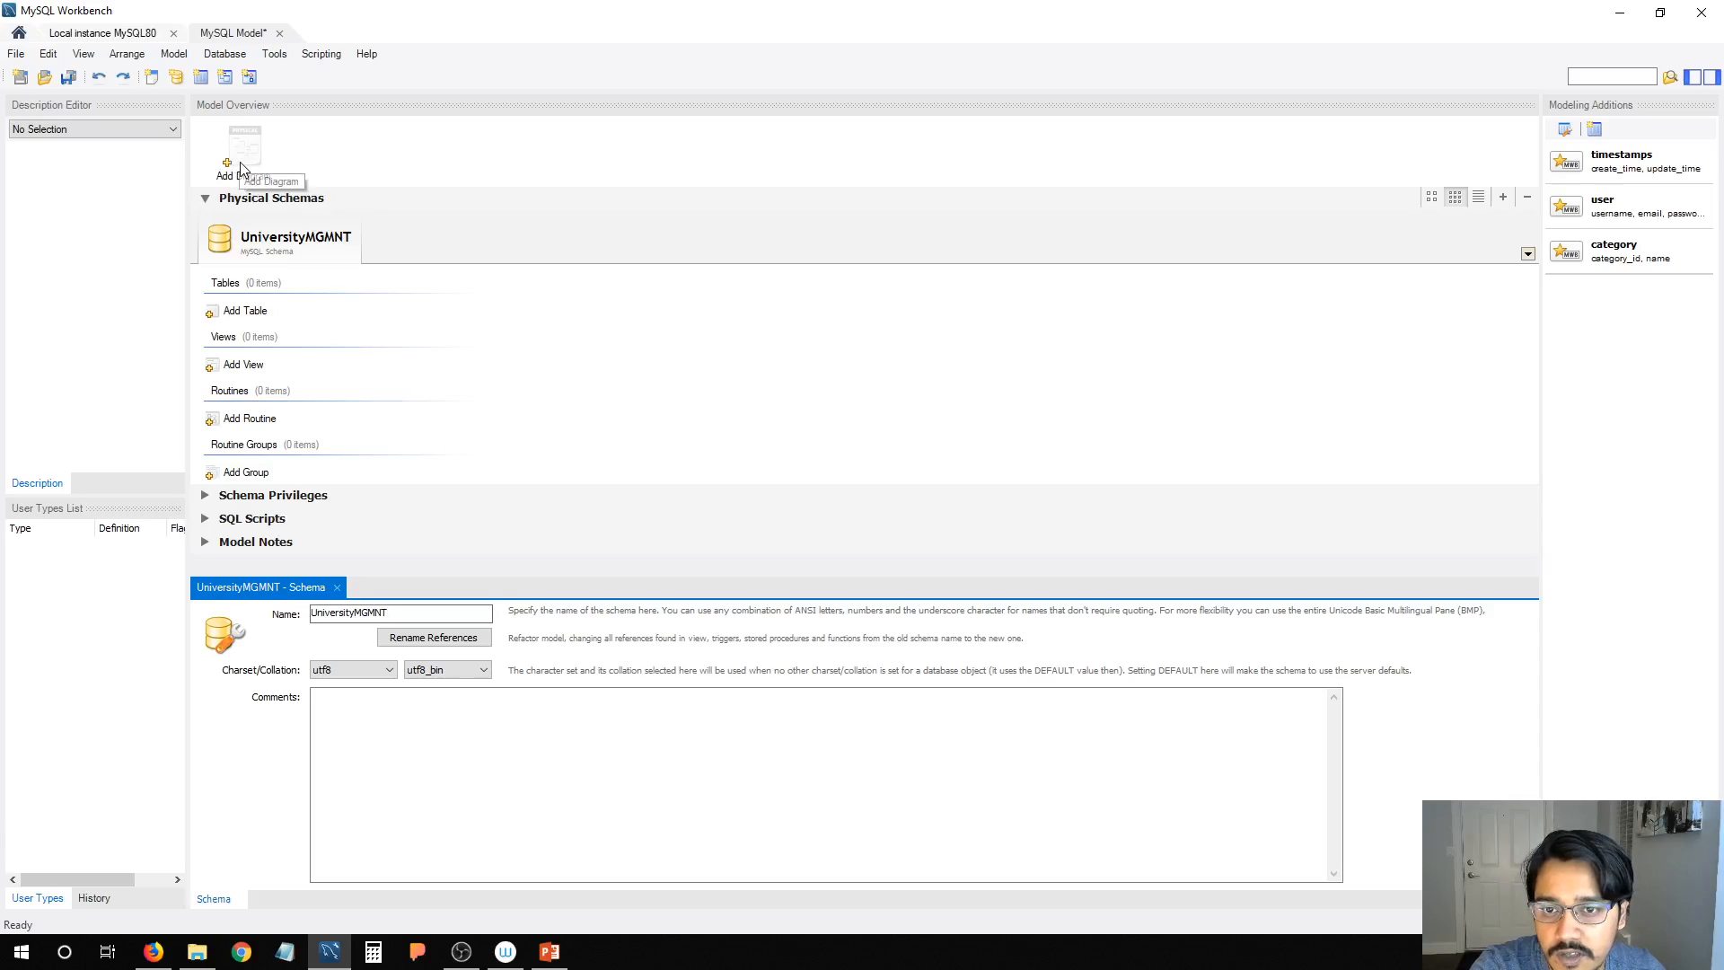
# Step: Add a PROFESSOR table to the UniversityMGMNT schema with an INT column PROF_ID as its primary key
pyautogui.click(236, 314)
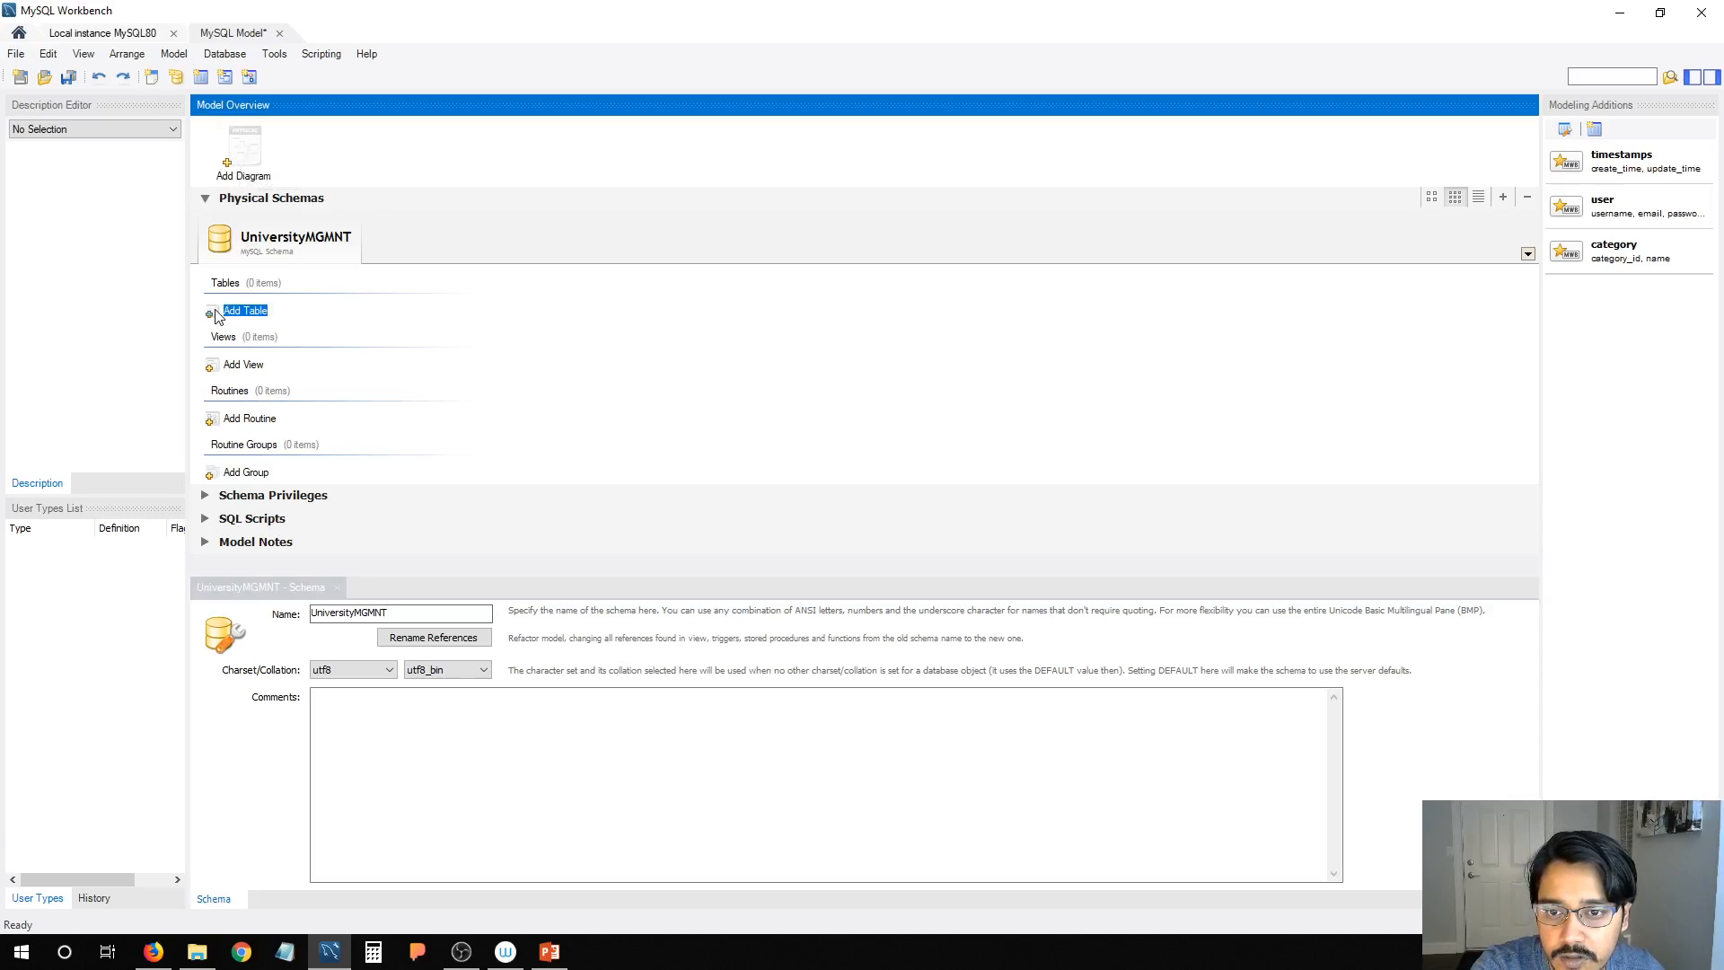
pyautogui.doubleClick(245, 316)
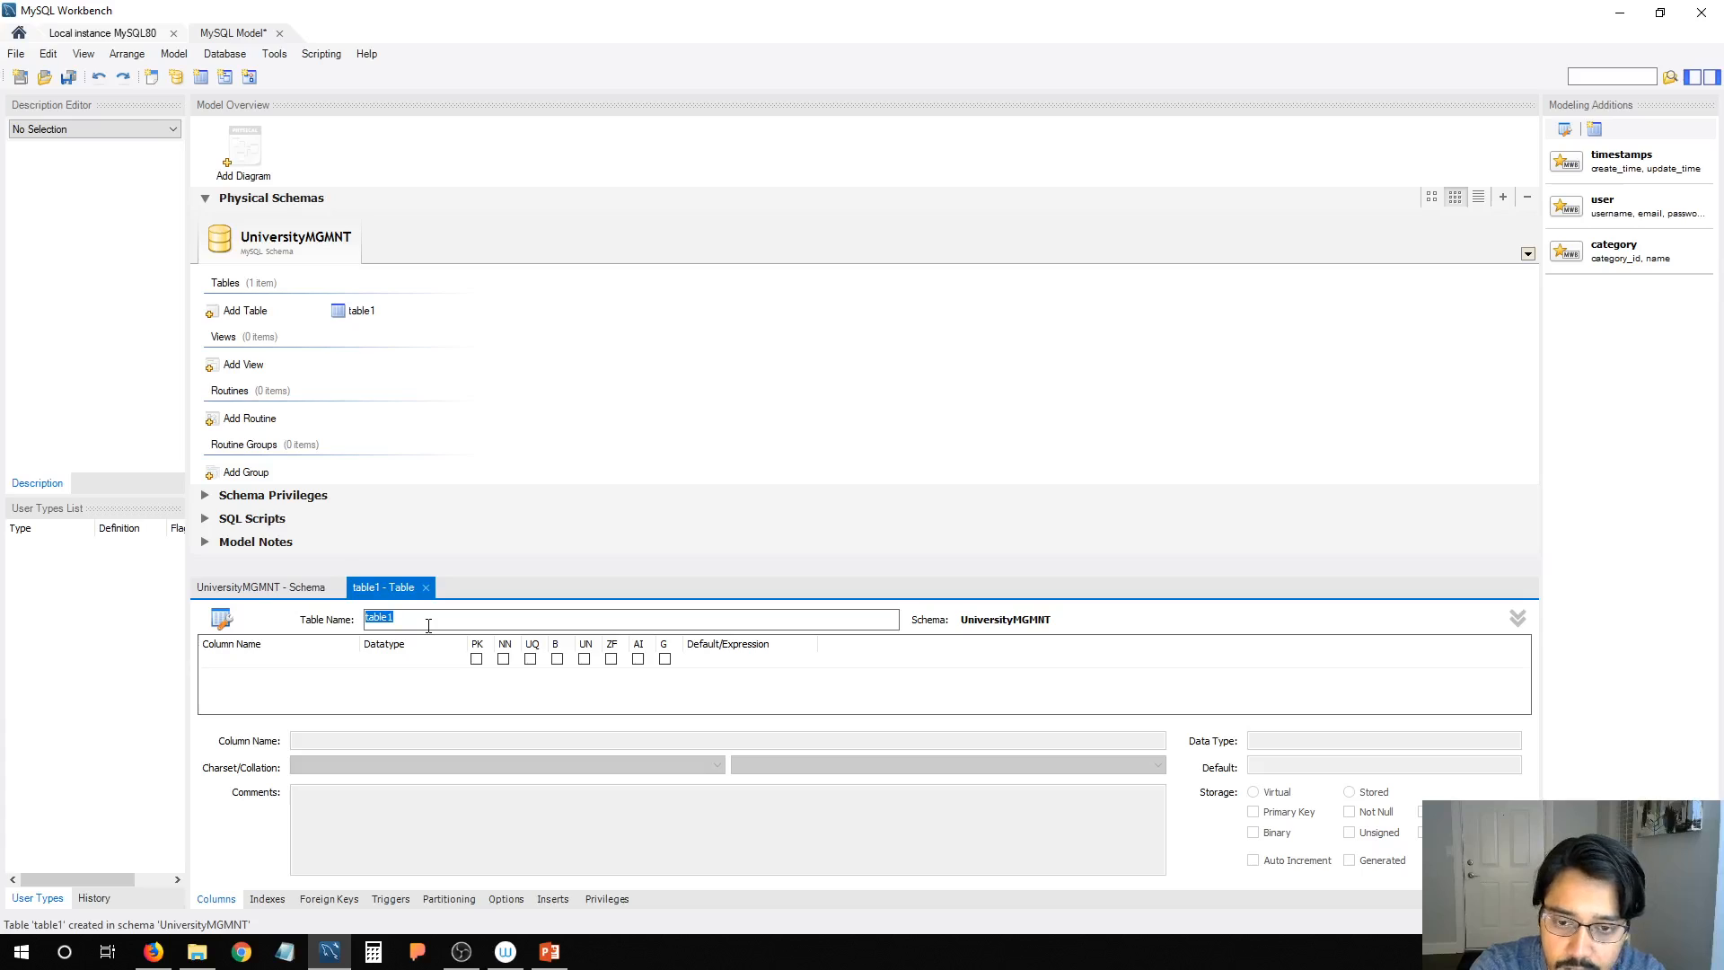
pyautogui.write('PROFE')
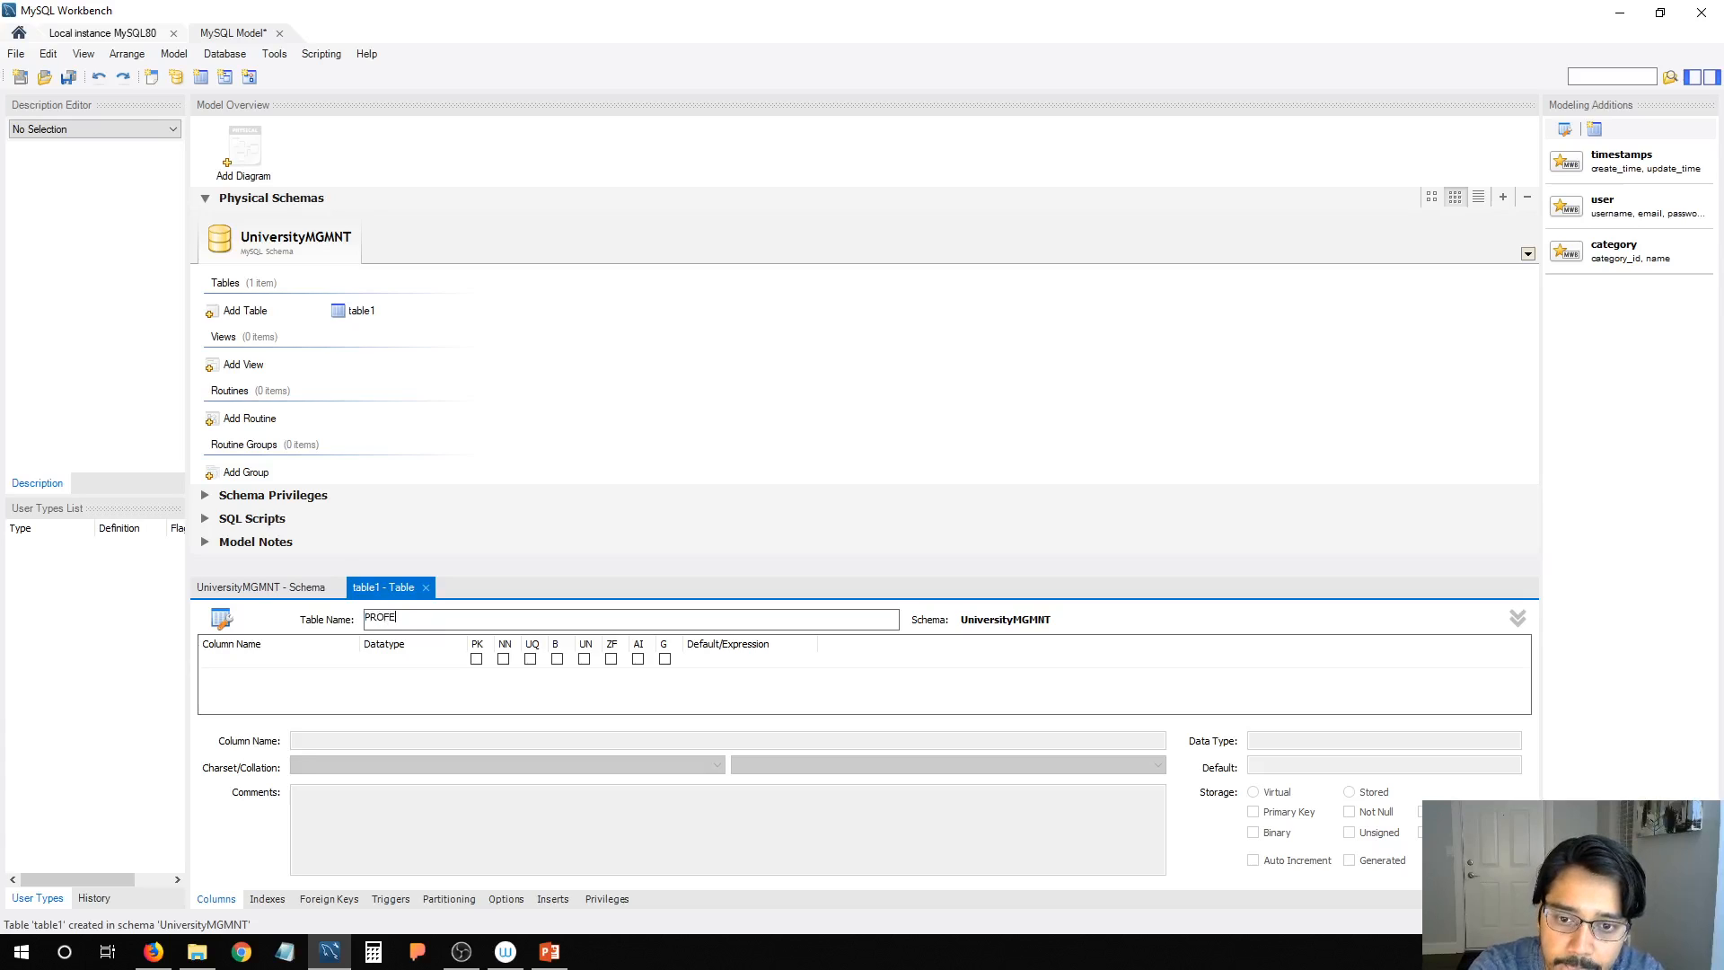
pyautogui.write('SSOR')
pyautogui.doubleClick(261, 667)
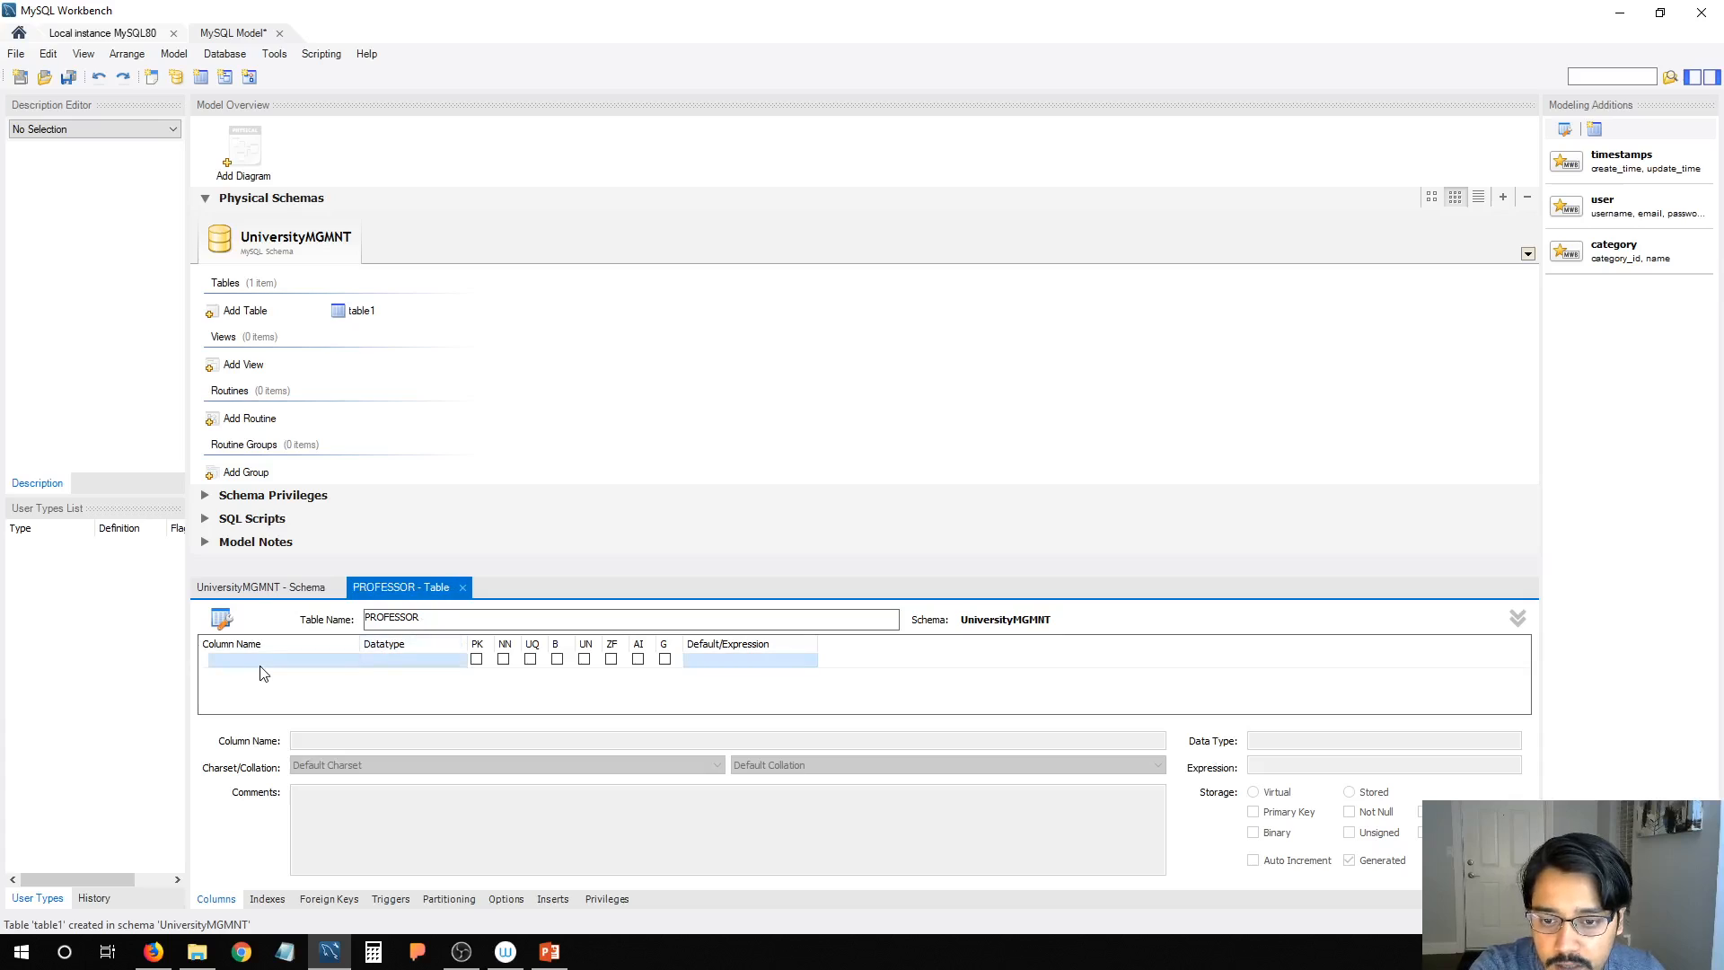
pyautogui.write('PROF')
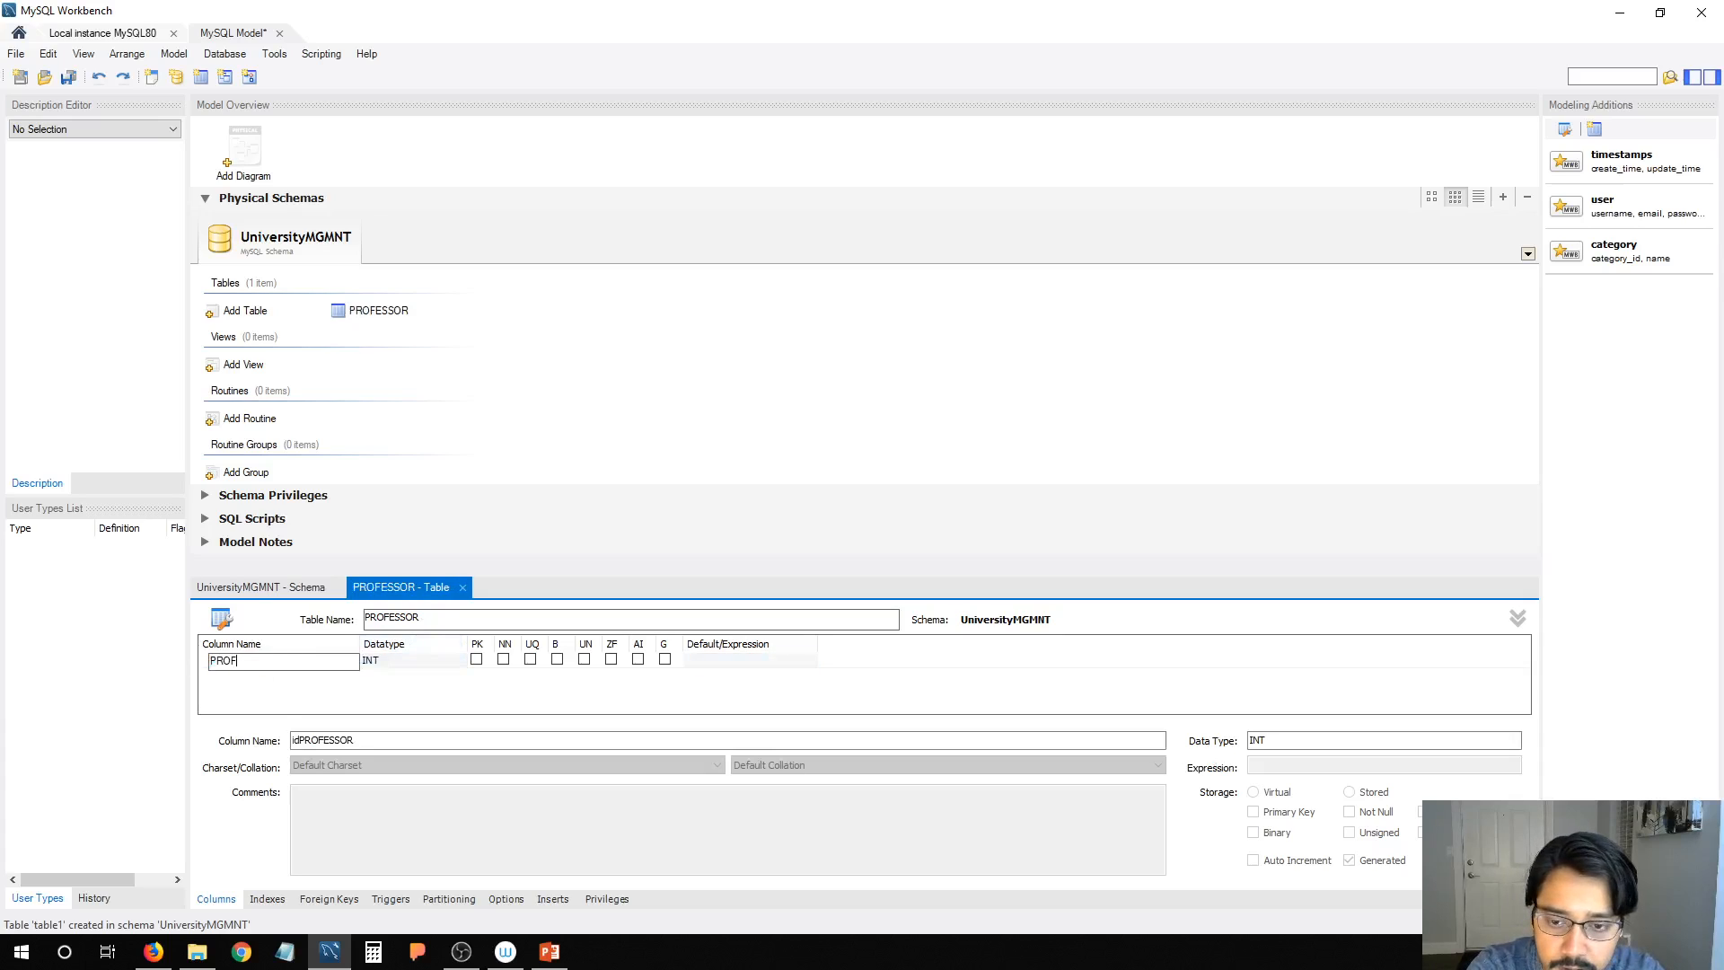
pyautogui.write('_ID')
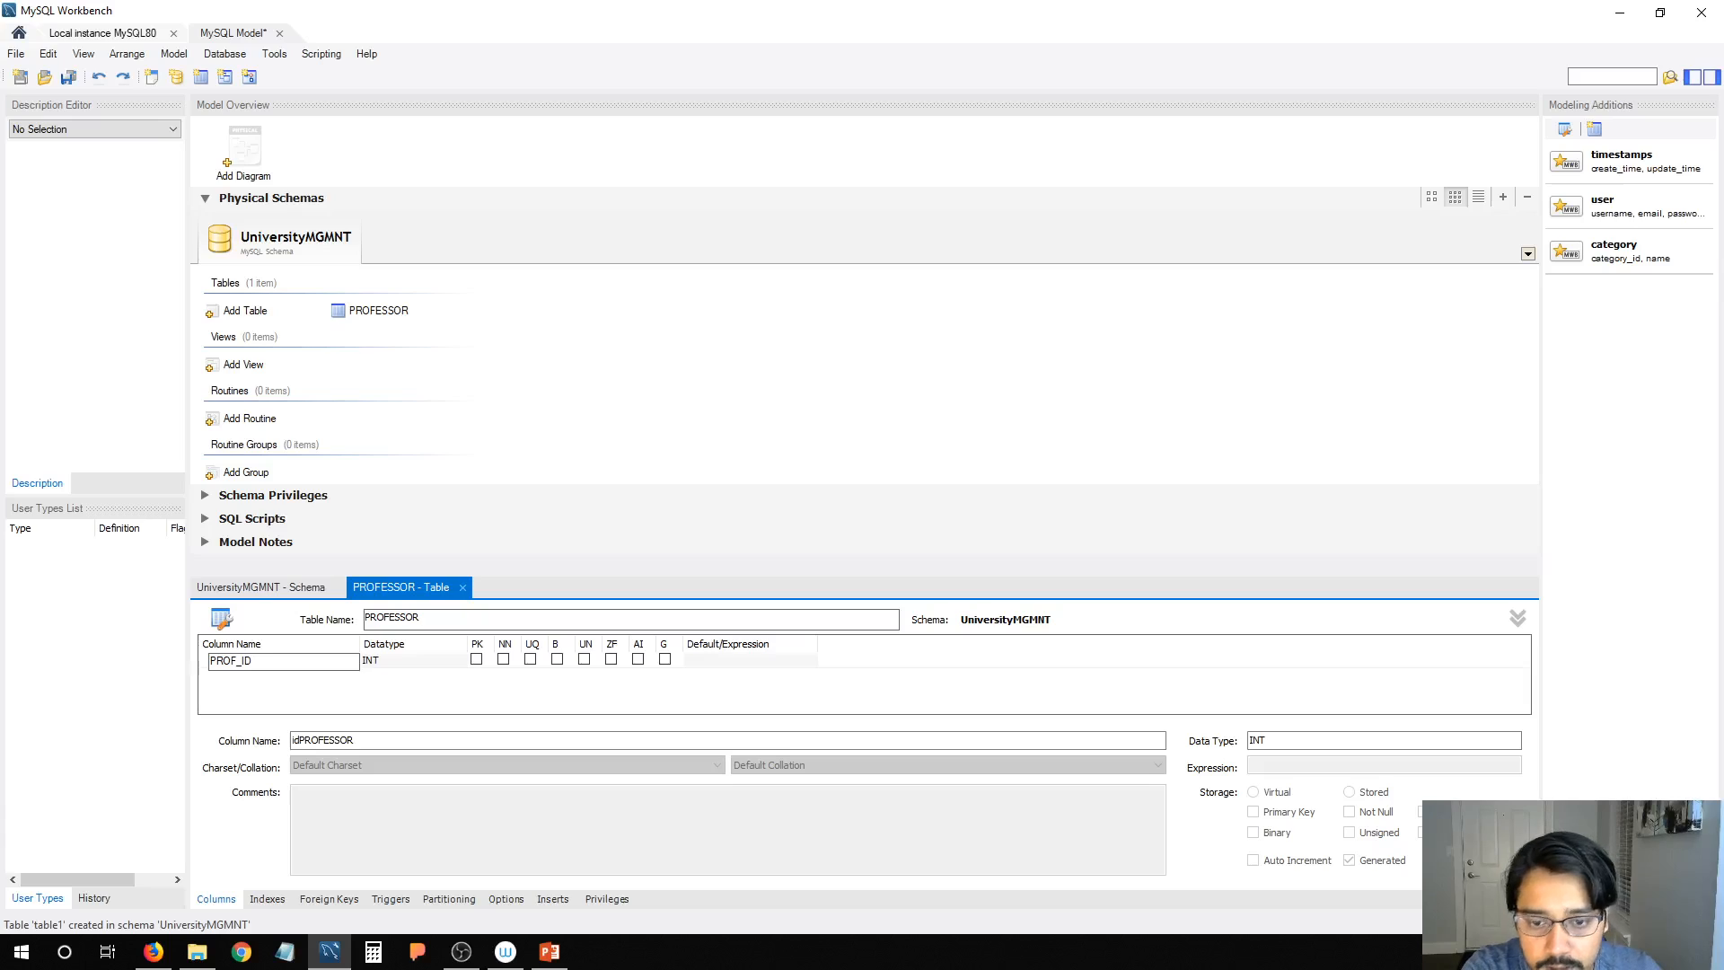
pyautogui.click(477, 660)
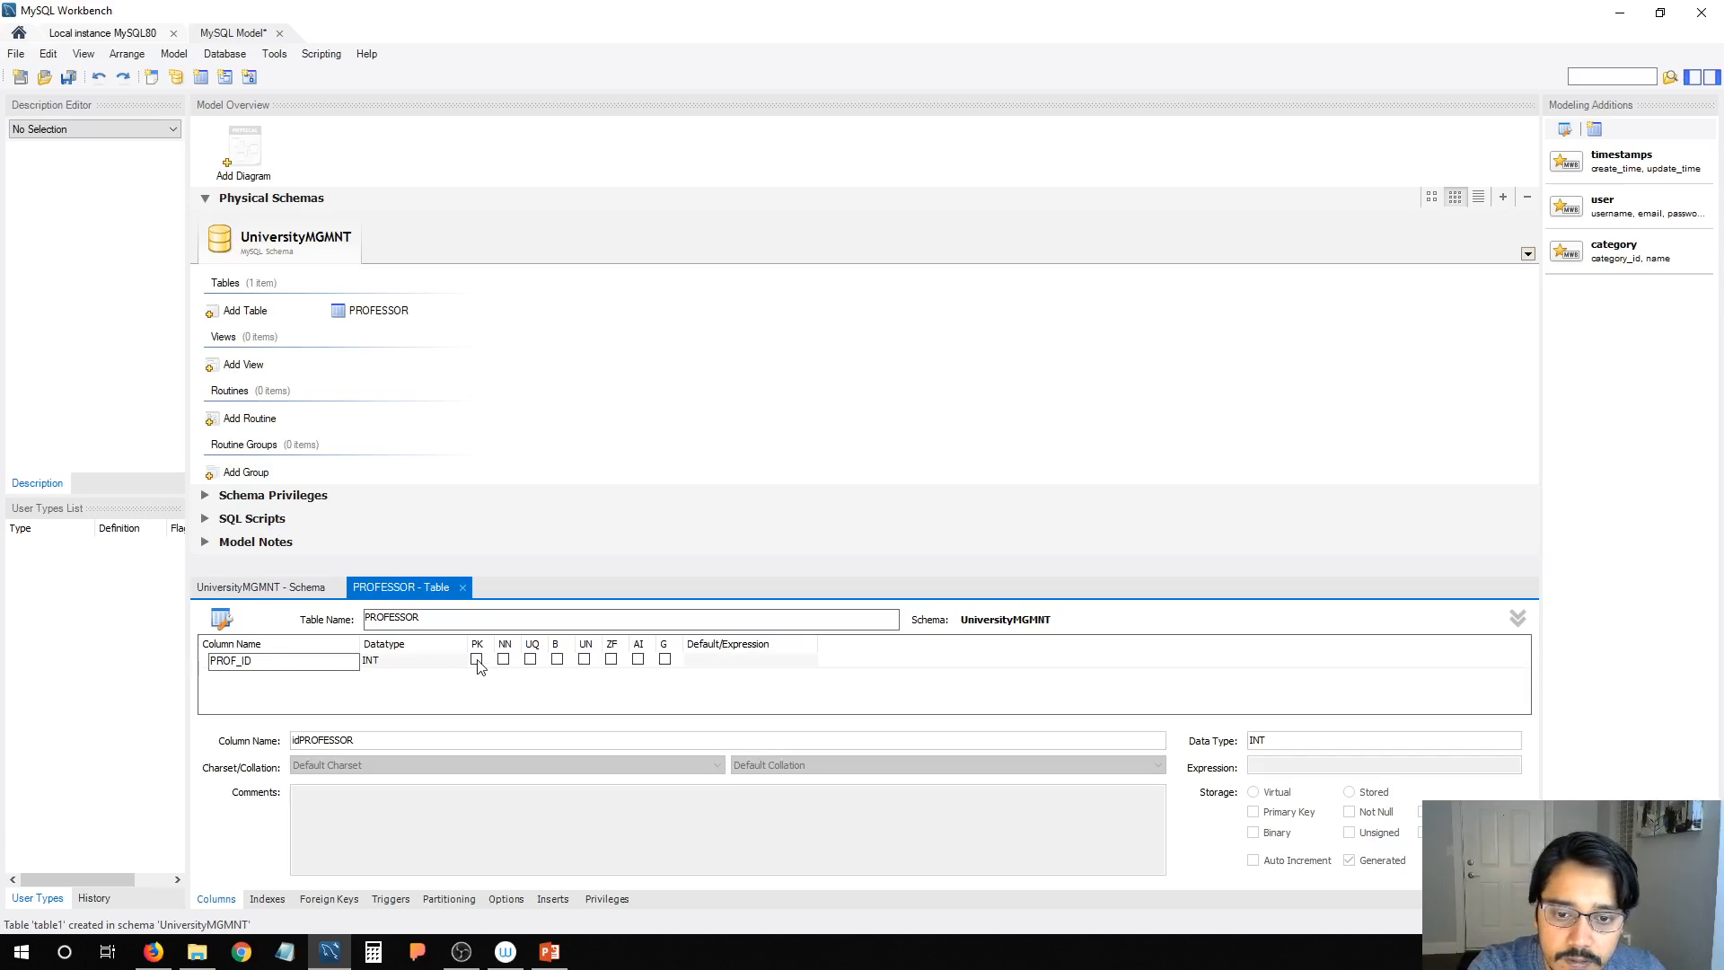
# Step: Add the not-null VARCHAR(45) columns PROF_NAME and PROF_DEPT to the PROFESSOR table
pyautogui.click(325, 675)
pyautogui.write('PRO')
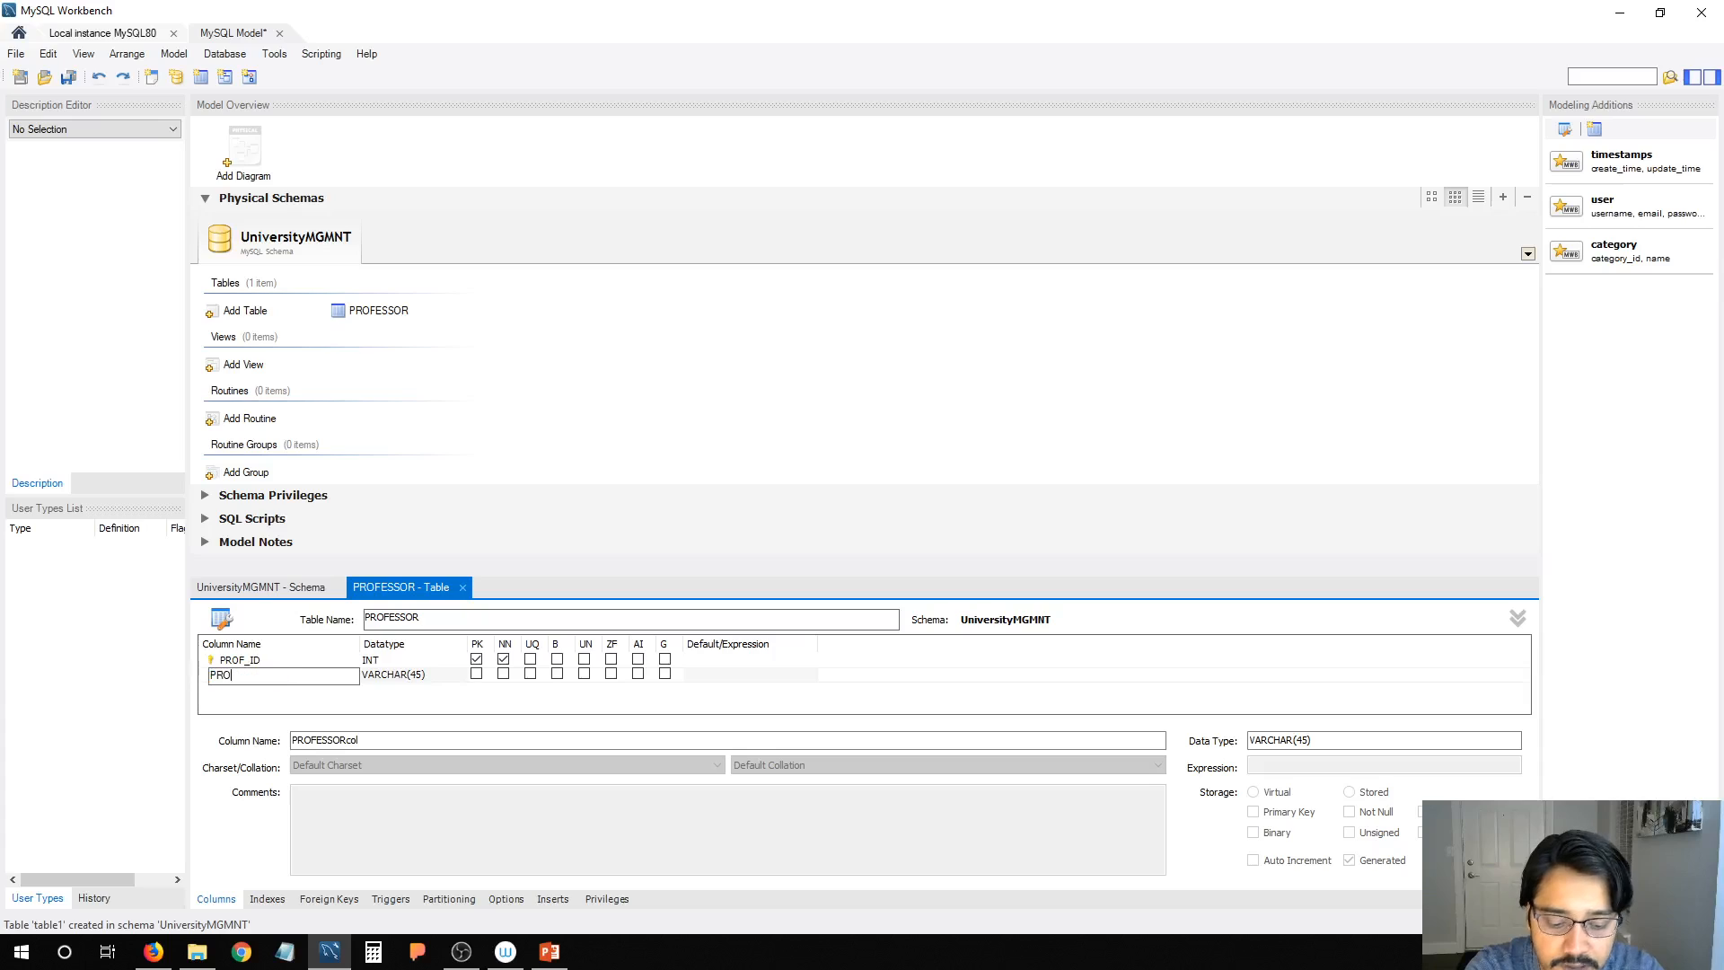
pyautogui.write('F_NAME')
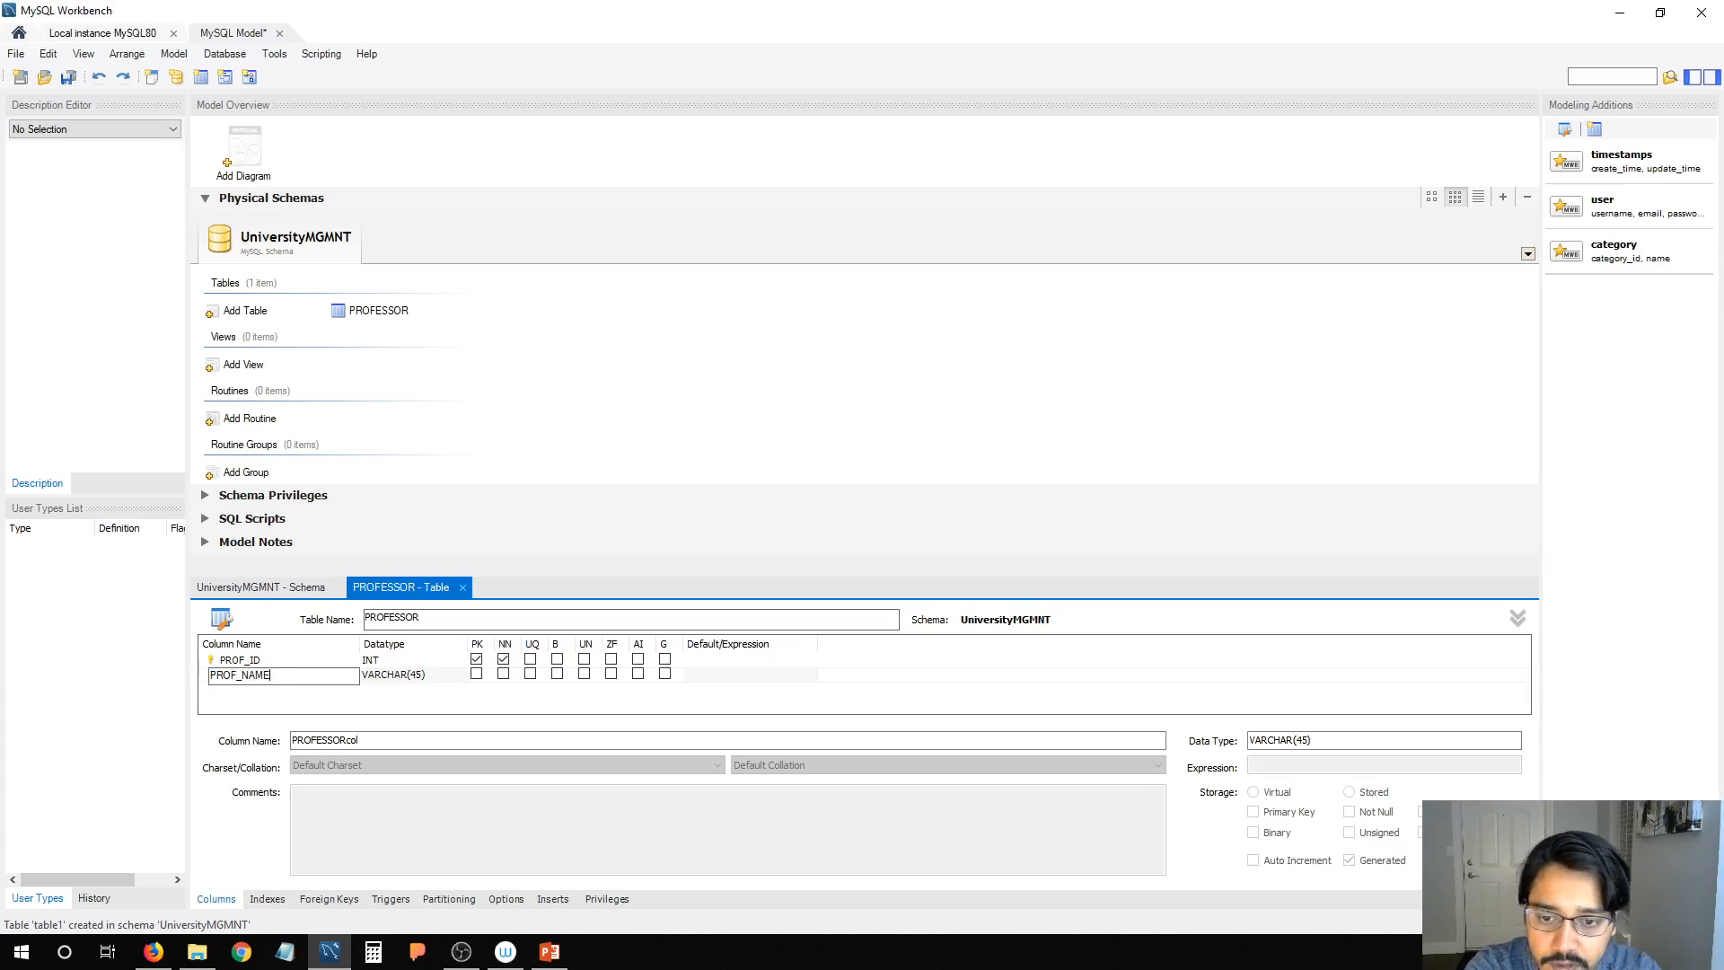
pyautogui.click(504, 673)
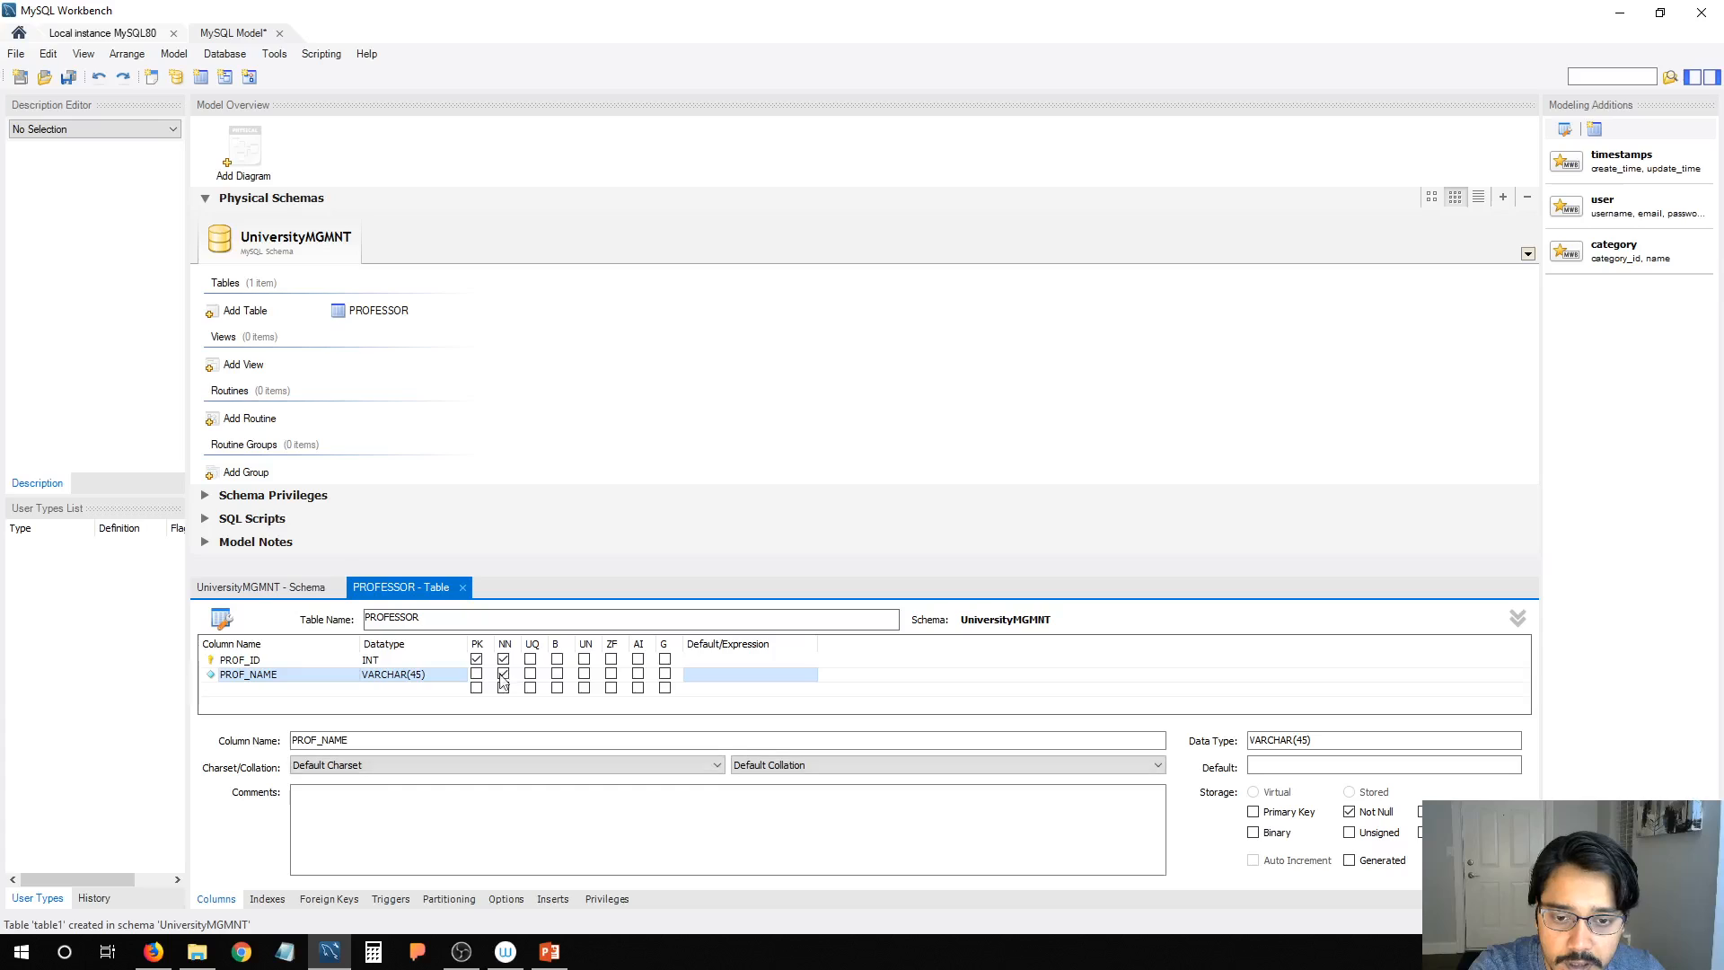
pyautogui.doubleClick(275, 691)
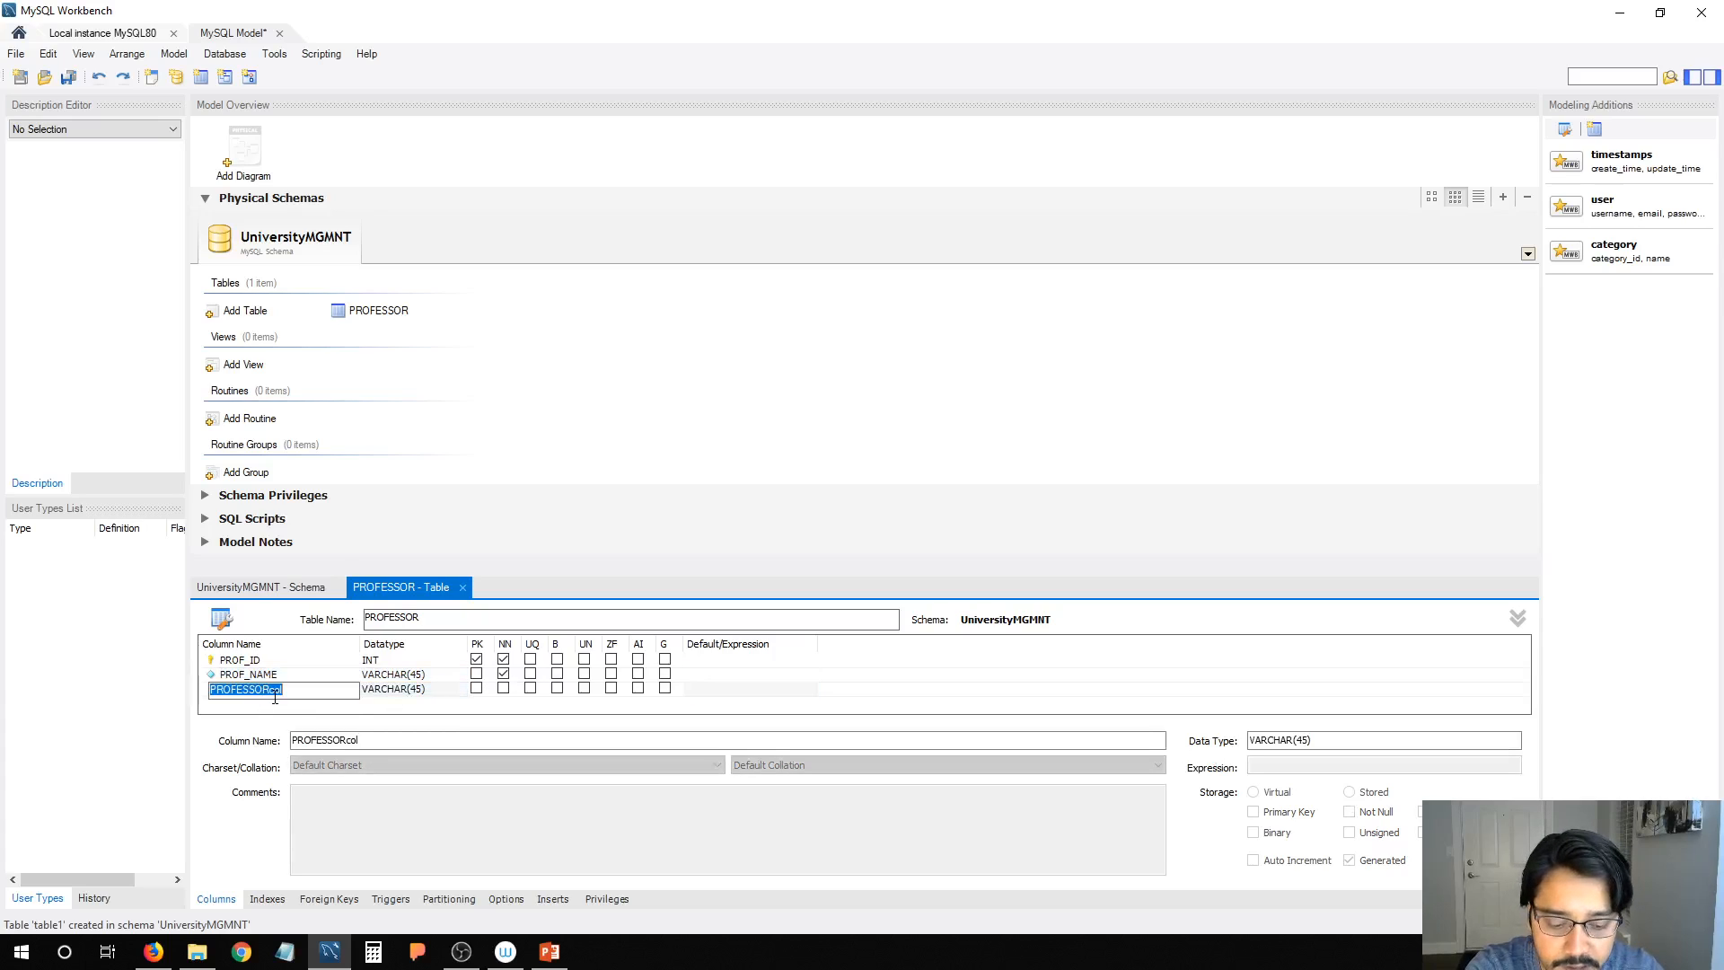
pyautogui.write('PROF')
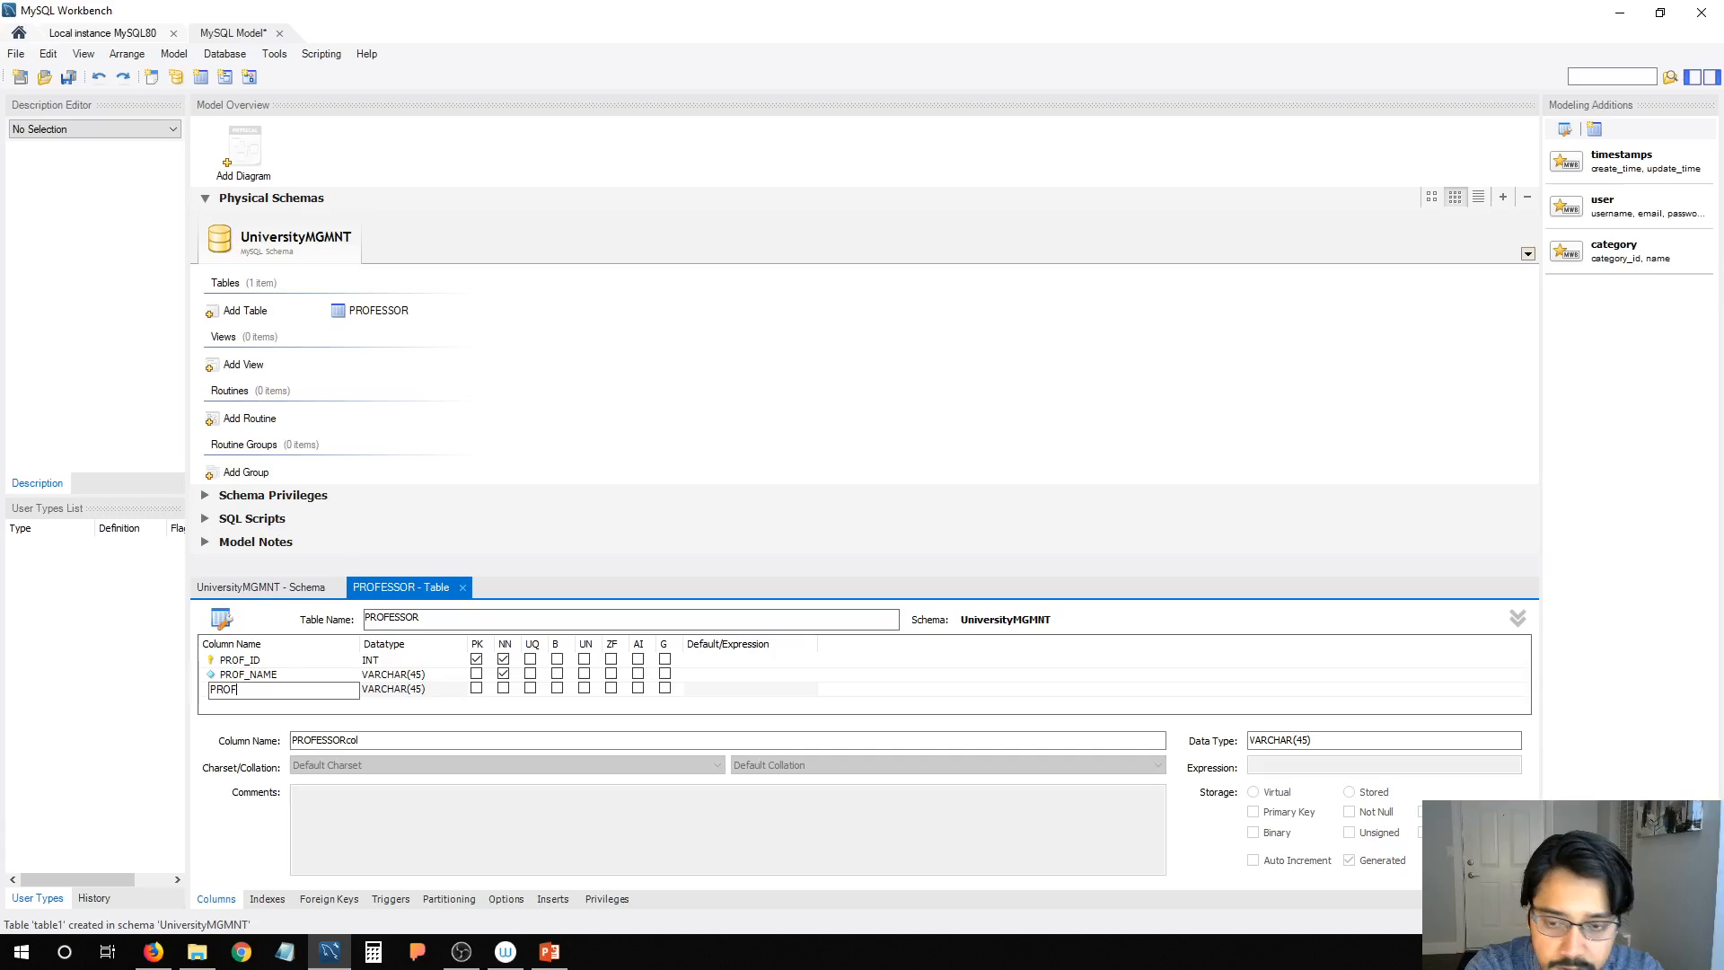
pyautogui.write('_DE')
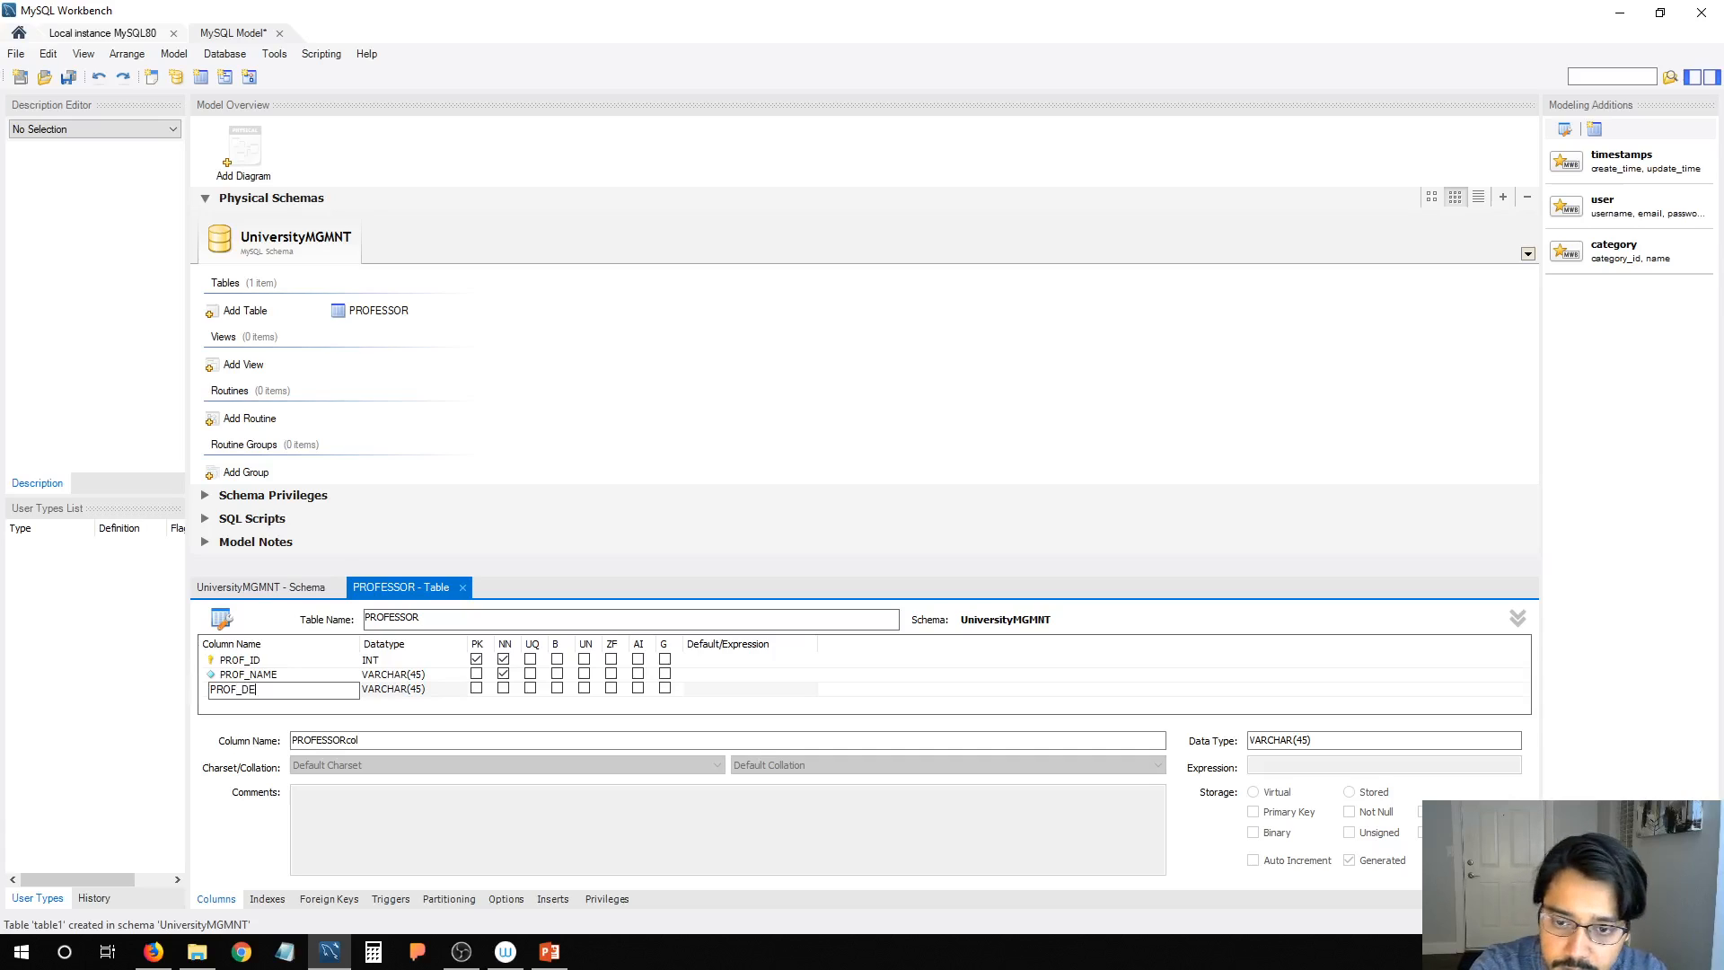
pyautogui.write('PT')
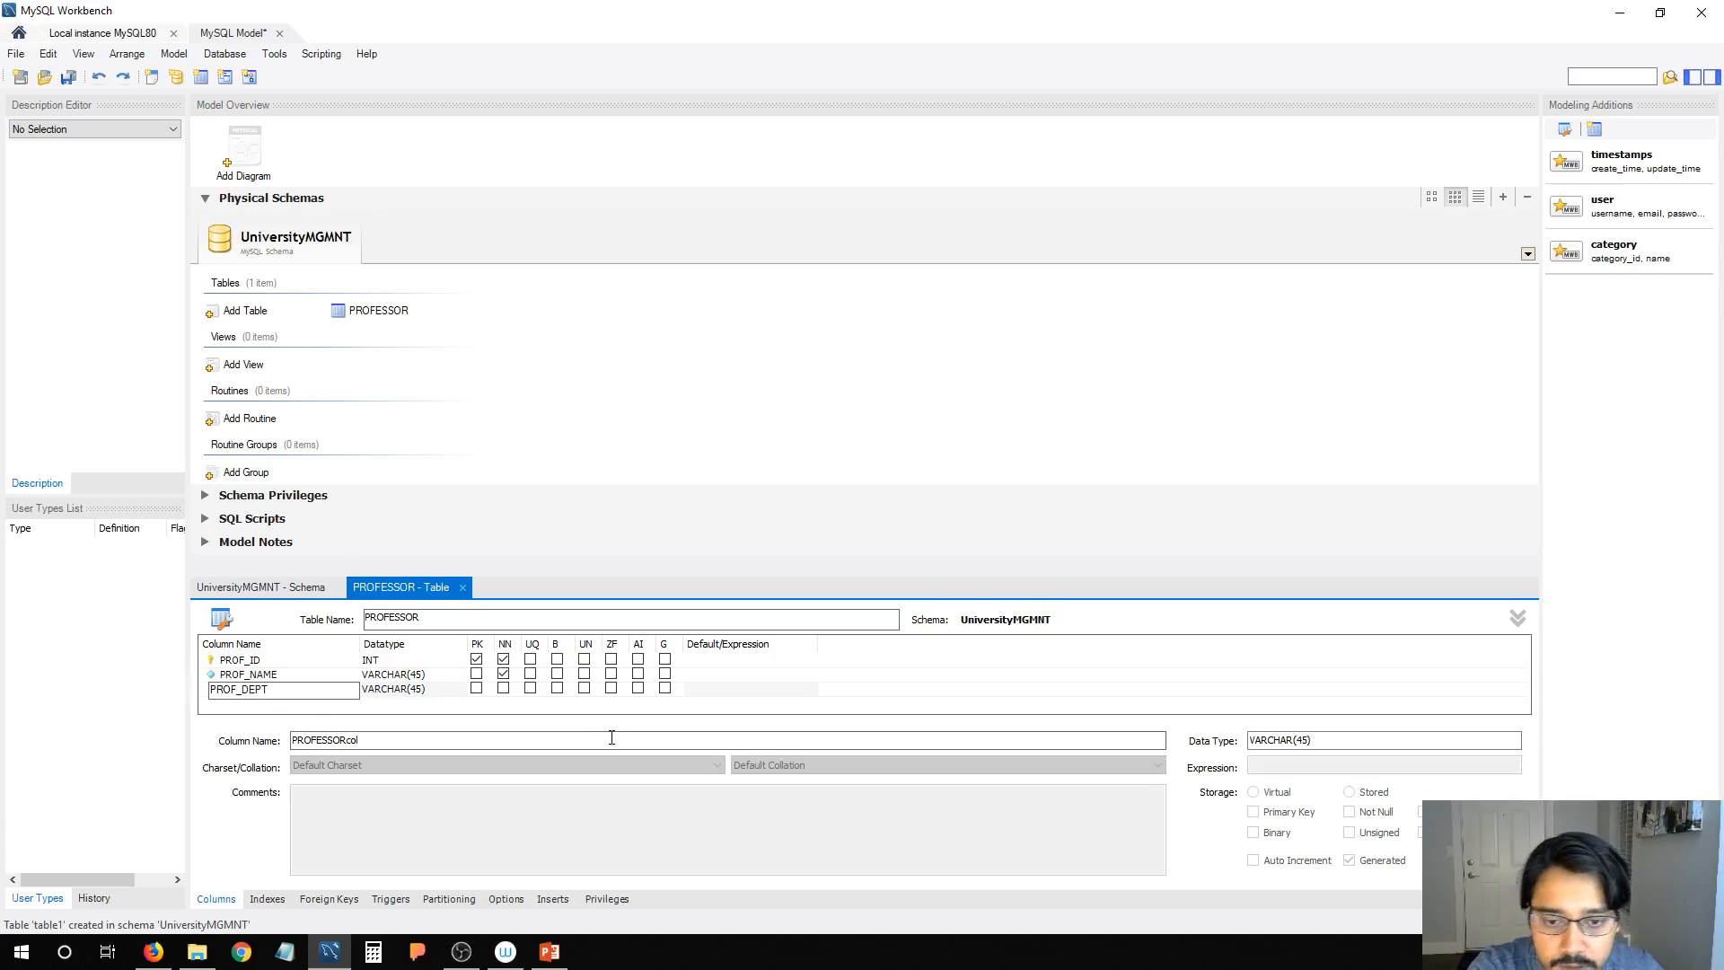
pyautogui.click(503, 689)
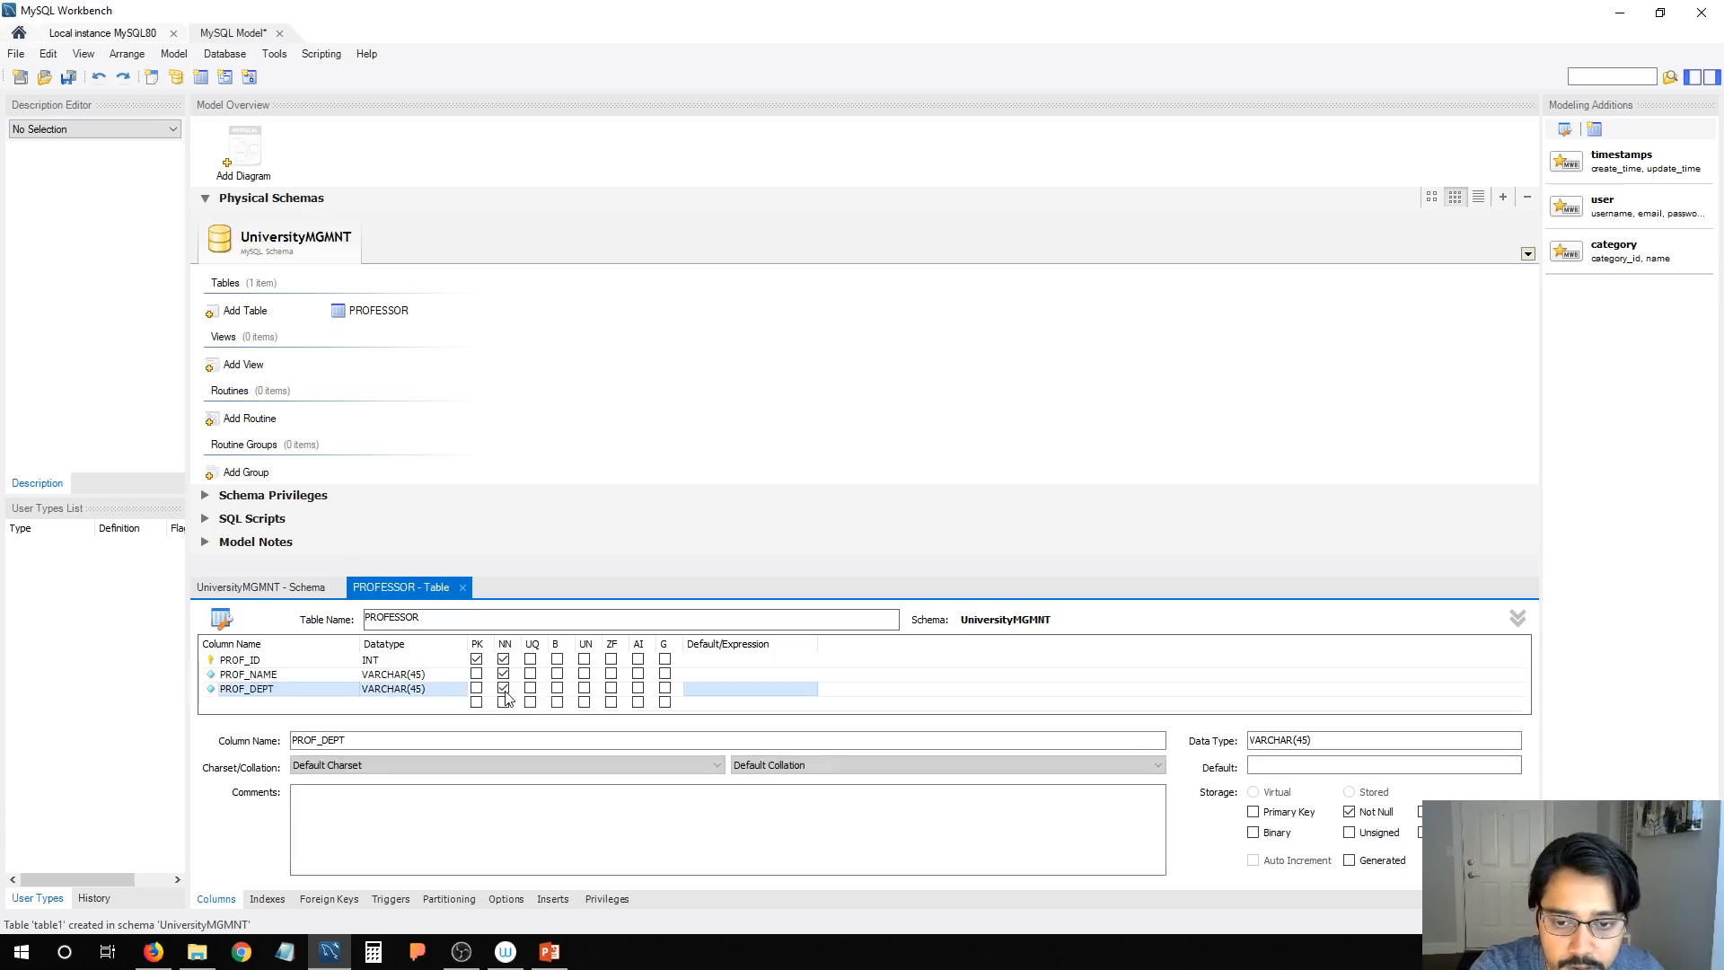
# Step: Change the datatype of PROF_DEPT to VARCHAR(5) and close the PROFESSOR table editor
pyautogui.doubleClick(422, 690)
pyautogui.click(424, 689)
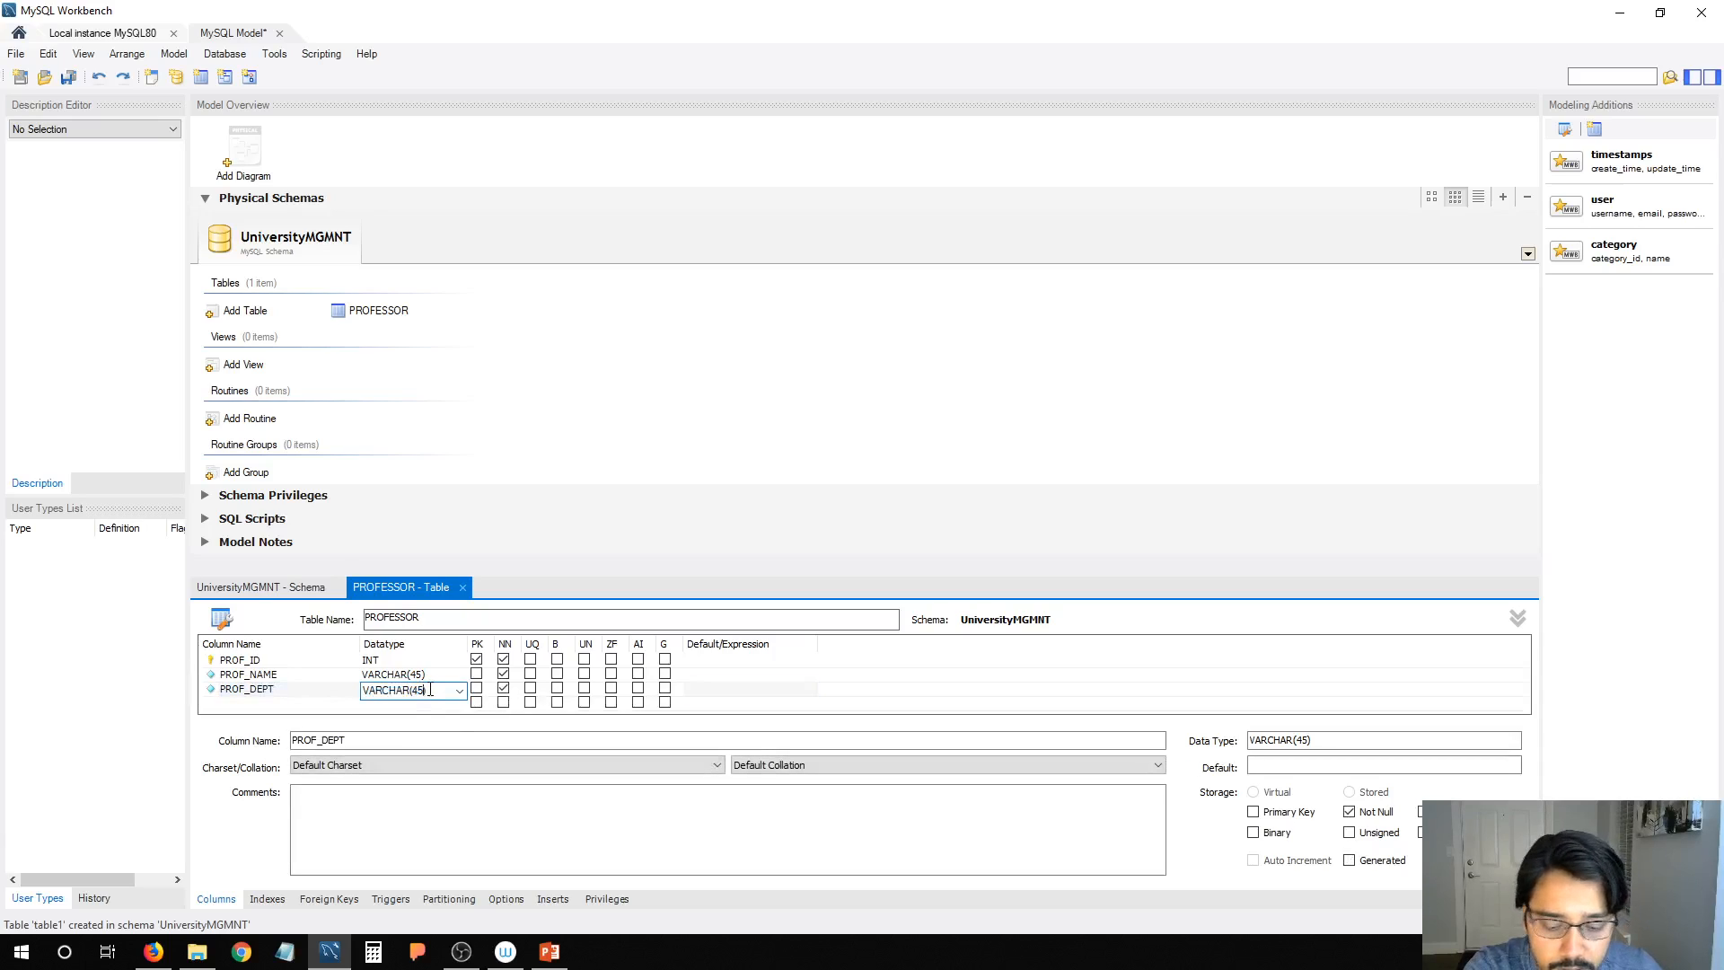
pyautogui.press('BackSpace')
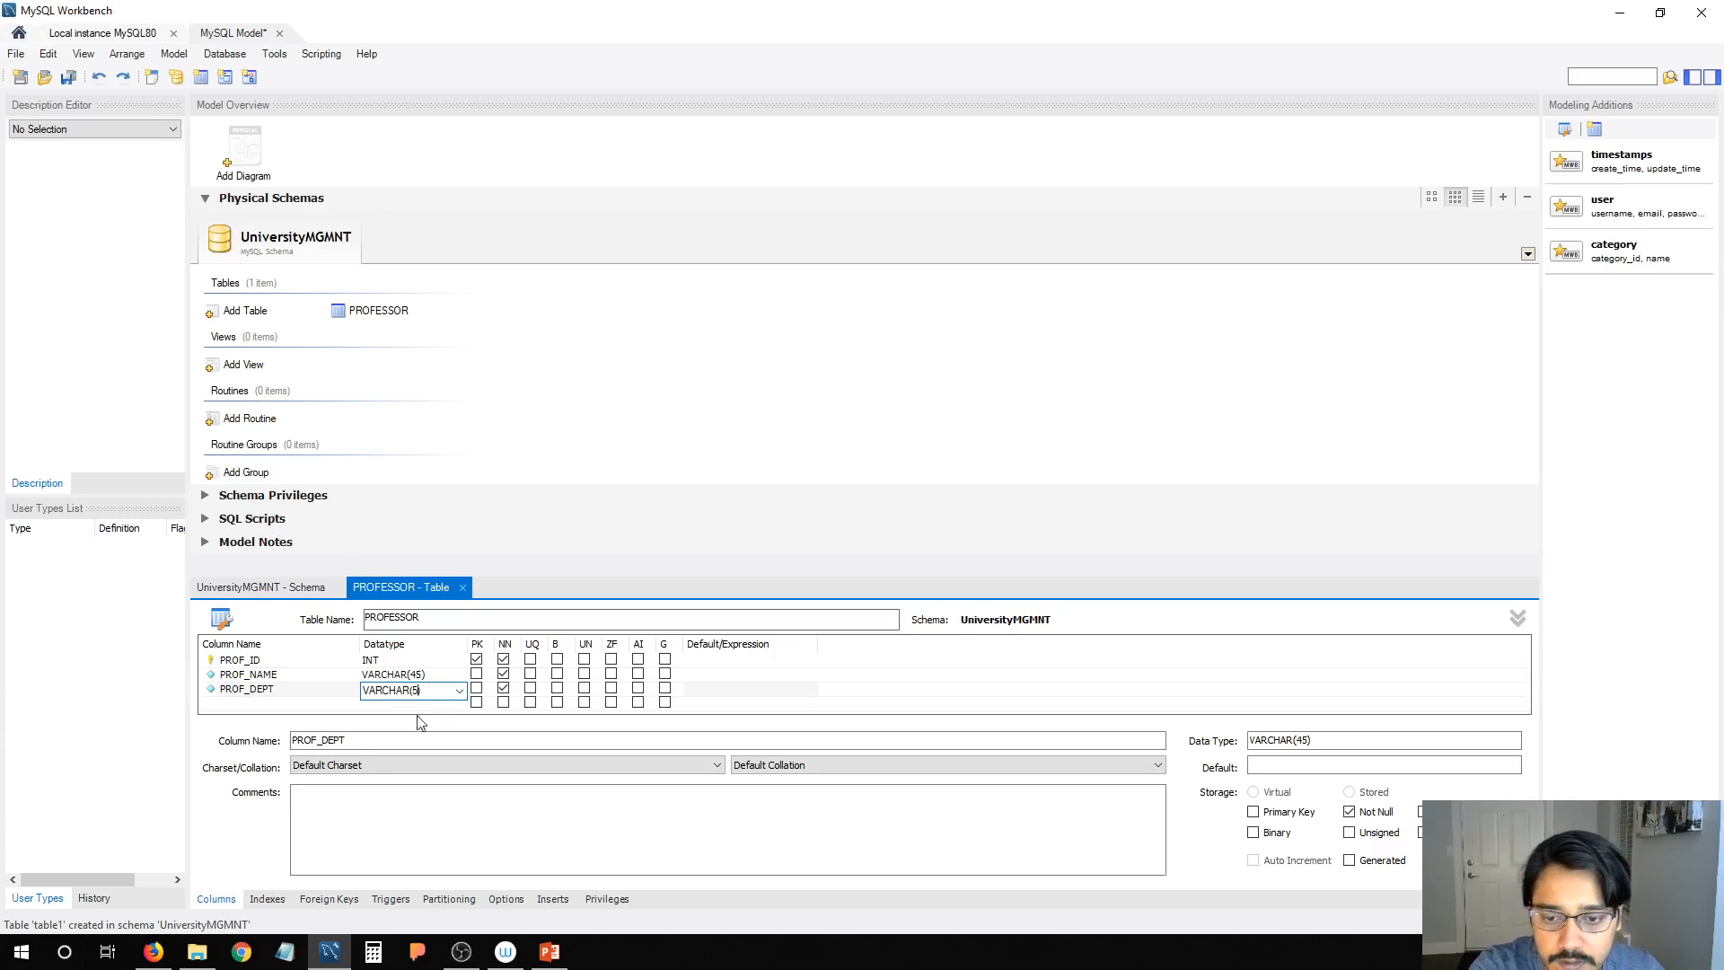
pyautogui.click(463, 589)
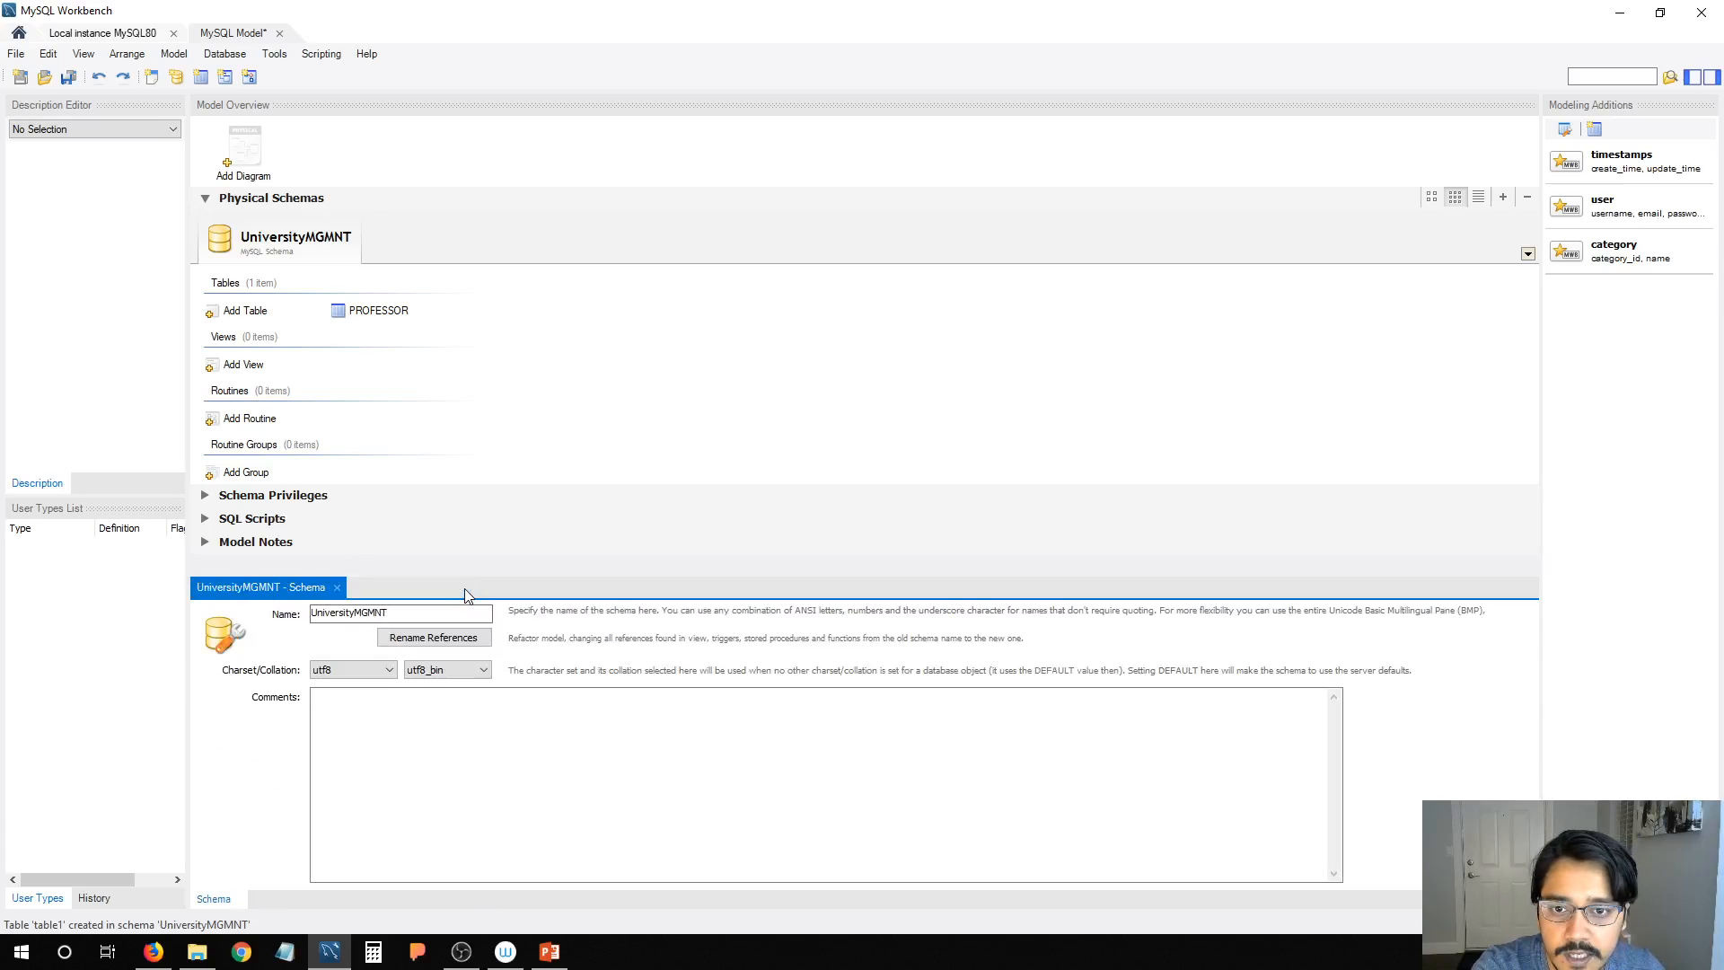
# Step: Add a STUDENT table to the UniversityMGMNT schema with an INT column STU_ID as its primary key
pyautogui.doubleClick(245, 312)
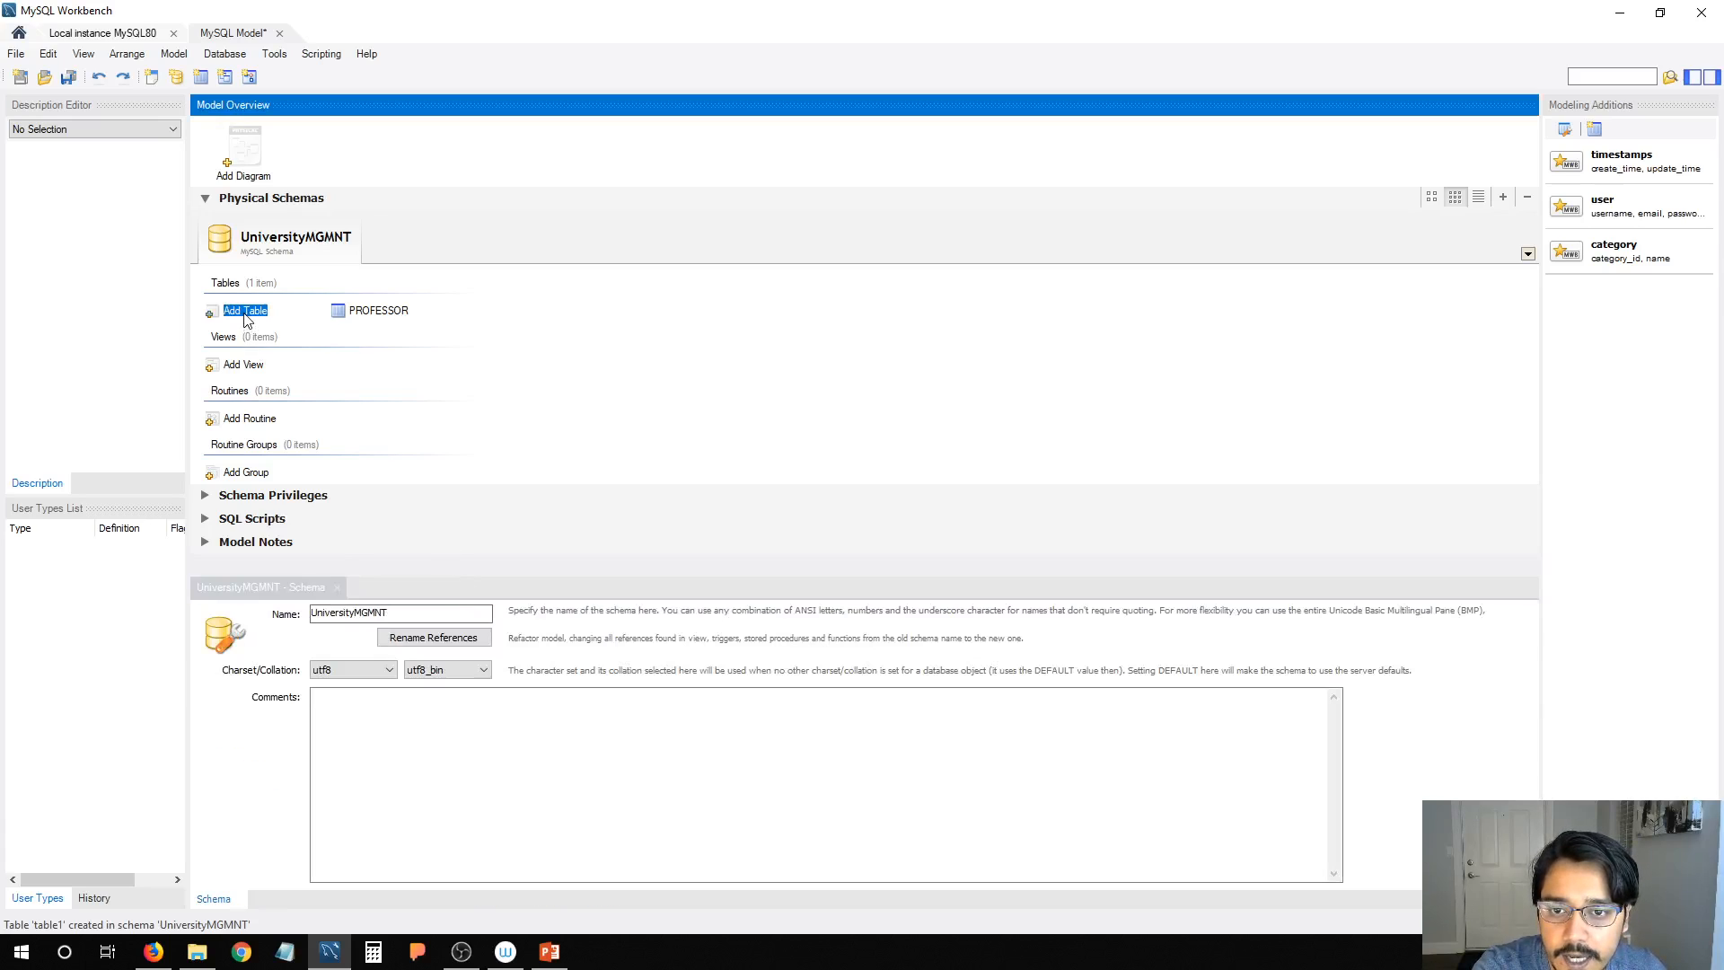
pyautogui.write('STUDENT')
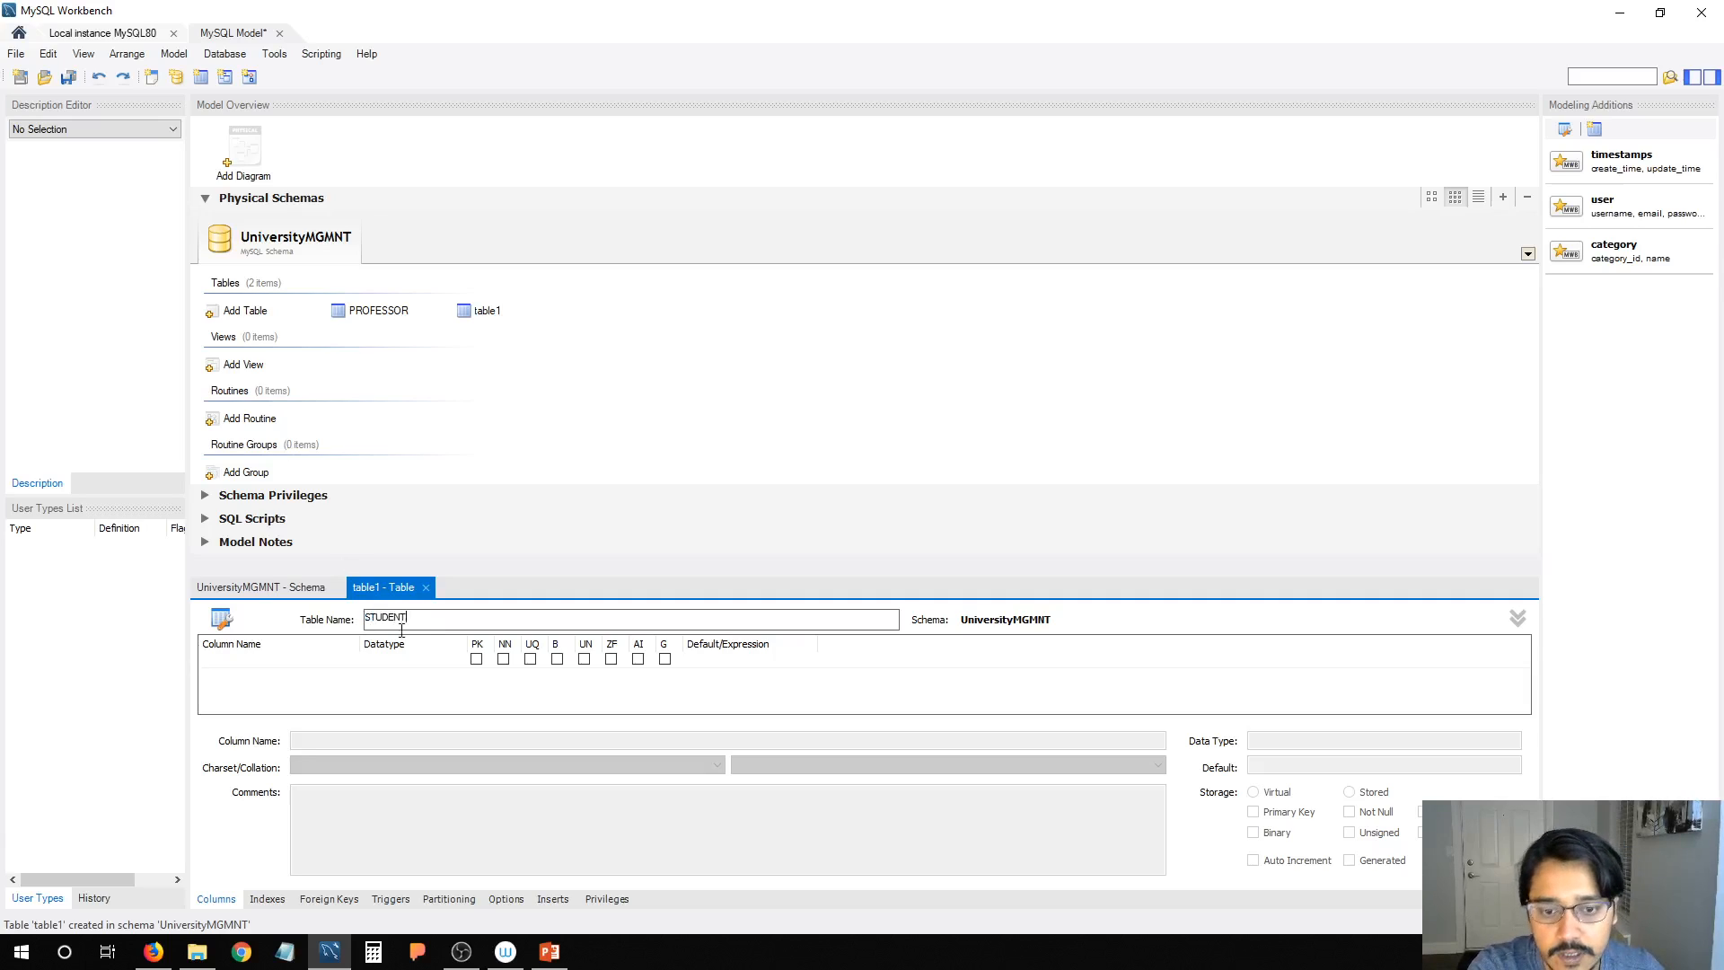
pyautogui.doubleClick(250, 662)
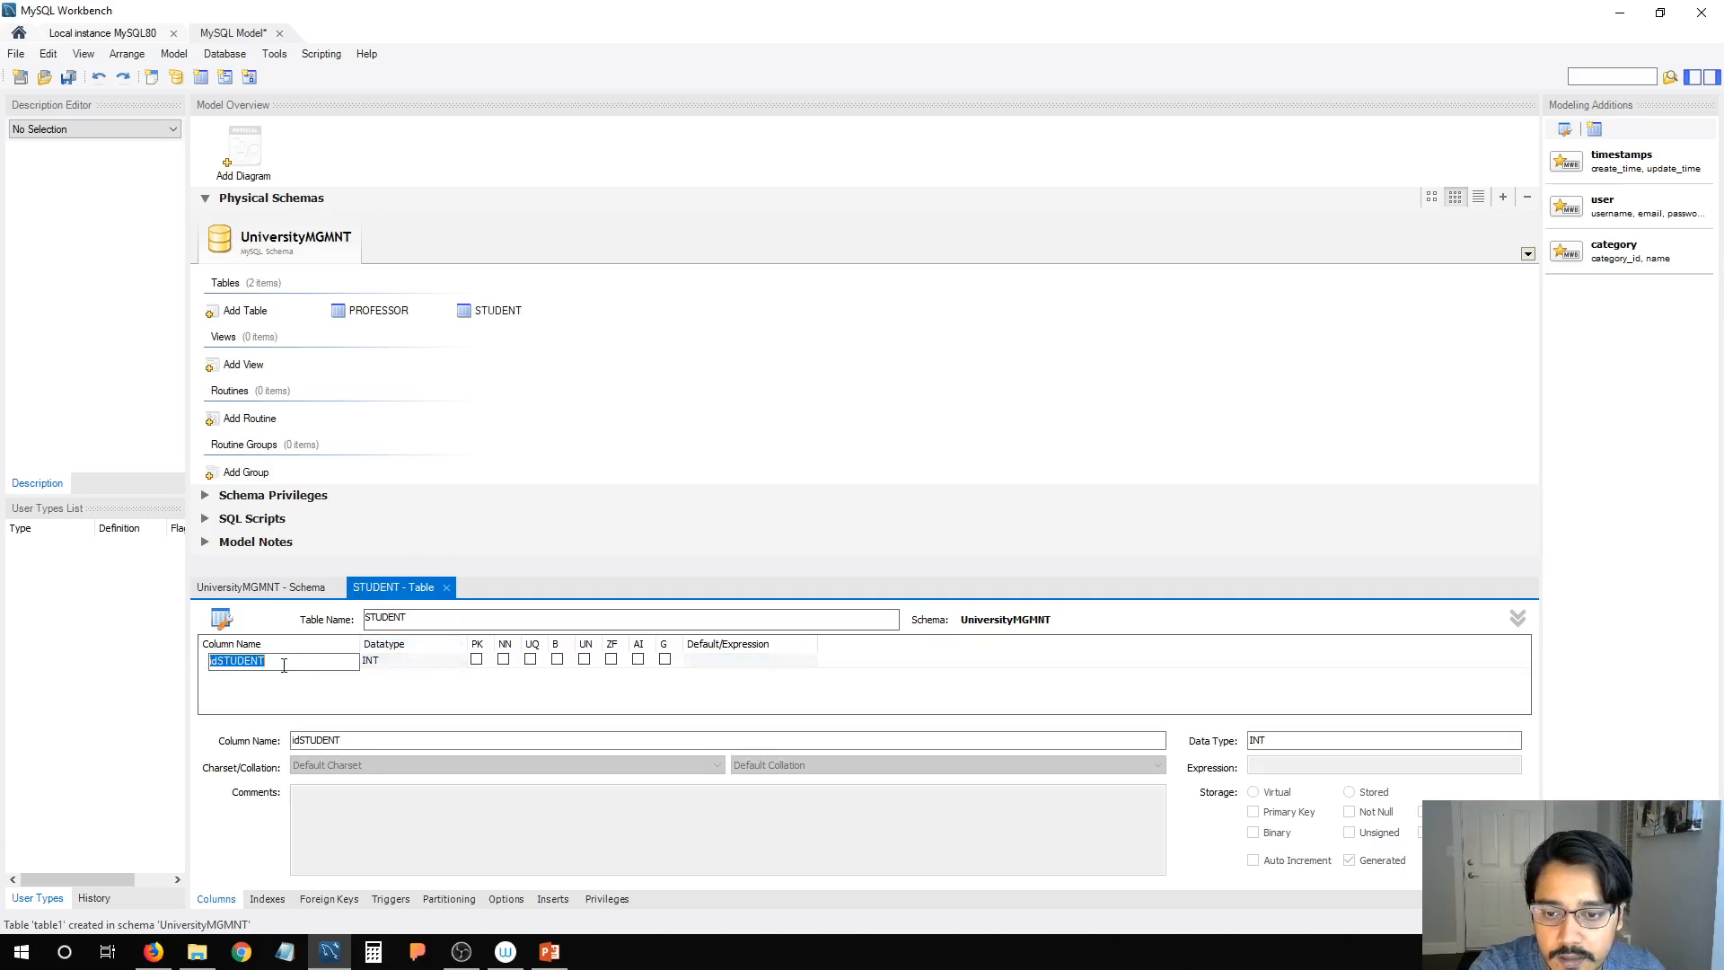
pyautogui.write('STU_ID')
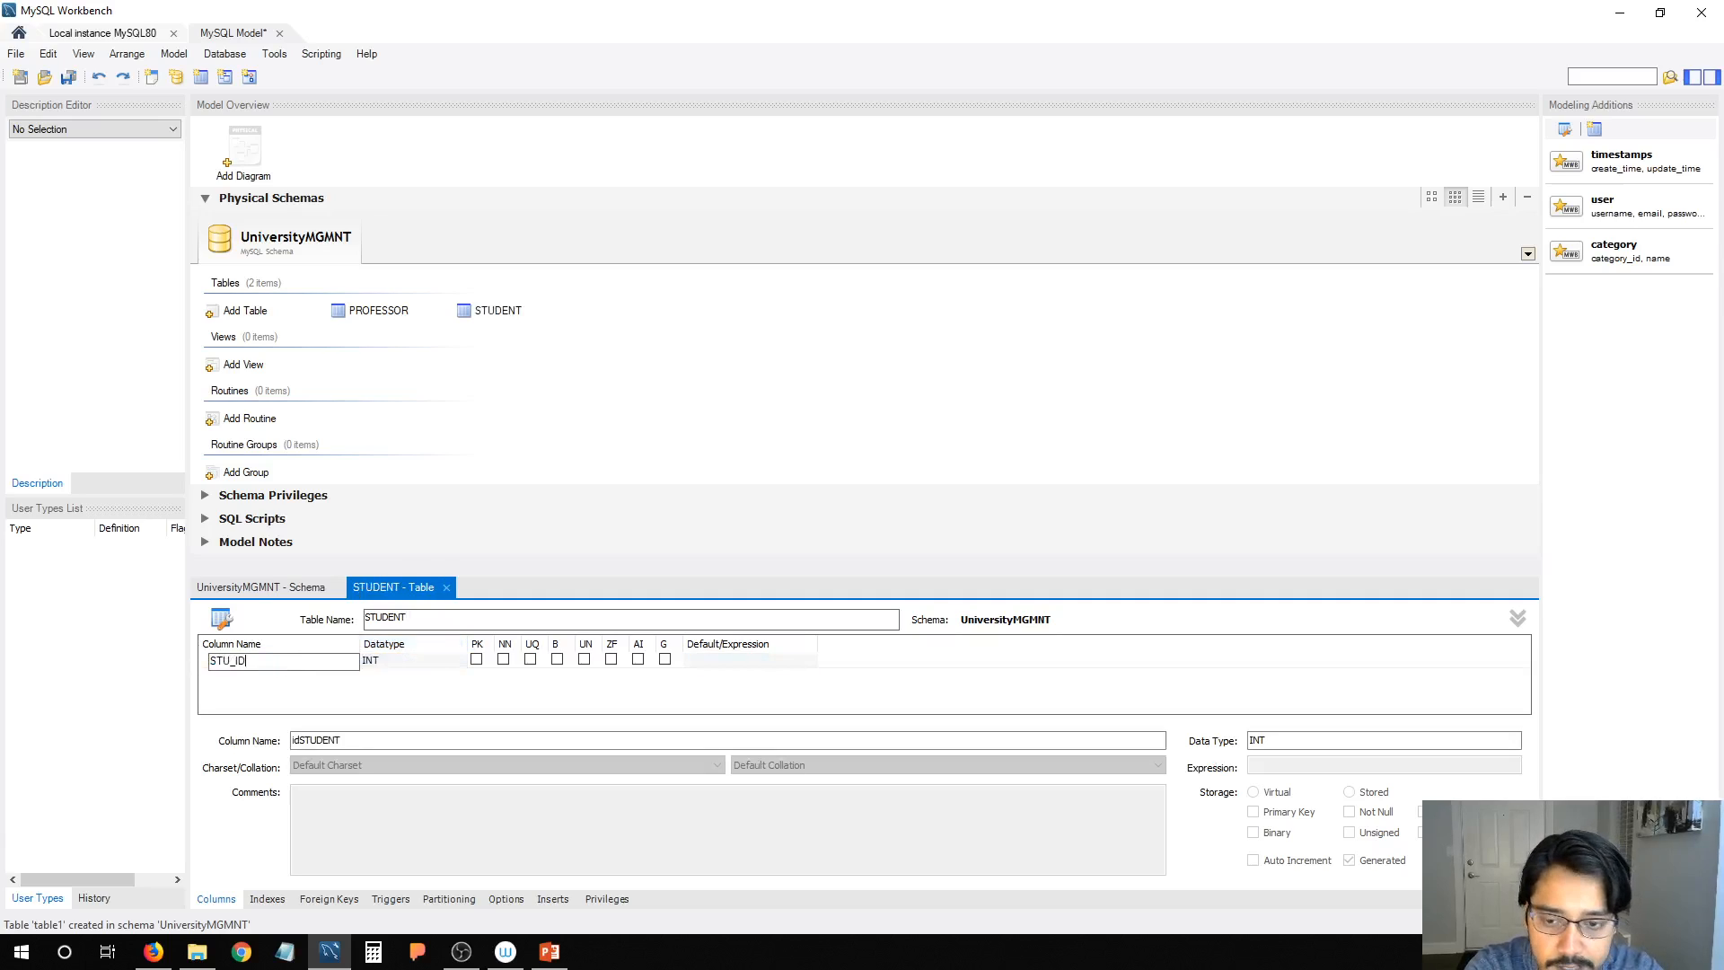
pyautogui.click(476, 660)
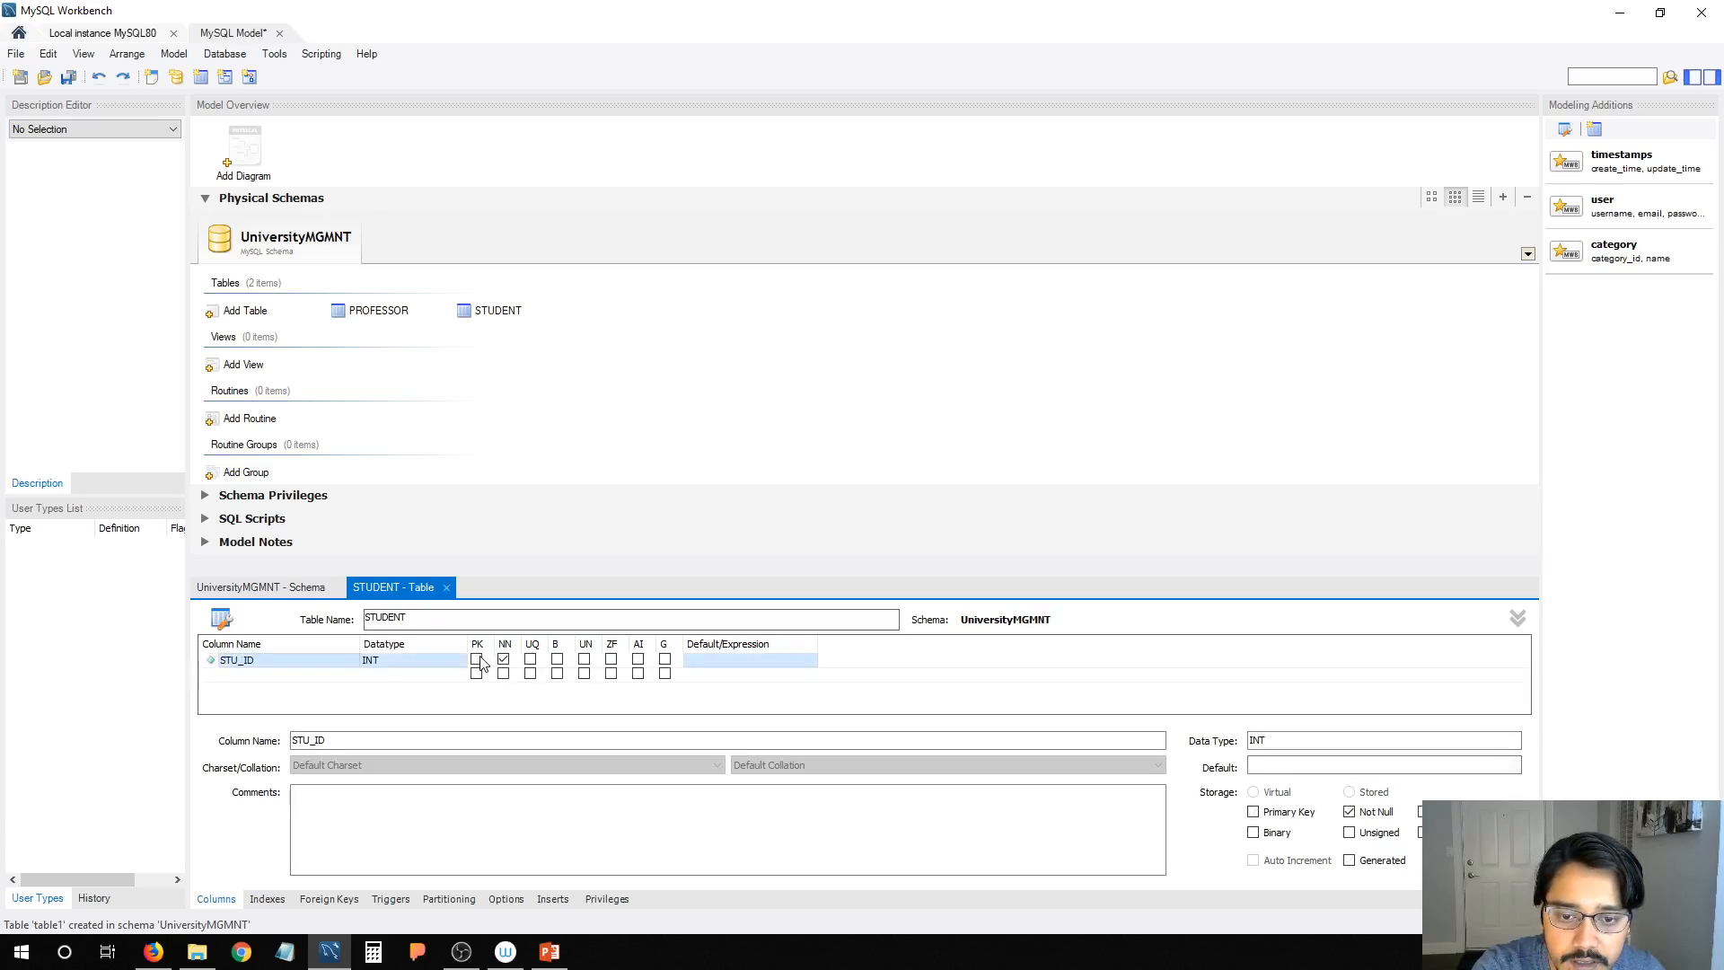
# Step: Add the not-null VARCHAR(45) columns STU_NAME and STU_DEPT to the STUDENT table
pyautogui.click(274, 680)
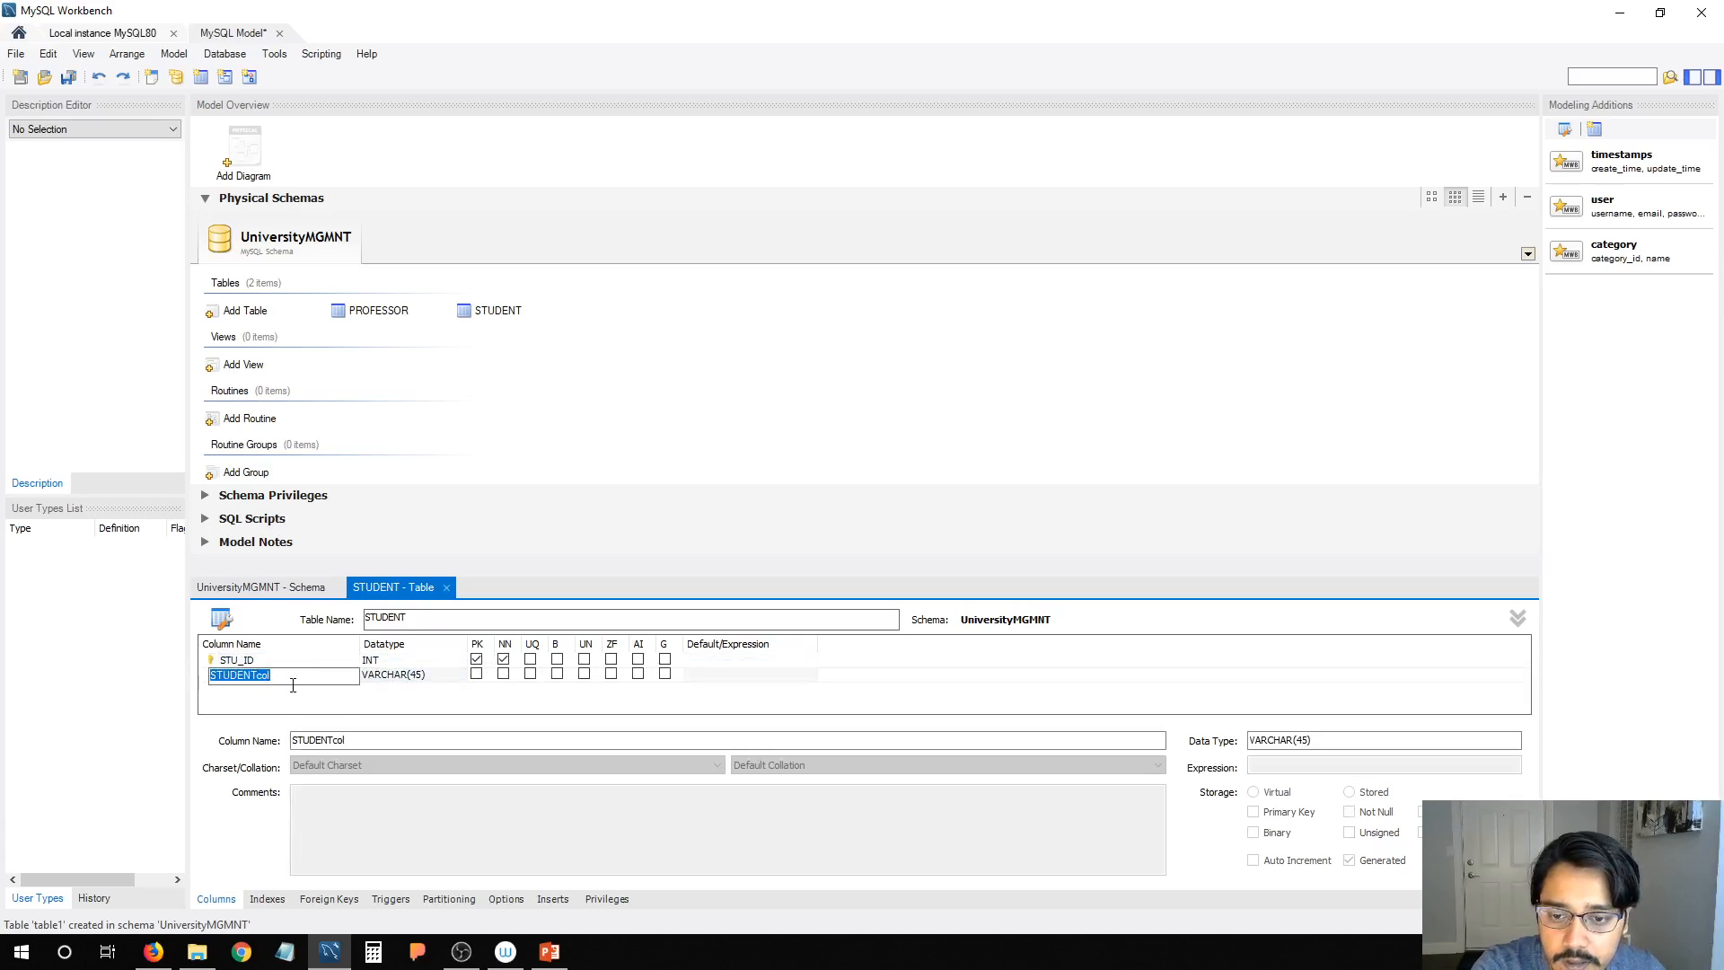
pyautogui.write('STU_')
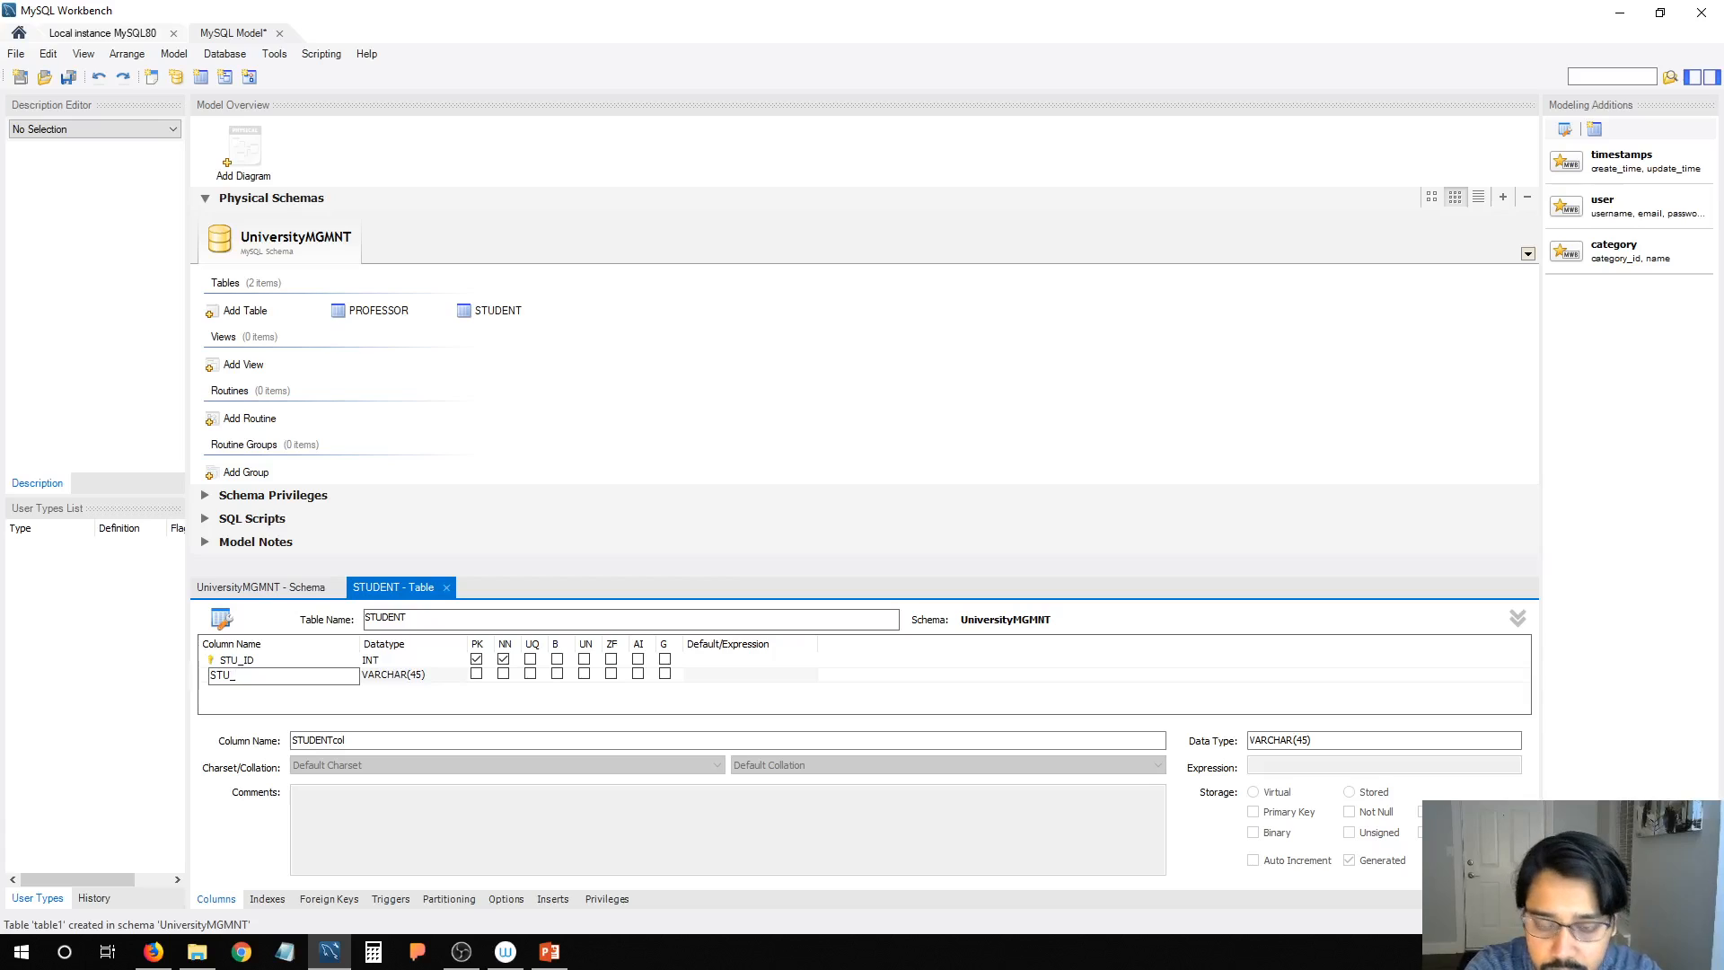
pyautogui.write('NAME')
pyautogui.click(503, 674)
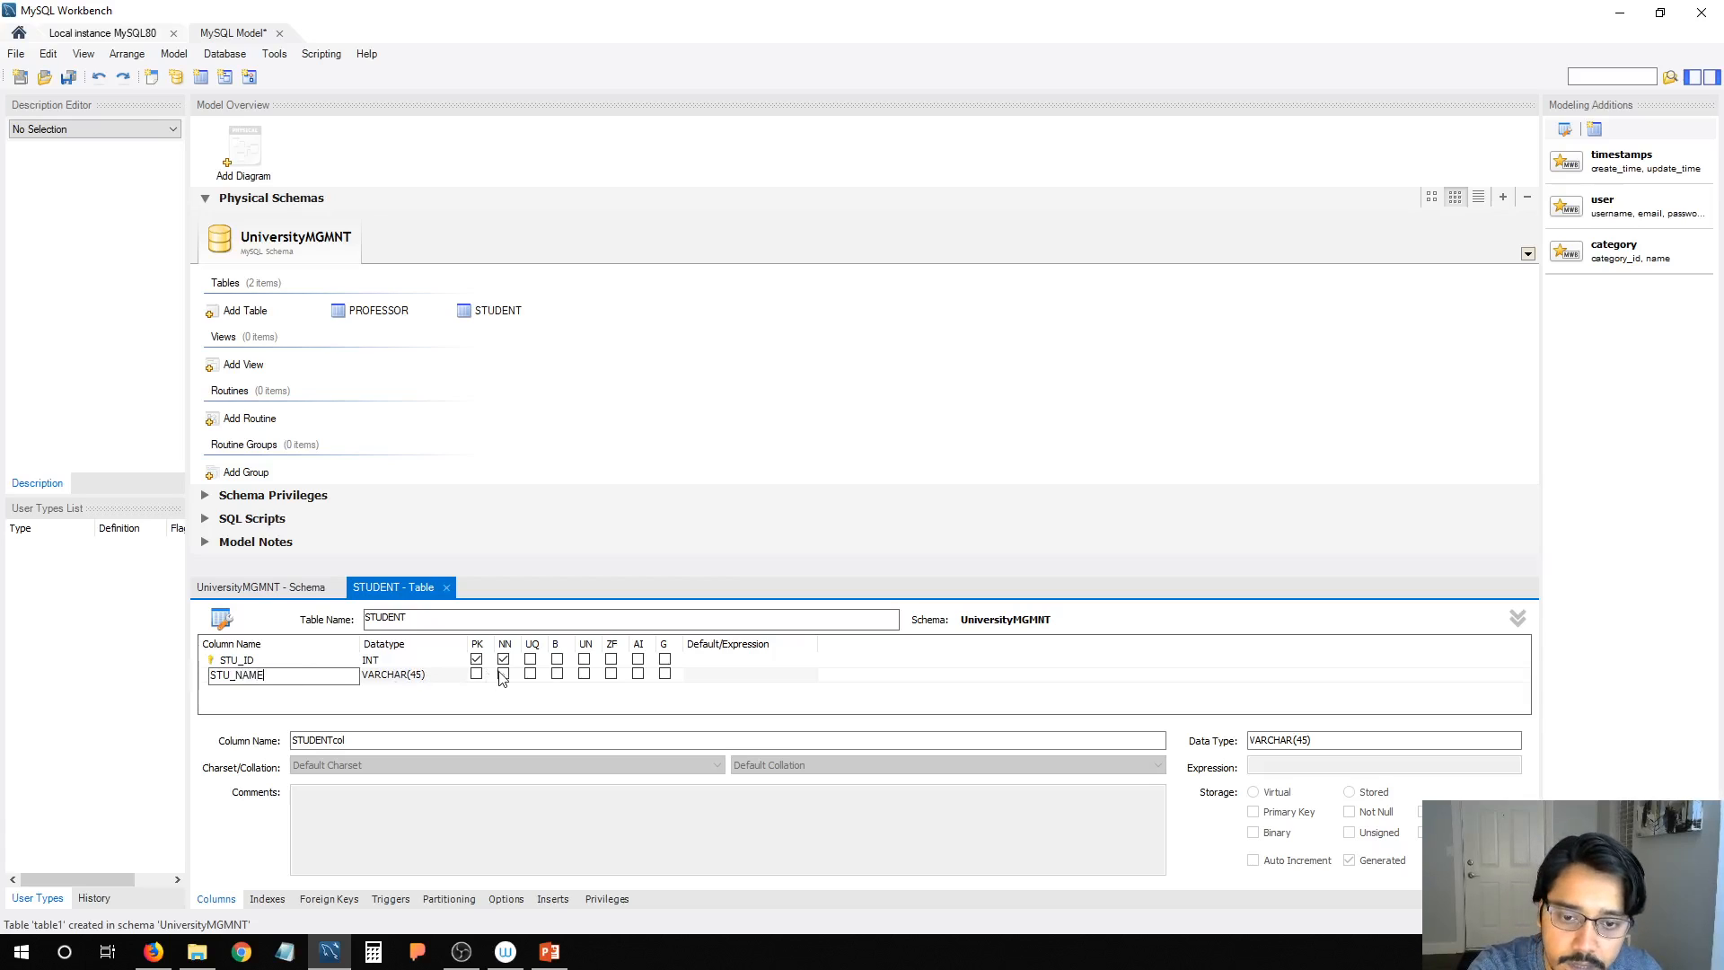
pyautogui.doubleClick(265, 689)
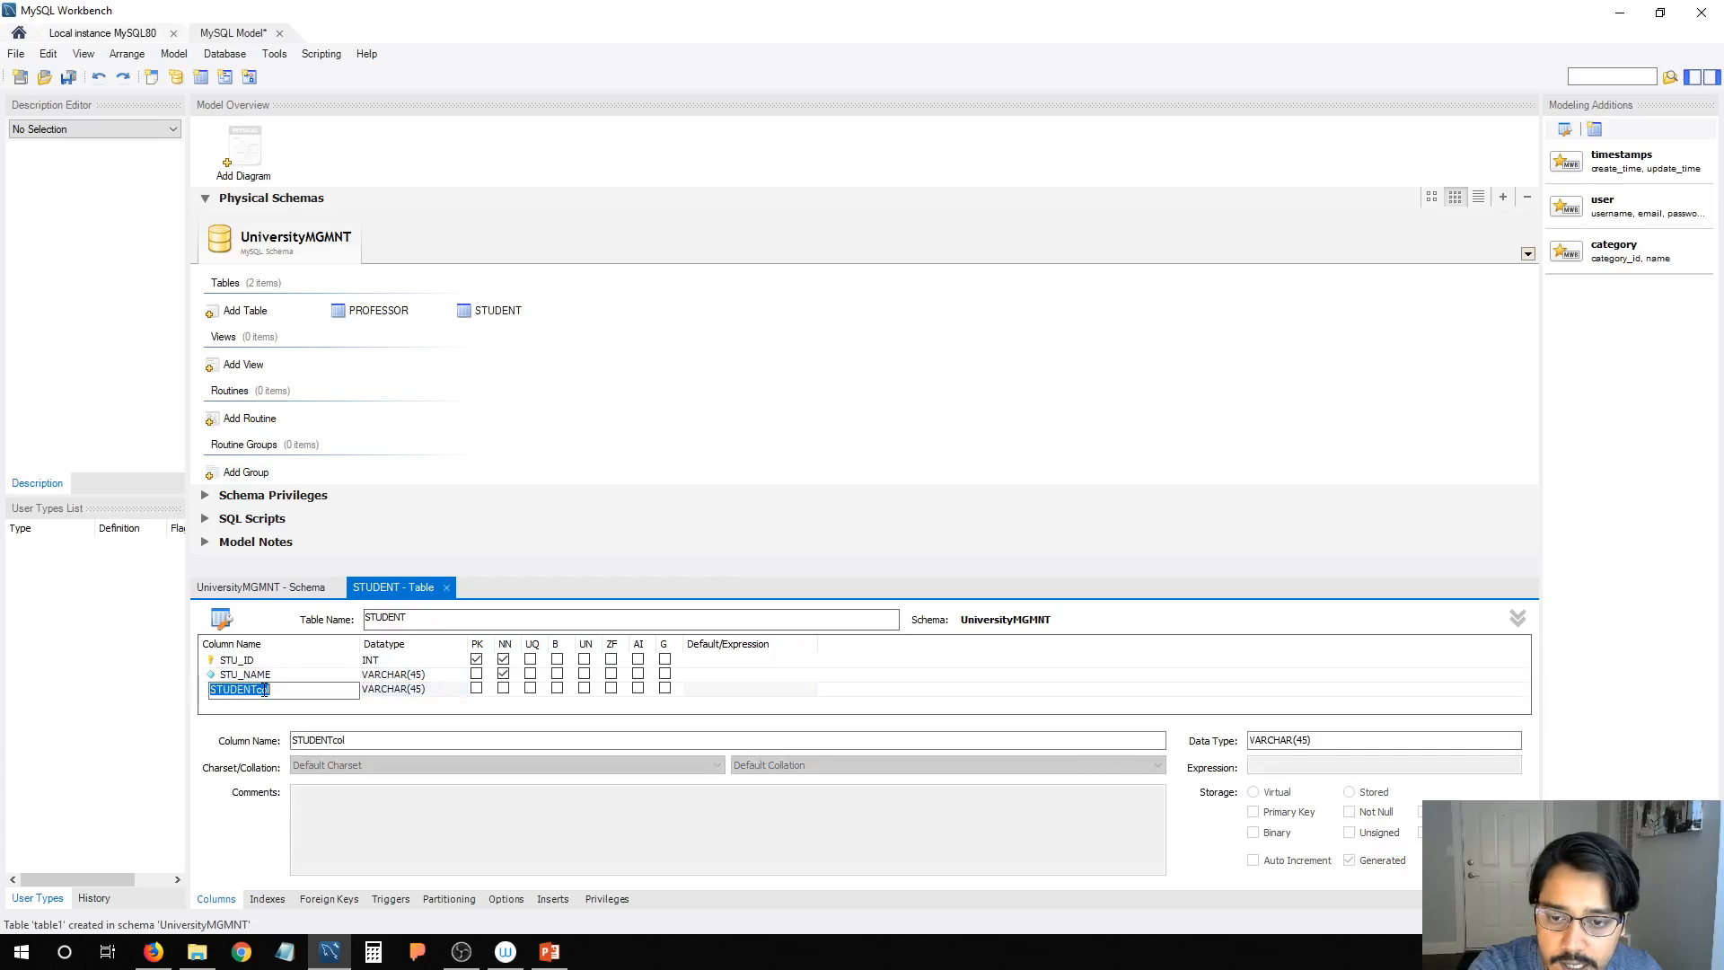
pyautogui.write('STU_DEPT')
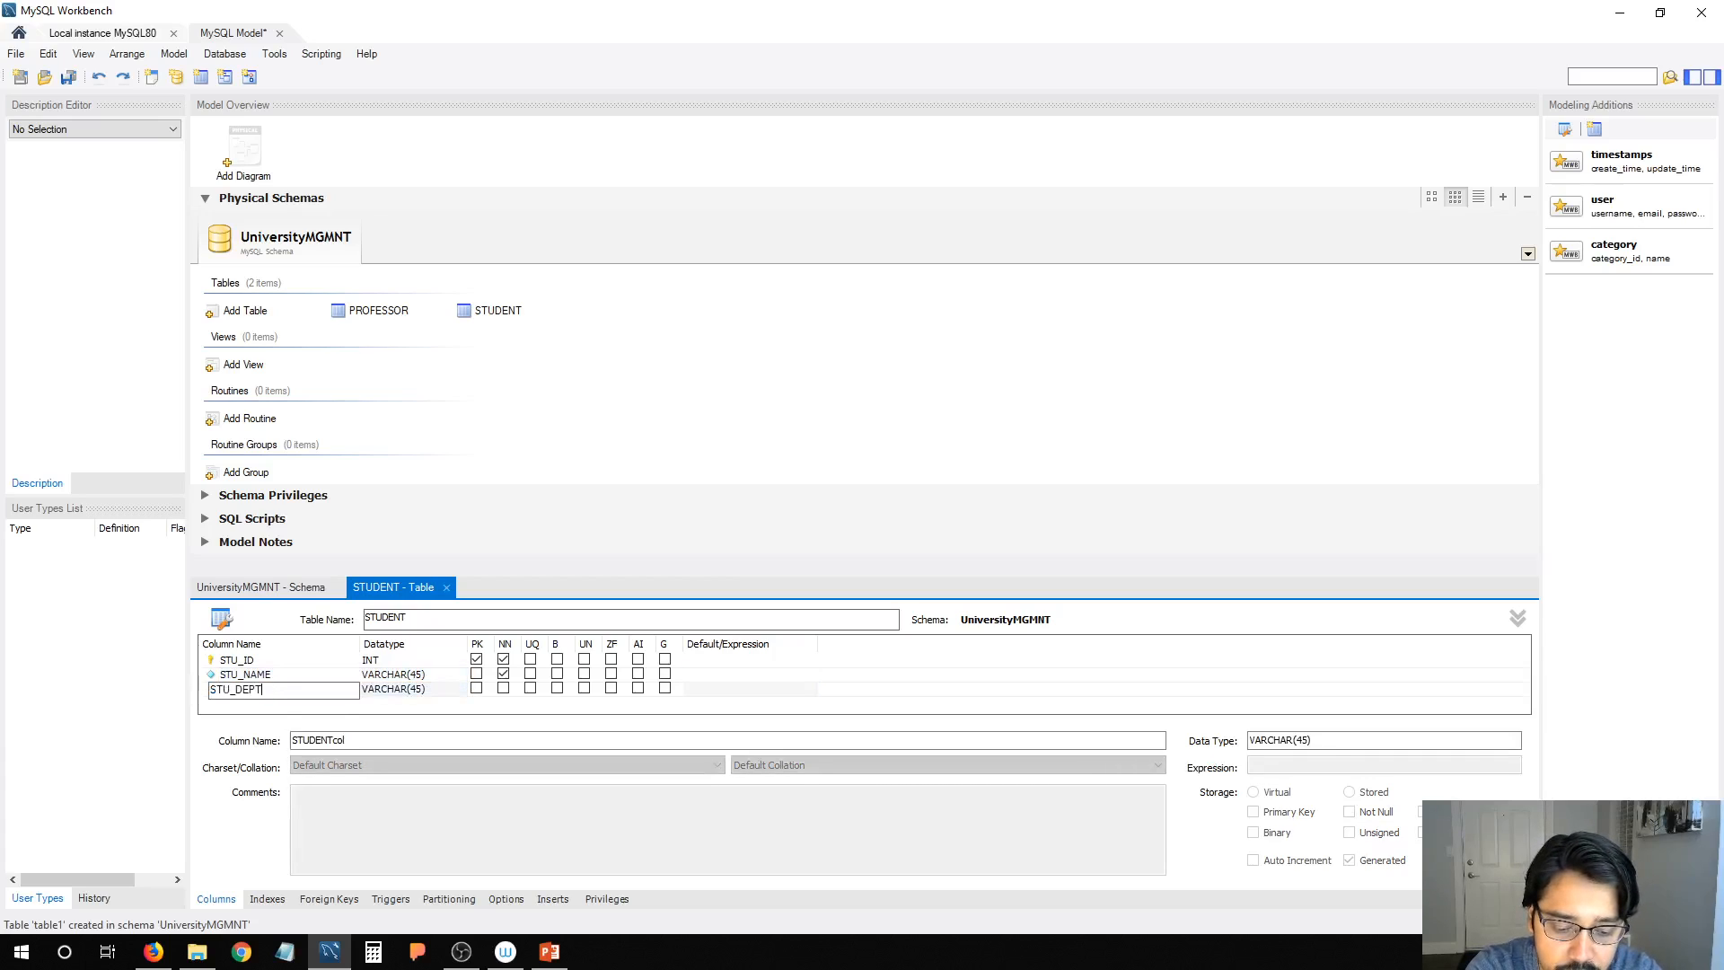
pyautogui.click(504, 688)
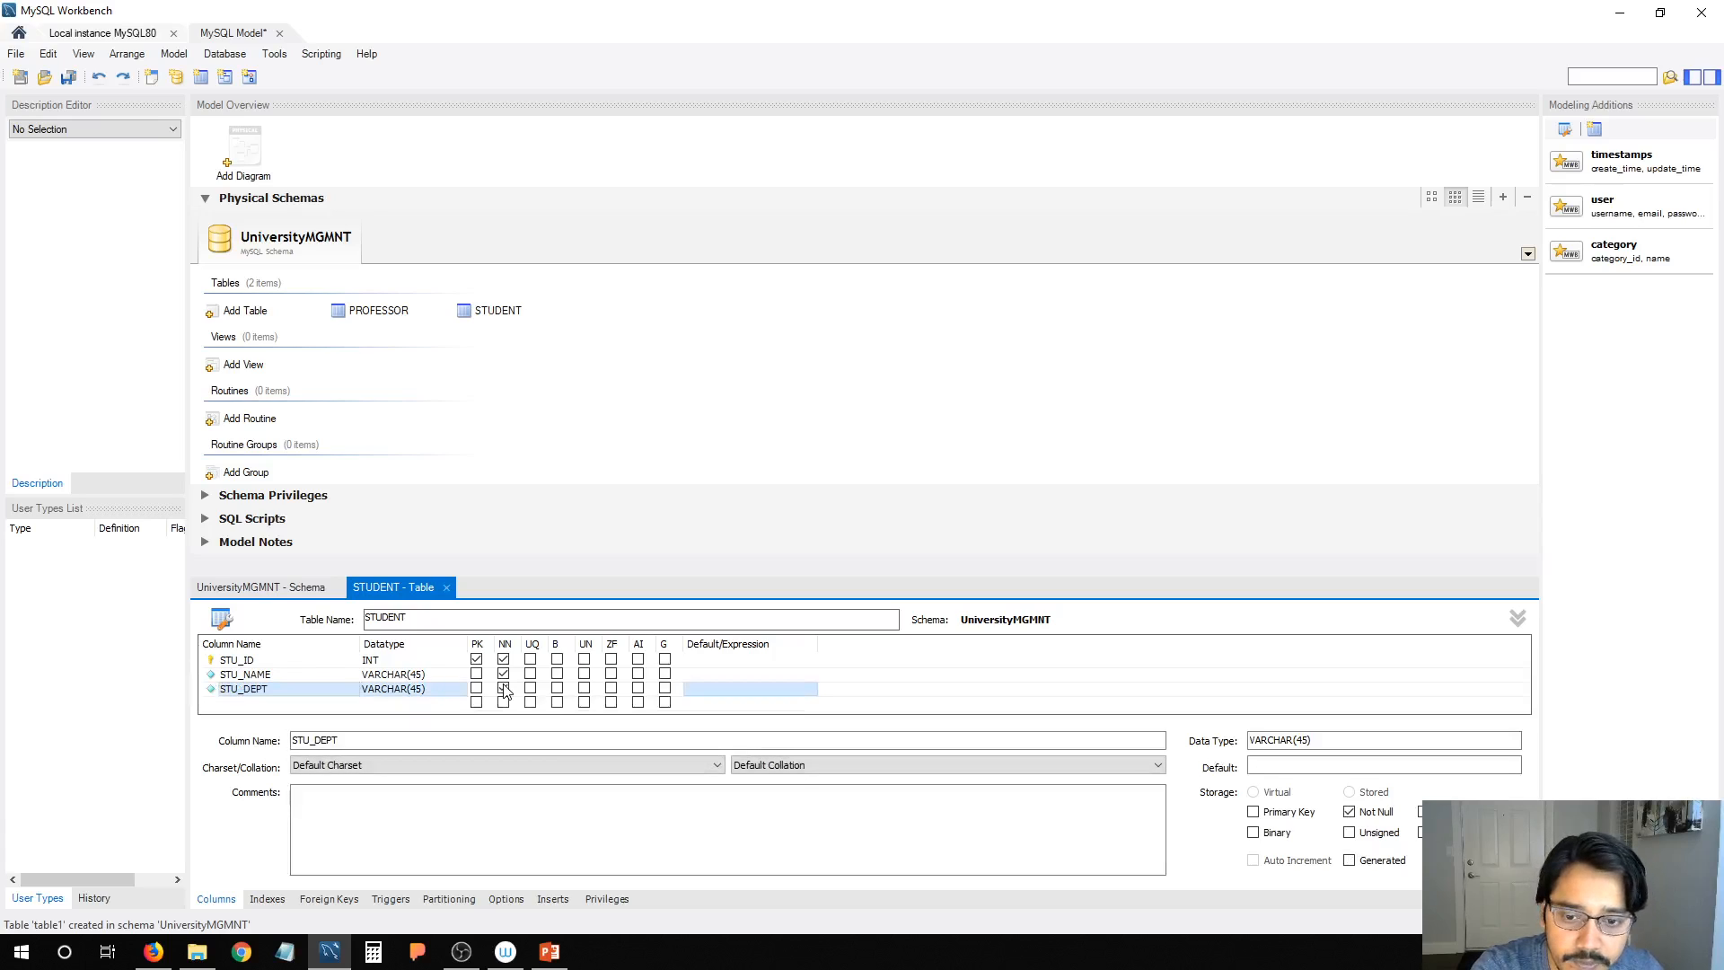
# Step: Add a foreign key named PROF_ID to STUDENT that references the UniversityMGMNT PROFESSOR table, and open the table's triggers
pyautogui.click(337, 899)
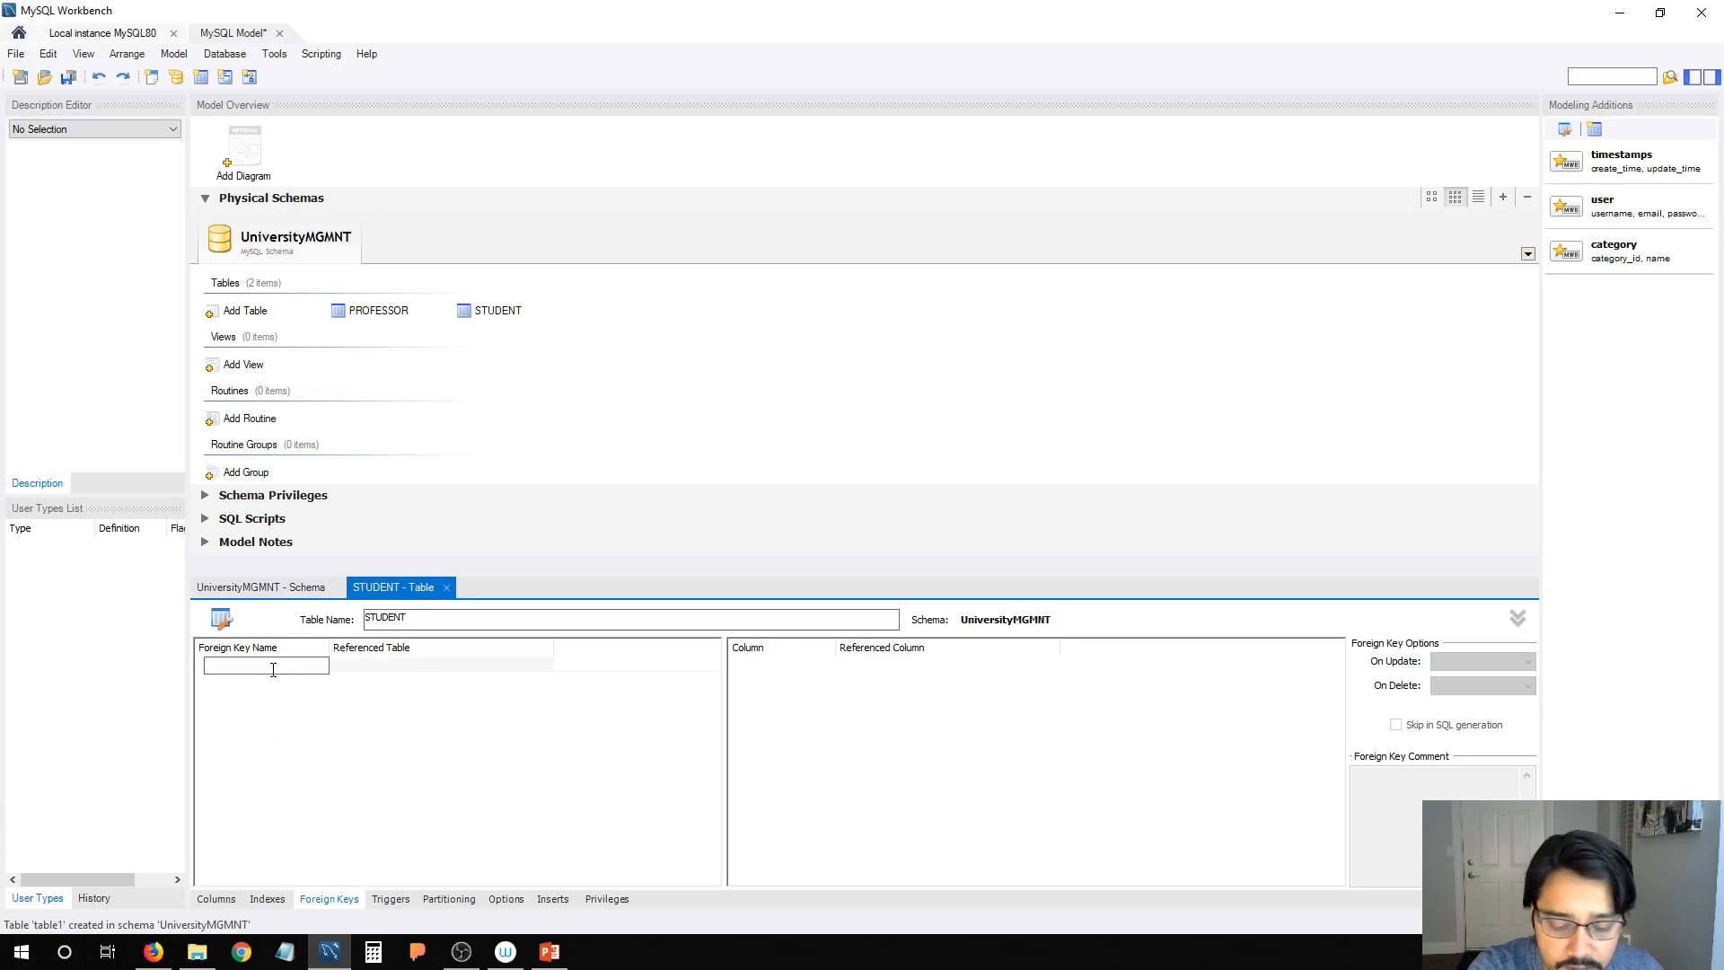
pyautogui.write('PROF_ID')
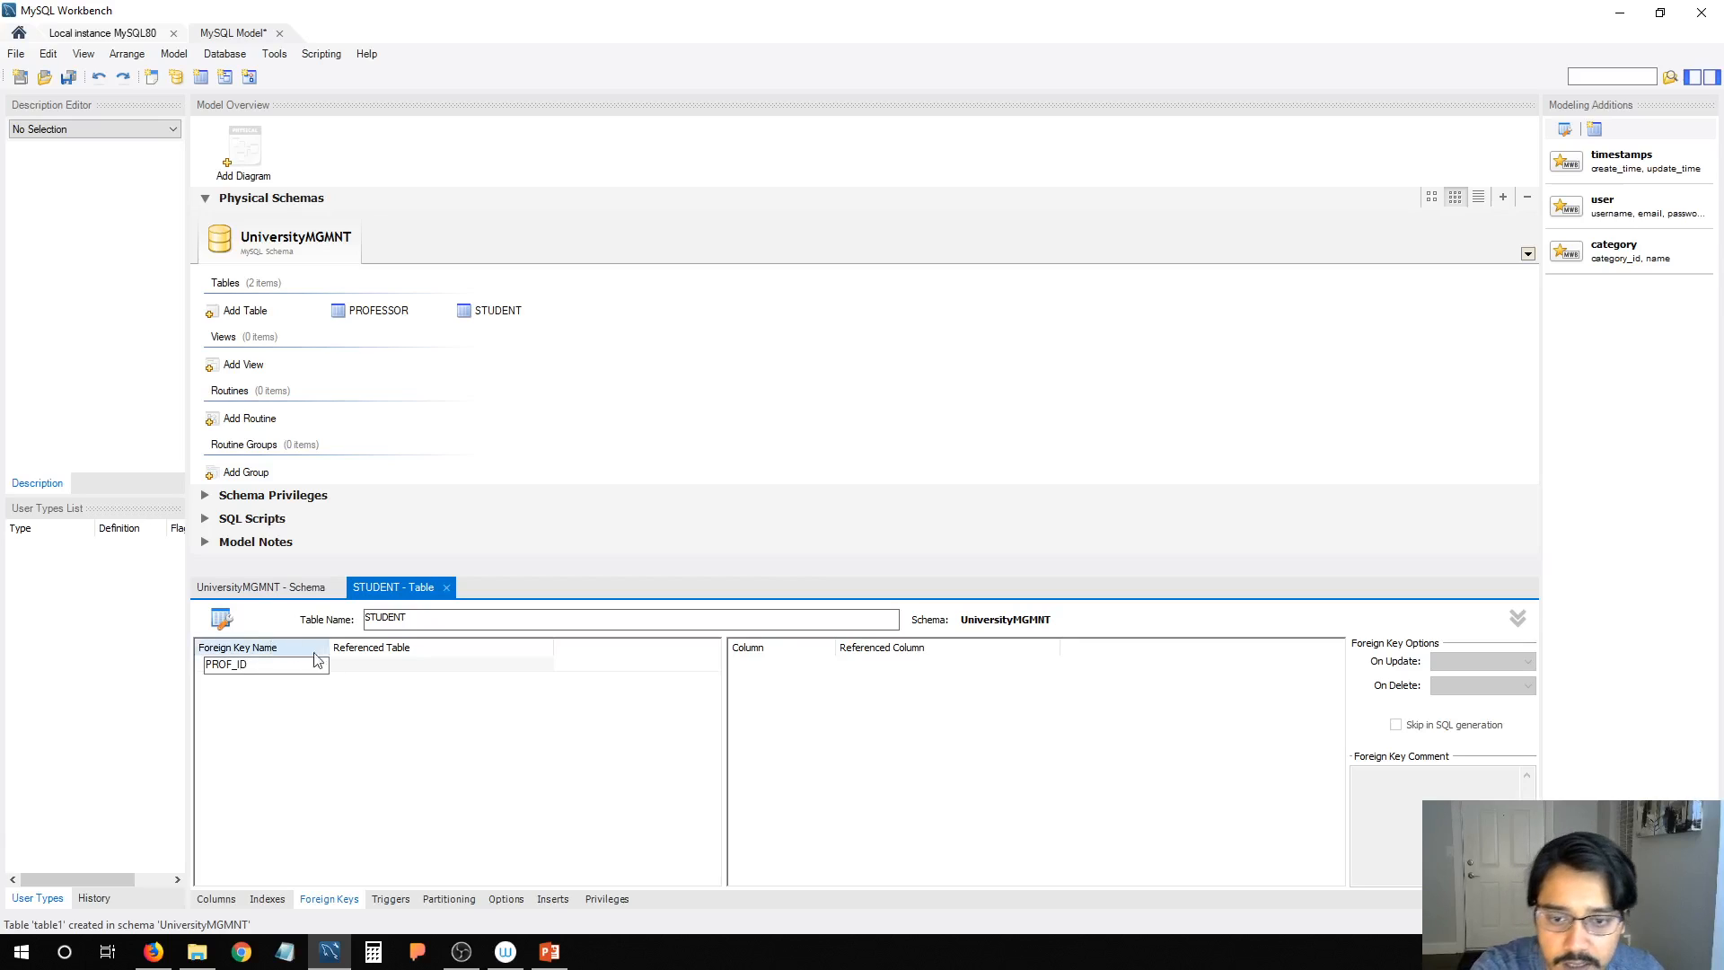
pyautogui.click(393, 669)
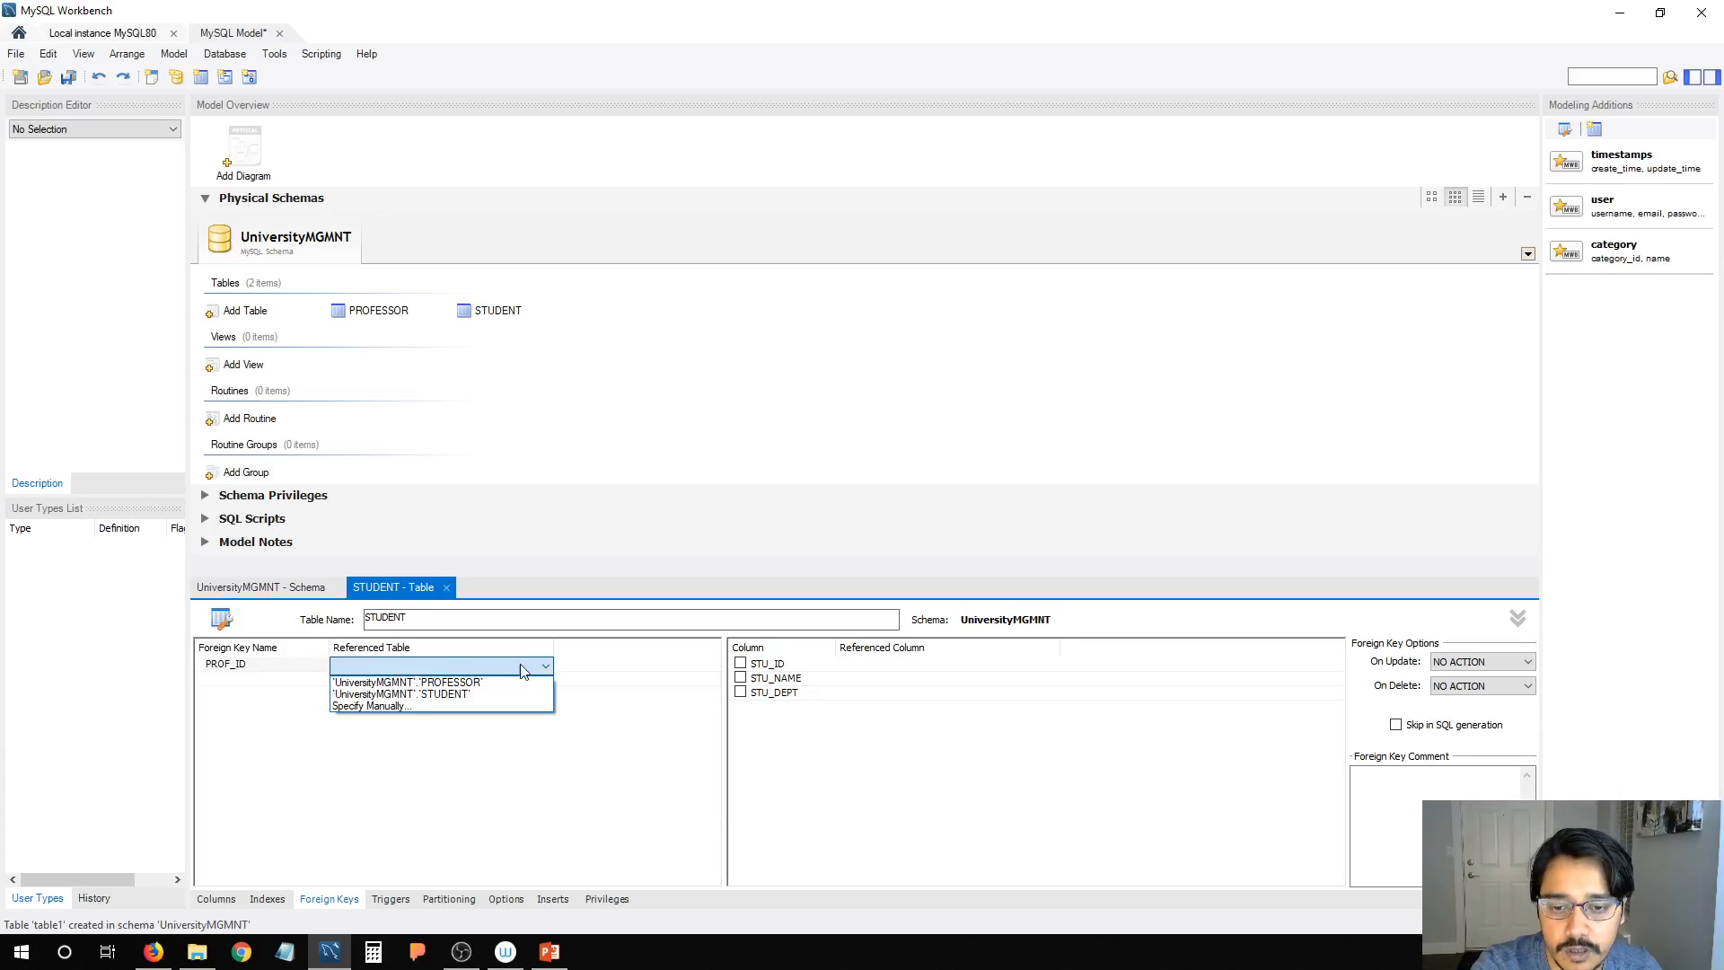
pyautogui.click(485, 687)
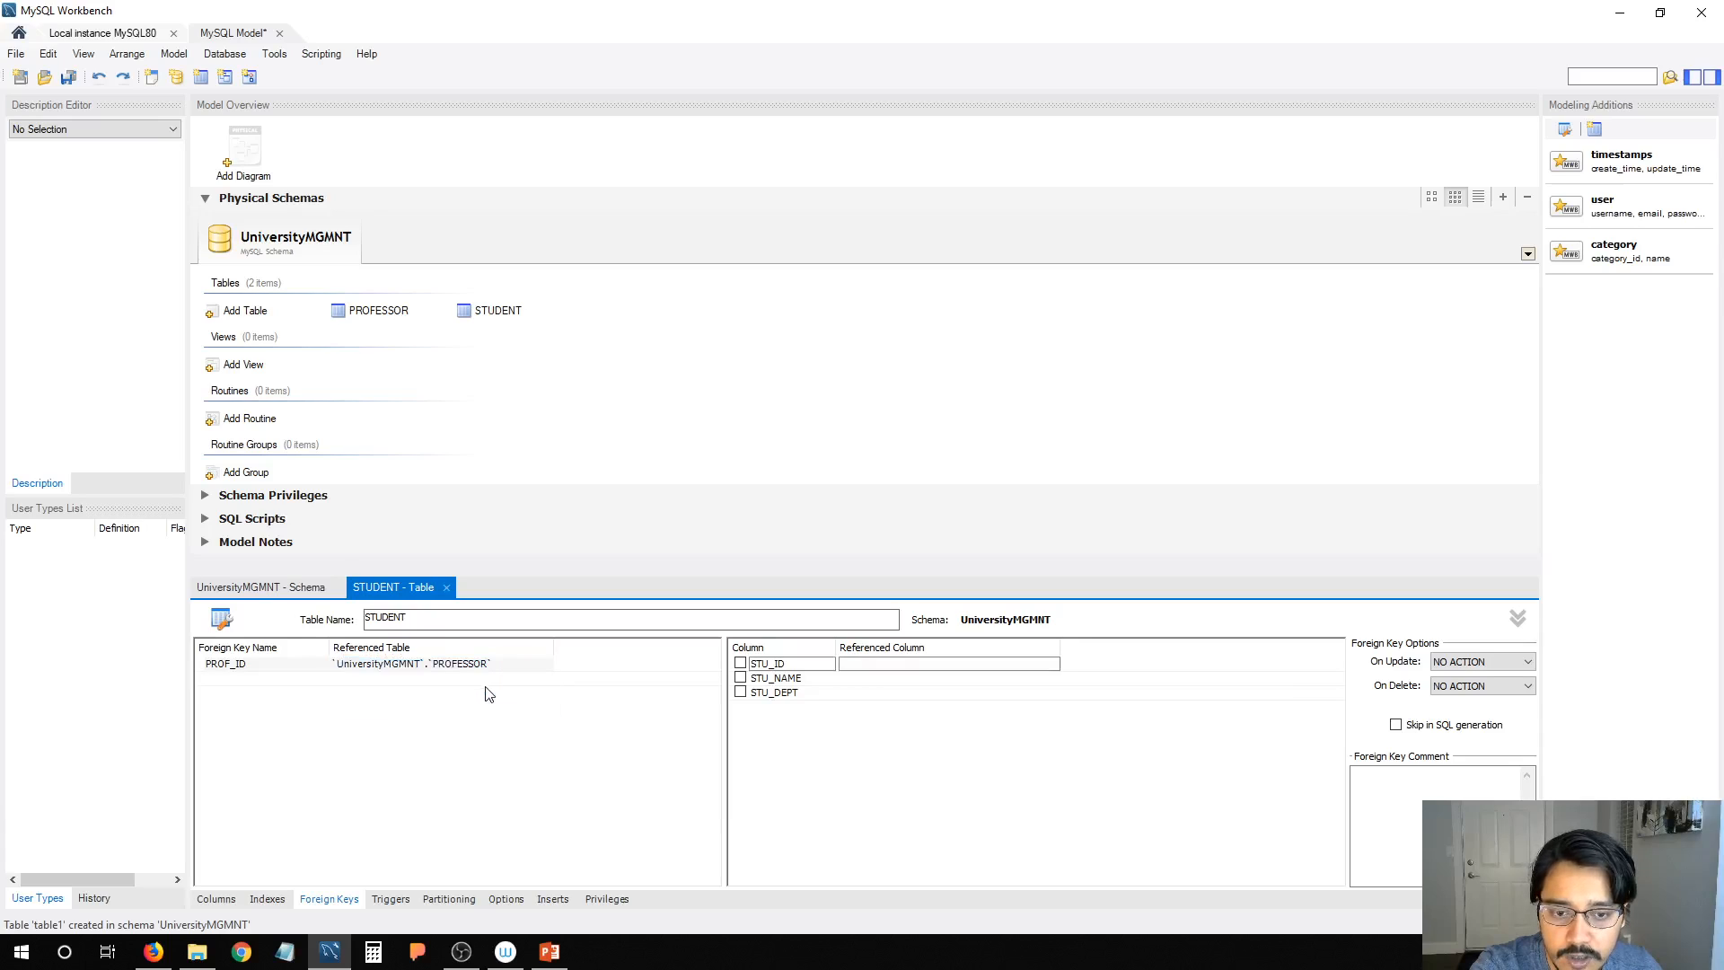
pyautogui.click(509, 746)
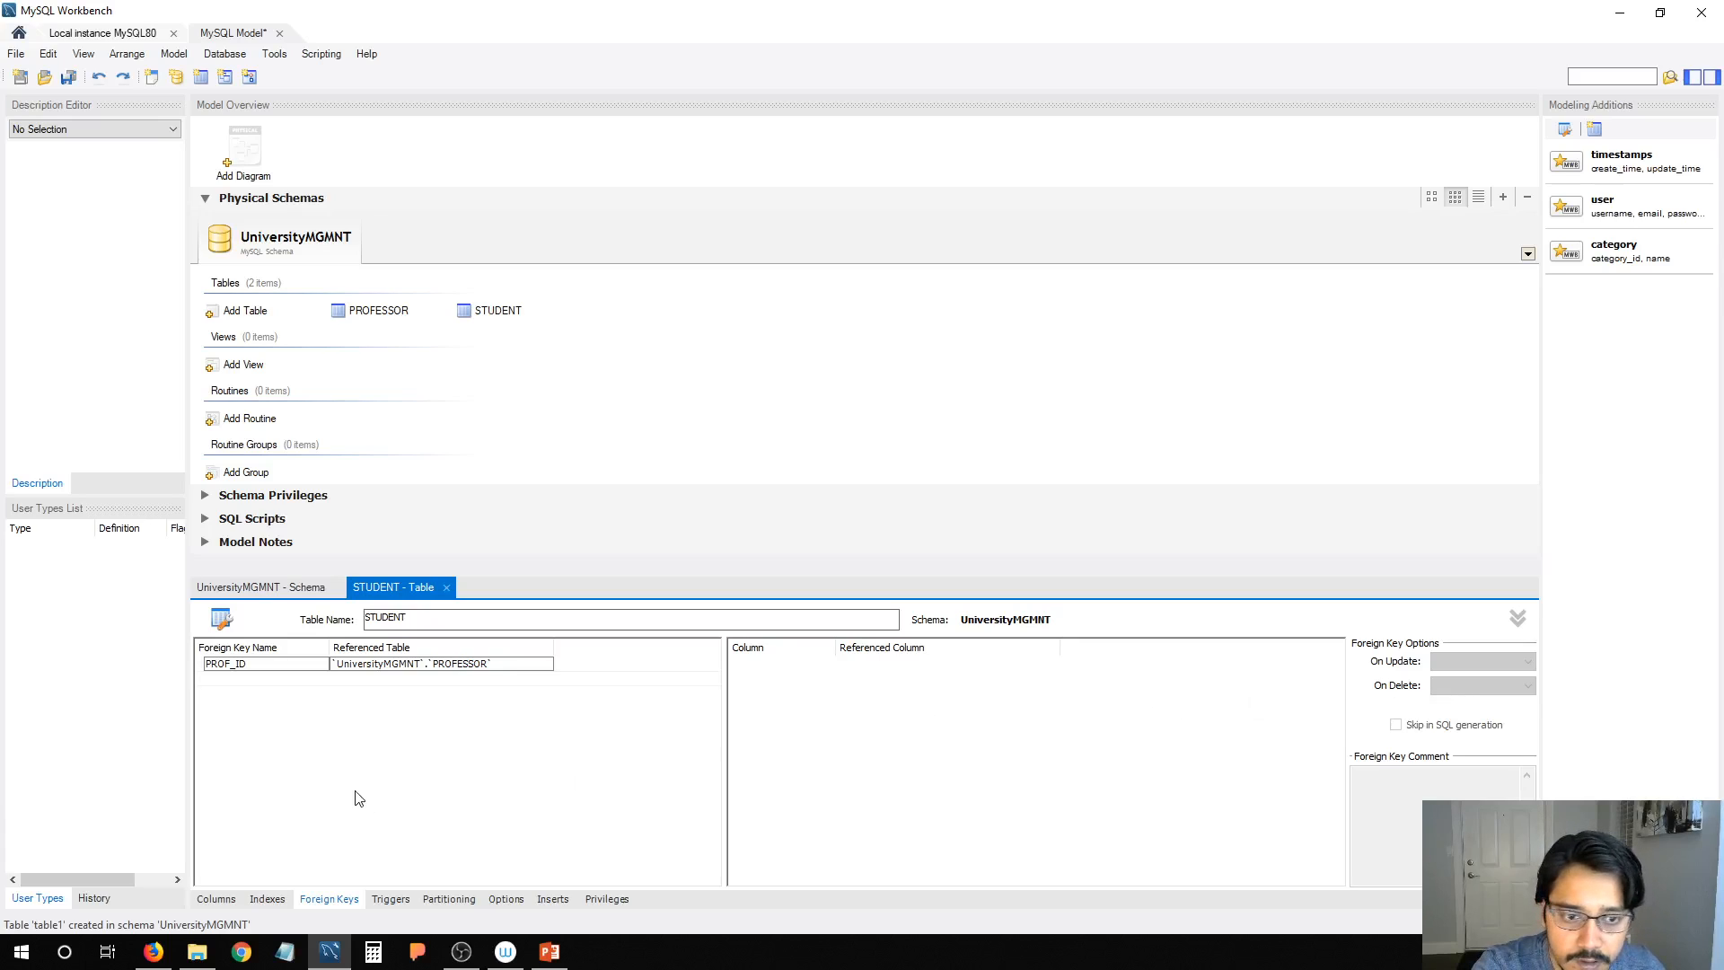
pyautogui.click(395, 900)
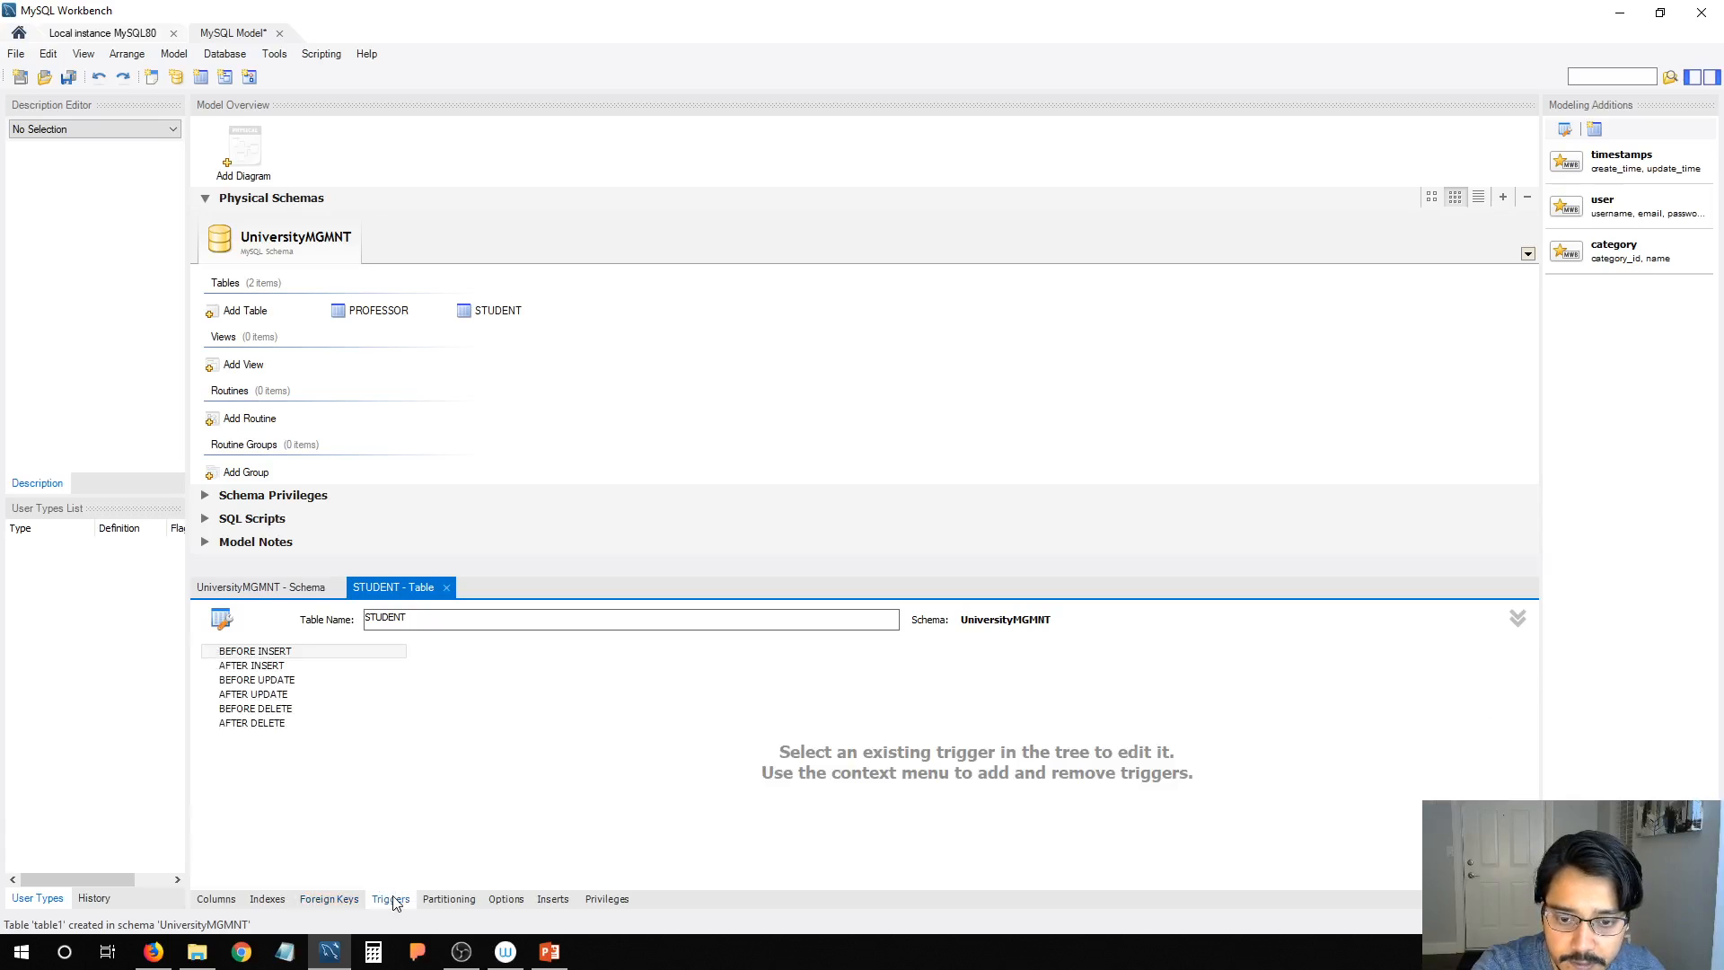
# Step: Review the STUDENT table's foreign key, trigger, partitioning, option, insert and privilege settings, and close its editor
pyautogui.click(330, 900)
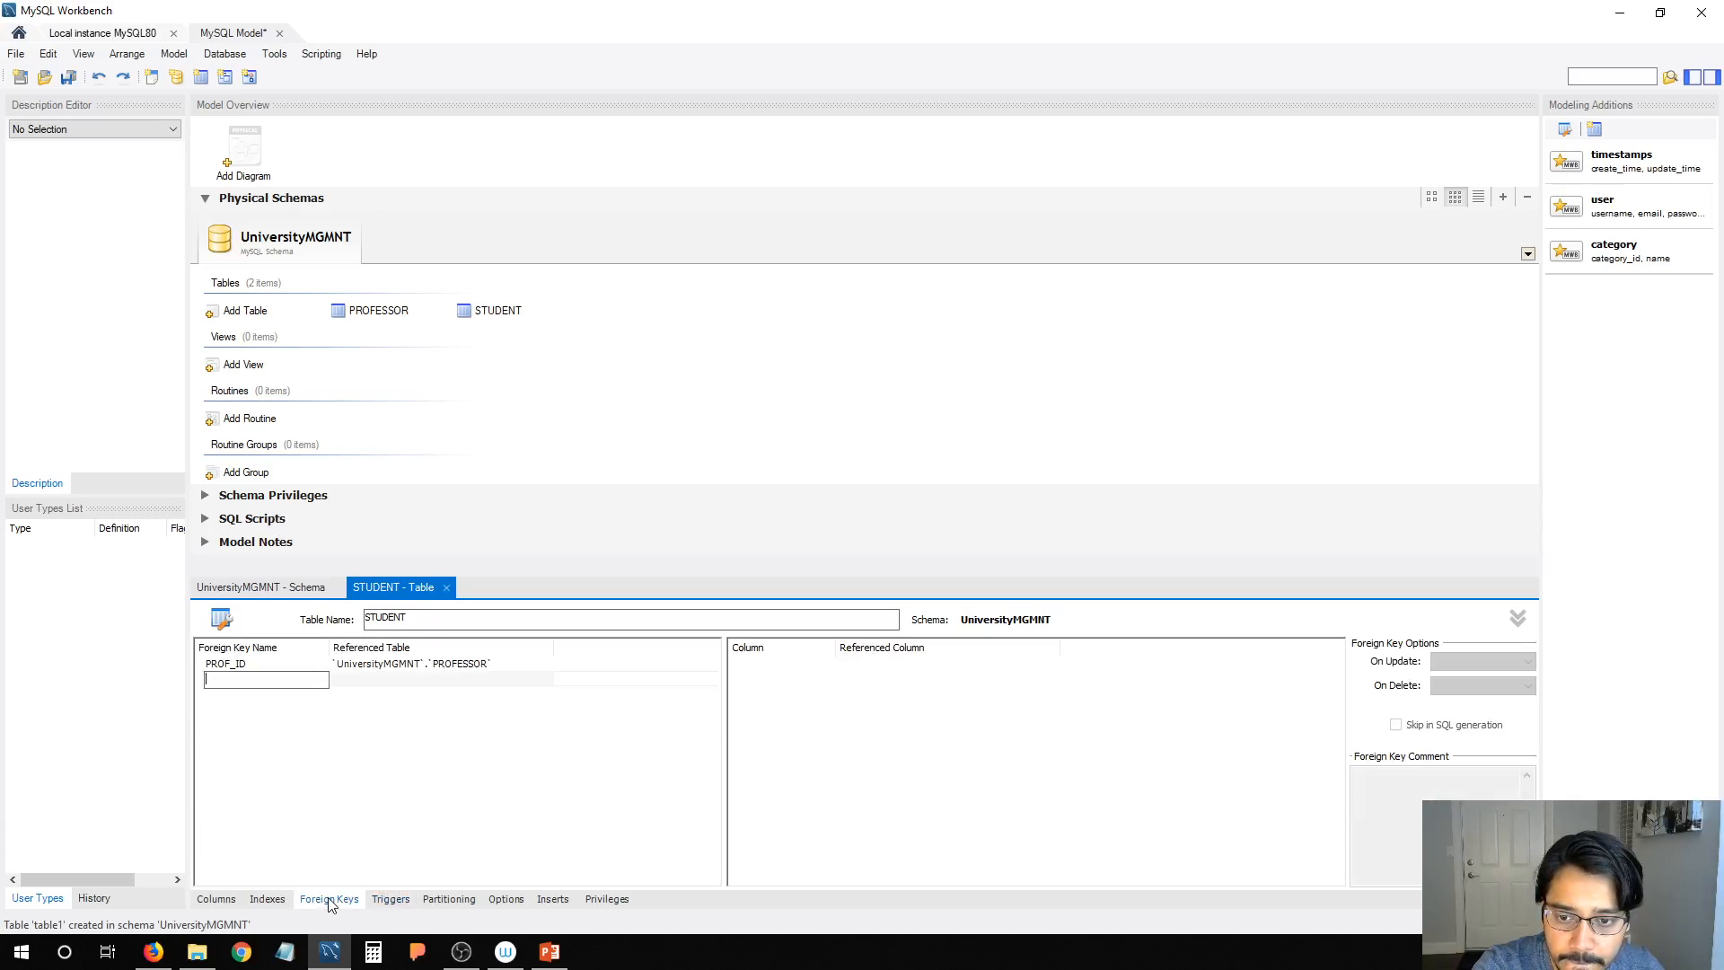
pyautogui.click(388, 900)
pyautogui.click(448, 900)
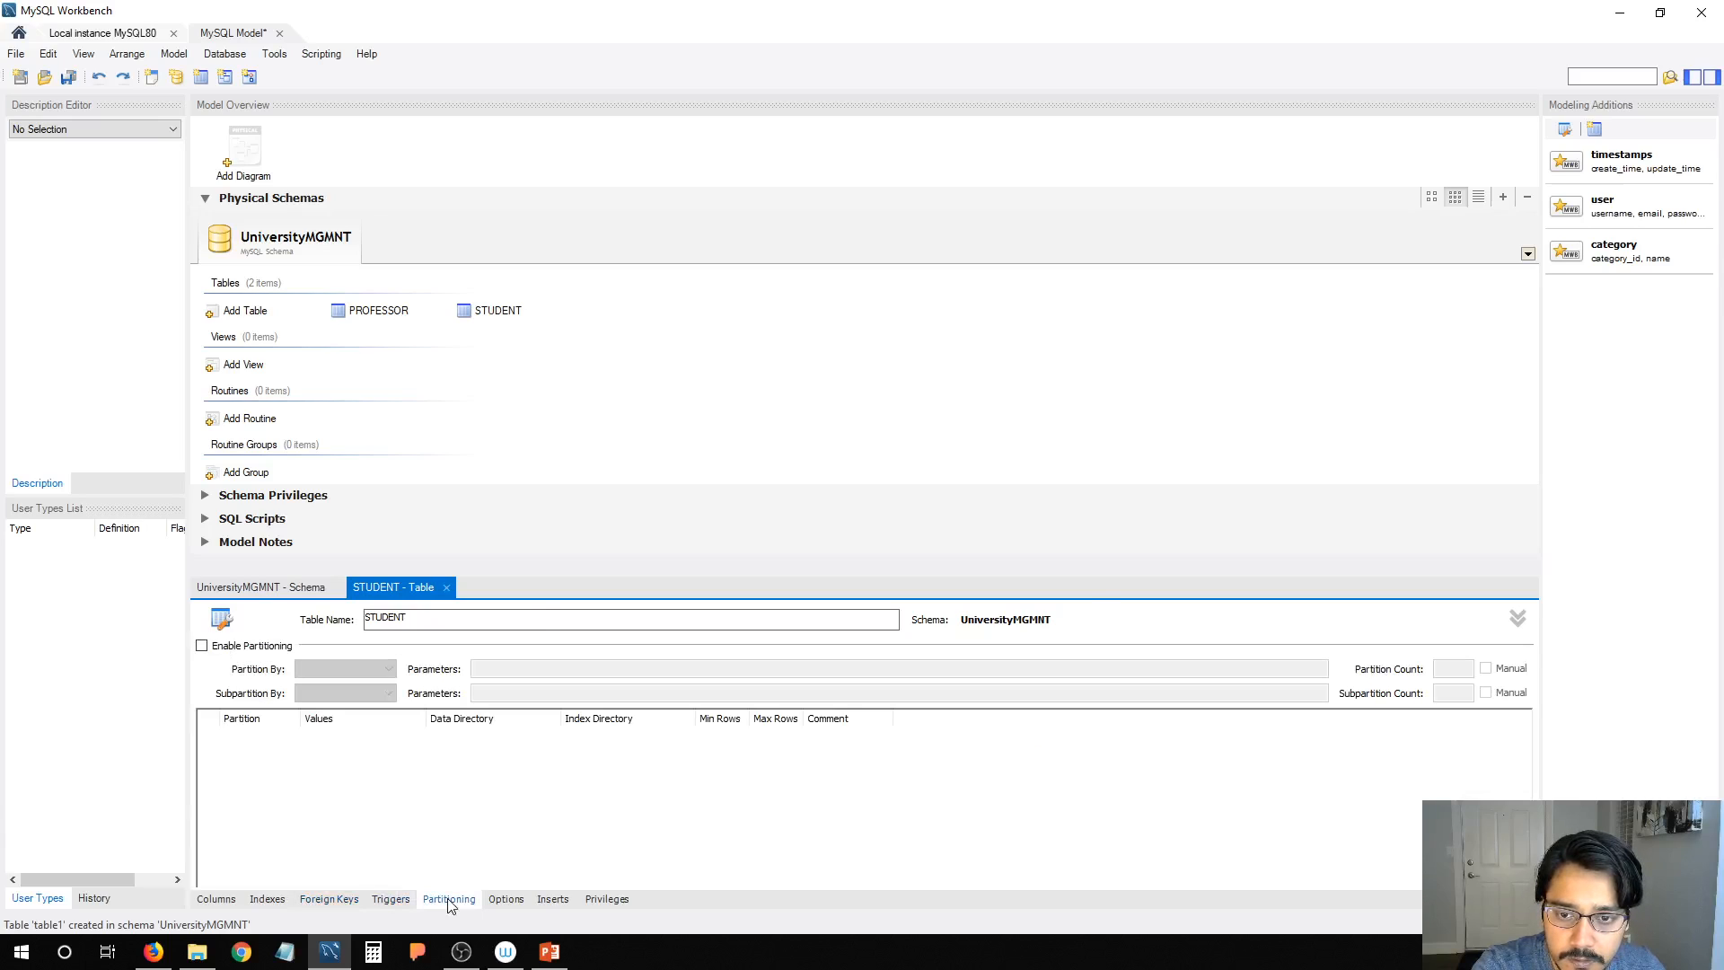
pyautogui.click(507, 902)
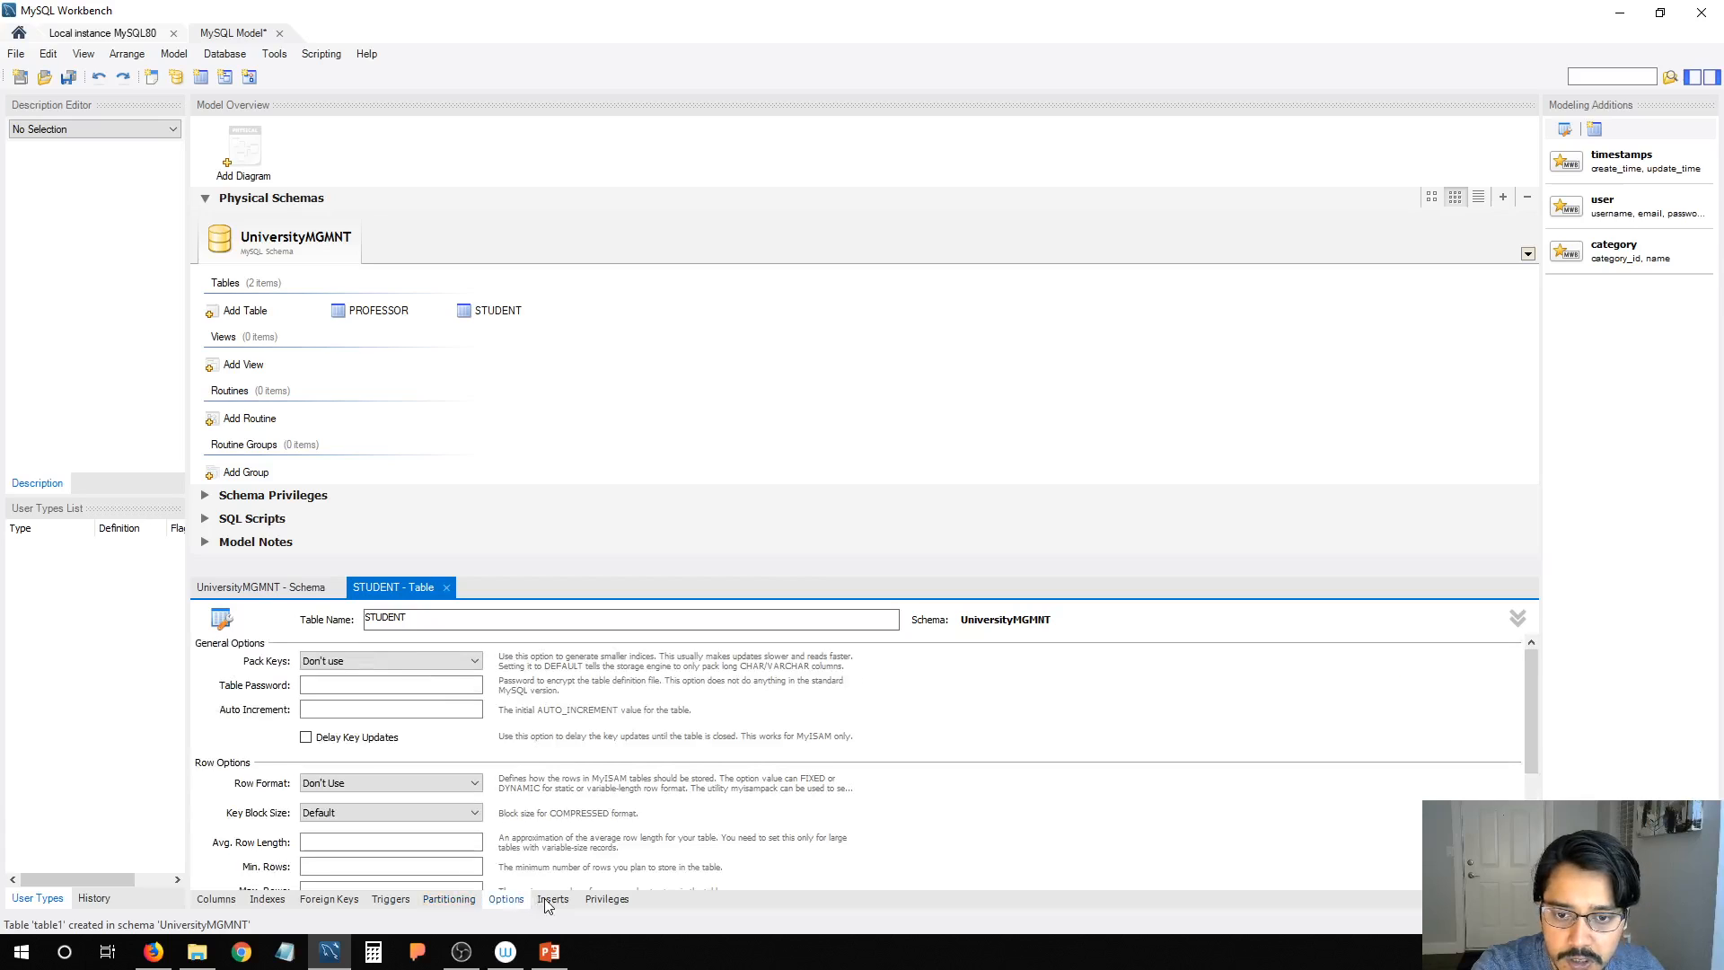
pyautogui.click(552, 902)
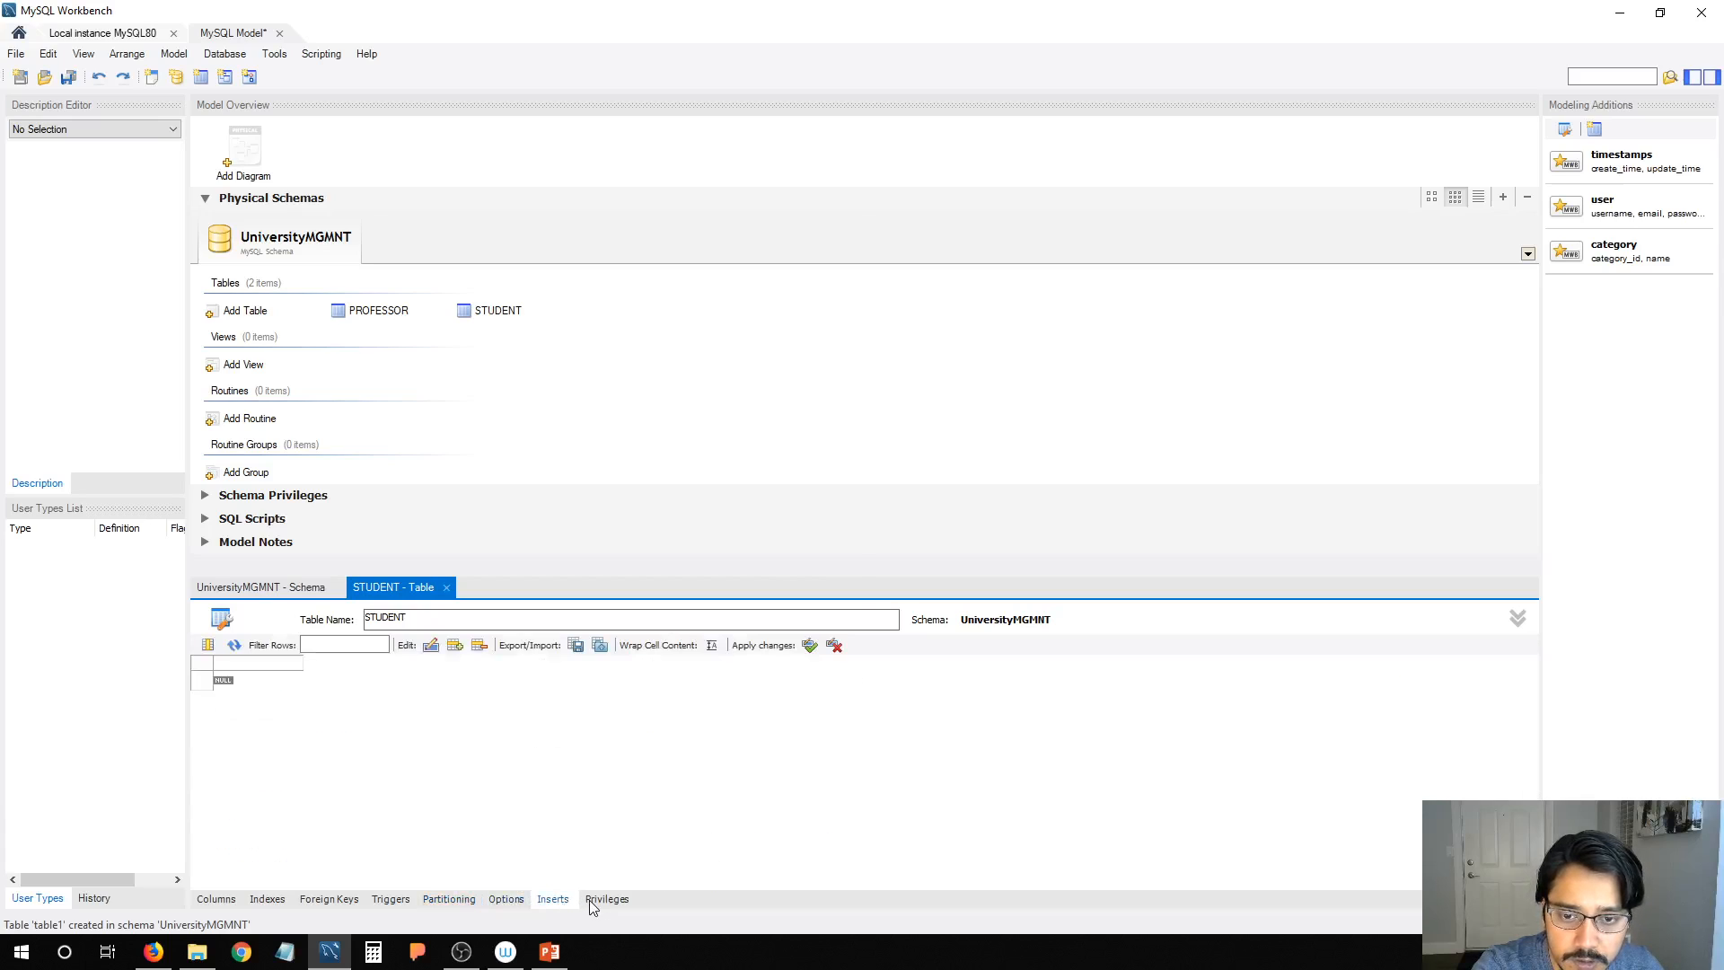
pyautogui.click(605, 901)
pyautogui.click(389, 902)
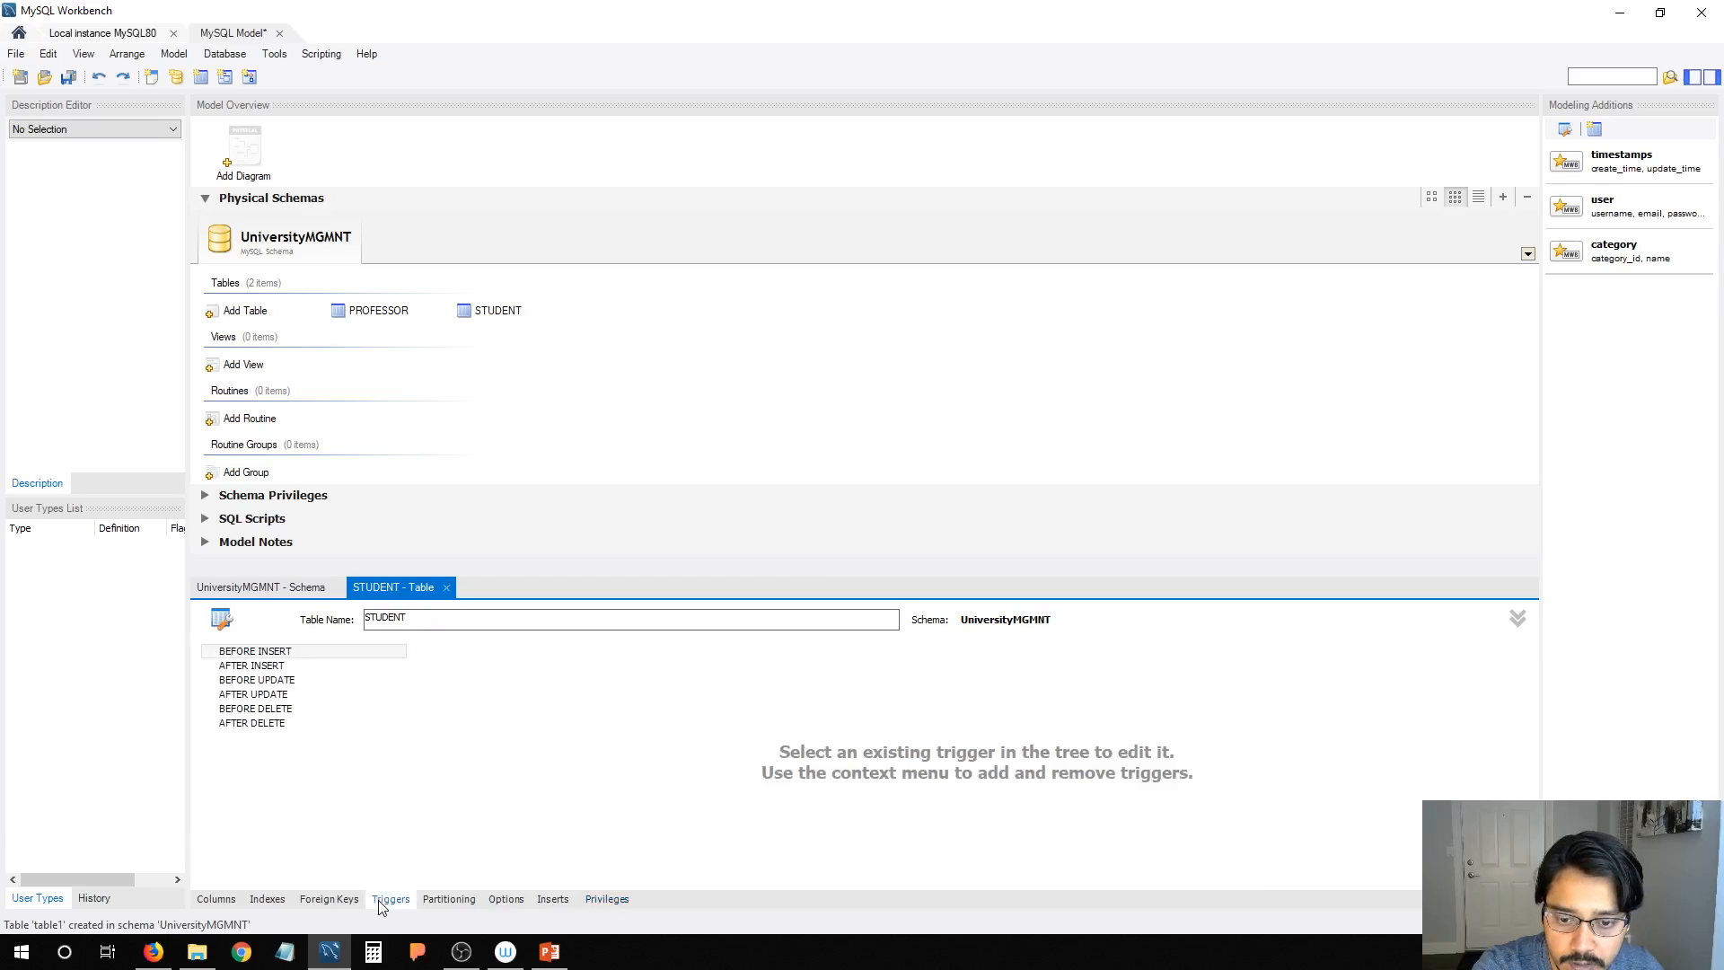
pyautogui.click(329, 901)
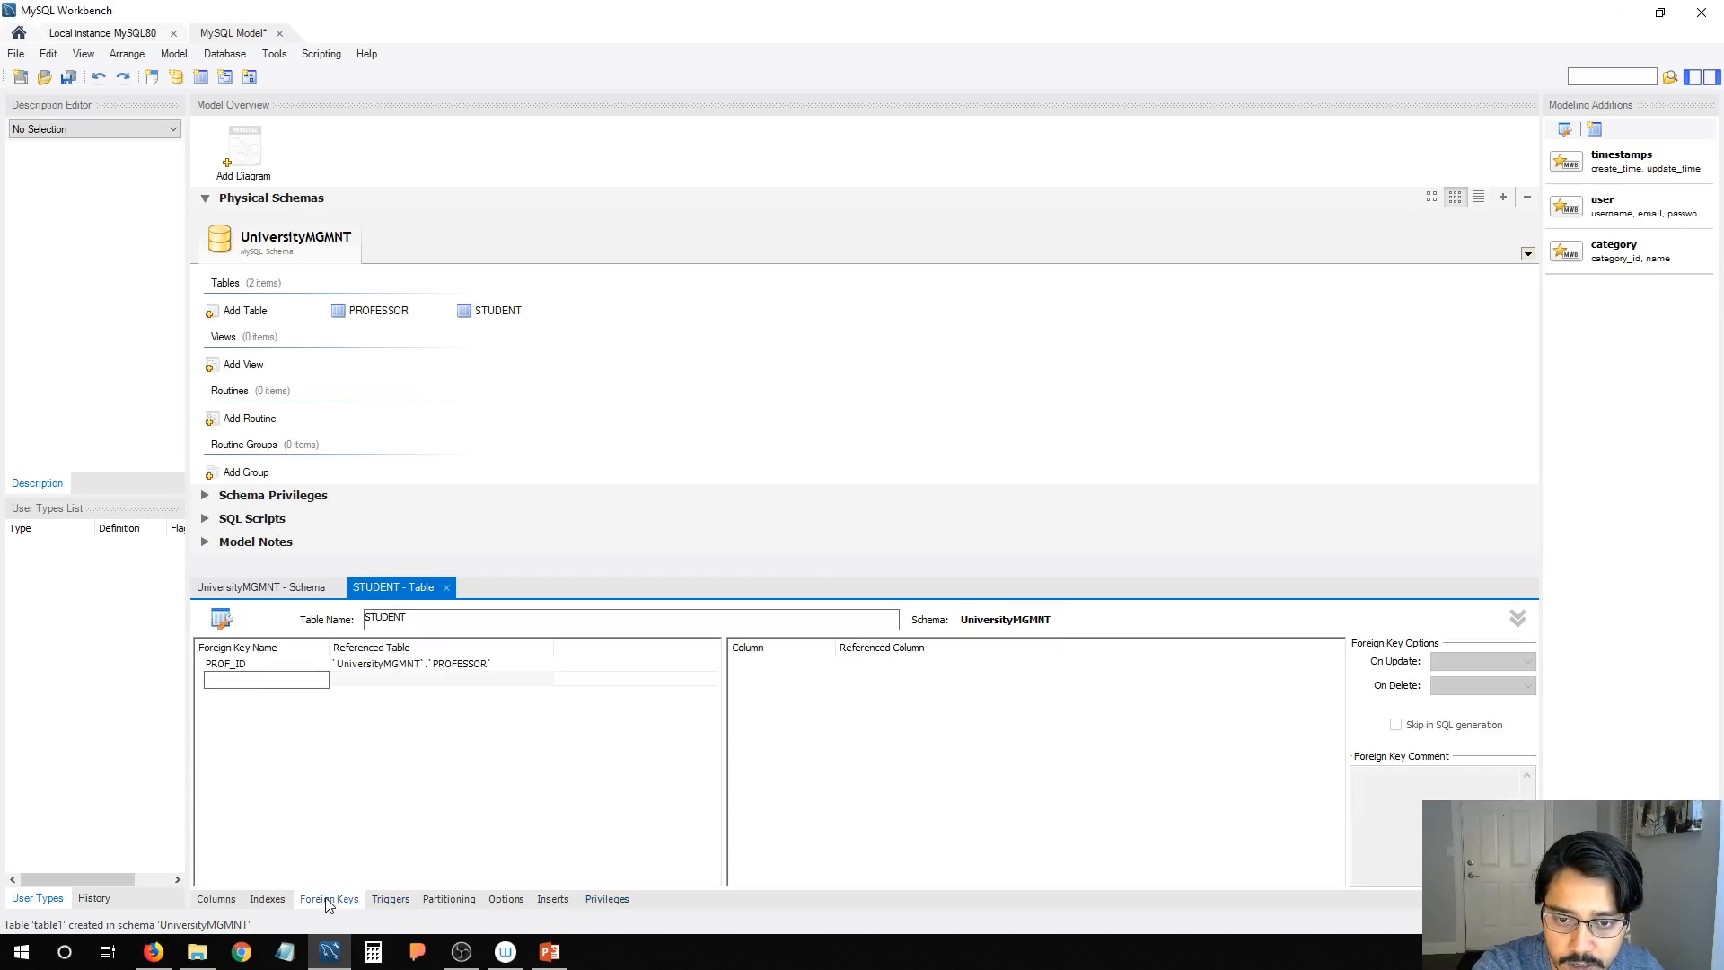
pyautogui.click(462, 666)
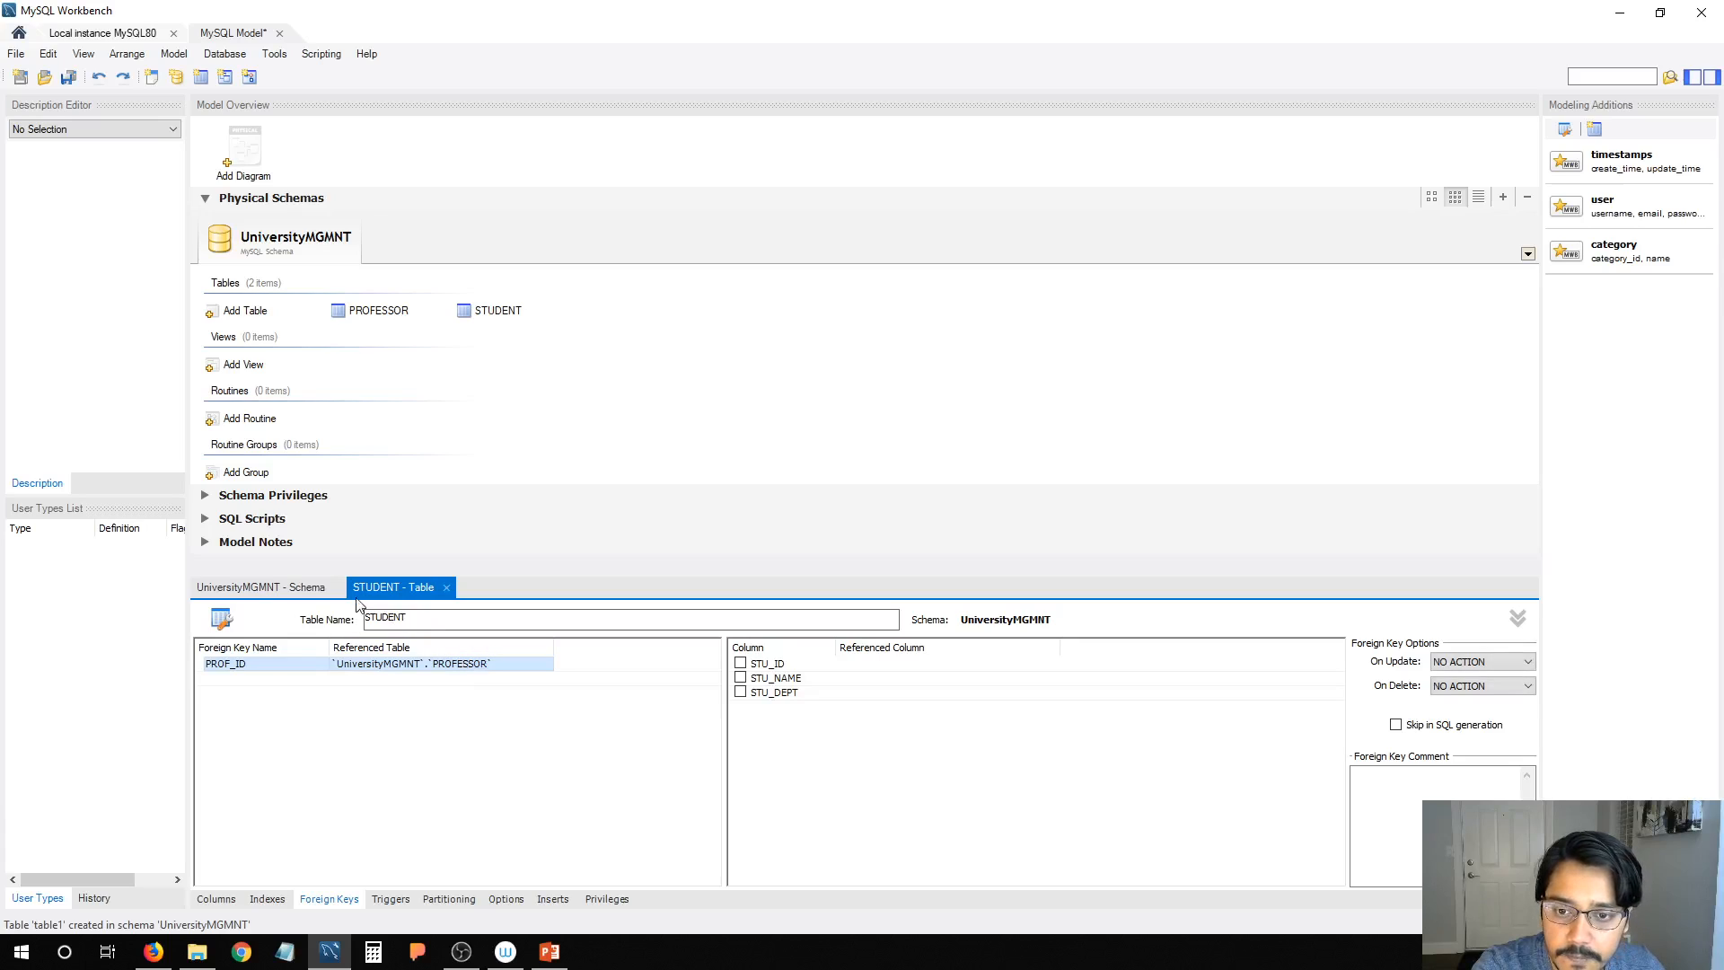
pyautogui.click(446, 587)
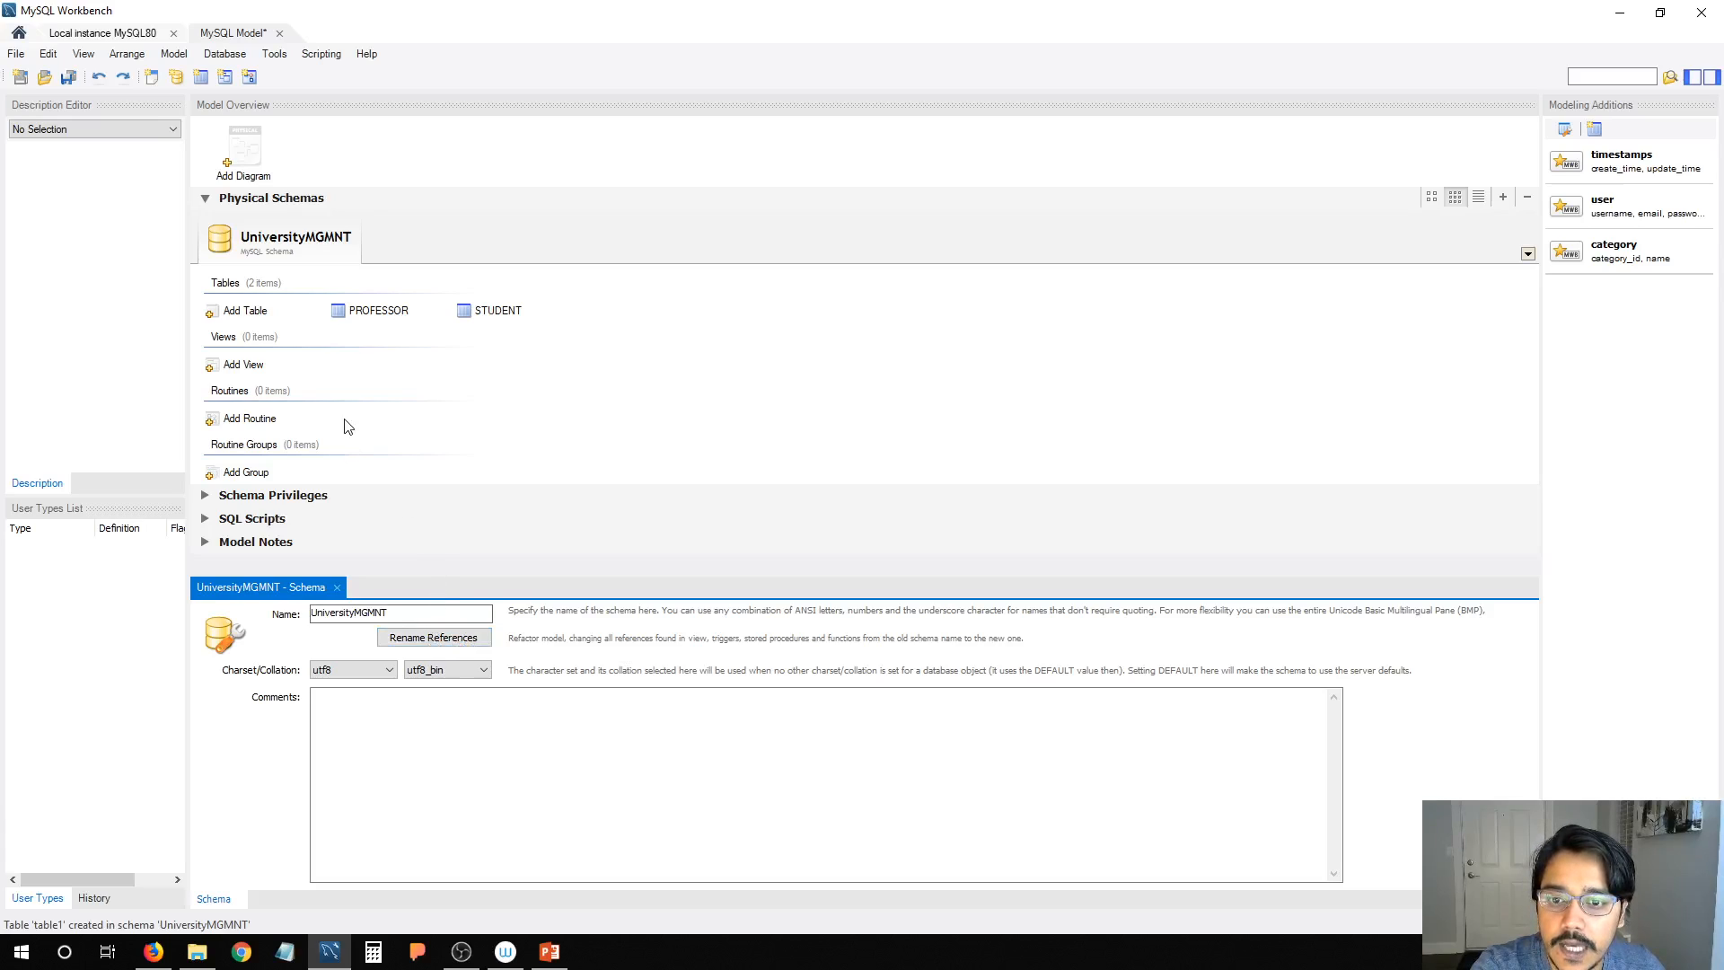
# Step: Add a new EER diagram to the model and select the PROFESSOR table in the model overview
pyautogui.click(240, 147)
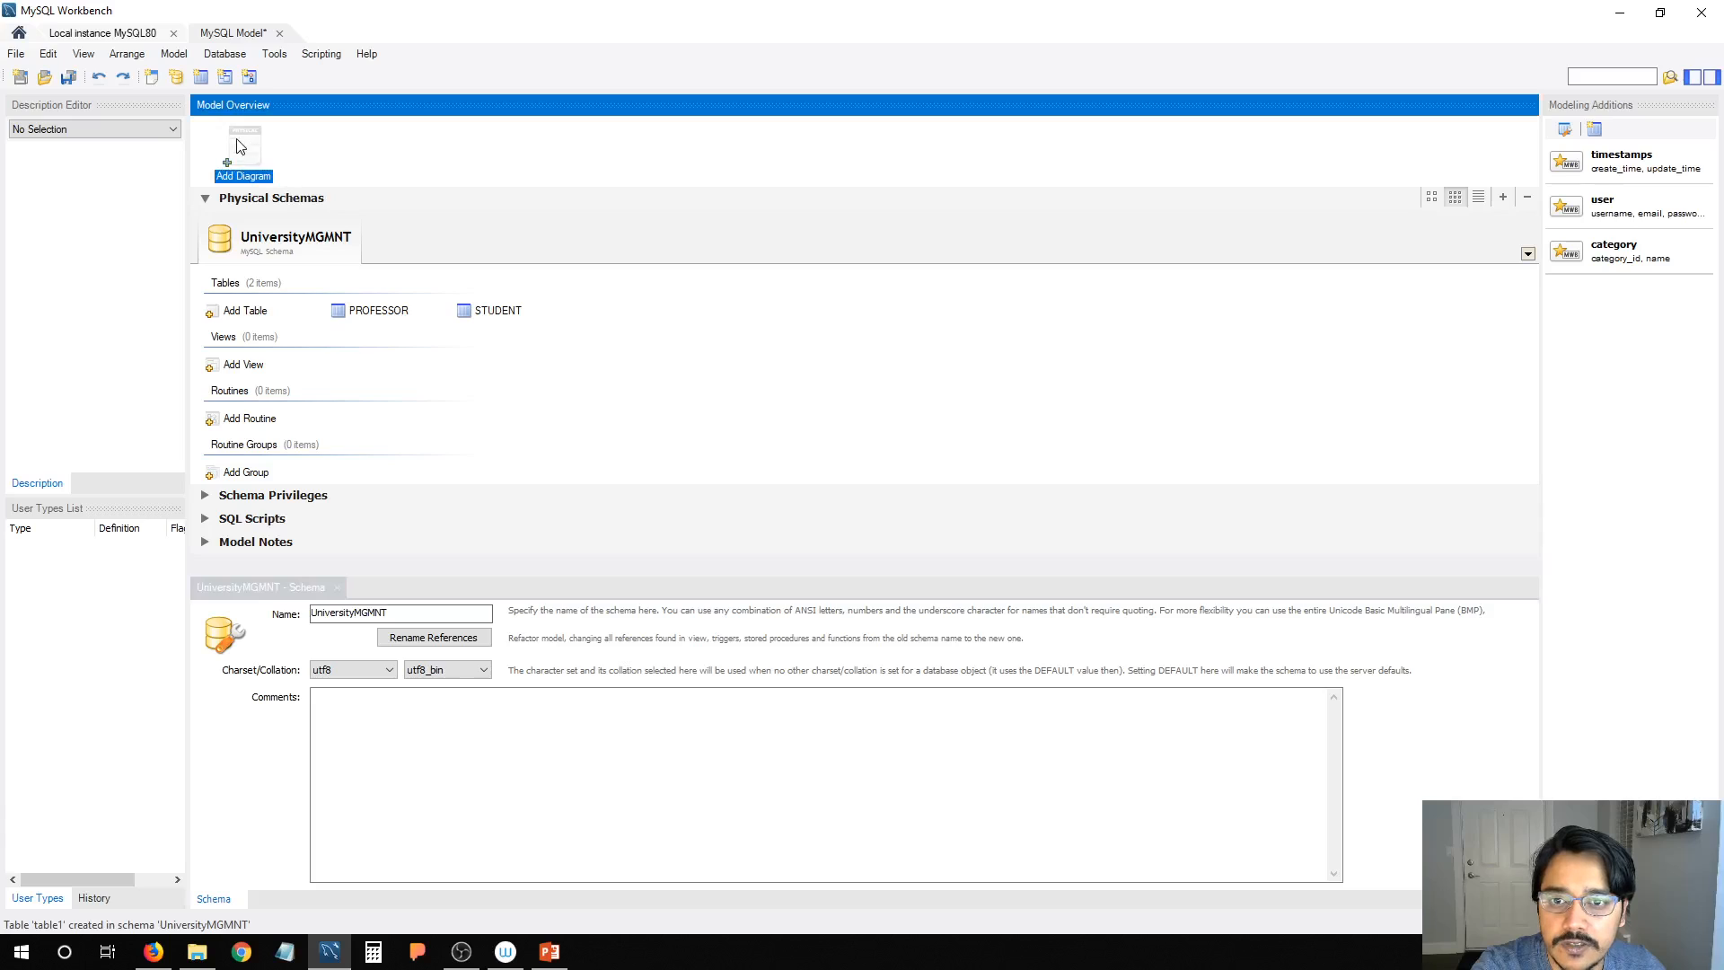
pyautogui.doubleClick(240, 146)
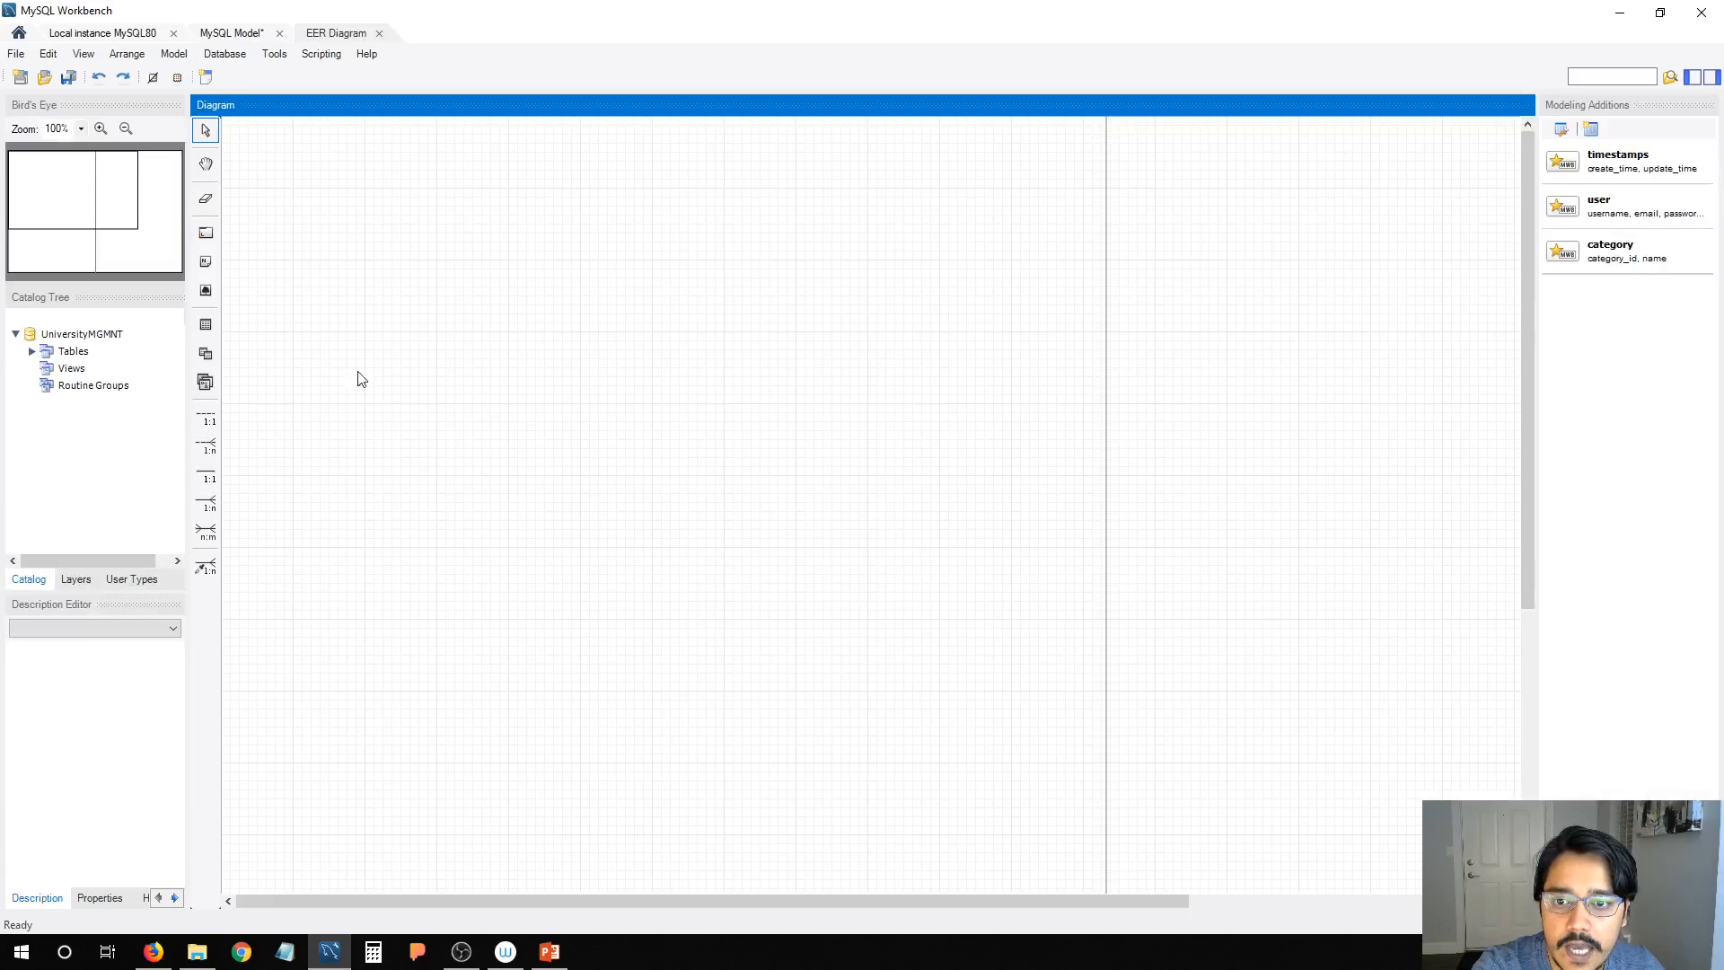
pyautogui.click(232, 33)
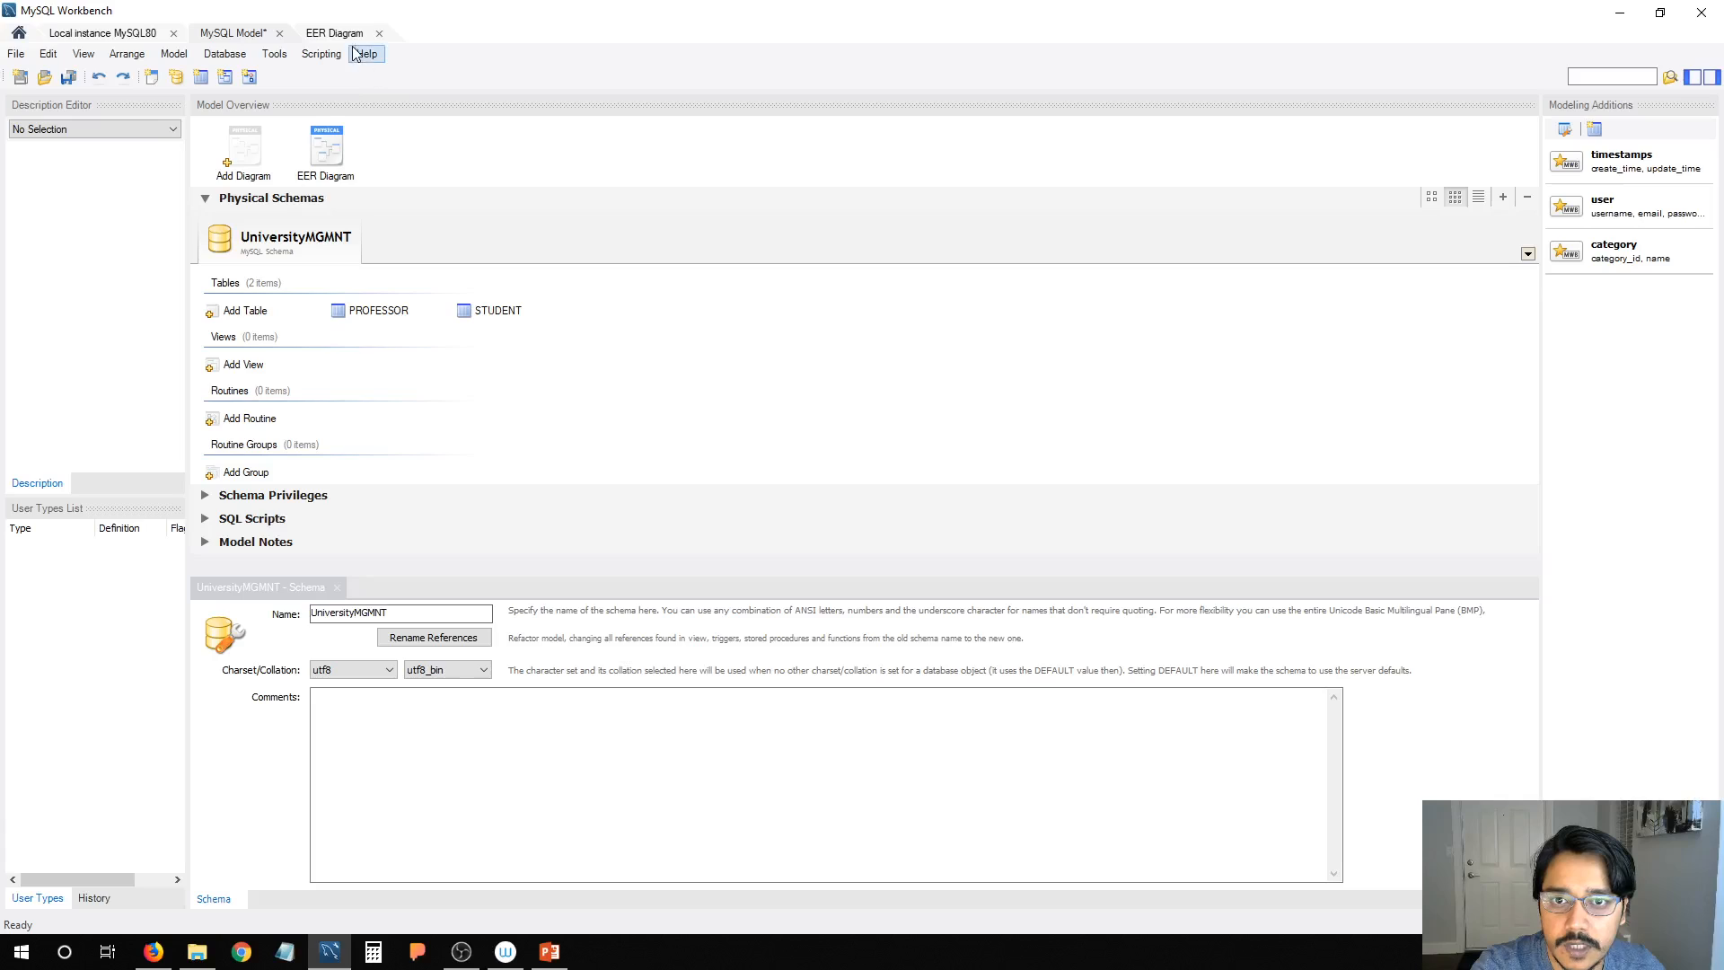
pyautogui.rightClick(367, 314)
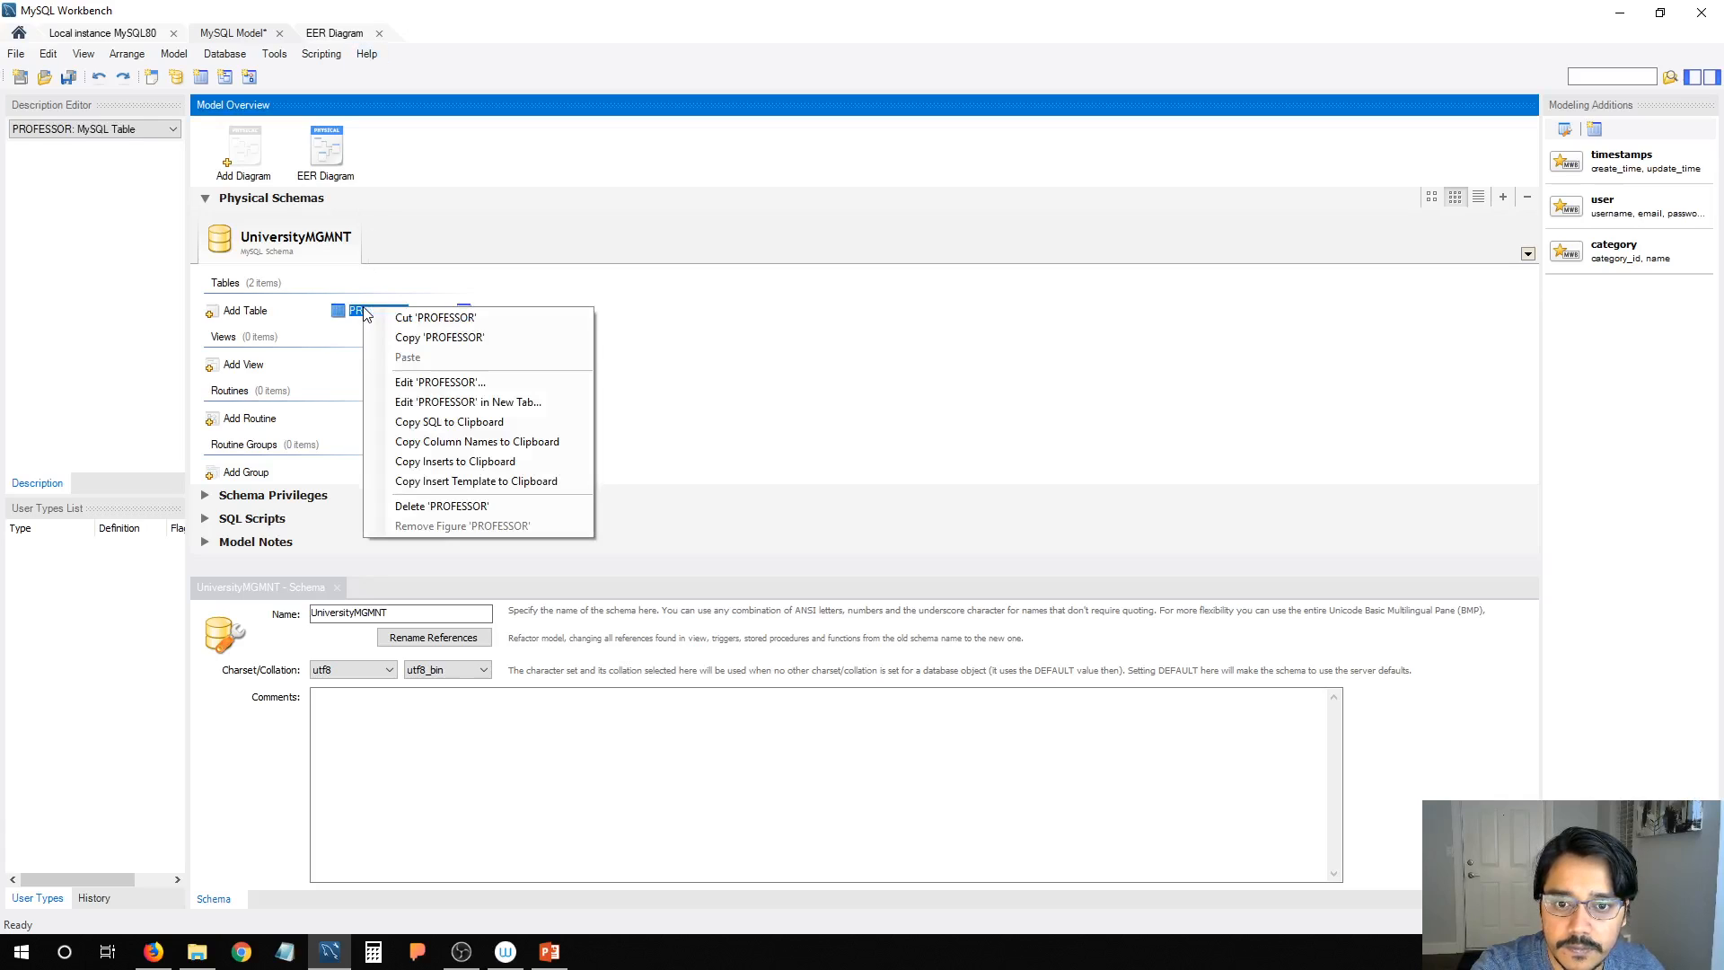
pyautogui.click(346, 314)
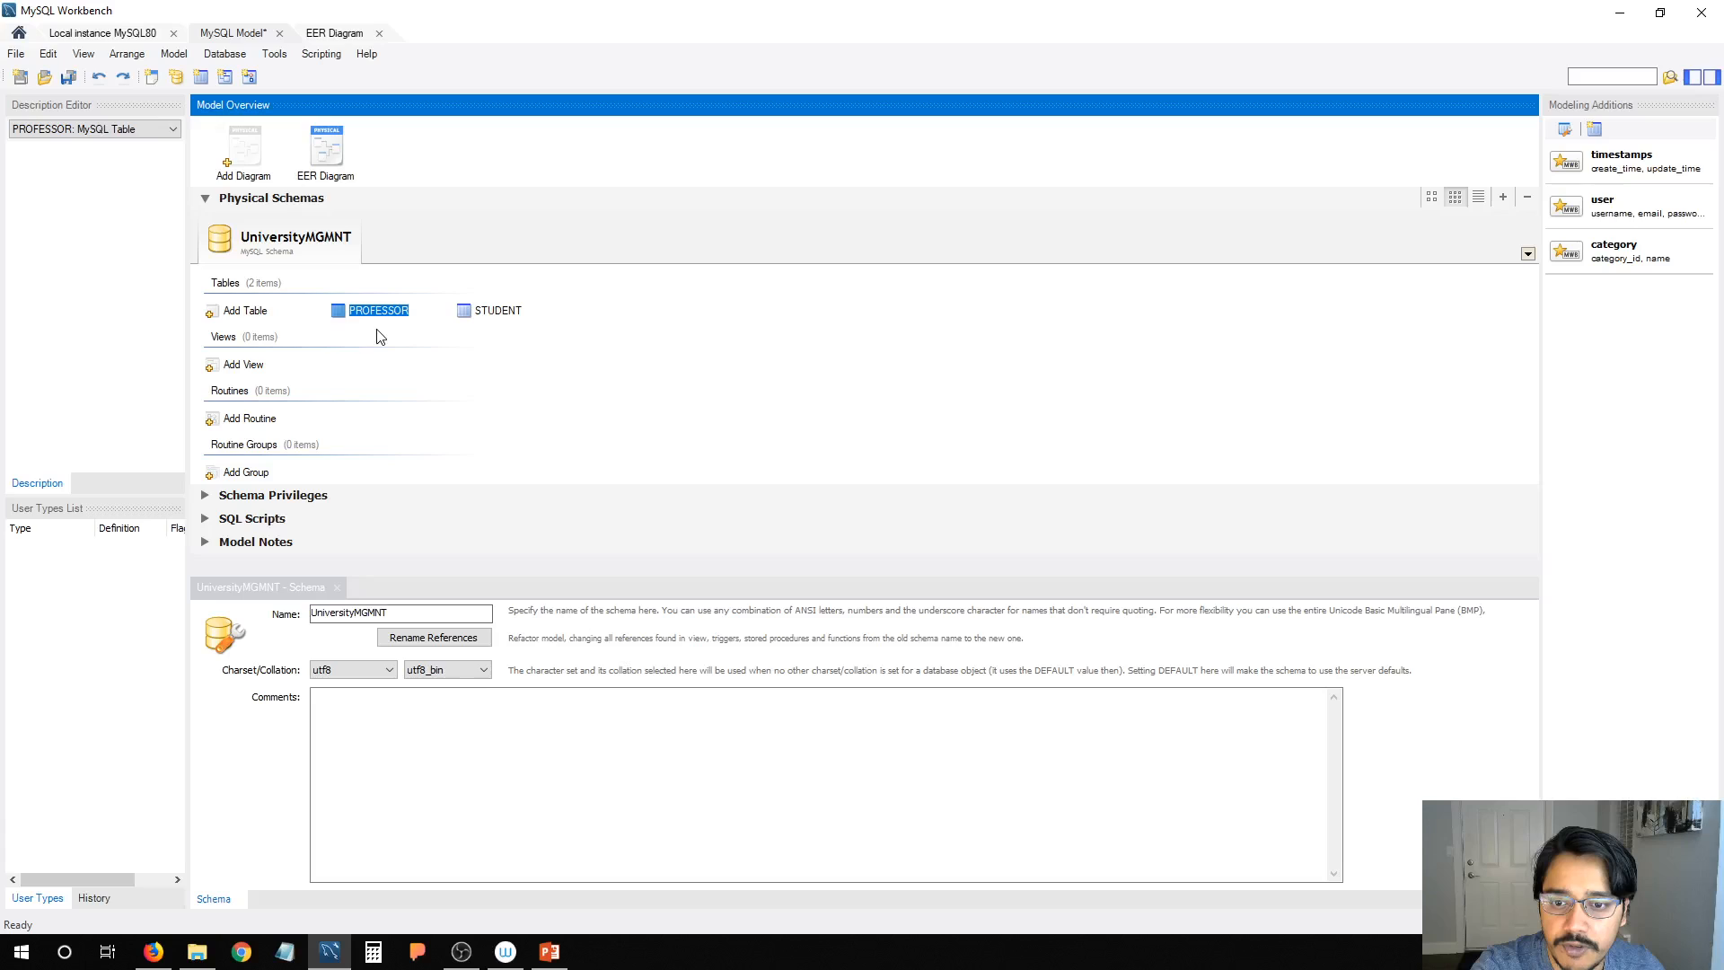
# Step: Place the existing PROFESSOR and STUDENT tables from the catalog side by side on the EER diagram
pyautogui.click(330, 36)
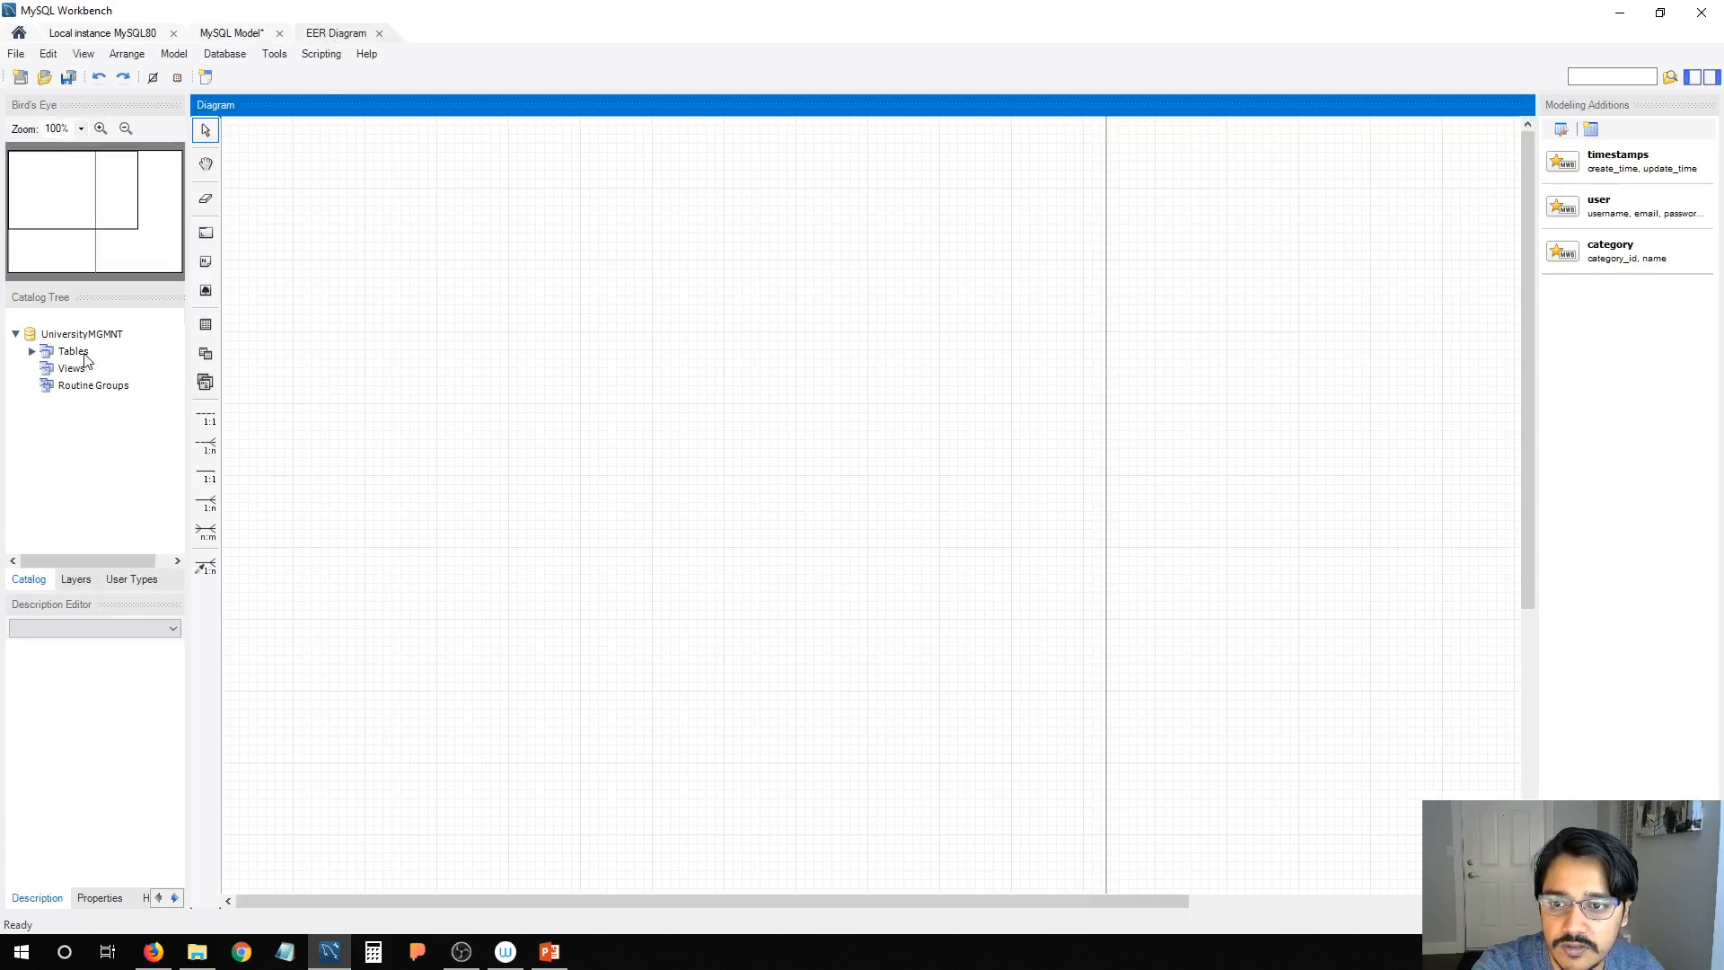
pyautogui.click(37, 357)
pyautogui.click(33, 354)
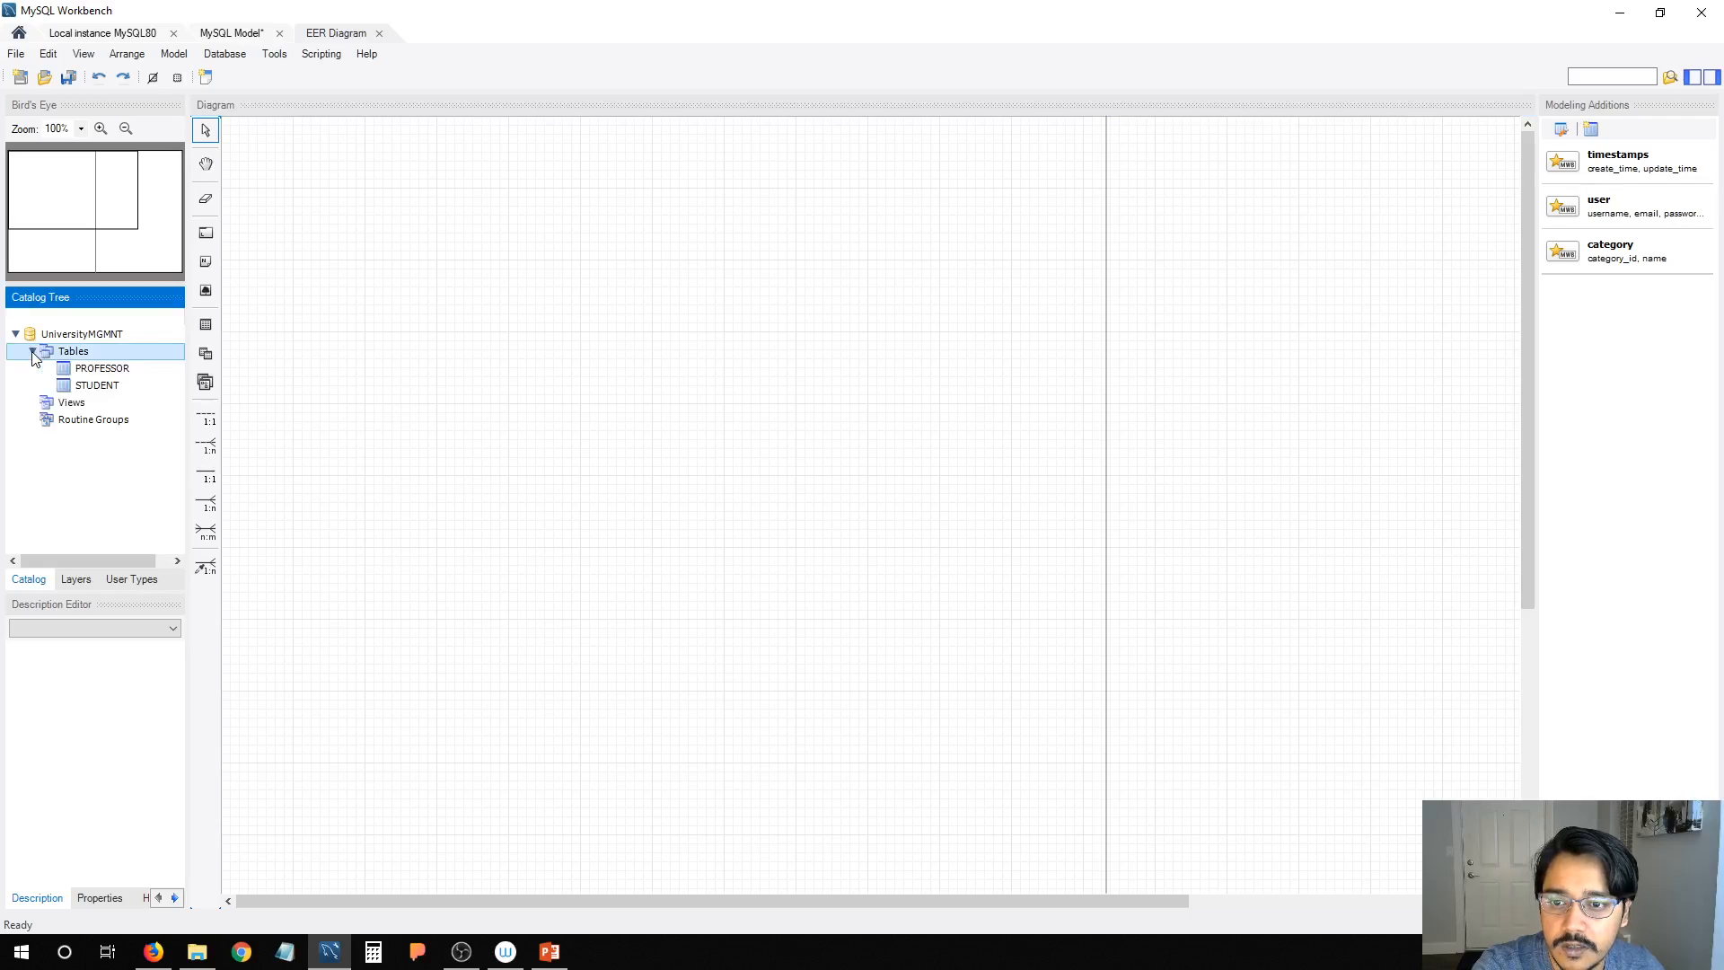
pyautogui.moveTo(103, 371); pyautogui.dragTo(406, 296)
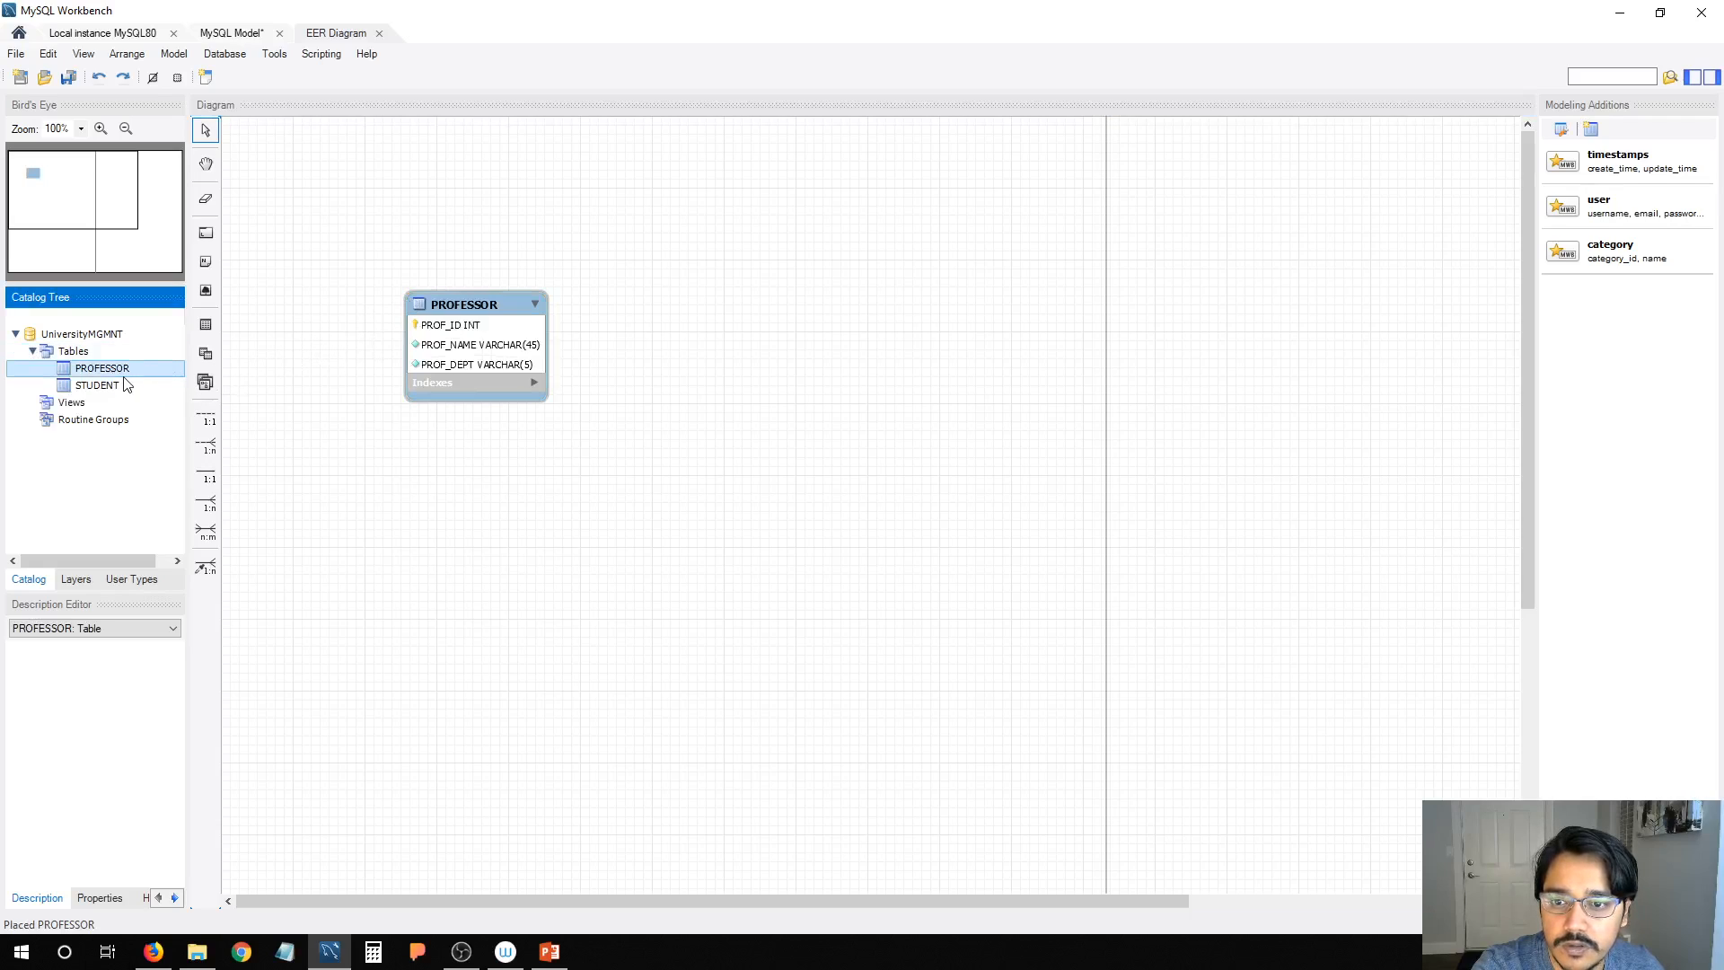
pyautogui.moveTo(126, 384); pyautogui.dragTo(802, 302)
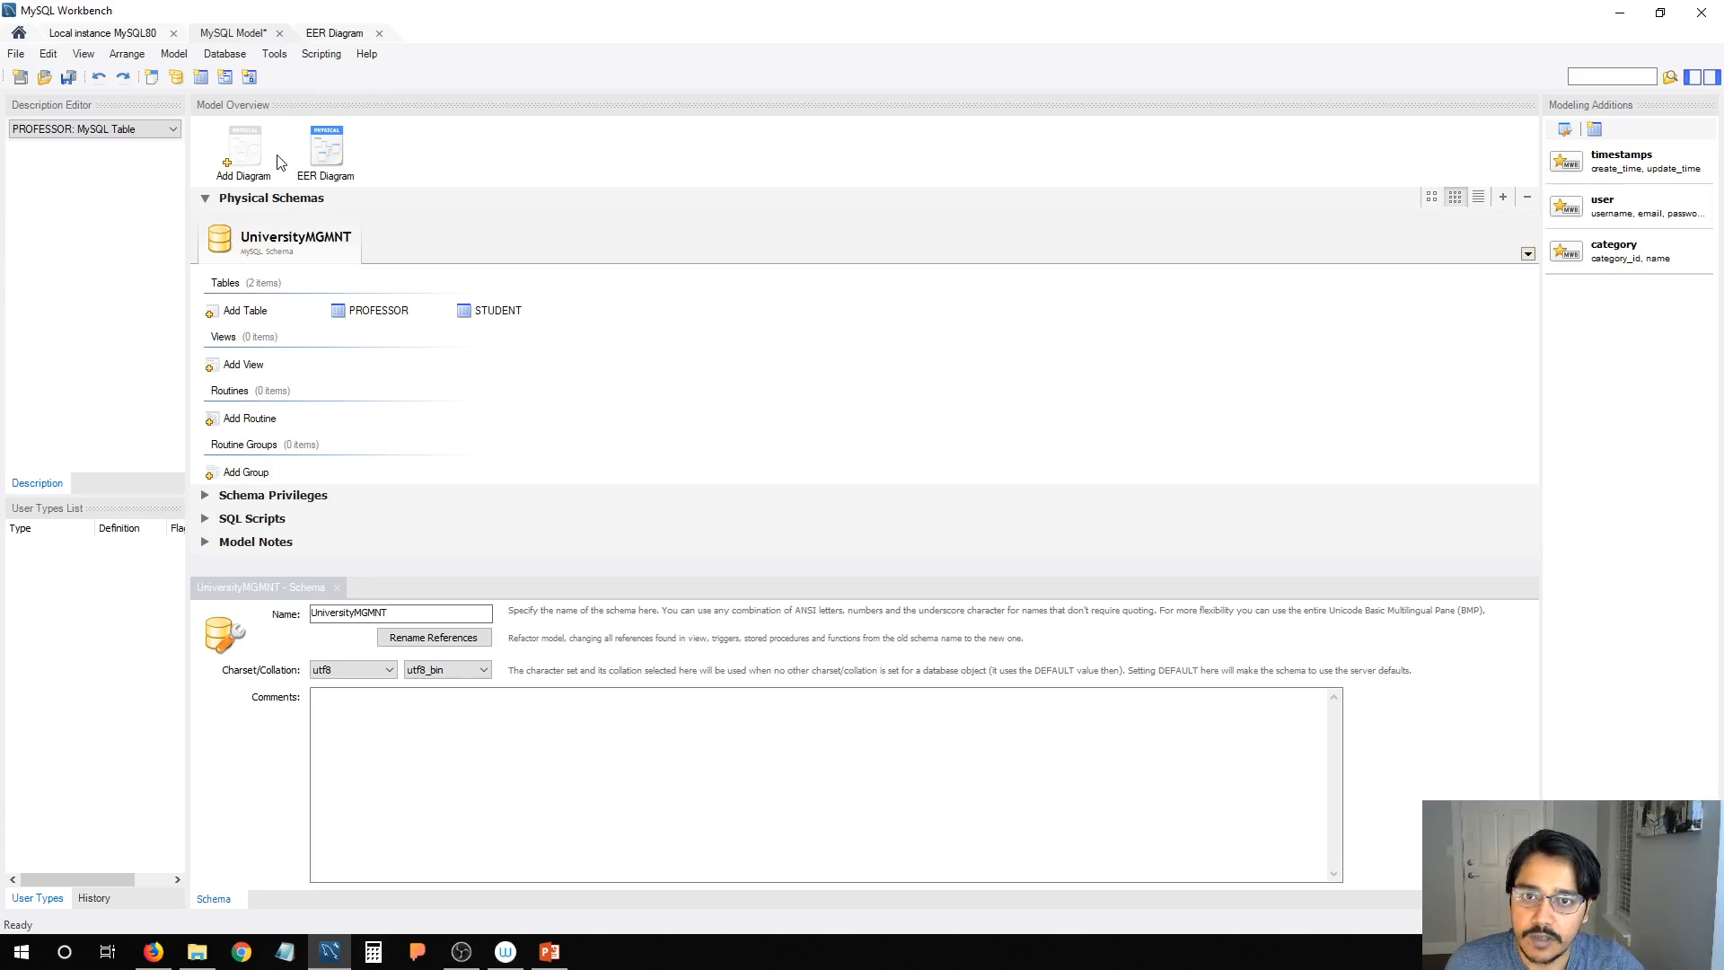
# Step: Examine the relationship line between PROFESSOR and STUDENT on the EER diagram and compare it with the model overview
pyautogui.click(334, 38)
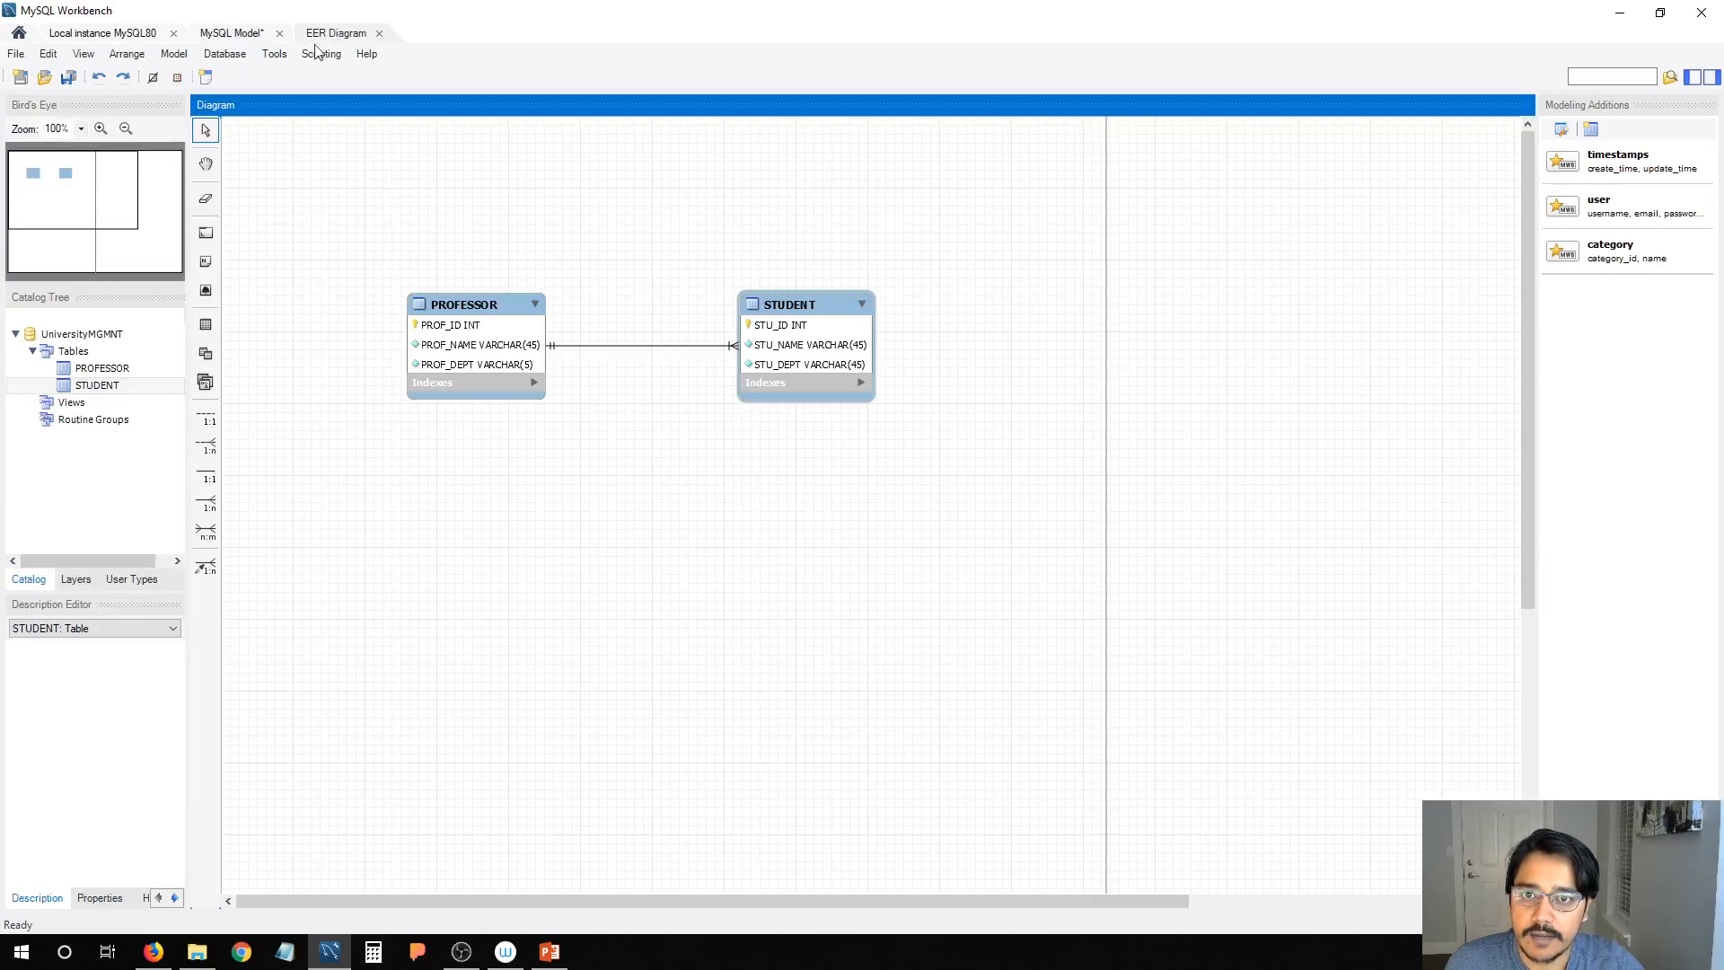
pyautogui.click(31, 353)
pyautogui.click(31, 353)
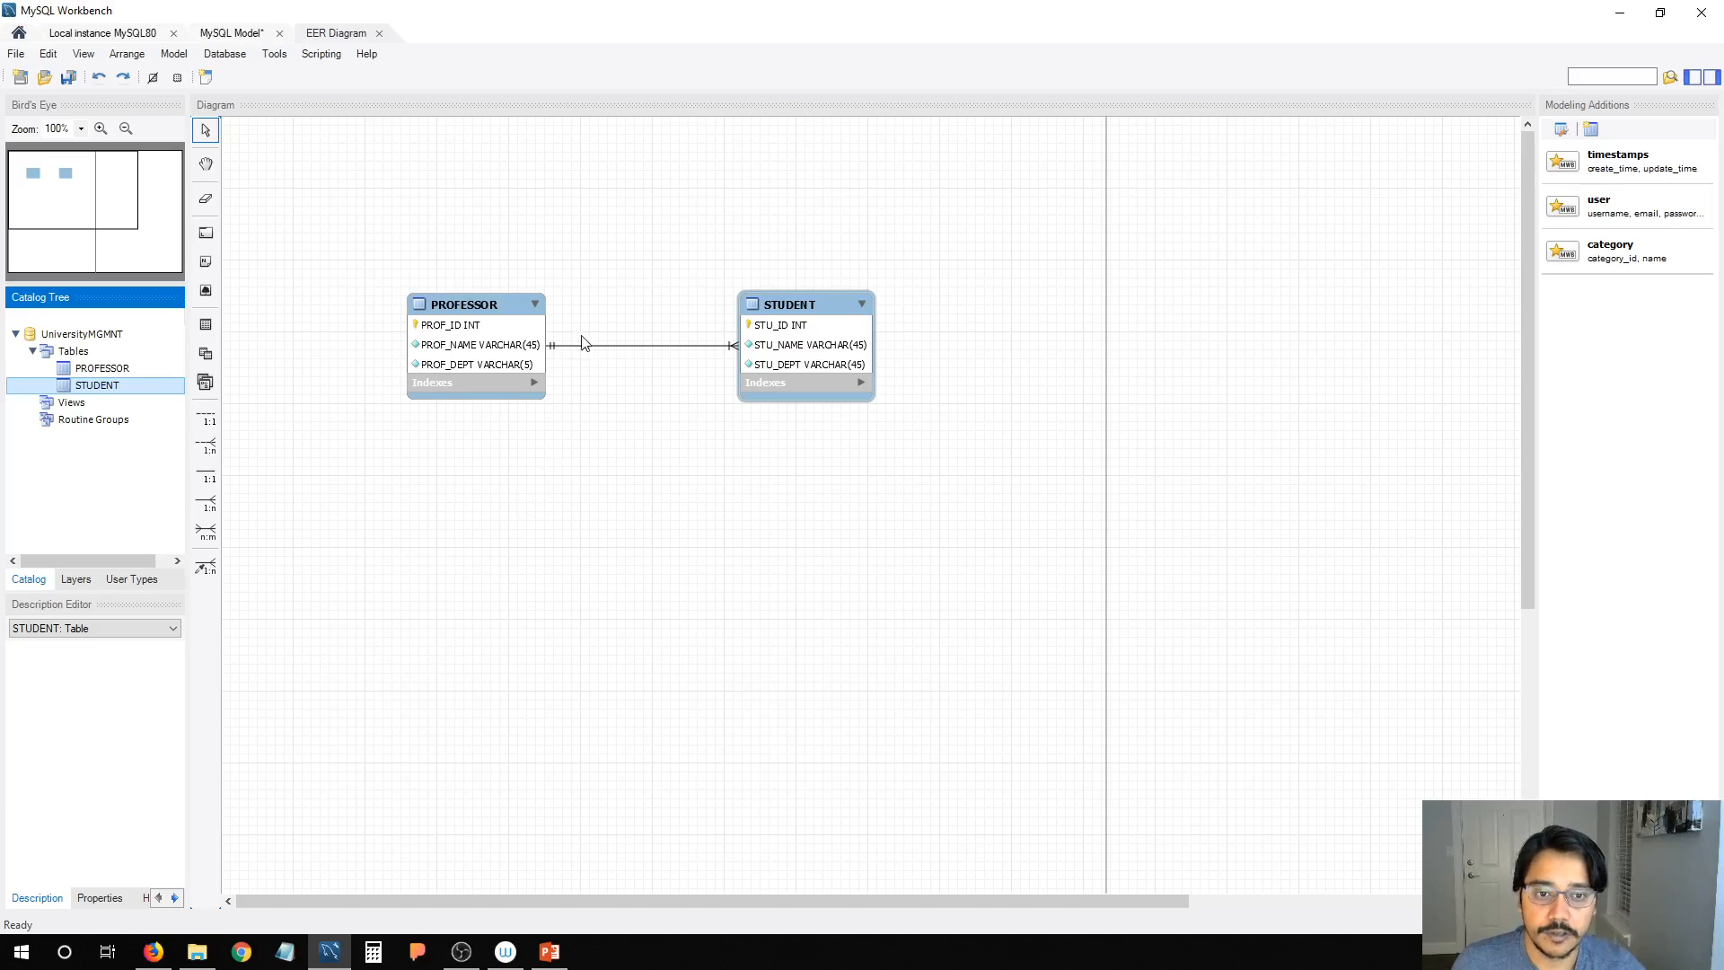
pyautogui.click(641, 347)
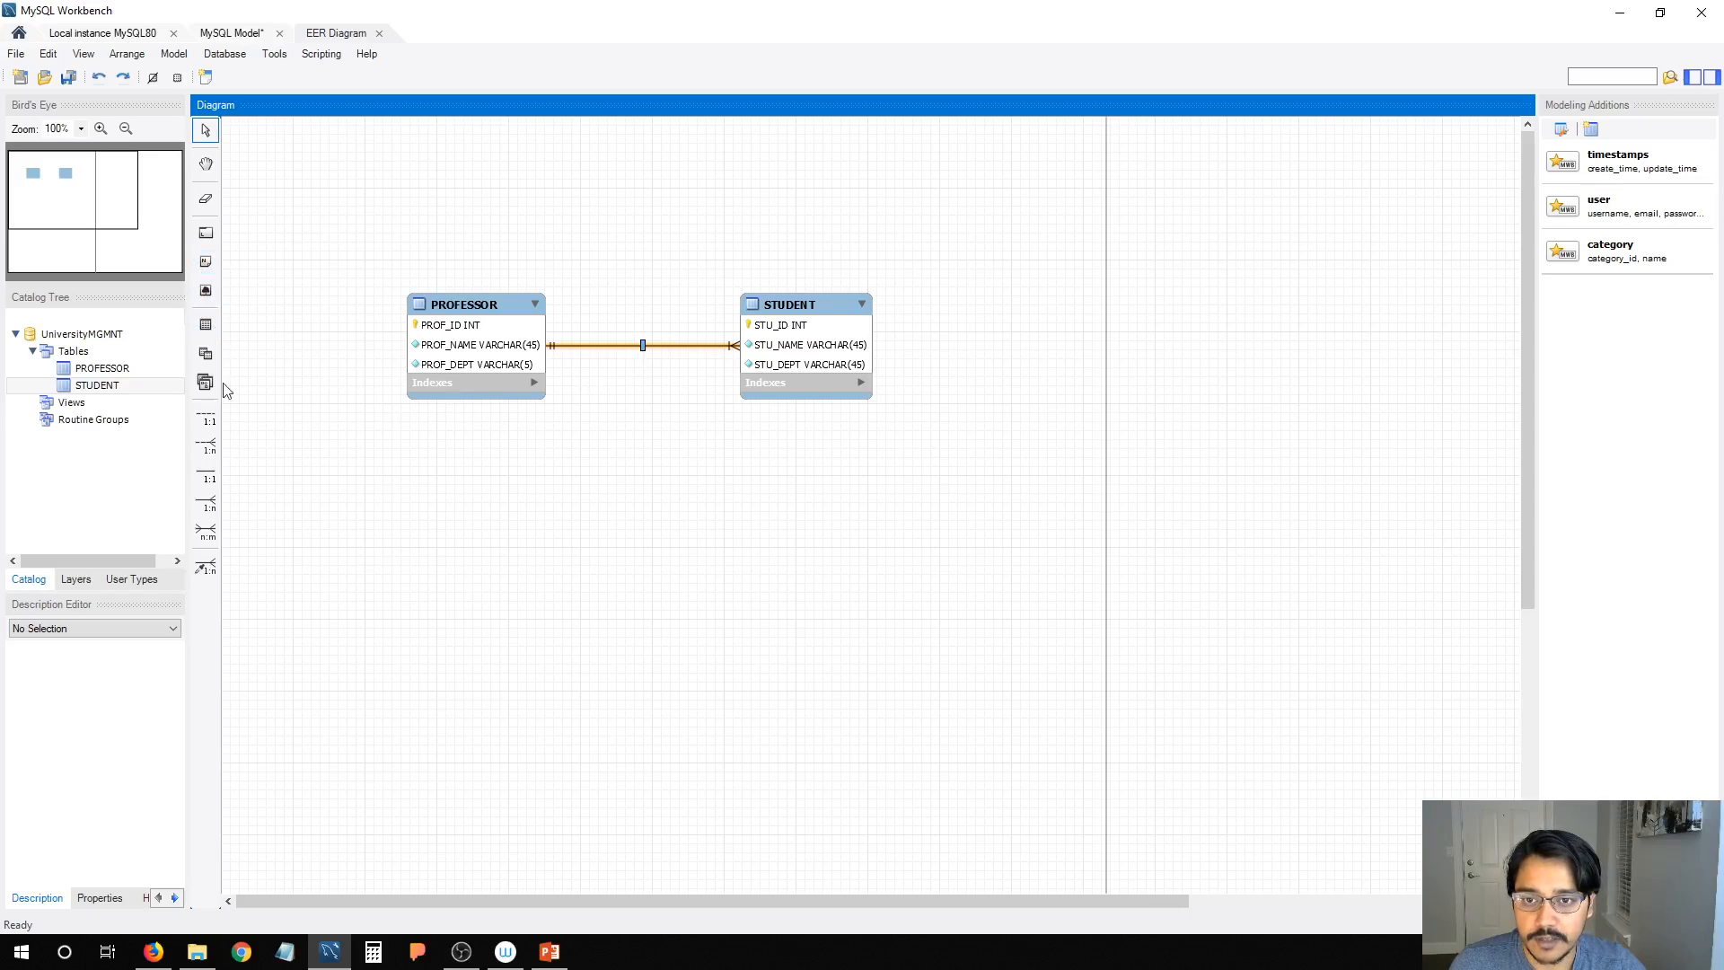
pyautogui.click(233, 36)
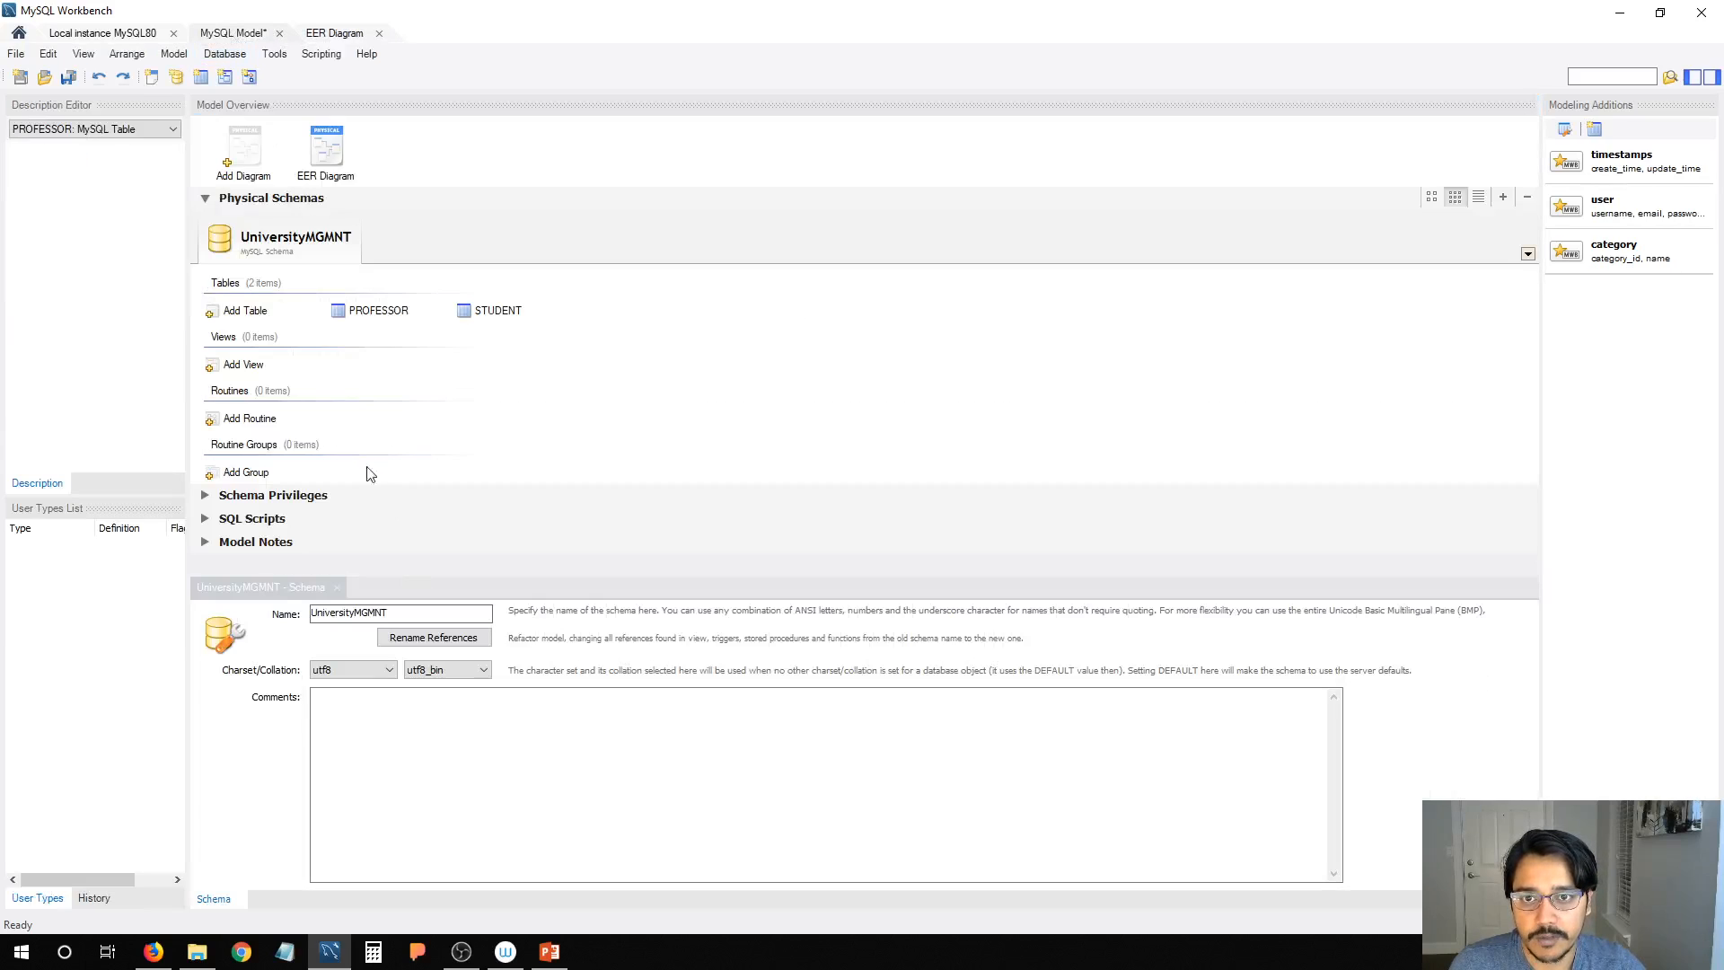
pyautogui.click(334, 36)
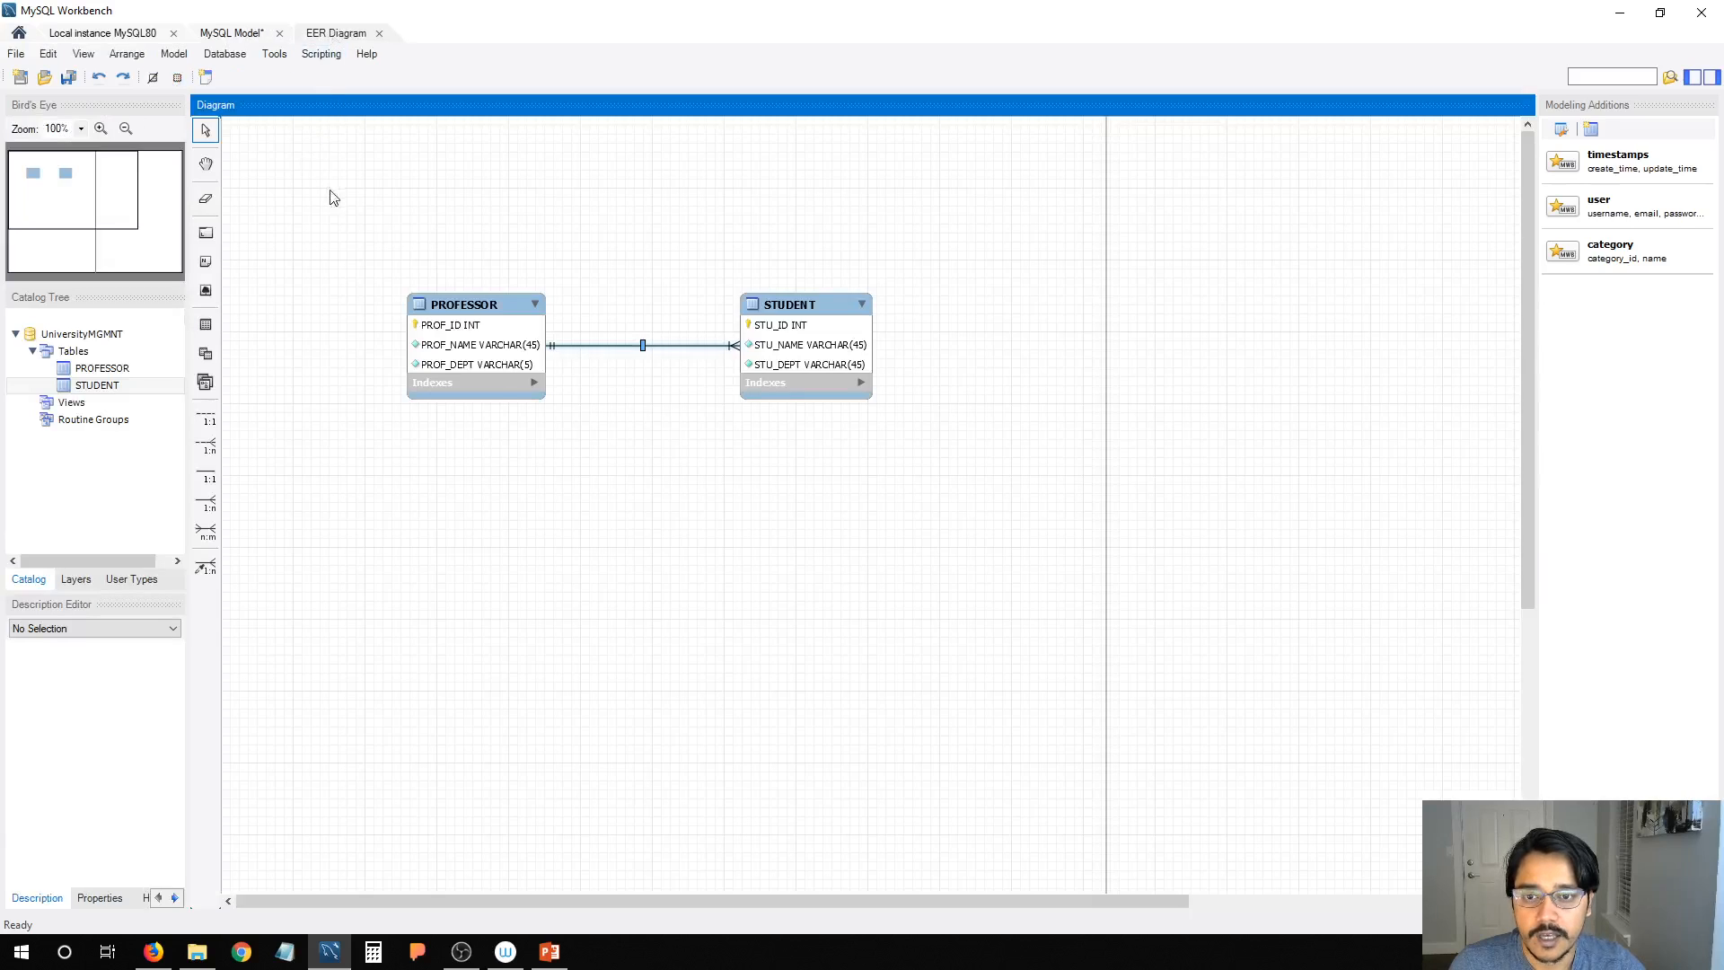
# Step: Add a text note reading ADVISES above the line between PROFESSOR and STUDENT, and close the note editor
pyautogui.click(206, 261)
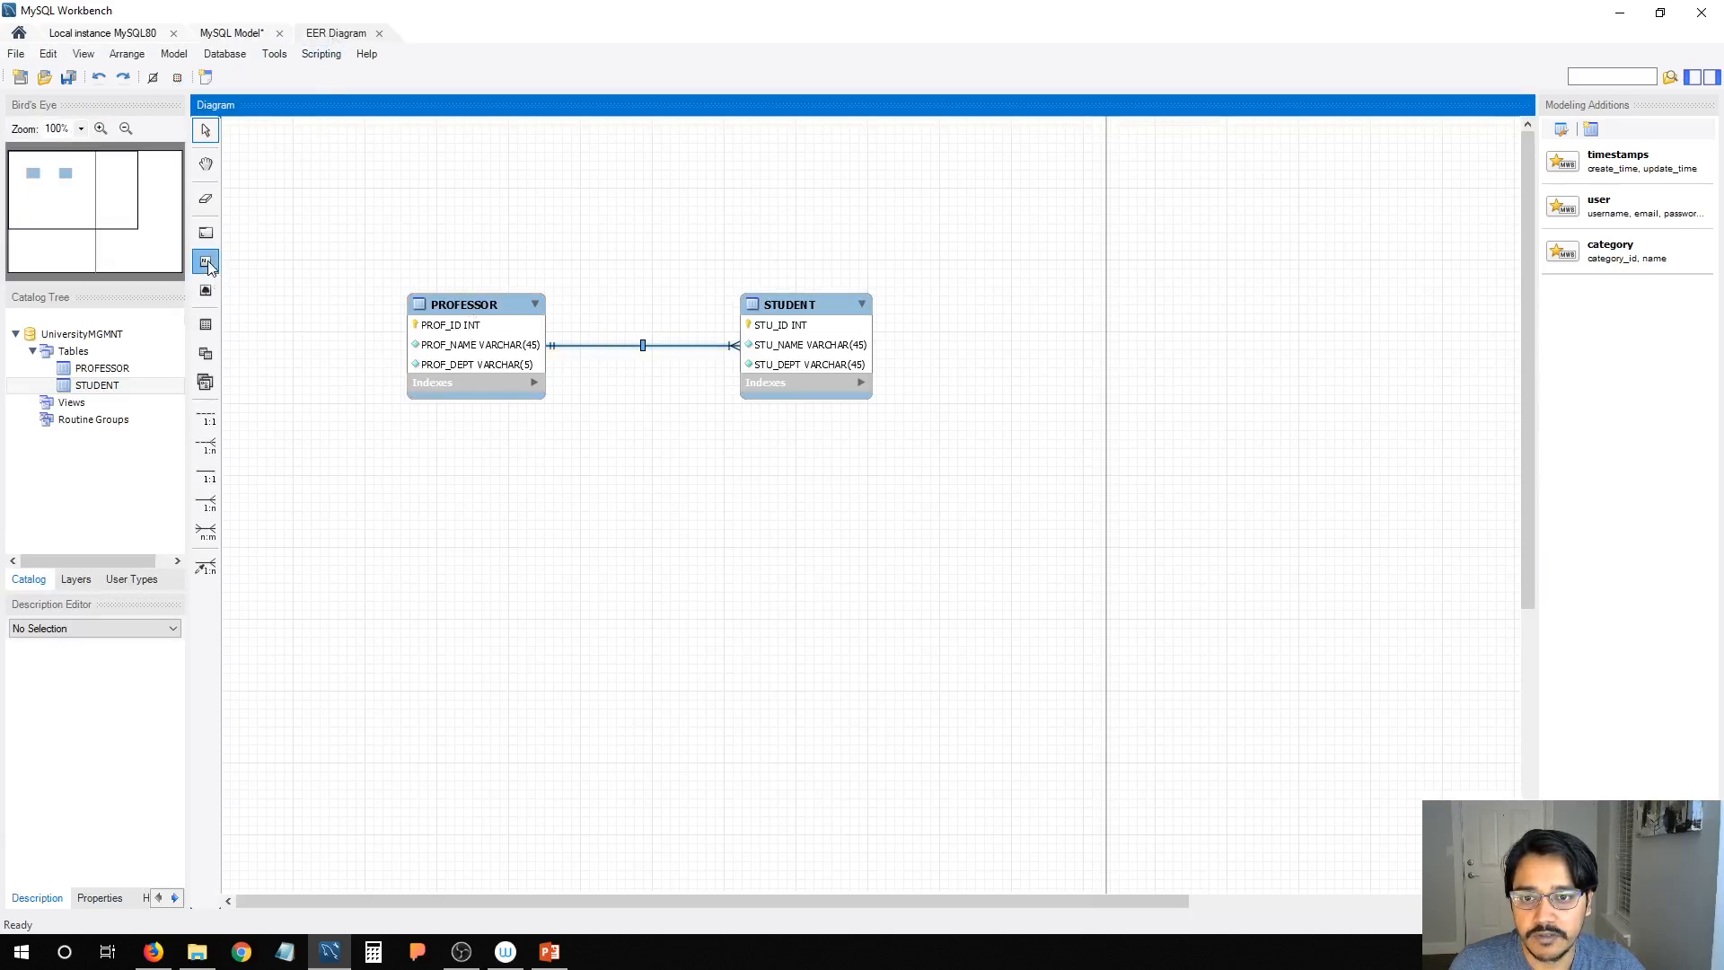
pyautogui.click(612, 314)
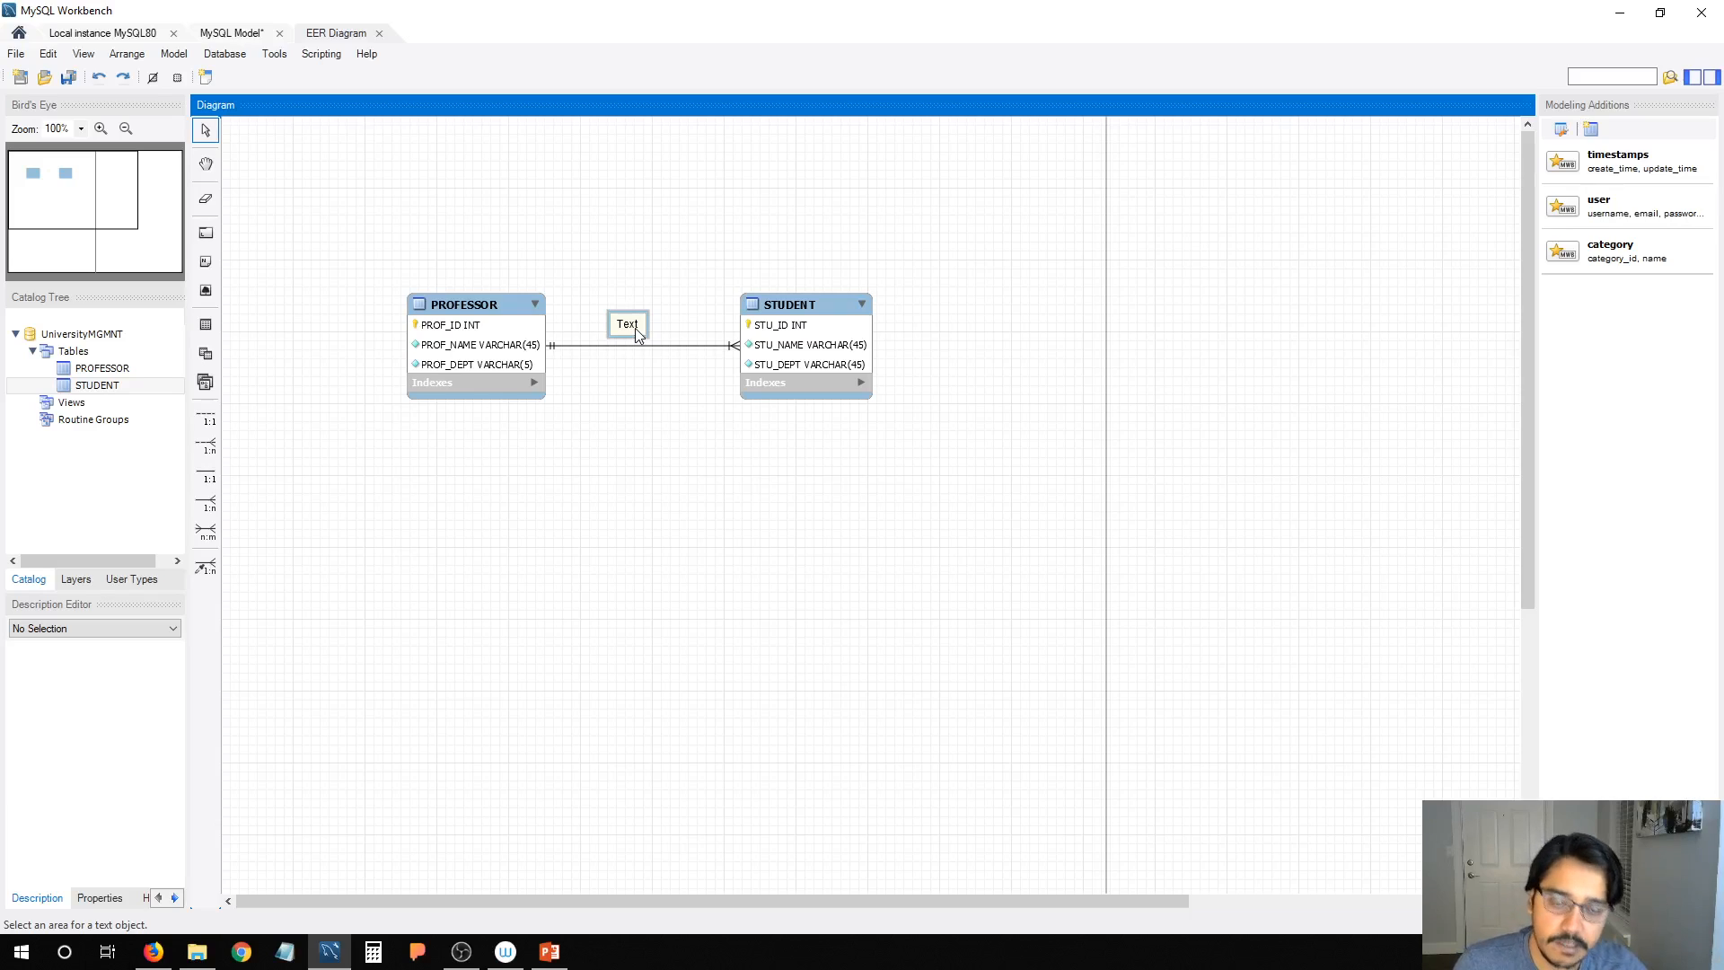
pyautogui.doubleClick(636, 334)
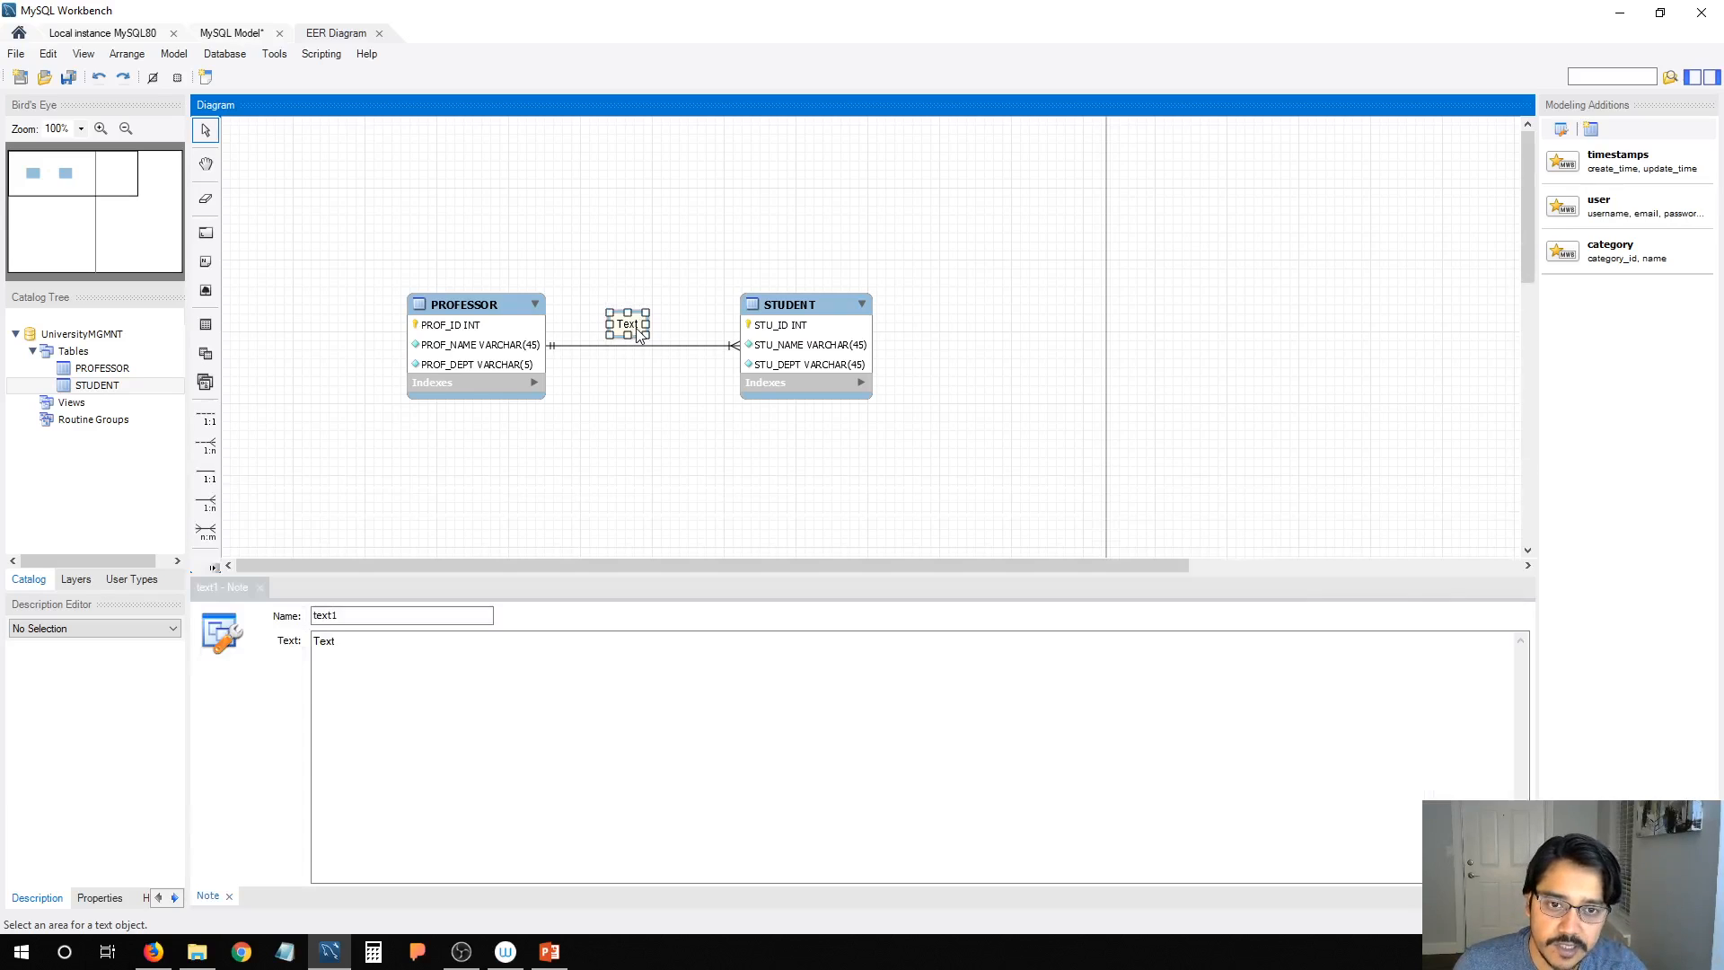
pyautogui.click(373, 662)
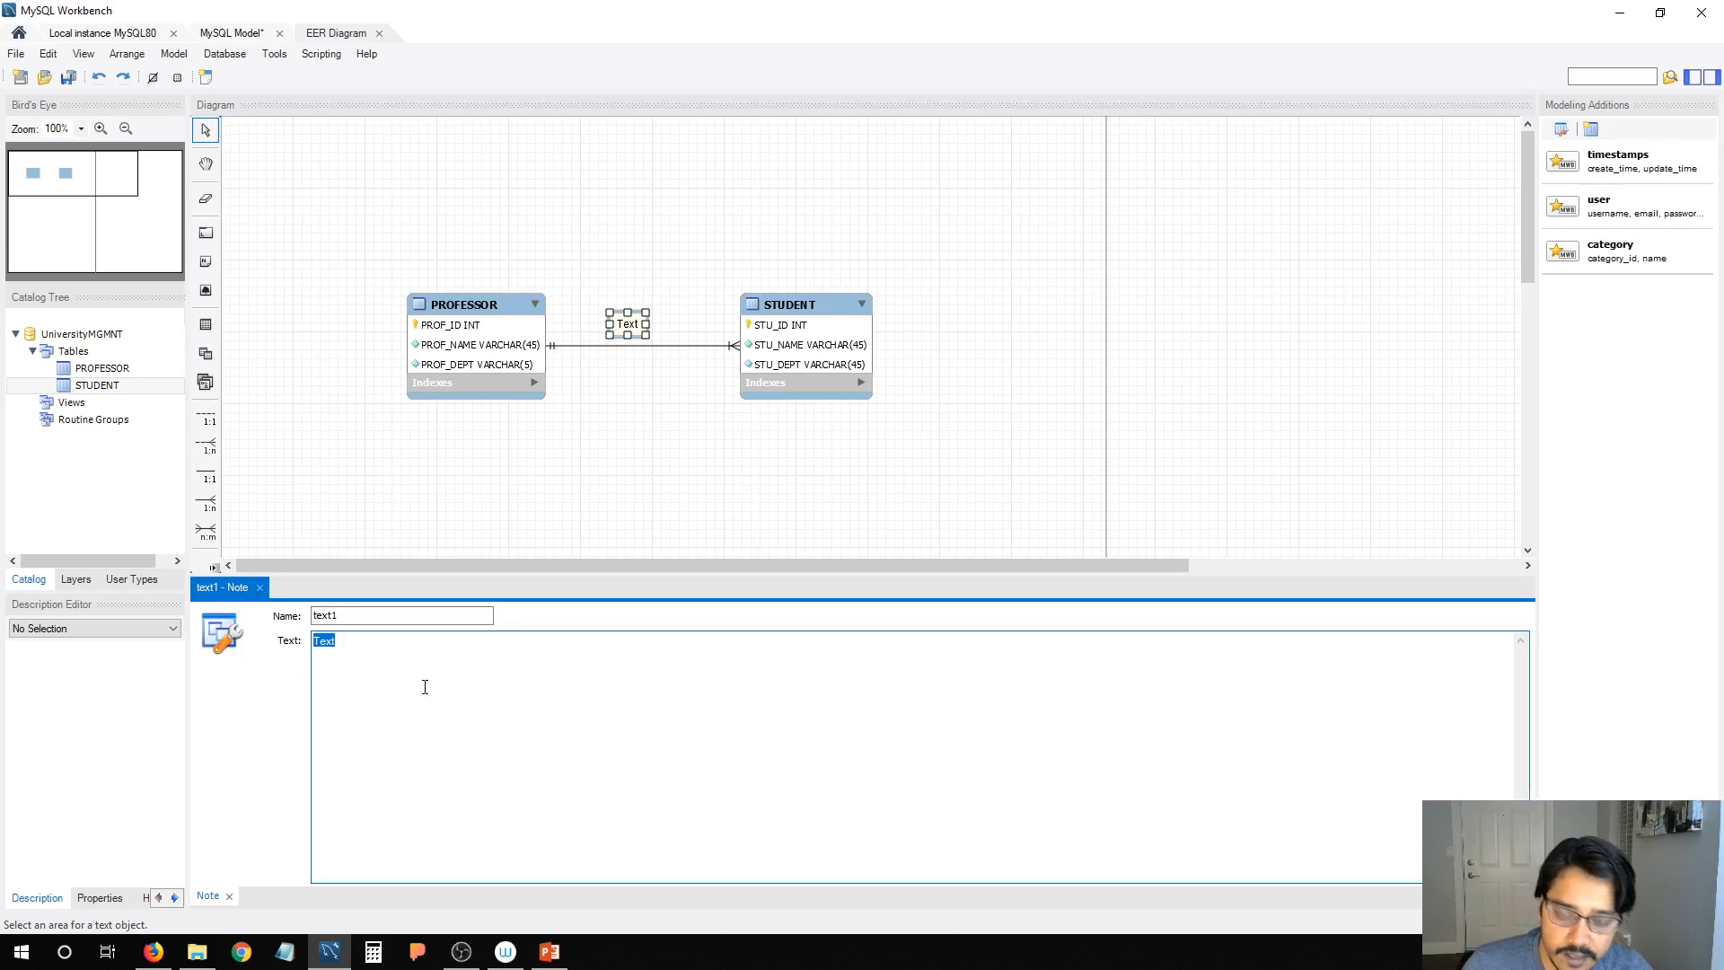
pyautogui.write('ADVISES')
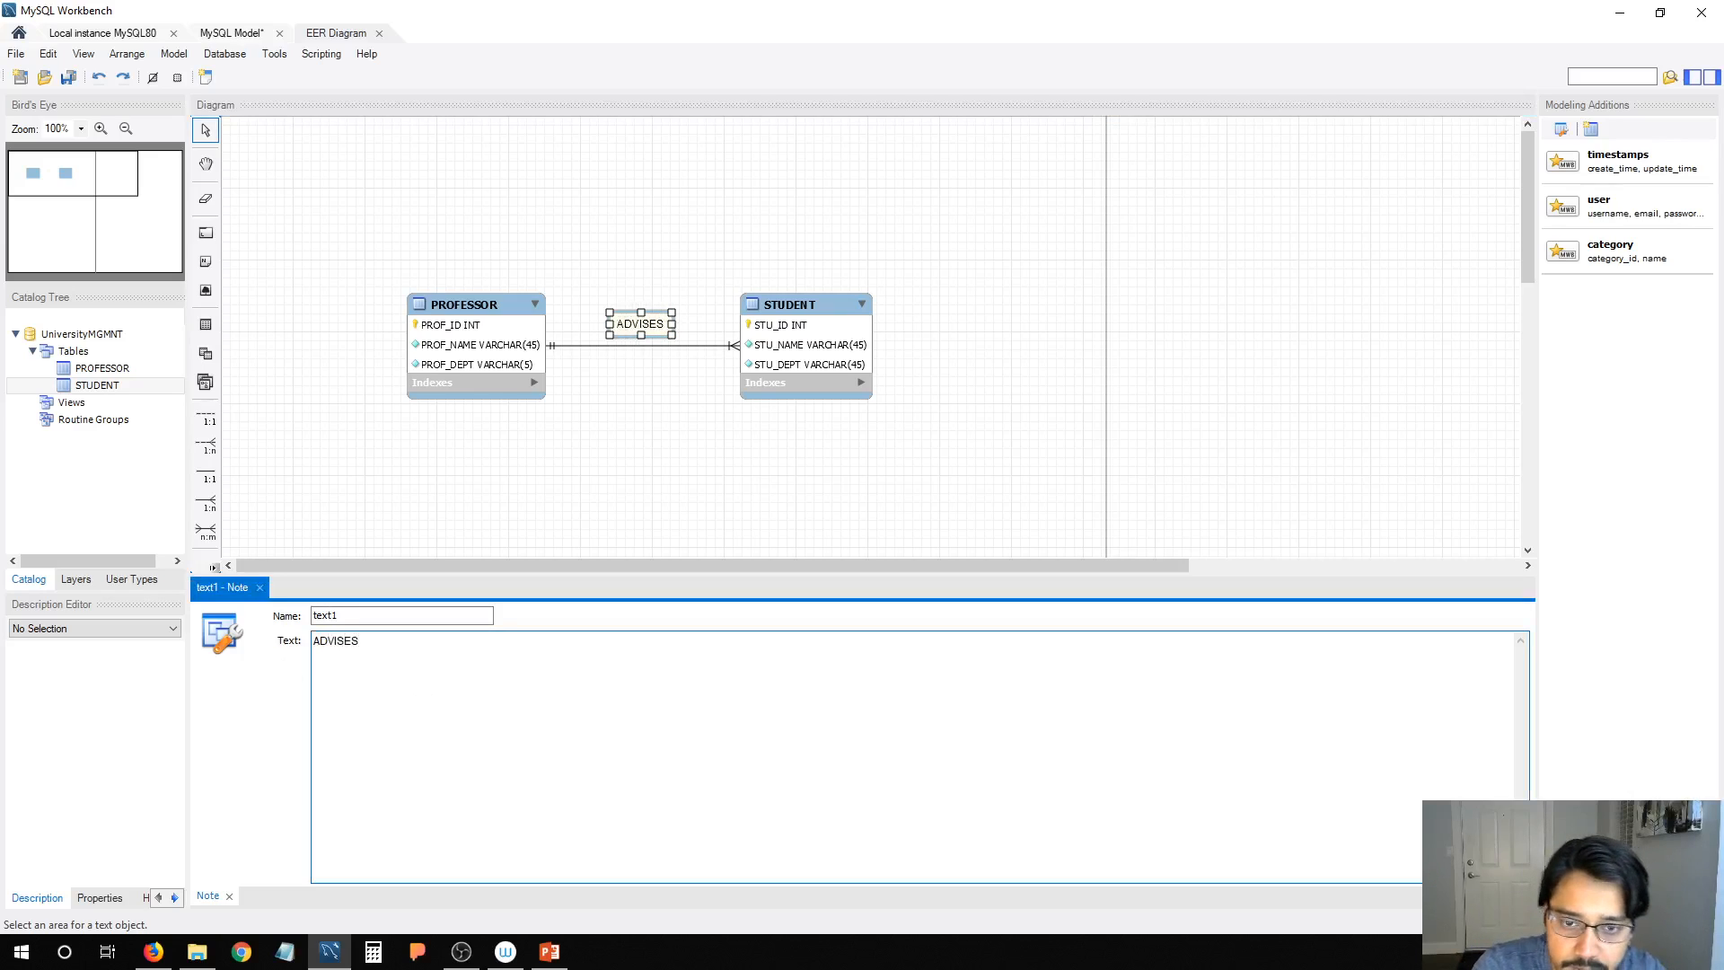
pyautogui.click(524, 502)
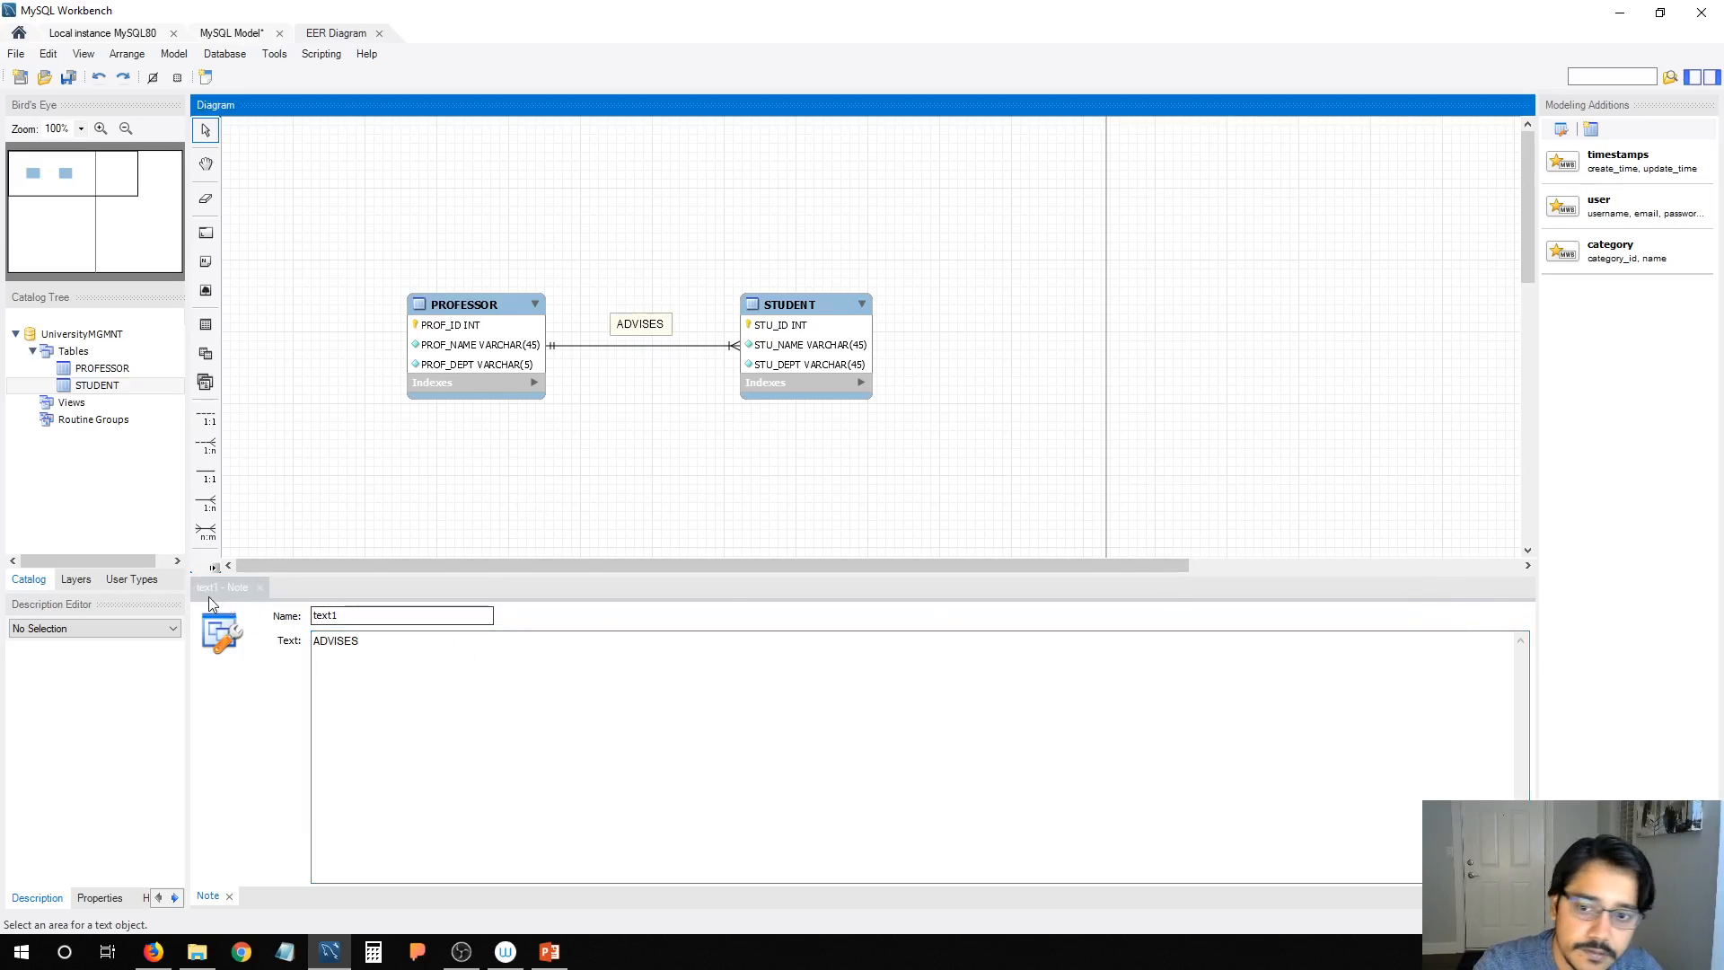
pyautogui.click(259, 587)
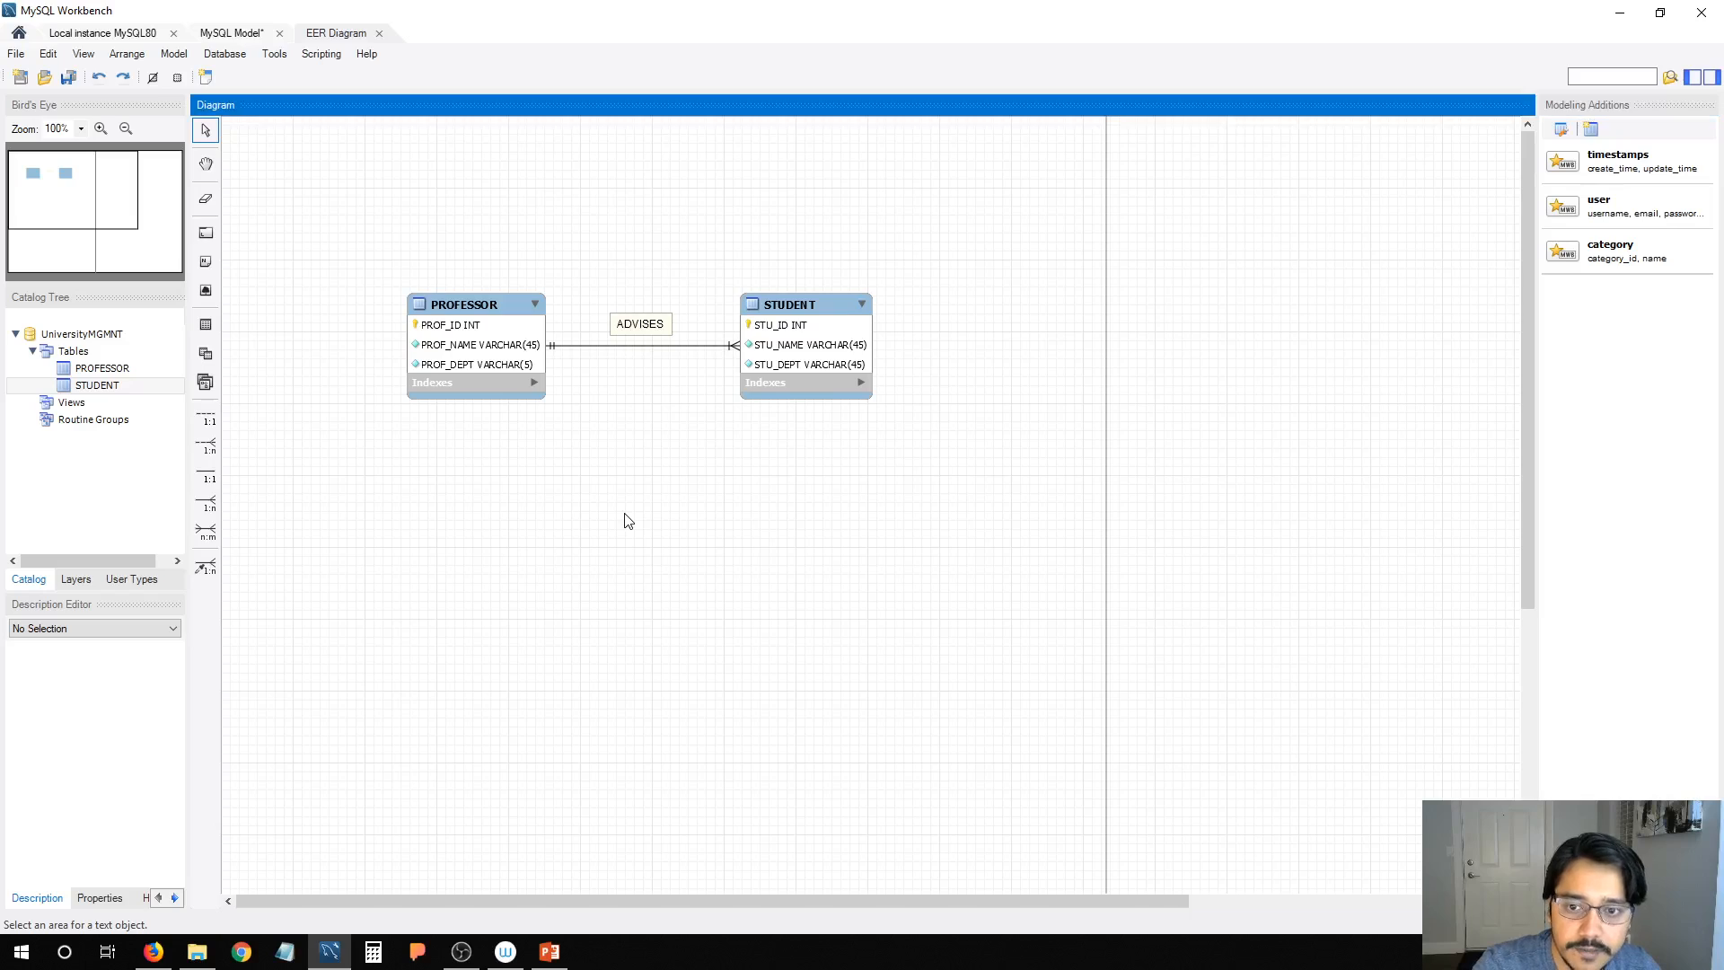
# Step: Place two new empty tables on the diagram, one below PROFESSOR and one below STUDENT
pyautogui.moveTo(315, 266); pyautogui.dragTo(1104, 528)
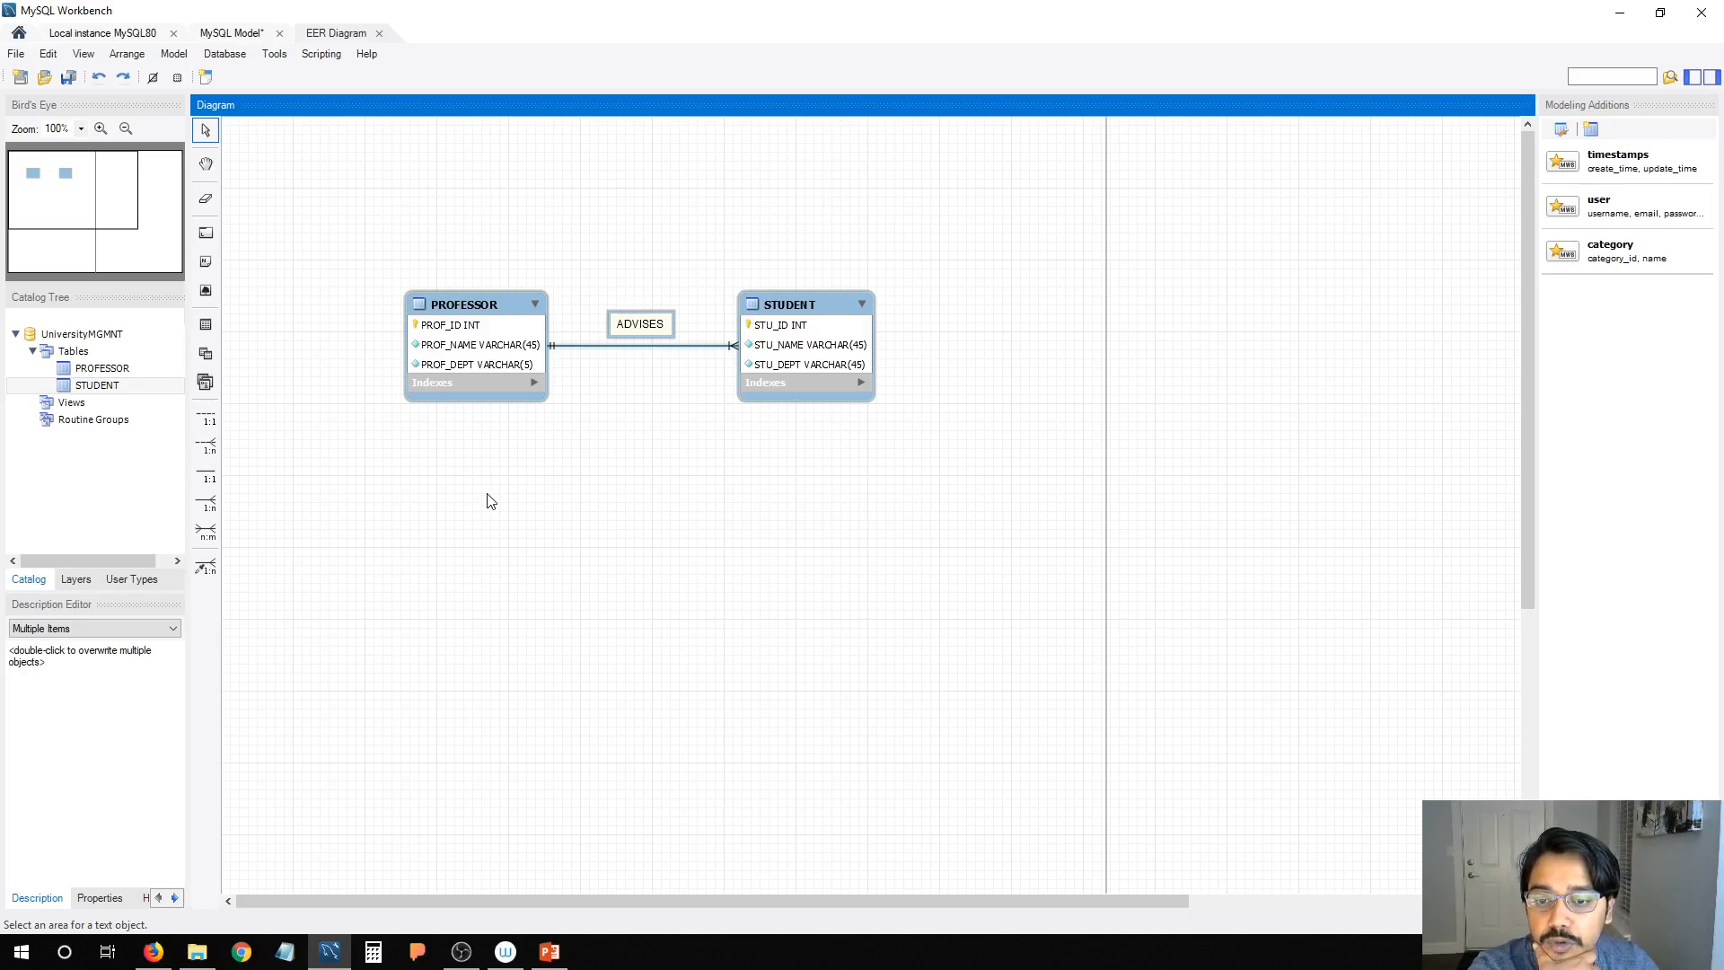
pyautogui.click(206, 324)
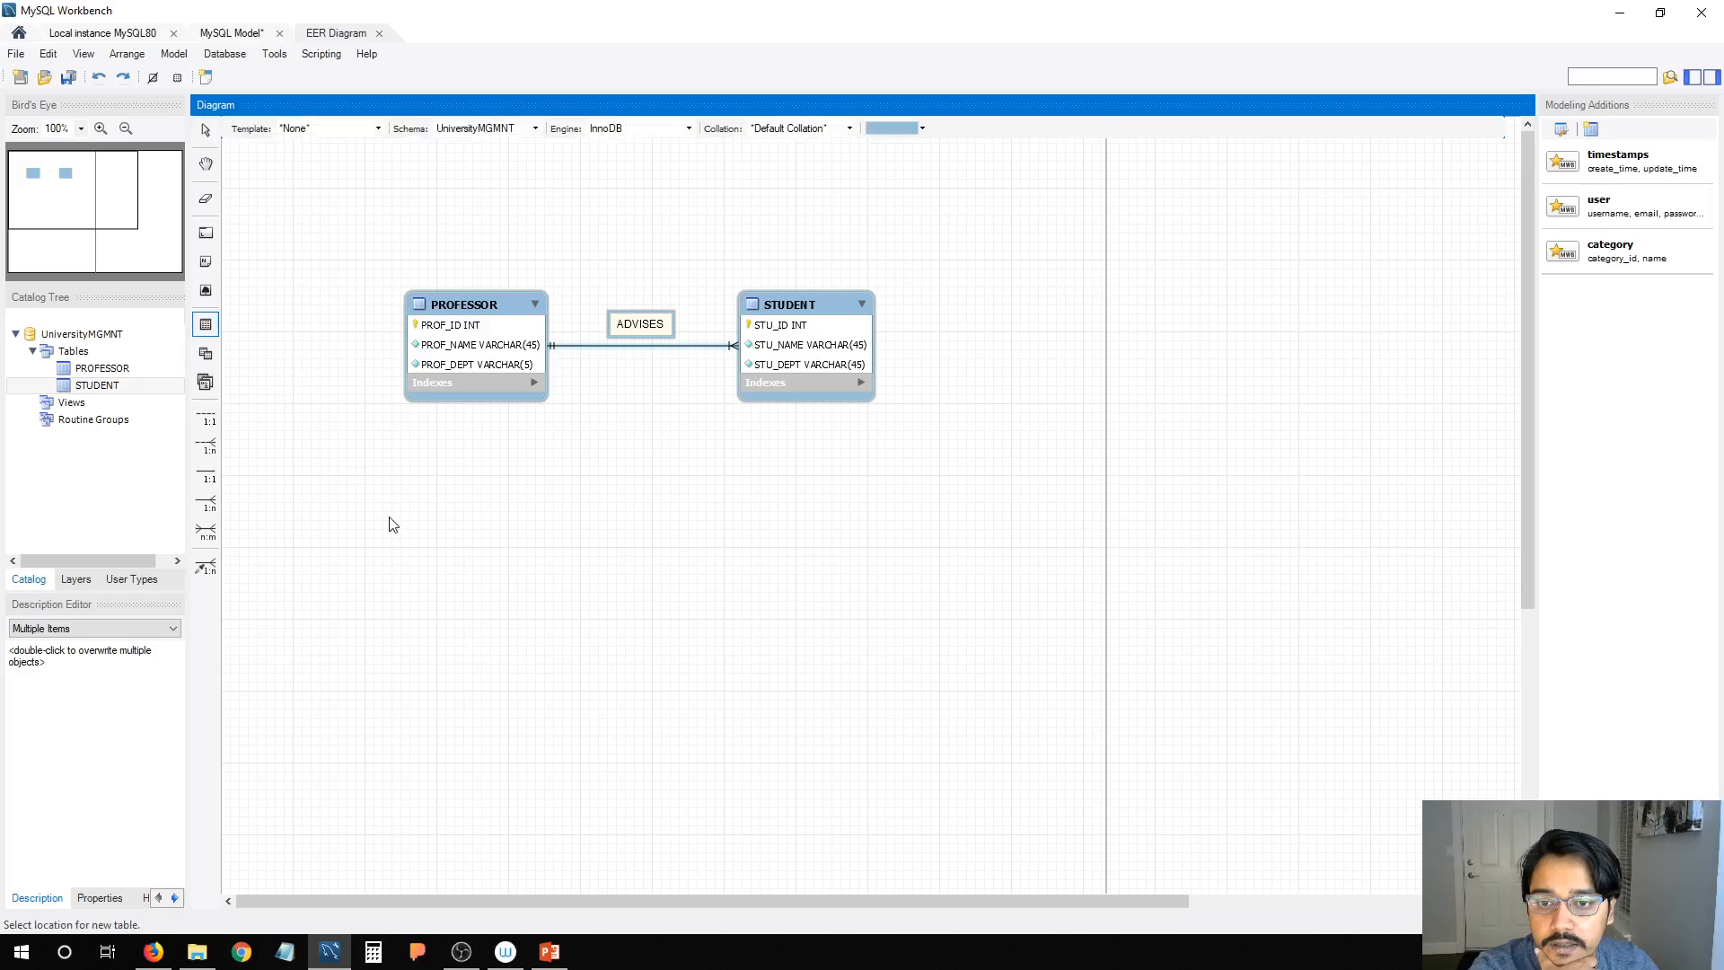
pyautogui.click(389, 519)
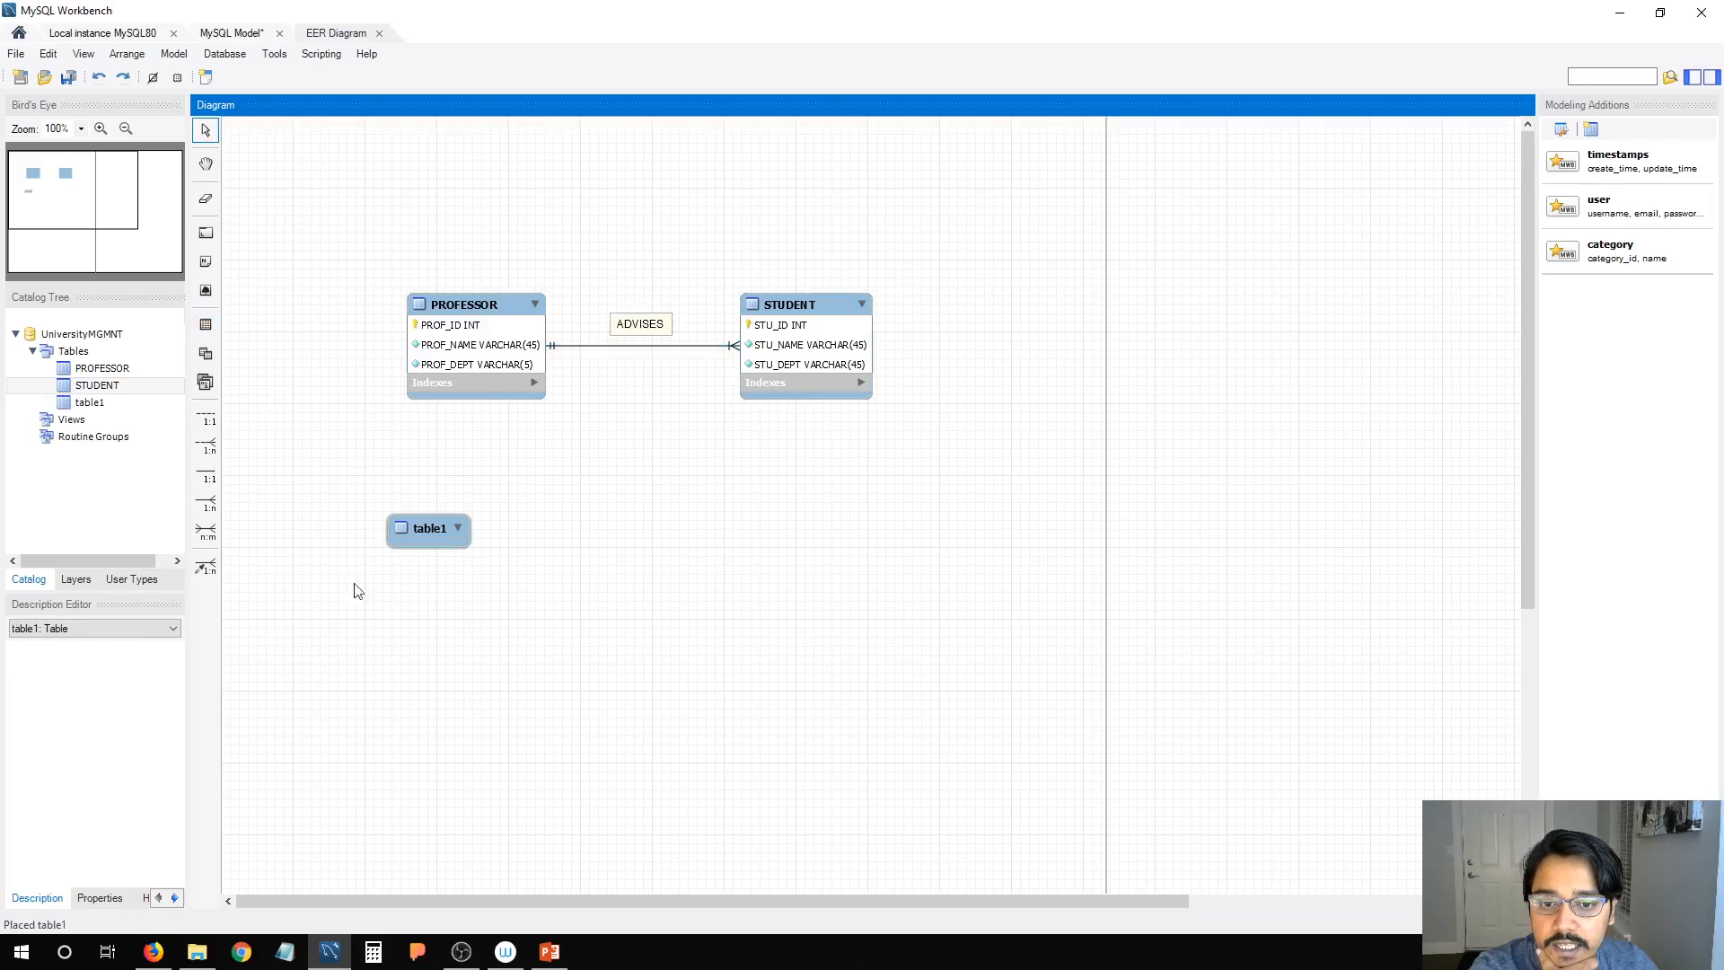
pyautogui.click(206, 324)
pyautogui.click(790, 530)
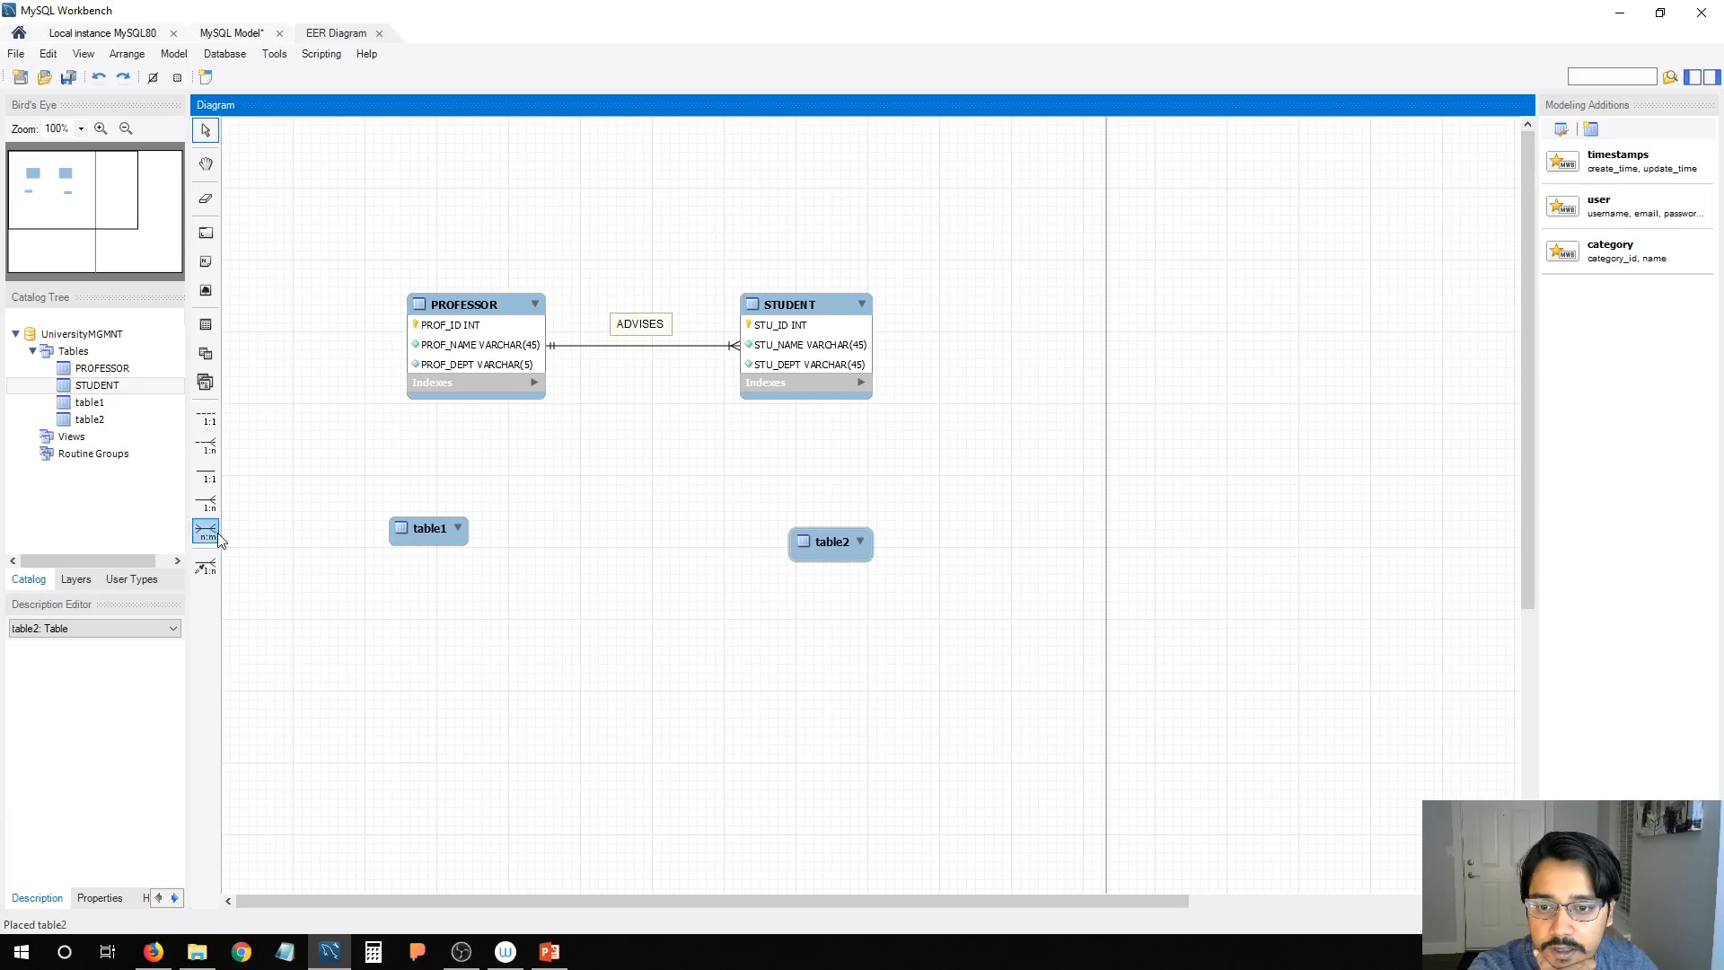
# Step: Try to connect the two new empty tables with an identifying n:m relationship
pyautogui.click(206, 531)
pyautogui.click(811, 547)
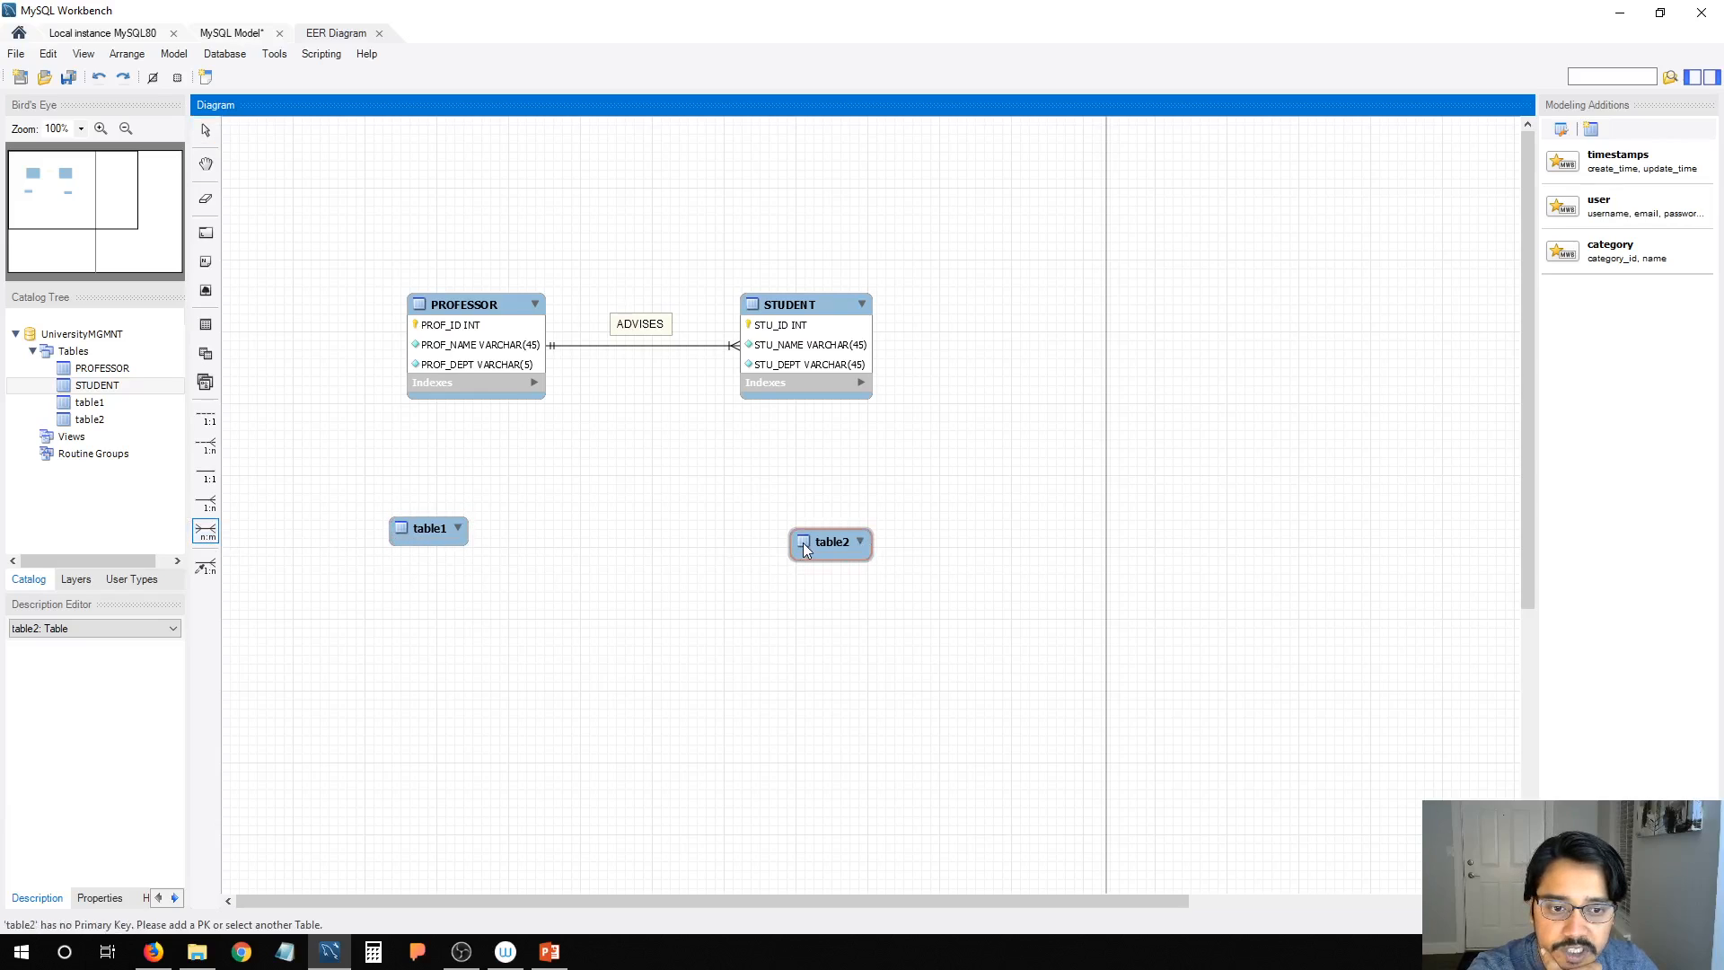
pyautogui.click(418, 534)
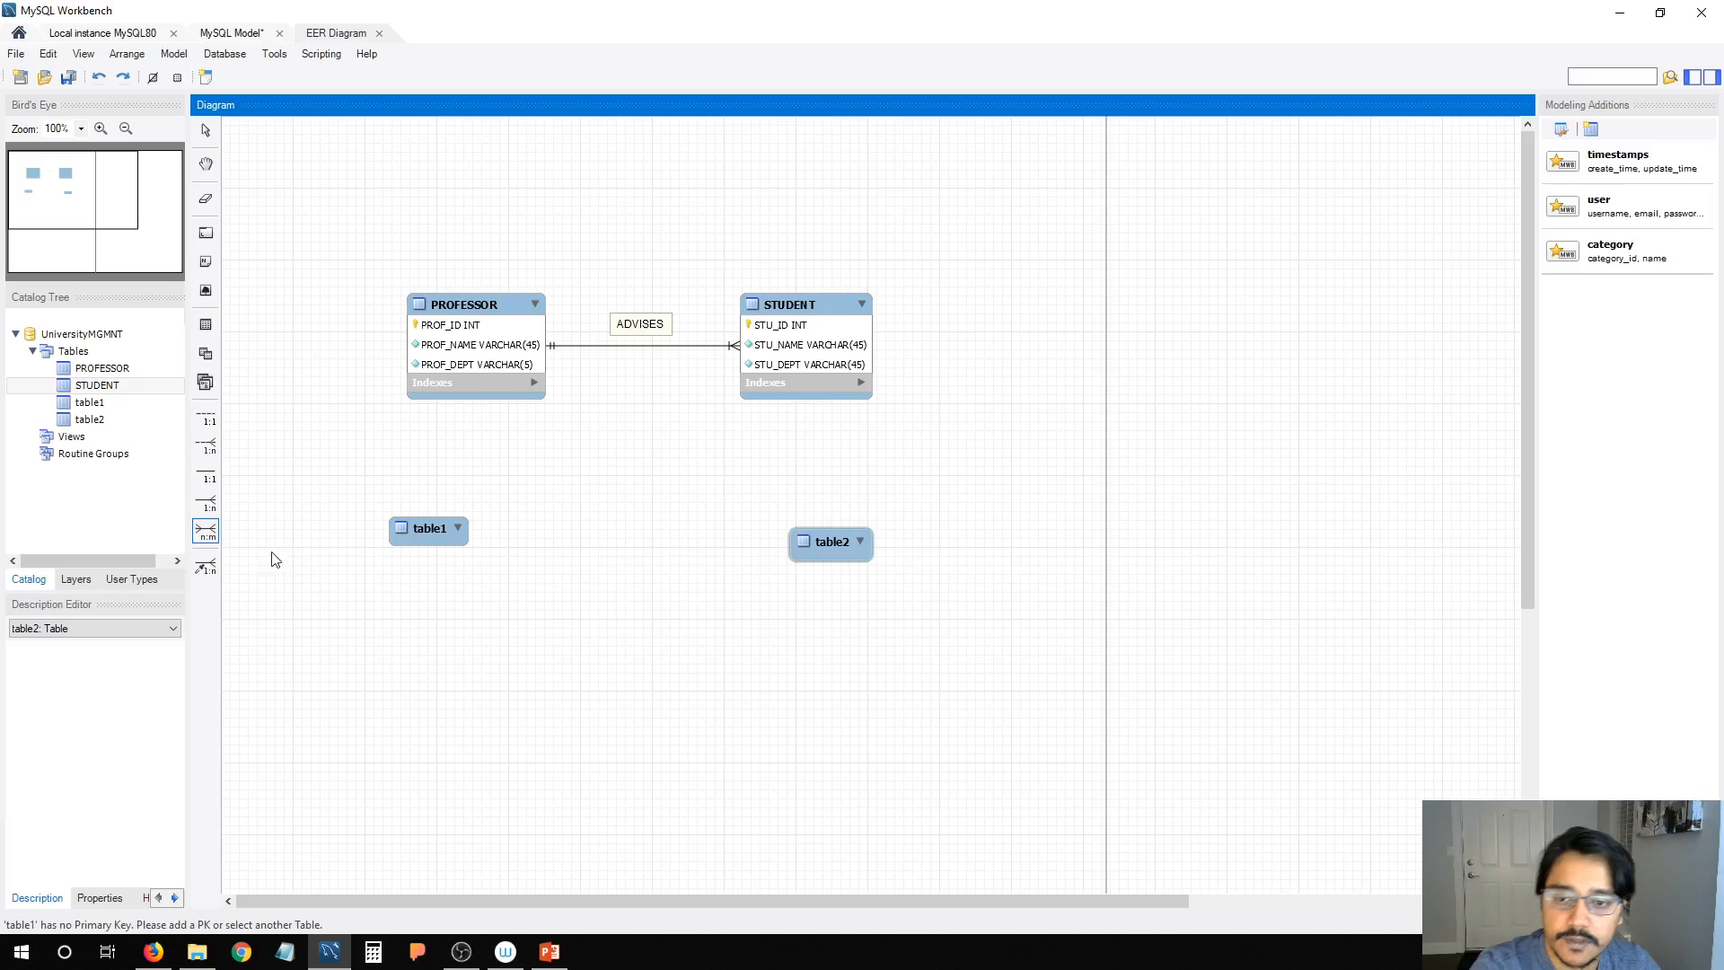
# Step: Add a default INT primary key column to each of table1 and table2, and close the table editor
pyautogui.click(826, 534)
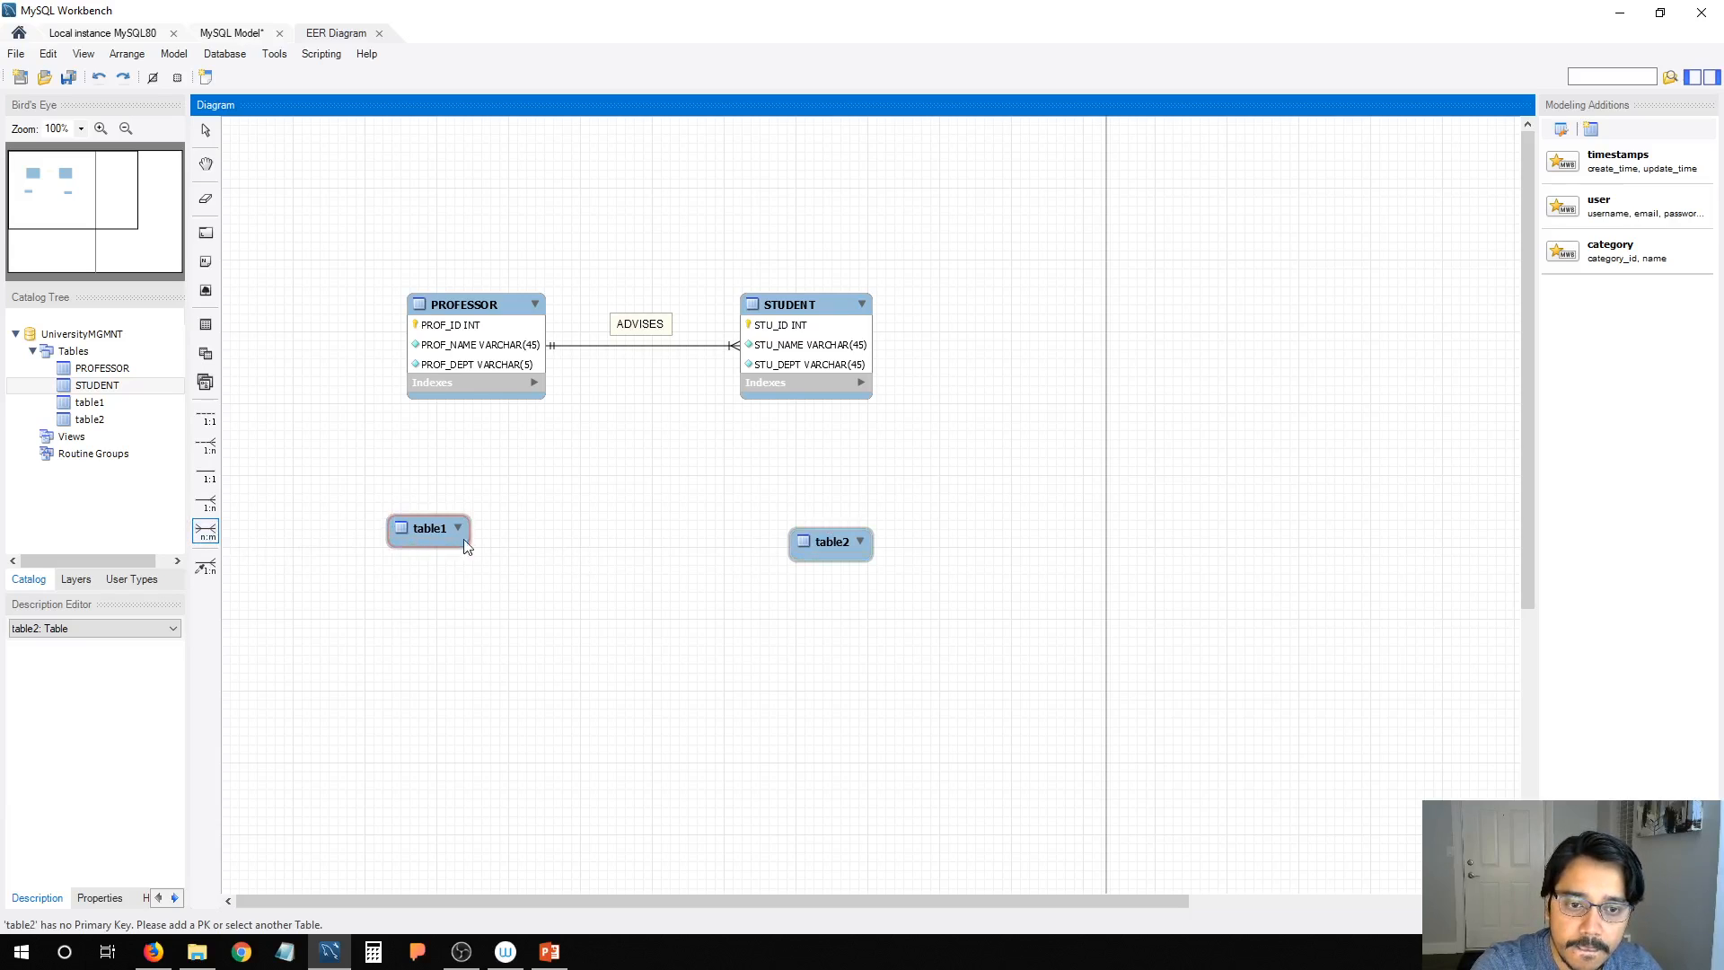
pyautogui.doubleClick(427, 530)
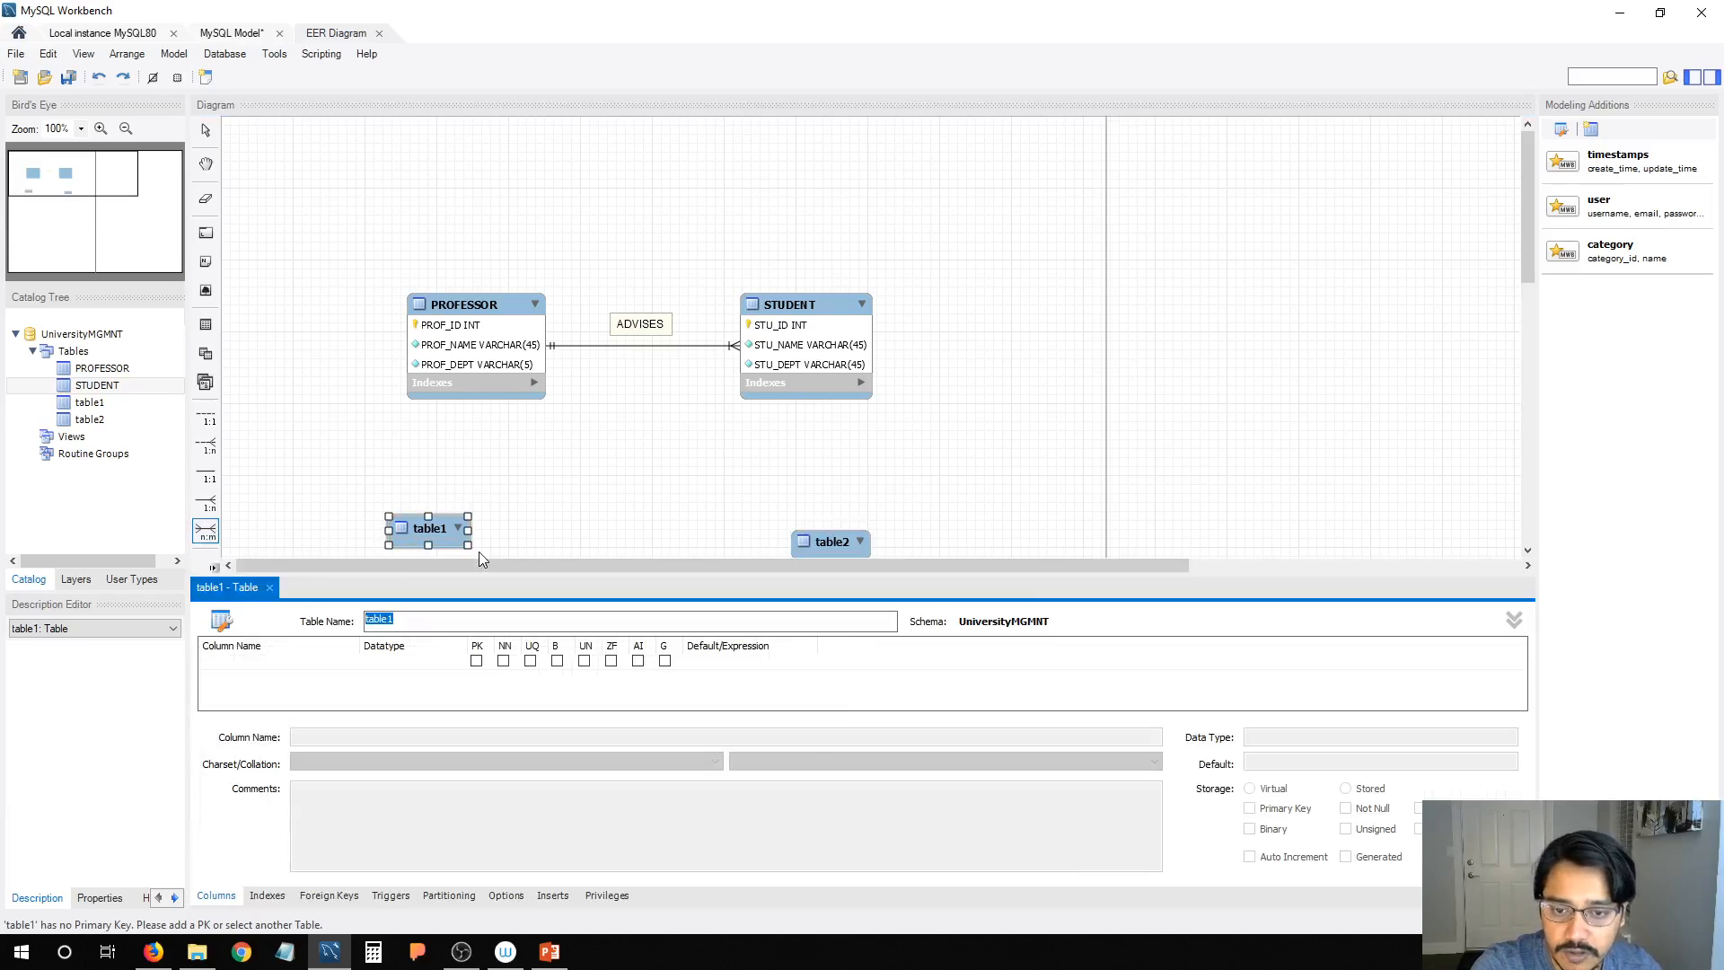
pyautogui.click(821, 533)
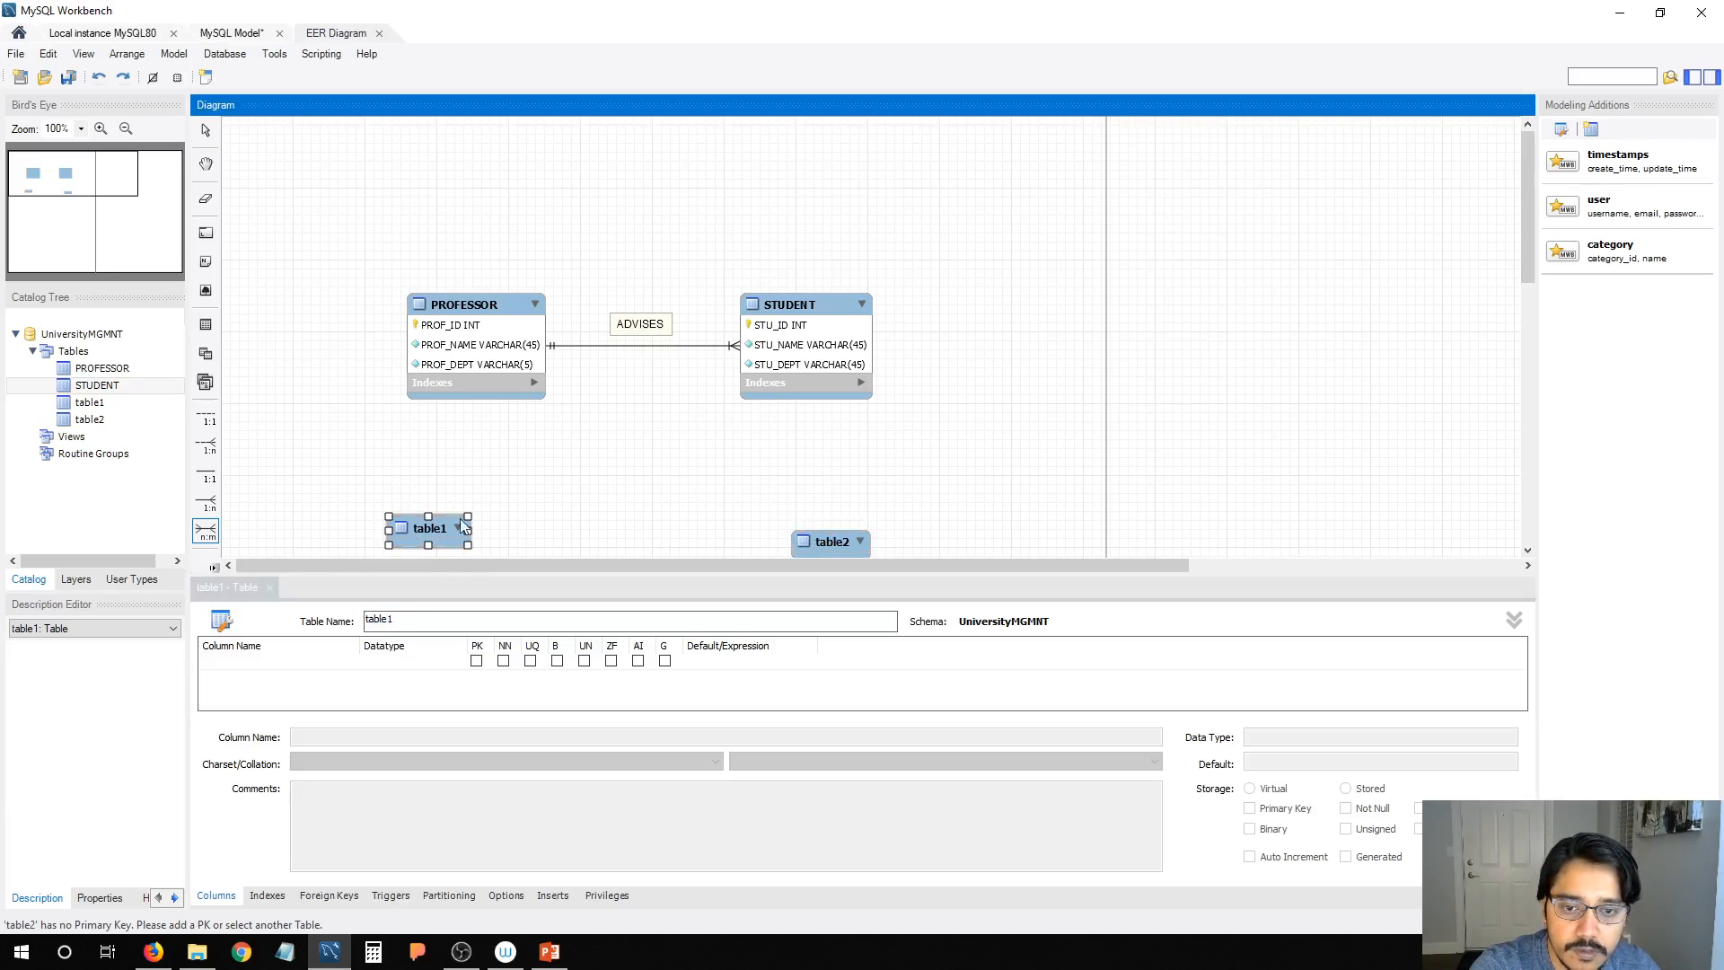
pyautogui.click(431, 526)
pyautogui.doubleClick(274, 664)
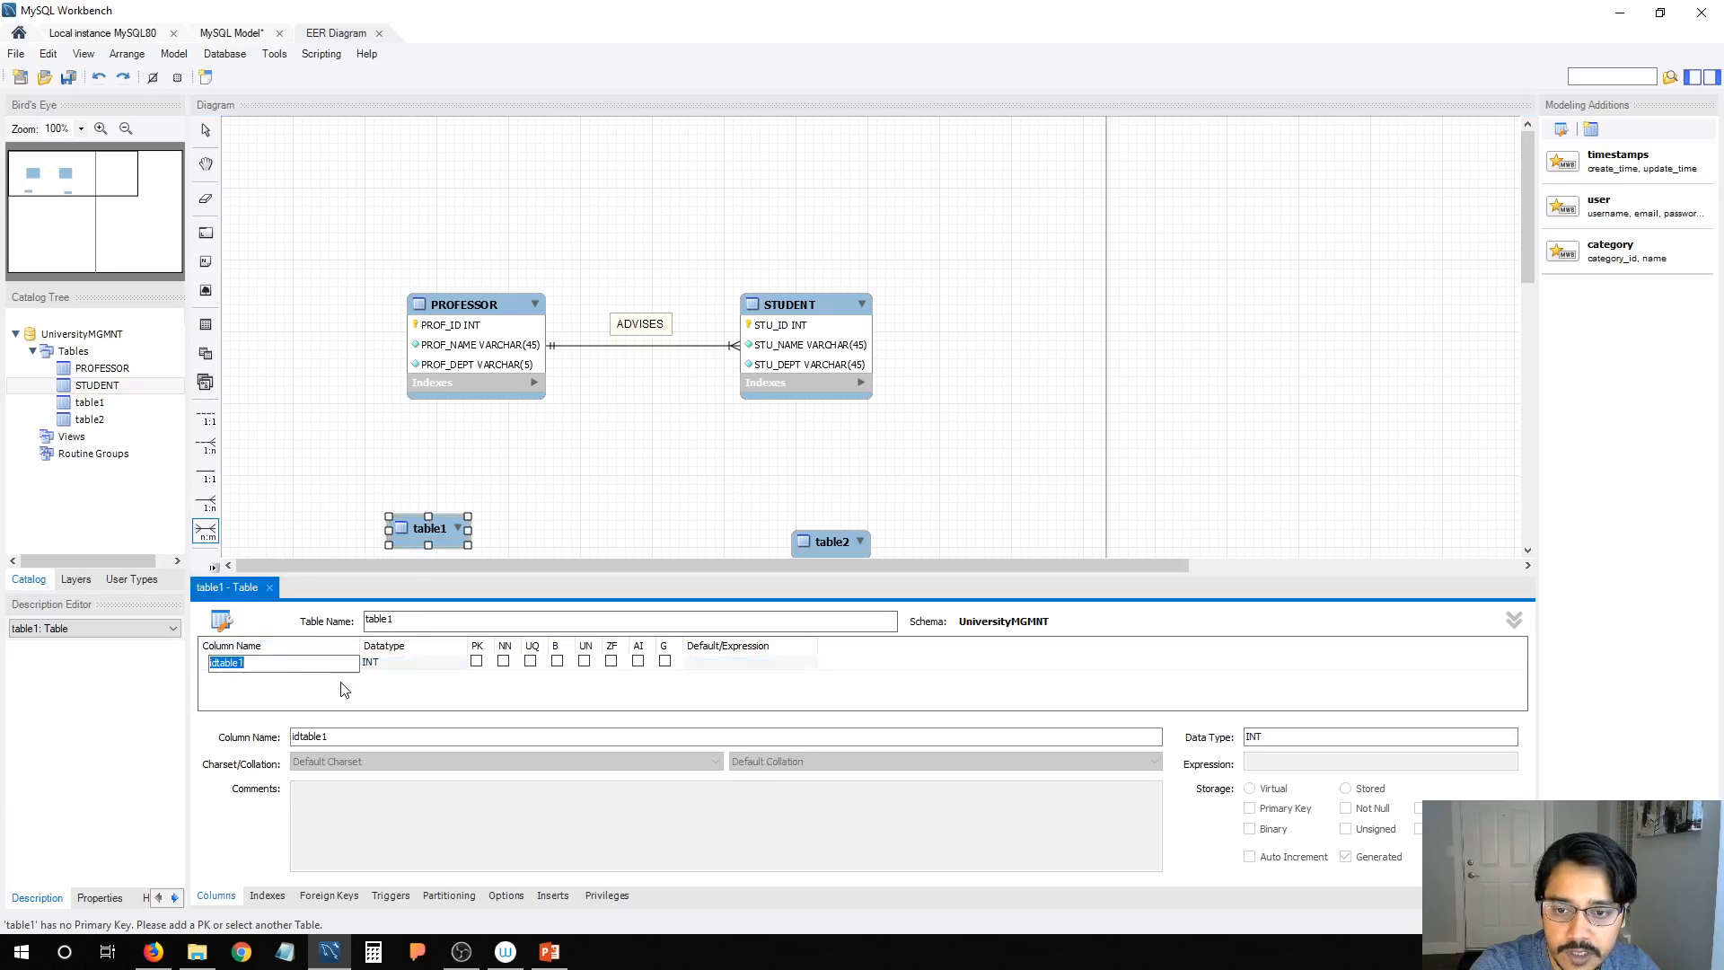
pyautogui.click(848, 541)
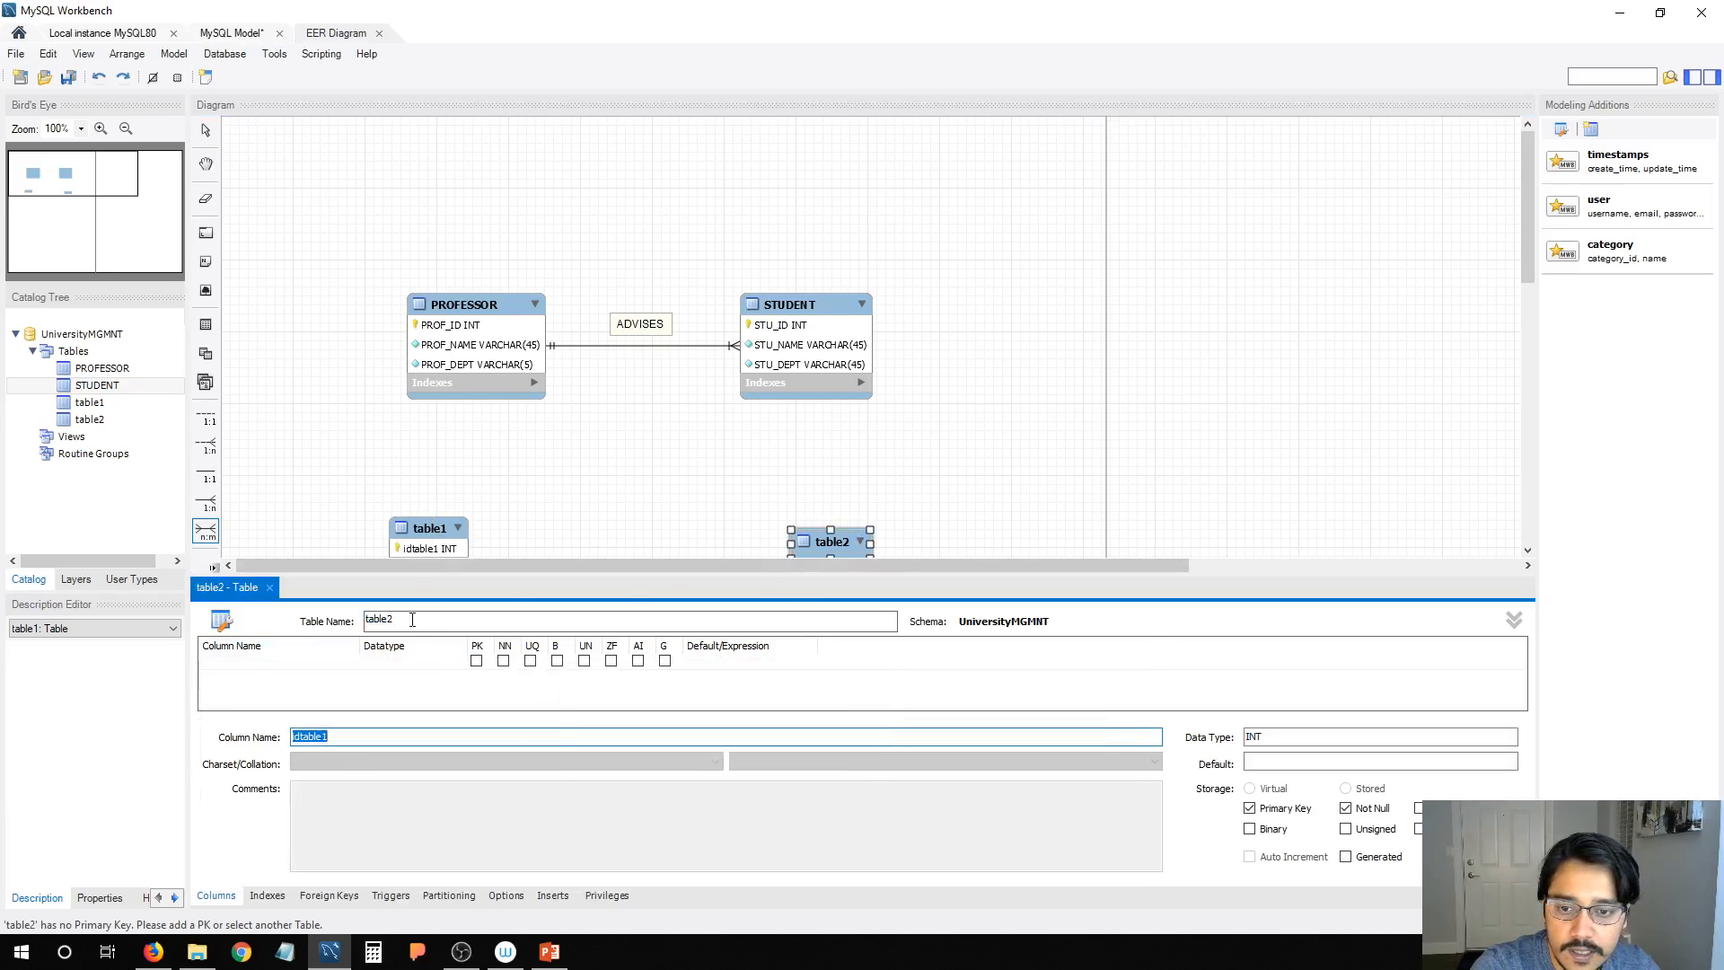
pyautogui.doubleClick(286, 666)
pyautogui.click(435, 530)
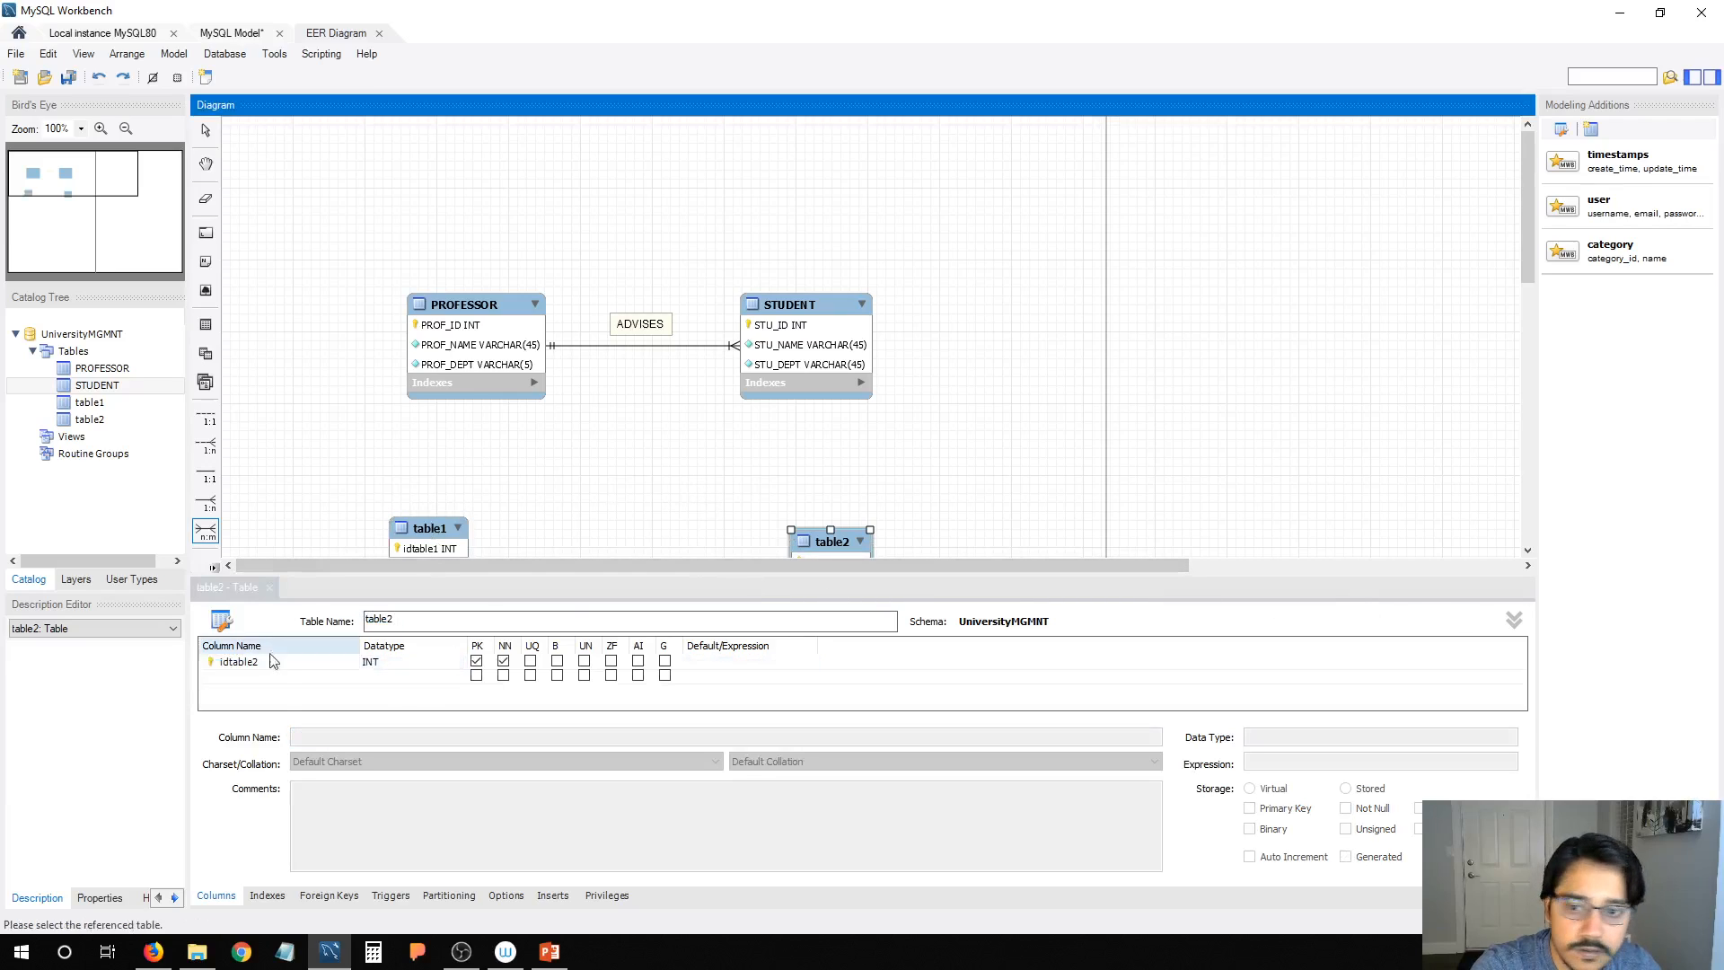
pyautogui.click(268, 587)
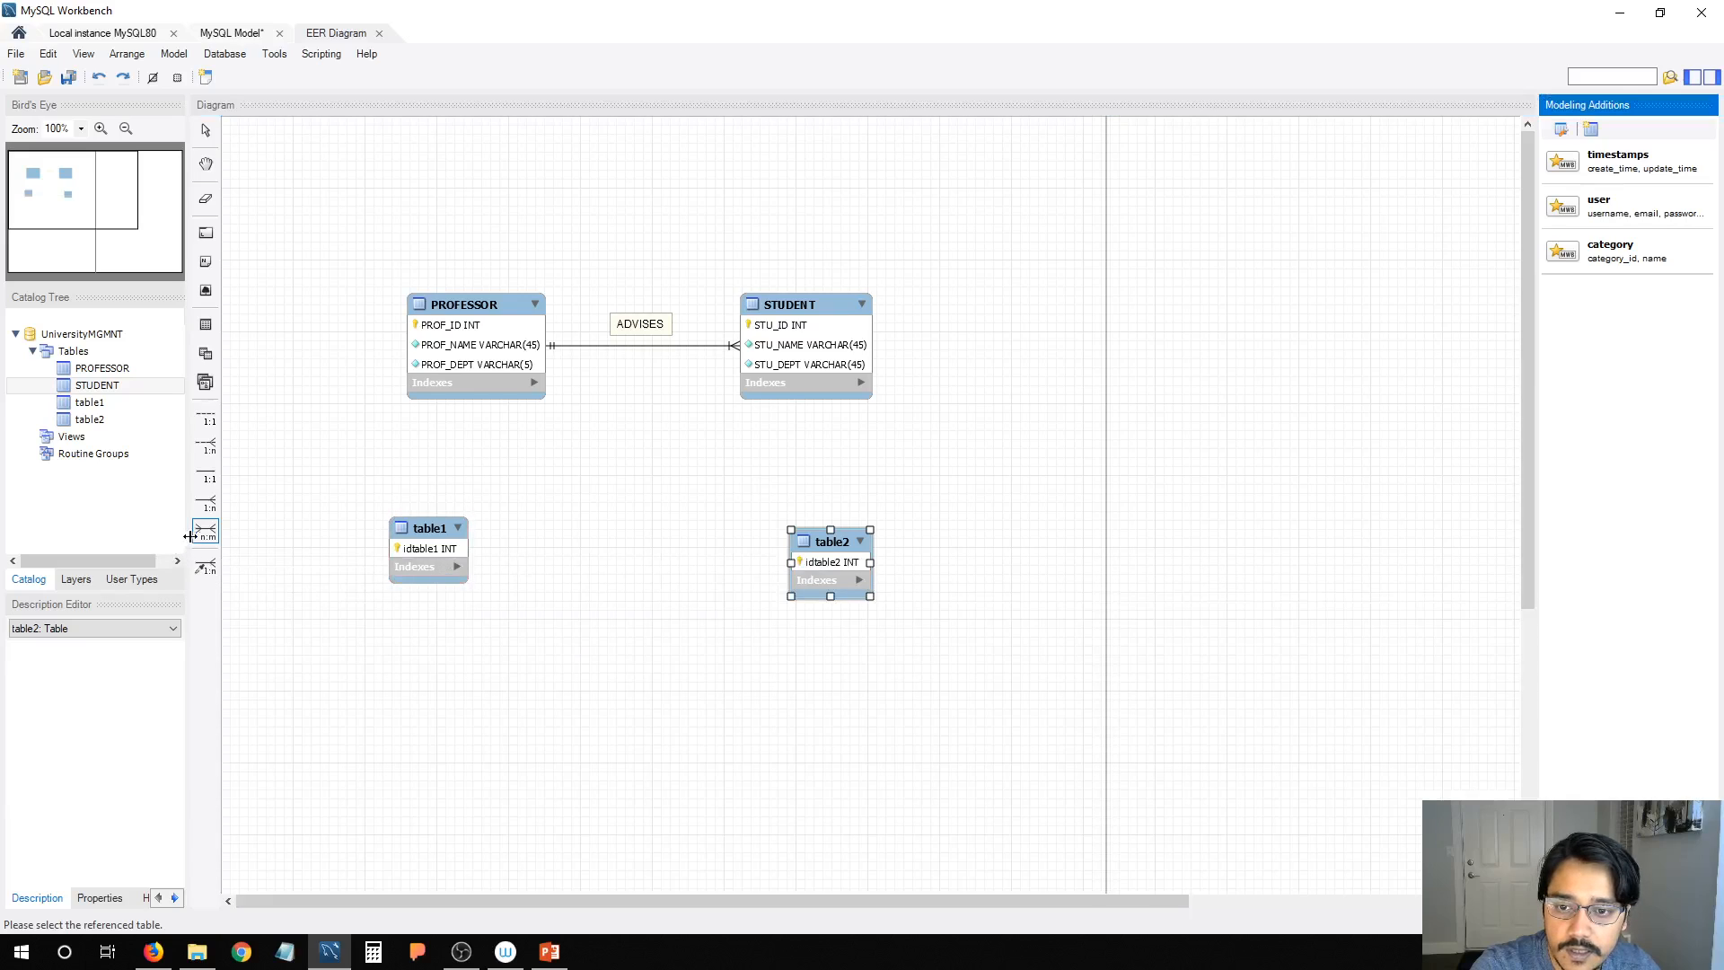
# Step: Connect table2 and table1 with an identifying n:m relationship, and move table2 up level with table1
pyautogui.click(819, 544)
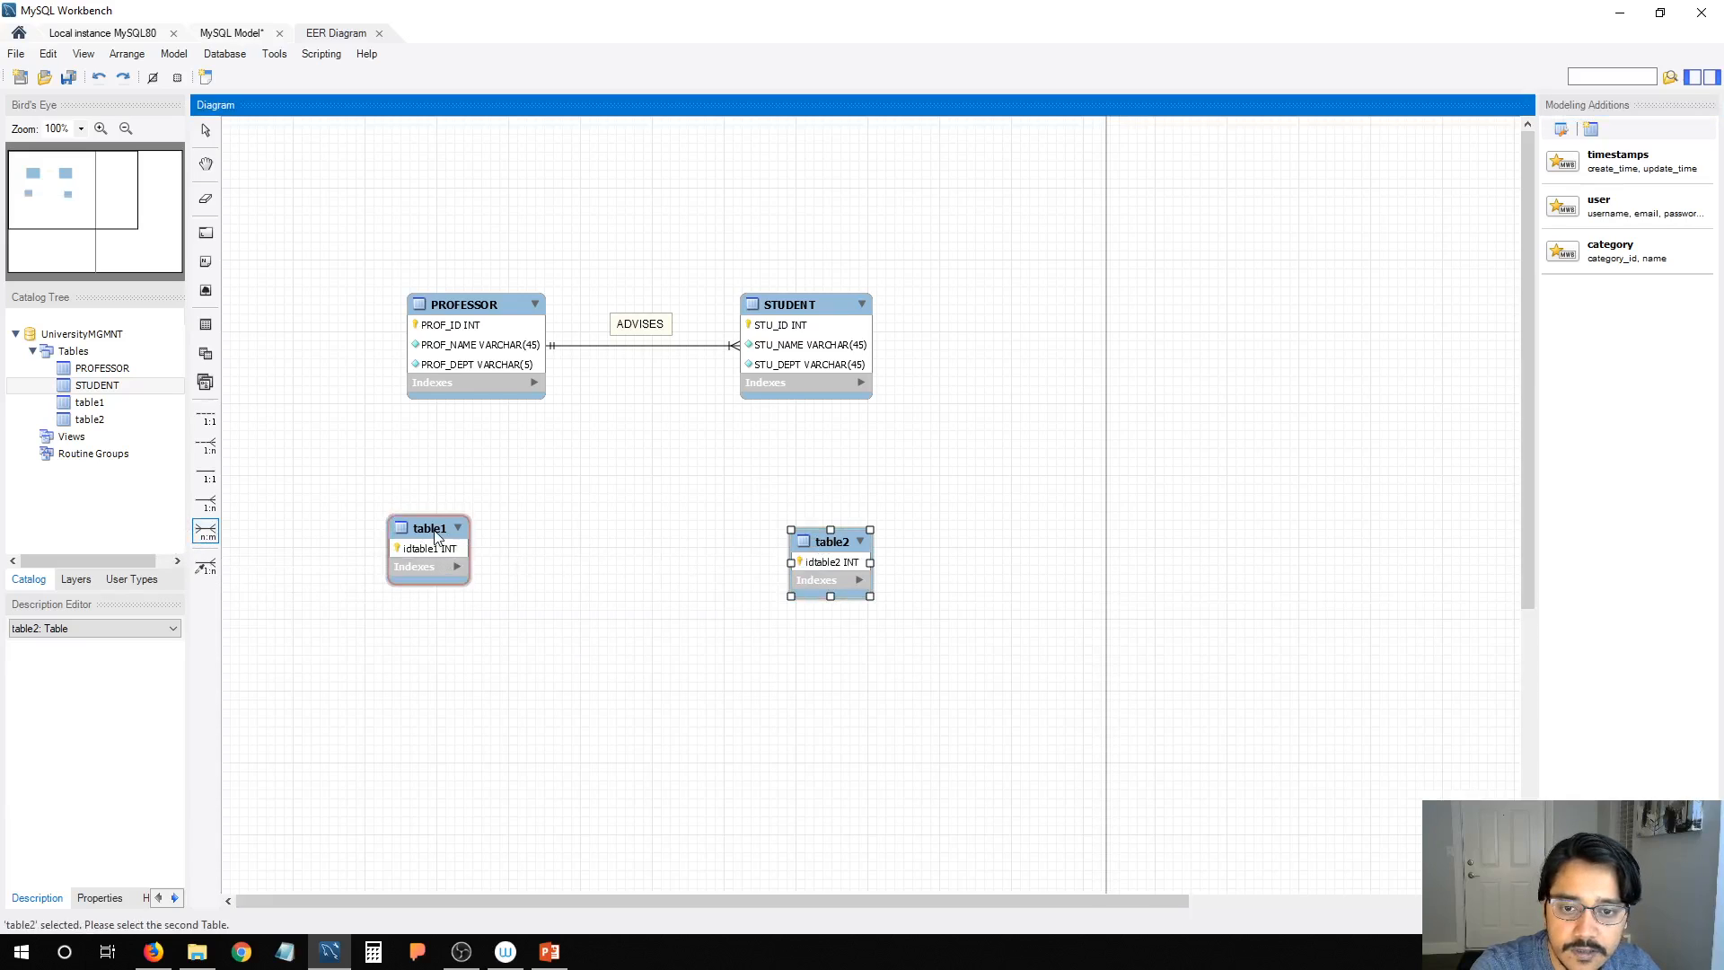
pyautogui.click(435, 539)
pyautogui.moveTo(655, 536); pyautogui.dragTo(614, 681)
pyautogui.click(669, 633)
pyautogui.click(817, 550)
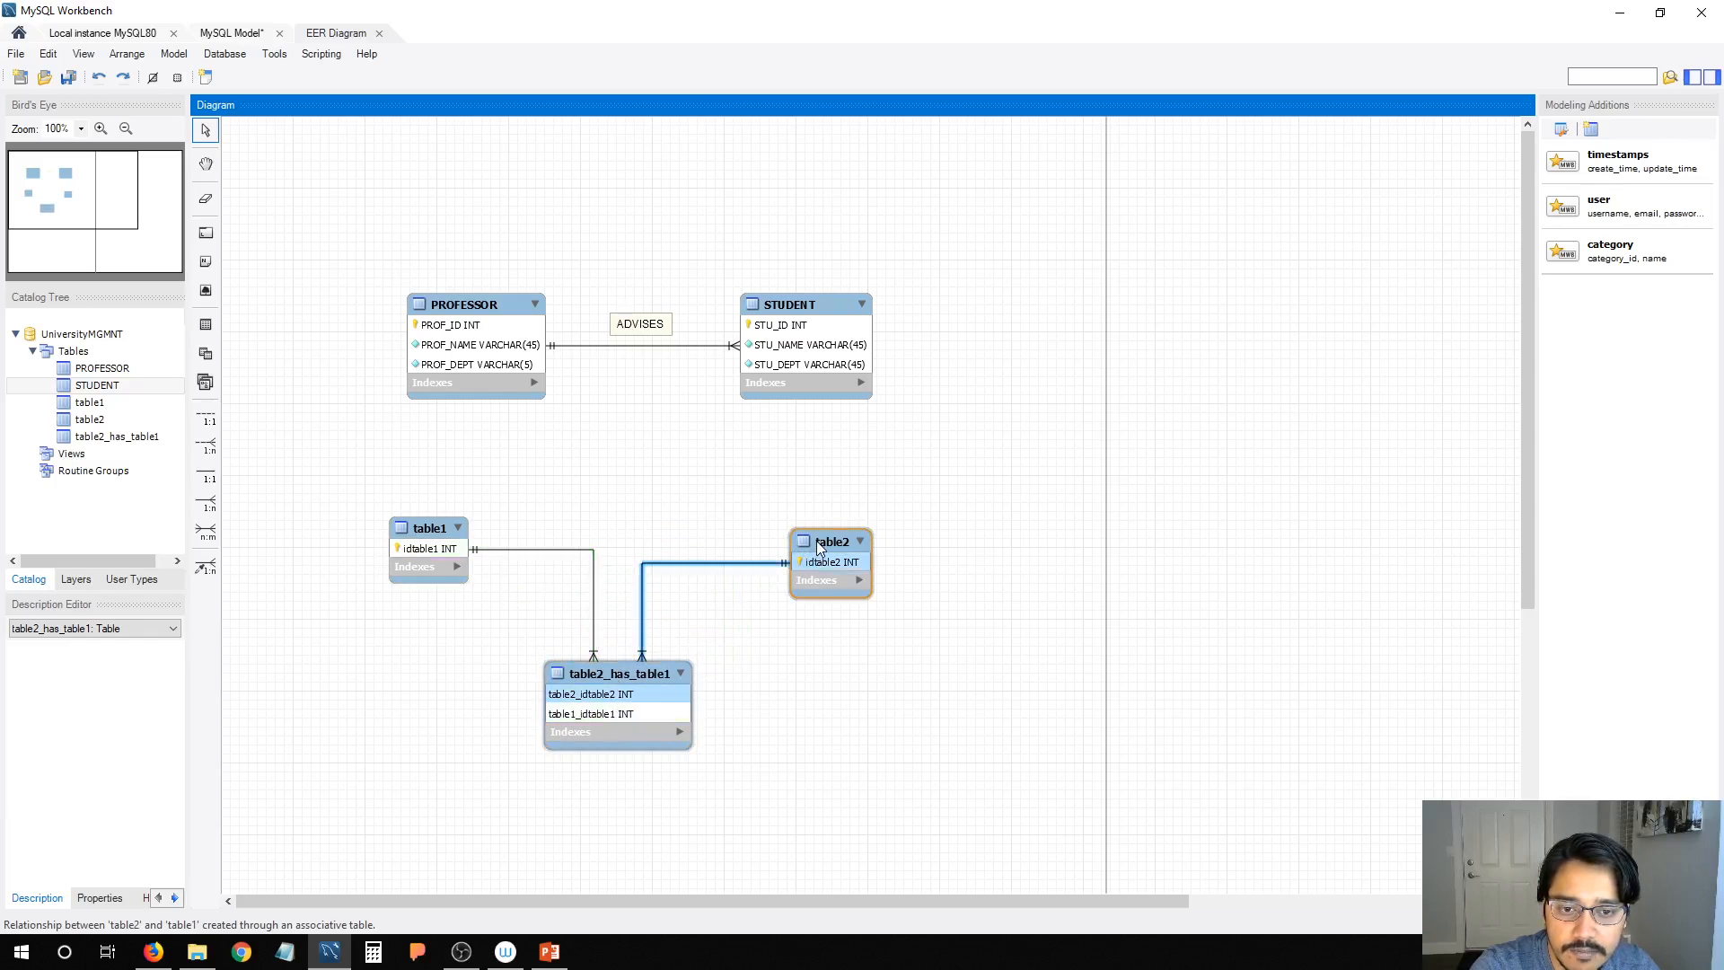
pyautogui.moveTo(817, 549); pyautogui.dragTo(816, 527)
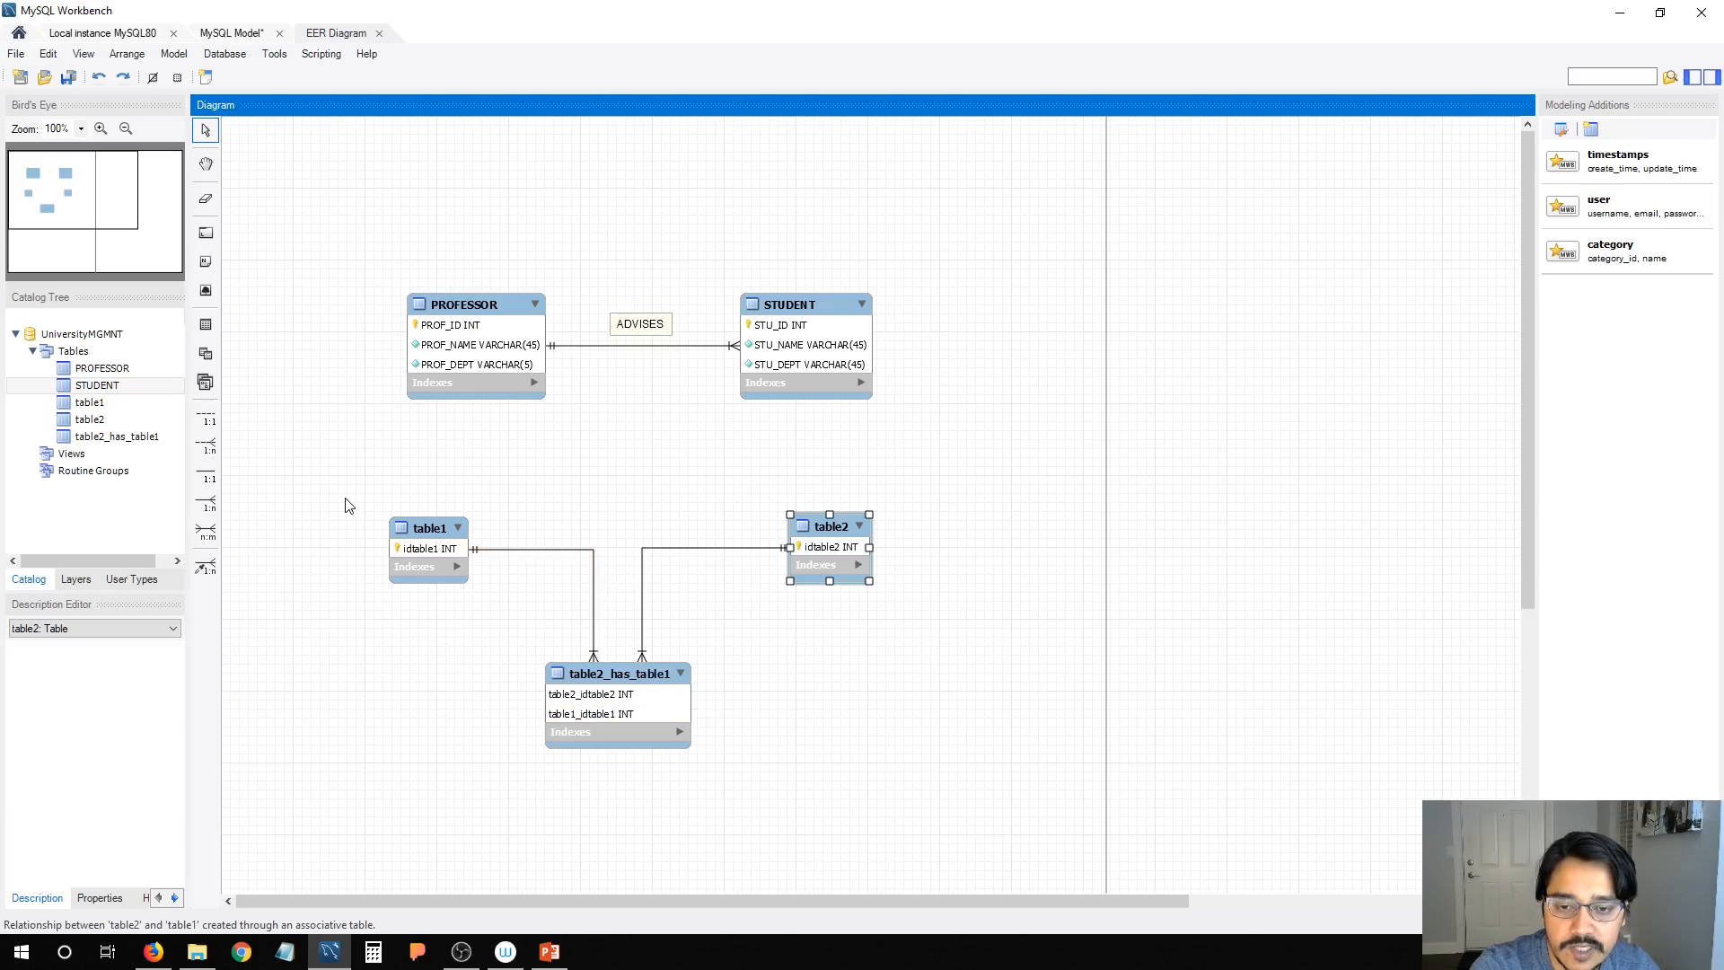
# Step: Examine the associative table between table1 and table2 and its columns in the table editor, and close the editor
pyautogui.moveTo(348, 505); pyautogui.dragTo(1001, 776)
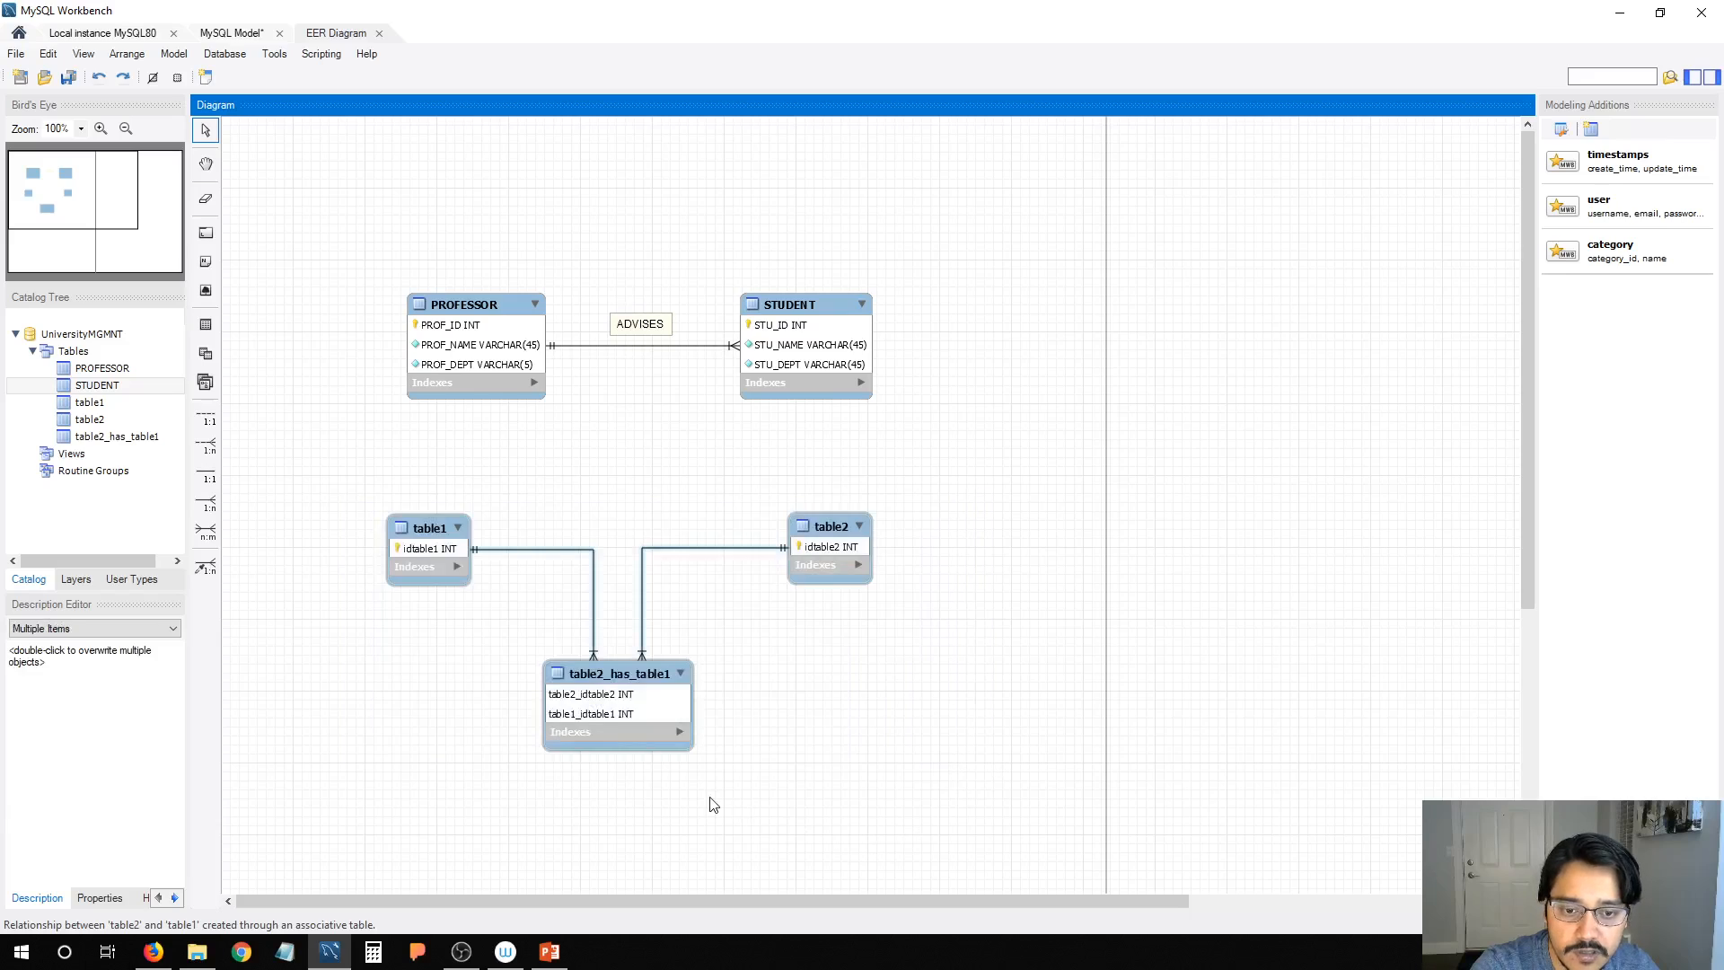
pyautogui.click(593, 678)
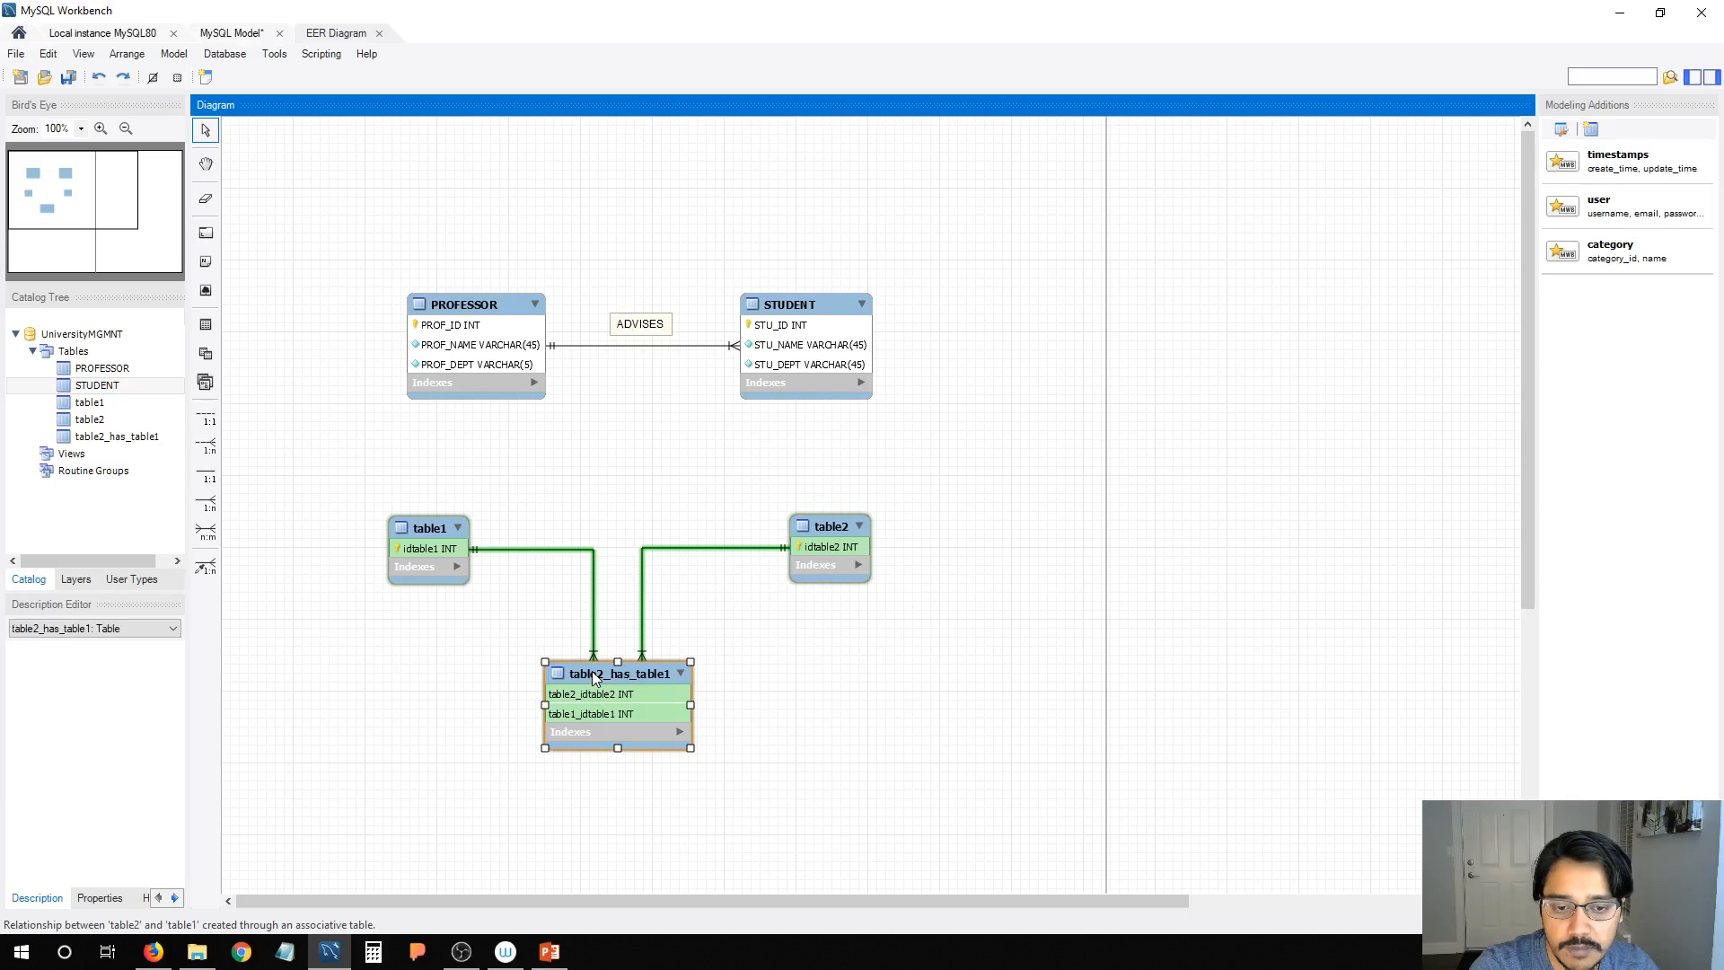
pyautogui.doubleClick(591, 670)
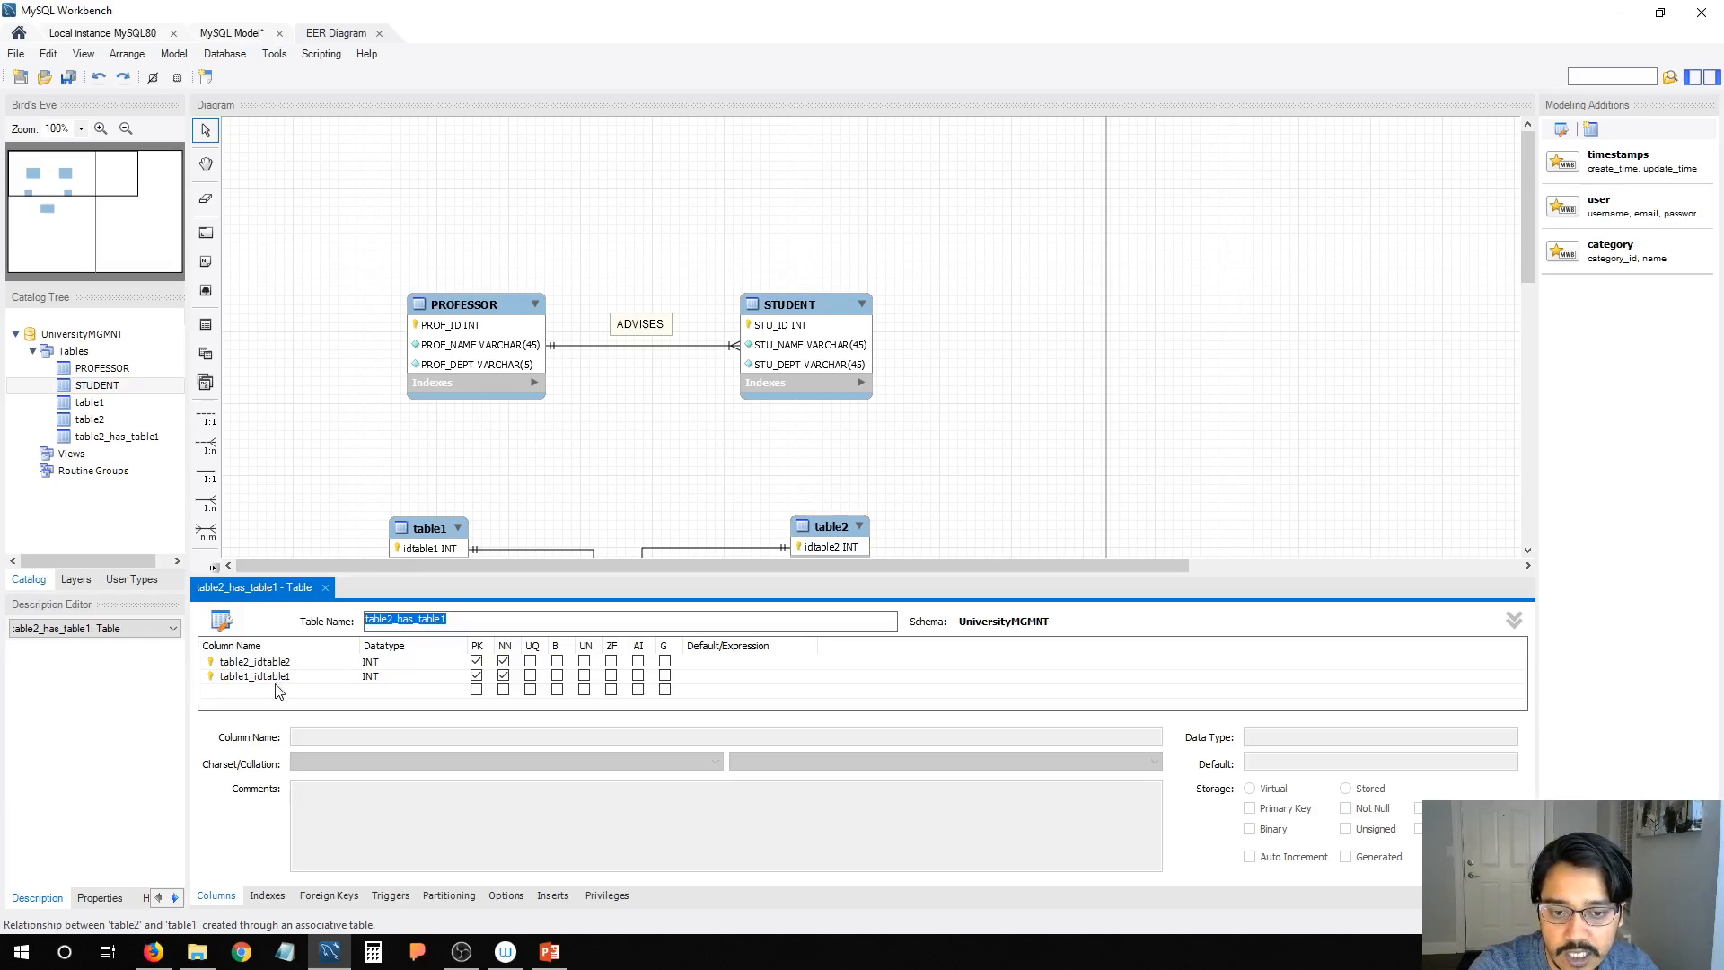
pyautogui.click(325, 588)
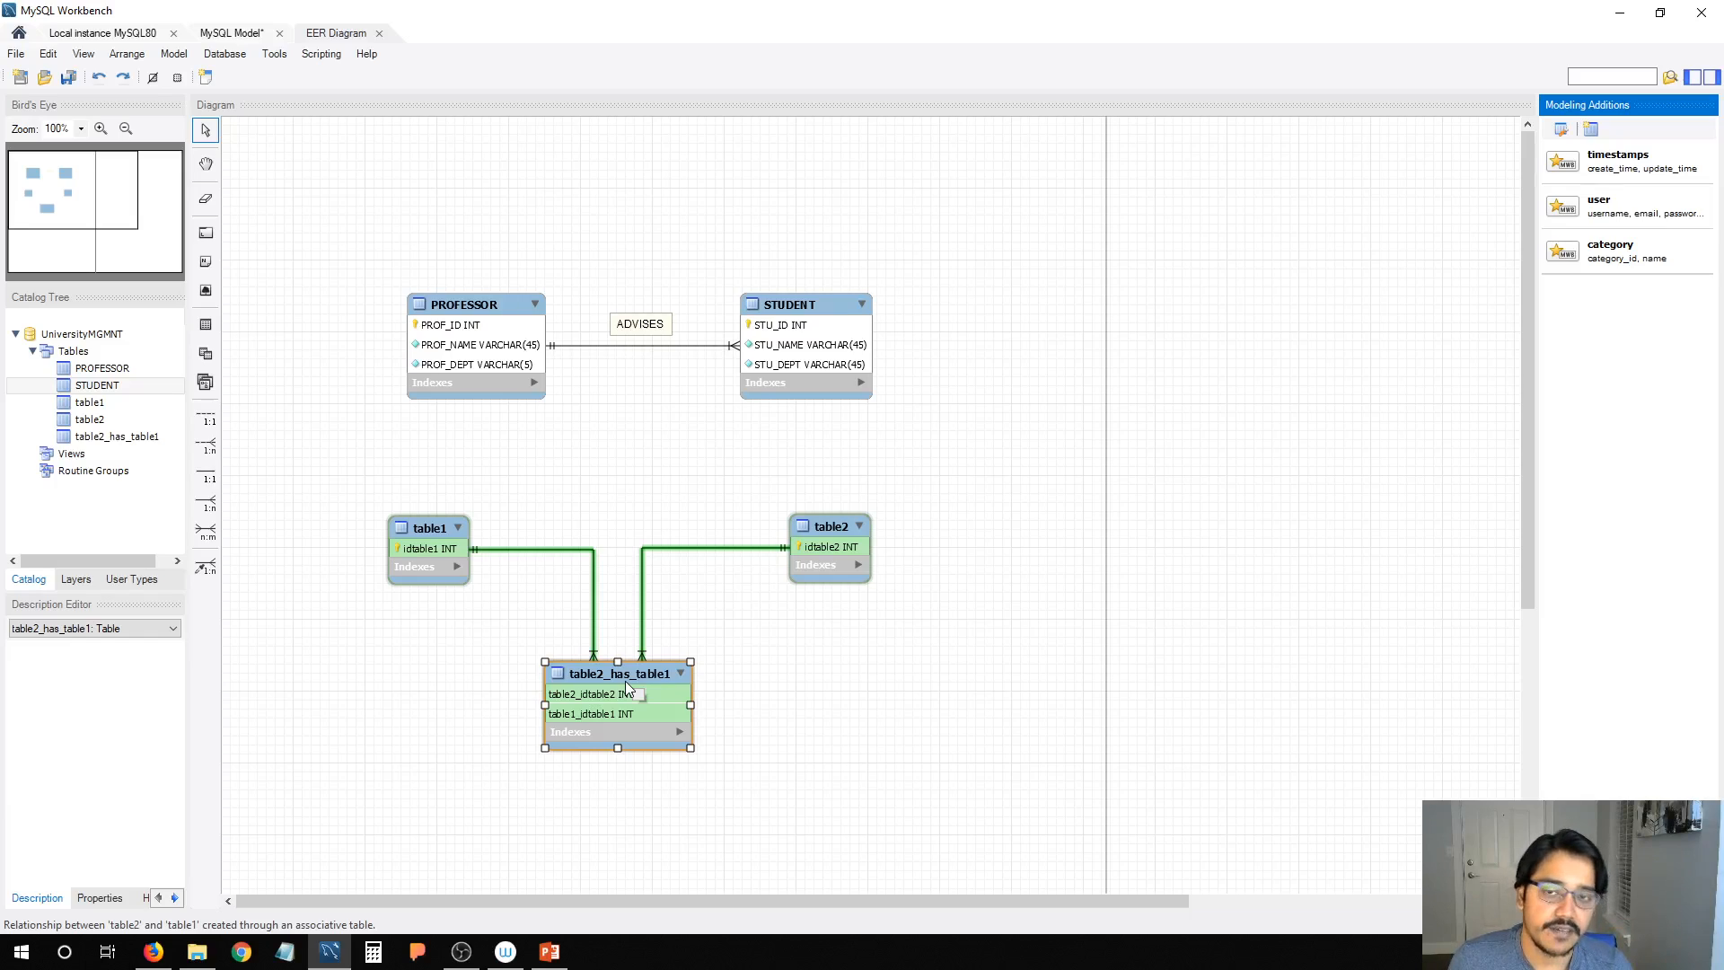
# Step: Forward engineer the model to Local instance MySQL80 with Generate DROP SCHEMA enabled and table objects exported, proceeding as far as the SQL script review
pyautogui.click(235, 57)
pyautogui.click(269, 137)
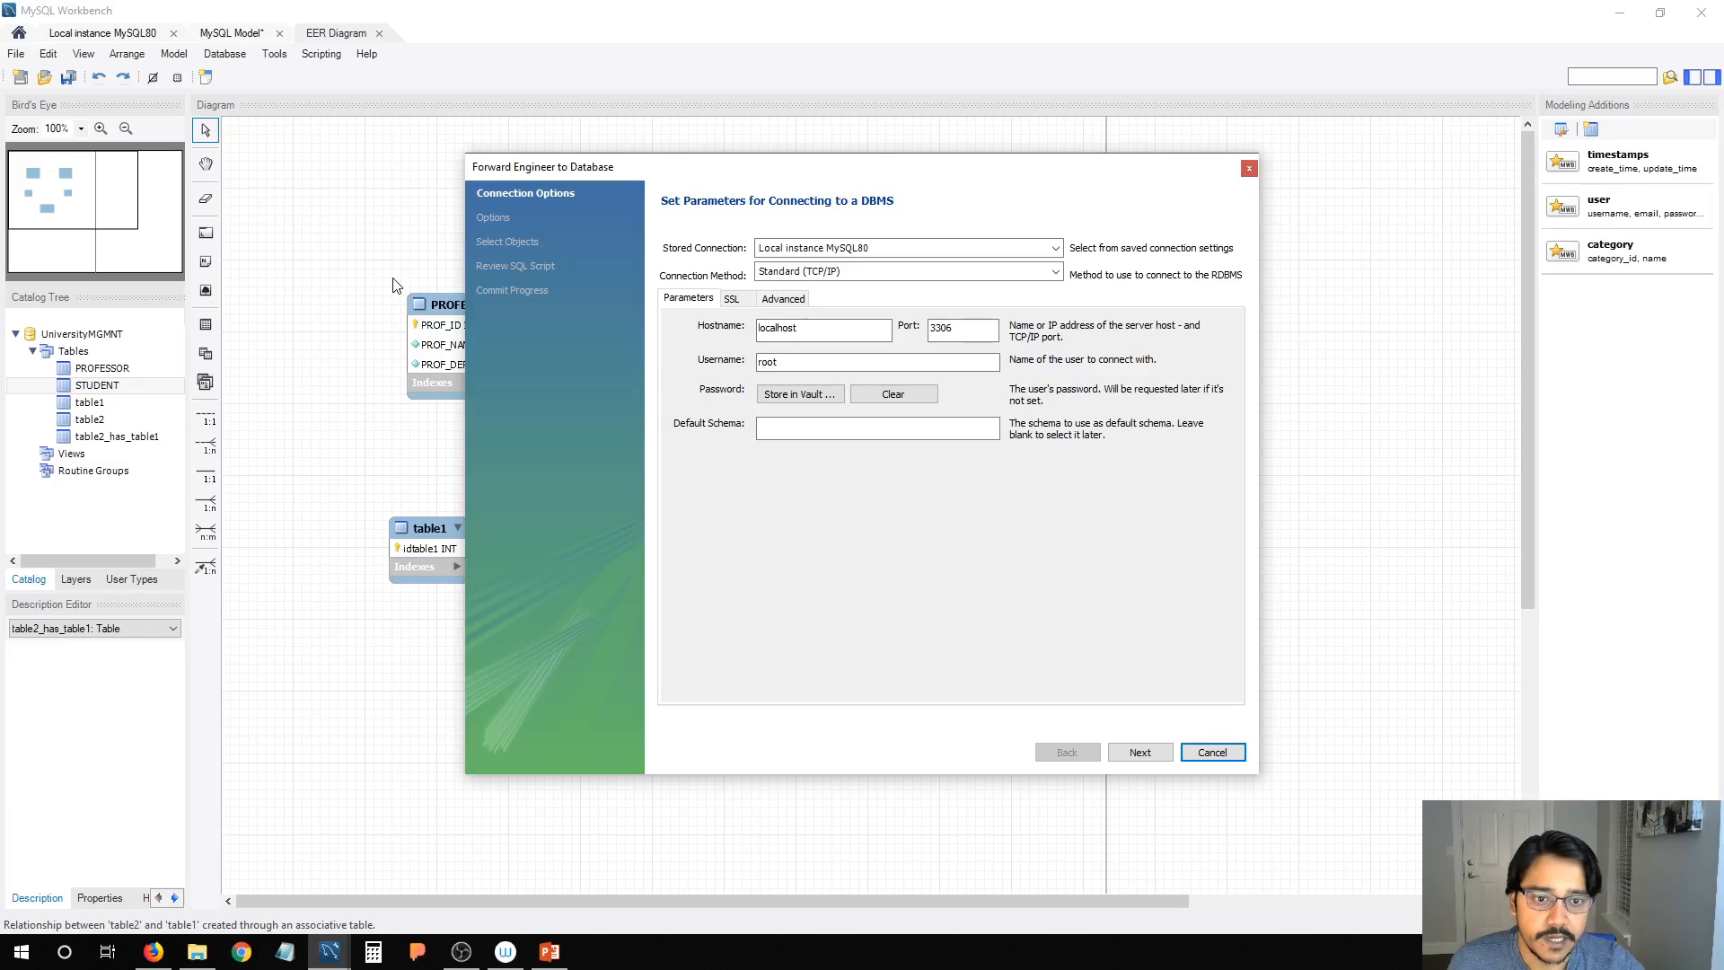
pyautogui.click(1139, 752)
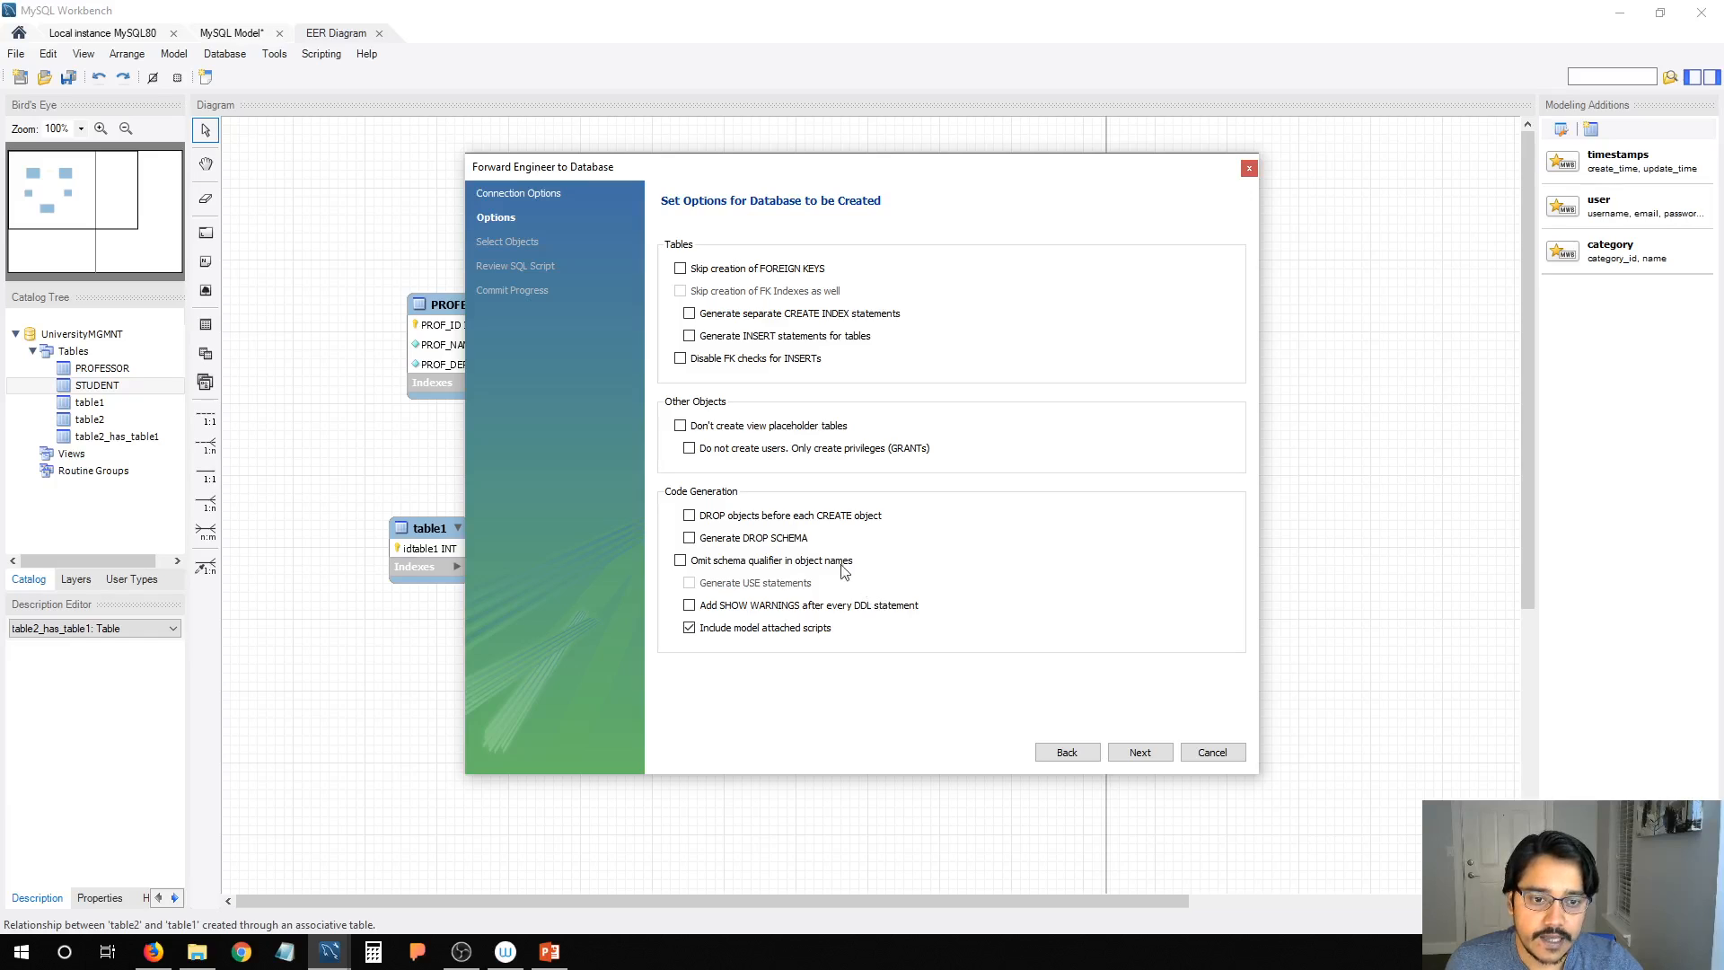
pyautogui.click(778, 539)
pyautogui.click(1139, 752)
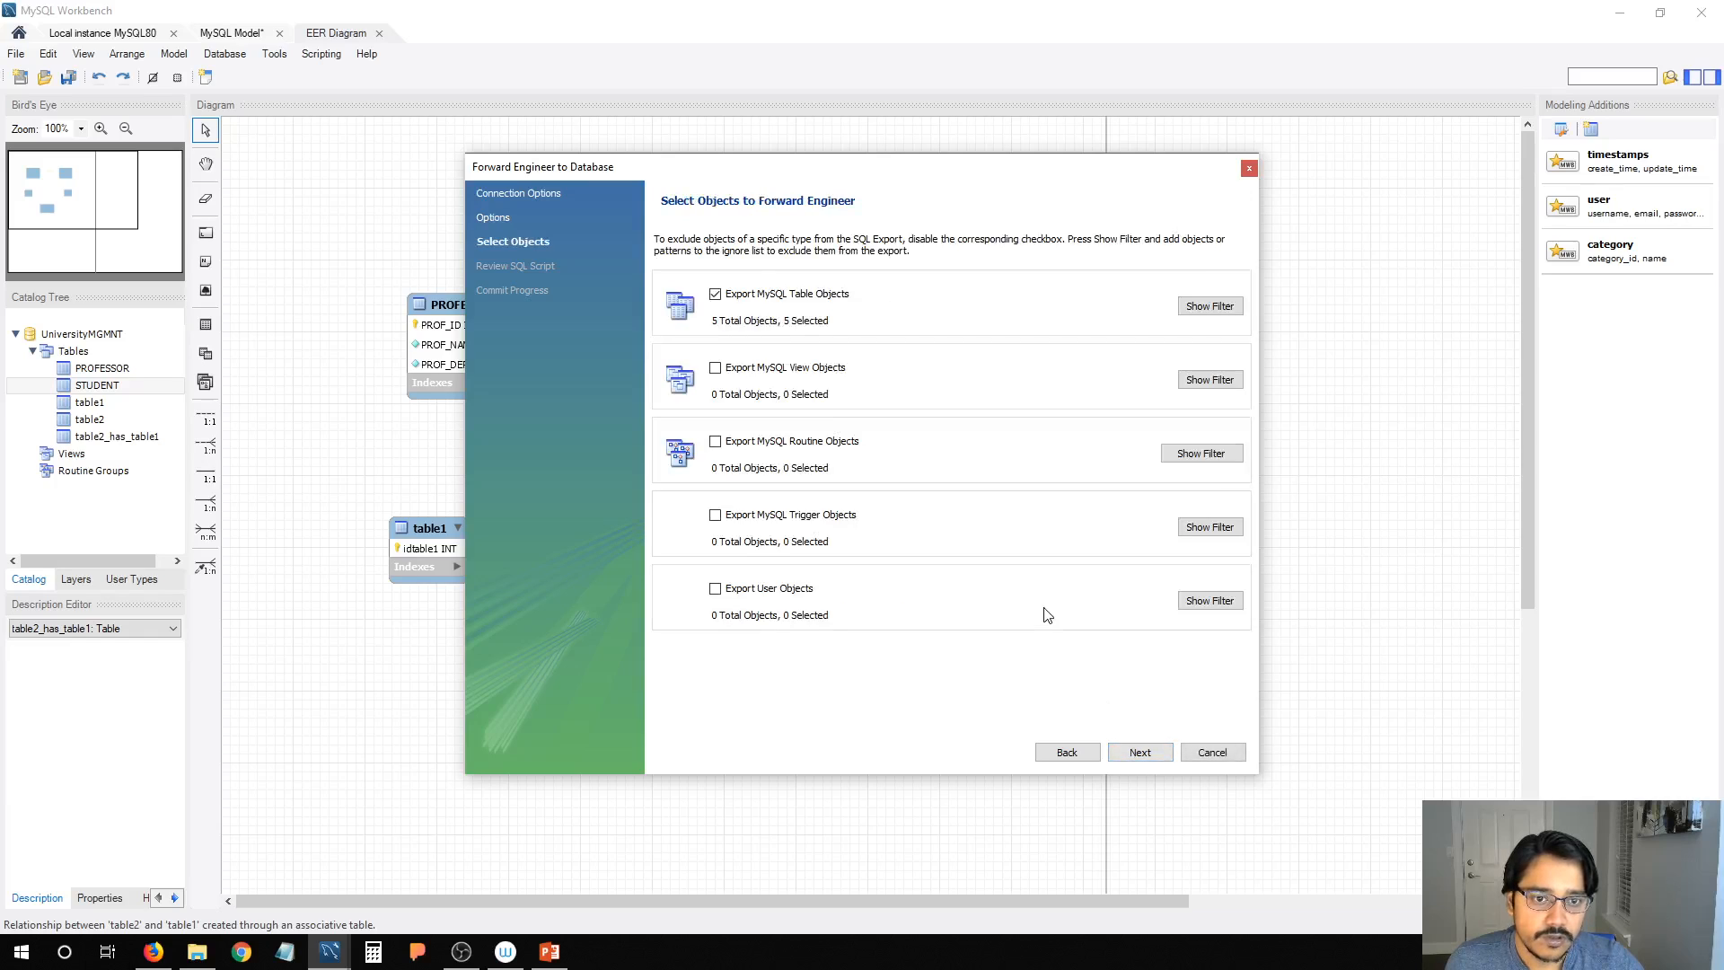
pyautogui.click(1138, 753)
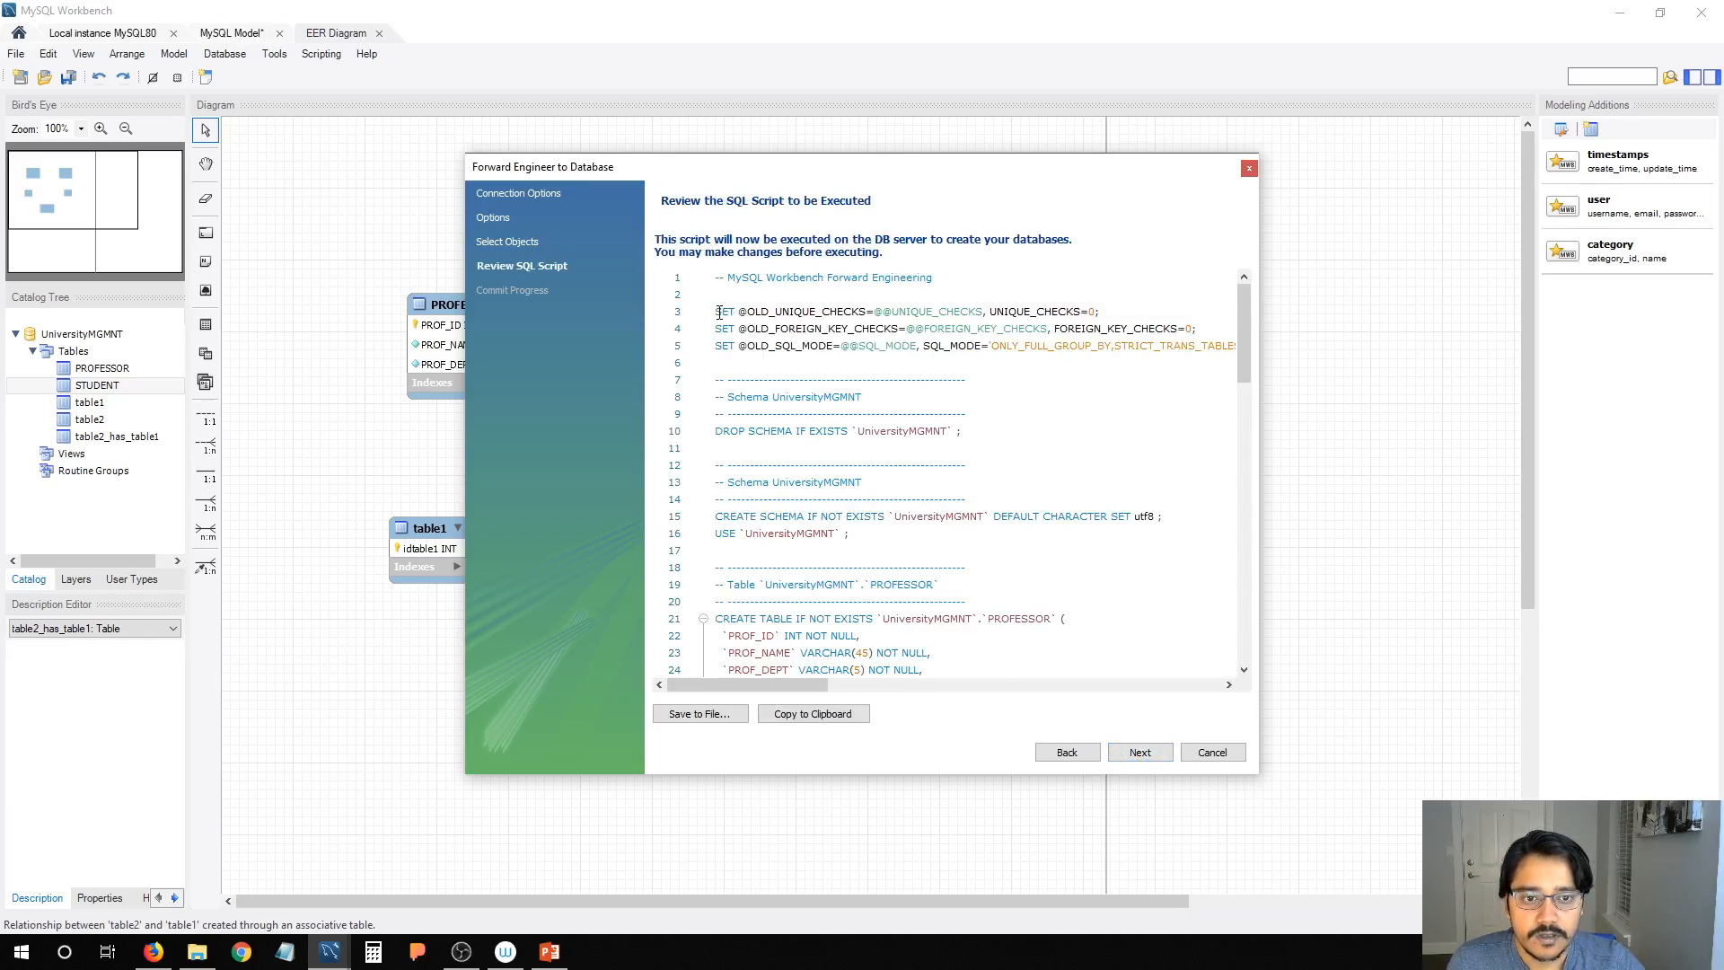
# Step: Review the generated SQL script from the schema statements to the associative table's foreign keys, and cancel the forward engineering
pyautogui.moveTo(710, 312); pyautogui.dragTo(770, 415)
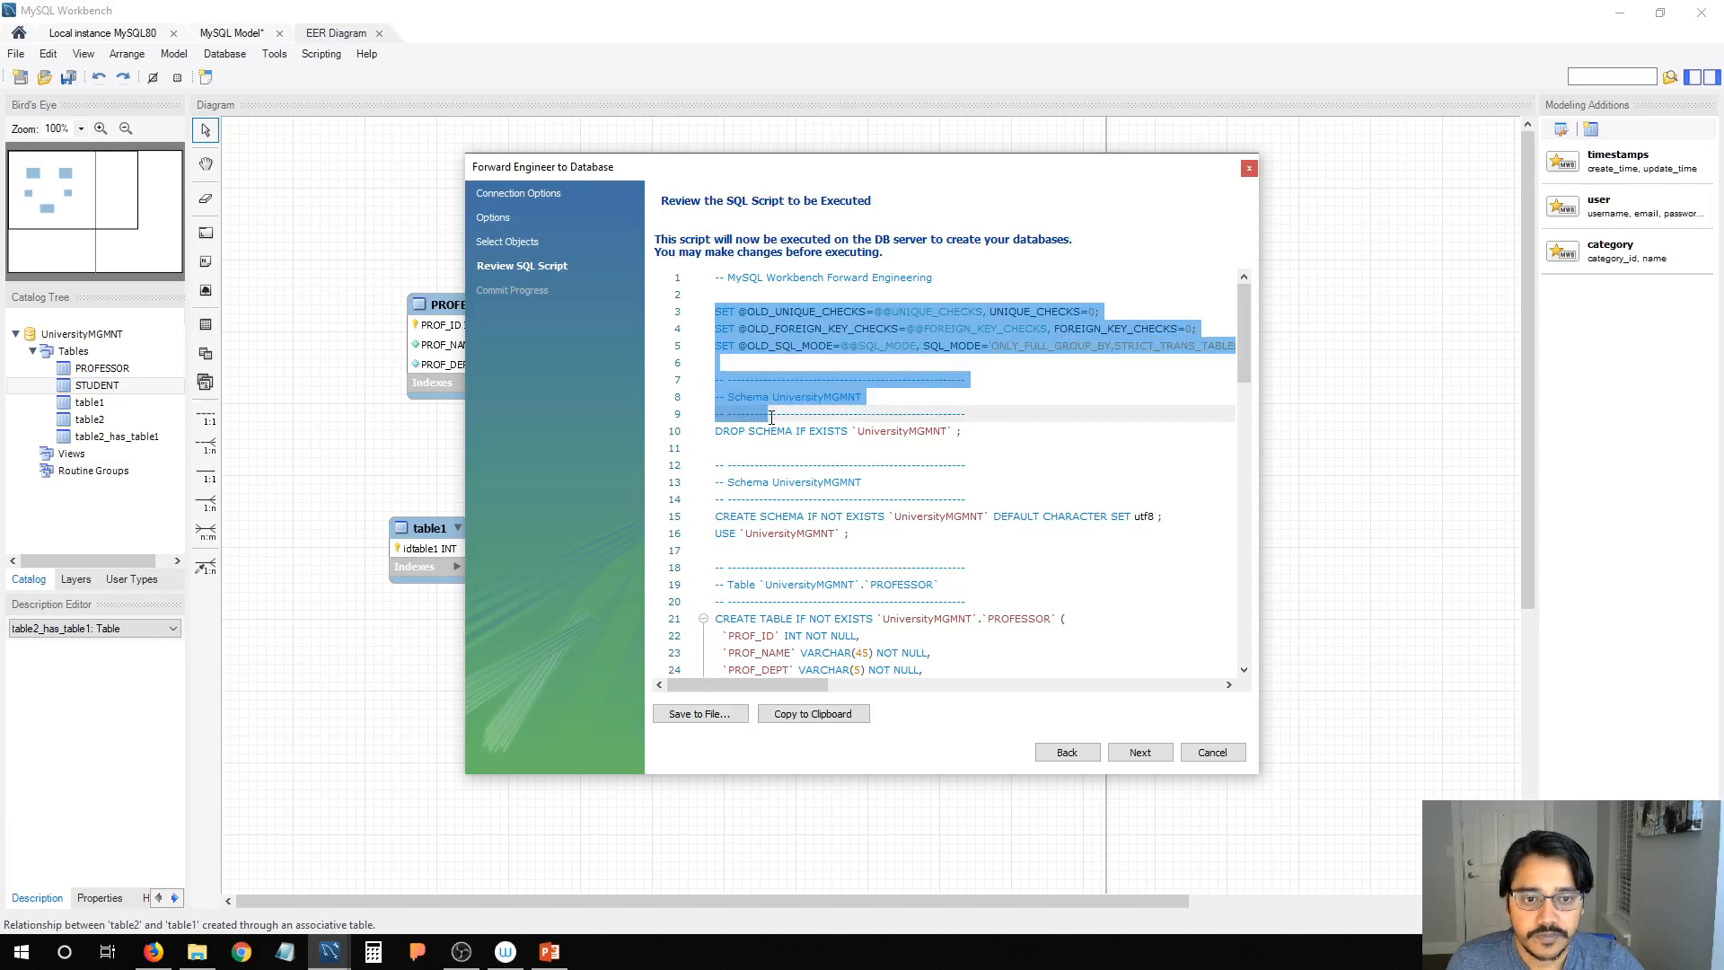
pyautogui.scroll(-1, 770, 415)
pyautogui.scroll(-10, 770, 416)
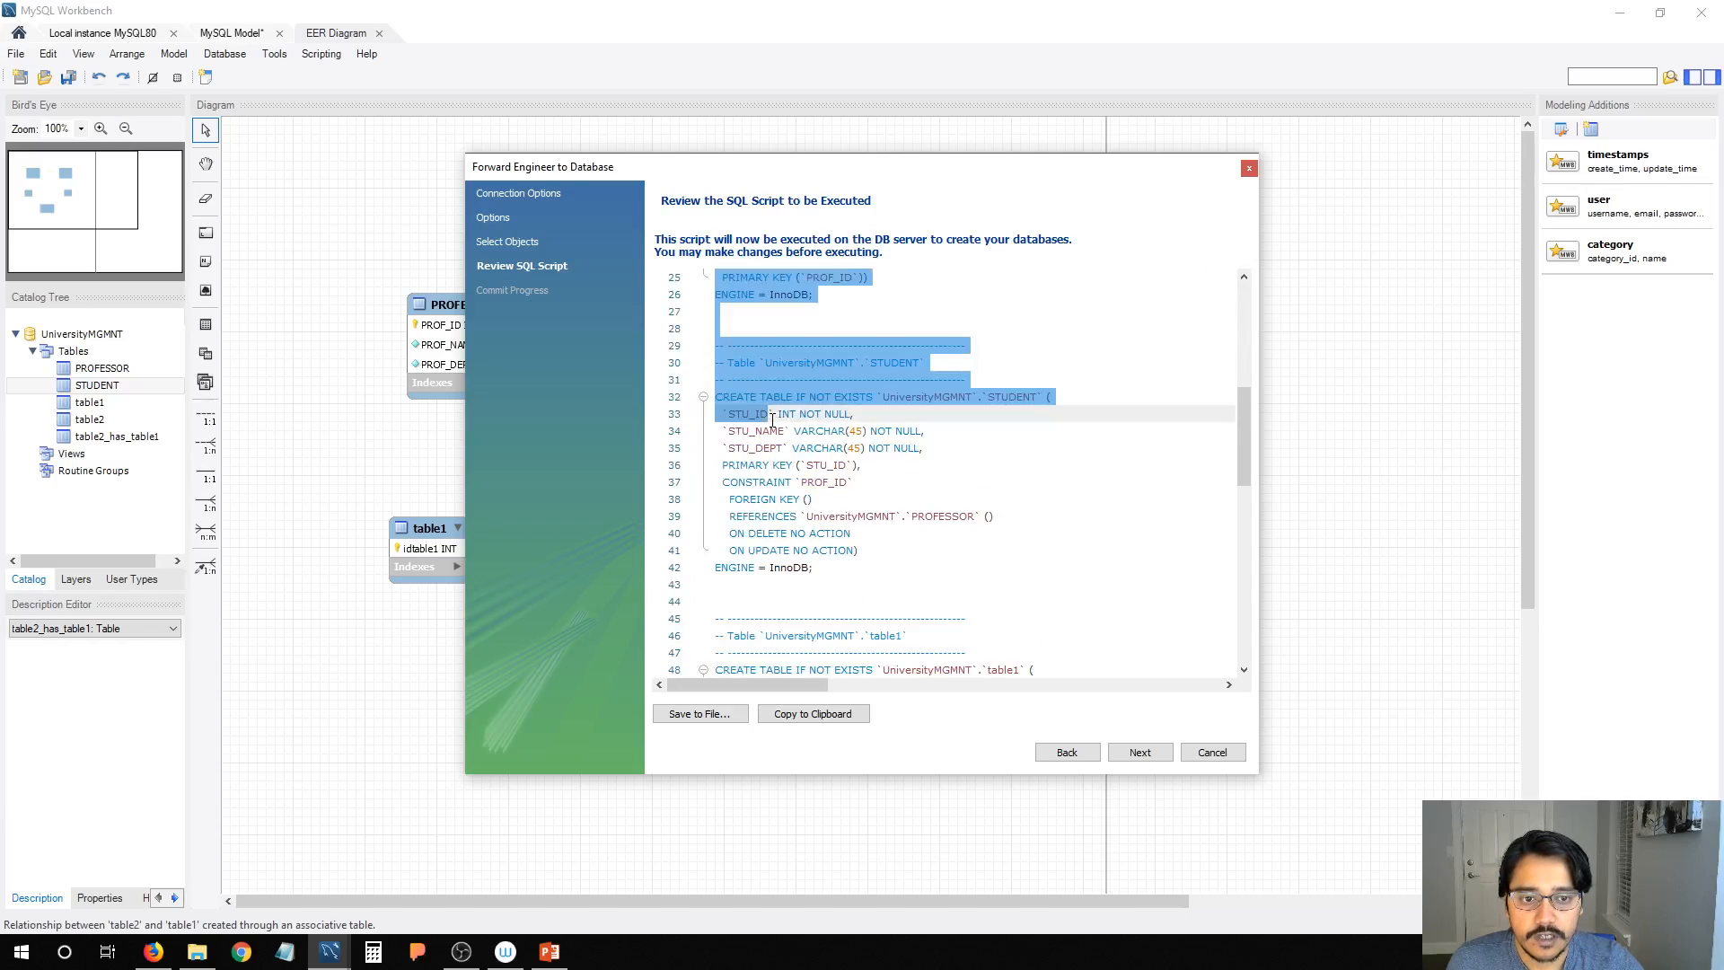
pyautogui.scroll(-11, 770, 422)
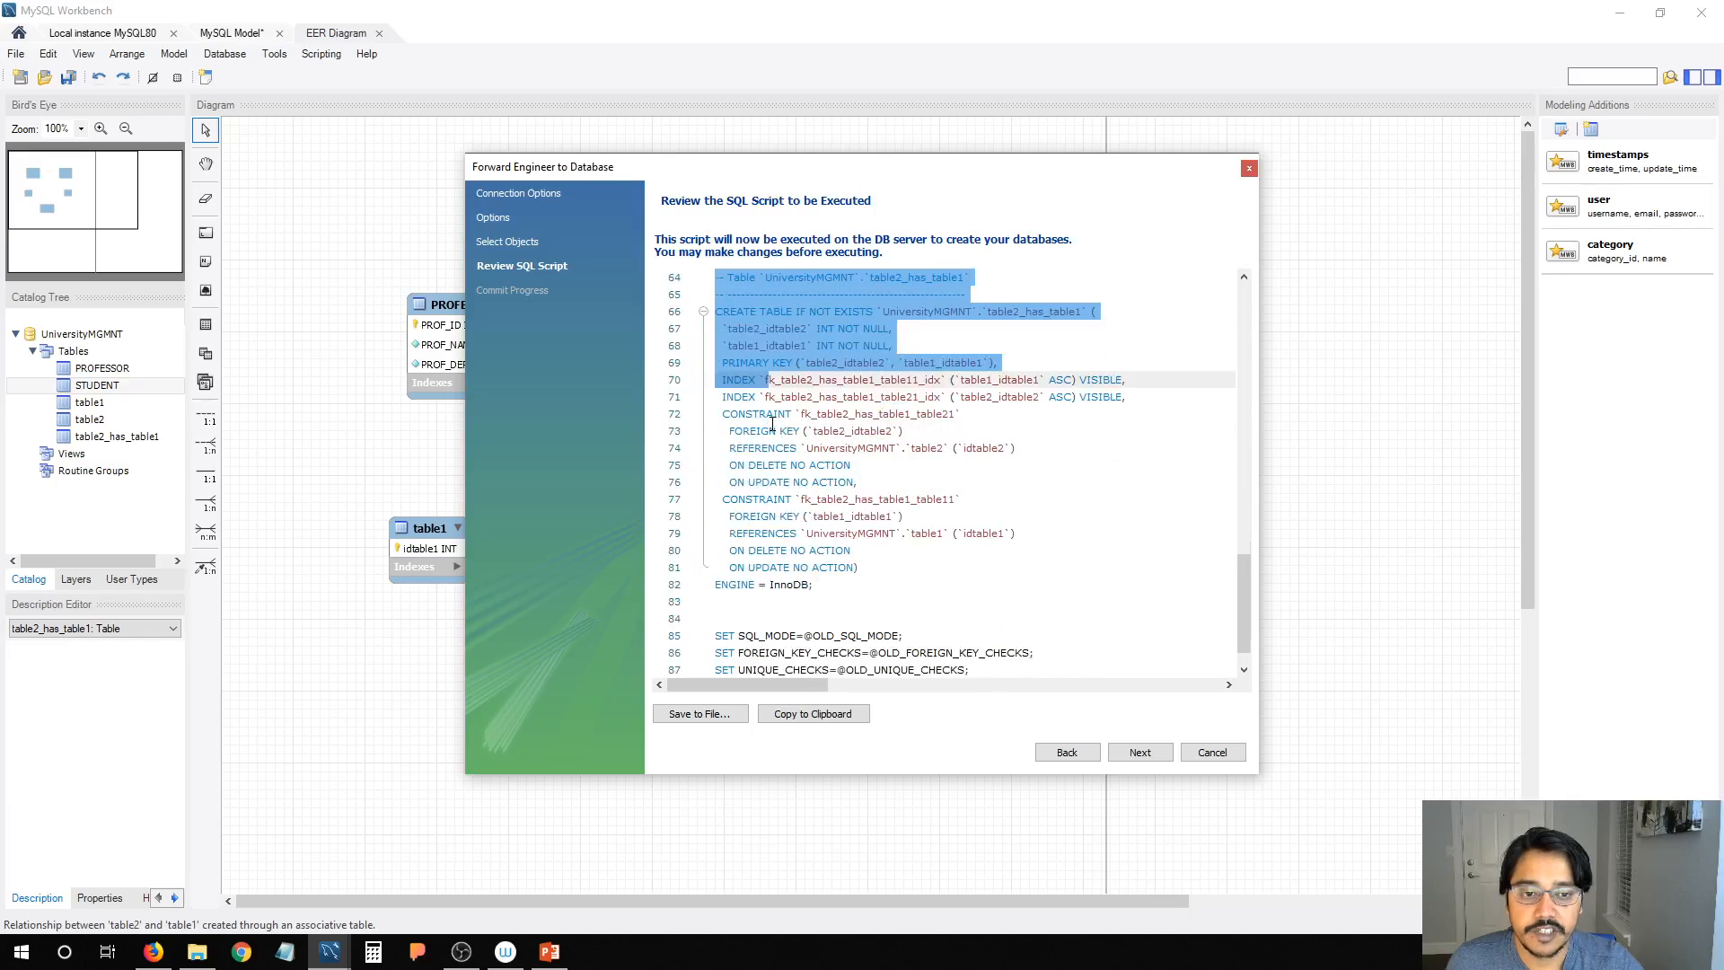
pyautogui.moveTo(770, 424); pyautogui.dragTo(974, 640)
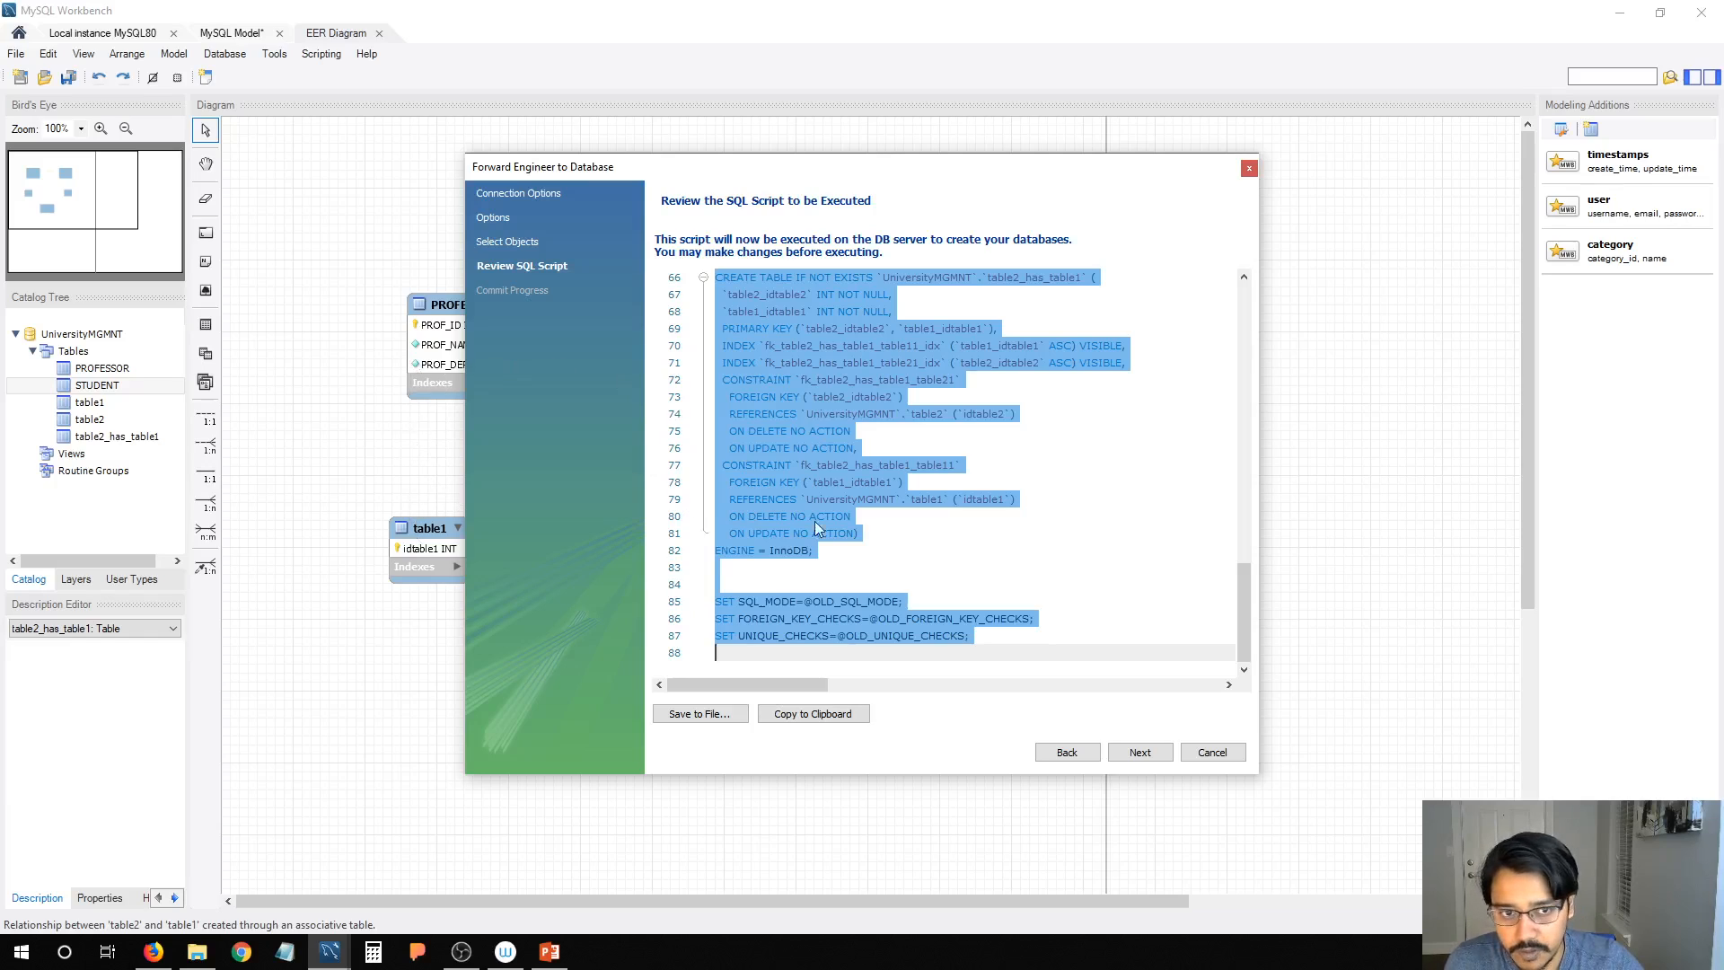
pyautogui.click(901, 526)
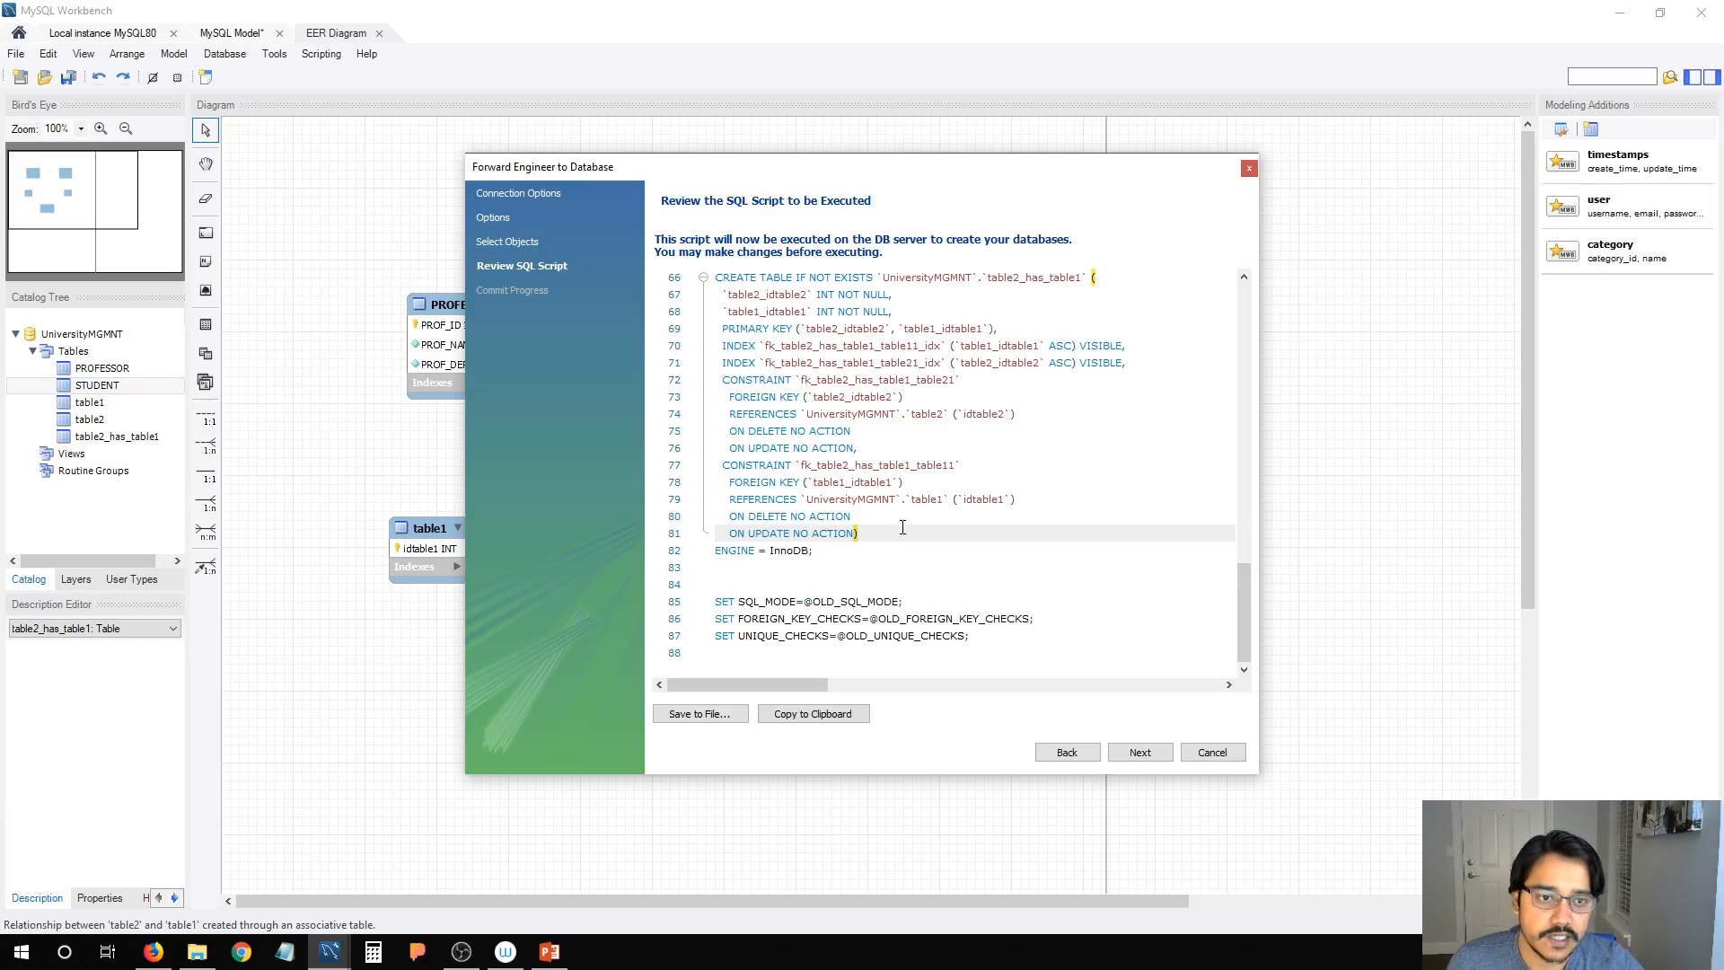
pyautogui.scroll(20, 903, 527)
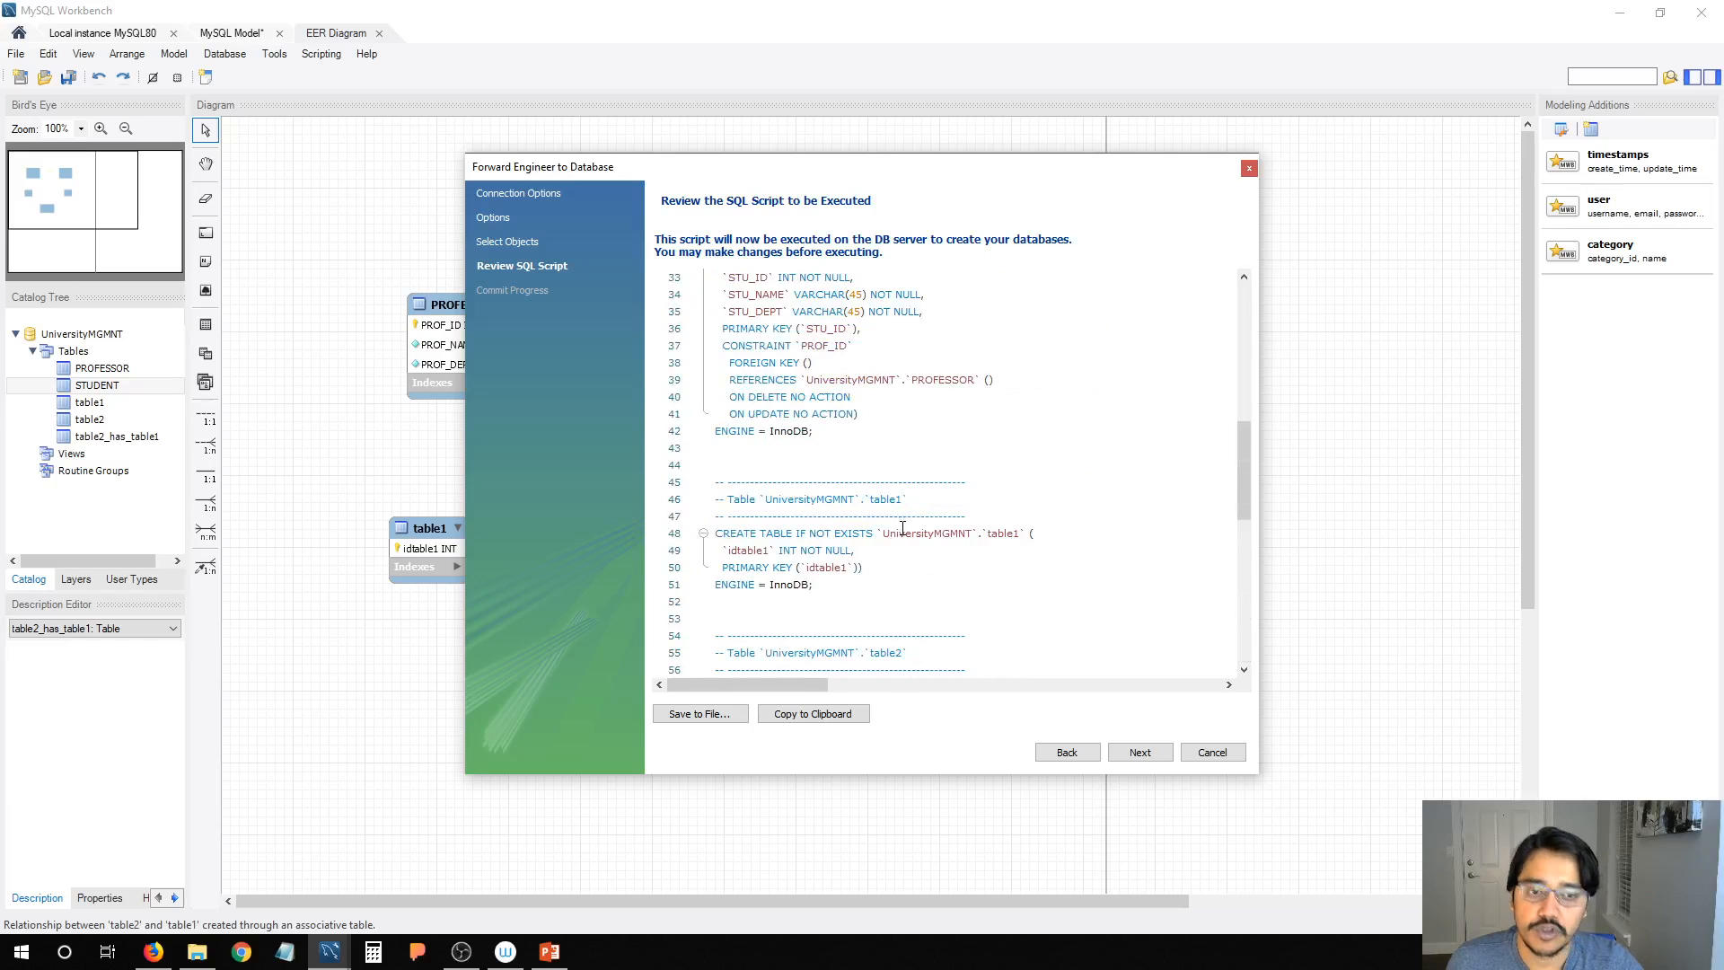
pyautogui.scroll(1, 902, 527)
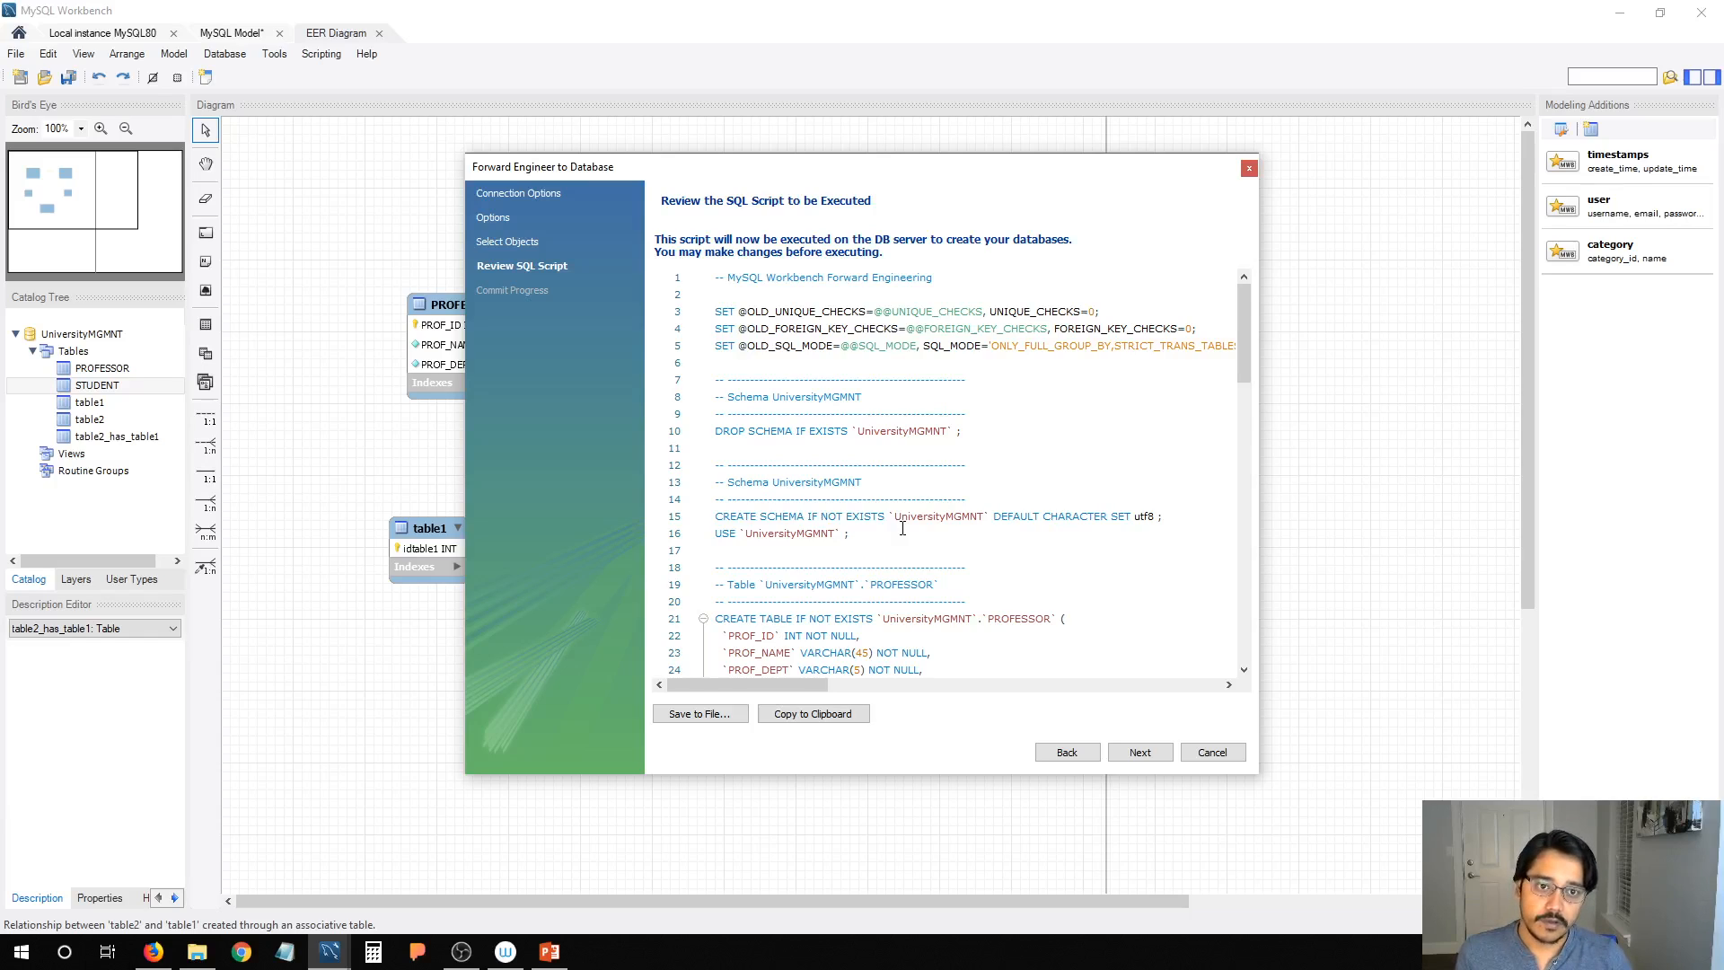
pyautogui.scroll(-20, 902, 528)
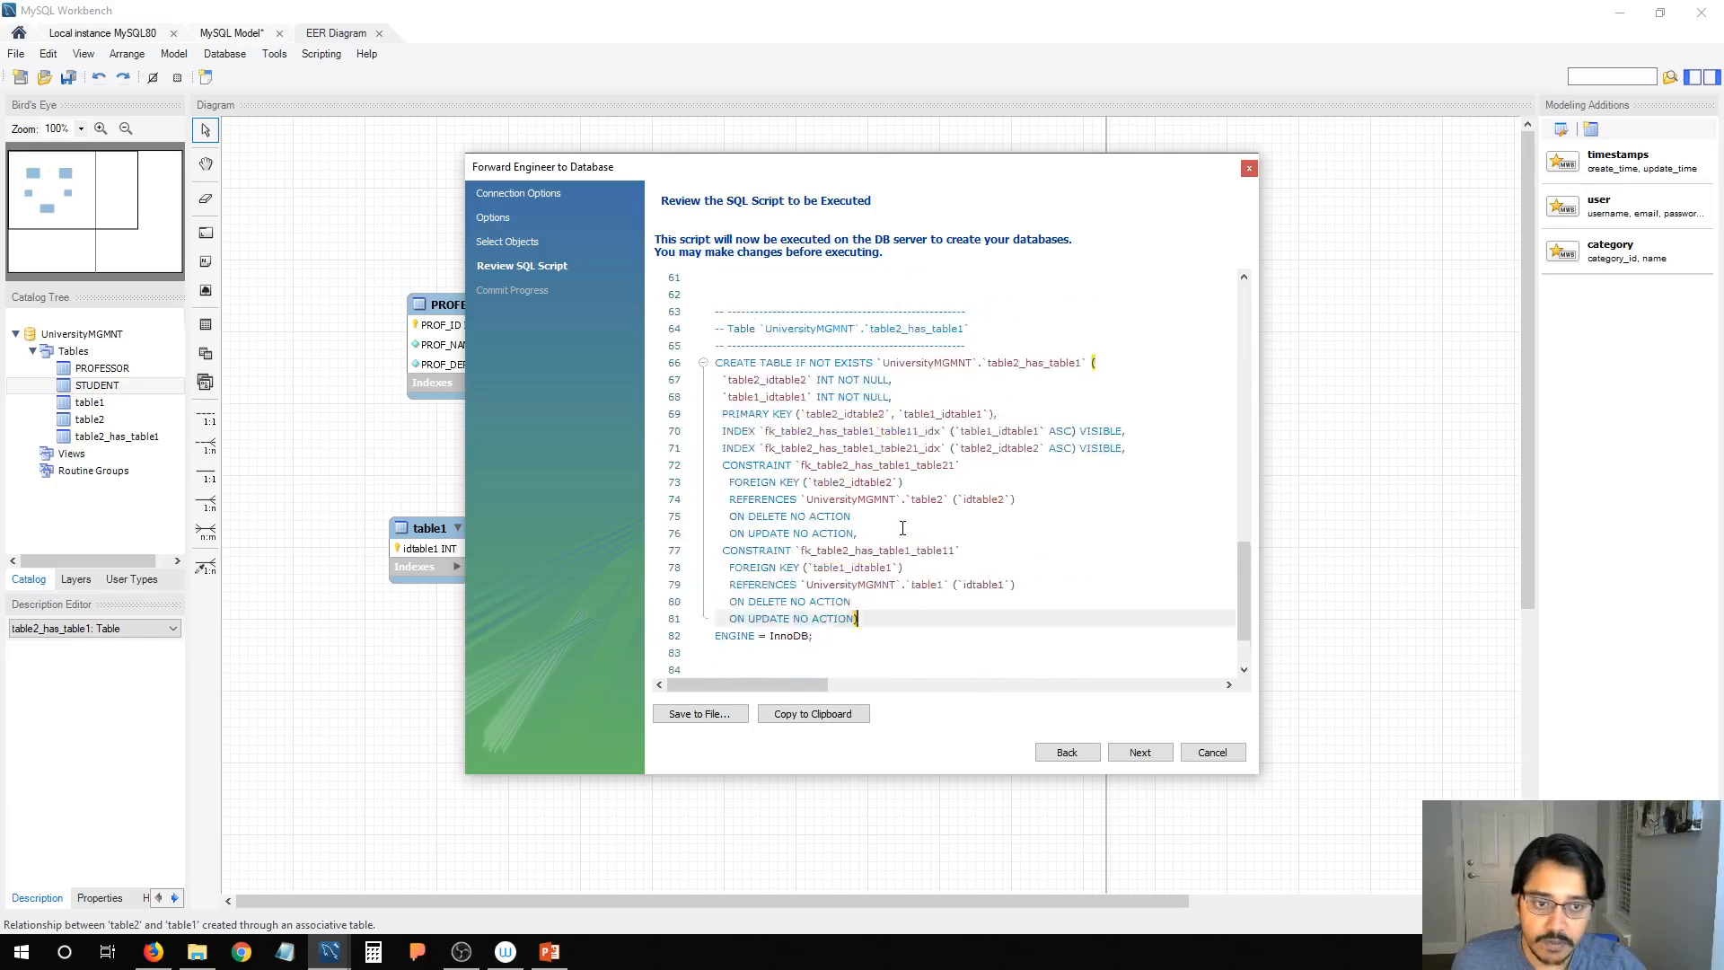
pyautogui.click(901, 529)
pyautogui.click(1212, 752)
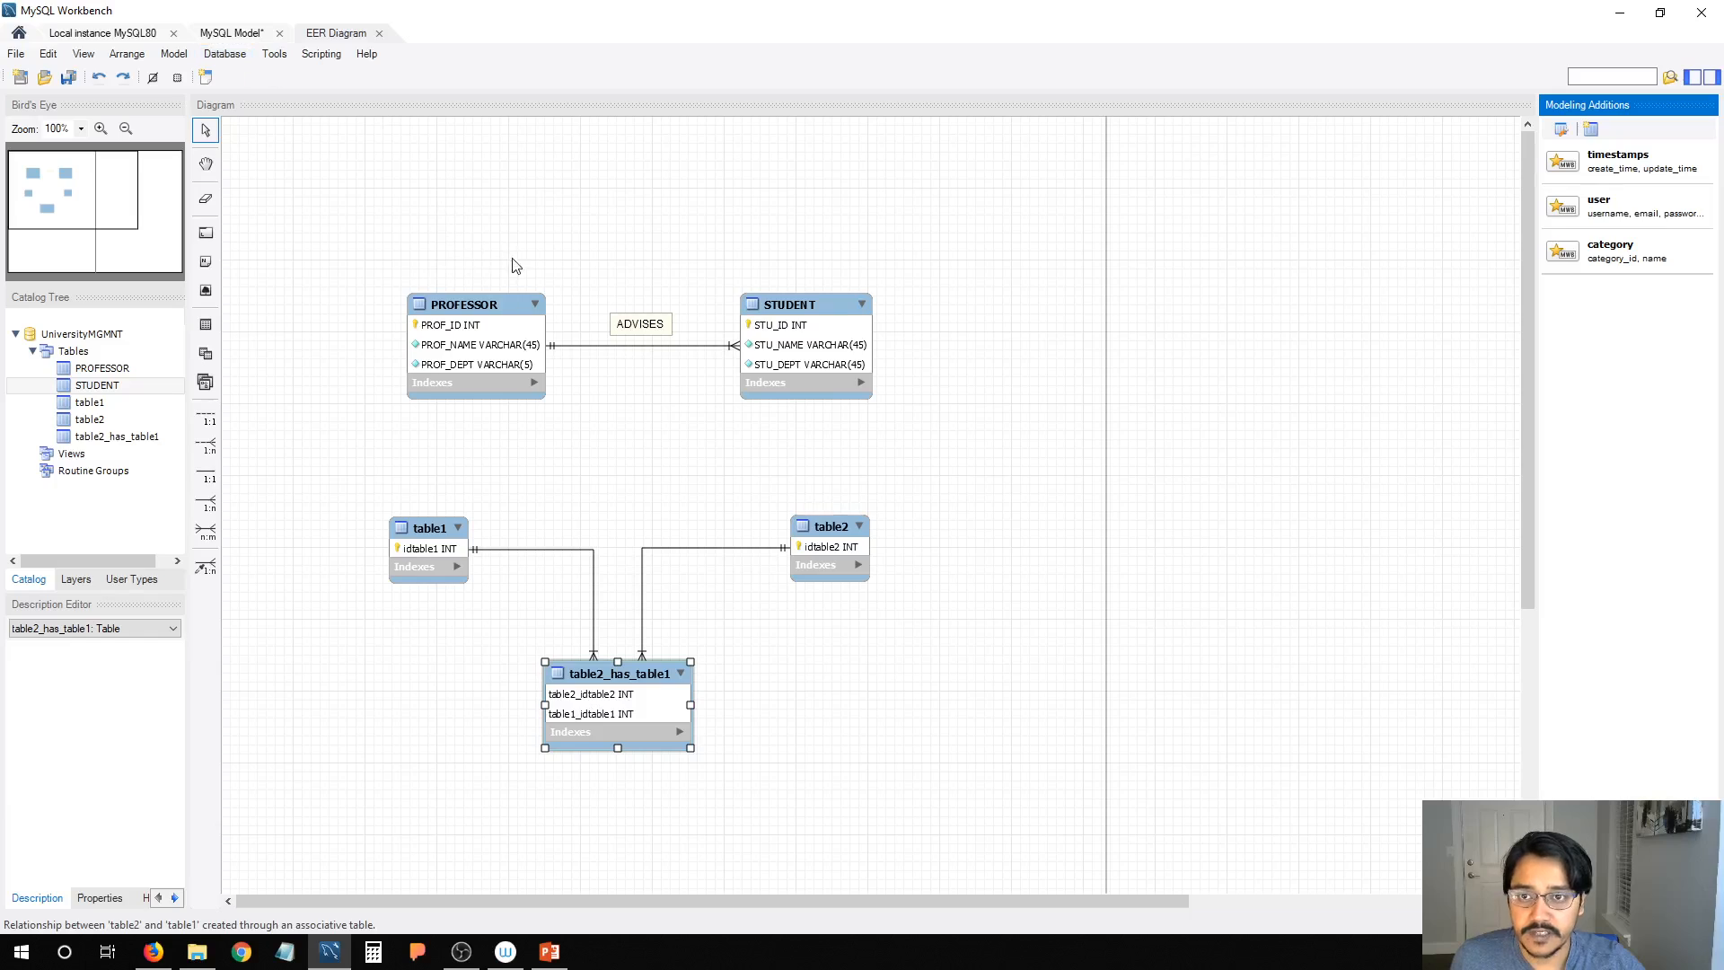
# Step: View the SQL export options for a Forward Engineer SQL CREATE Script, and cancel the export
pyautogui.click(17, 54)
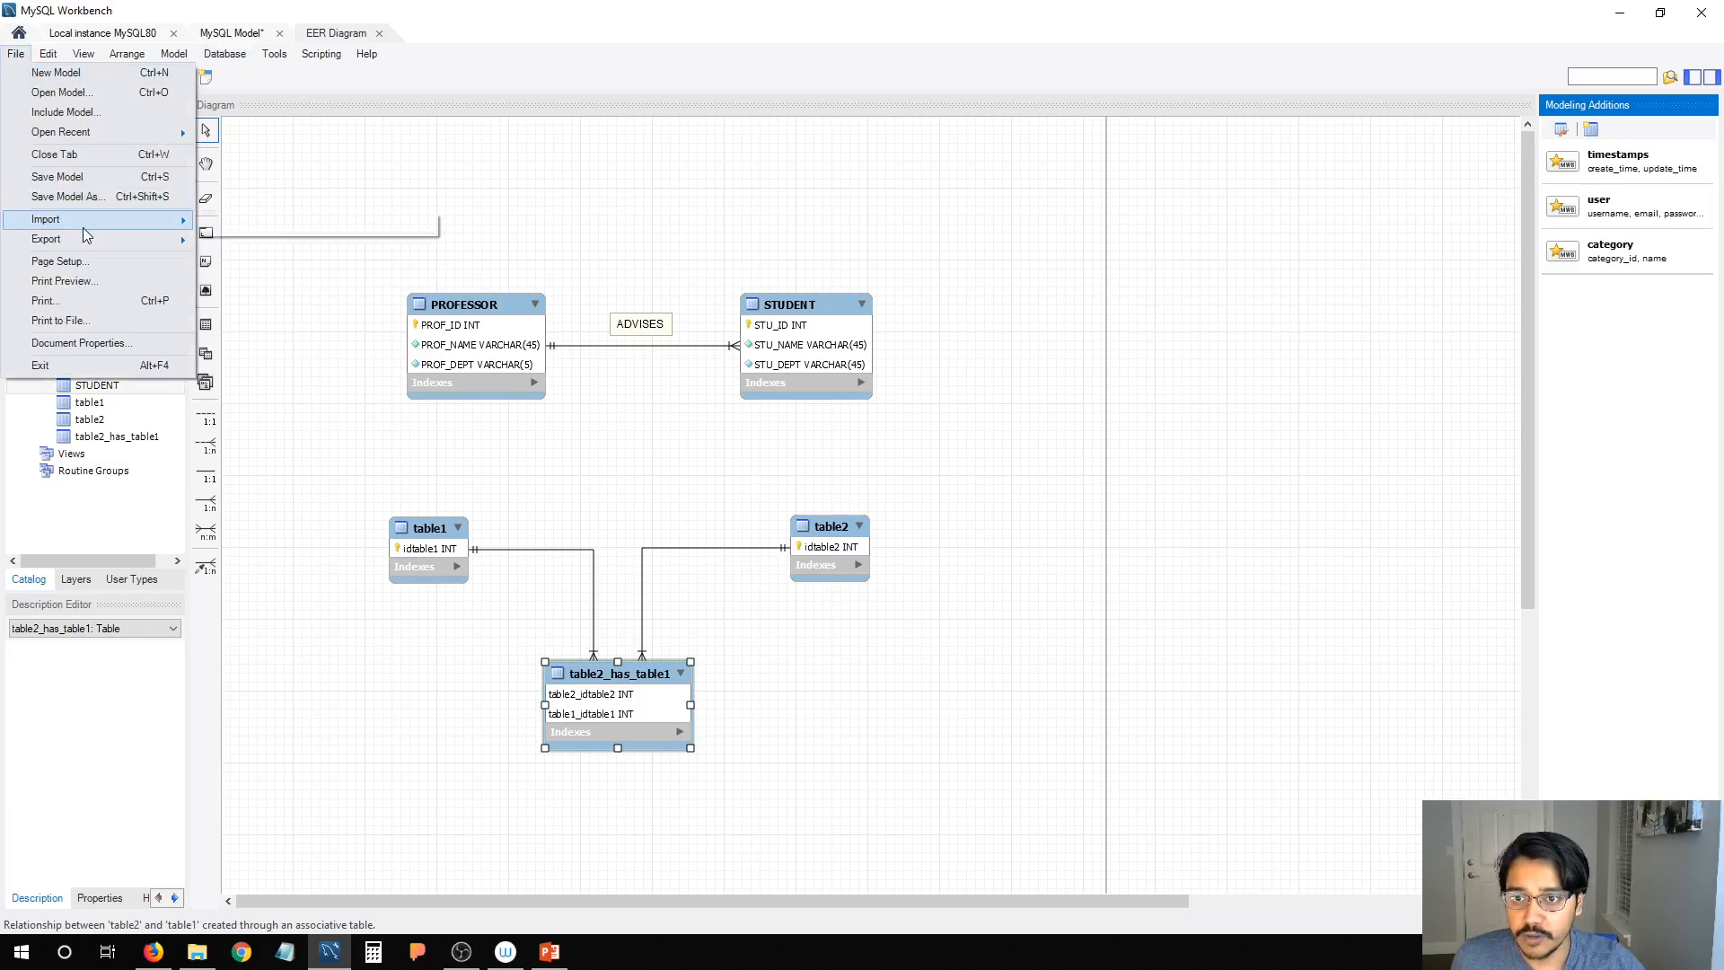
pyautogui.moveTo(108, 239)
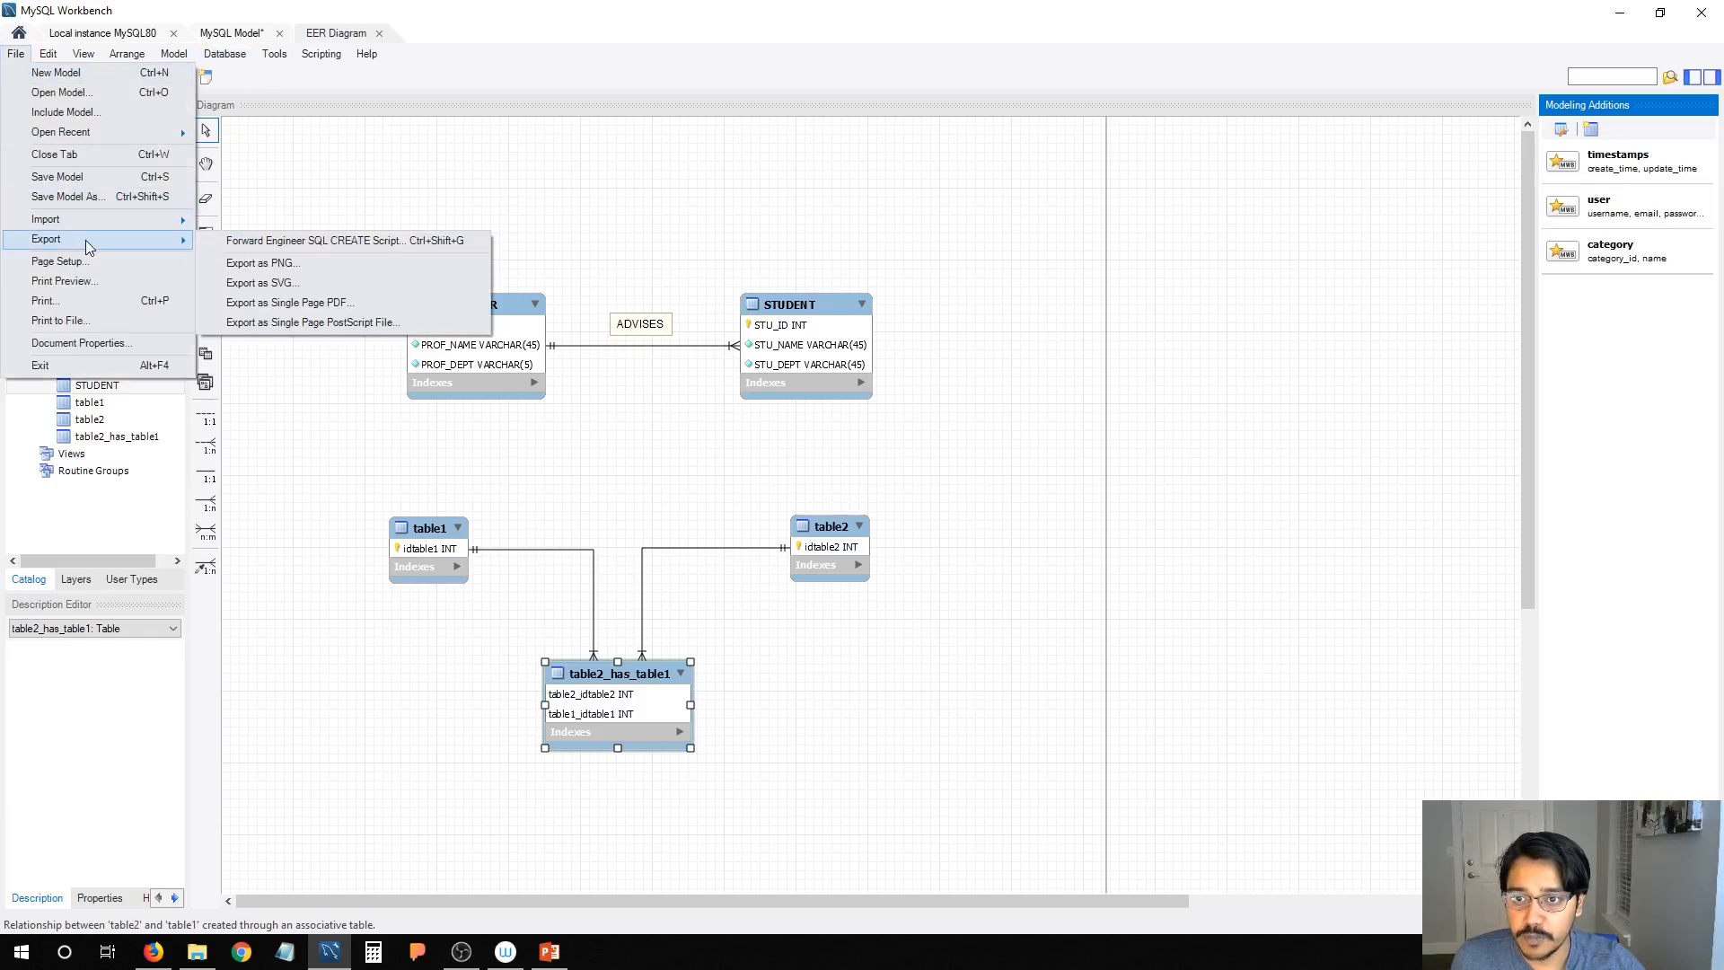
pyautogui.click(354, 242)
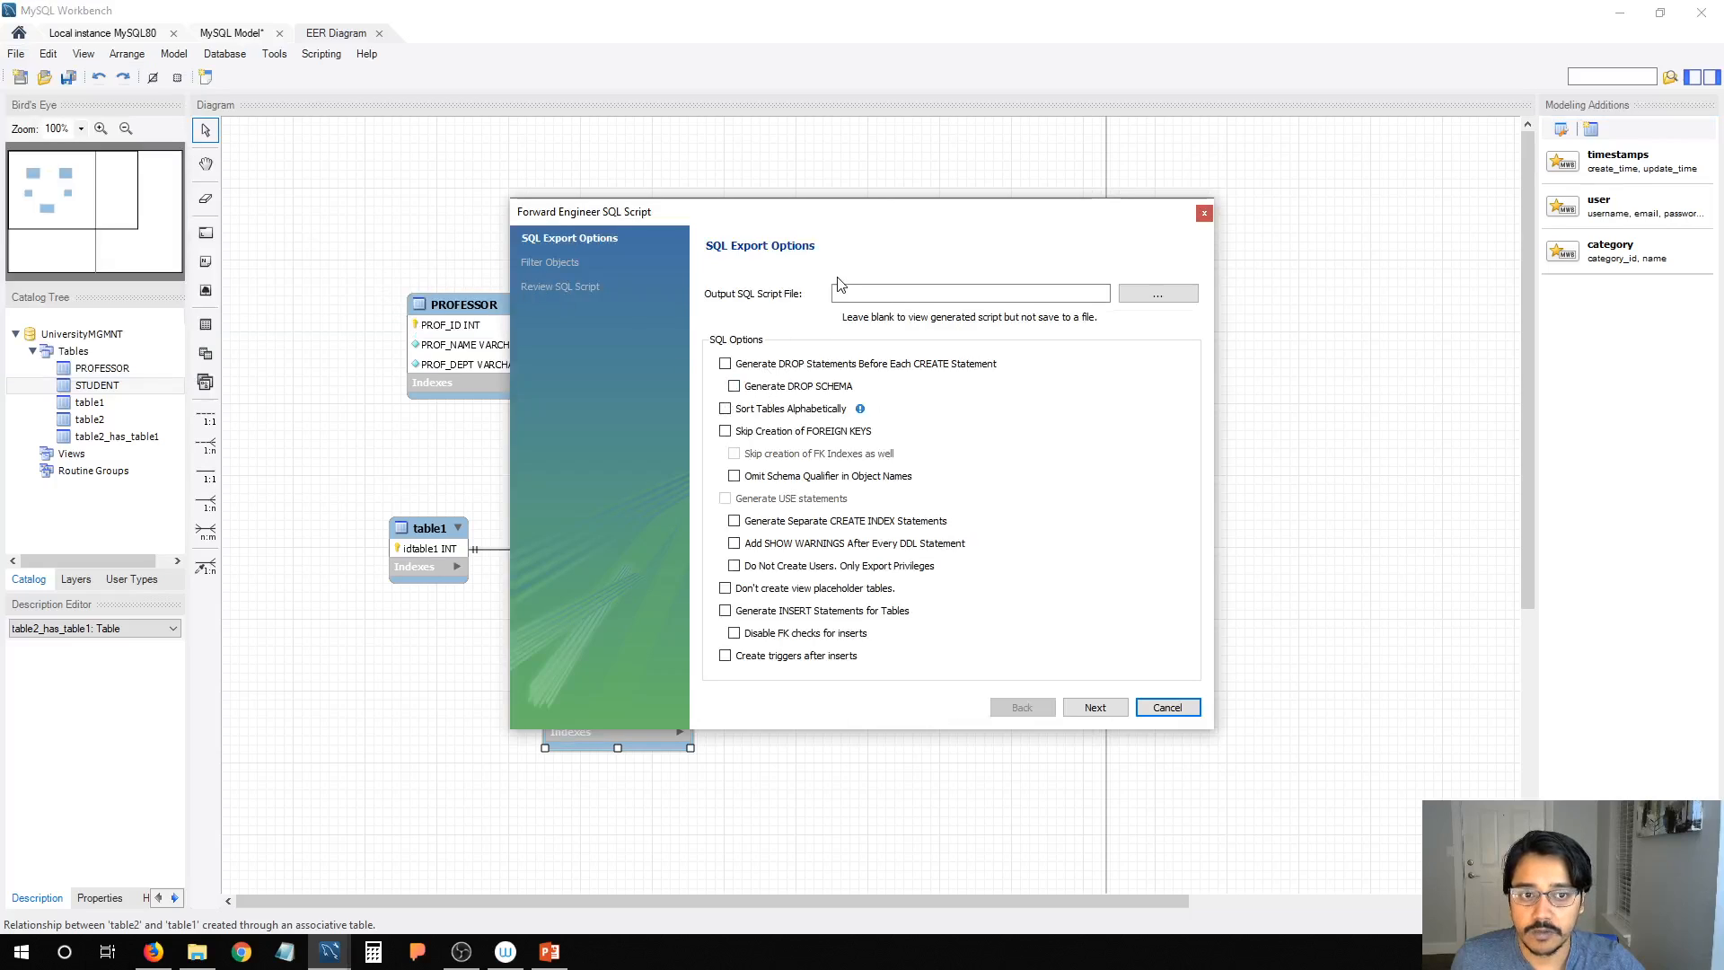
pyautogui.click(1169, 709)
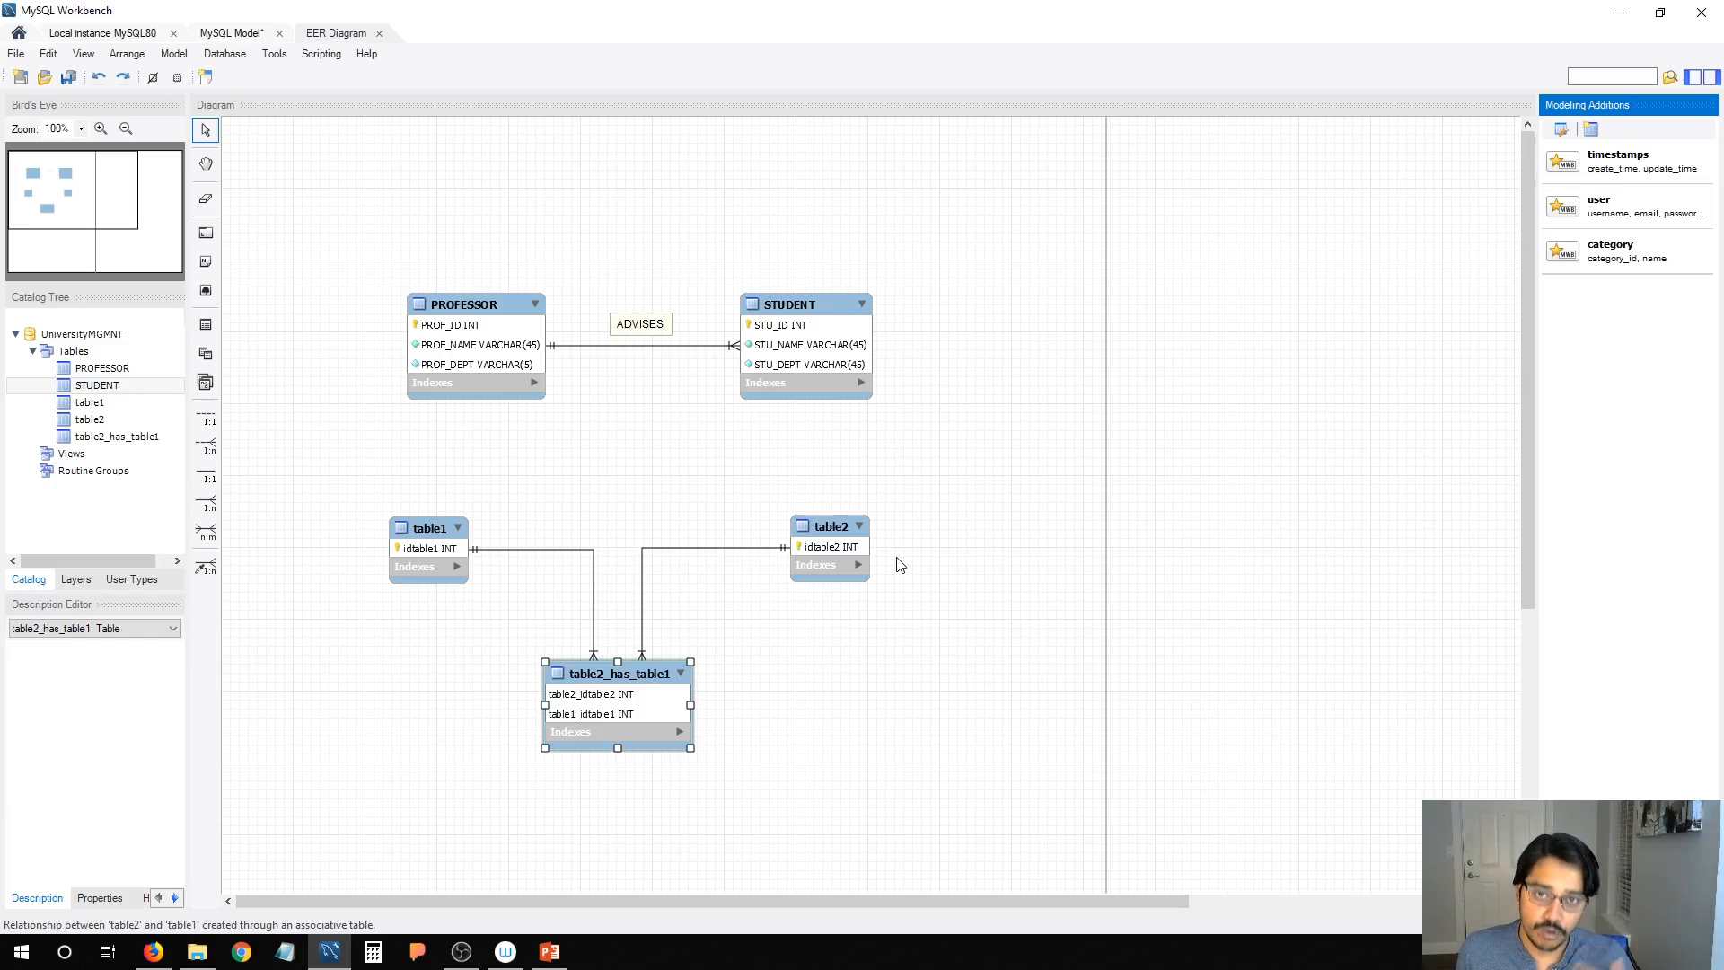
# Step: View the connection options for reverse engineering a database, and cancel the wizard
pyautogui.click(224, 53)
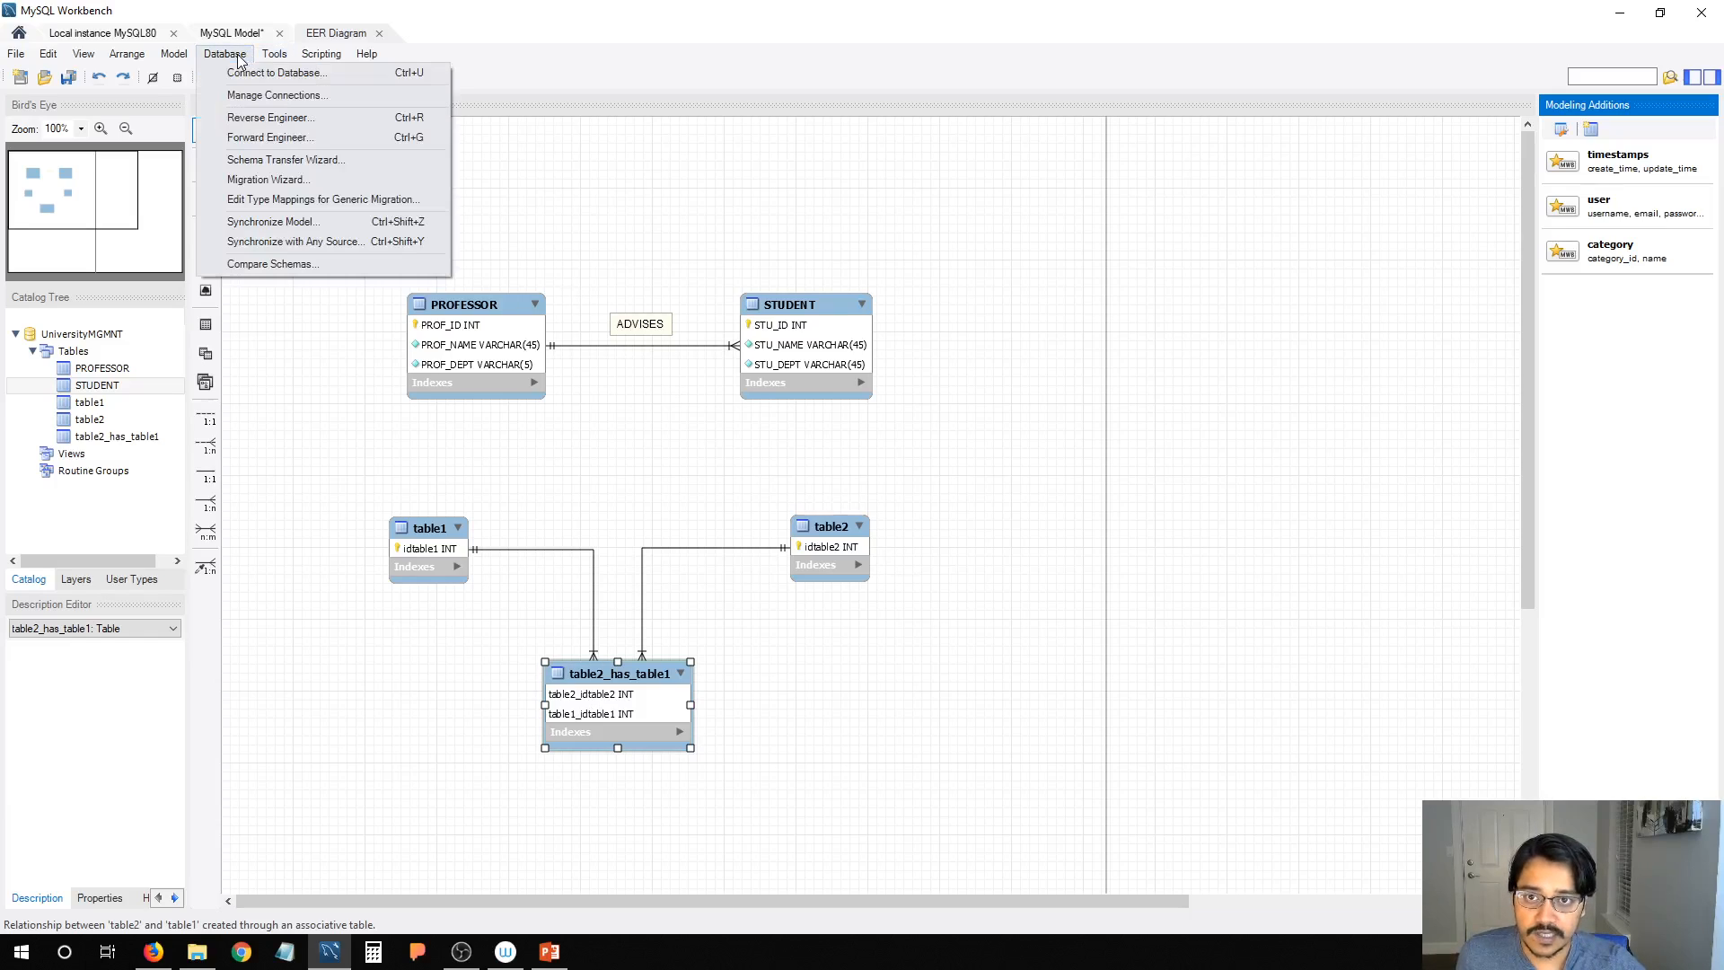
pyautogui.click(253, 125)
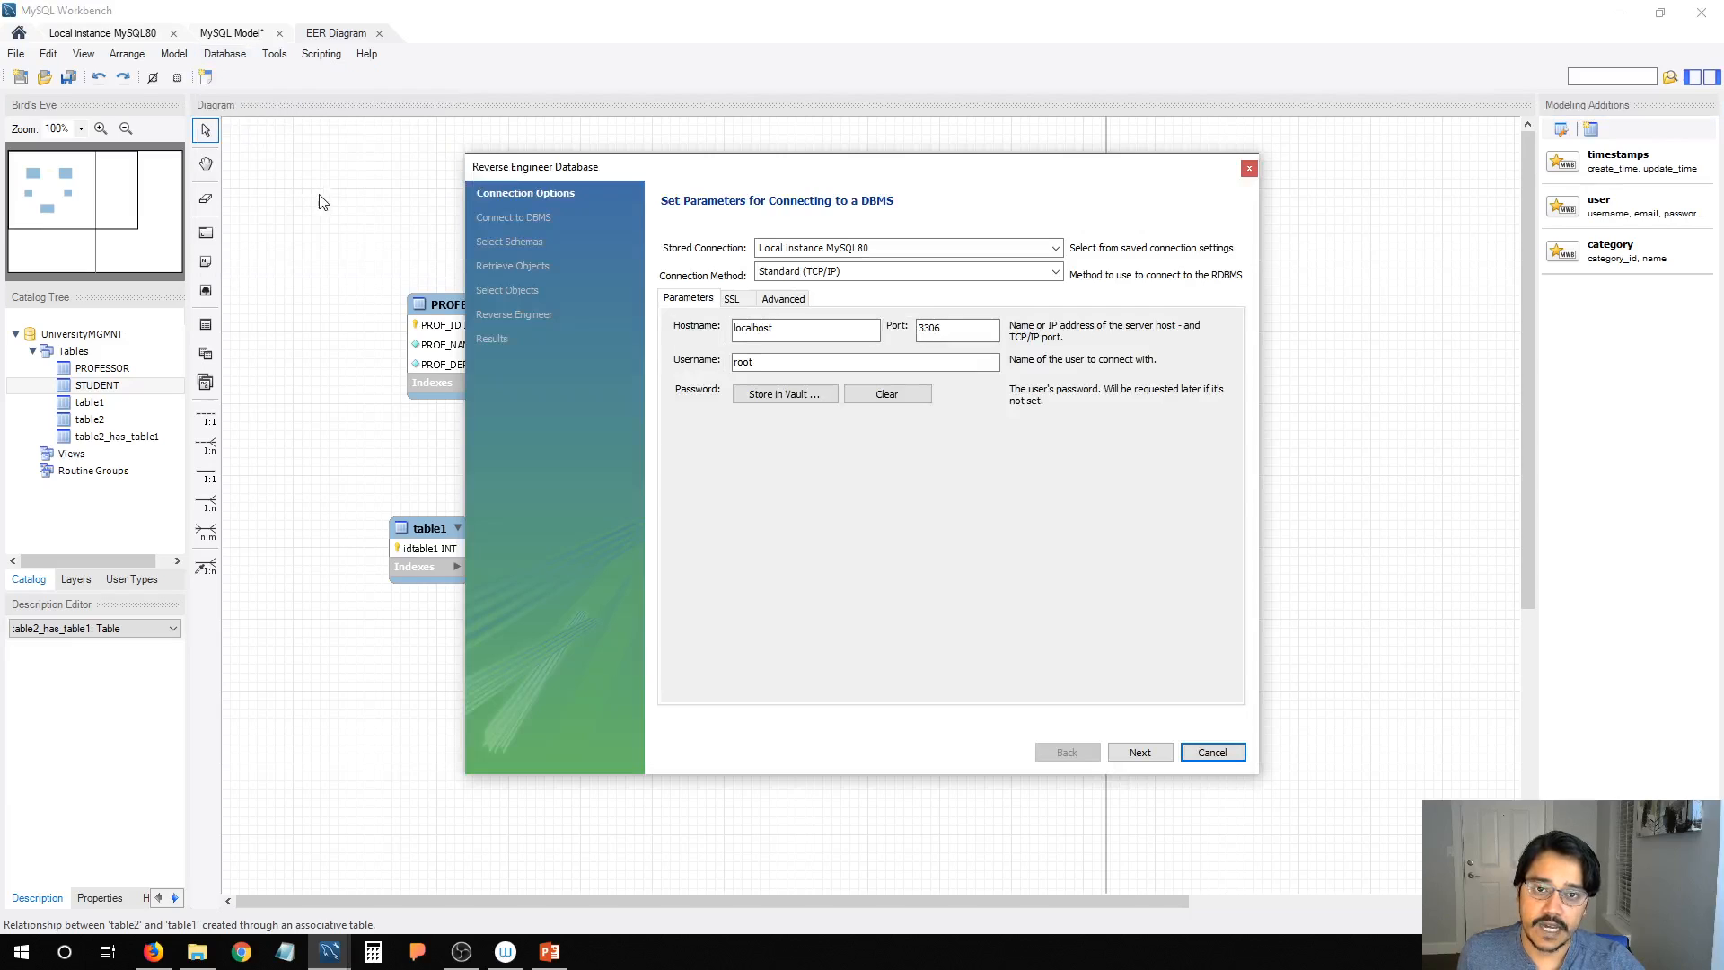
pyautogui.click(1212, 751)
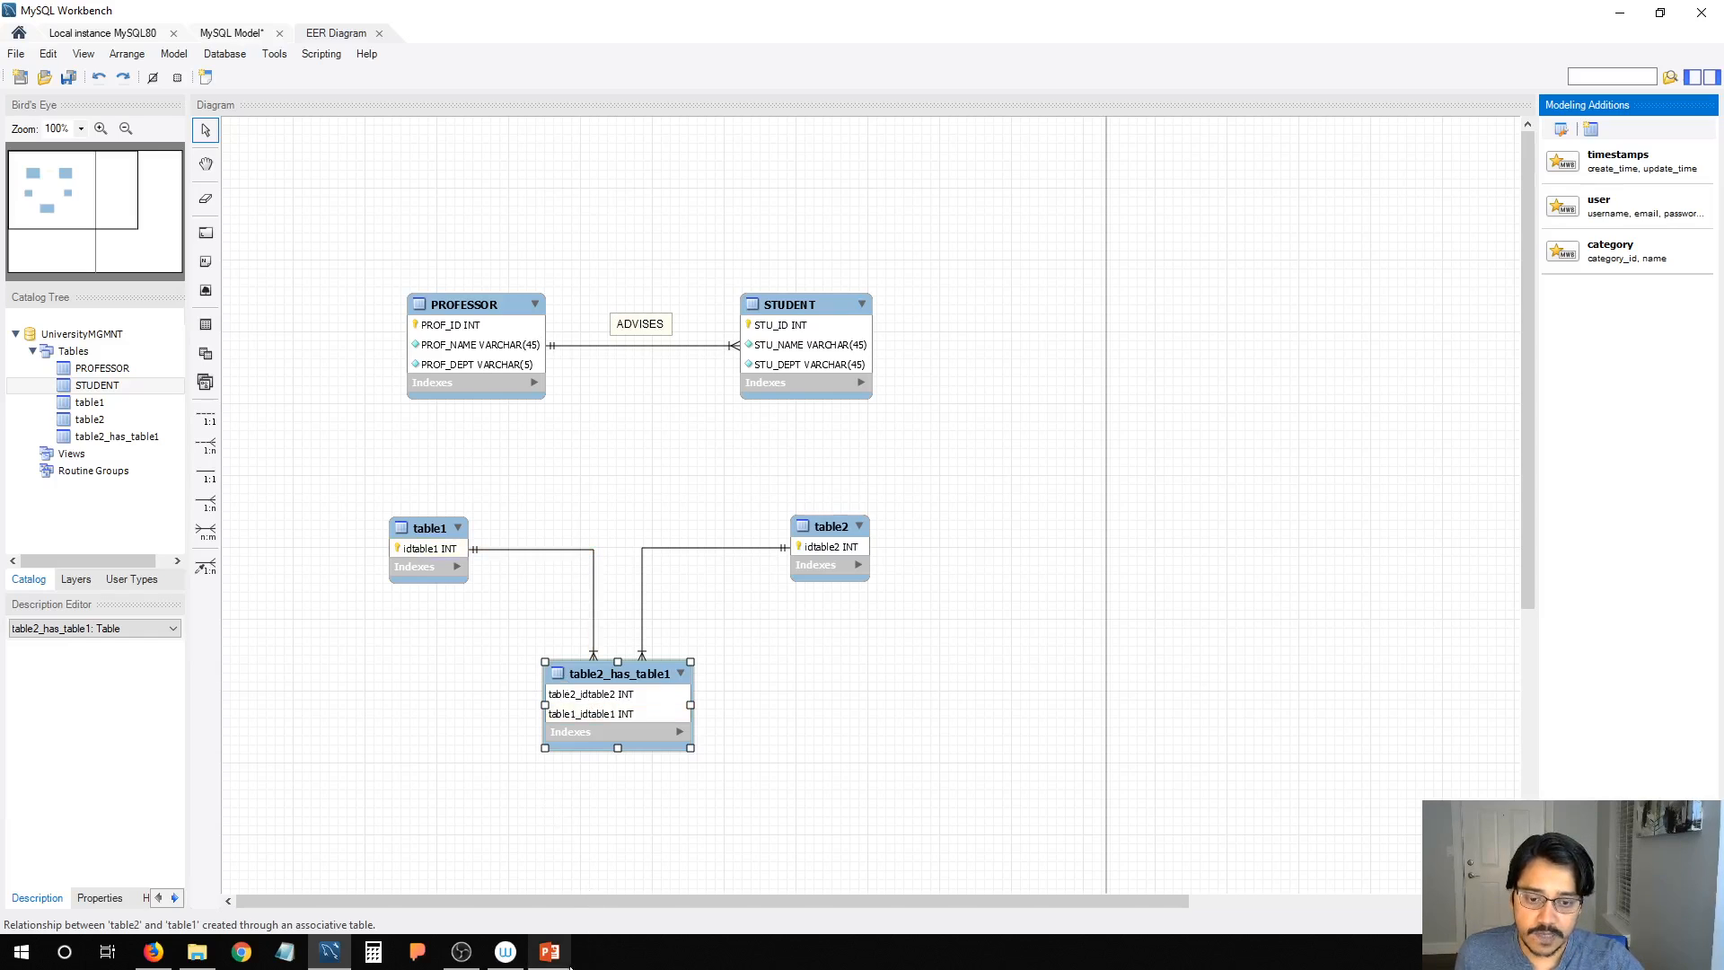
# Step: Compare the PowerPoint slide on drawing ERDs with the EER diagram in MySQL Workbench, select all diagram objects, and return to the slide
pyautogui.click(567, 962)
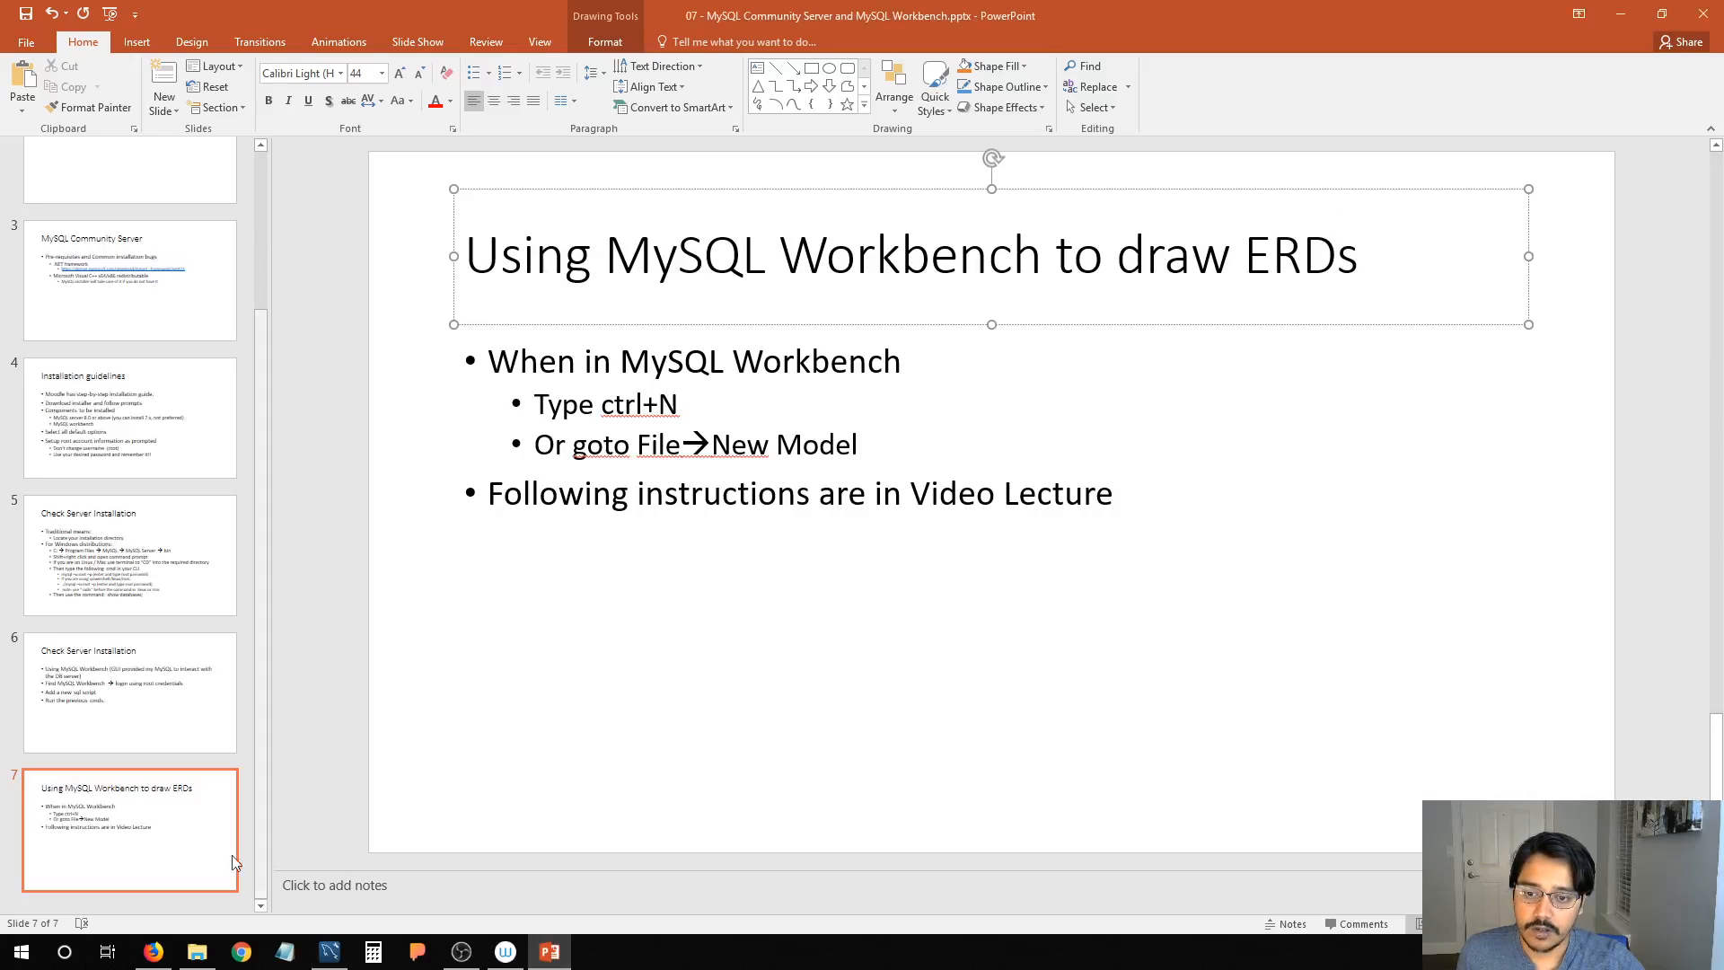
pyautogui.click(182, 851)
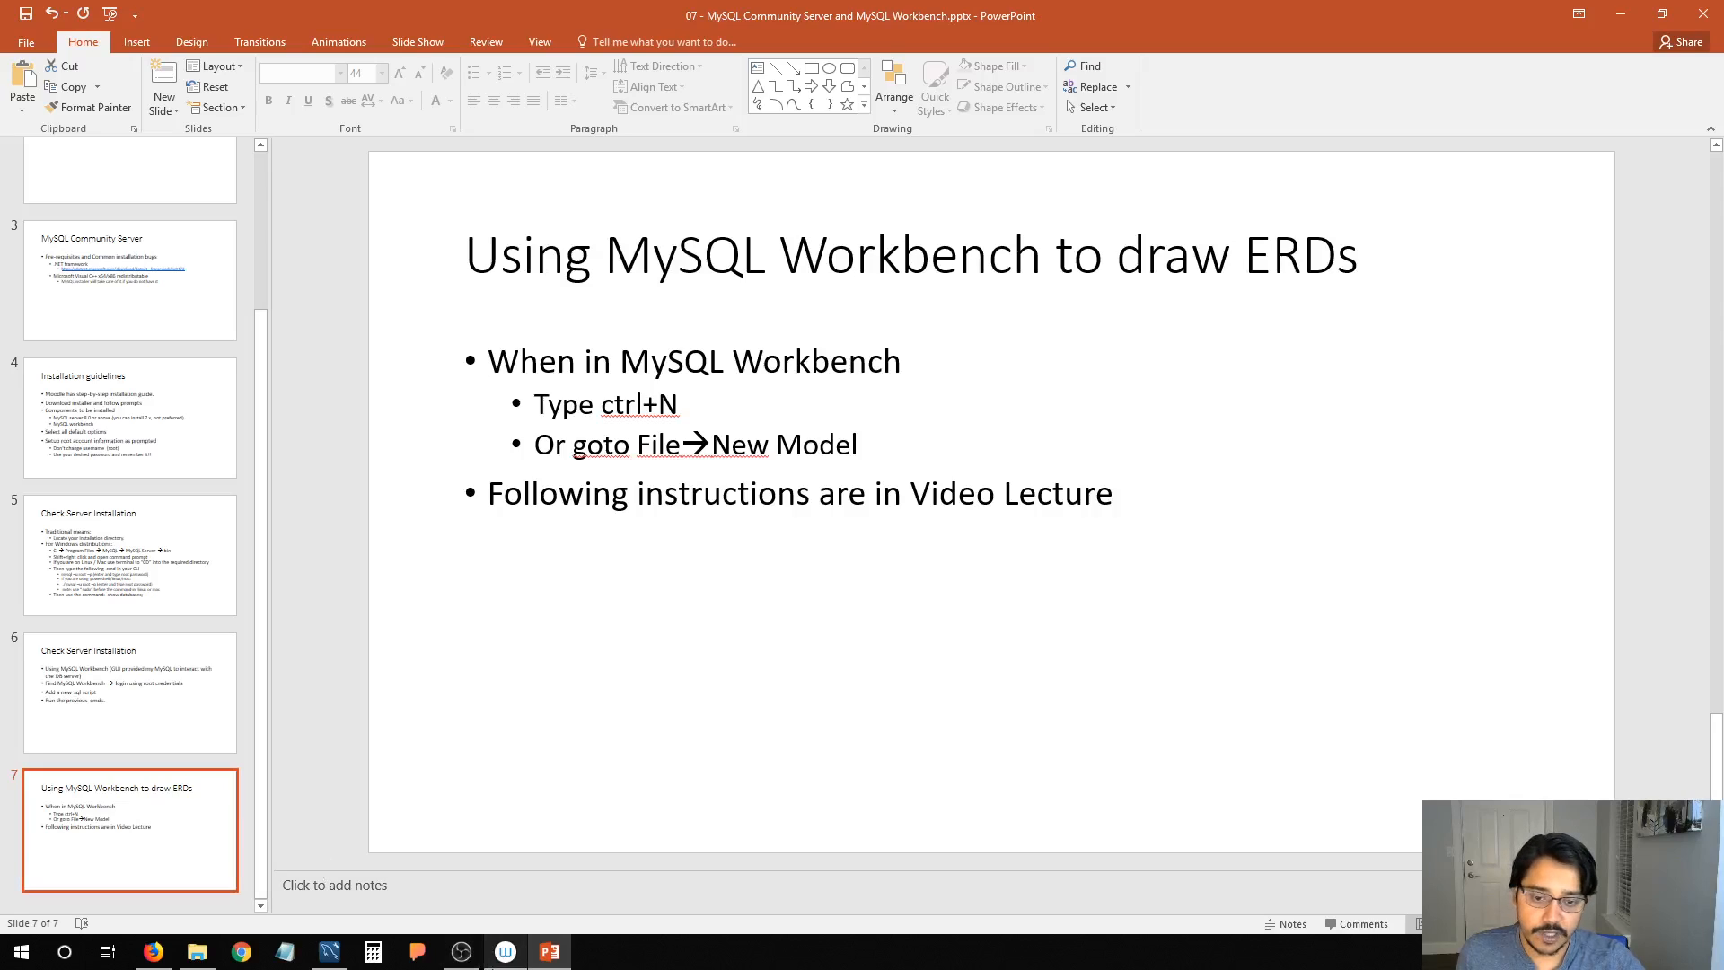
pyautogui.click(549, 954)
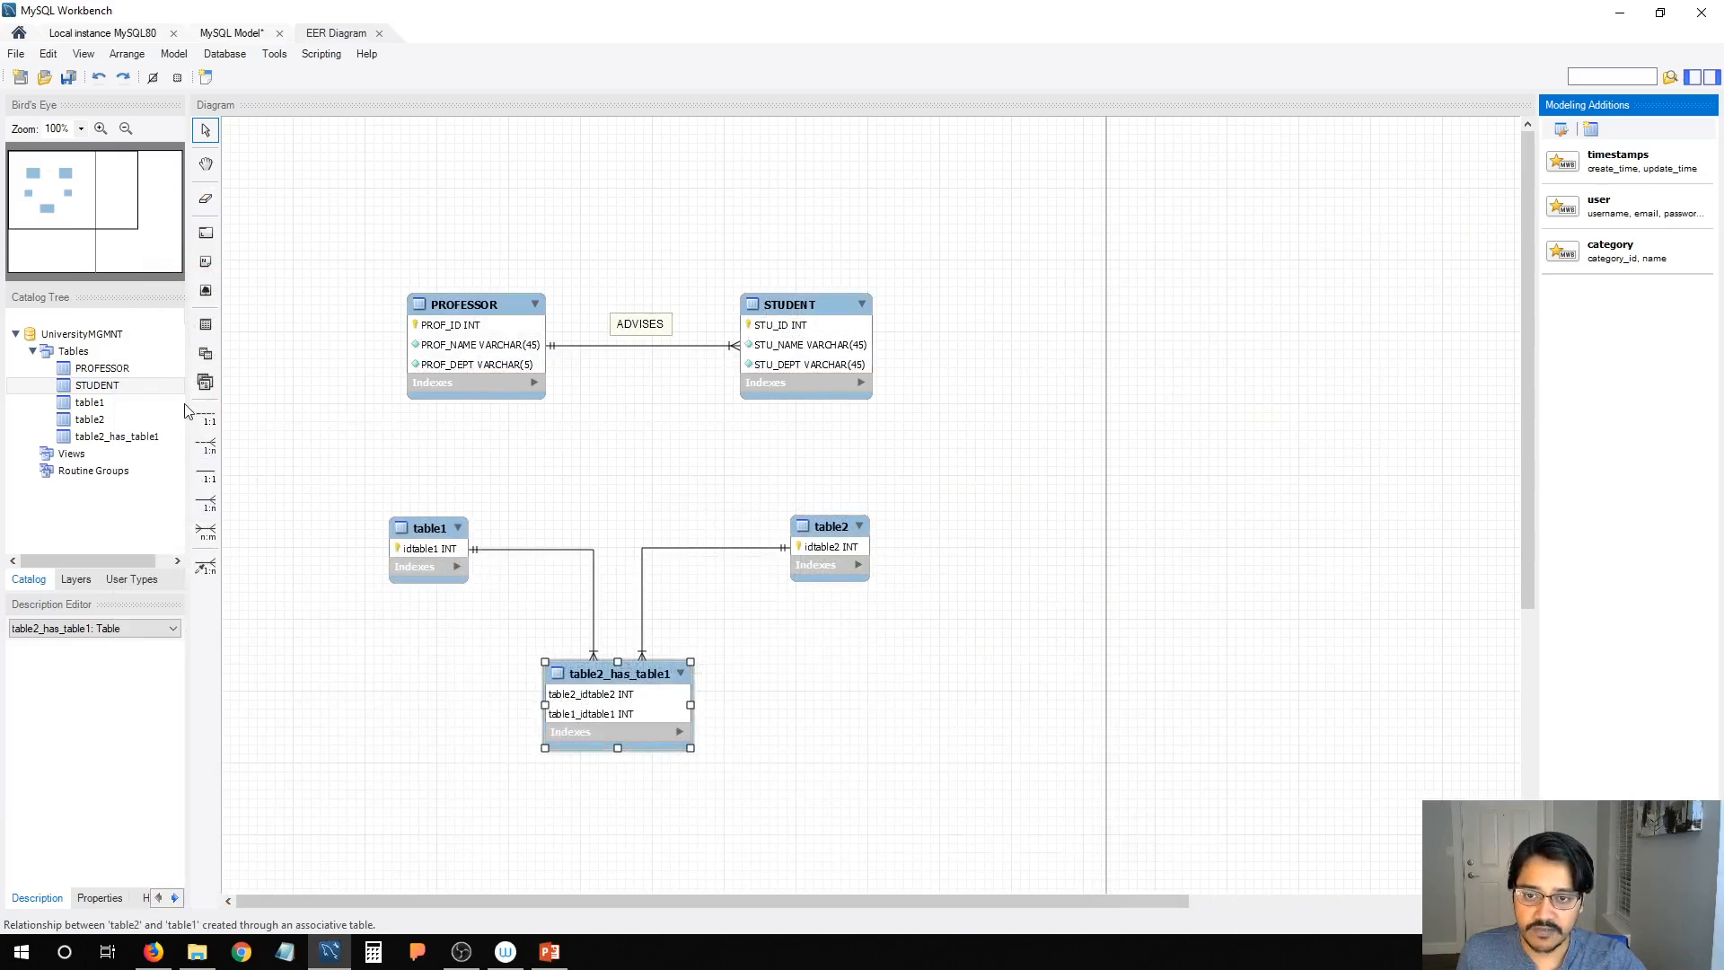
pyautogui.moveTo(336, 258); pyautogui.dragTo(929, 812)
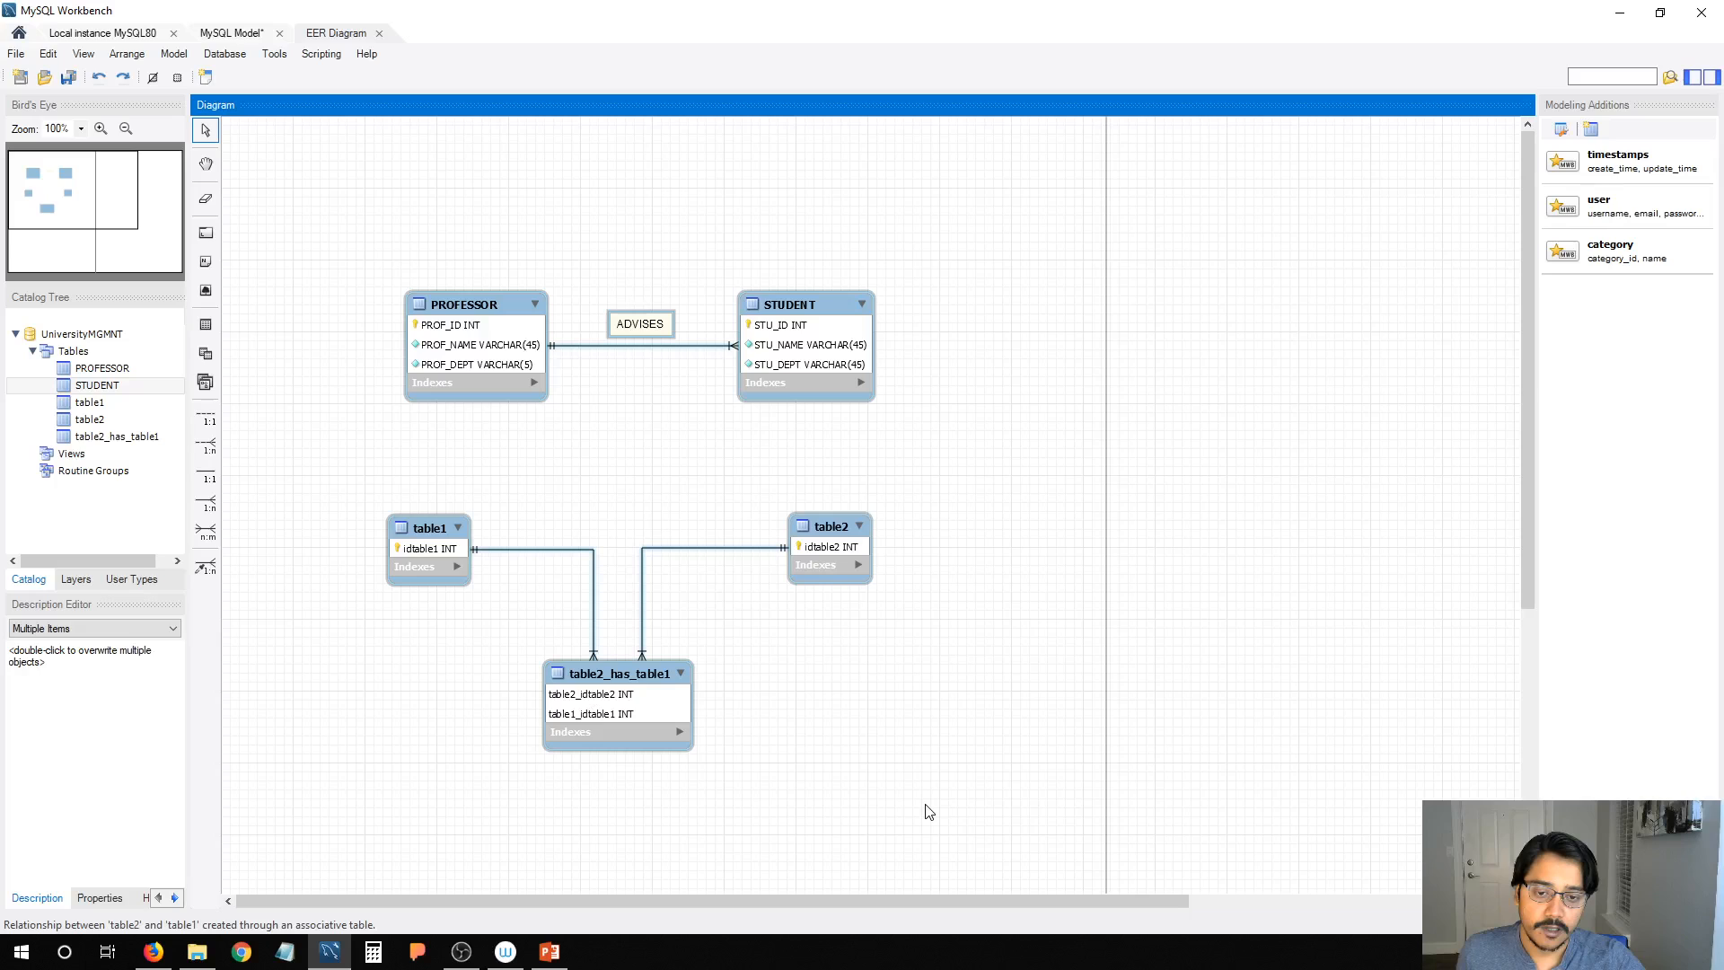
pyautogui.click(549, 951)
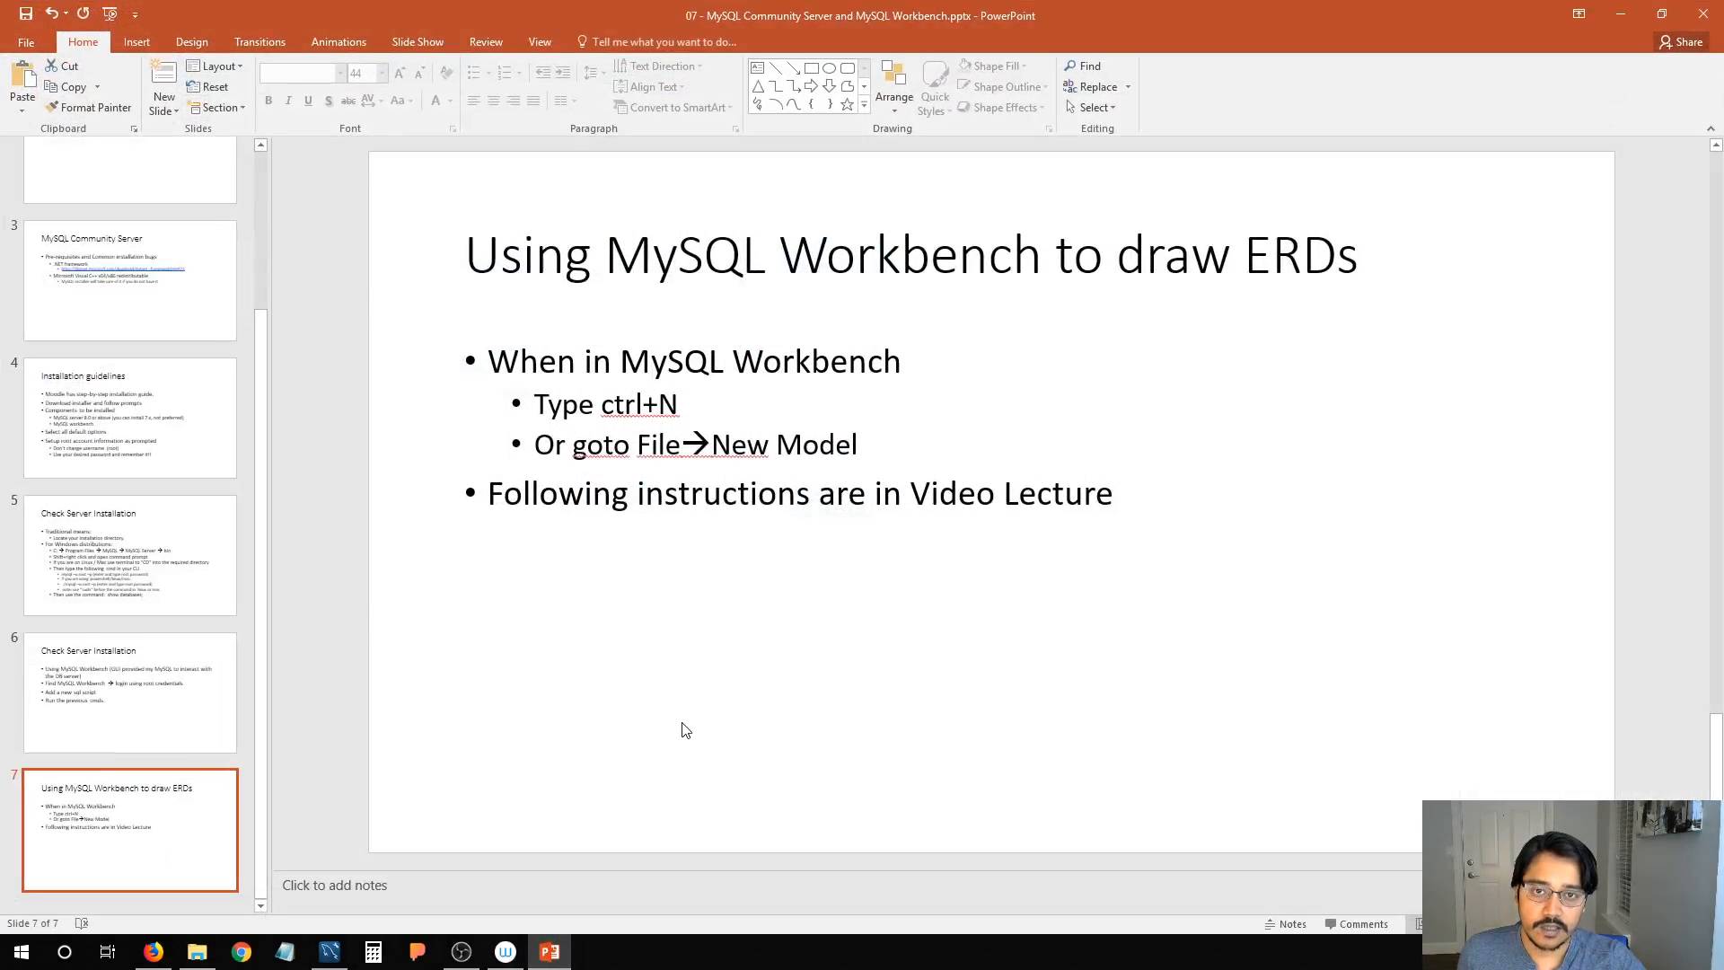